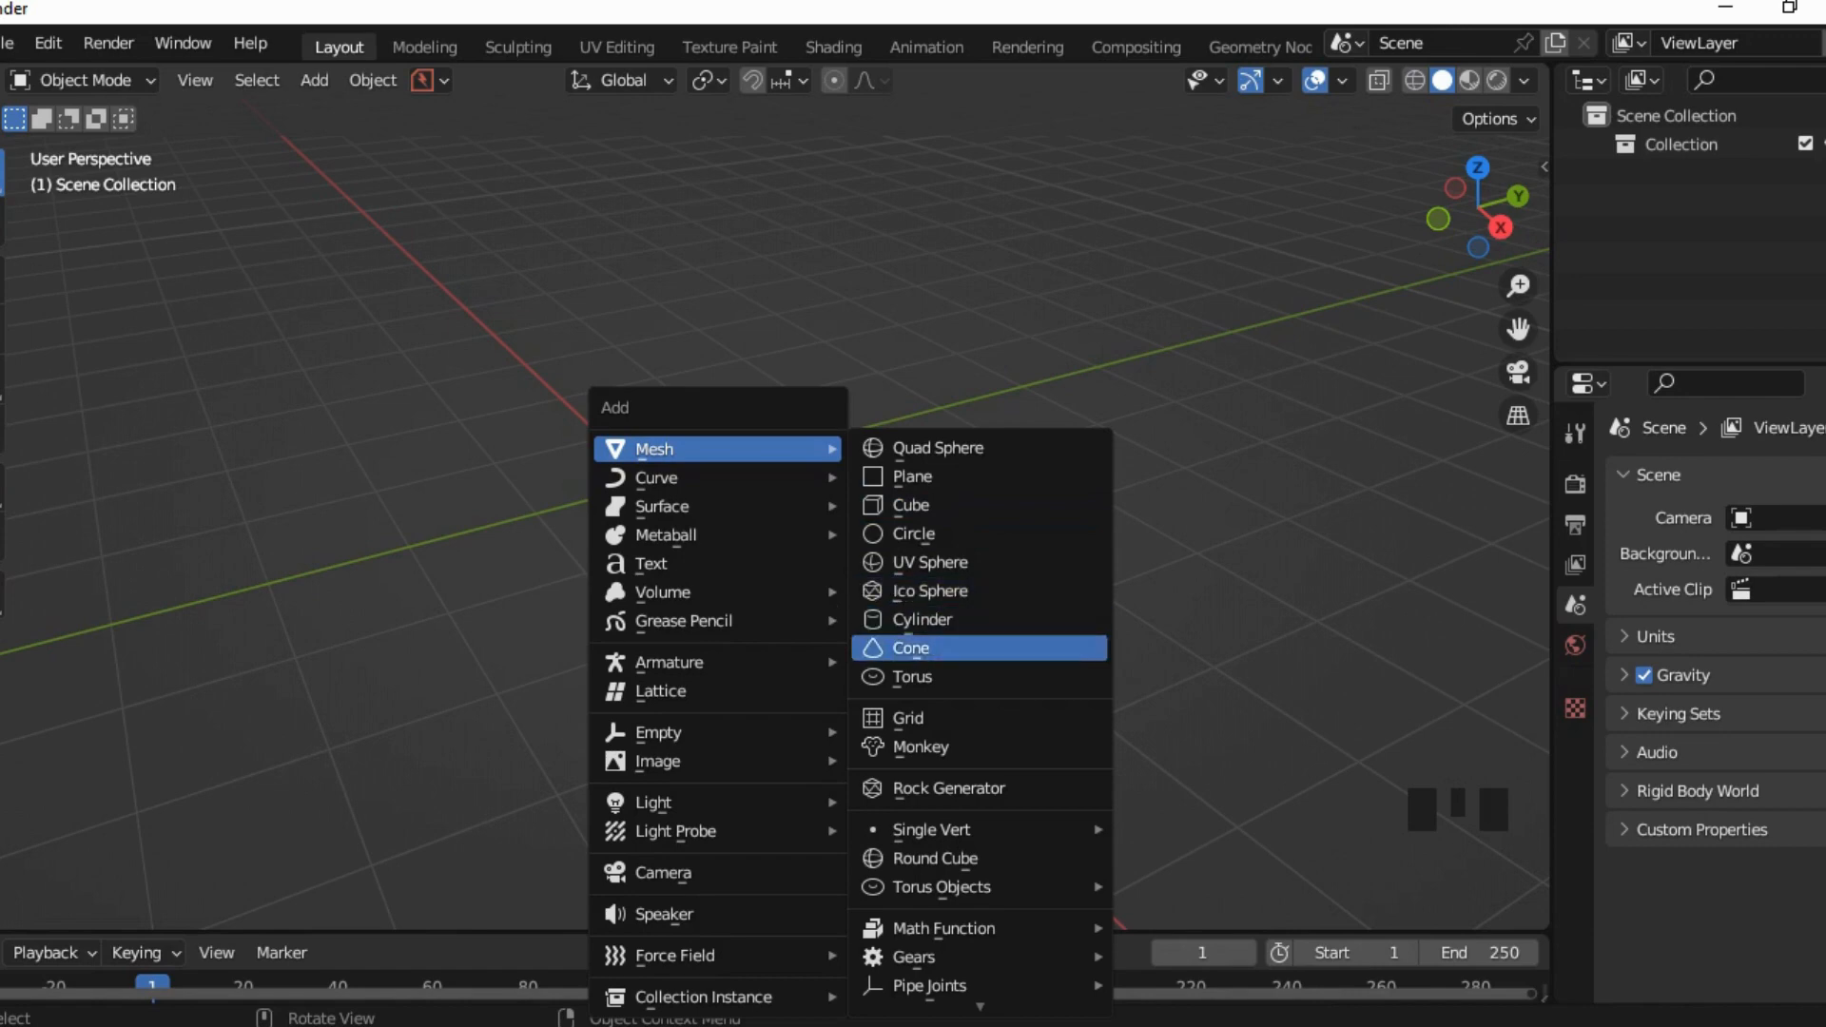
Step: Add a mesh cylinder to the empty scene
{"action": "left_click", "coordinate": [921, 619]}
{"action": "middle_click_drag", "start_coordinate": [922, 619], "coordinate": [941, 614]}
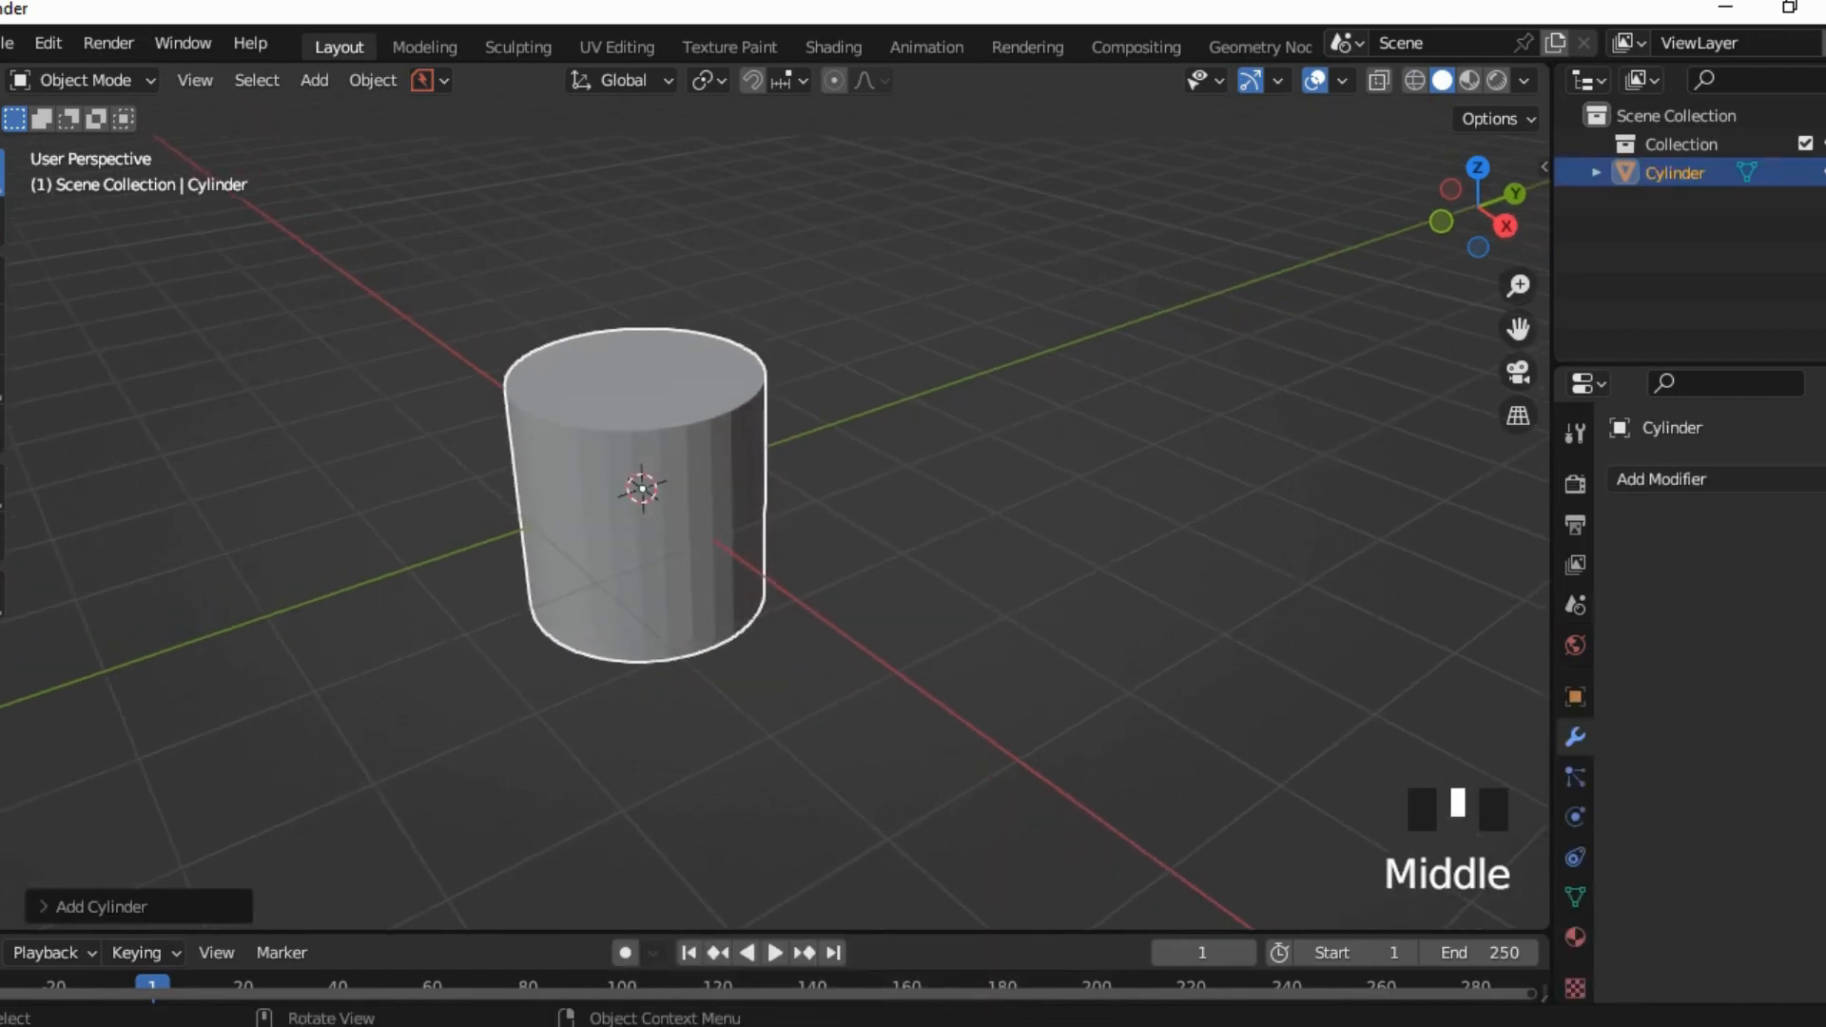
{"action": "type", "text": "r"}
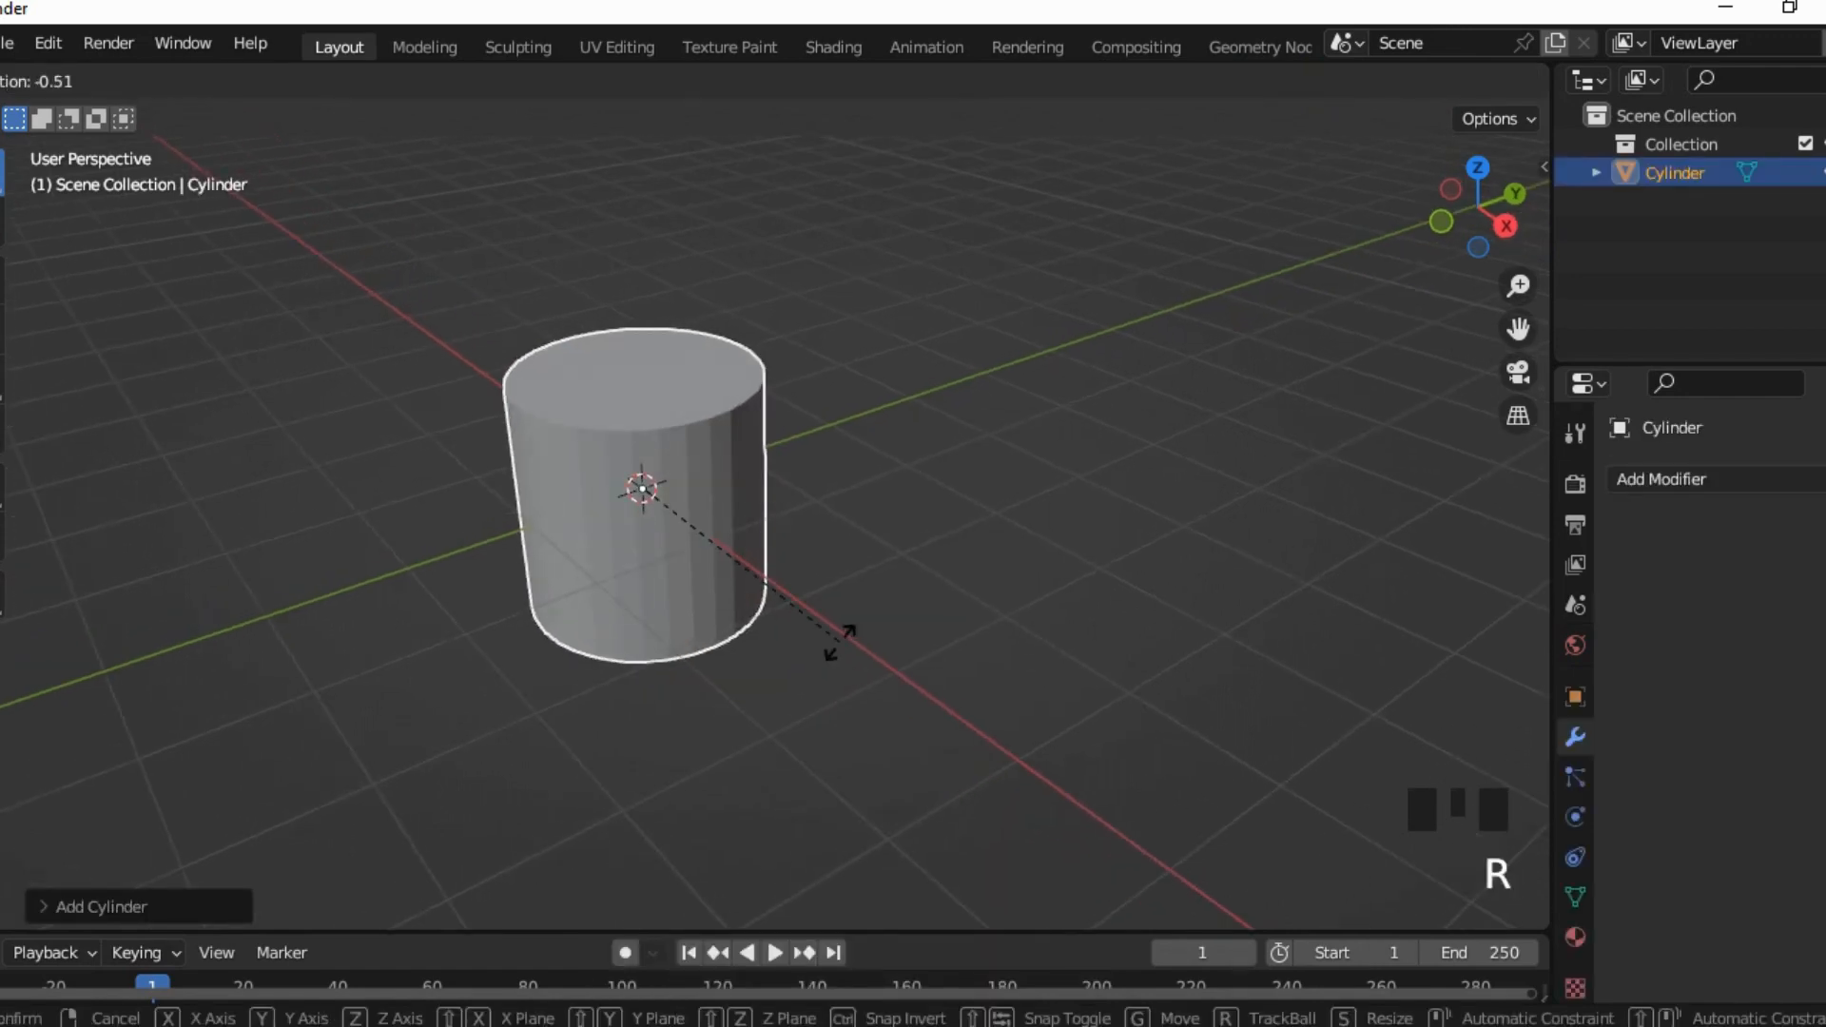
{"action": "type", "text": "x960"}
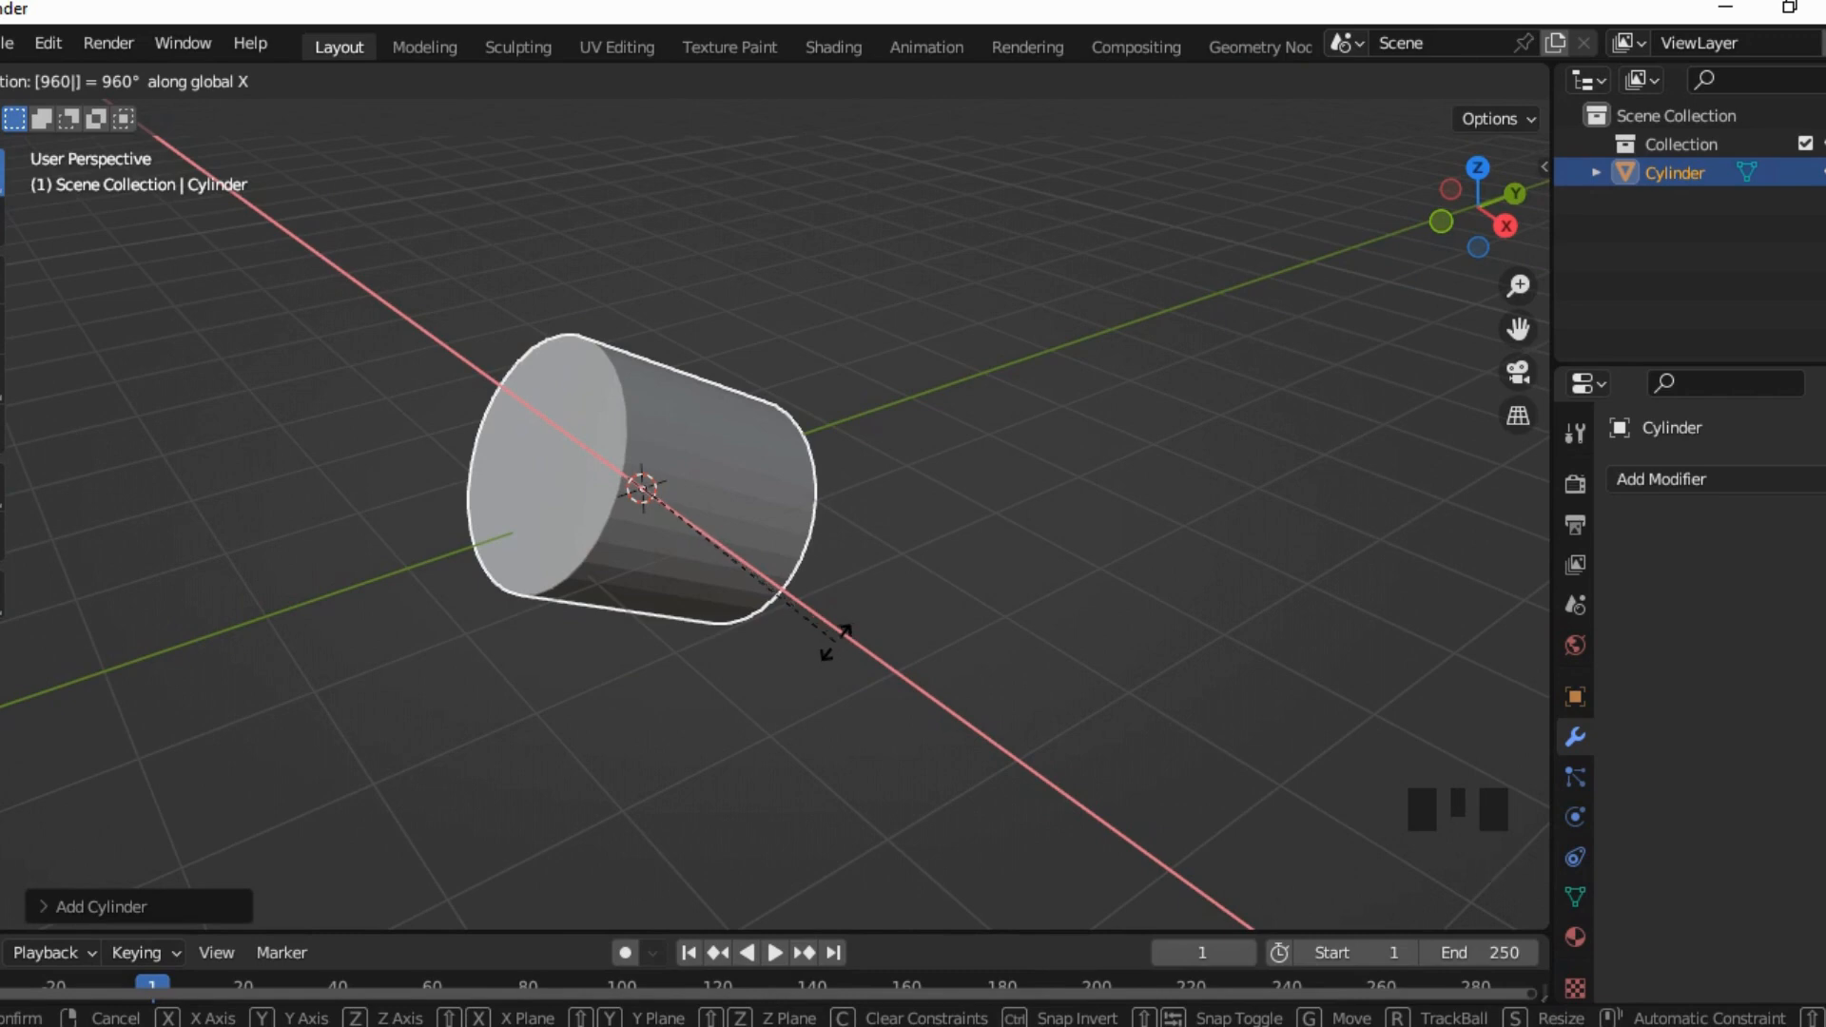
{"action": "key", "text": "Escape"}
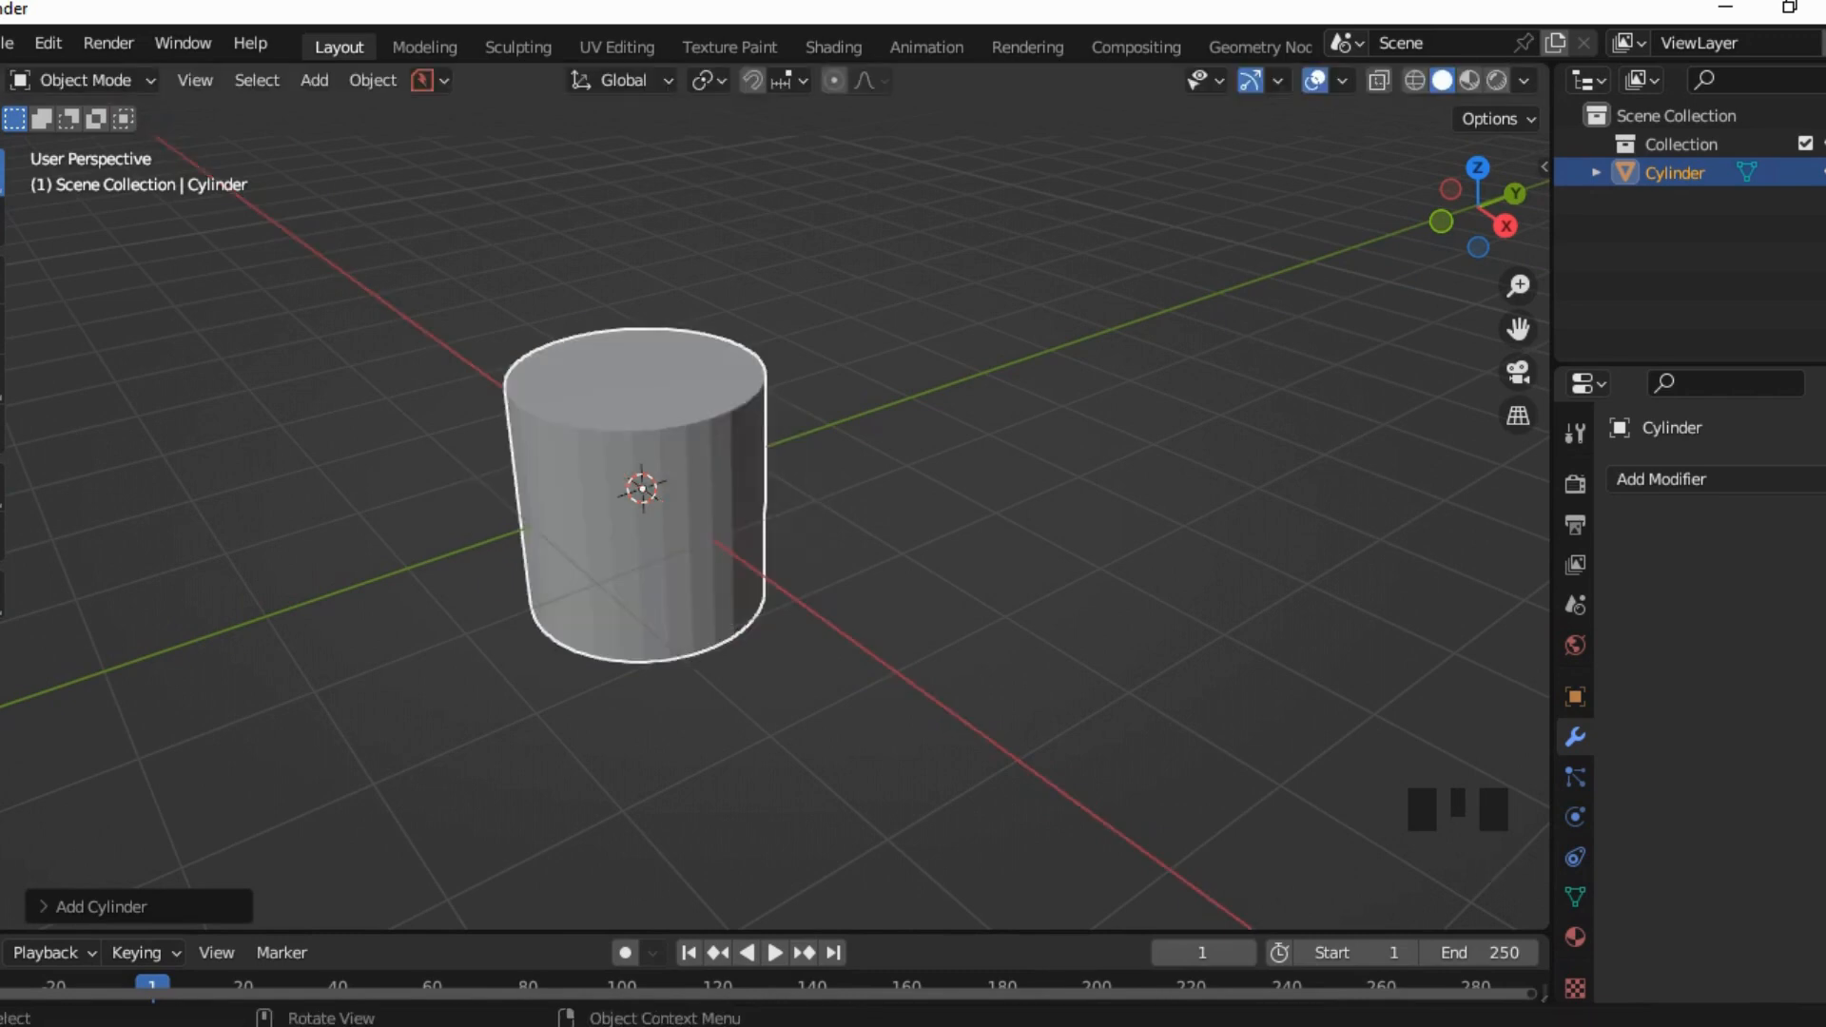
Step: Rotate the cylinder 90° about the global X axis so it lies on its side
{"action": "type", "text": "r"}
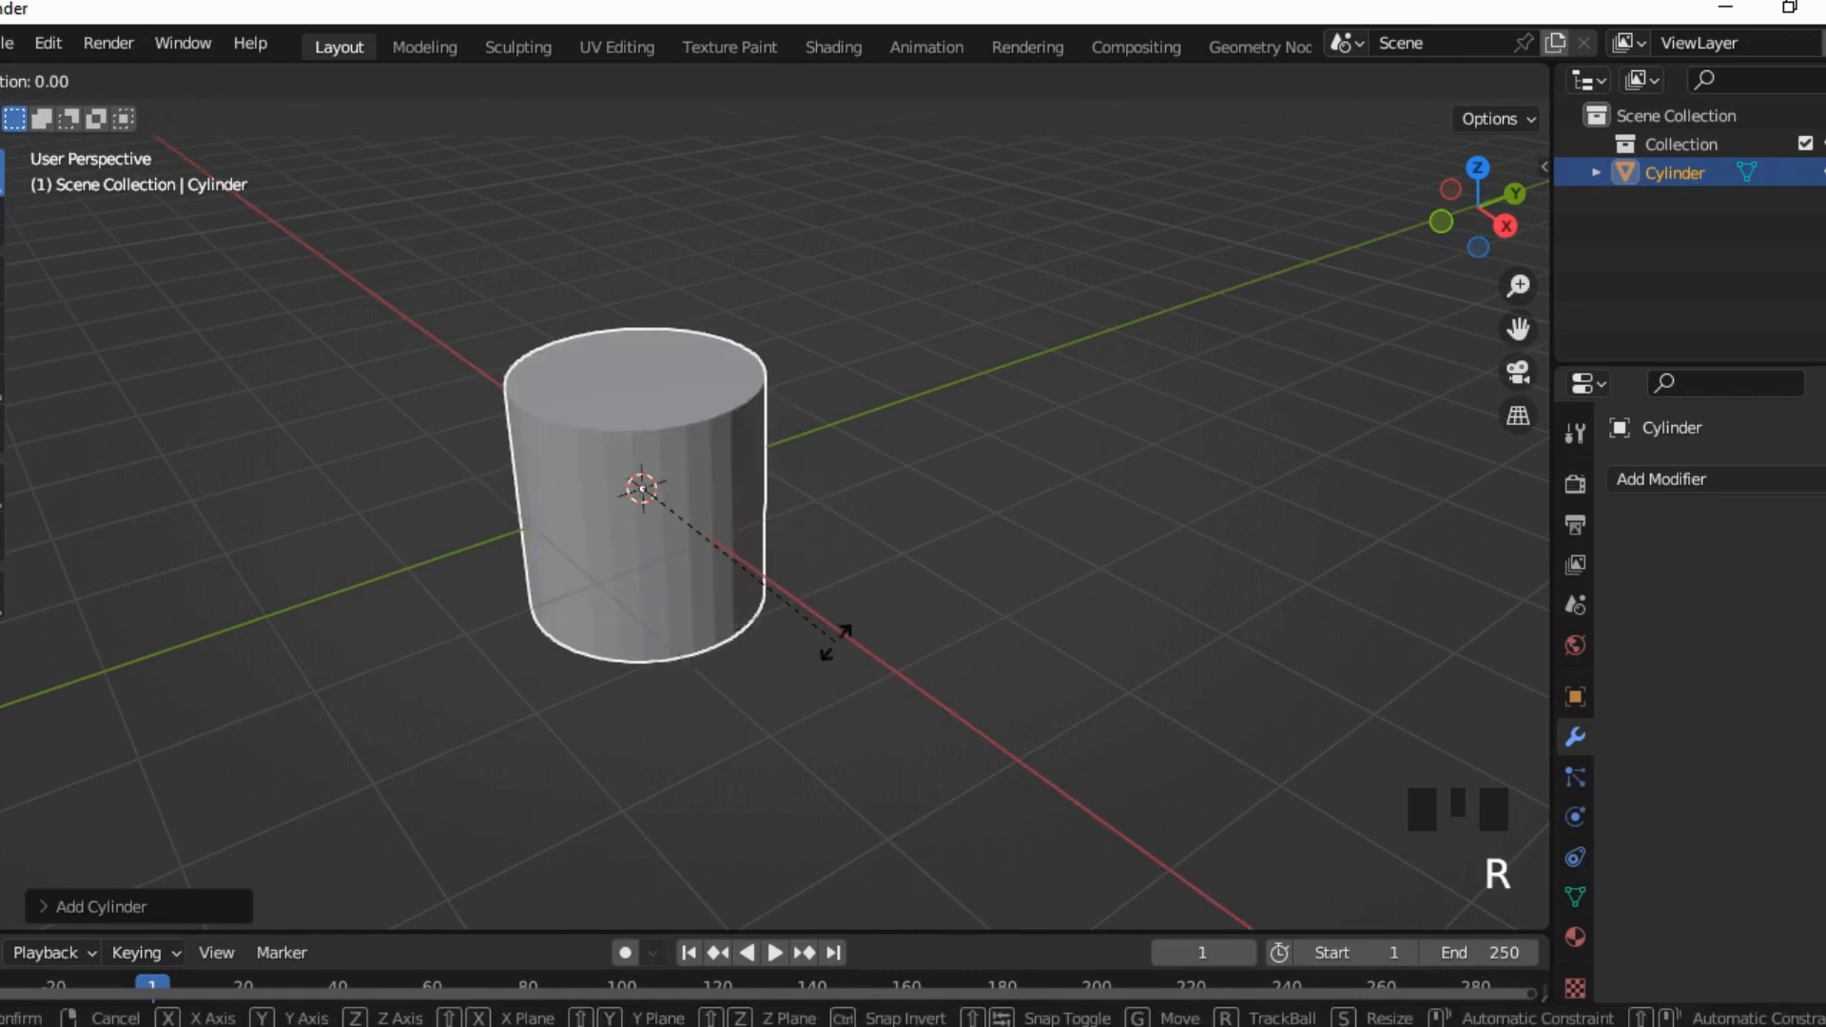
{"action": "type", "text": "x90"}
{"action": "key", "text": "Return"}
Step: Add a mesh cube and scale it down until it is smaller than the cylinder
{"action": "key", "text": "shift+a"}
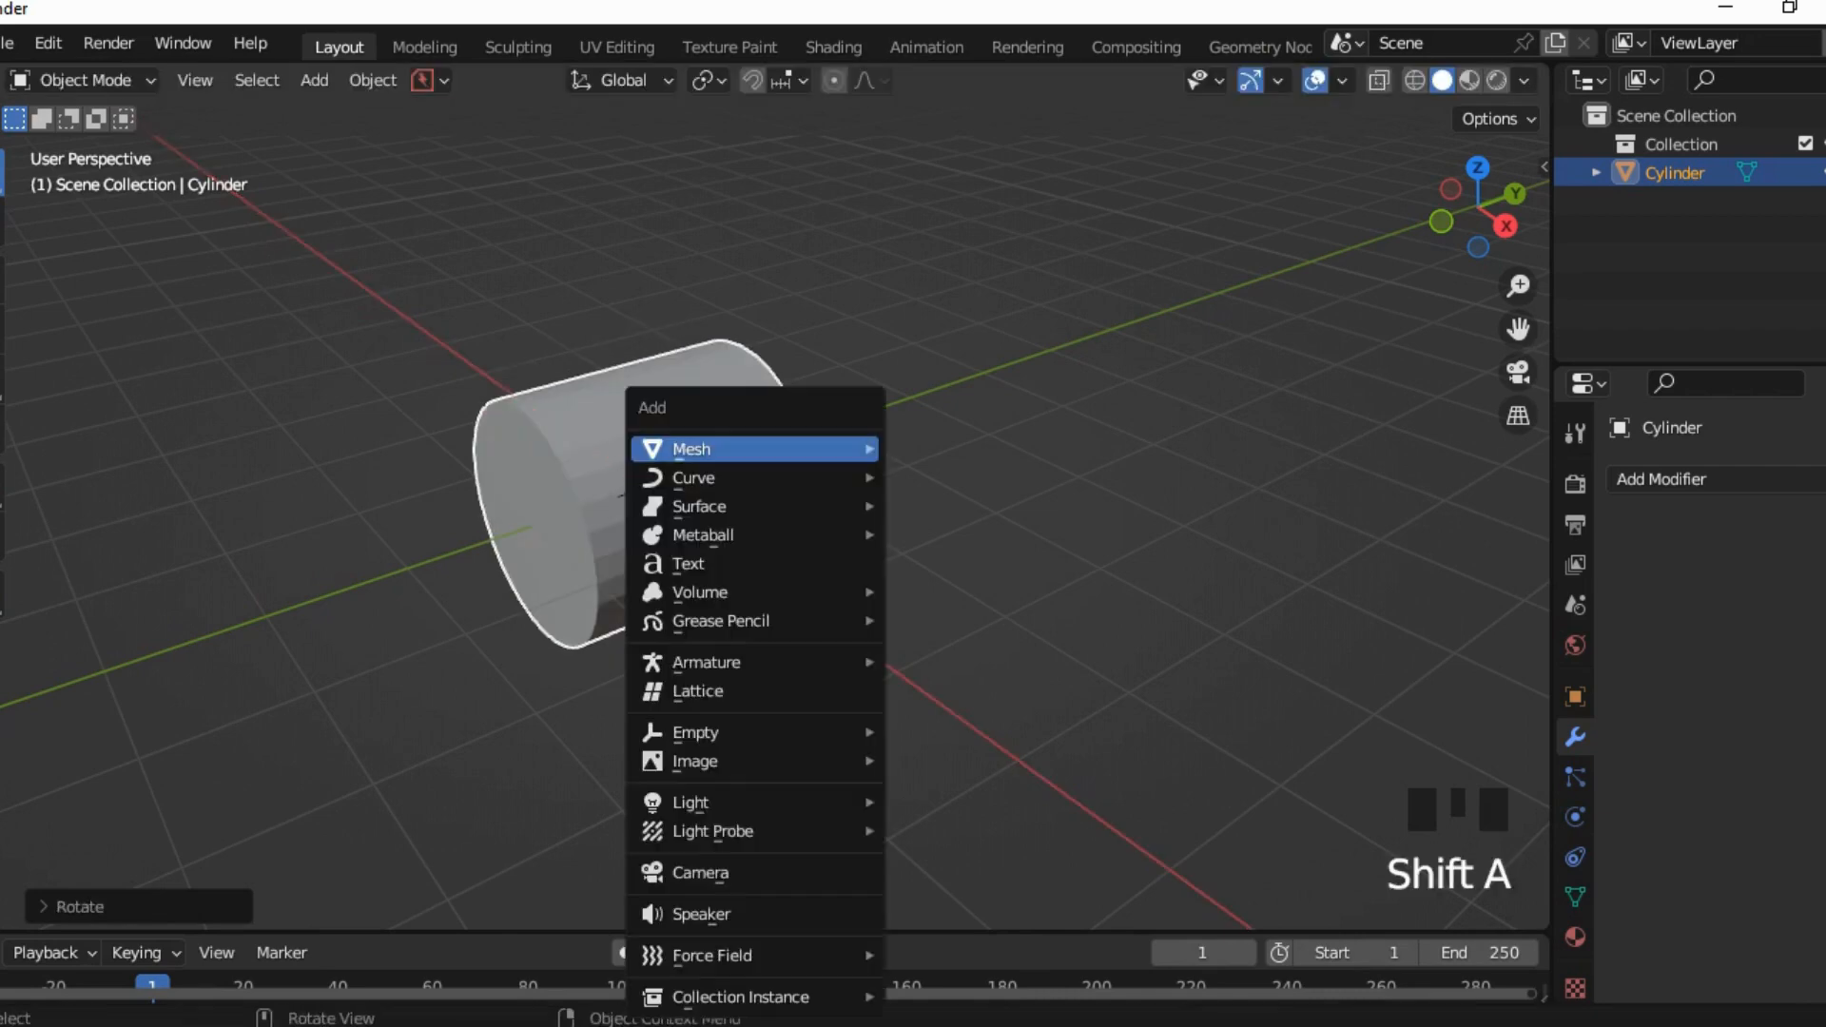
{"action": "mouse_move", "coordinate": [751, 448]}
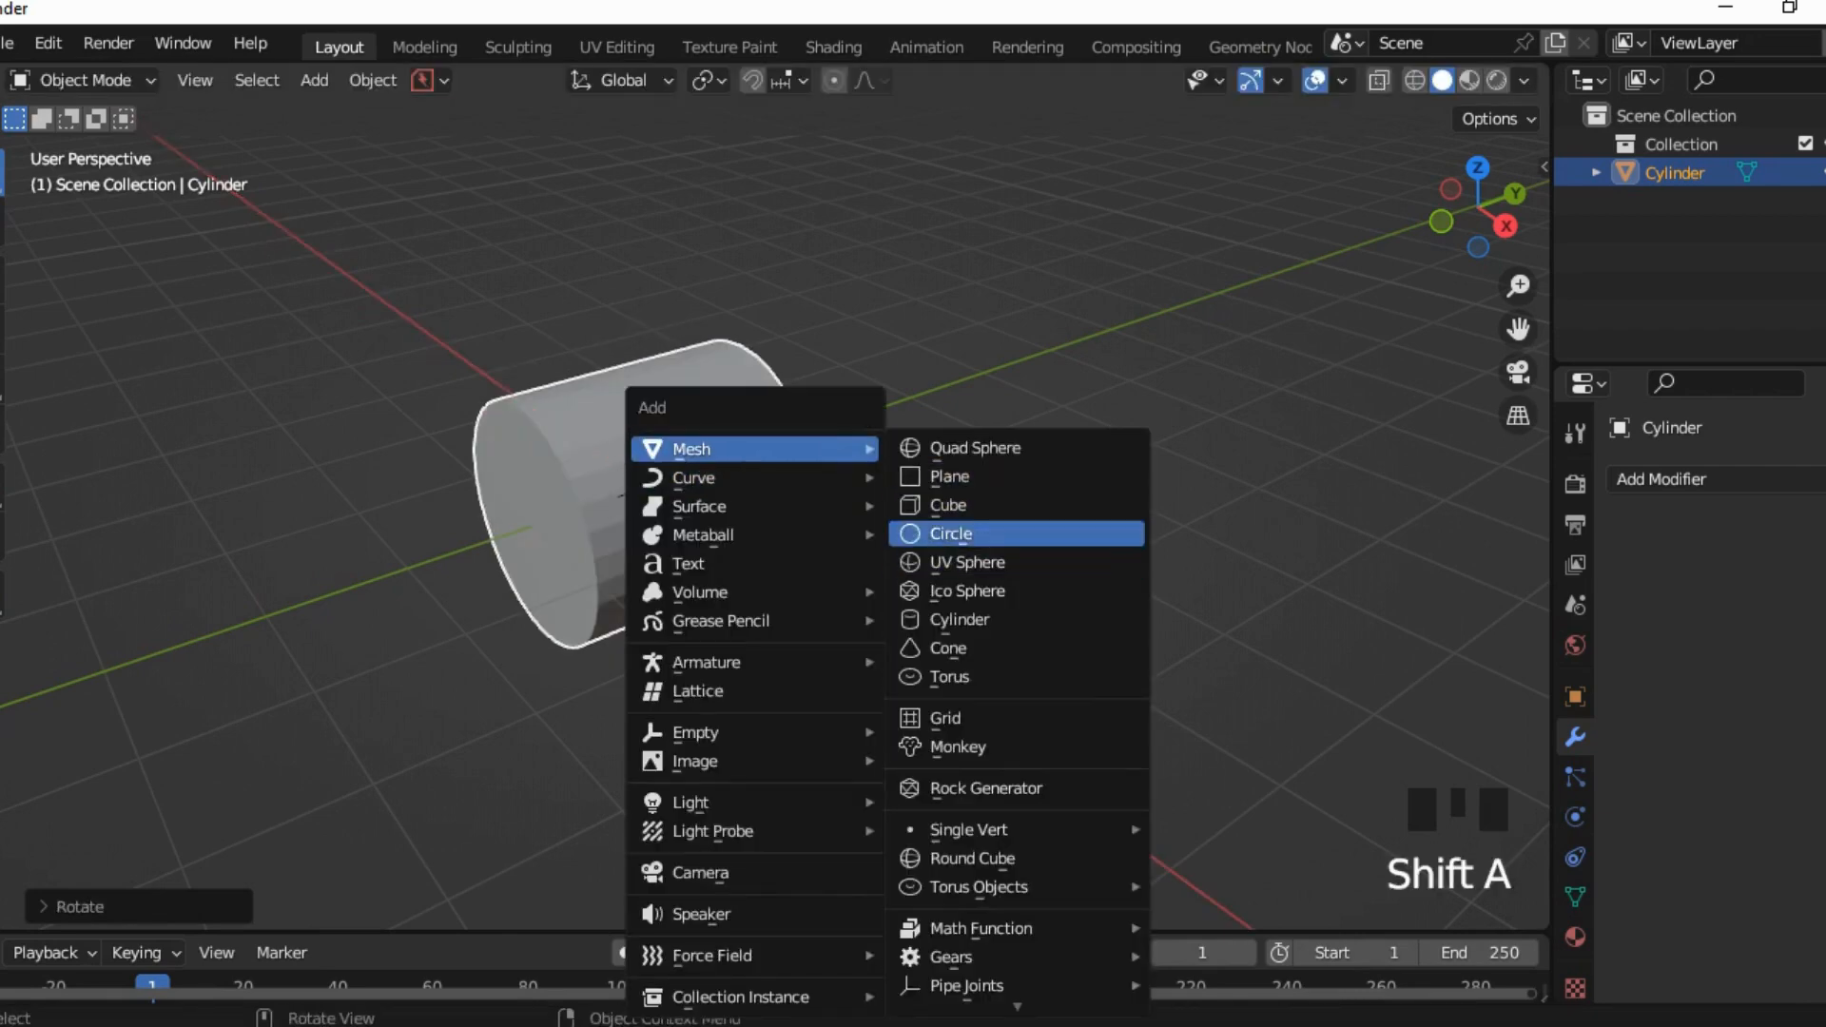
{"action": "left_click", "coordinate": [951, 506]}
{"action": "middle_click_drag", "start_coordinate": [941, 518], "coordinate": [1055, 528]}
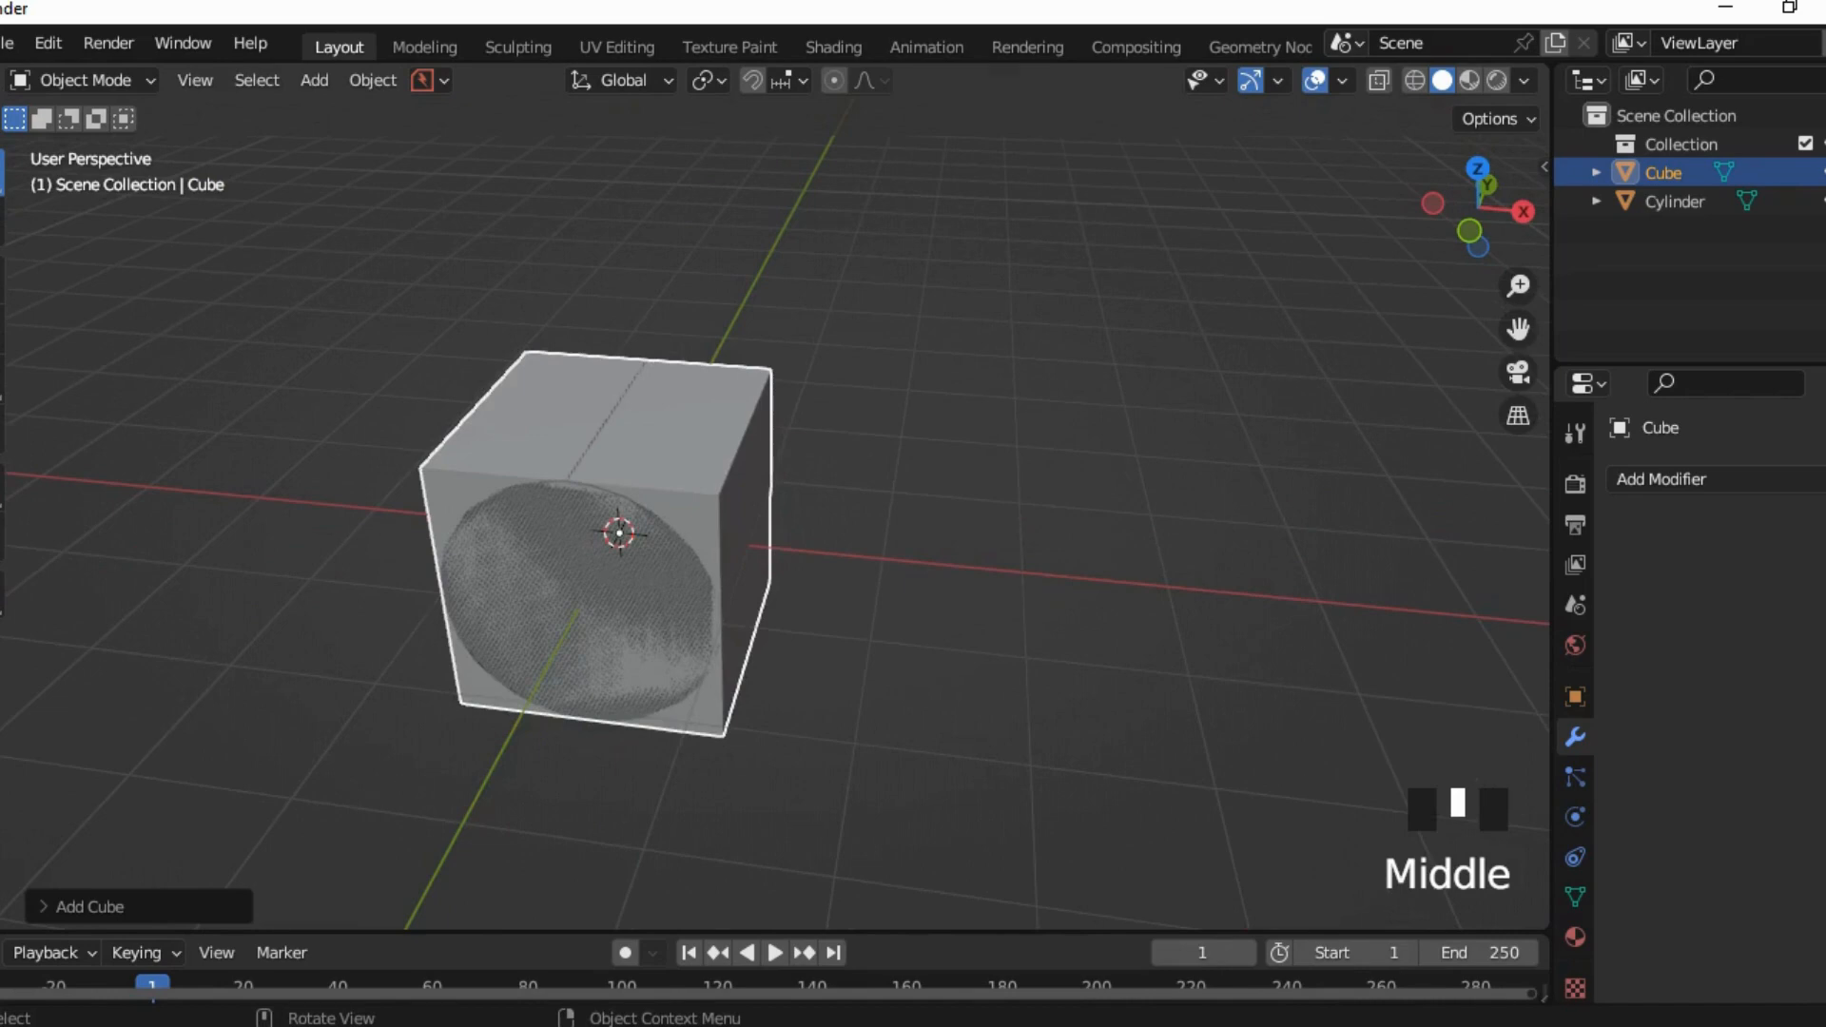
{"action": "key", "text": "s"}
{"action": "left_click", "coordinate": [815, 684]}
Step: Move the cube along the X axis so it partly sticks out of the cylinder's curved side
{"action": "middle_click_drag", "start_coordinate": [815, 684], "coordinate": [666, 590]}
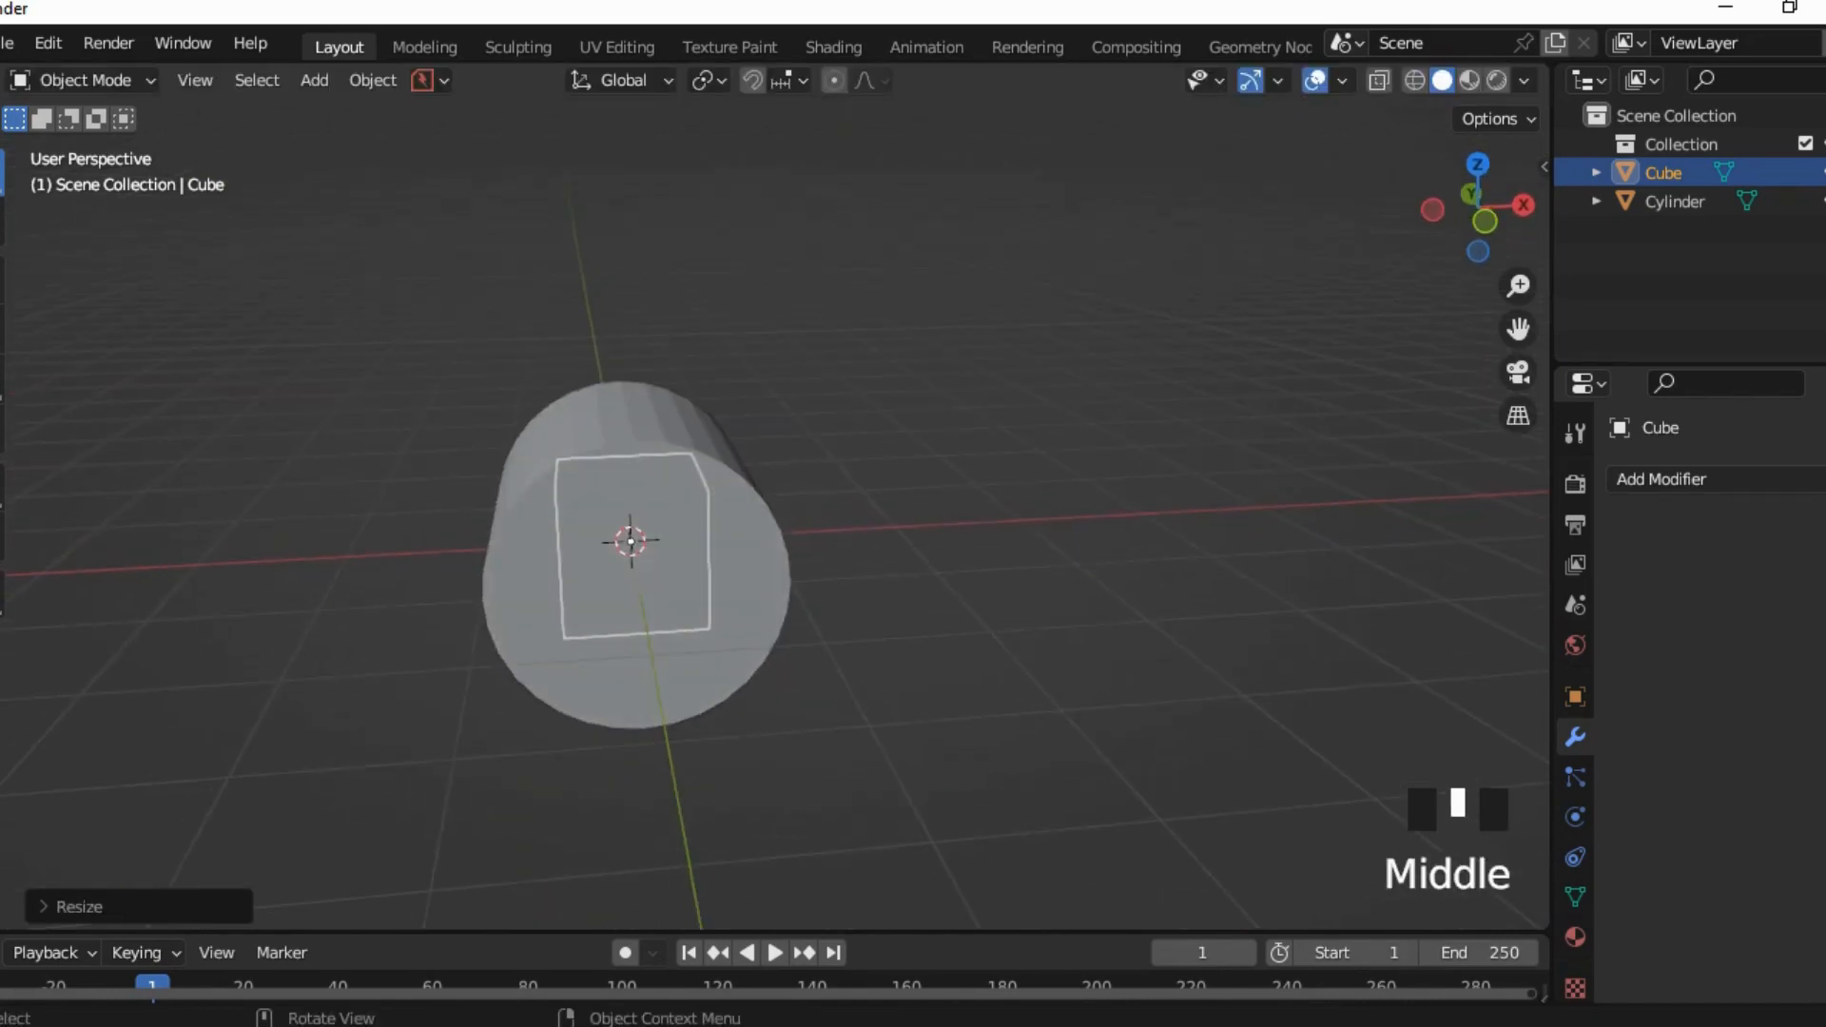
{"action": "key", "text": "g"}
{"action": "key", "text": "x"}
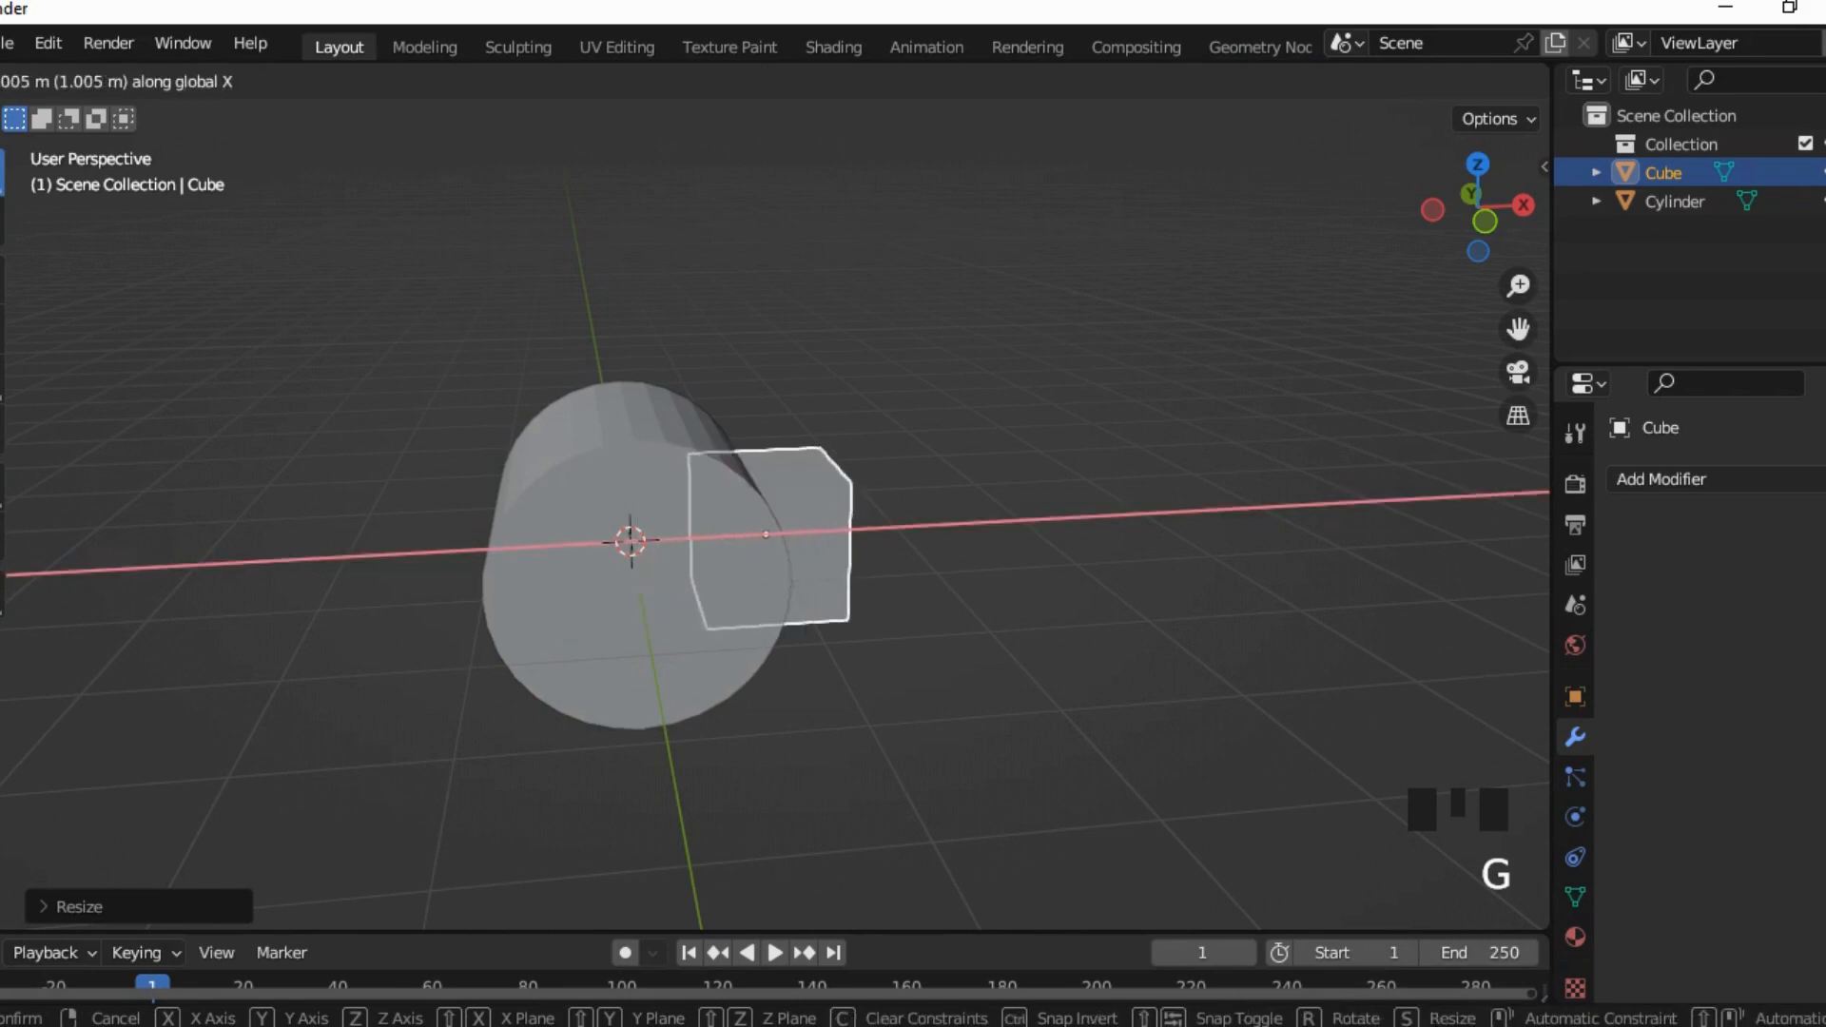
{"action": "left_click", "coordinate": [828, 581]}
Step: Scale the protruding cube down to roughly three quarters of its size
{"action": "middle_click_drag", "start_coordinate": [828, 582], "coordinate": [757, 581]}
{"action": "scroll", "coordinate": [689, 571], "scroll_direction": "up", "scroll_amount": 5}
{"action": "scroll", "coordinate": [665, 561], "scroll_direction": "up", "scroll_amount": 2}
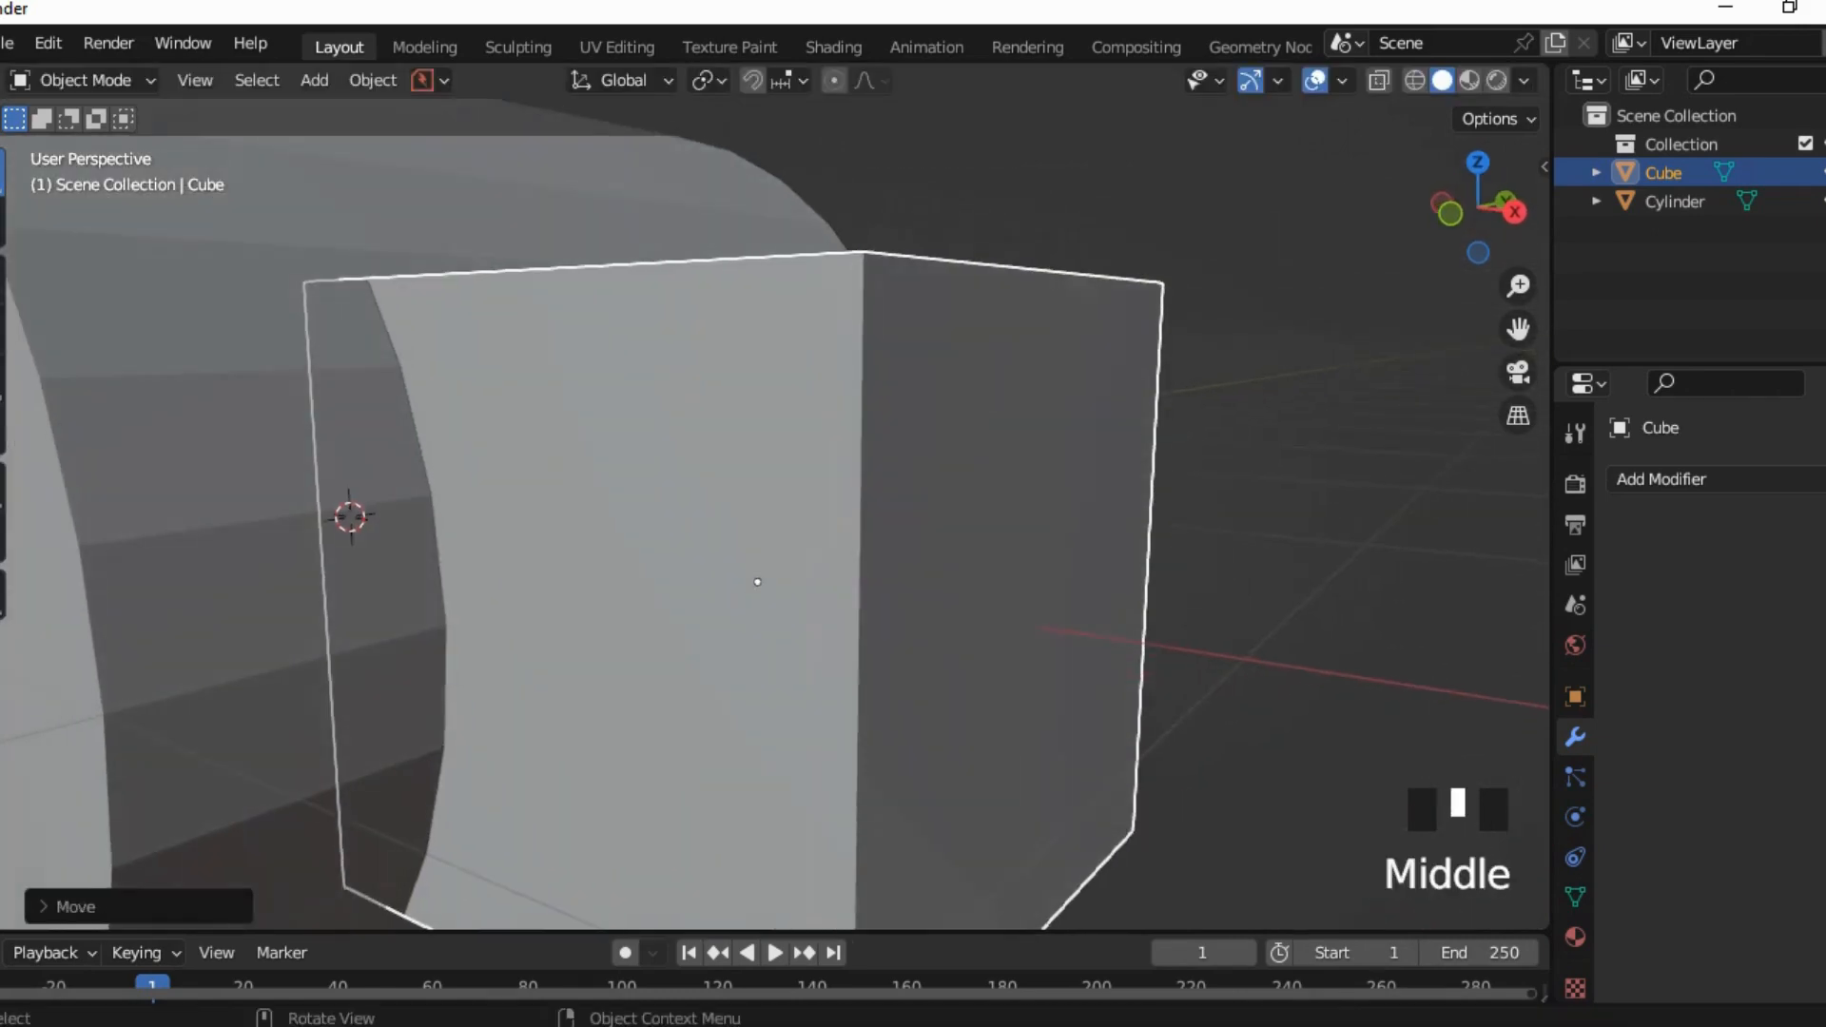
{"action": "key", "text": "s"}
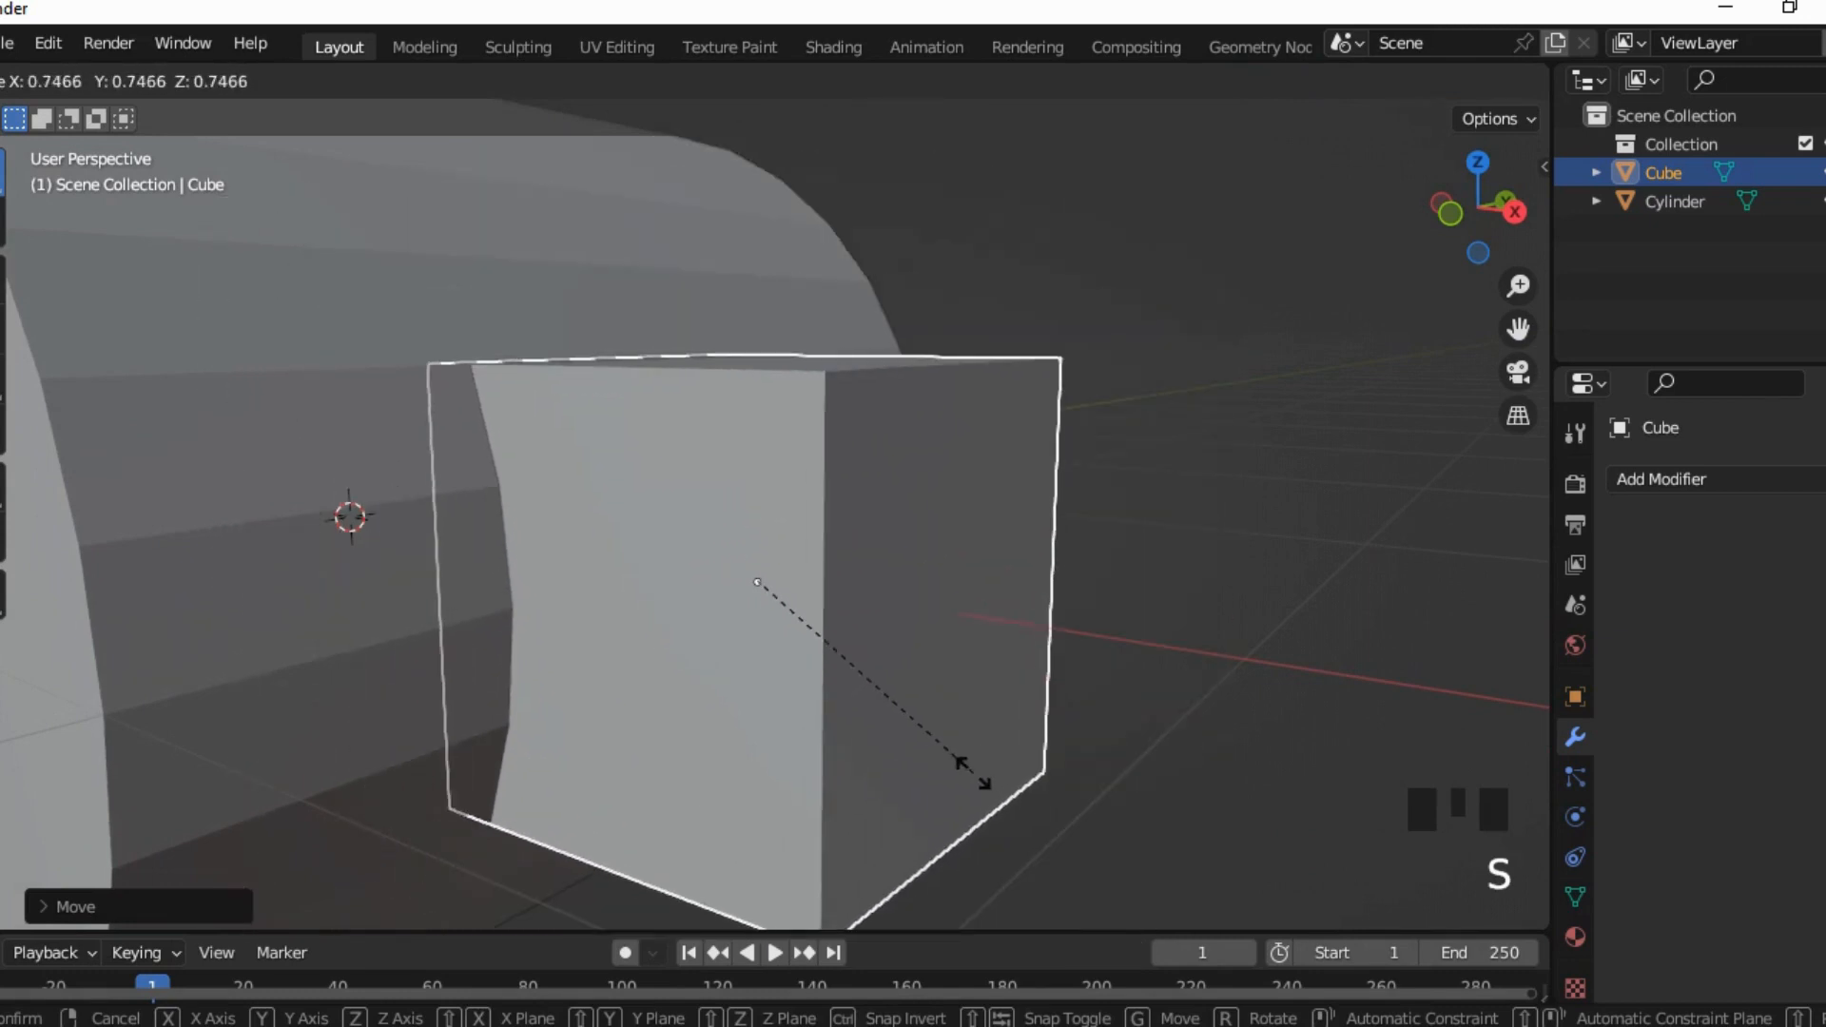
{"action": "left_click", "coordinate": [971, 772]}
Step: Fine-scale the cube so its upper edge lines up with the nearest facet edge of the cylinder
{"action": "scroll", "coordinate": [972, 772], "scroll_direction": "up", "scroll_amount": 2}
{"action": "middle_click_drag", "start_coordinate": [856, 571], "coordinate": [1141, 808], "text": "shift"}
{"action": "scroll", "coordinate": [1141, 808], "scroll_direction": "up", "scroll_amount": 1}
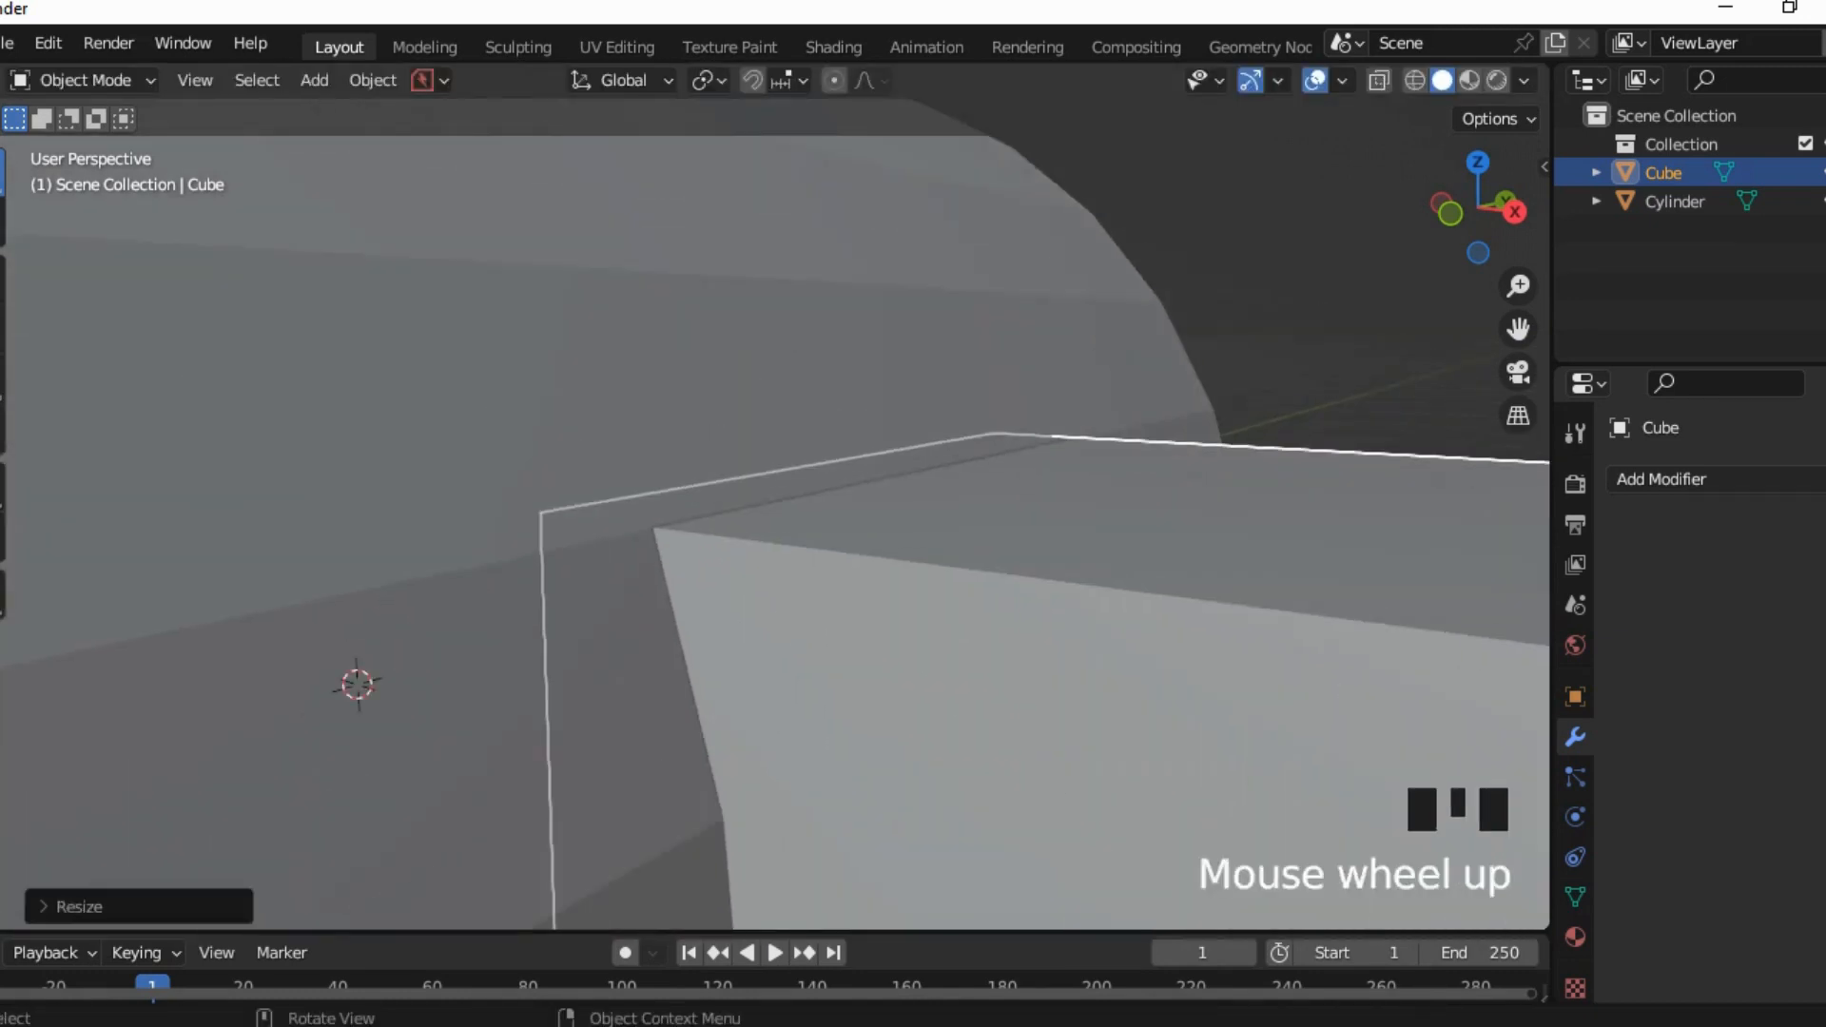
{"action": "scroll", "coordinate": [775, 513], "scroll_direction": "up", "scroll_amount": 4}
{"action": "middle_click_drag", "start_coordinate": [761, 570], "coordinate": [884, 582], "text": "shift"}
{"action": "key", "text": "s"}
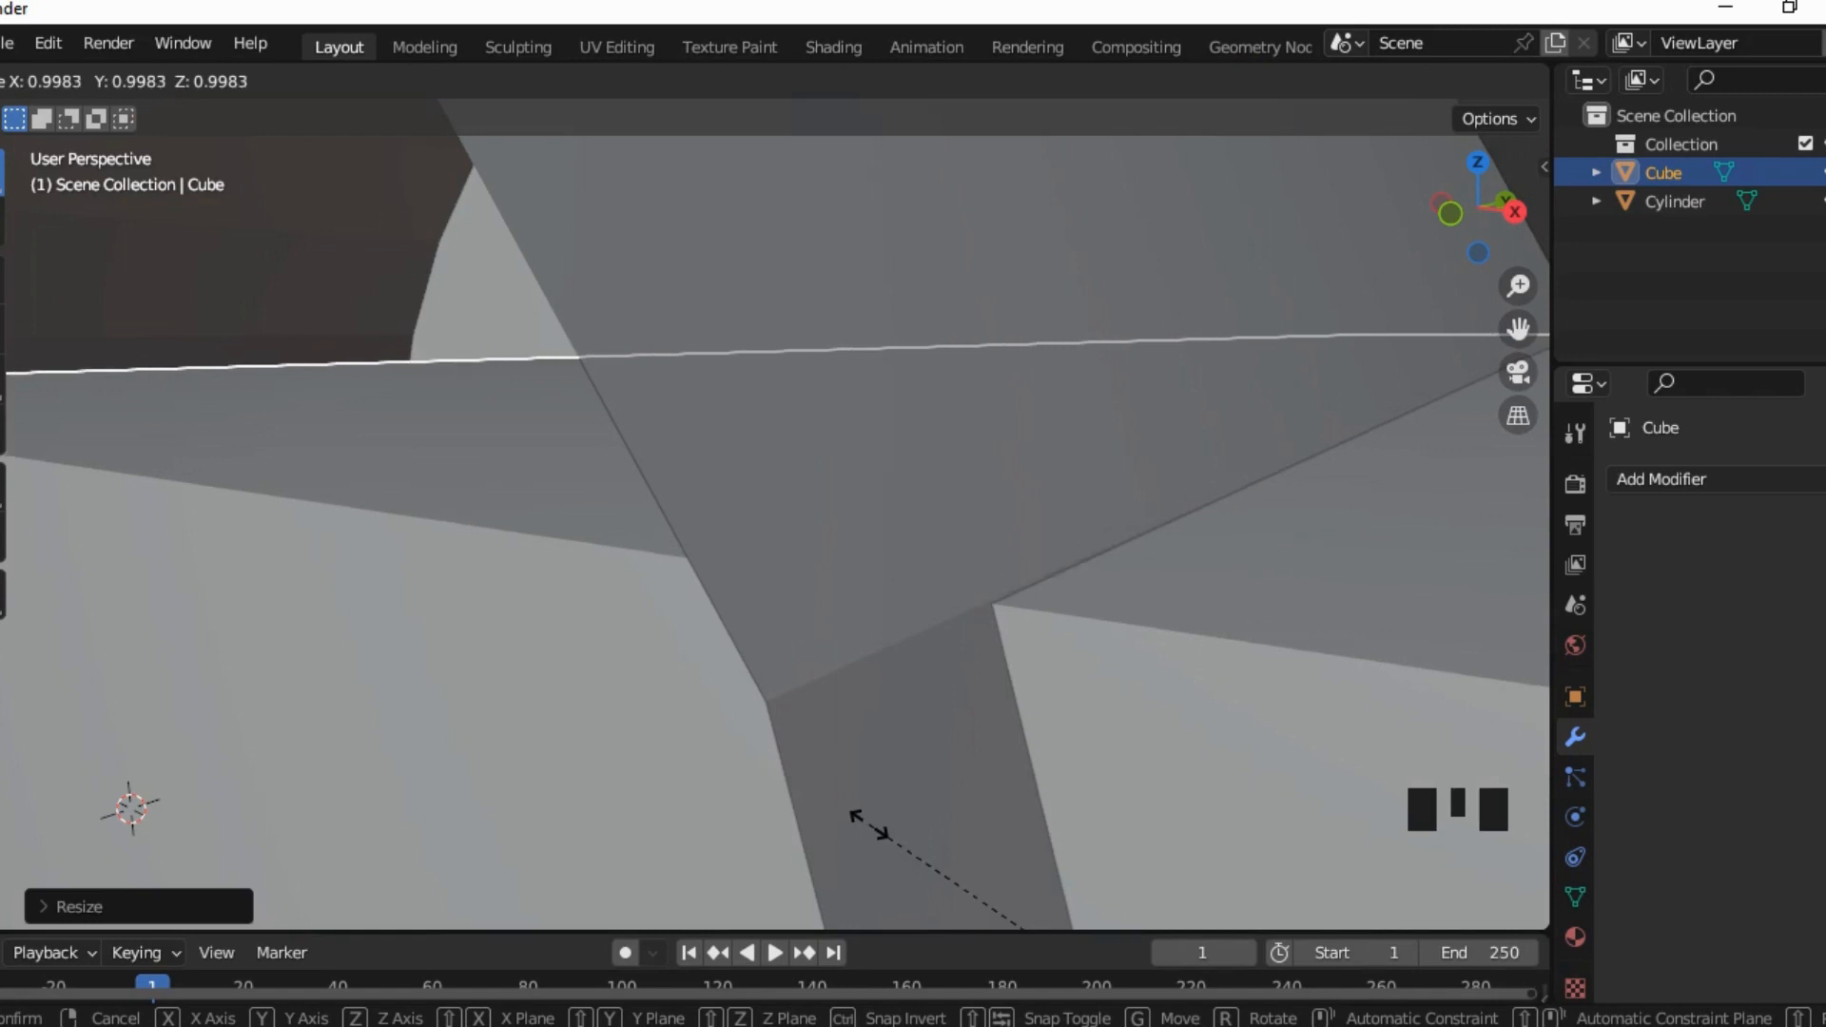
{"action": "left_click", "coordinate": [868, 823]}
Step: Deselect the cube and examine how its edges meet the cylinder's facets
{"action": "scroll", "coordinate": [950, 856], "scroll_direction": "down", "scroll_amount": 5}
{"action": "middle_click_drag", "start_coordinate": [951, 855], "coordinate": [1105, 904]}
{"action": "left_click", "coordinate": [1064, 904]}
{"action": "scroll", "coordinate": [1064, 904], "scroll_direction": "up", "scroll_amount": 3}
{"action": "scroll", "coordinate": [1104, 904], "scroll_direction": "up", "scroll_amount": 1, "text": "shift"}
{"action": "middle_click_drag", "start_coordinate": [854, 693], "coordinate": [945, 656], "text": "shift"}
{"action": "scroll", "coordinate": [915, 647], "scroll_direction": "down", "scroll_amount": 8}
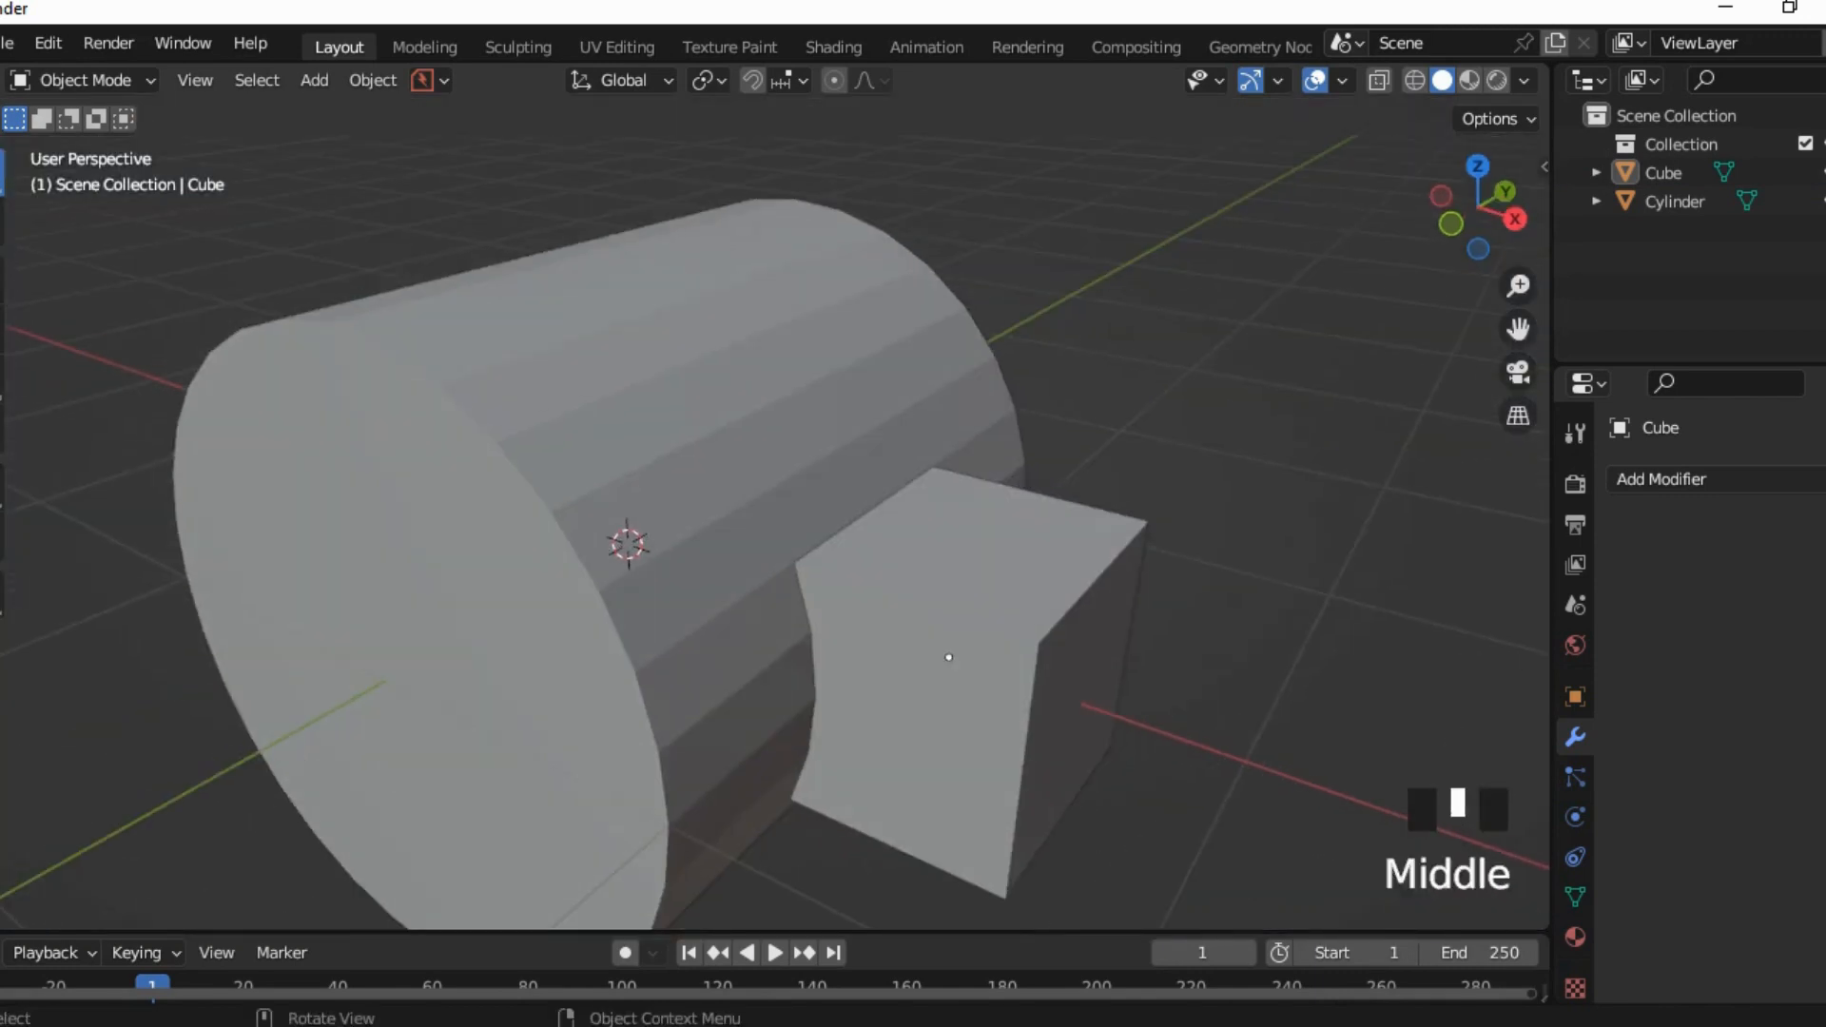
Step: In the cube's Edit Mode, move its outer end face outward along X to form a long bar
{"action": "left_click", "coordinate": [945, 656]}
{"action": "left_click", "coordinate": [86, 81]}
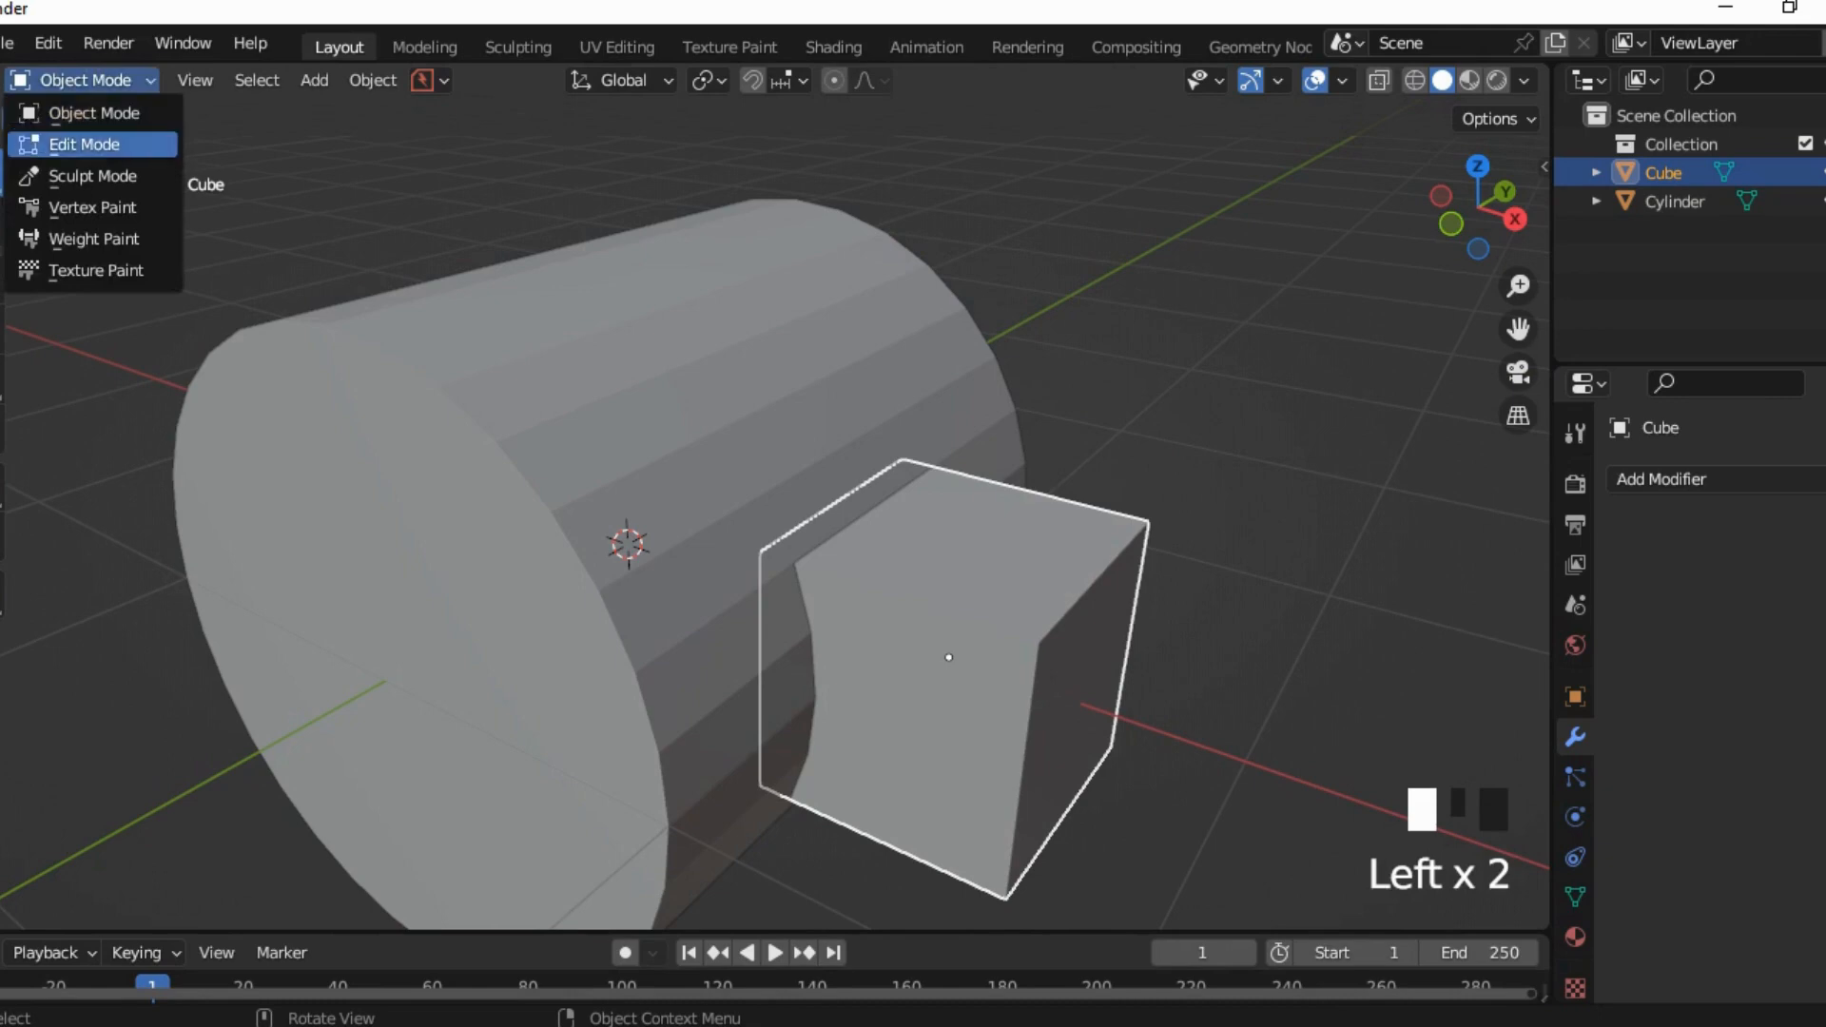
{"action": "left_click", "coordinate": [86, 144]}
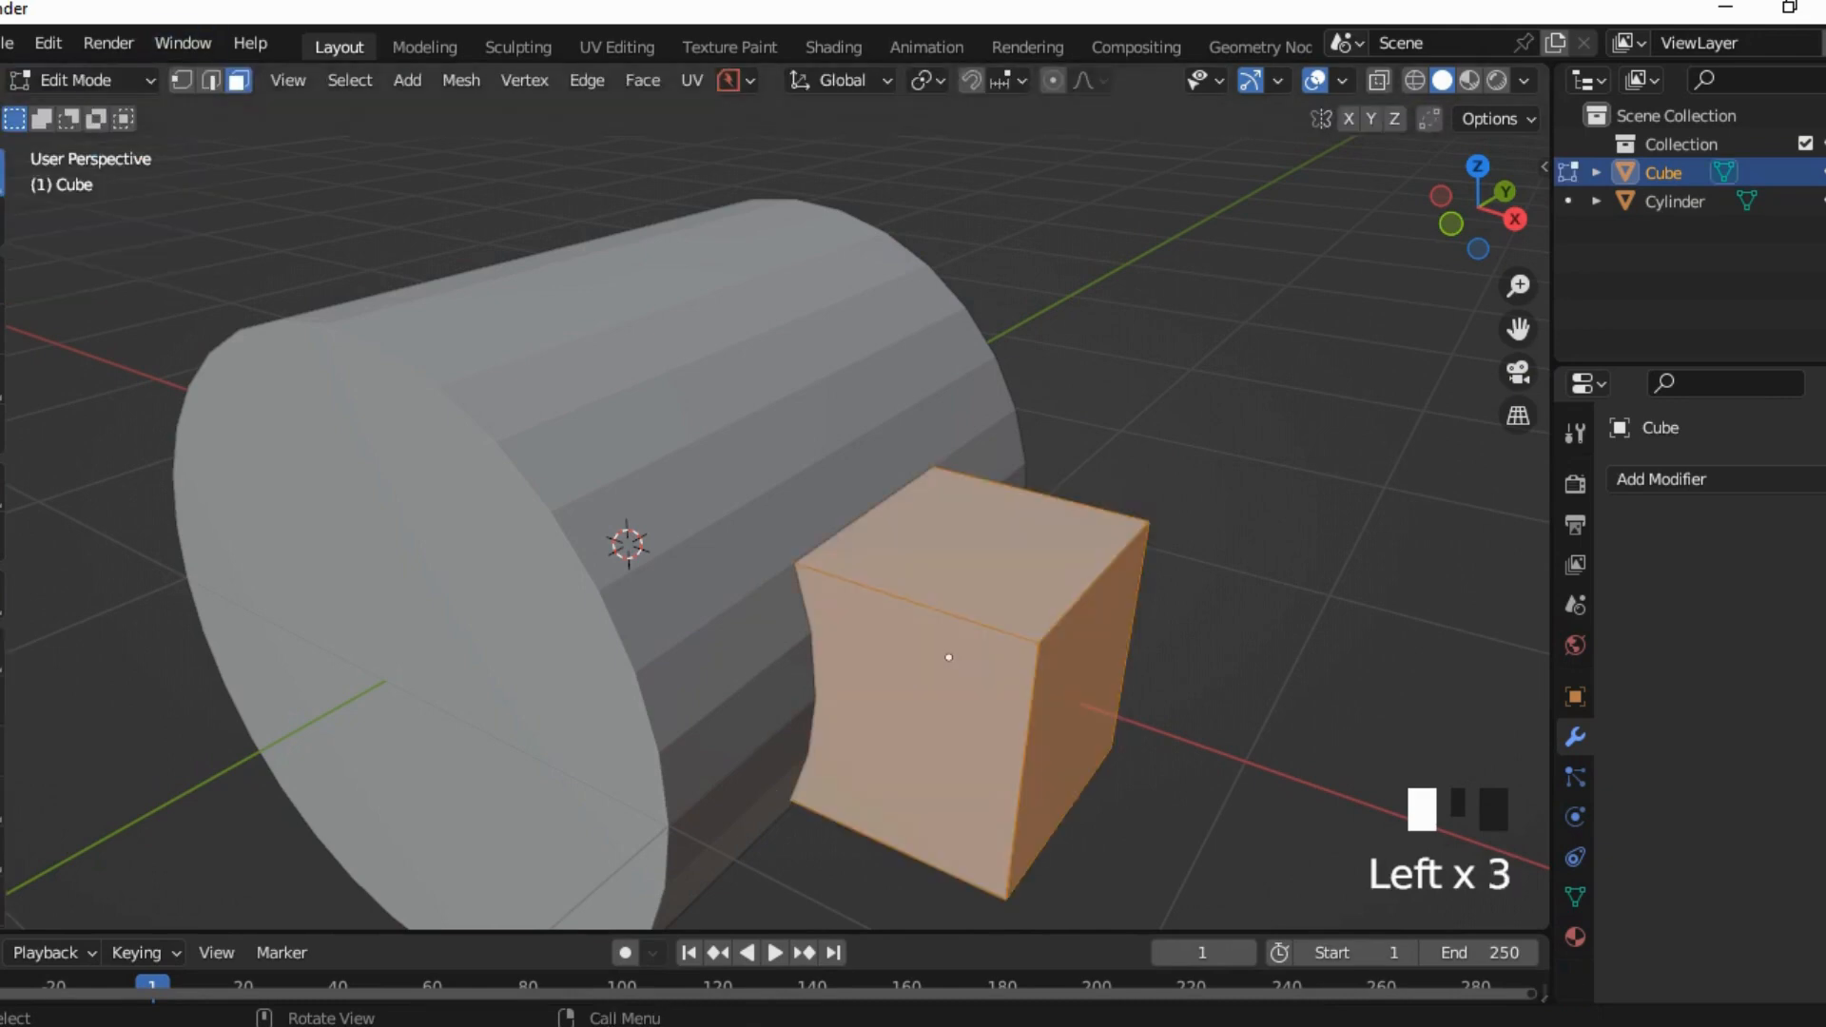
{"action": "left_click", "coordinate": [948, 657]}
{"action": "scroll", "coordinate": [821, 569], "scroll_direction": "down", "scroll_amount": 5}
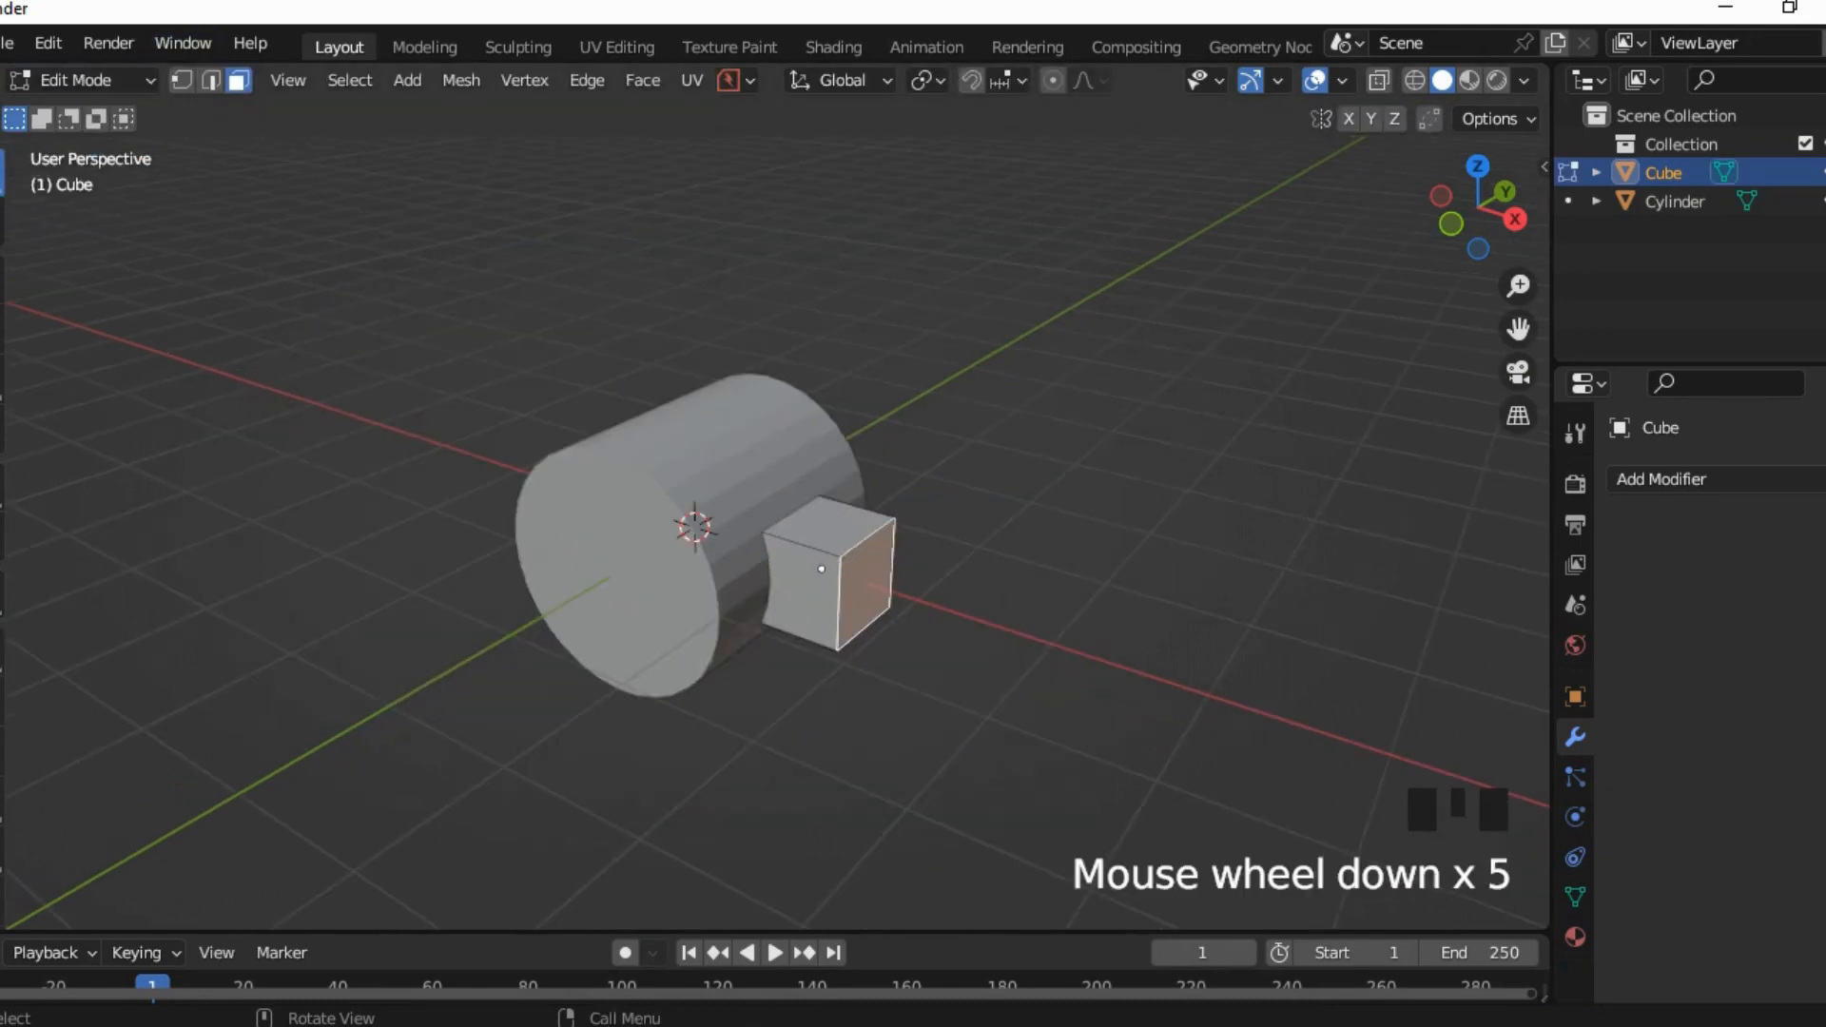
{"action": "key", "text": "g"}
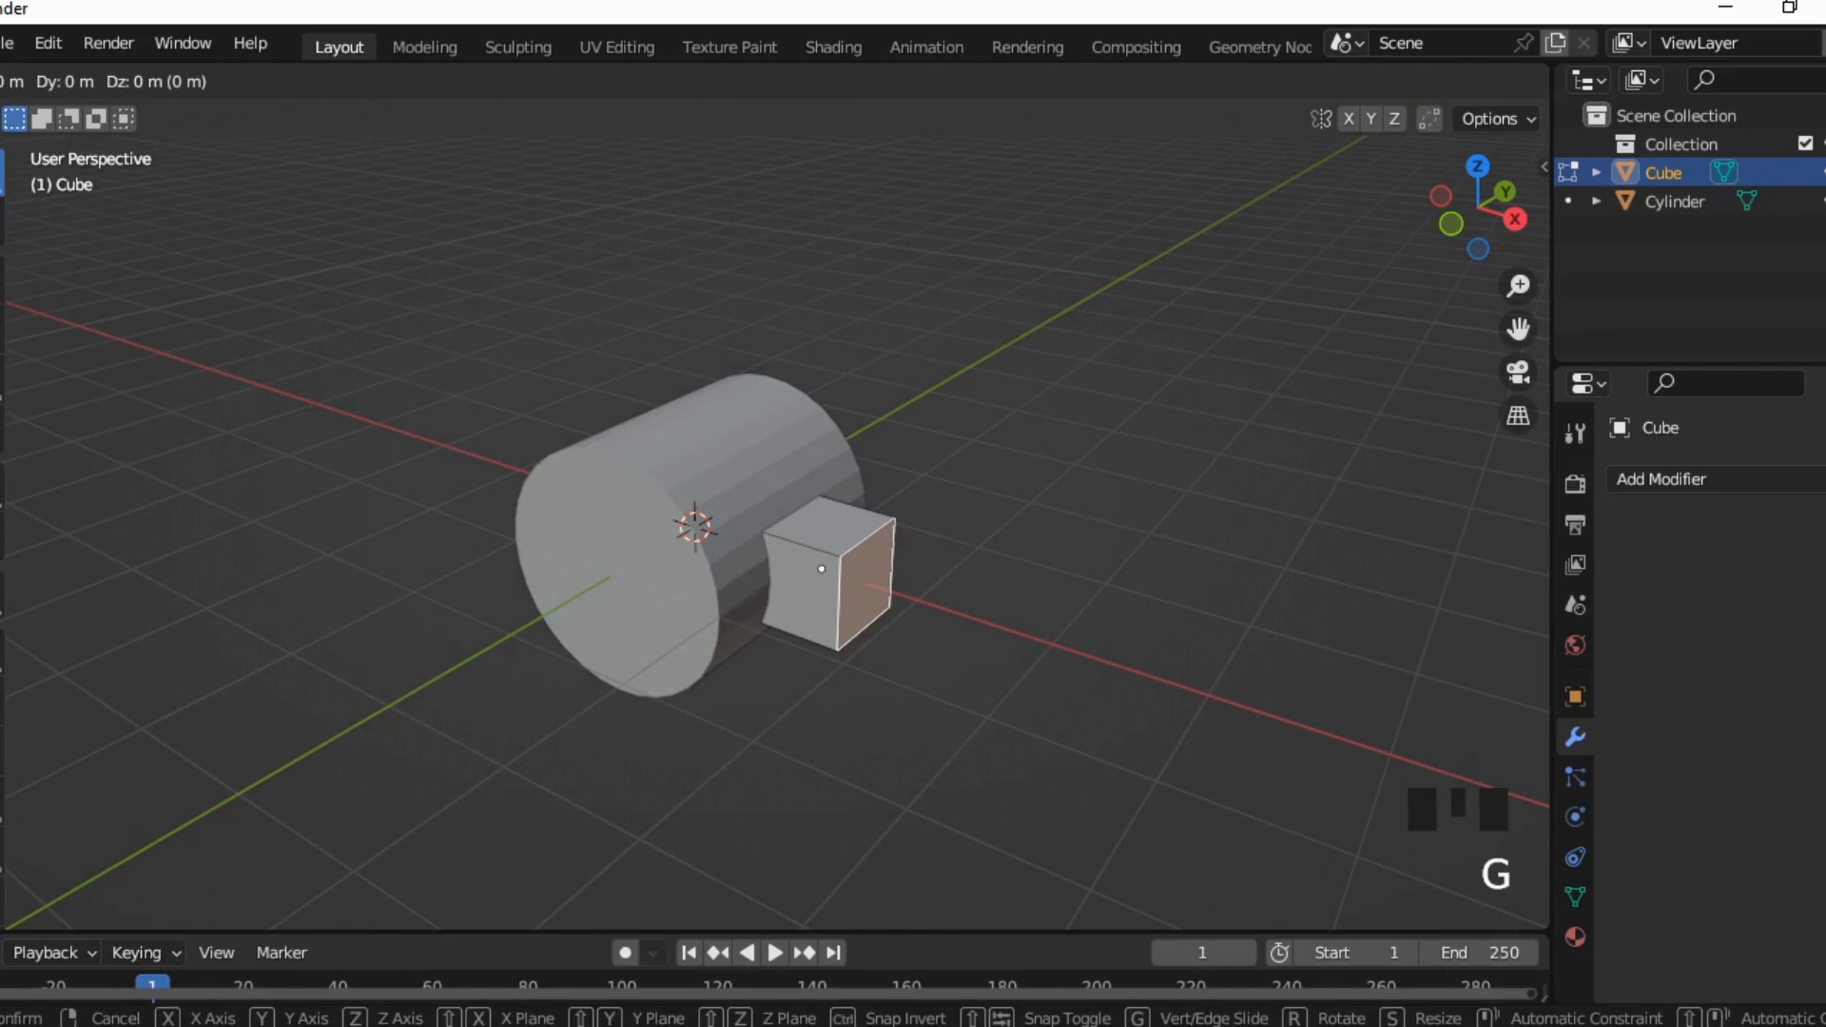
{"action": "key", "text": "x"}
{"action": "left_click", "coordinate": [824, 567]}
{"action": "middle_click_drag", "start_coordinate": [824, 567], "coordinate": [804, 572]}
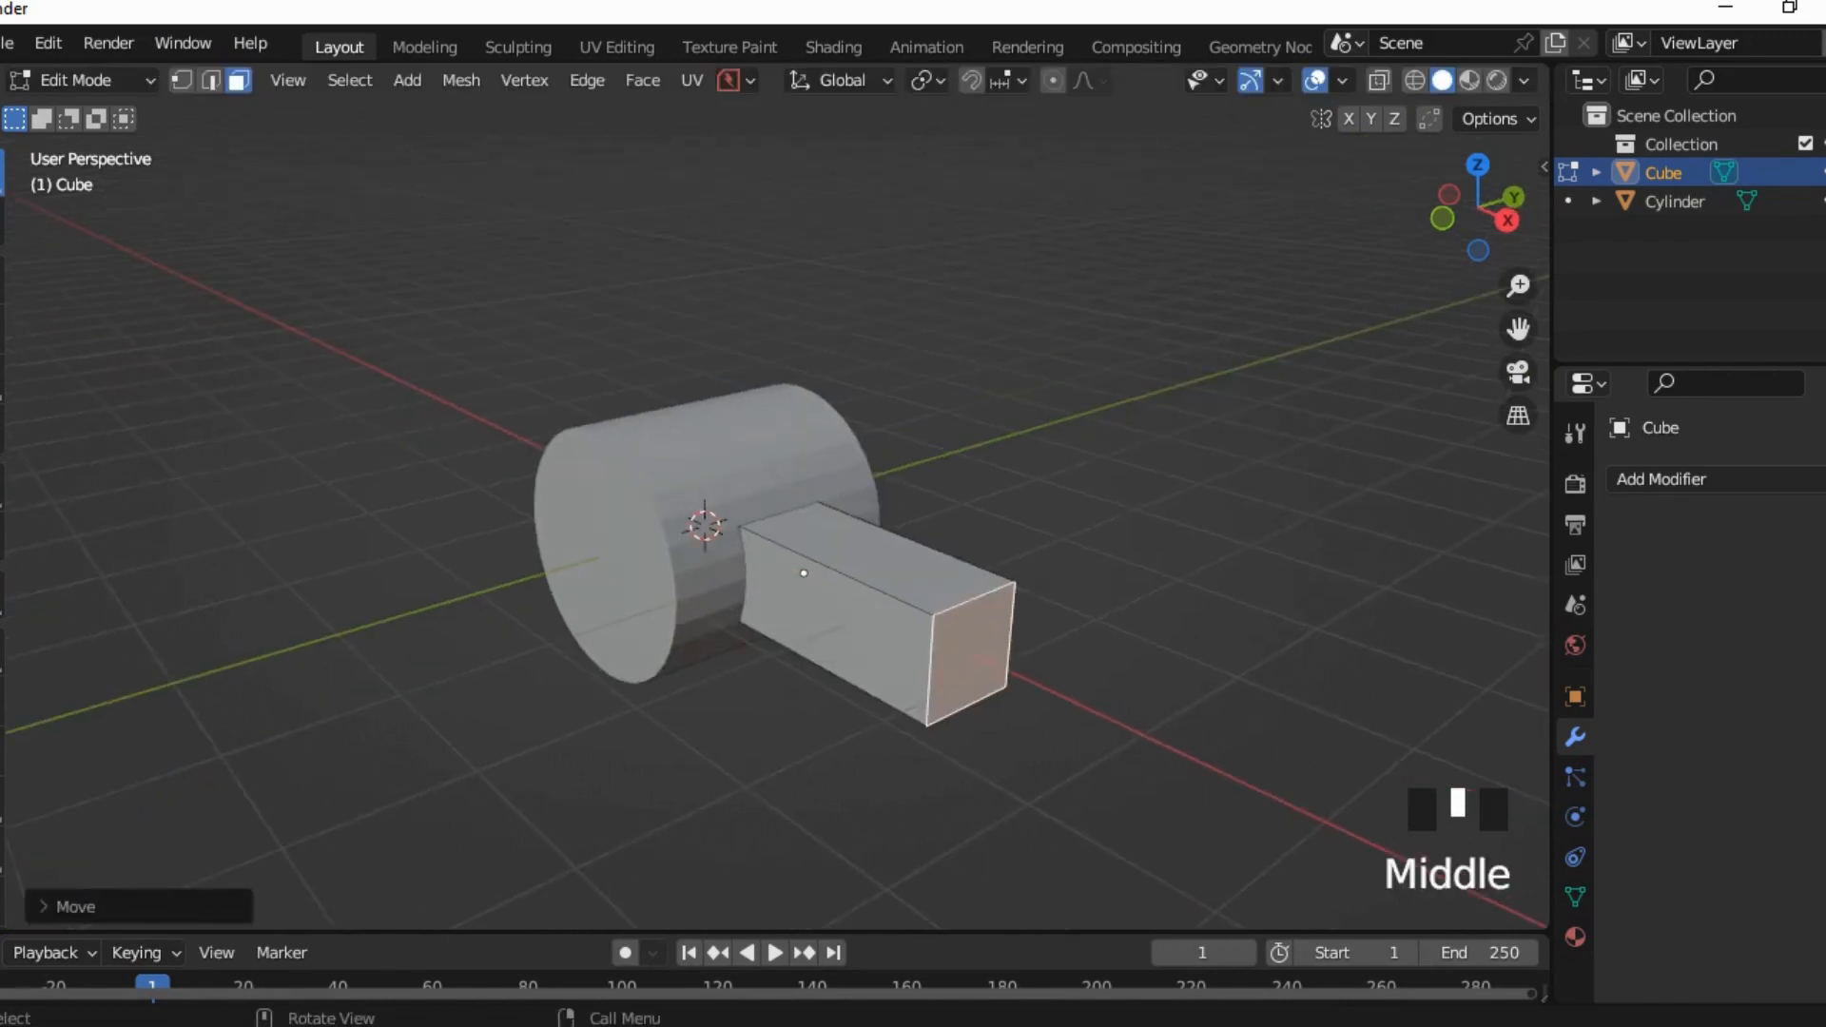
Step: Back in Object Mode, unite the cylinder with the cube using a Union Boolean, keeping the cube as the active object
{"action": "scroll", "coordinate": [827, 591], "scroll_direction": "up", "scroll_amount": 5}
{"action": "left_click", "coordinate": [911, 653]}
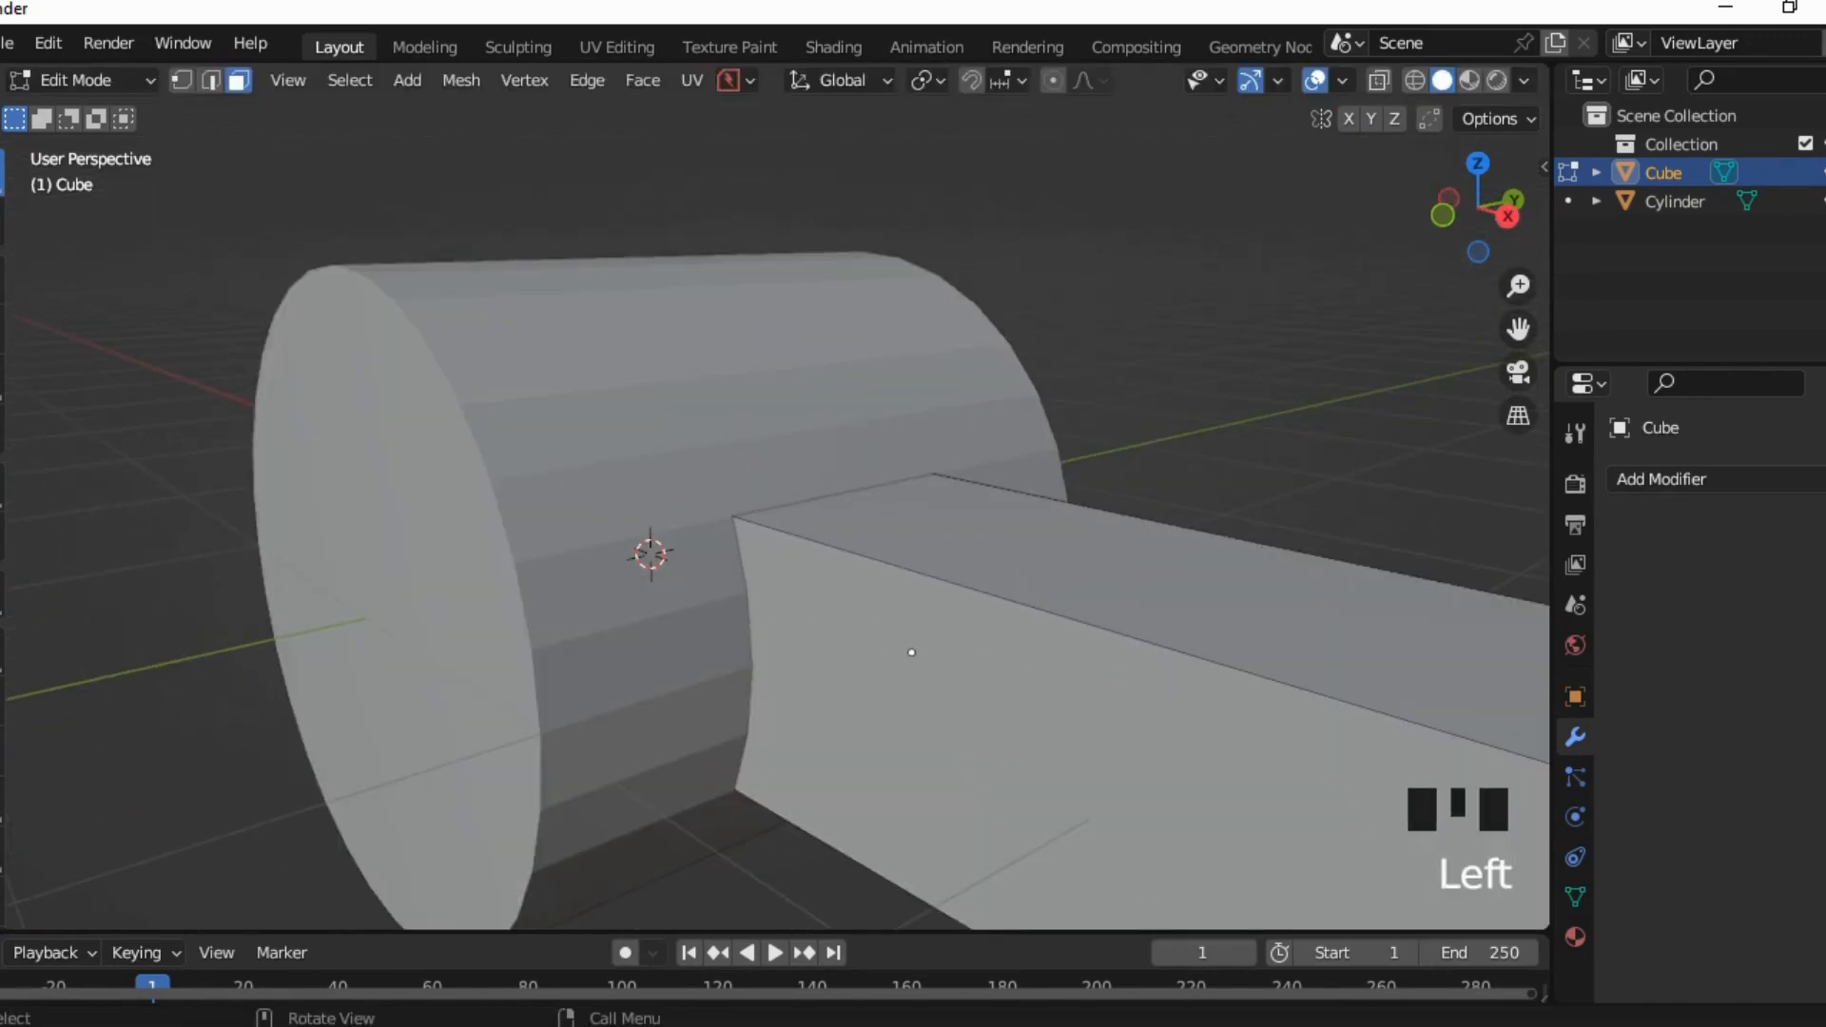
{"action": "left_click", "coordinate": [84, 81]}
{"action": "left_click", "coordinate": [93, 113]}
{"action": "left_click", "coordinate": [456, 381]}
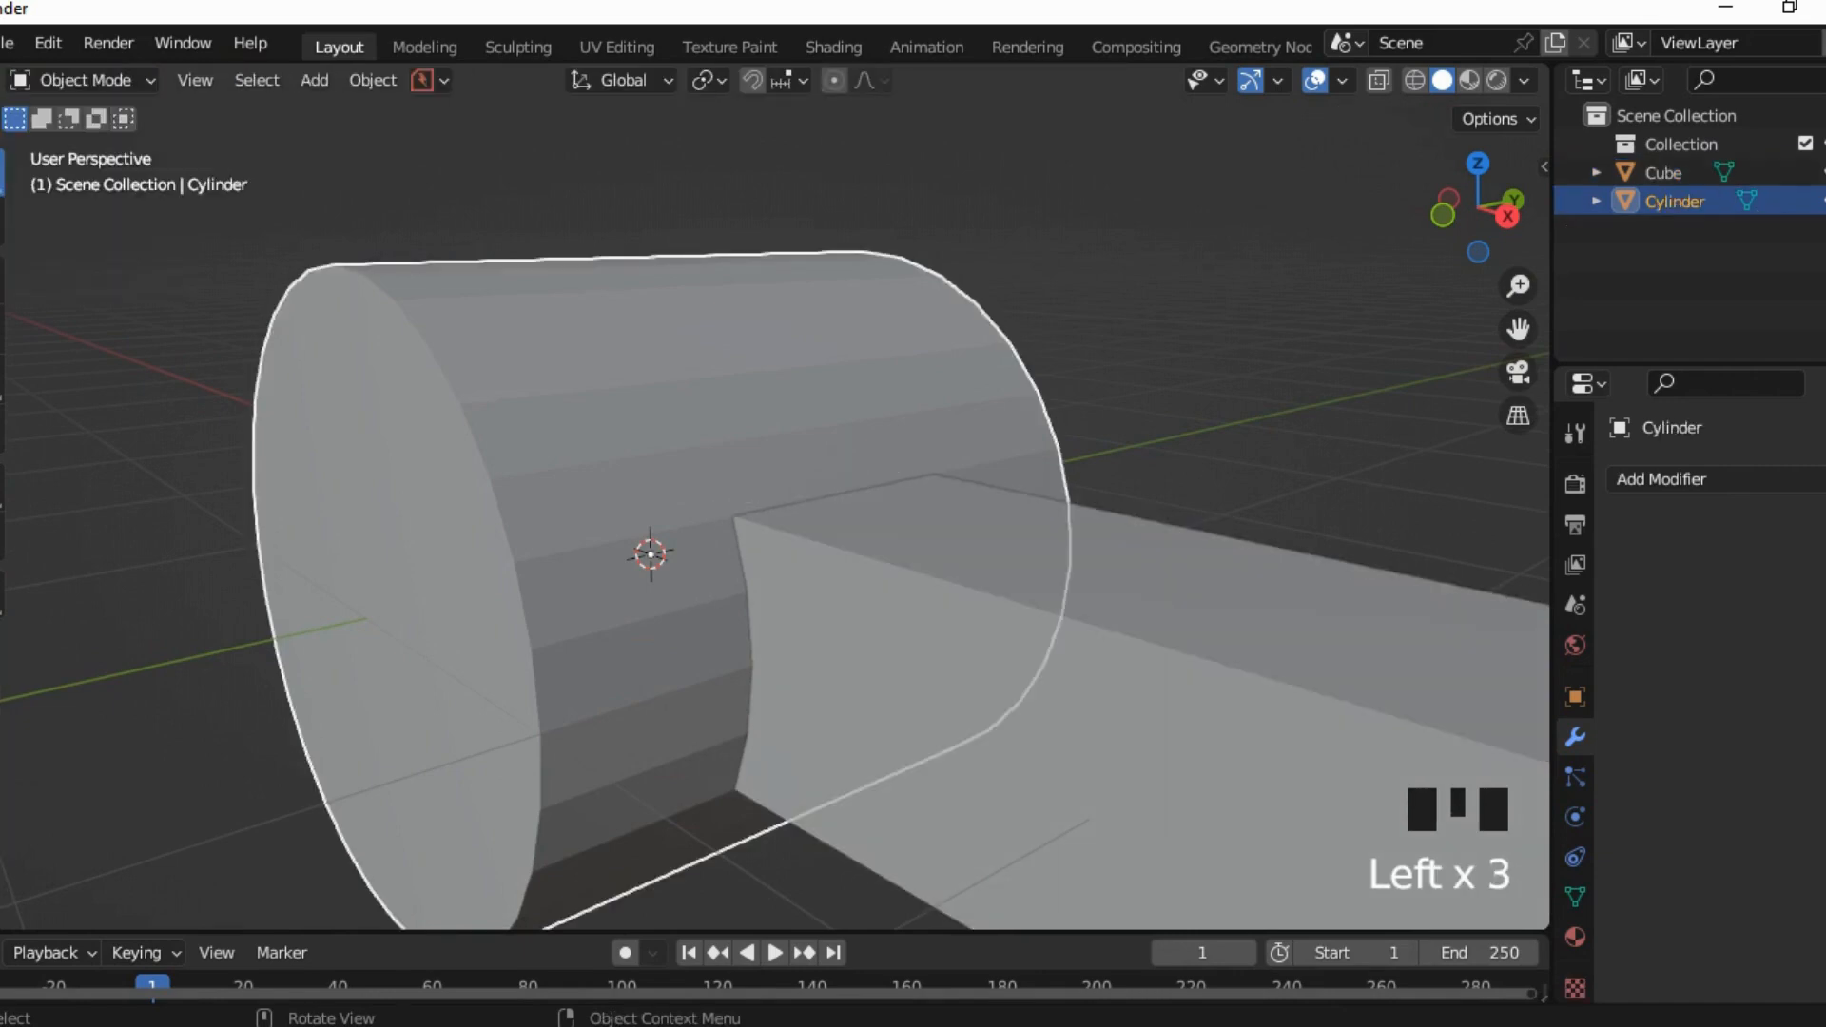
{"action": "left_click", "coordinate": [911, 653], "text": "shift"}
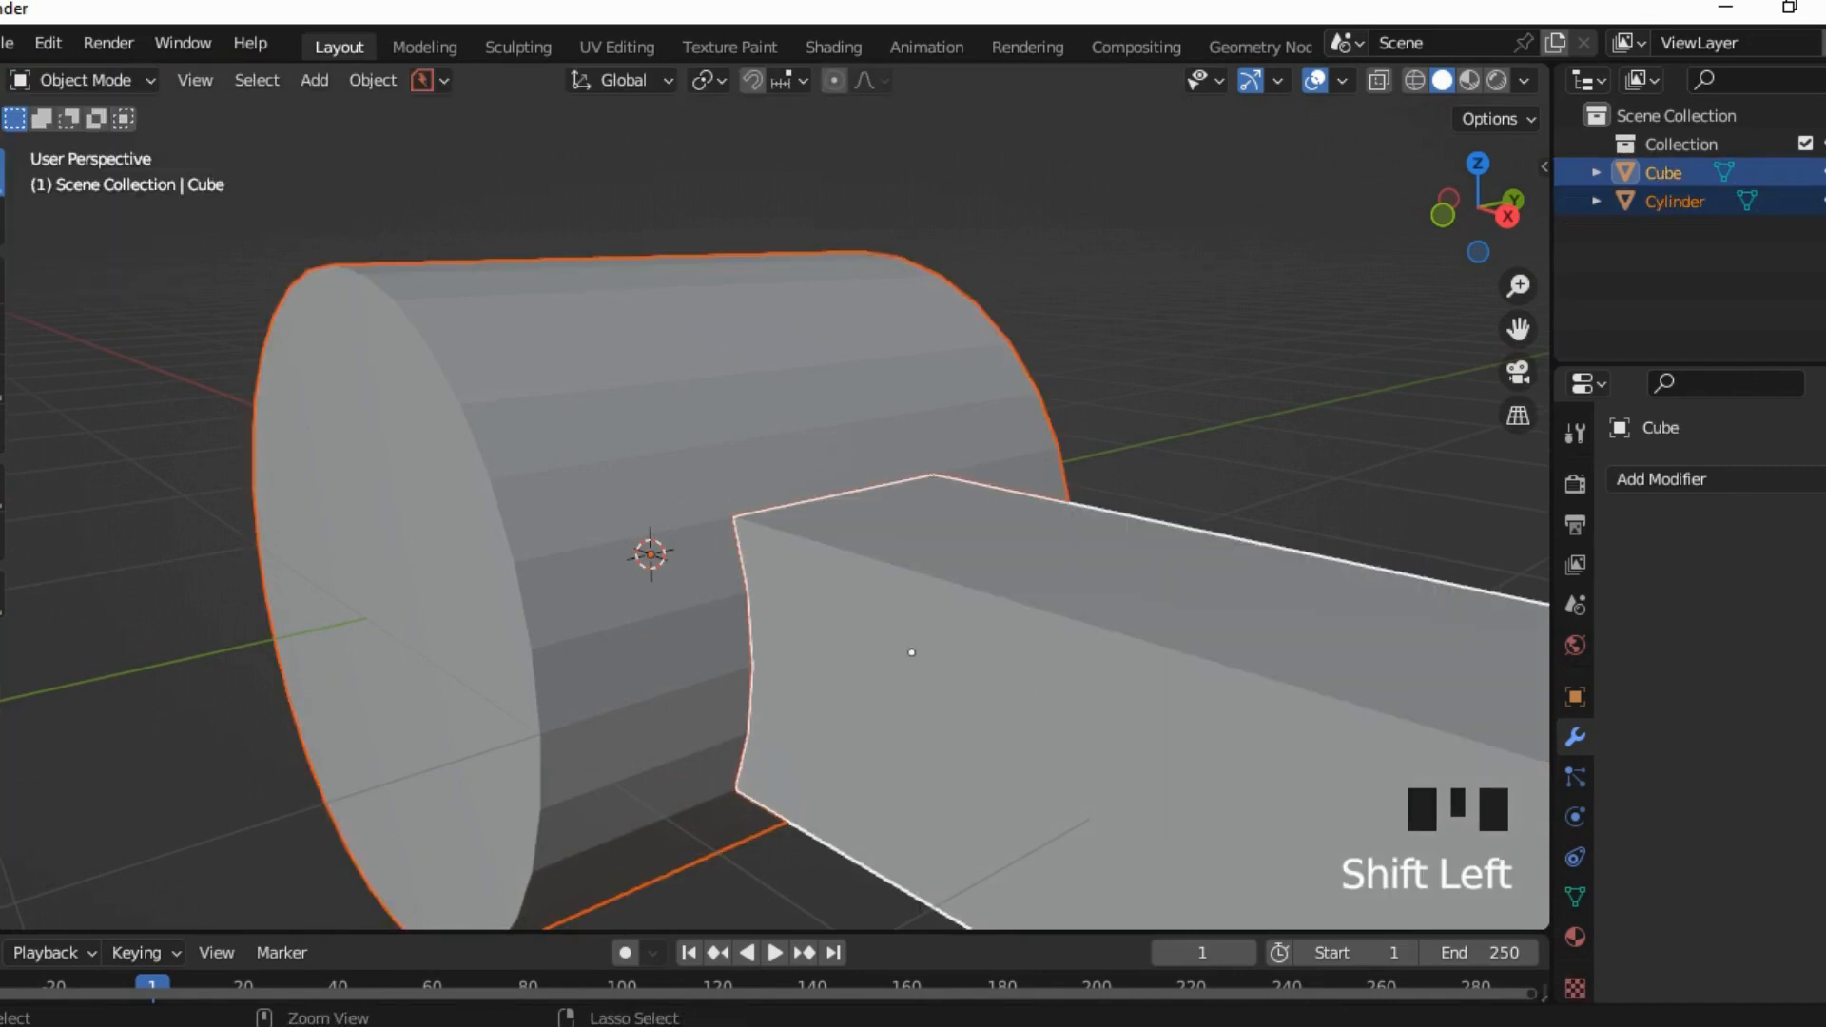
{"action": "key", "text": "ctrl+KP_Add"}
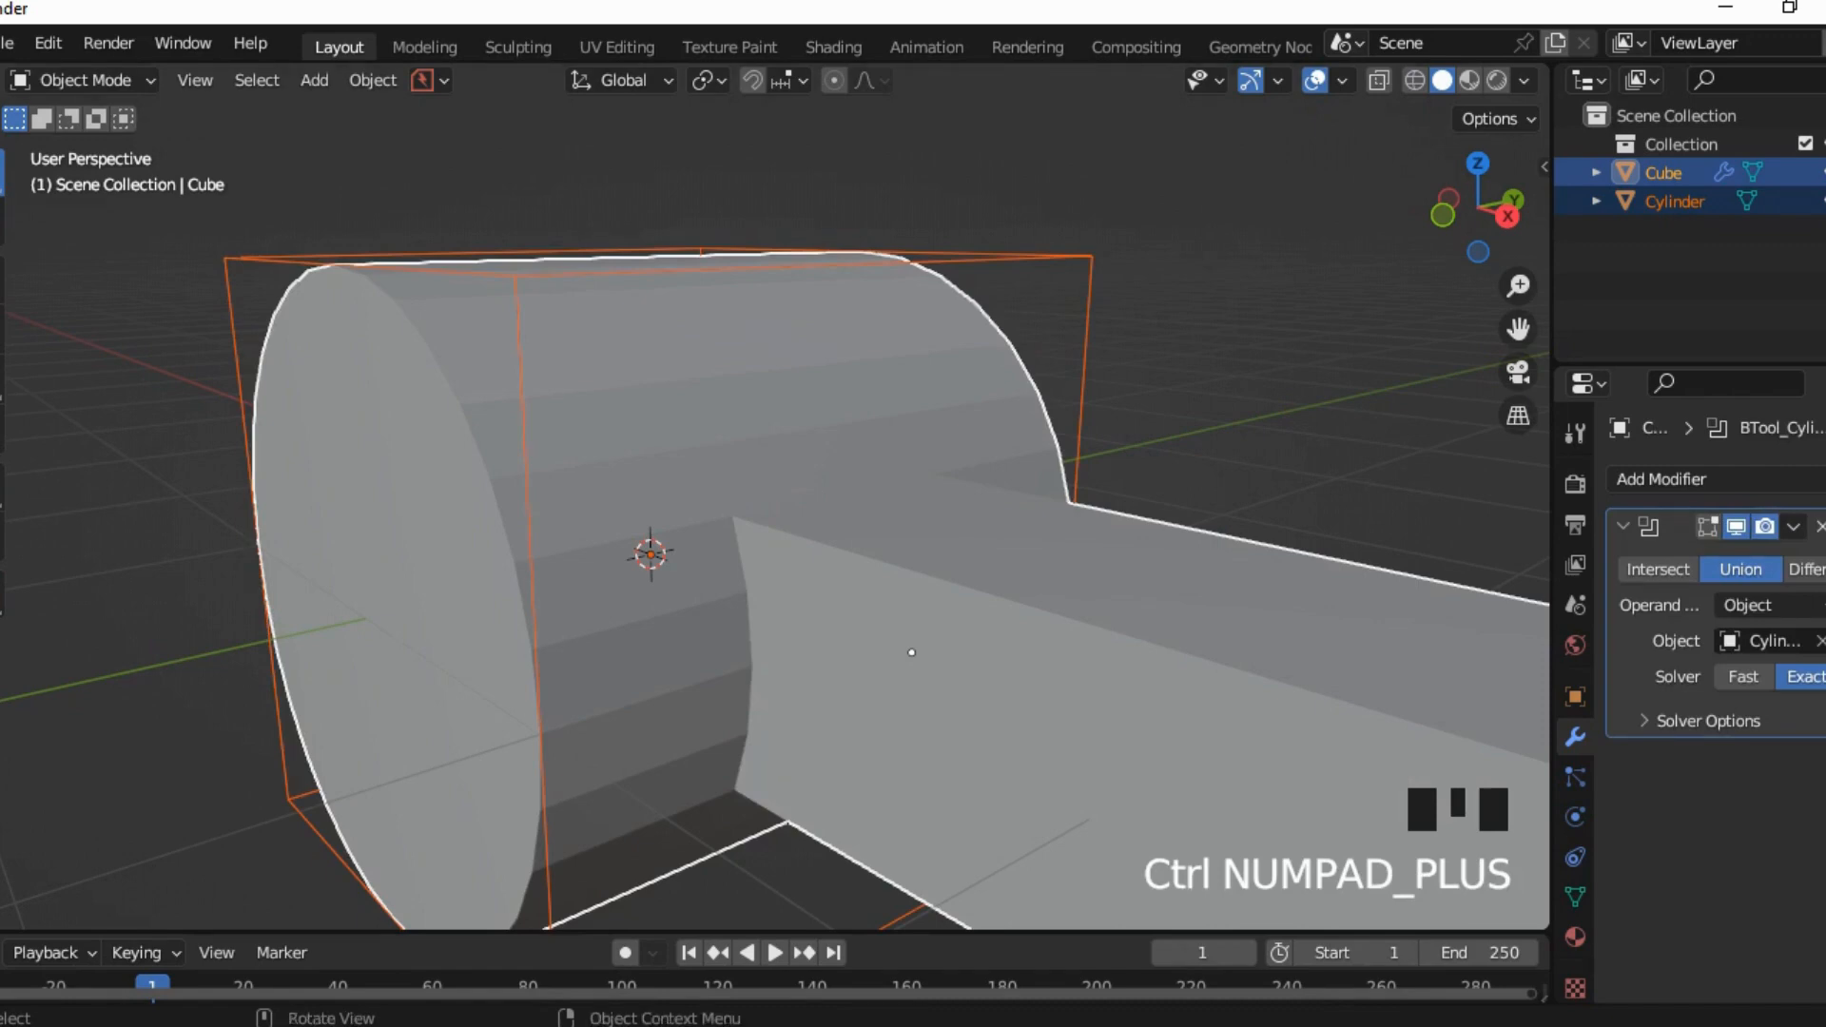
Step: Move the cylinder into a new collection named cutters and hide it in the viewport
{"action": "double_click", "coordinate": [911, 653]}
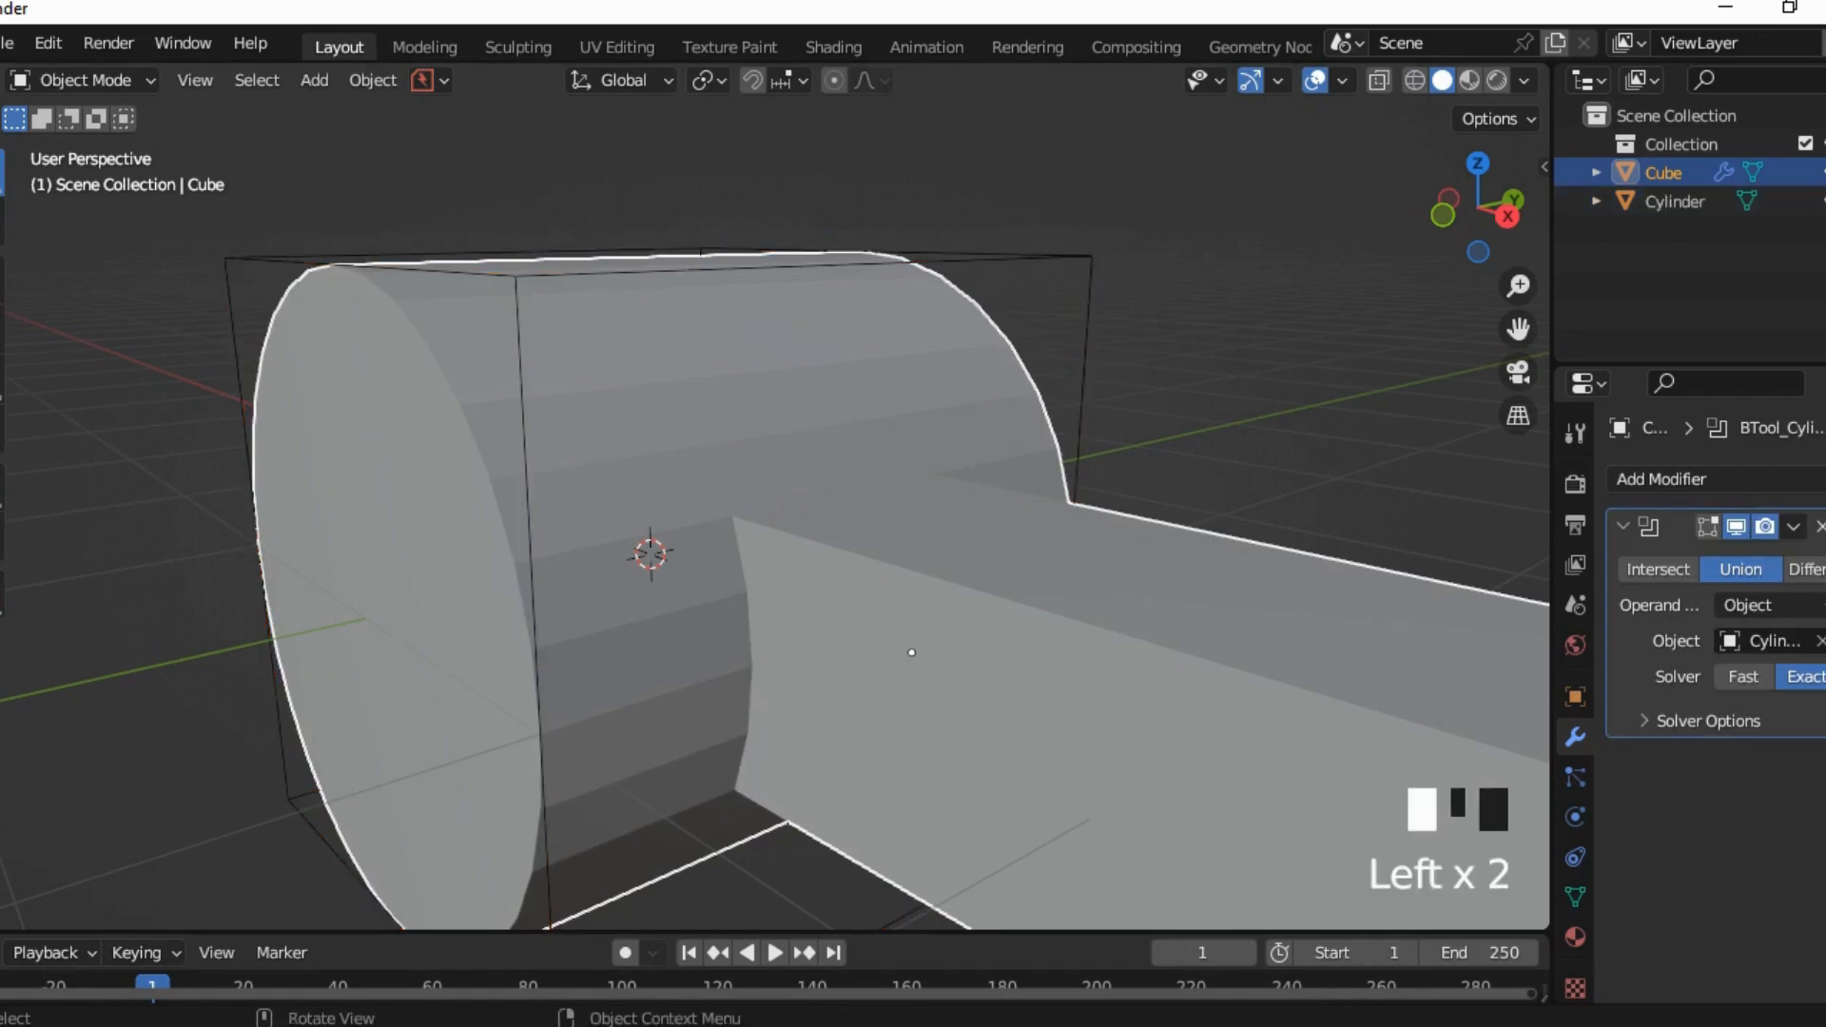
{"action": "left_click", "coordinate": [911, 652]}
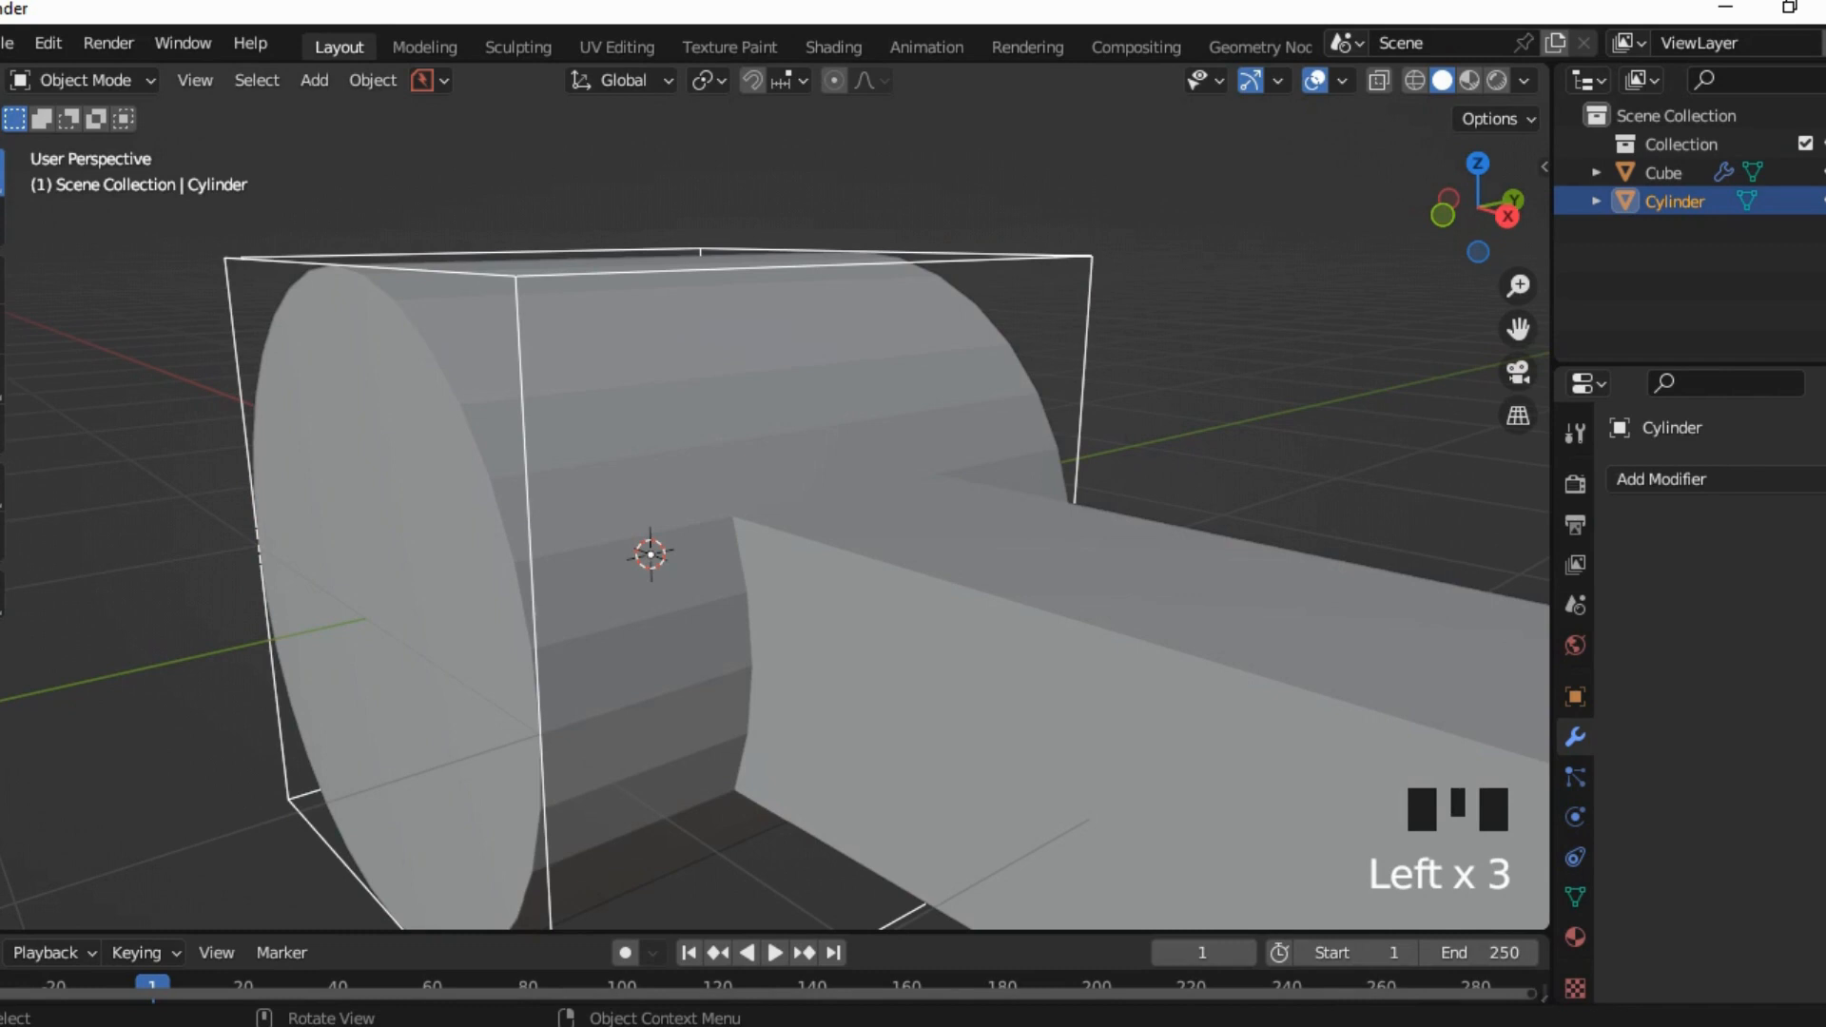
{"action": "key", "text": "m"}
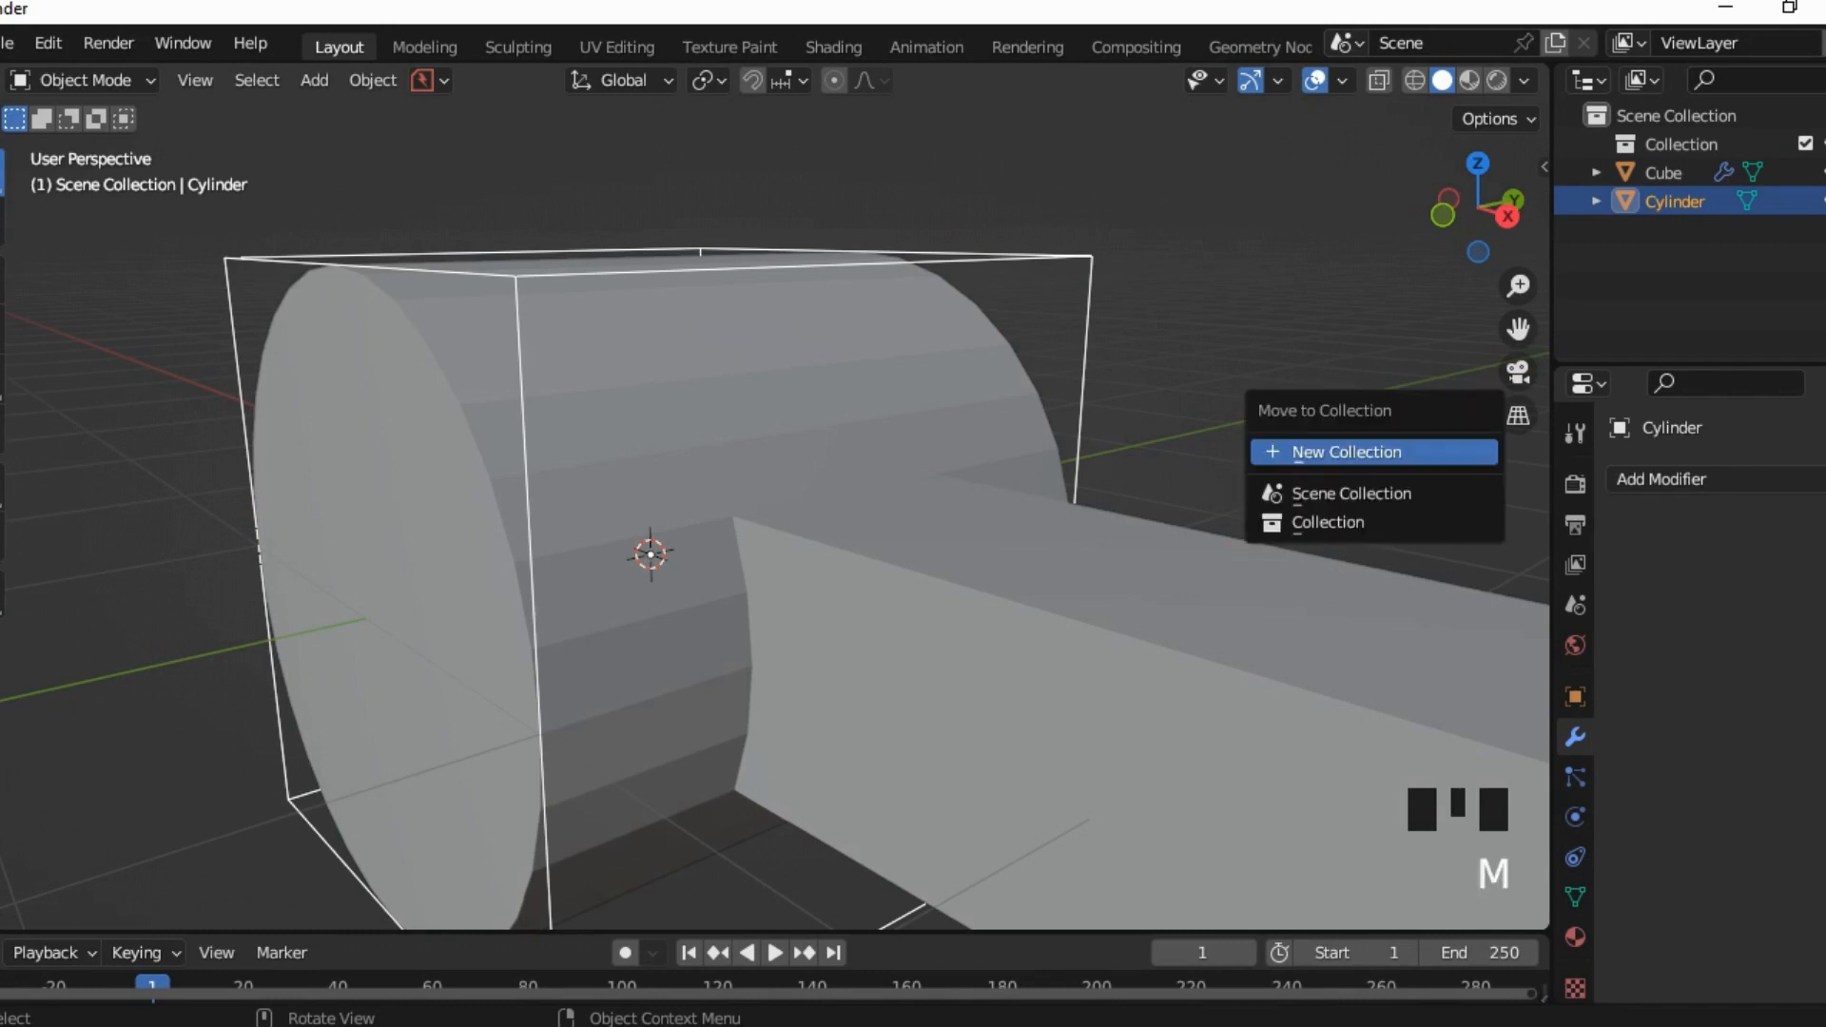
{"action": "key", "text": "Return"}
{"action": "type", "text": "cutters"}
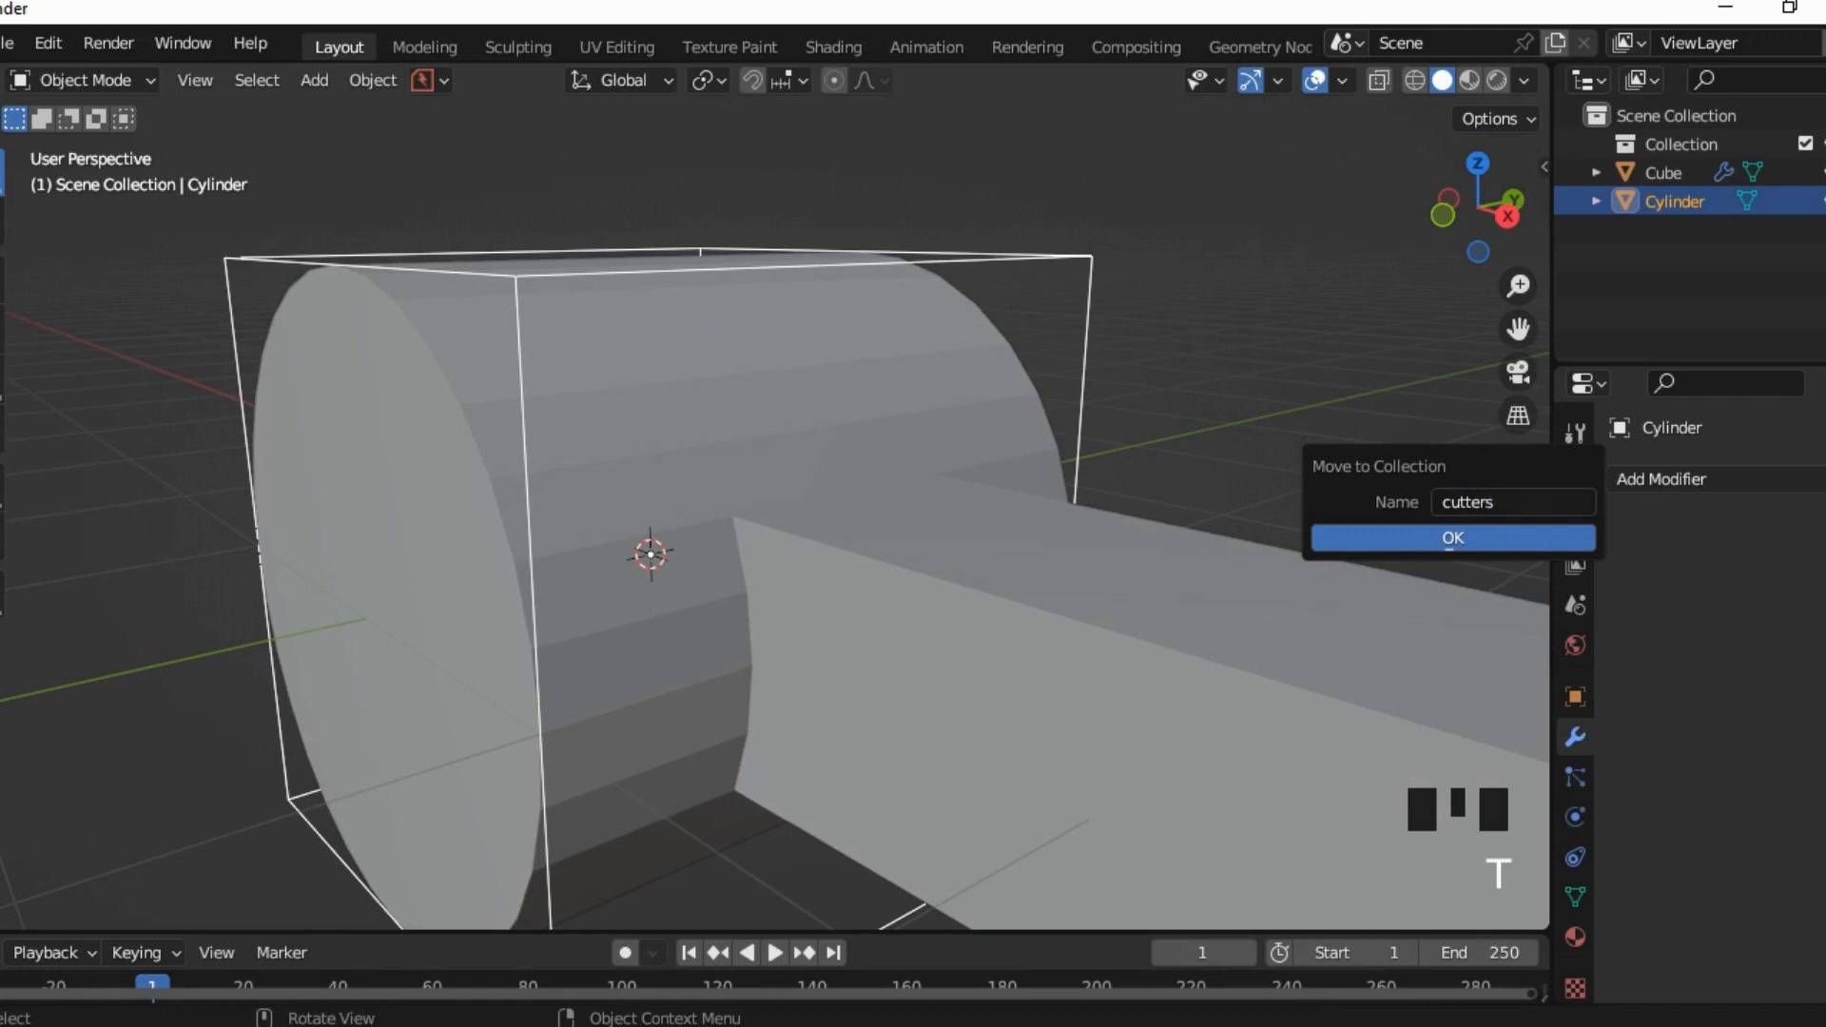
{"action": "key", "text": "Return"}
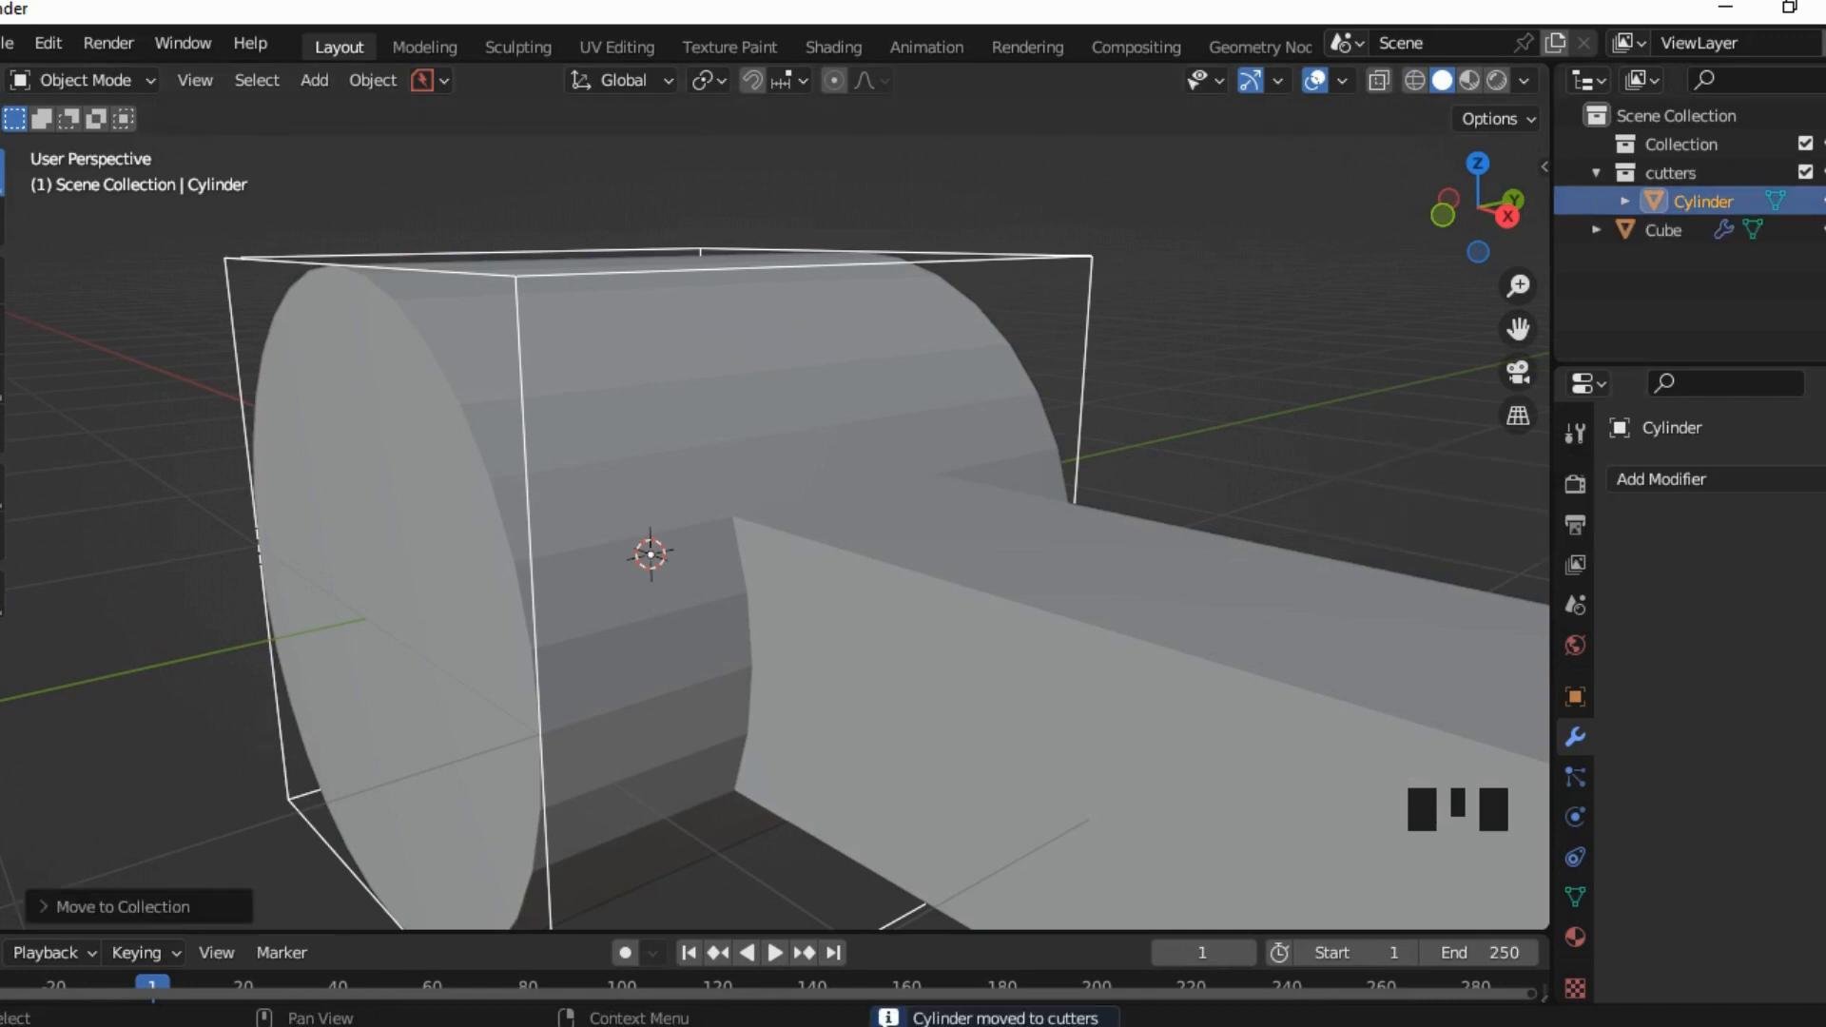
{"action": "left_click", "coordinate": [1823, 201]}
{"action": "left_click", "coordinate": [1824, 201]}
Step: Apply the Union Boolean modifier on the cube
{"action": "left_click", "coordinate": [1662, 231]}
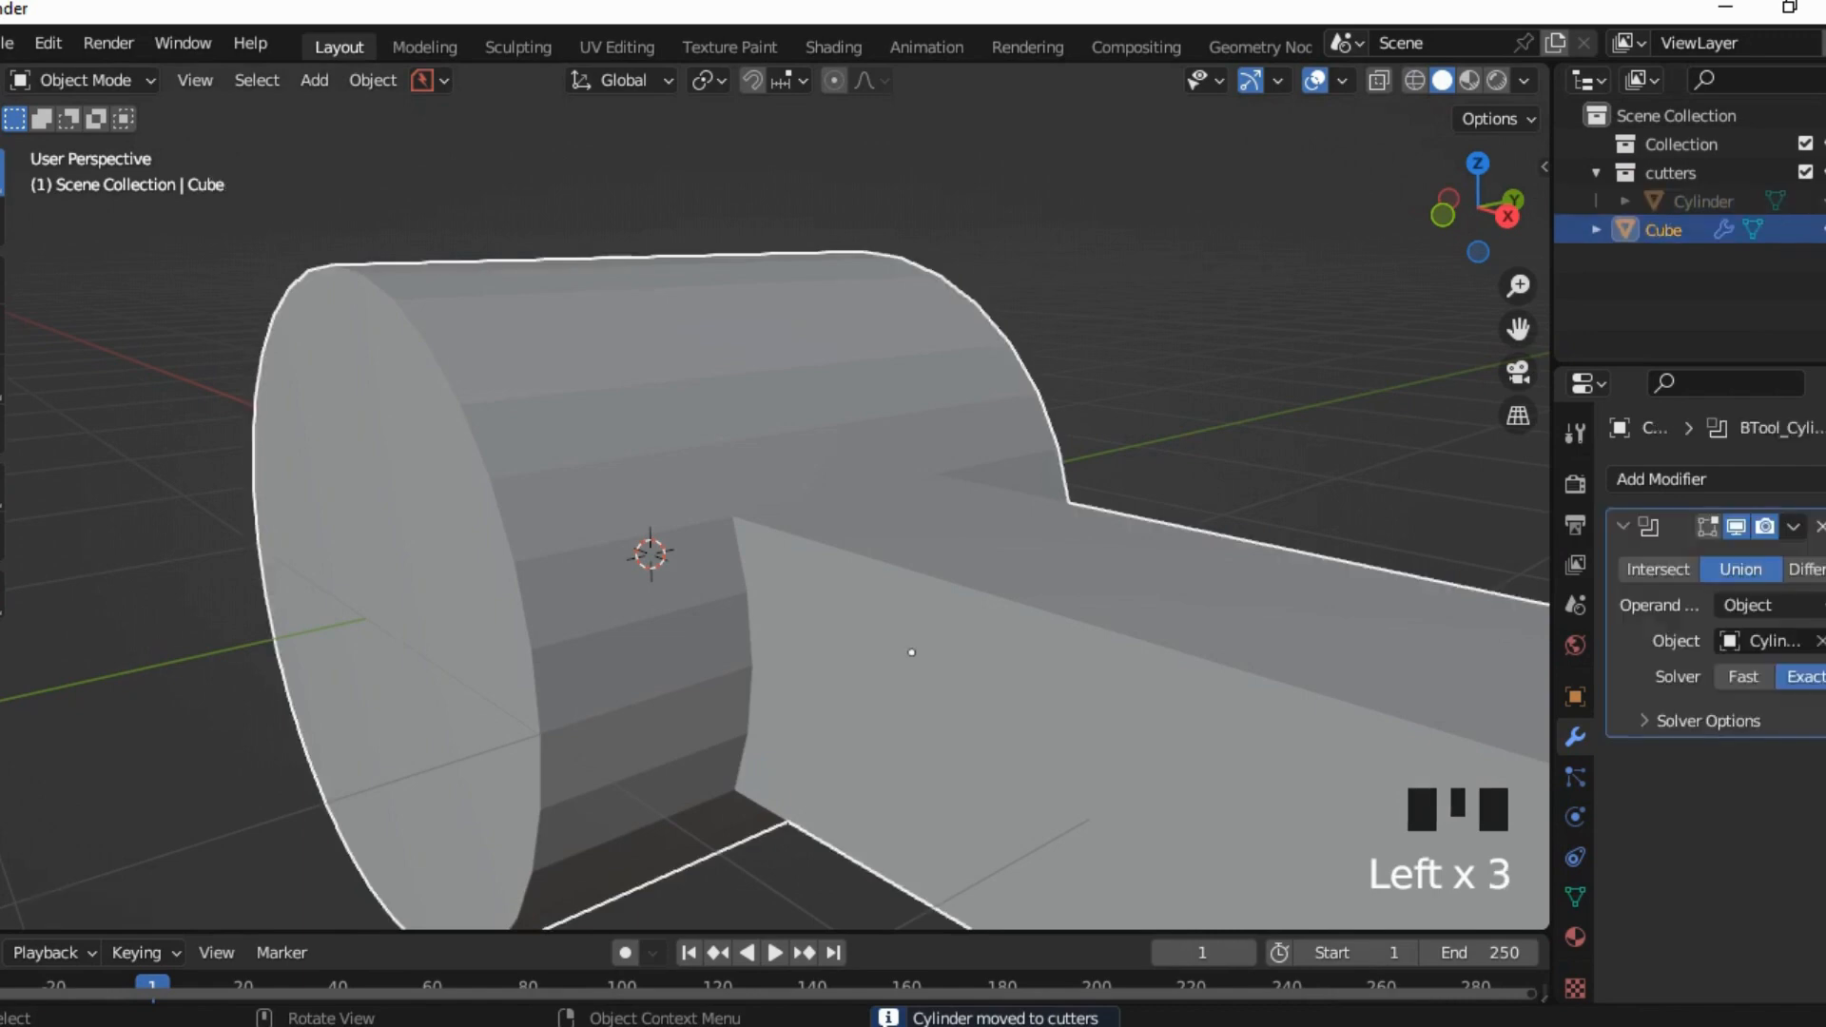
{"action": "left_click", "coordinate": [1793, 526]}
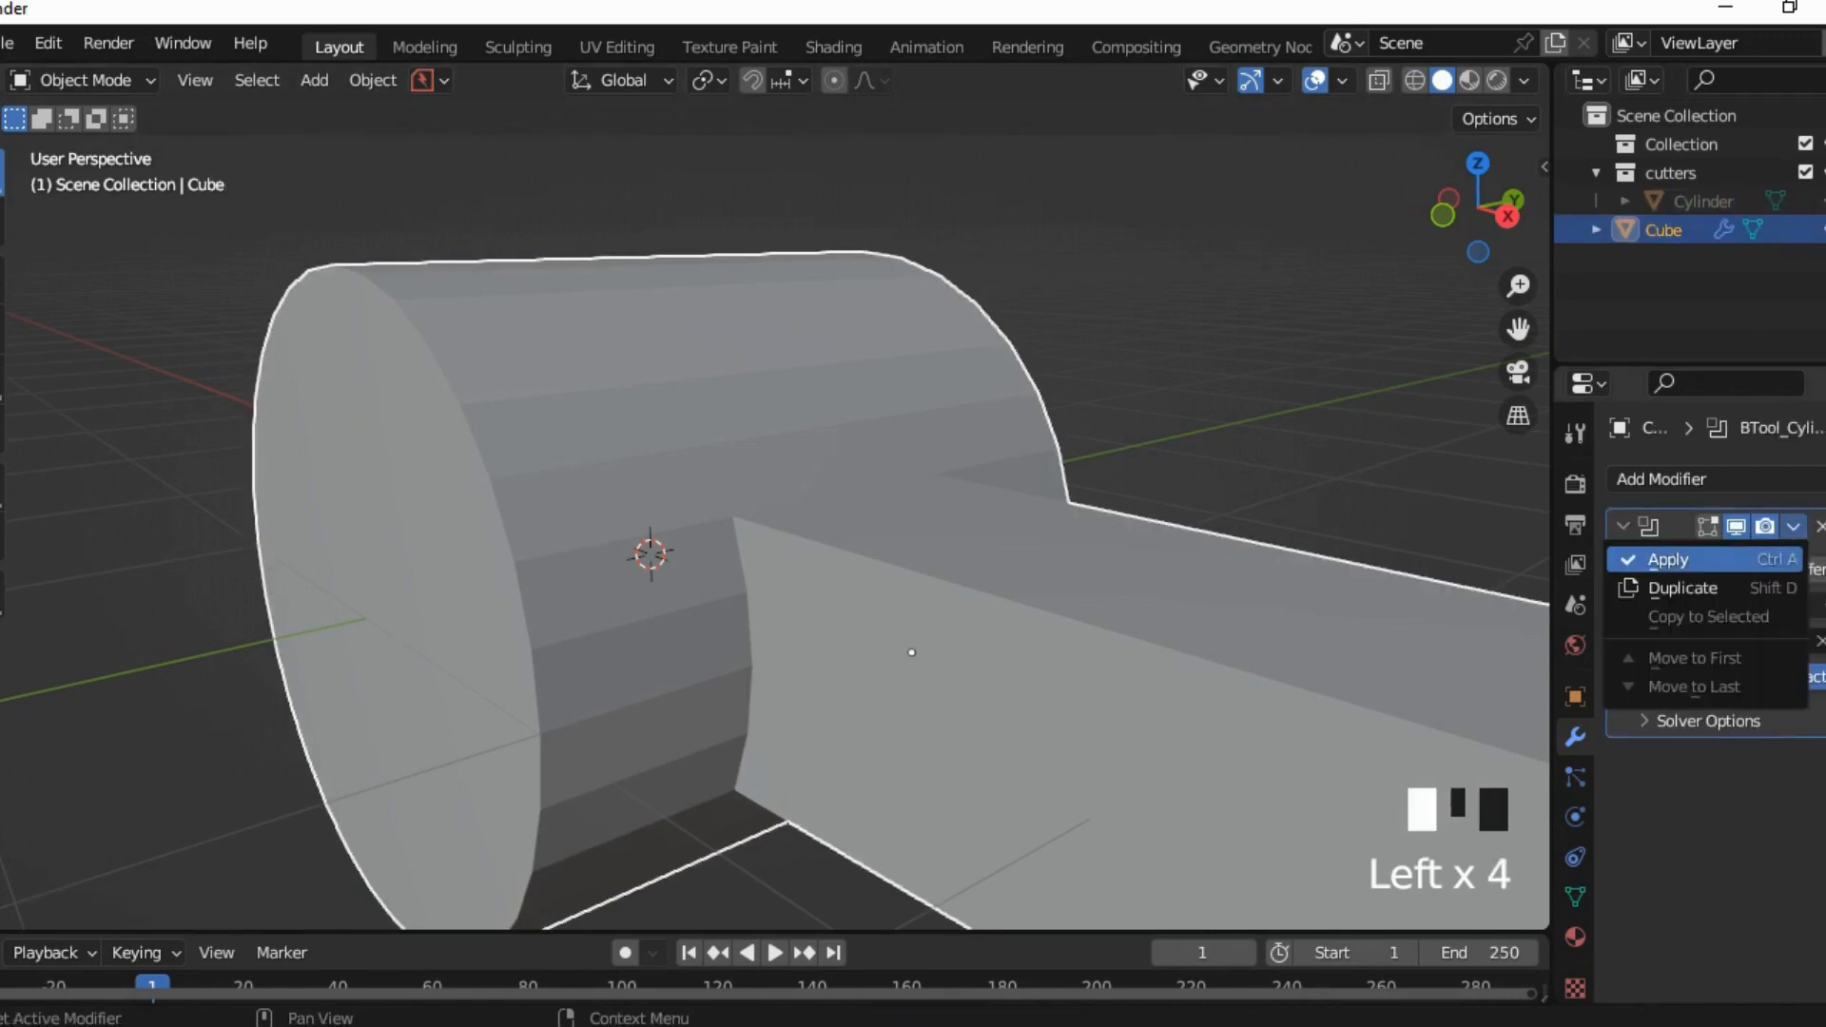
{"action": "left_click", "coordinate": [1668, 560]}
Step: Examine the united mesh's faces in Edit Mode and return to Object Mode
{"action": "left_click", "coordinate": [86, 79]}
{"action": "left_click", "coordinate": [86, 144]}
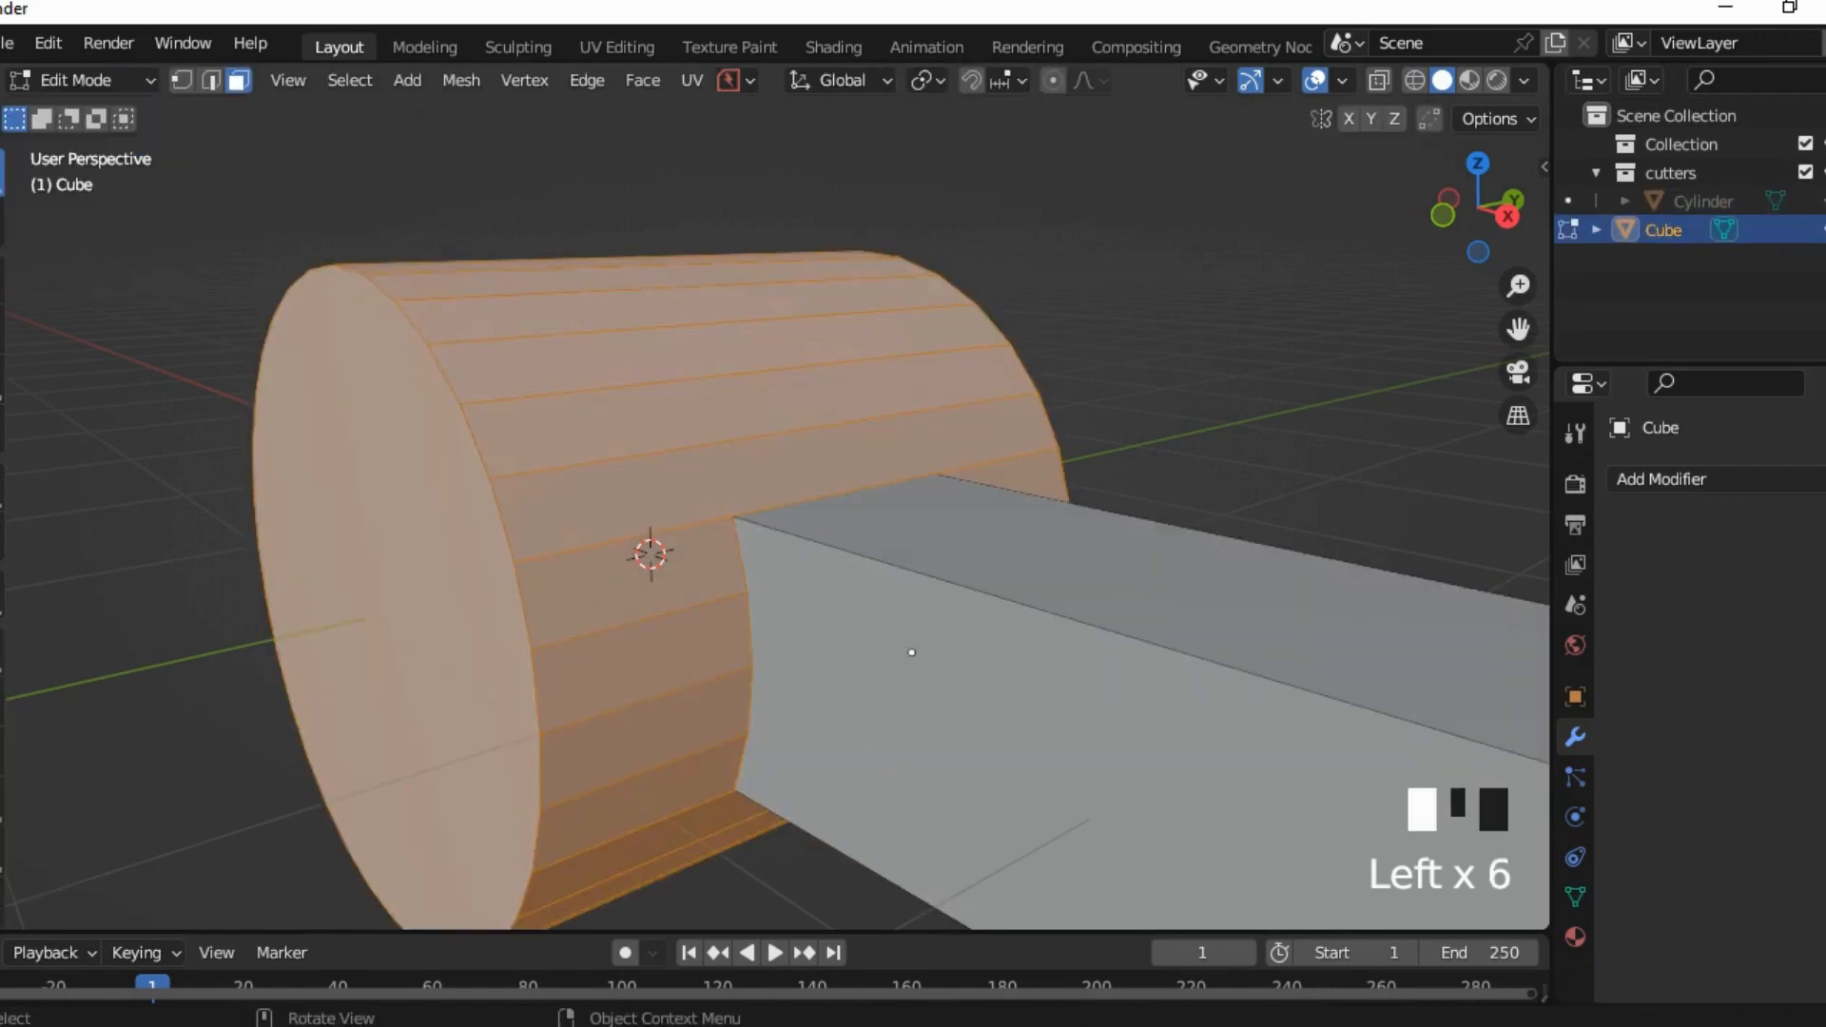
{"action": "scroll", "coordinate": [911, 653], "scroll_direction": "up", "scroll_amount": 2}
{"action": "middle_click_drag", "start_coordinate": [911, 652], "coordinate": [855, 726]}
{"action": "left_click", "coordinate": [85, 79]}
{"action": "left_click", "coordinate": [86, 112]}
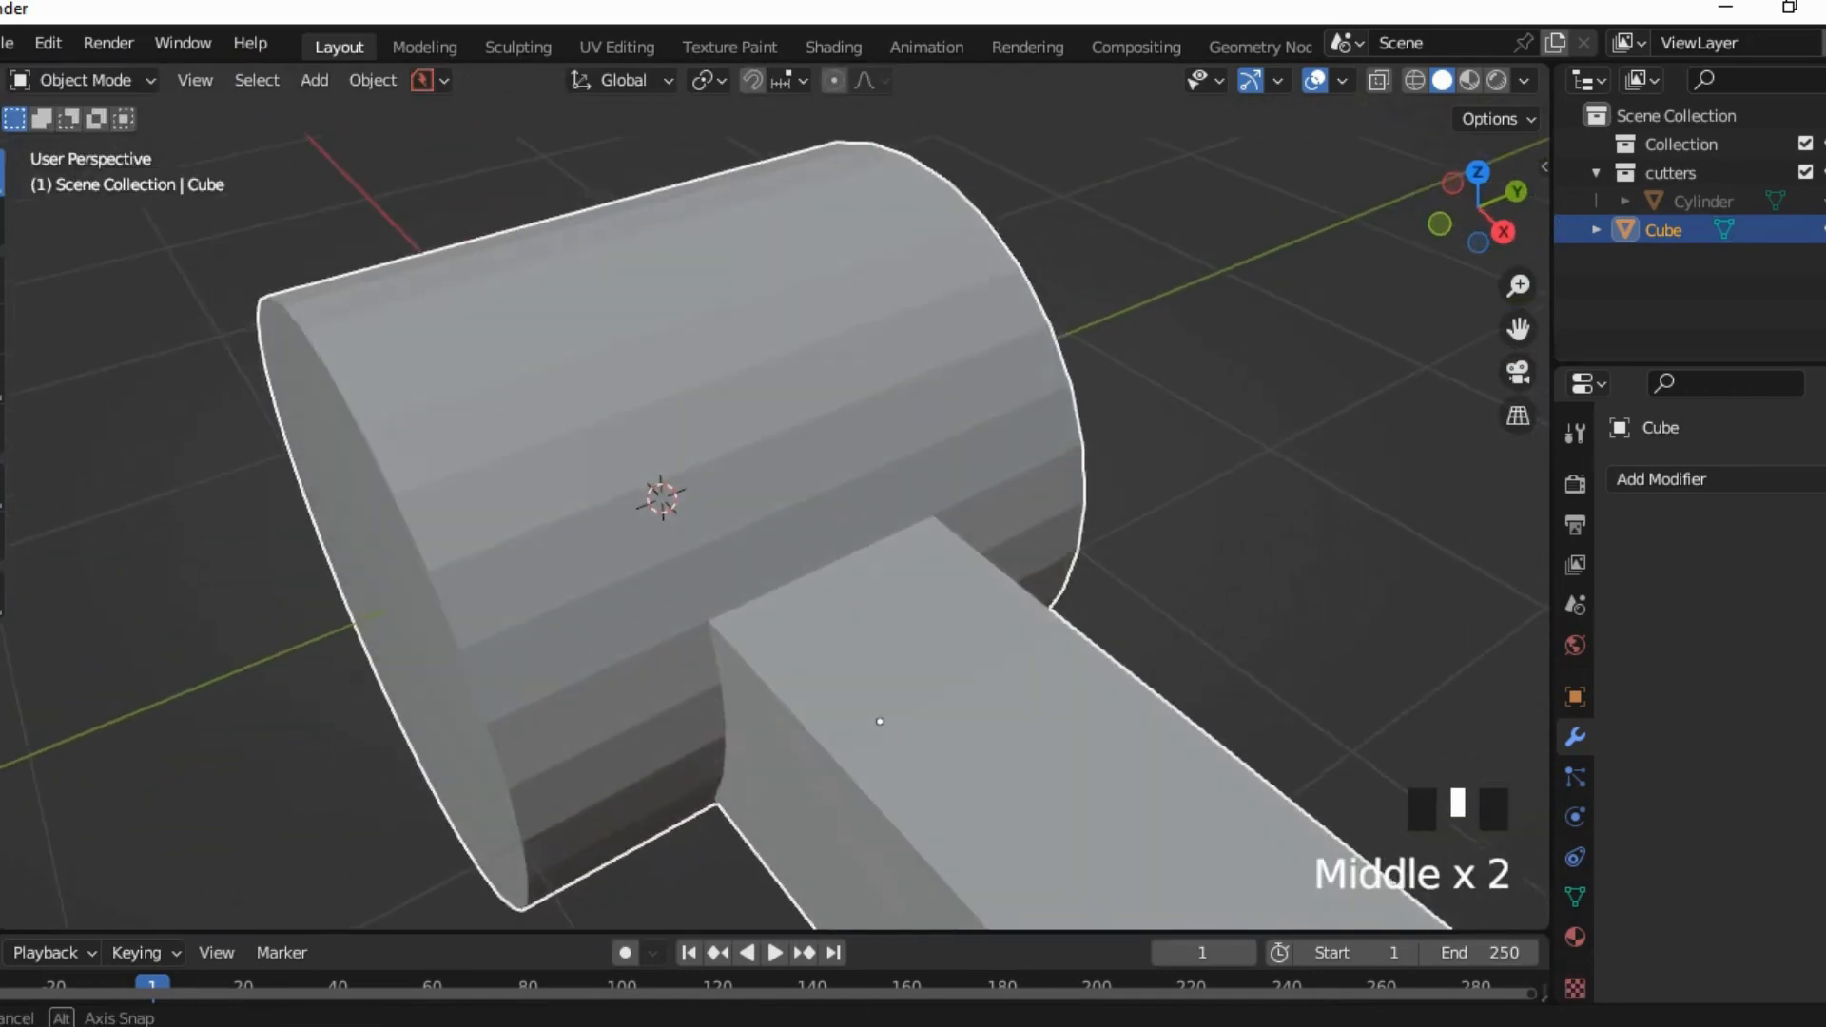
Step: Add a Catmull-Clark subdivision modifier to the united mesh with a viewport level of 4
{"action": "scroll", "coordinate": [837, 652], "scroll_direction": "down", "scroll_amount": 2}
{"action": "middle_click_drag", "start_coordinate": [837, 652], "coordinate": [767, 676]}
{"action": "key", "text": "ctrl+1"}
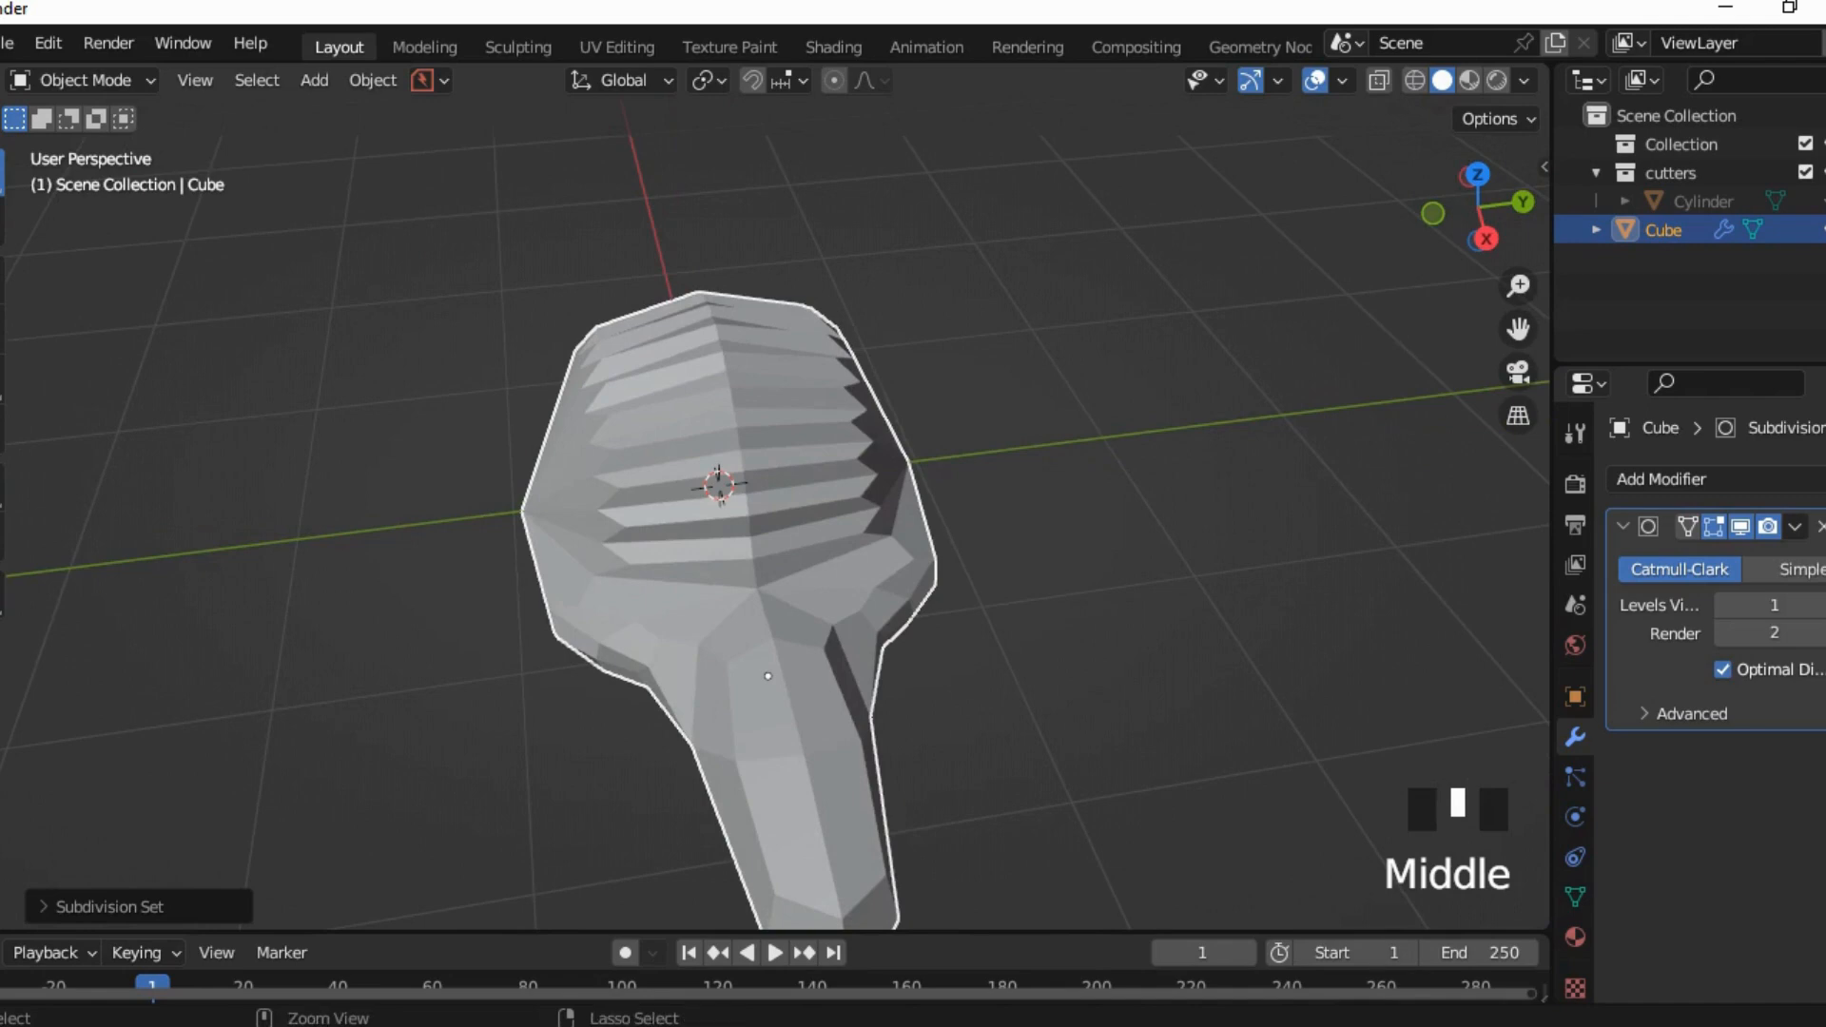
{"action": "key", "text": "ctrl+2"}
{"action": "key", "text": "ctrl+3"}
{"action": "key", "text": "ctrl+4"}
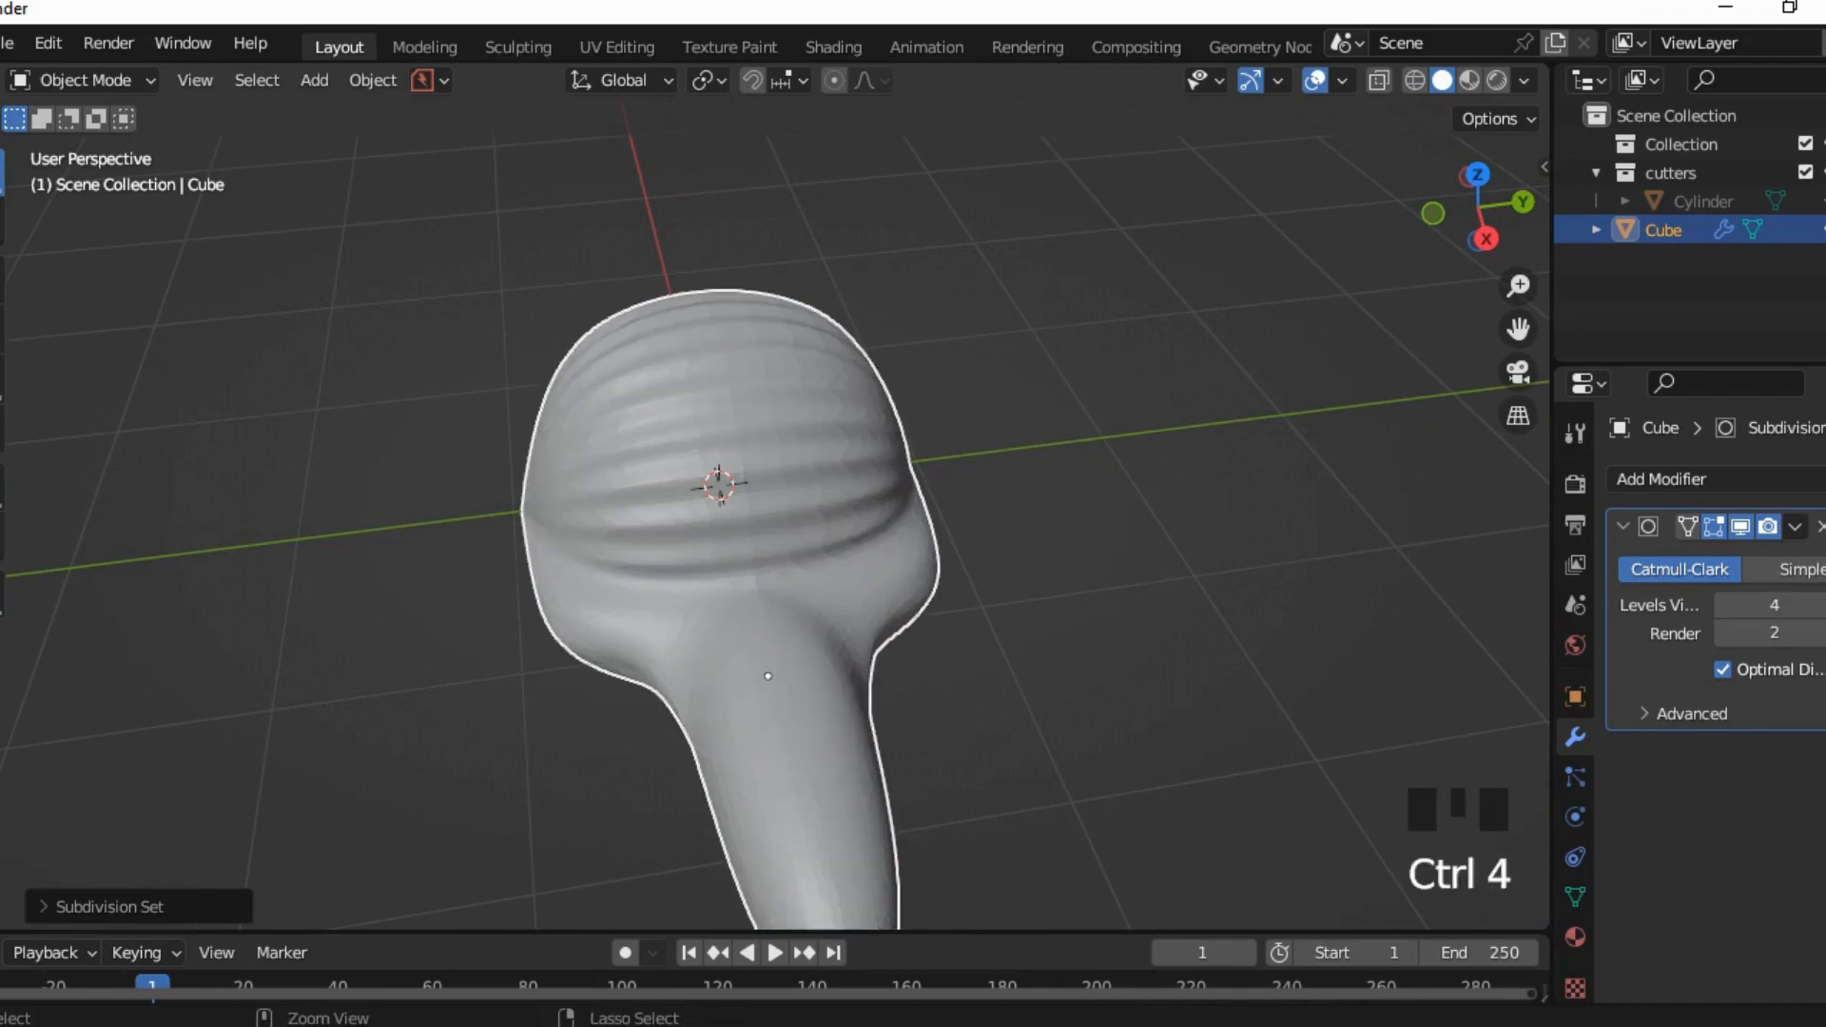
Step: Raise the subdivision's viewport level to 5 and undo back to the united mesh without the modifier
{"action": "key", "text": "ctrl+5"}
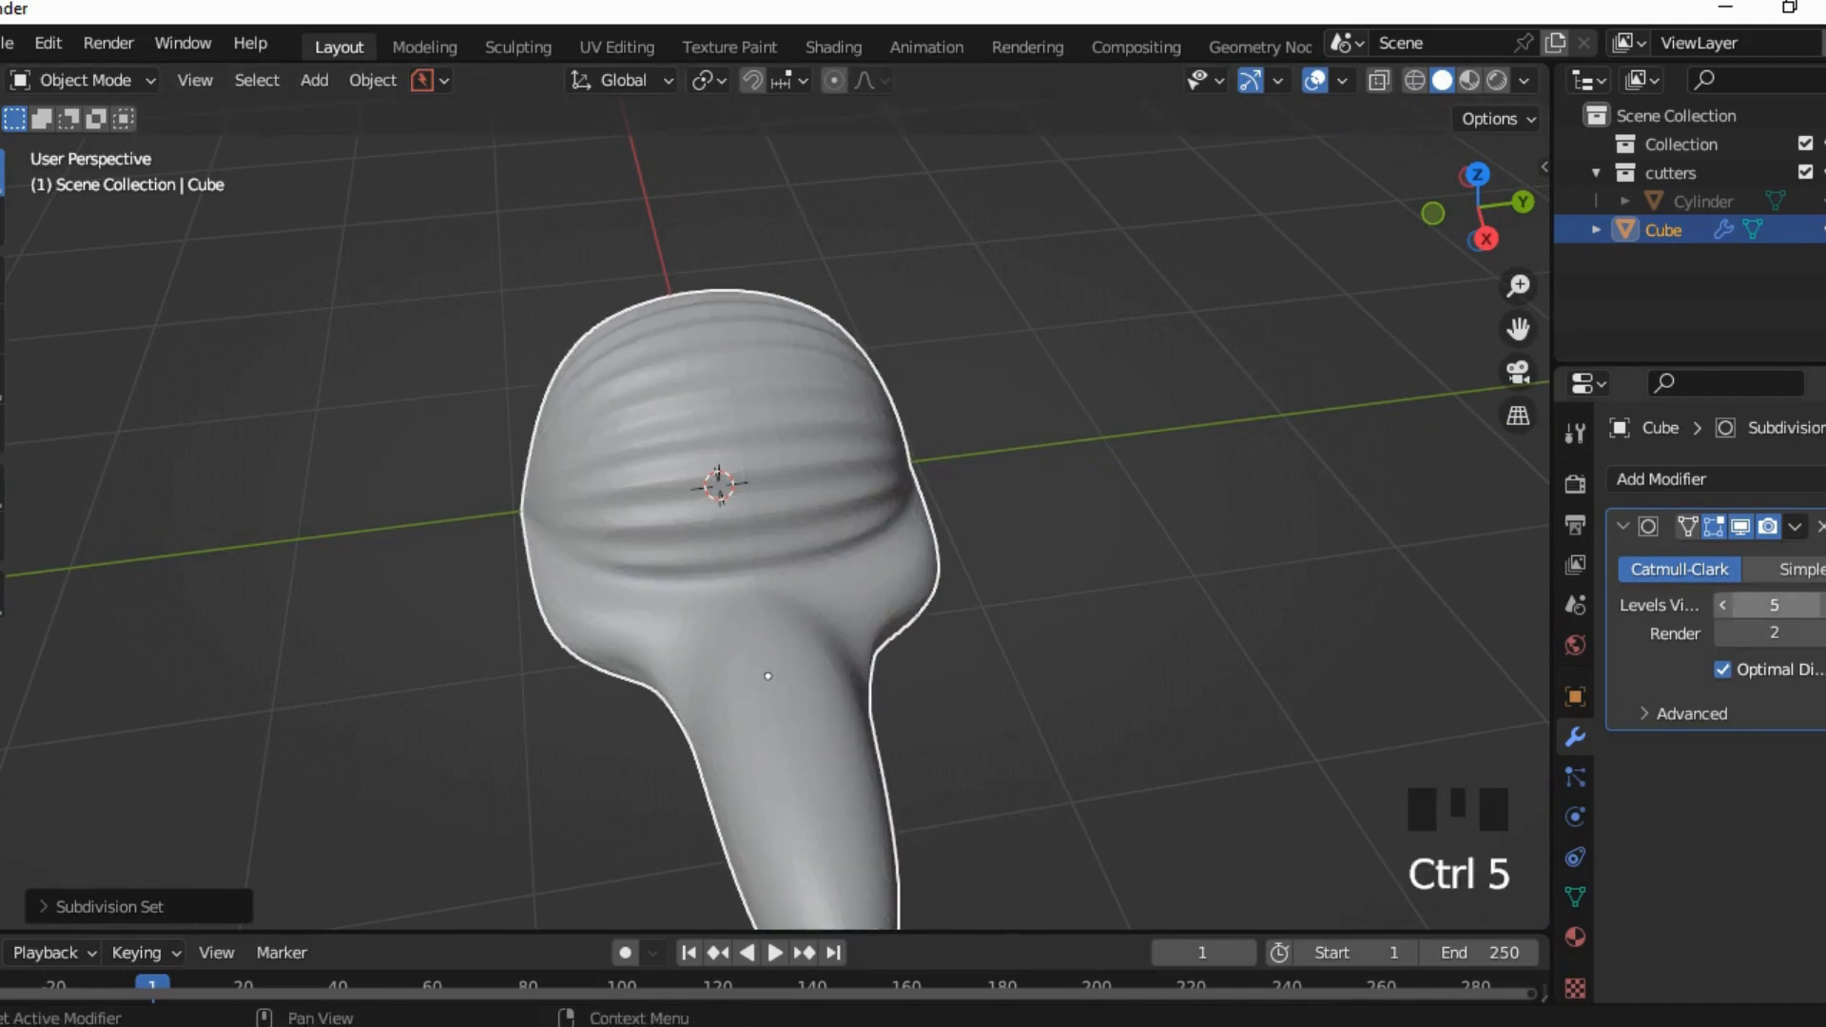
{"action": "key", "text": "ctrl+z"}
{"action": "key", "text": "ctrl+z"}
{"action": "key", "text": "ctrl+z"}
{"action": "key", "text": "ctrl+z"}
{"action": "key", "text": "ctrl+z"}
{"action": "key", "text": "ctrl+z"}
{"action": "key", "text": "ctrl+z"}
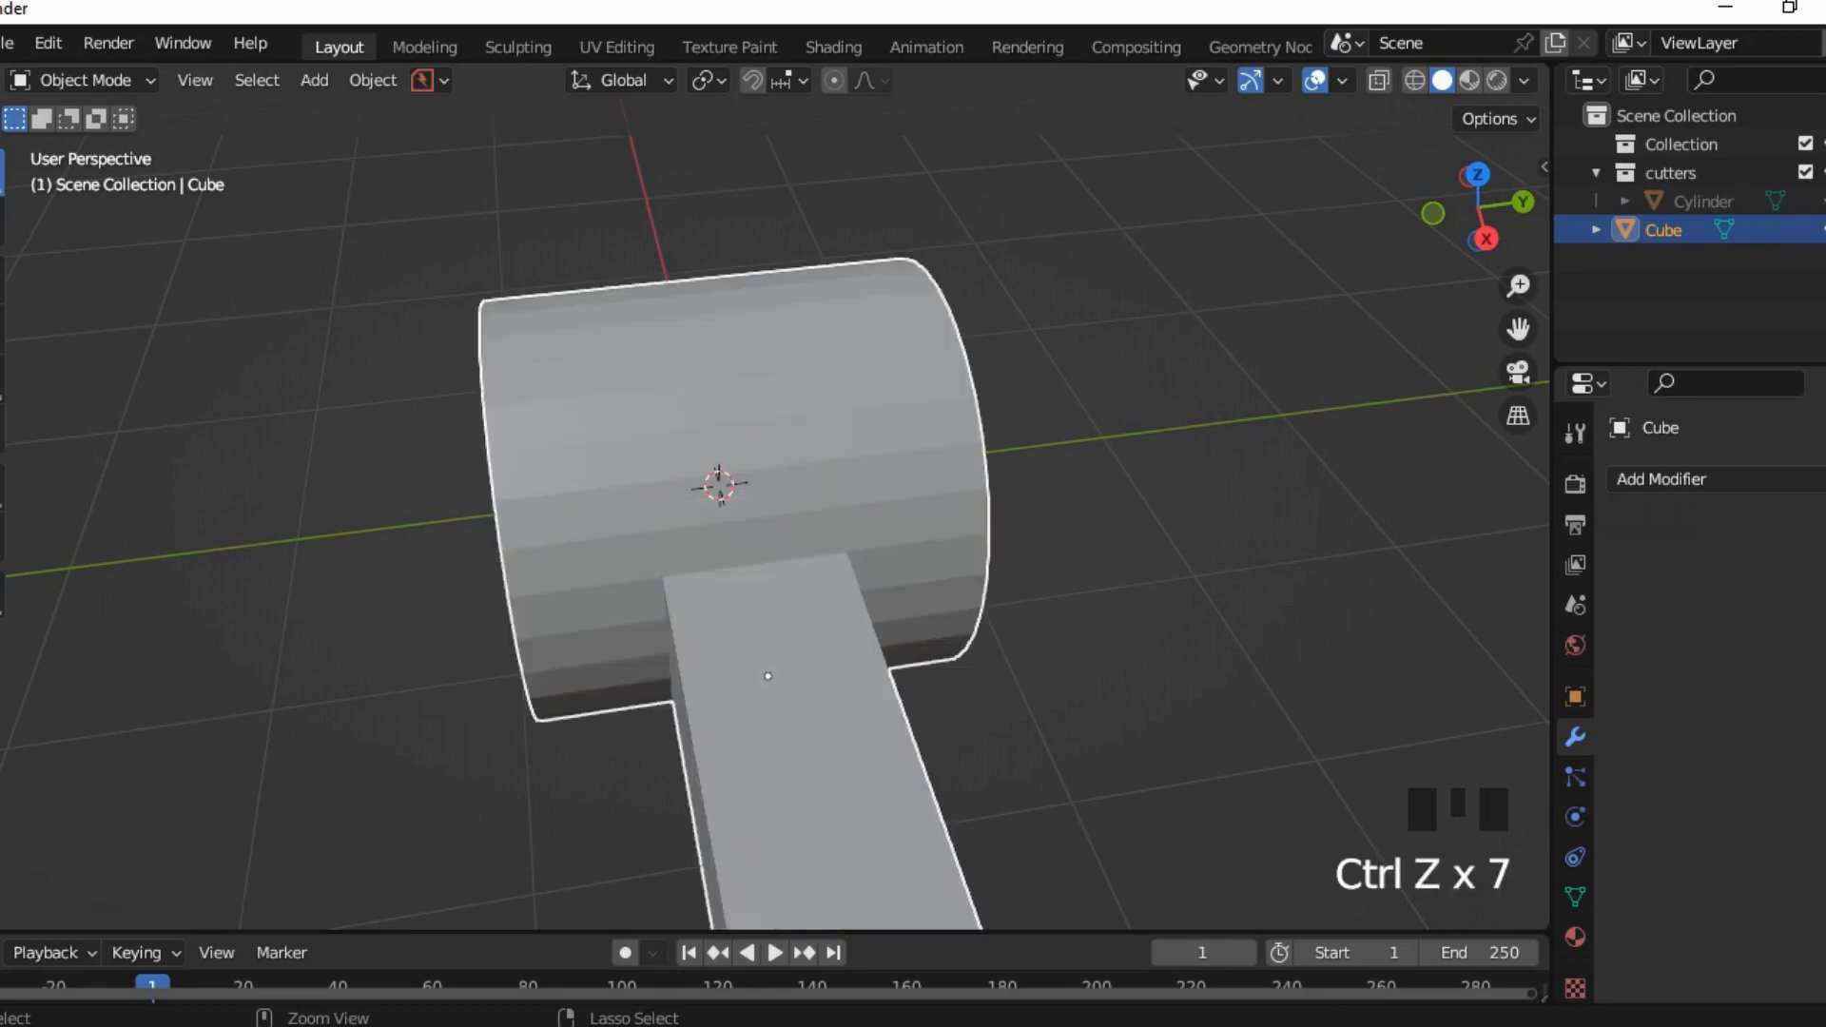
Step: Examine the long faces of the united mesh around the bar and cylinder junction in Edit Mode
{"action": "middle_click_drag", "start_coordinate": [767, 673], "coordinate": [811, 650]}
{"action": "scroll", "coordinate": [811, 651], "scroll_direction": "down", "scroll_amount": 3}
{"action": "scroll", "coordinate": [836, 494], "scroll_direction": "up", "scroll_amount": 3}
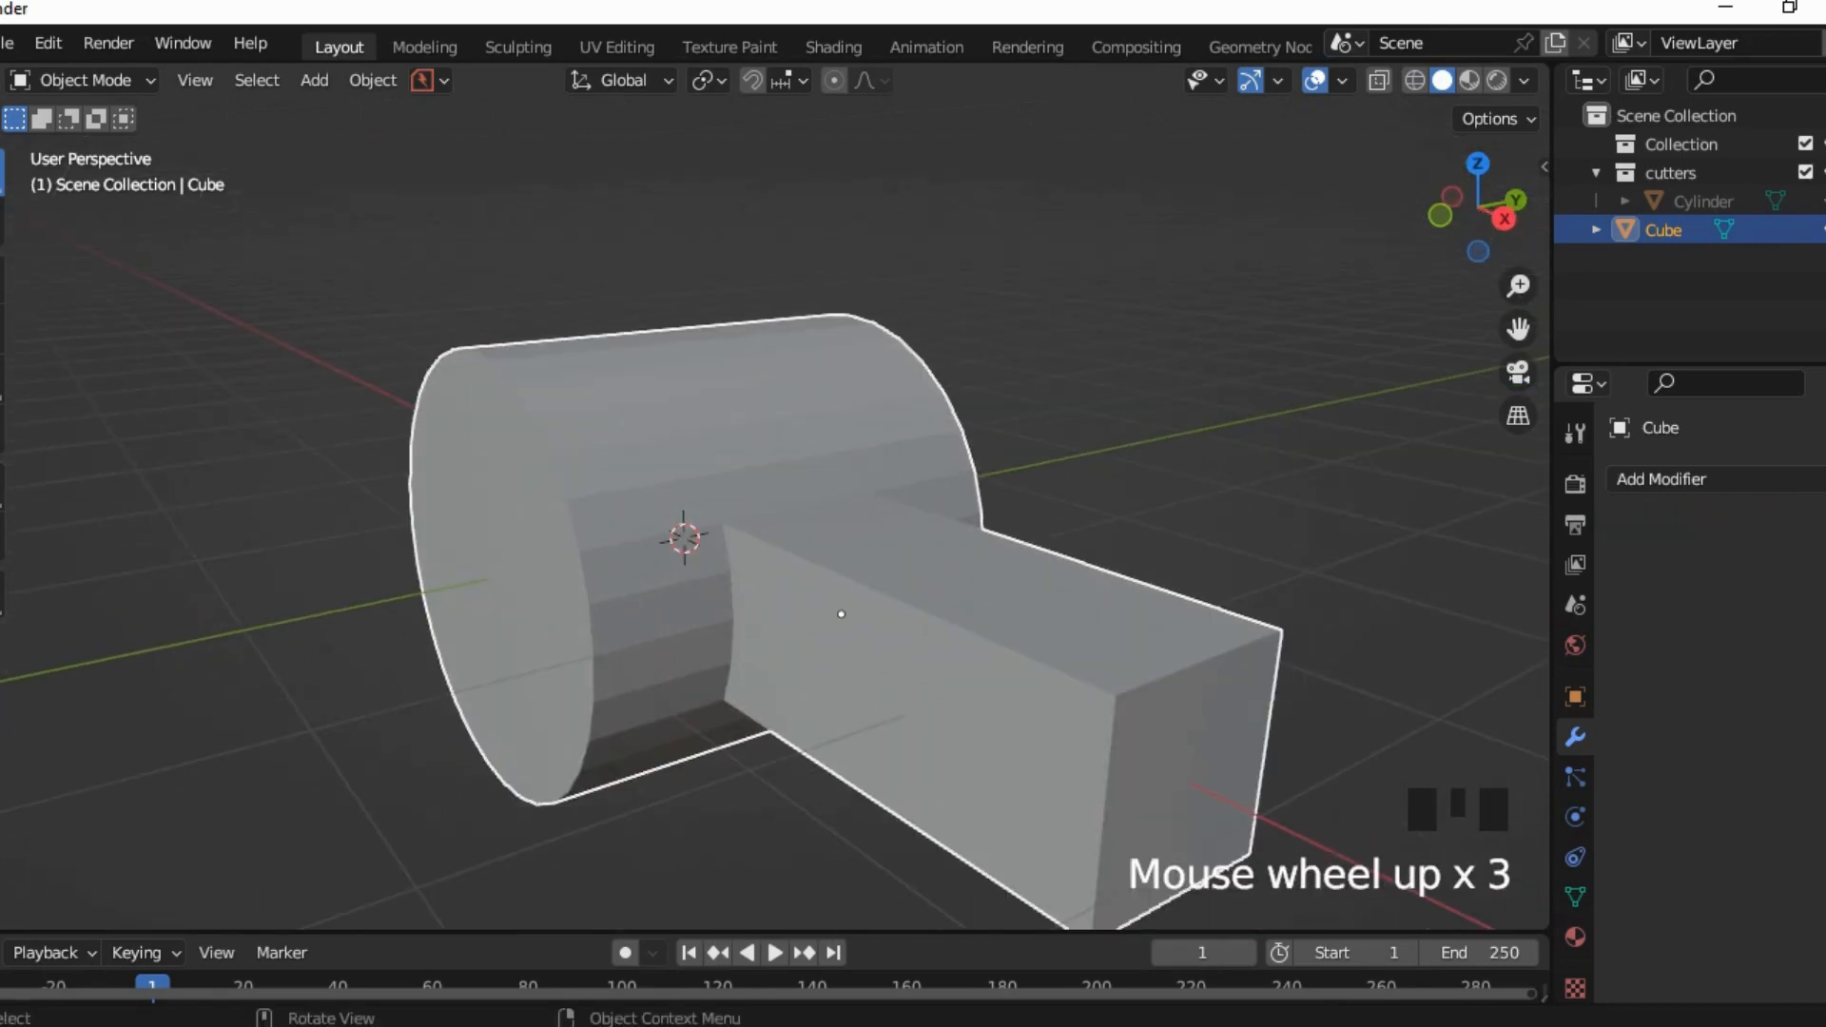
{"action": "left_click", "coordinate": [841, 613]}
{"action": "left_click", "coordinate": [95, 80]}
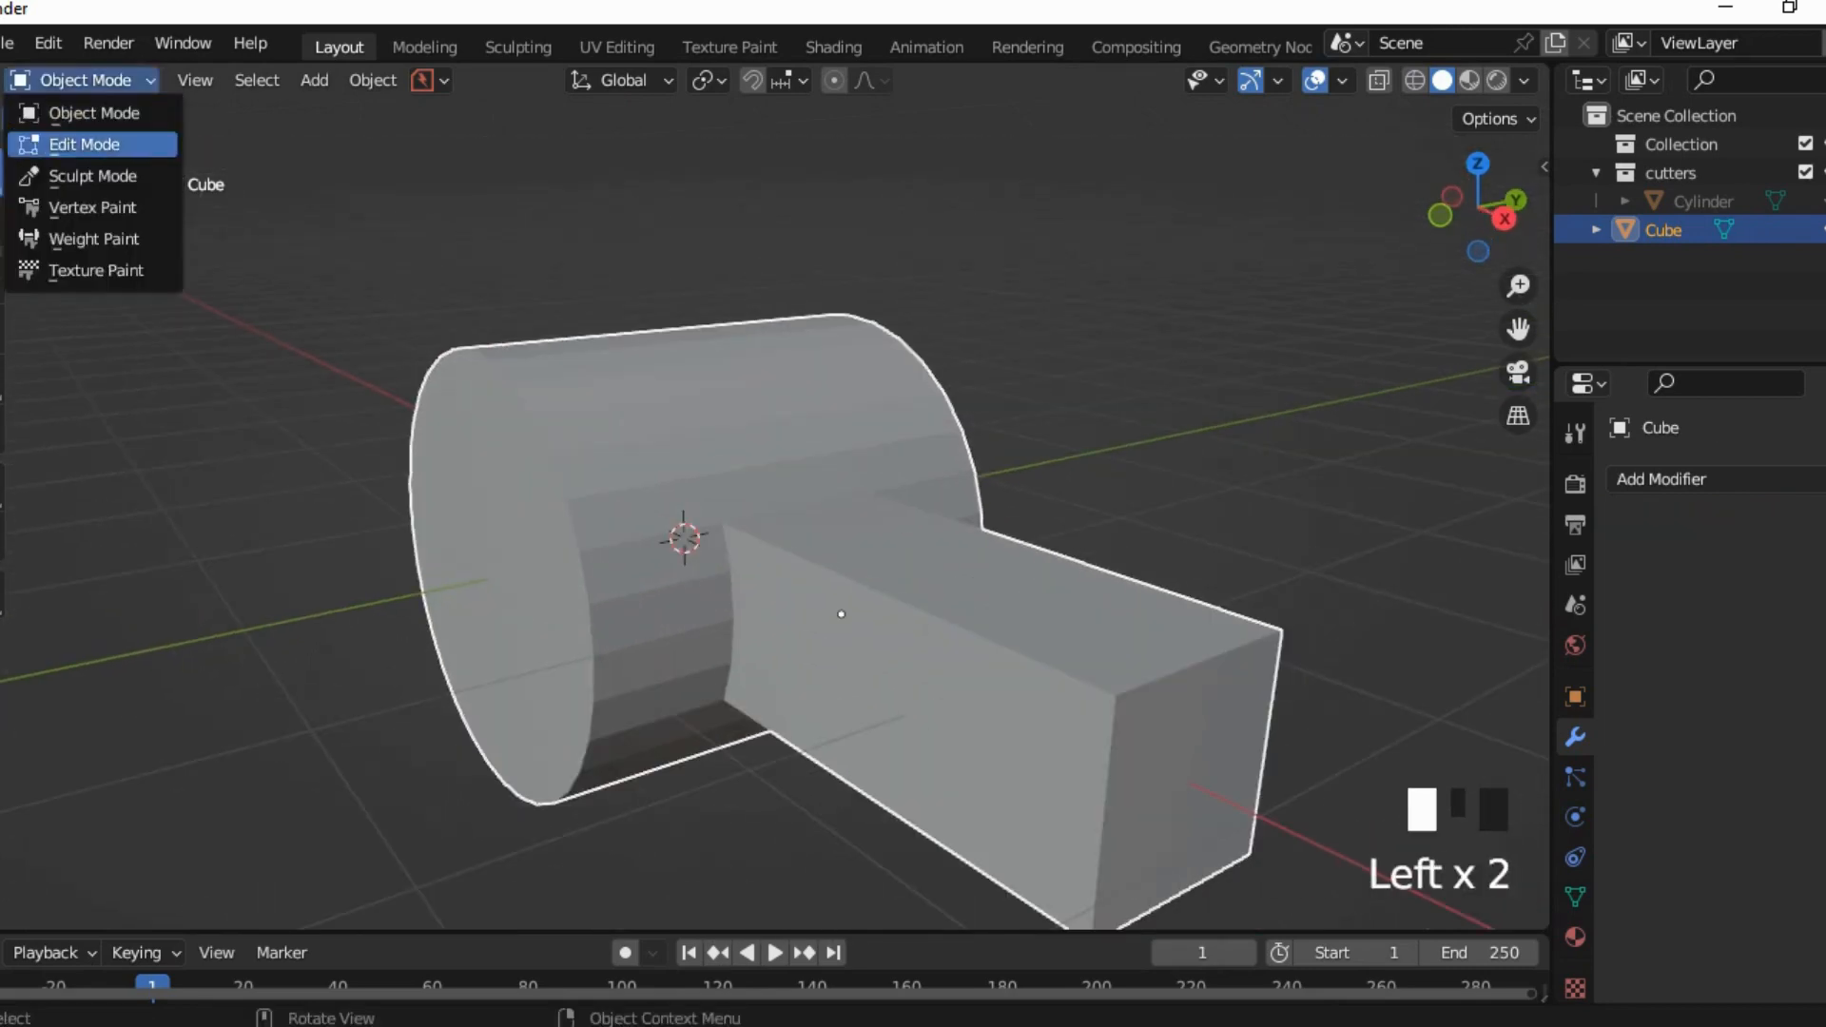
{"action": "left_click", "coordinate": [87, 144]}
{"action": "middle_click_drag", "start_coordinate": [666, 570], "coordinate": [627, 584]}
{"action": "scroll", "coordinate": [815, 623], "scroll_direction": "up", "scroll_amount": 3}
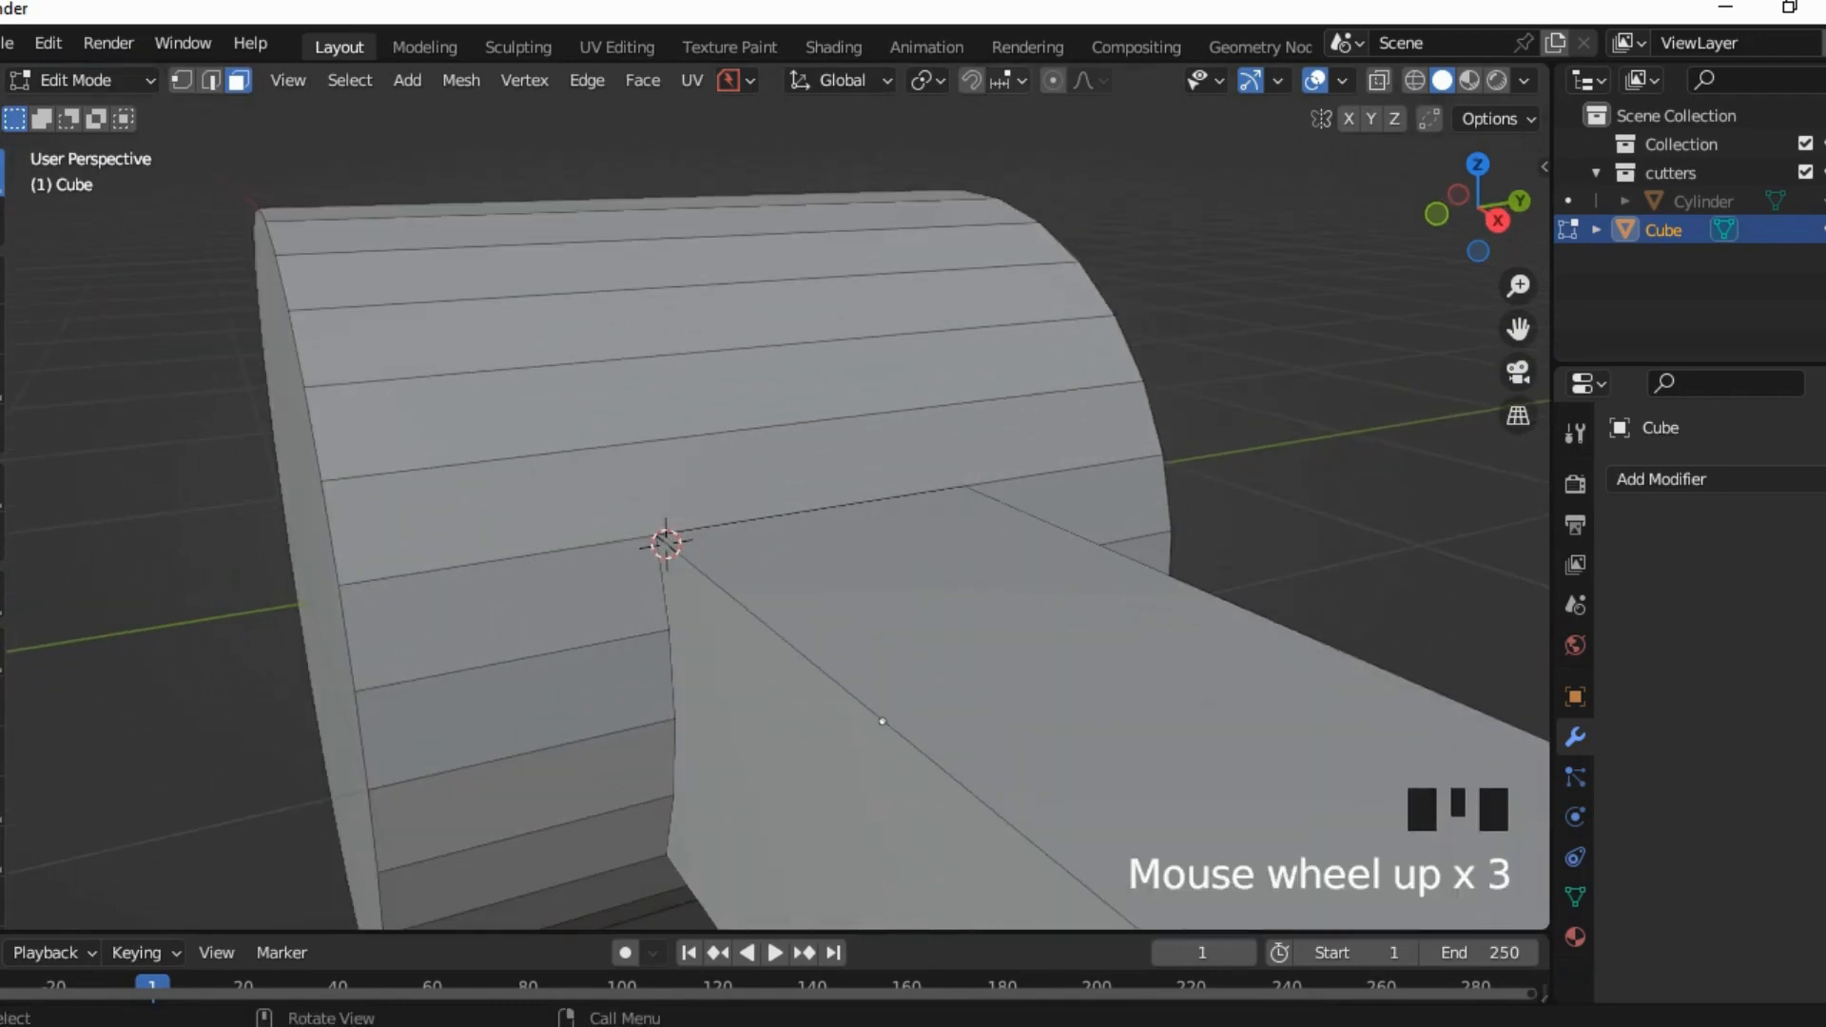
{"action": "left_click", "coordinate": [1008, 80]}
{"action": "left_click", "coordinate": [746, 404]}
{"action": "left_click", "coordinate": [746, 404]}
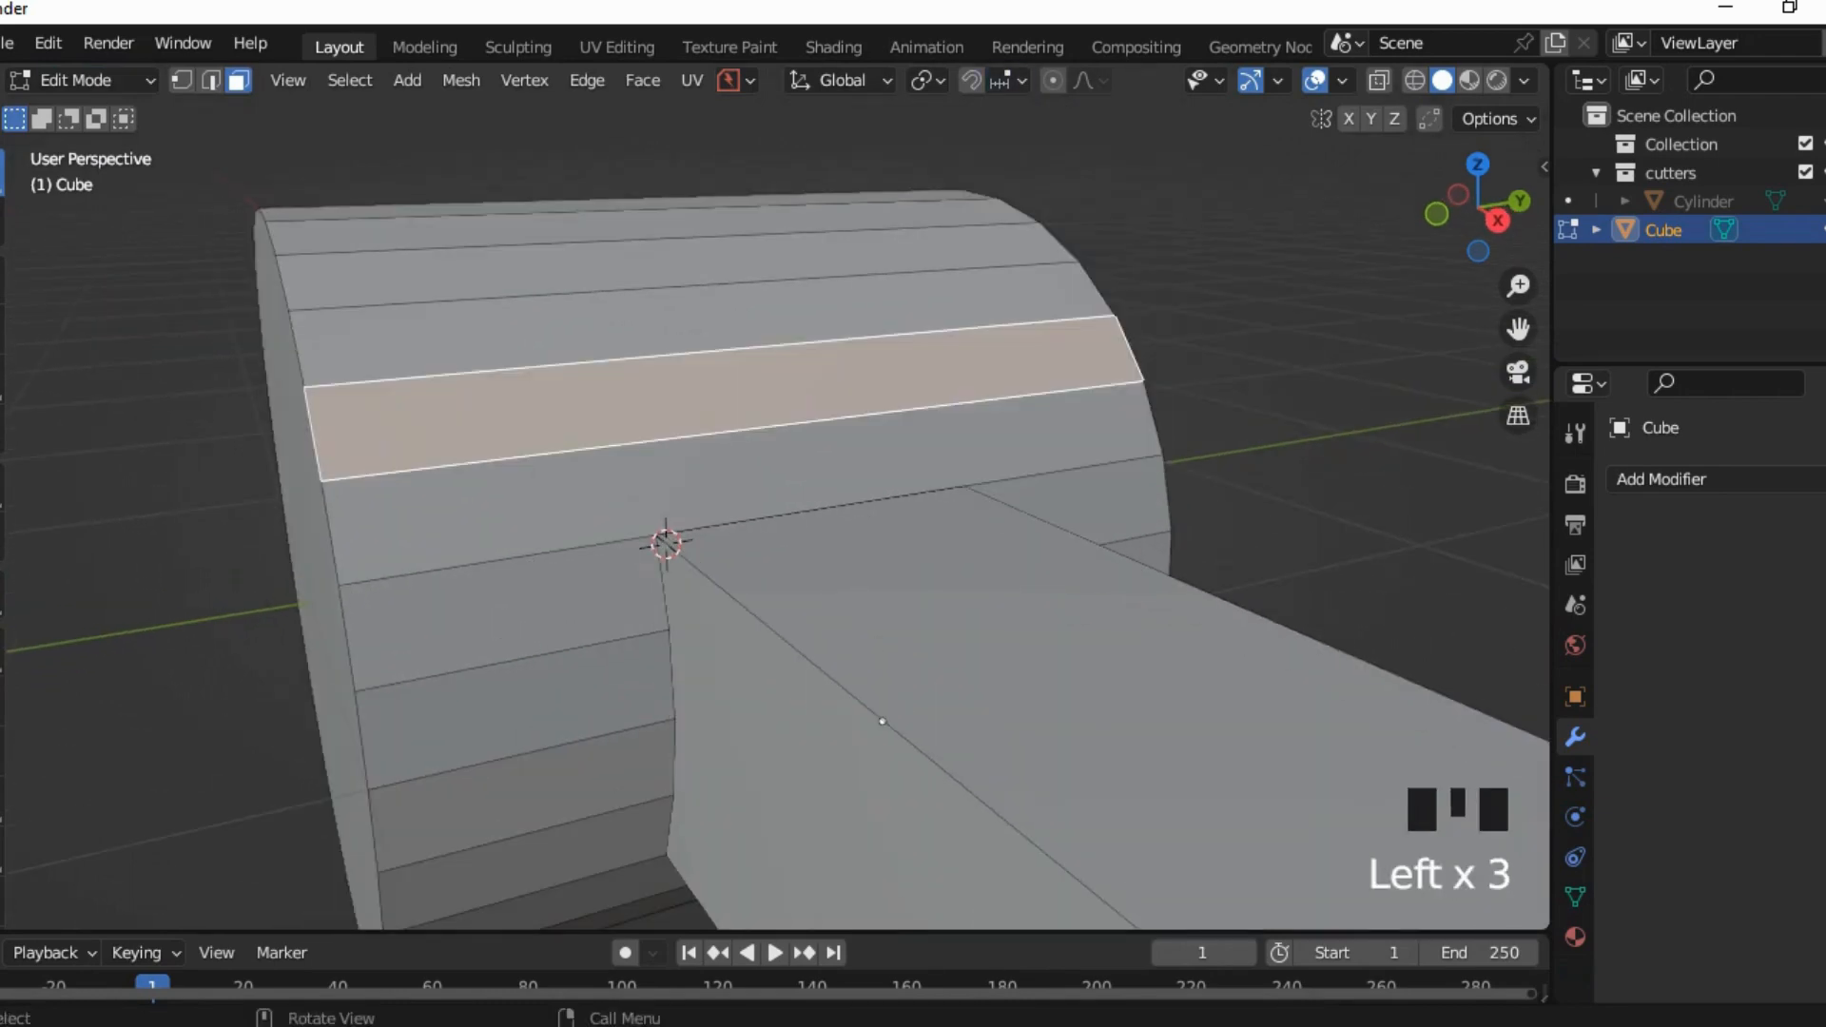
Step: Clear the face selection and return the united mesh to Object Mode
{"action": "left_click", "coordinate": [1274, 314]}
{"action": "key", "text": "ctrl+e"}
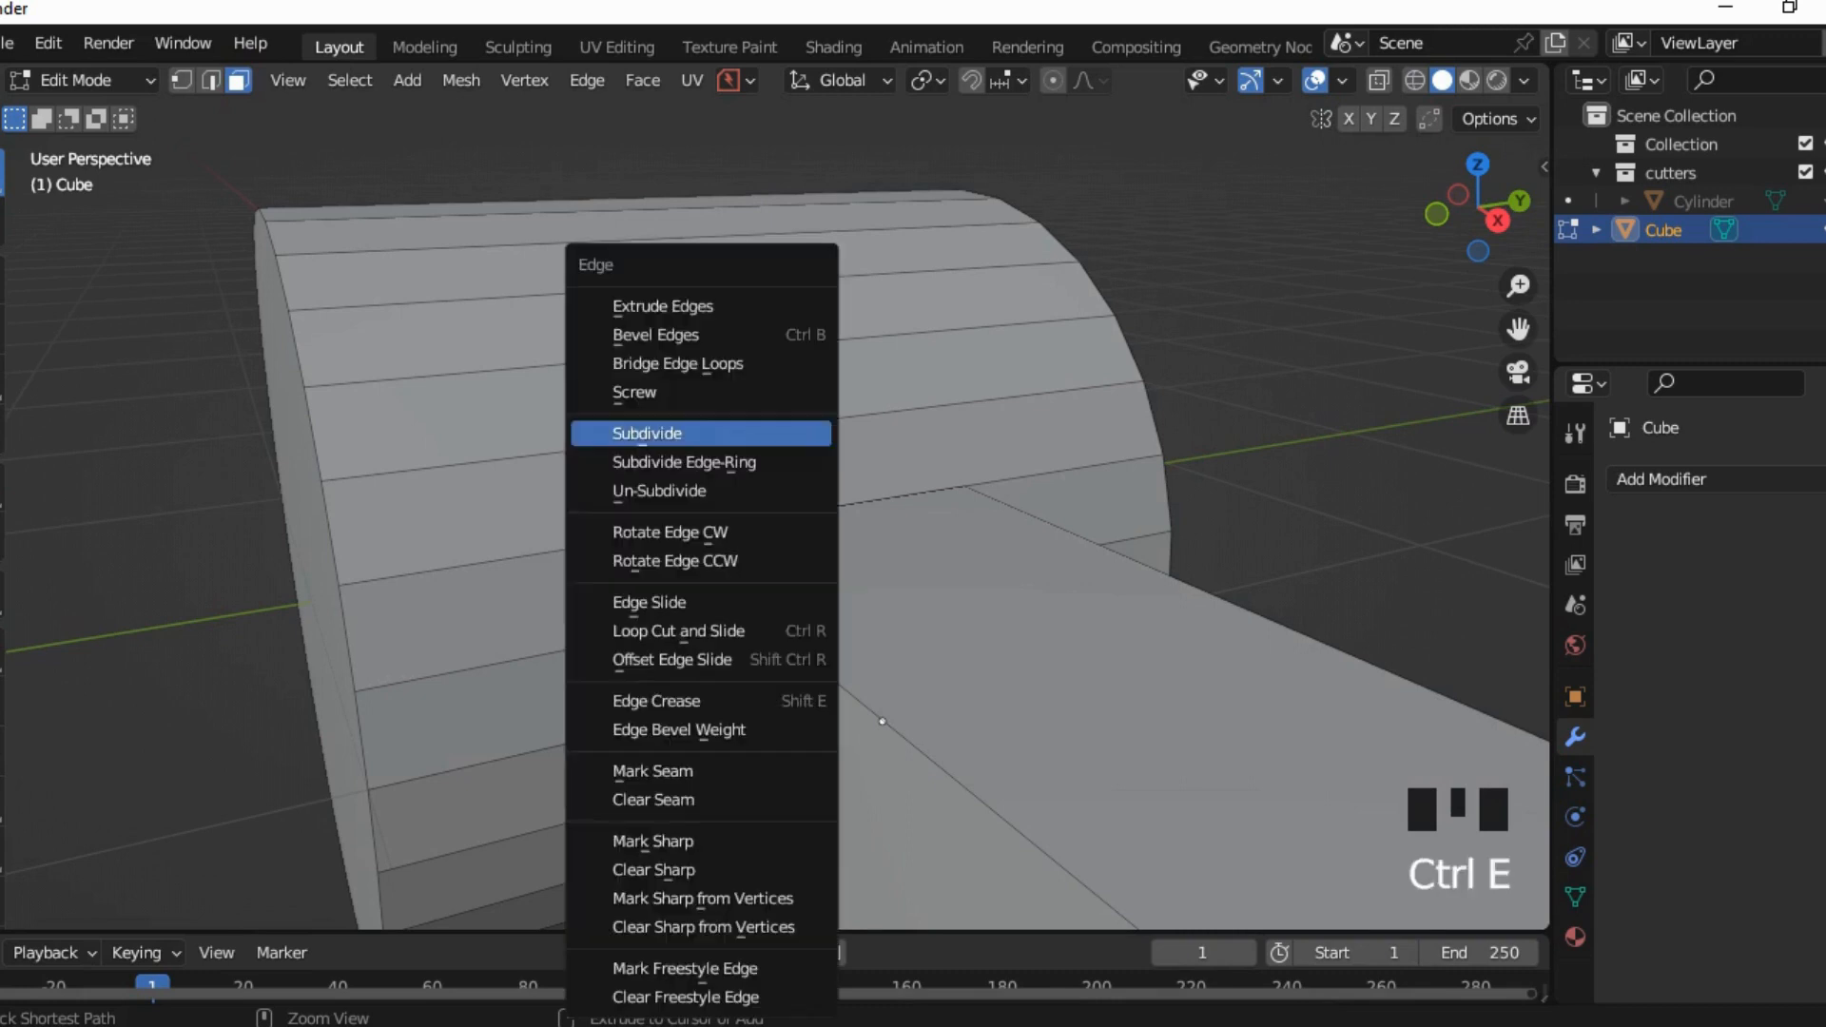
{"action": "key", "text": "Escape"}
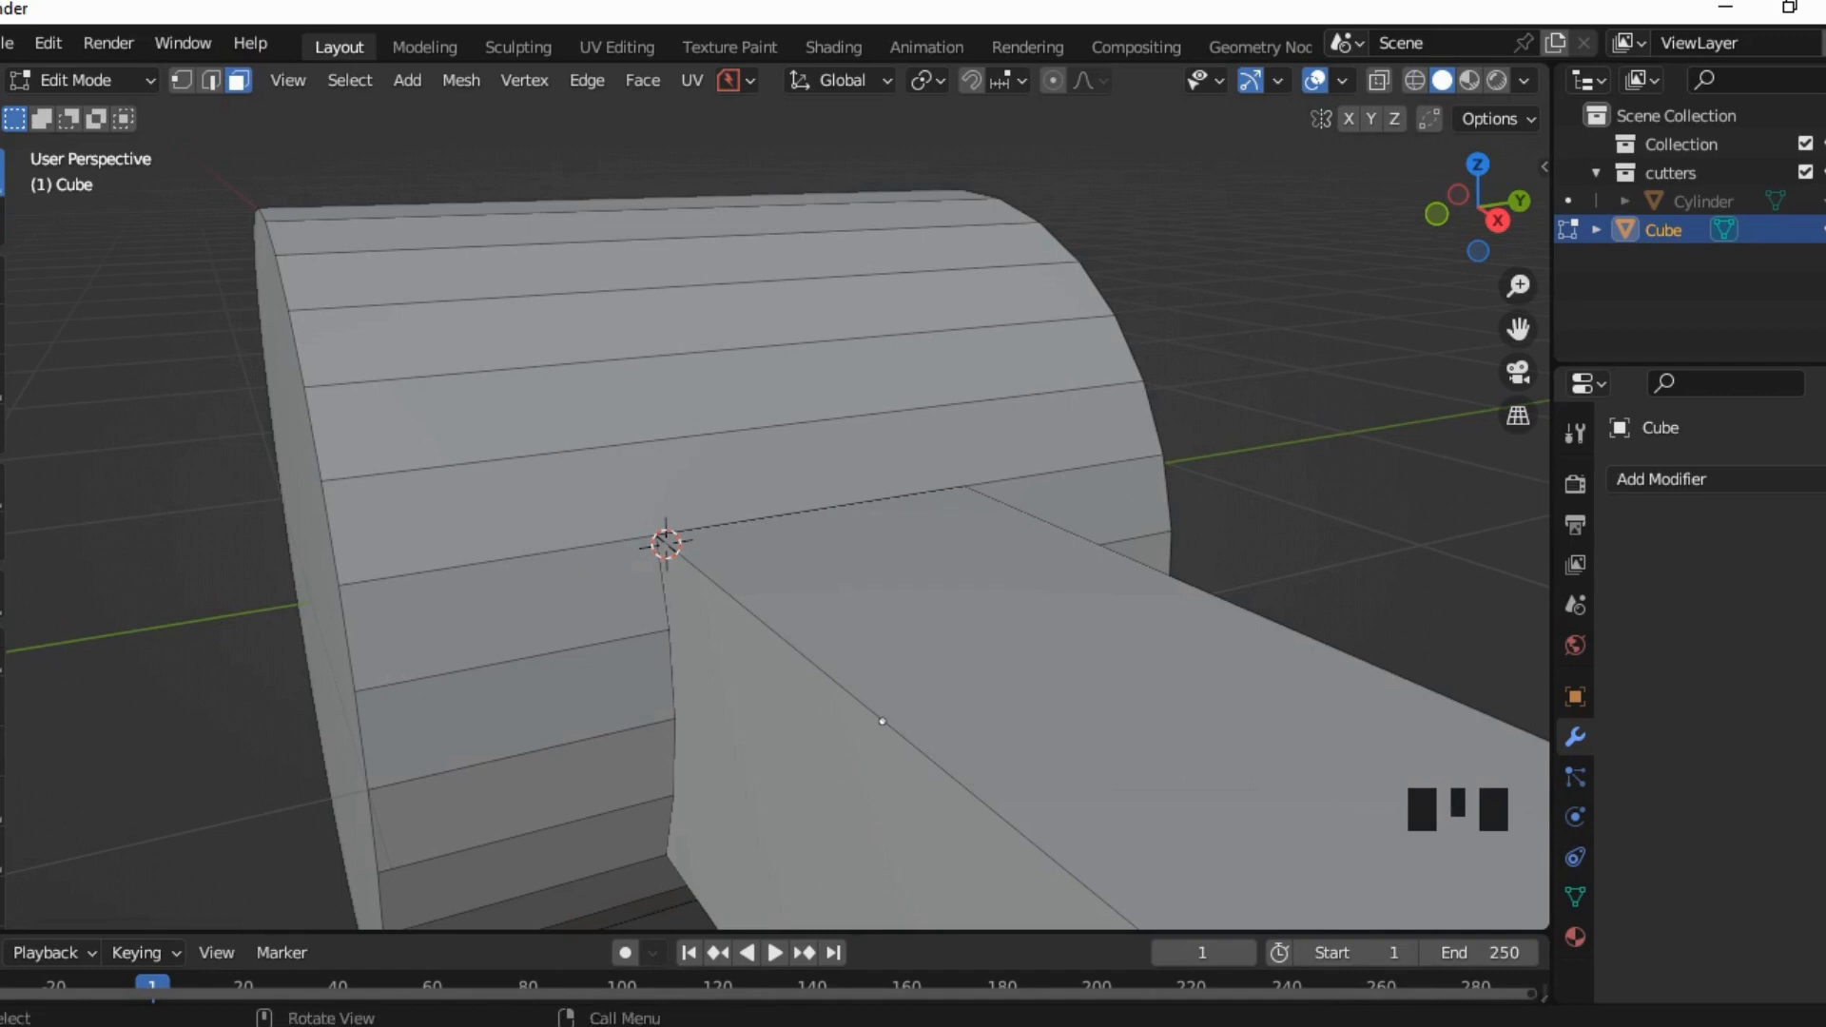
{"action": "left_click", "coordinate": [81, 80]}
{"action": "left_click", "coordinate": [81, 79]}
{"action": "left_click", "coordinate": [93, 112]}
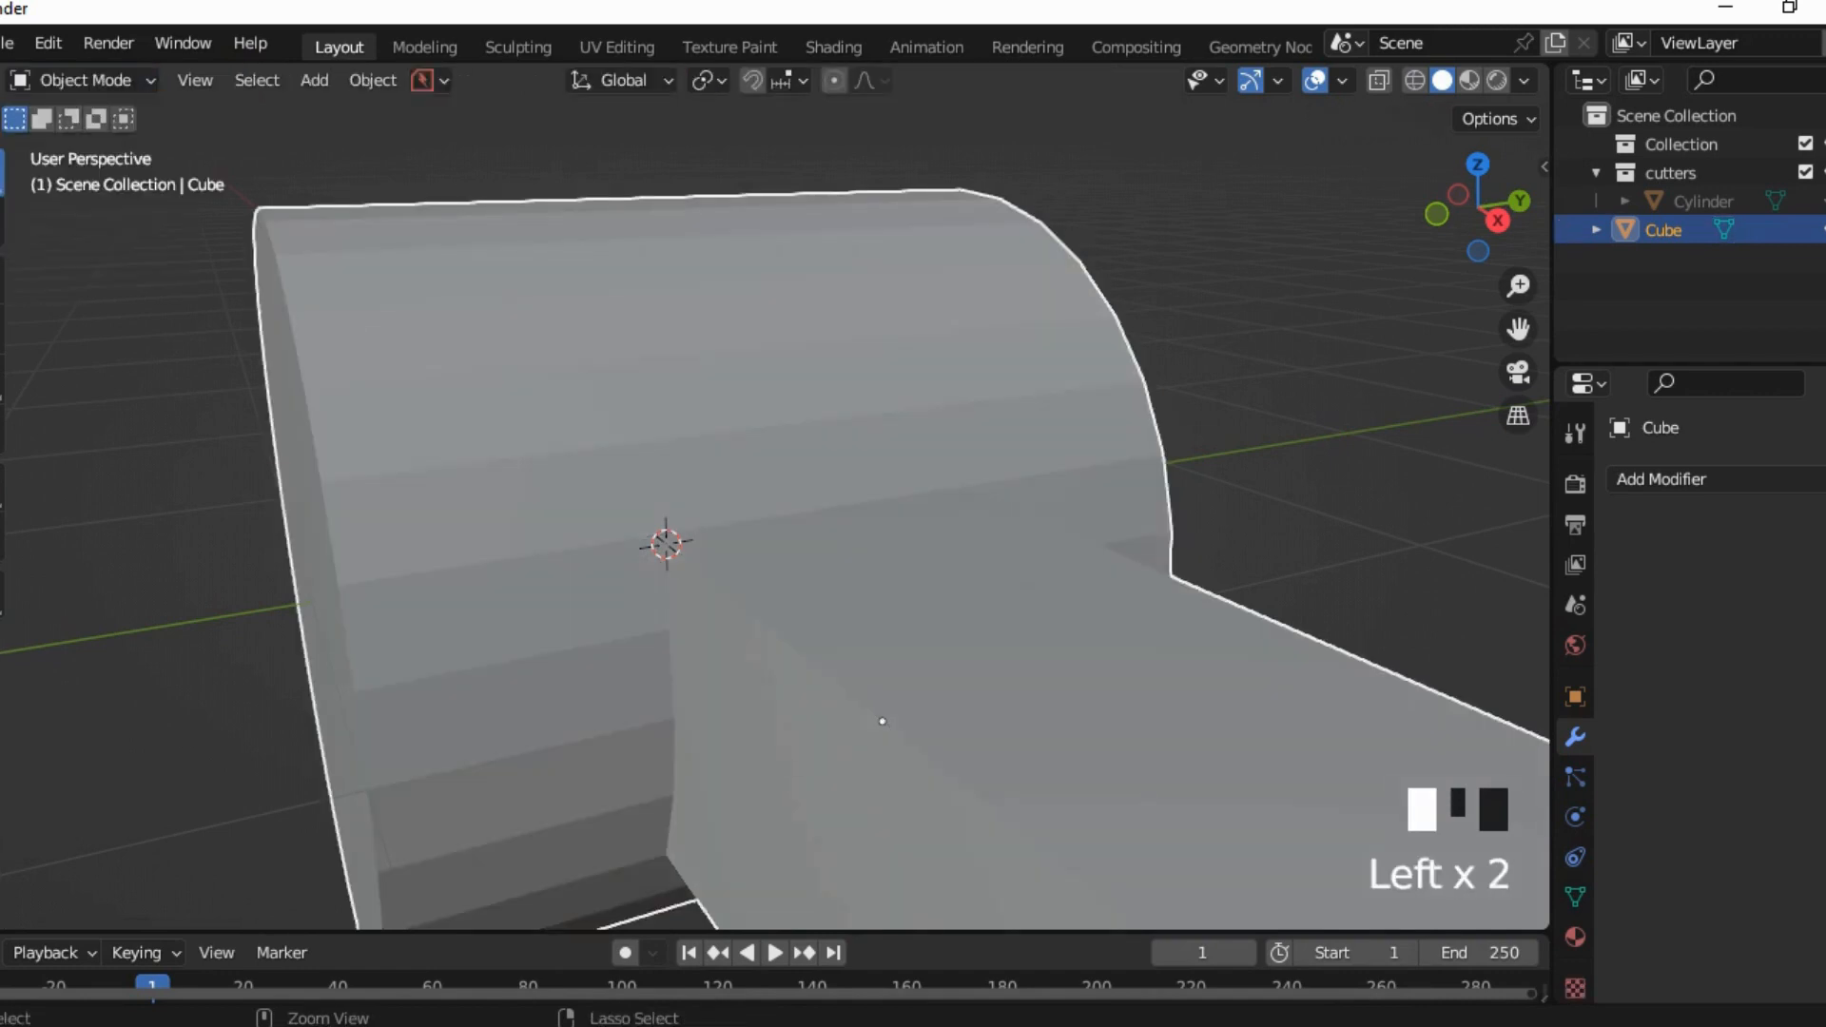
Step: Try a Catmull-Clark subdivision with viewport level 1 on the united mesh, inspect the shading and undo it
{"action": "key", "text": "ctrl+1"}
{"action": "middle_click_drag", "start_coordinate": [883, 721], "coordinate": [991, 695]}
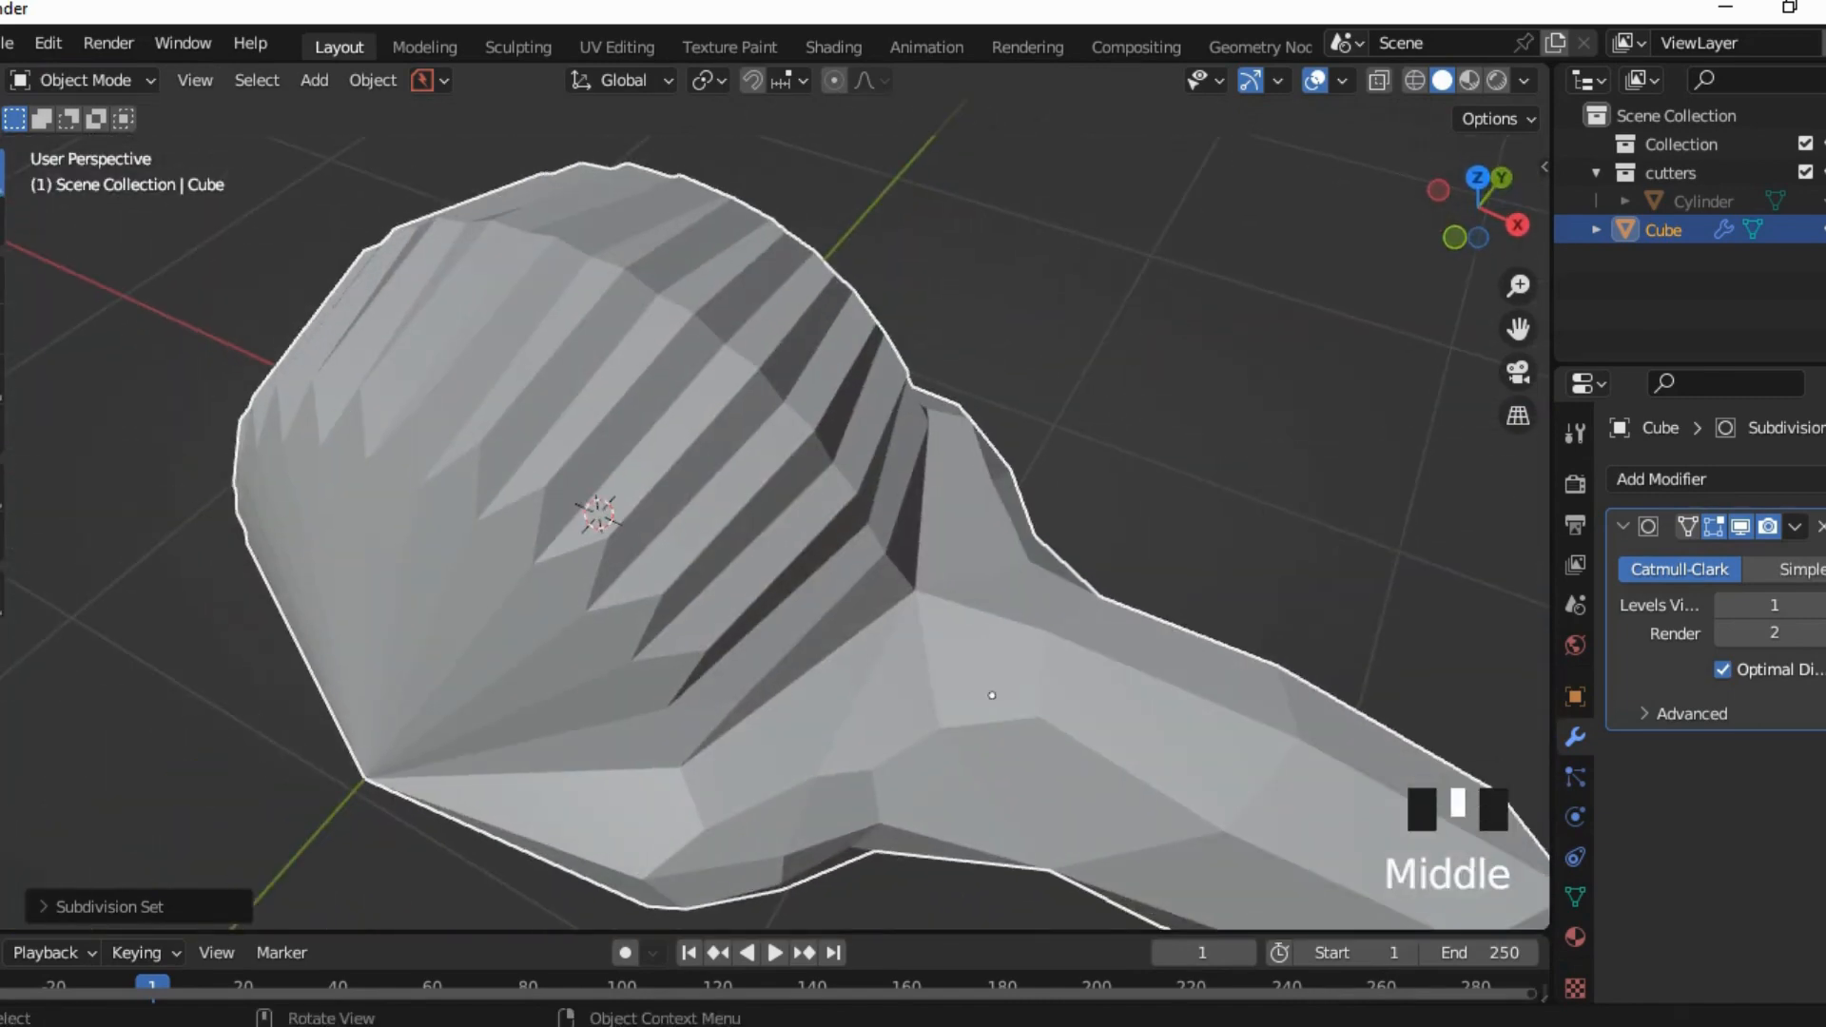
{"action": "middle_click_drag", "start_coordinate": [992, 695], "coordinate": [888, 645]}
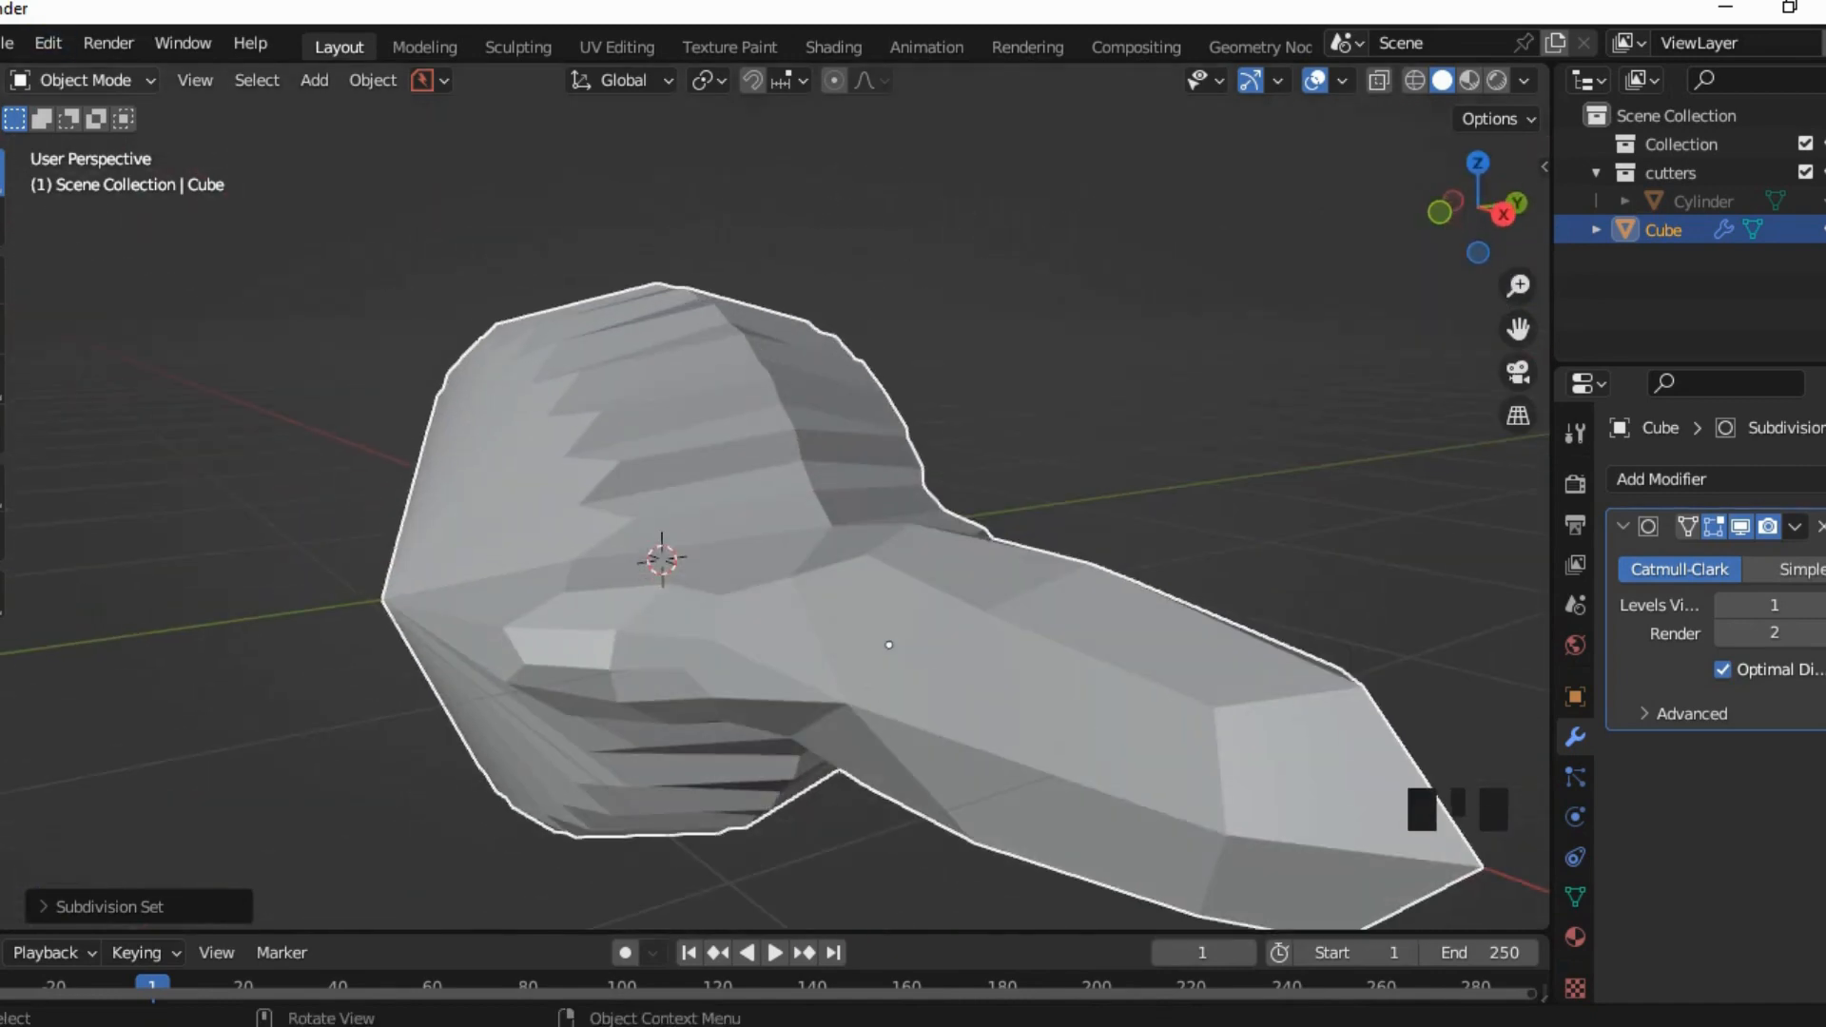
{"action": "left_click", "coordinate": [84, 80]}
{"action": "key", "text": "ctrl+z"}
Step: Enter Edit Mode on the united mesh and turn on snapping to vertices
{"action": "left_click", "coordinate": [84, 80]}
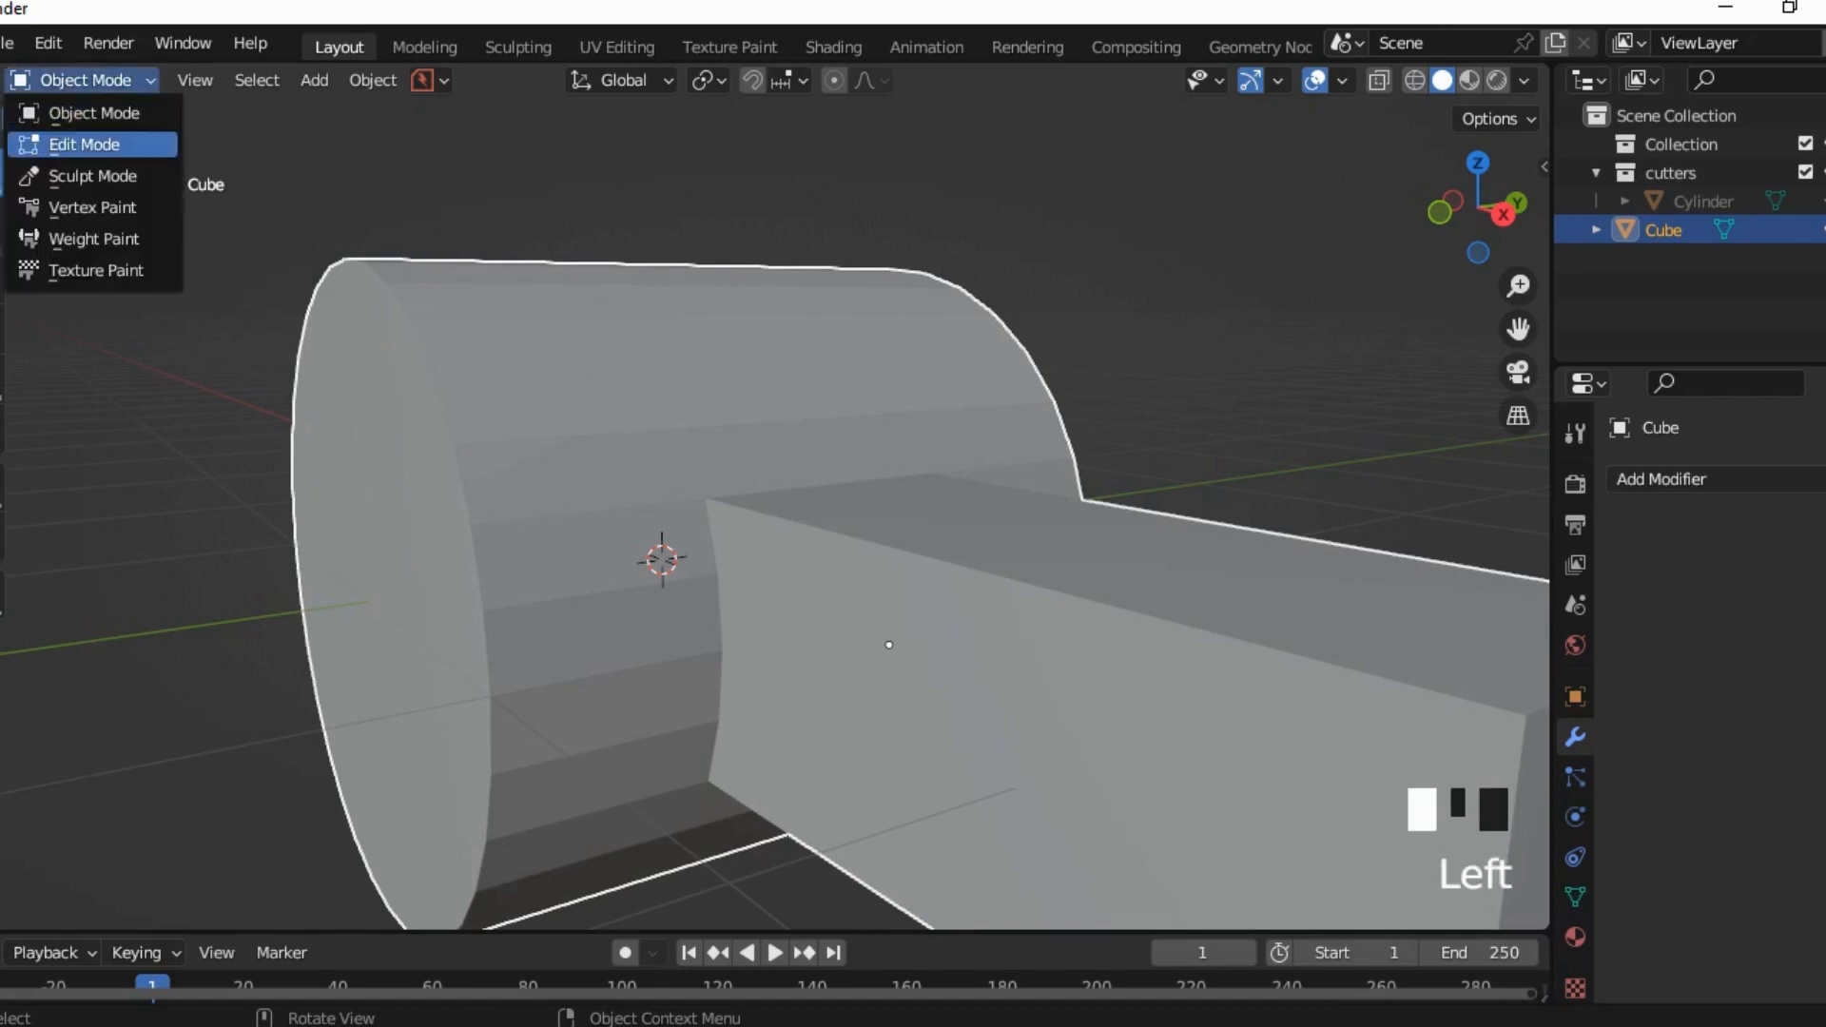
{"action": "left_click", "coordinate": [85, 145]}
{"action": "middle_click_drag", "start_coordinate": [780, 532], "coordinate": [761, 589]}
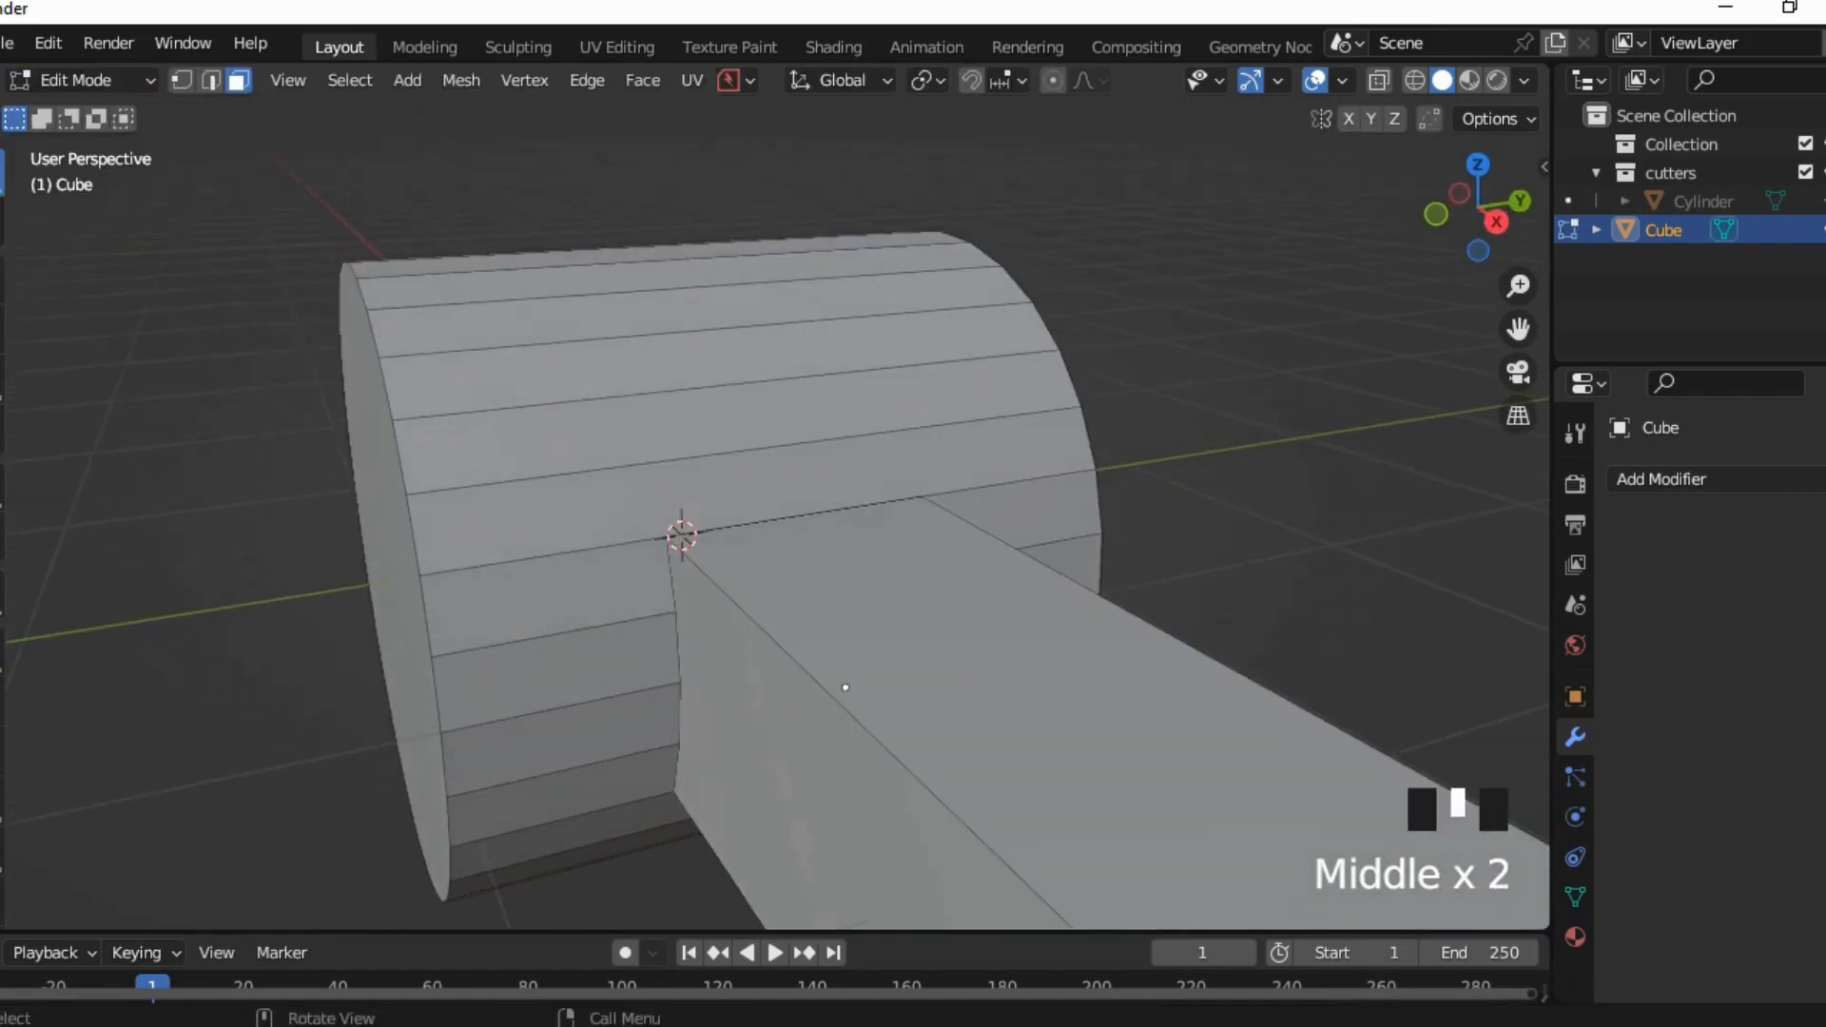
{"action": "key", "text": "ctrl+r"}
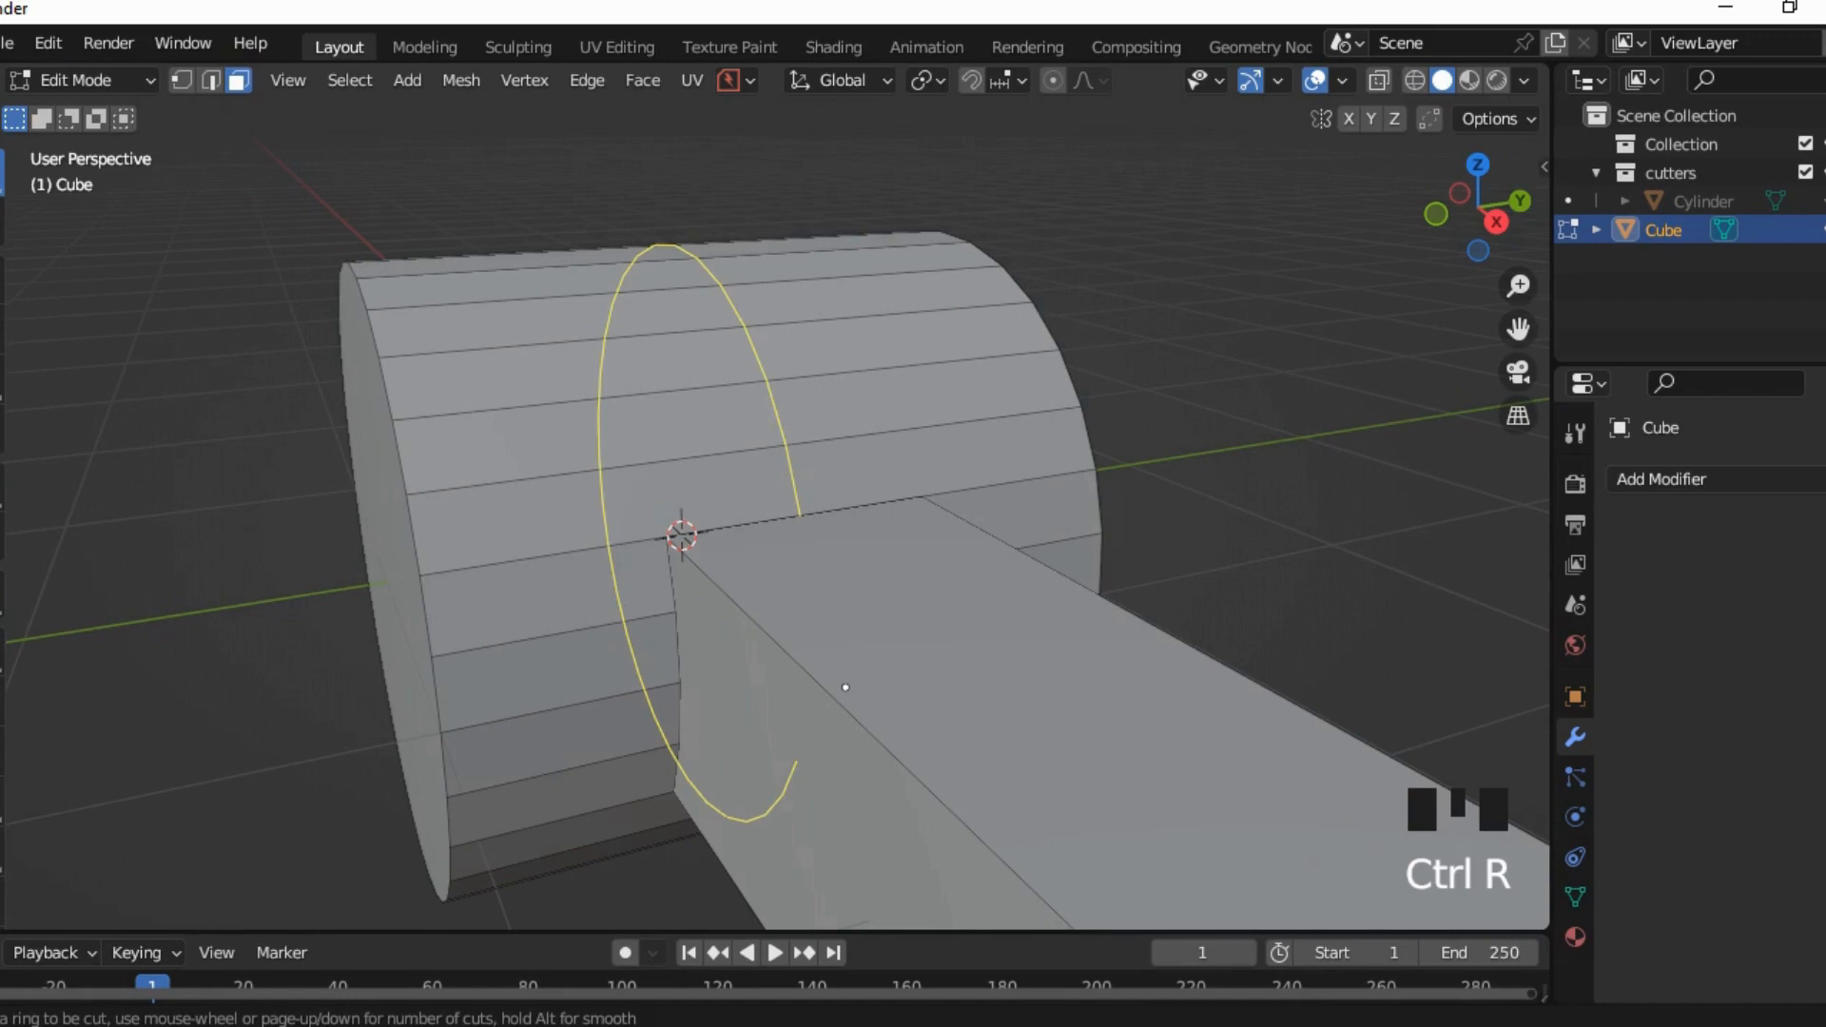
{"action": "right_click", "coordinate": [845, 687]}
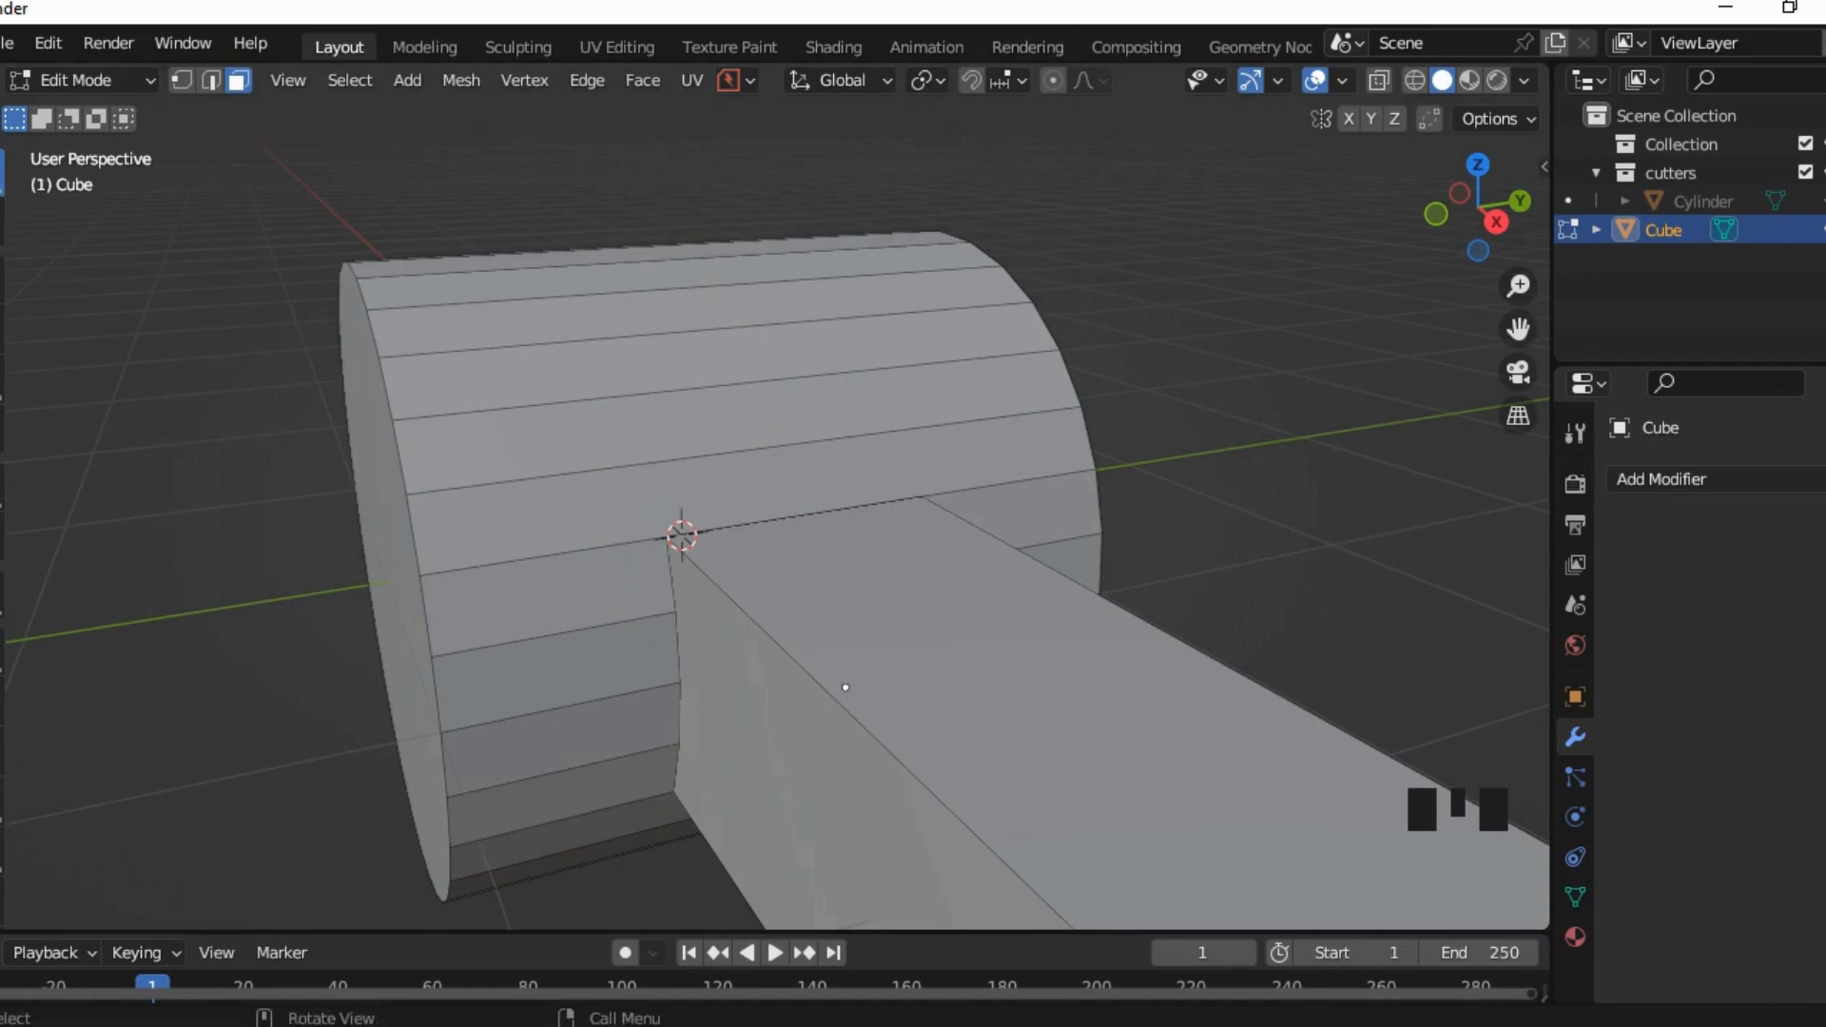
{"action": "left_click", "coordinate": [1008, 80]}
{"action": "left_click", "coordinate": [924, 193]}
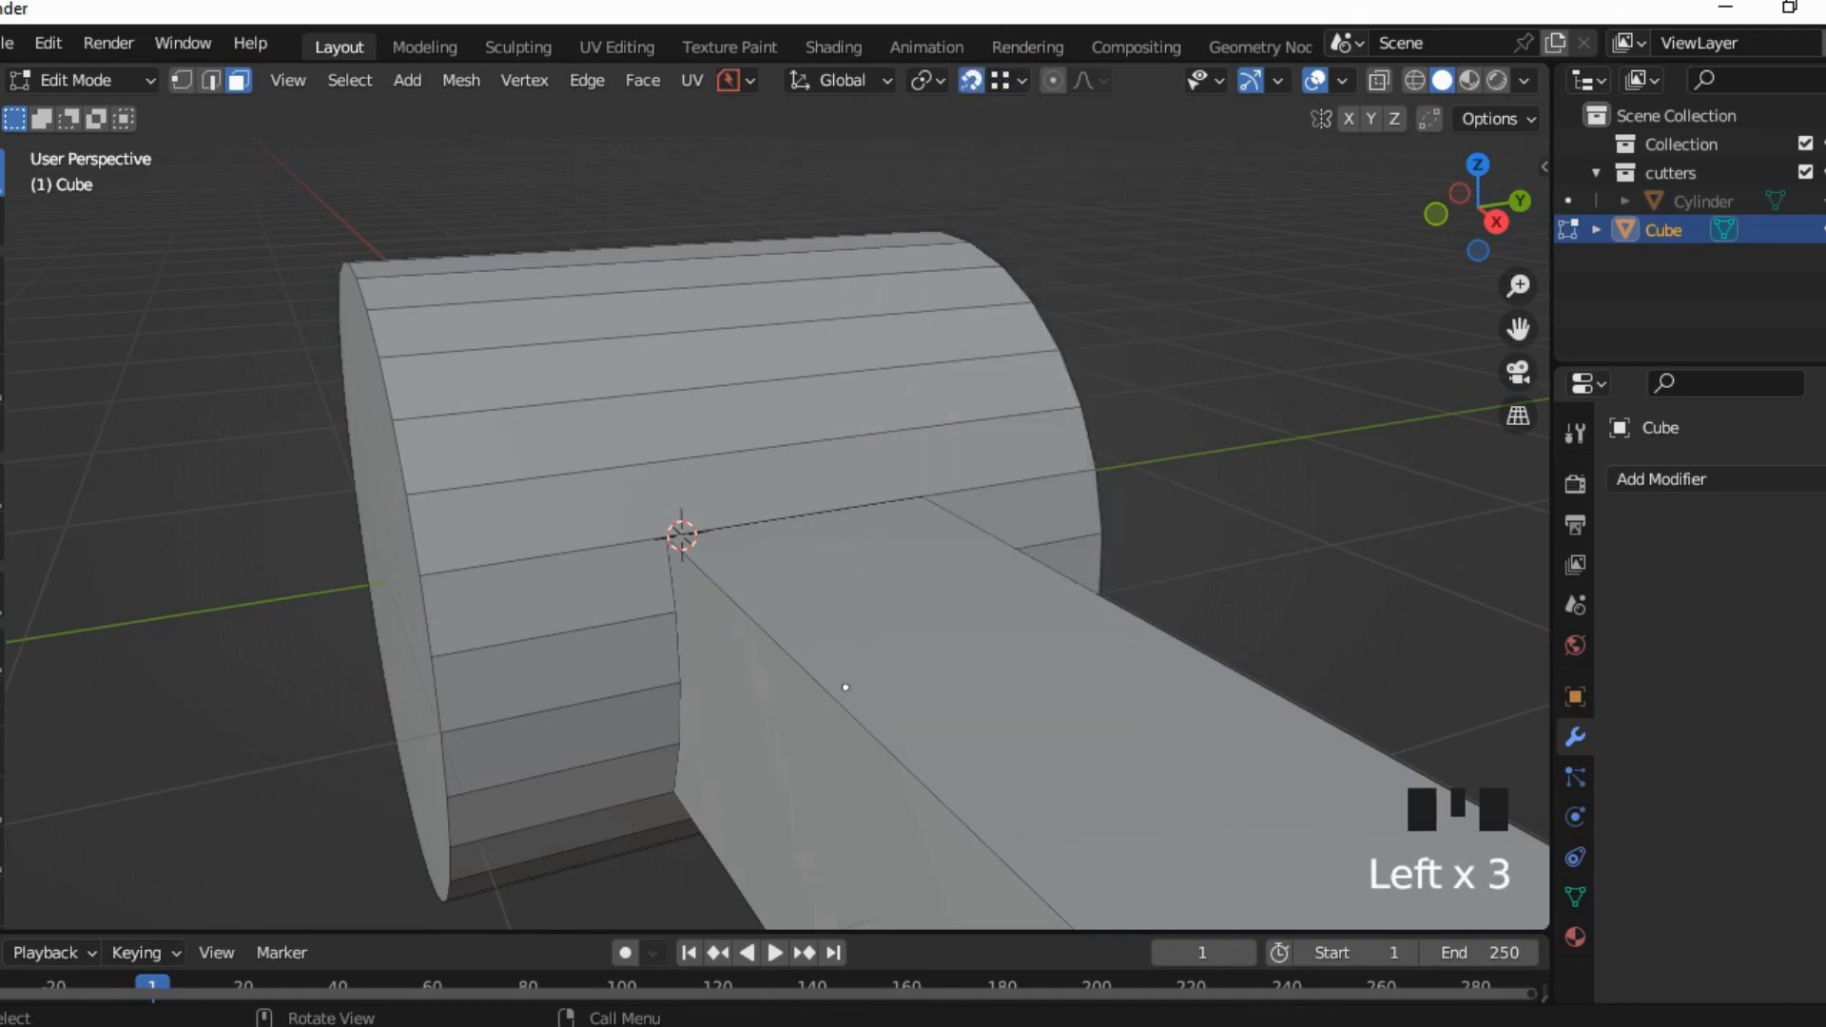
Step: Add a loop cut around the cylinder, snapped to the near upper corner where the bar meets it
{"action": "key", "text": "ctrl+r"}
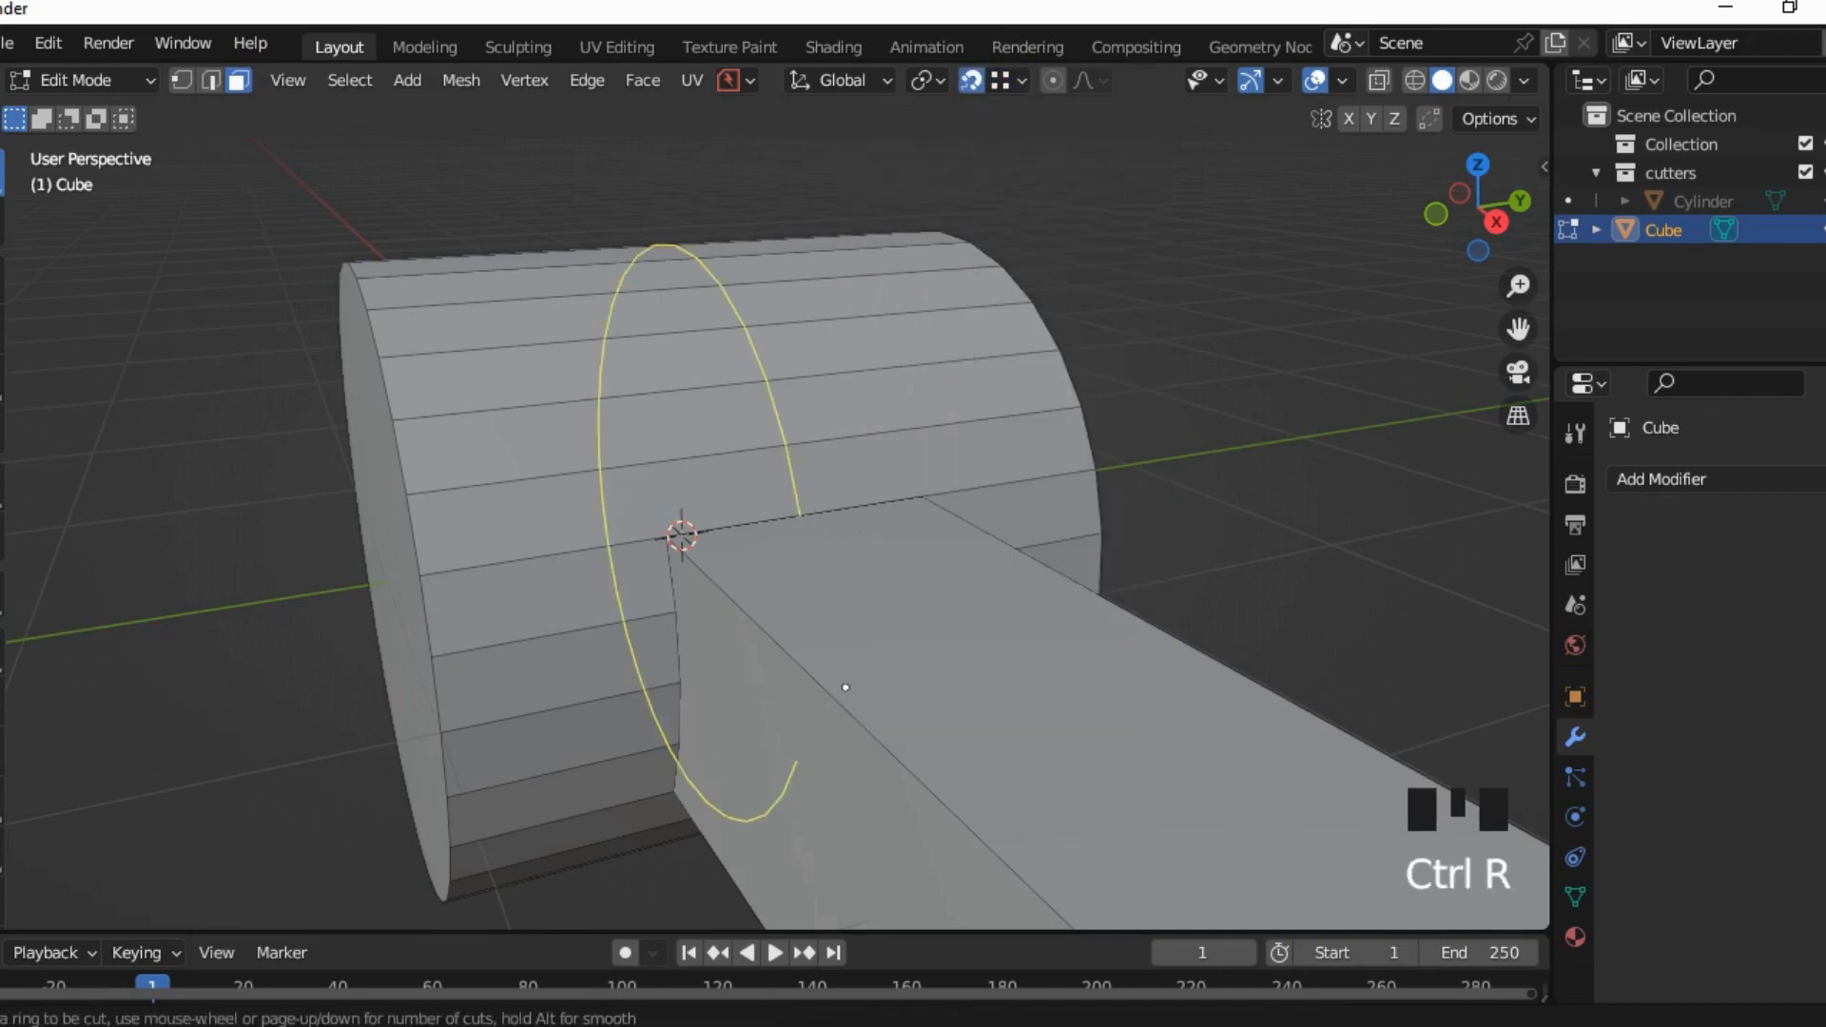
{"action": "left_click", "coordinate": [663, 449]}
{"action": "left_click", "coordinate": [668, 550]}
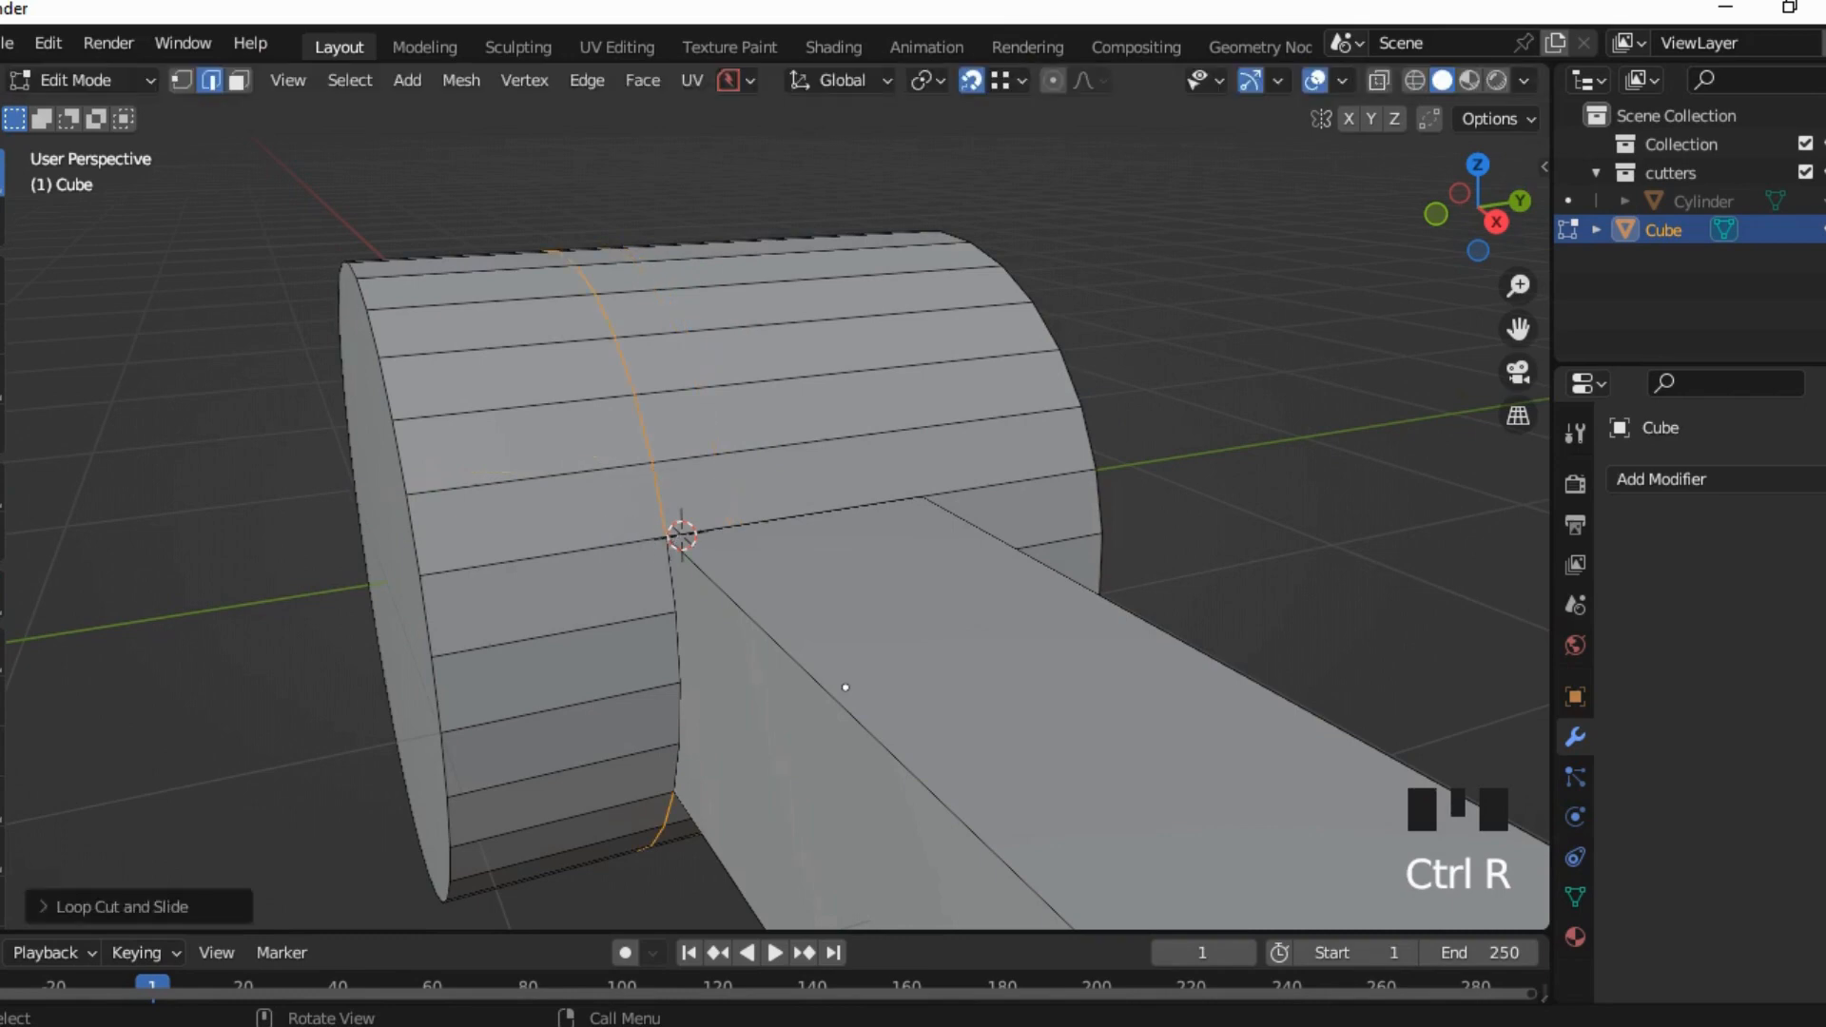
Step: Try to symmetrize the mesh with only one edge selected, using the -Y to +Y direction, and undo it
{"action": "mouse_move", "coordinate": [845, 686]}
{"action": "middle_mouse_down"}
{"action": "mouse_move", "coordinate": [831, 509]}
{"action": "mouse_move", "coordinate": [884, 652]}
{"action": "mouse_move", "coordinate": [910, 602]}
{"action": "mouse_move", "coordinate": [815, 836]}
{"action": "mouse_move", "coordinate": [836, 701]}
{"action": "mouse_move", "coordinate": [850, 707]}
{"action": "middle_mouse_up"}
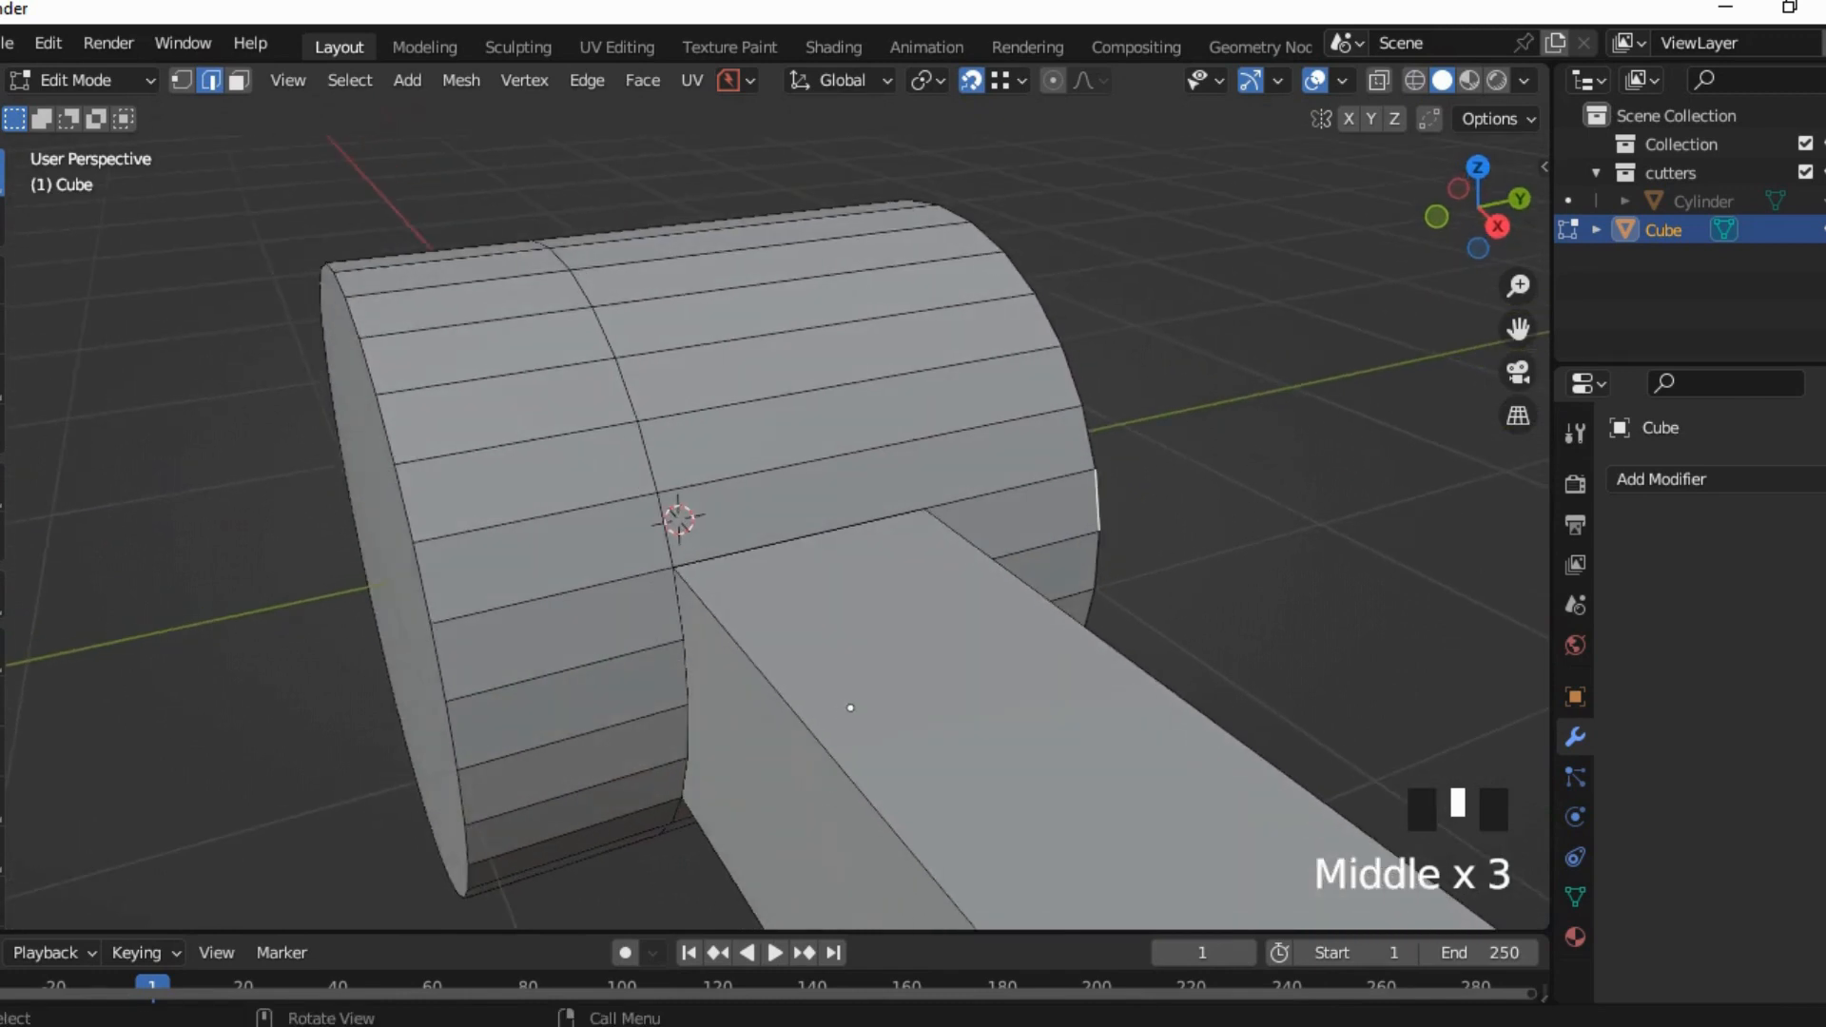
{"action": "left_click", "coordinate": [461, 80]}
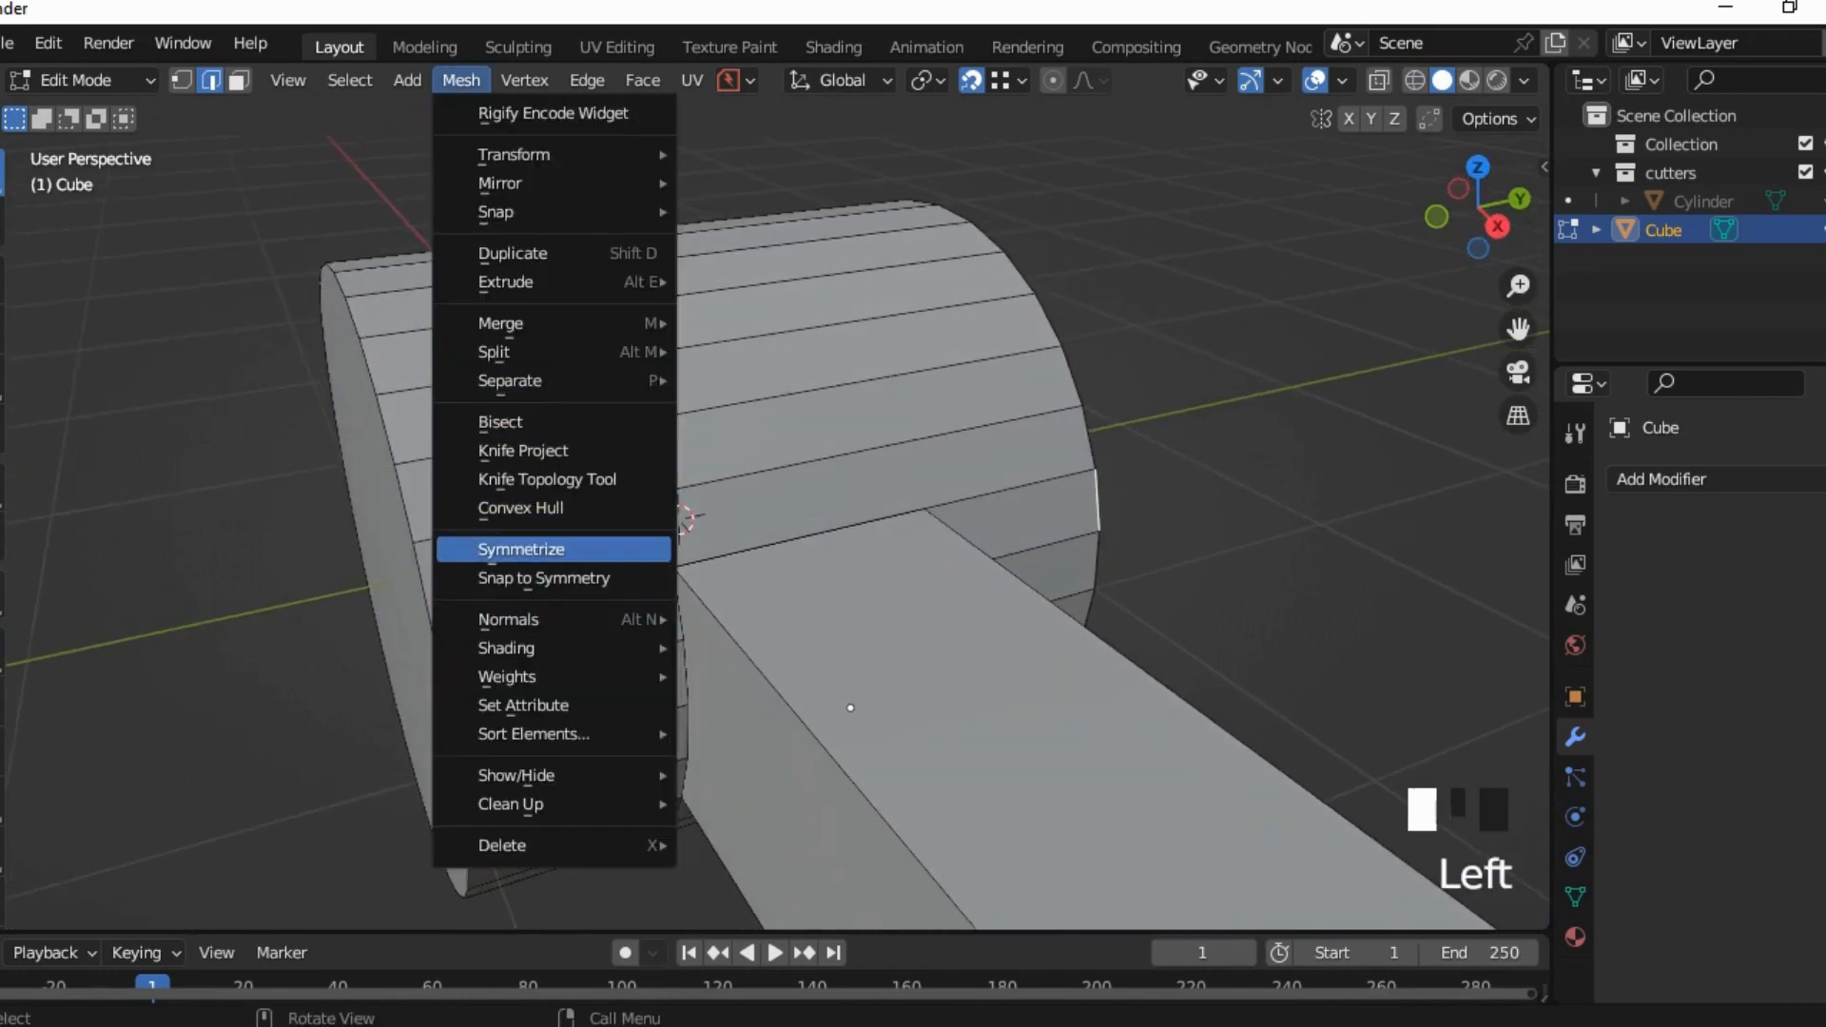
{"action": "left_click", "coordinate": [521, 548]}
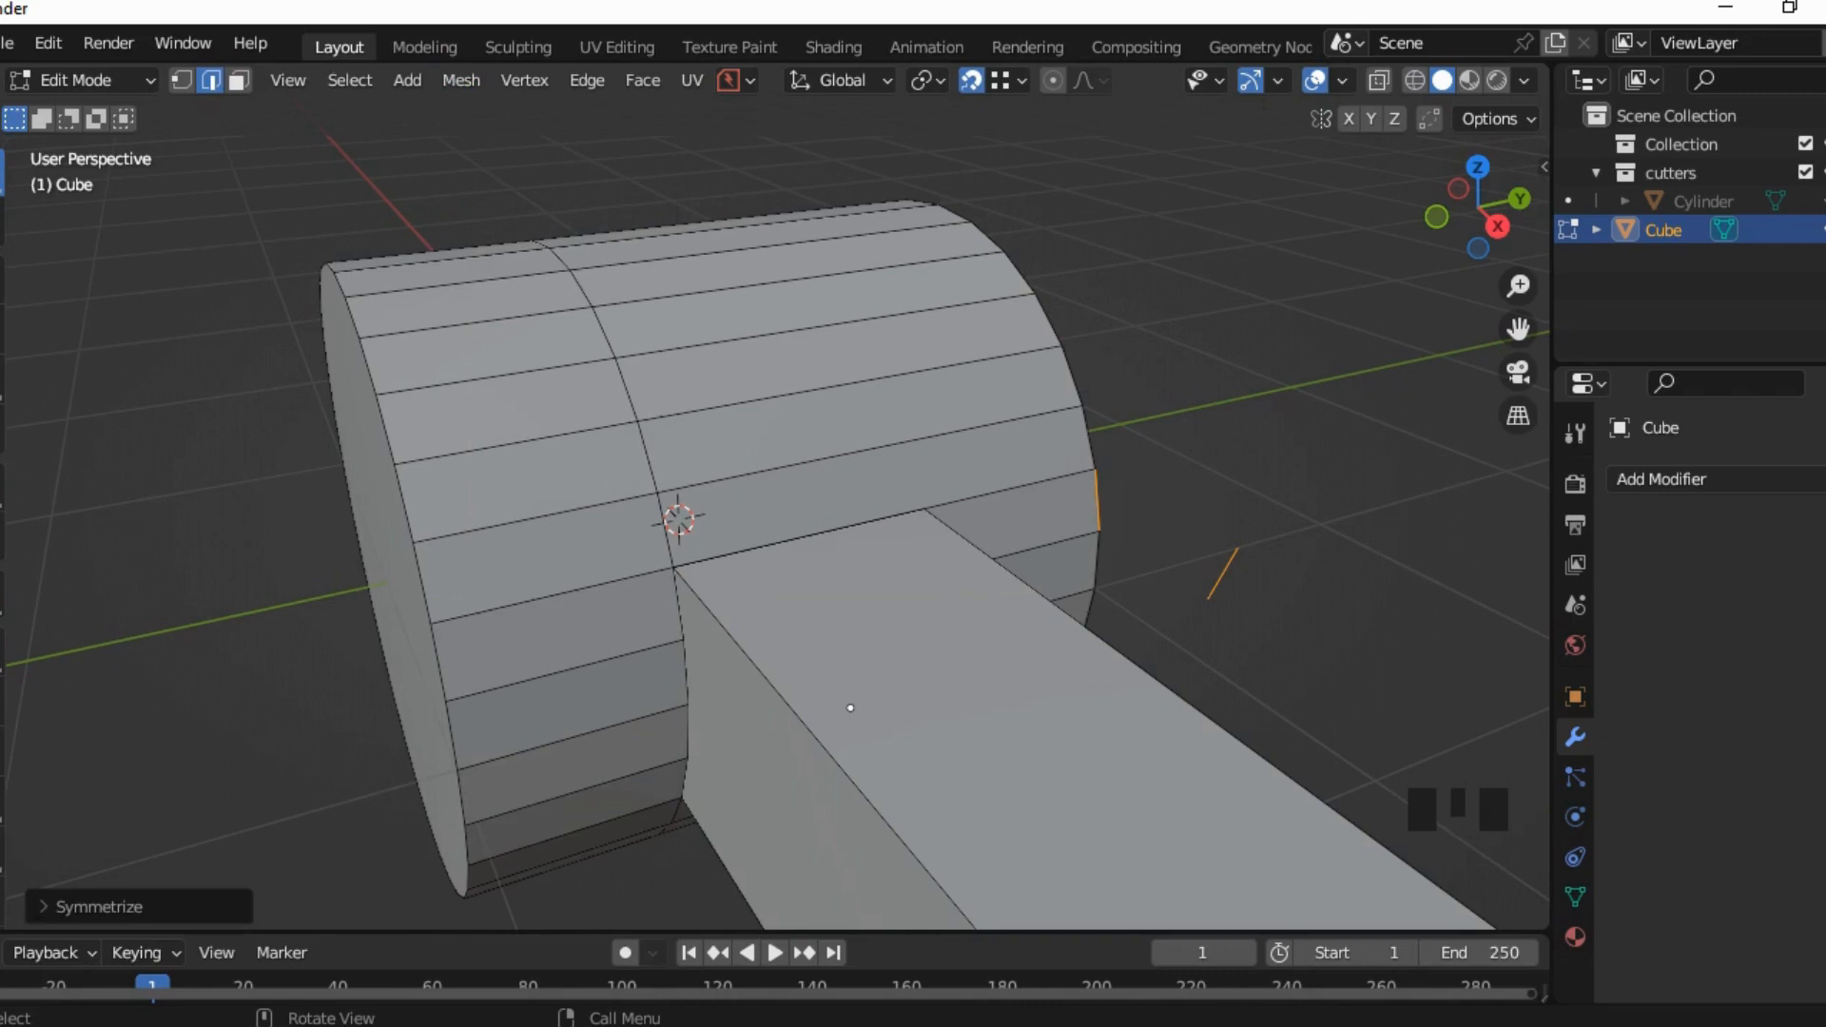
{"action": "left_click", "coordinate": [95, 906]}
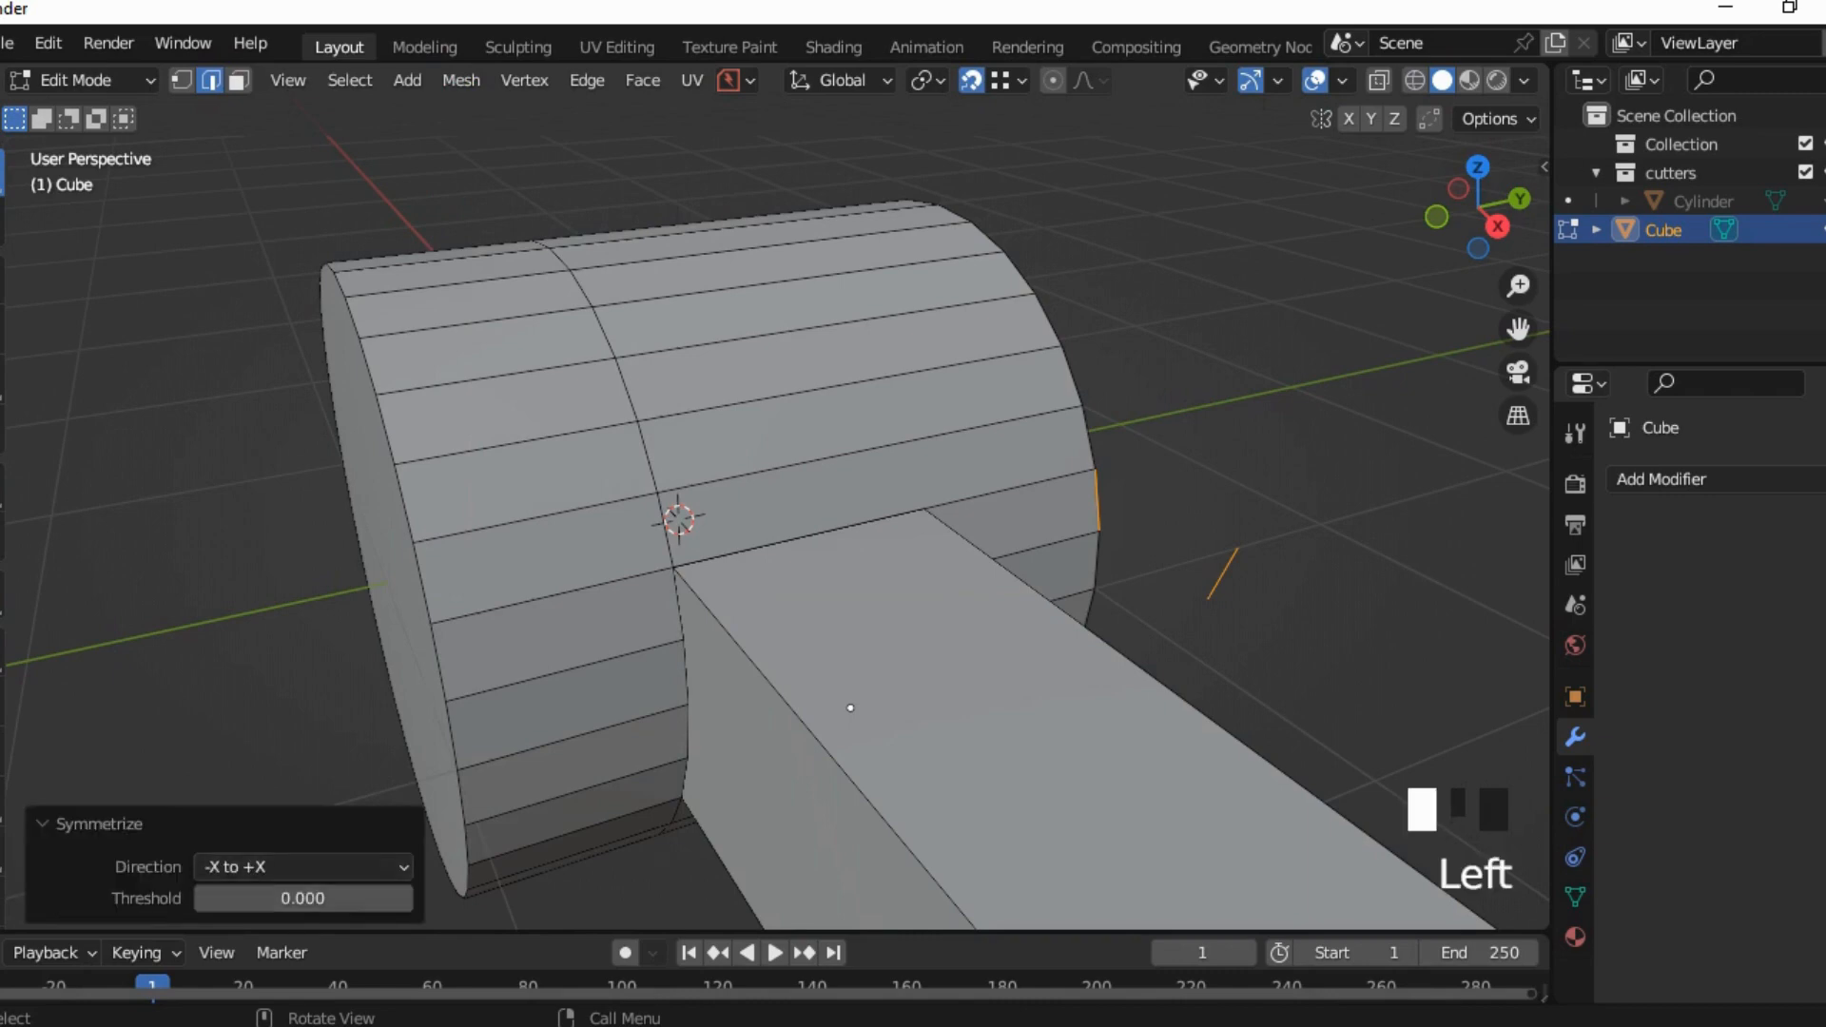
{"action": "scroll", "coordinate": [850, 707], "scroll_direction": "down", "scroll_amount": 2}
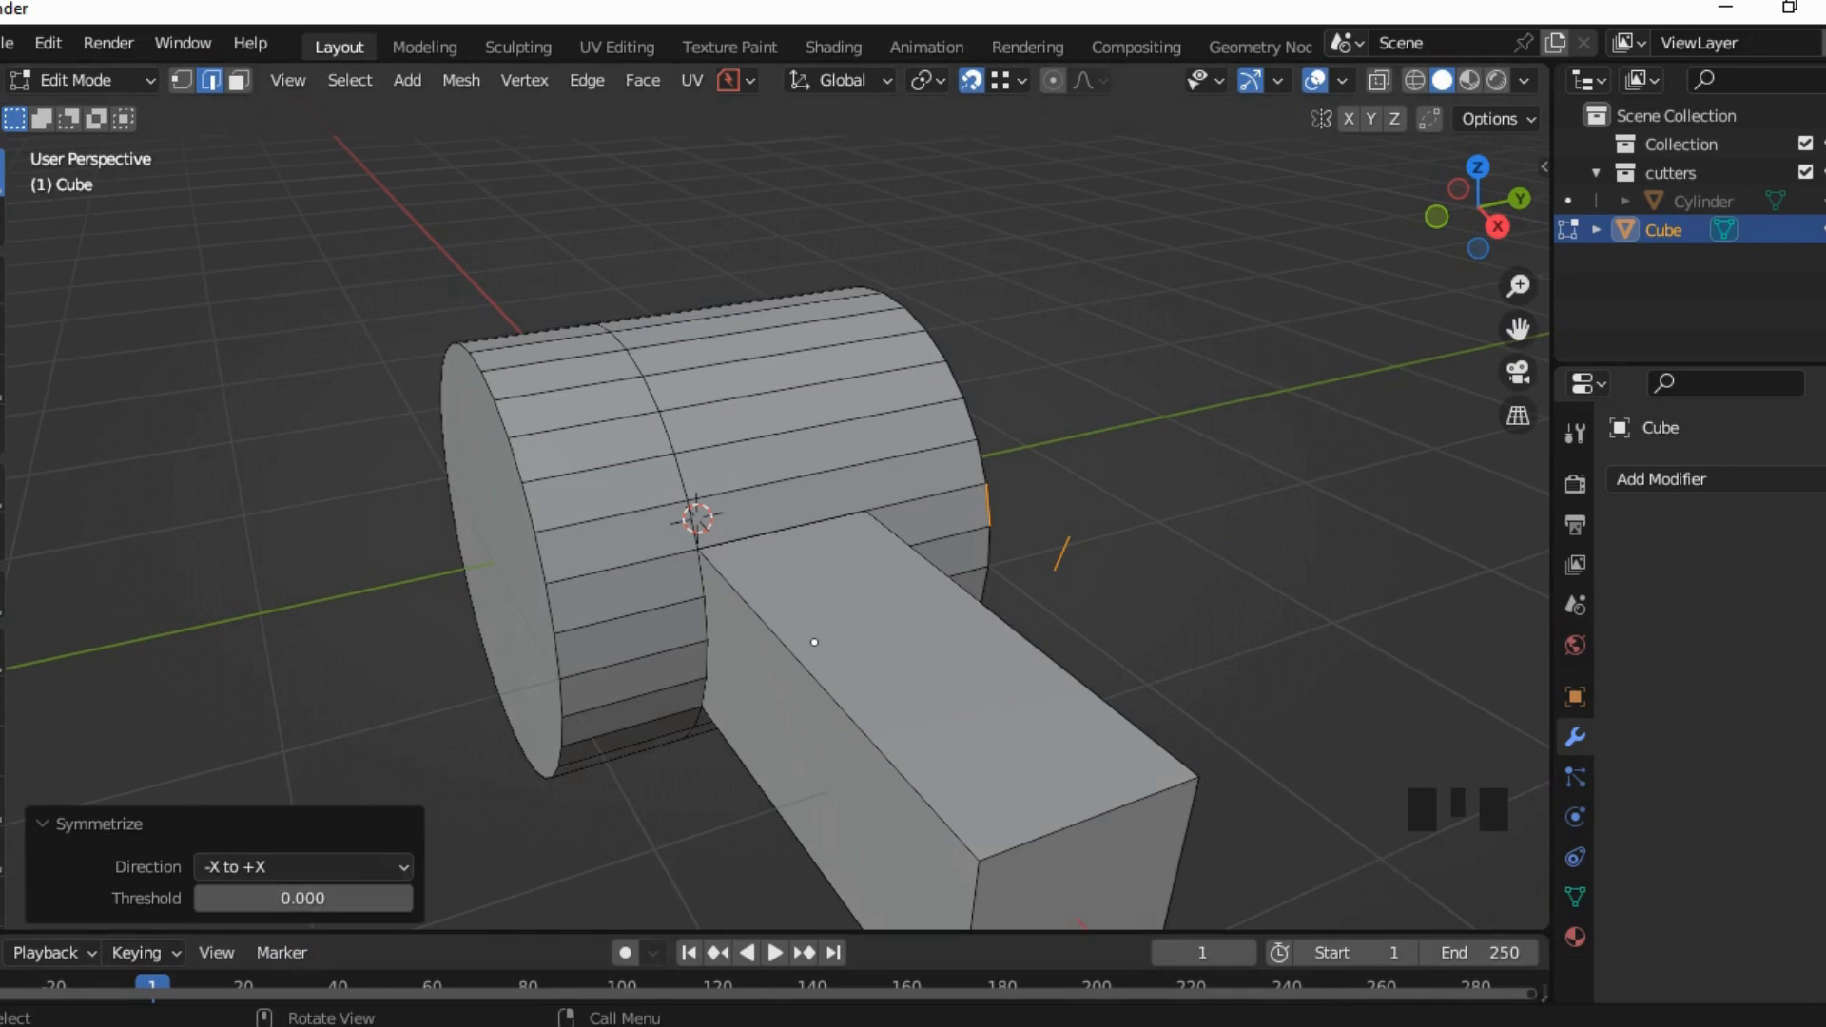
{"action": "left_click", "coordinate": [303, 866]}
{"action": "left_click", "coordinate": [302, 771]}
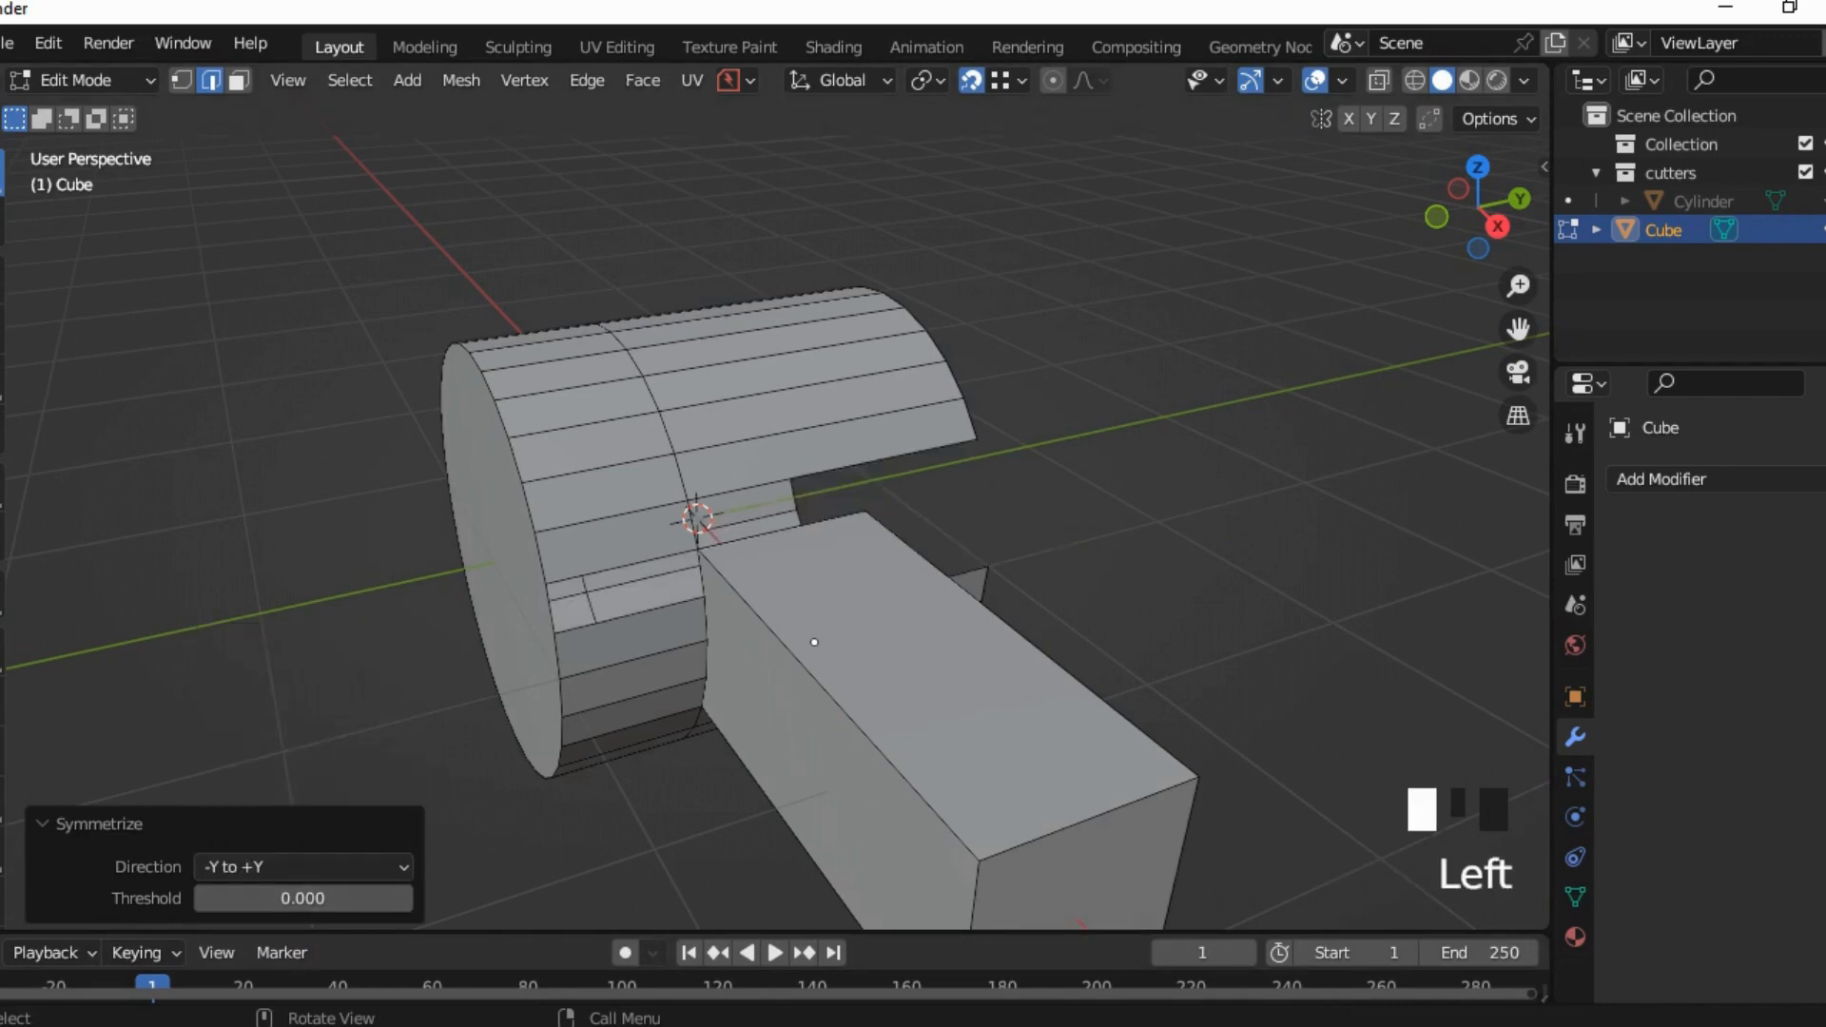
{"action": "mouse_move", "coordinate": [814, 642]}
{"action": "middle_mouse_down"}
{"action": "mouse_move", "coordinate": [856, 639]}
{"action": "mouse_move", "coordinate": [648, 603]}
{"action": "mouse_move", "coordinate": [809, 638]}
{"action": "middle_mouse_up"}
{"action": "key", "text": "ctrl+z"}
{"action": "key", "text": "ctrl+z"}
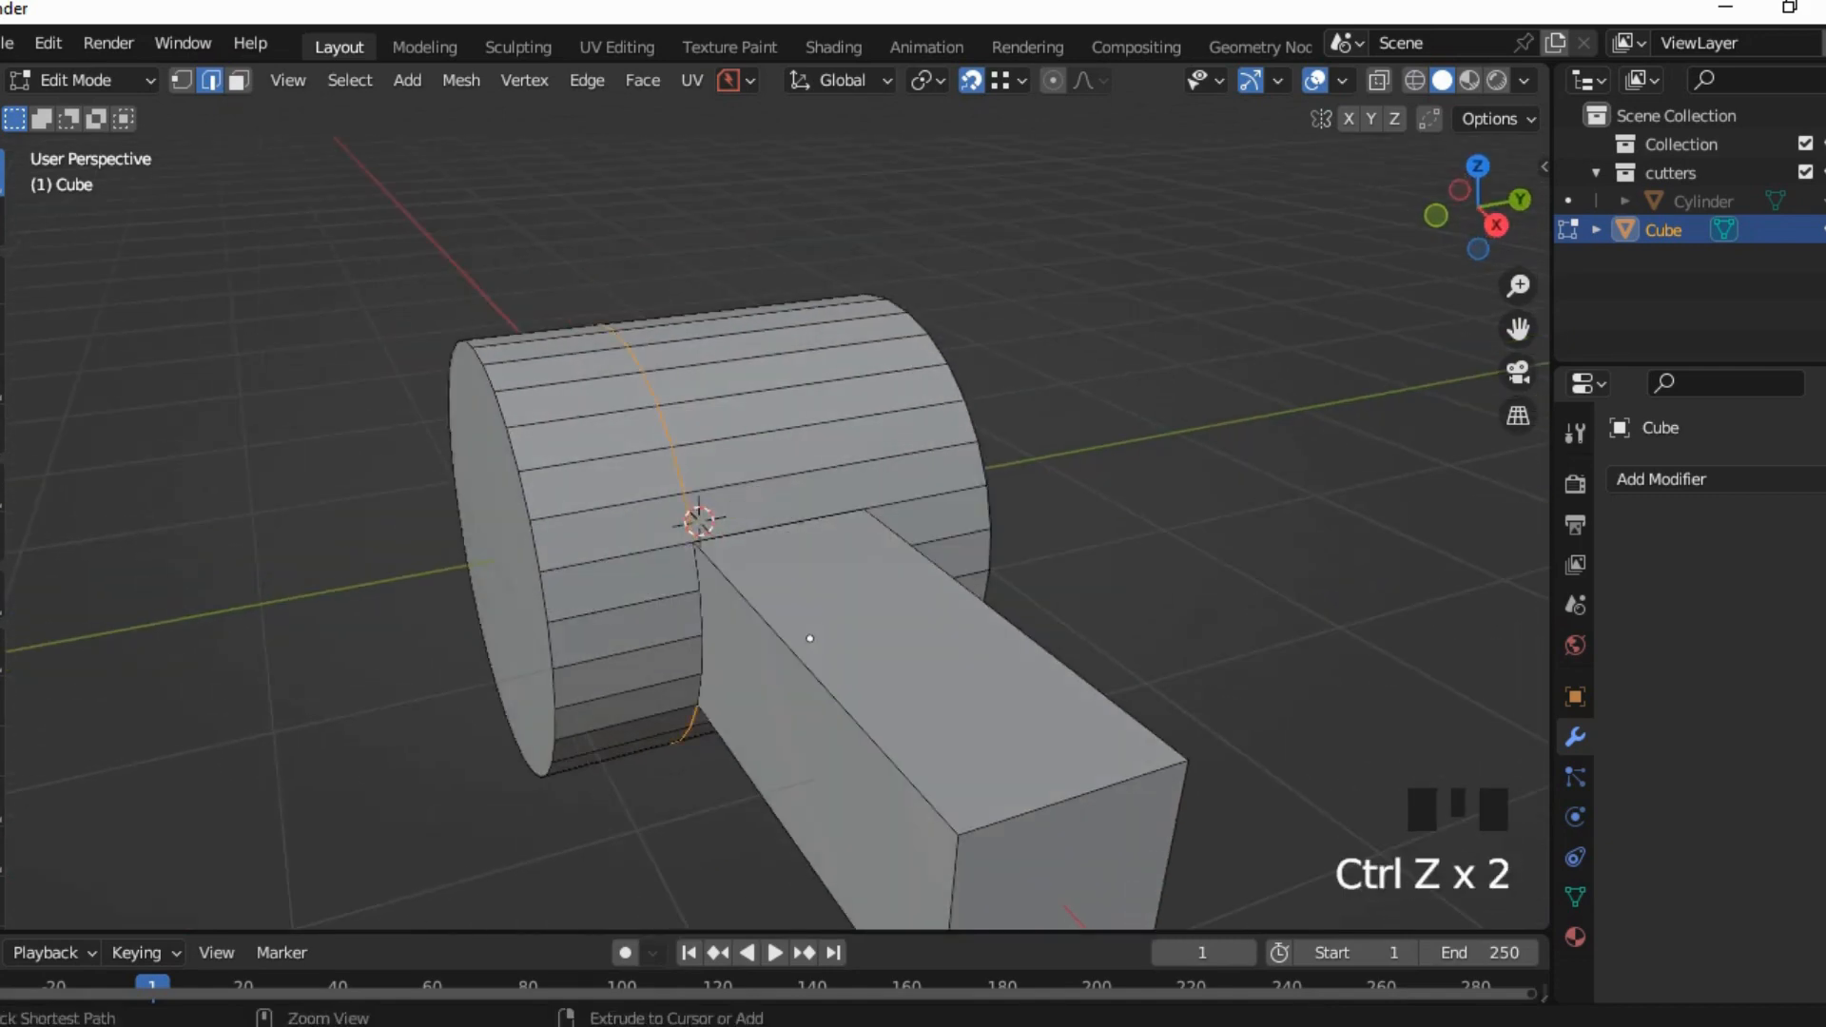
Step: Try to symmetrize with nothing selected, using the +Y to -Y direction, and undo it
{"action": "left_click", "coordinate": [809, 638]}
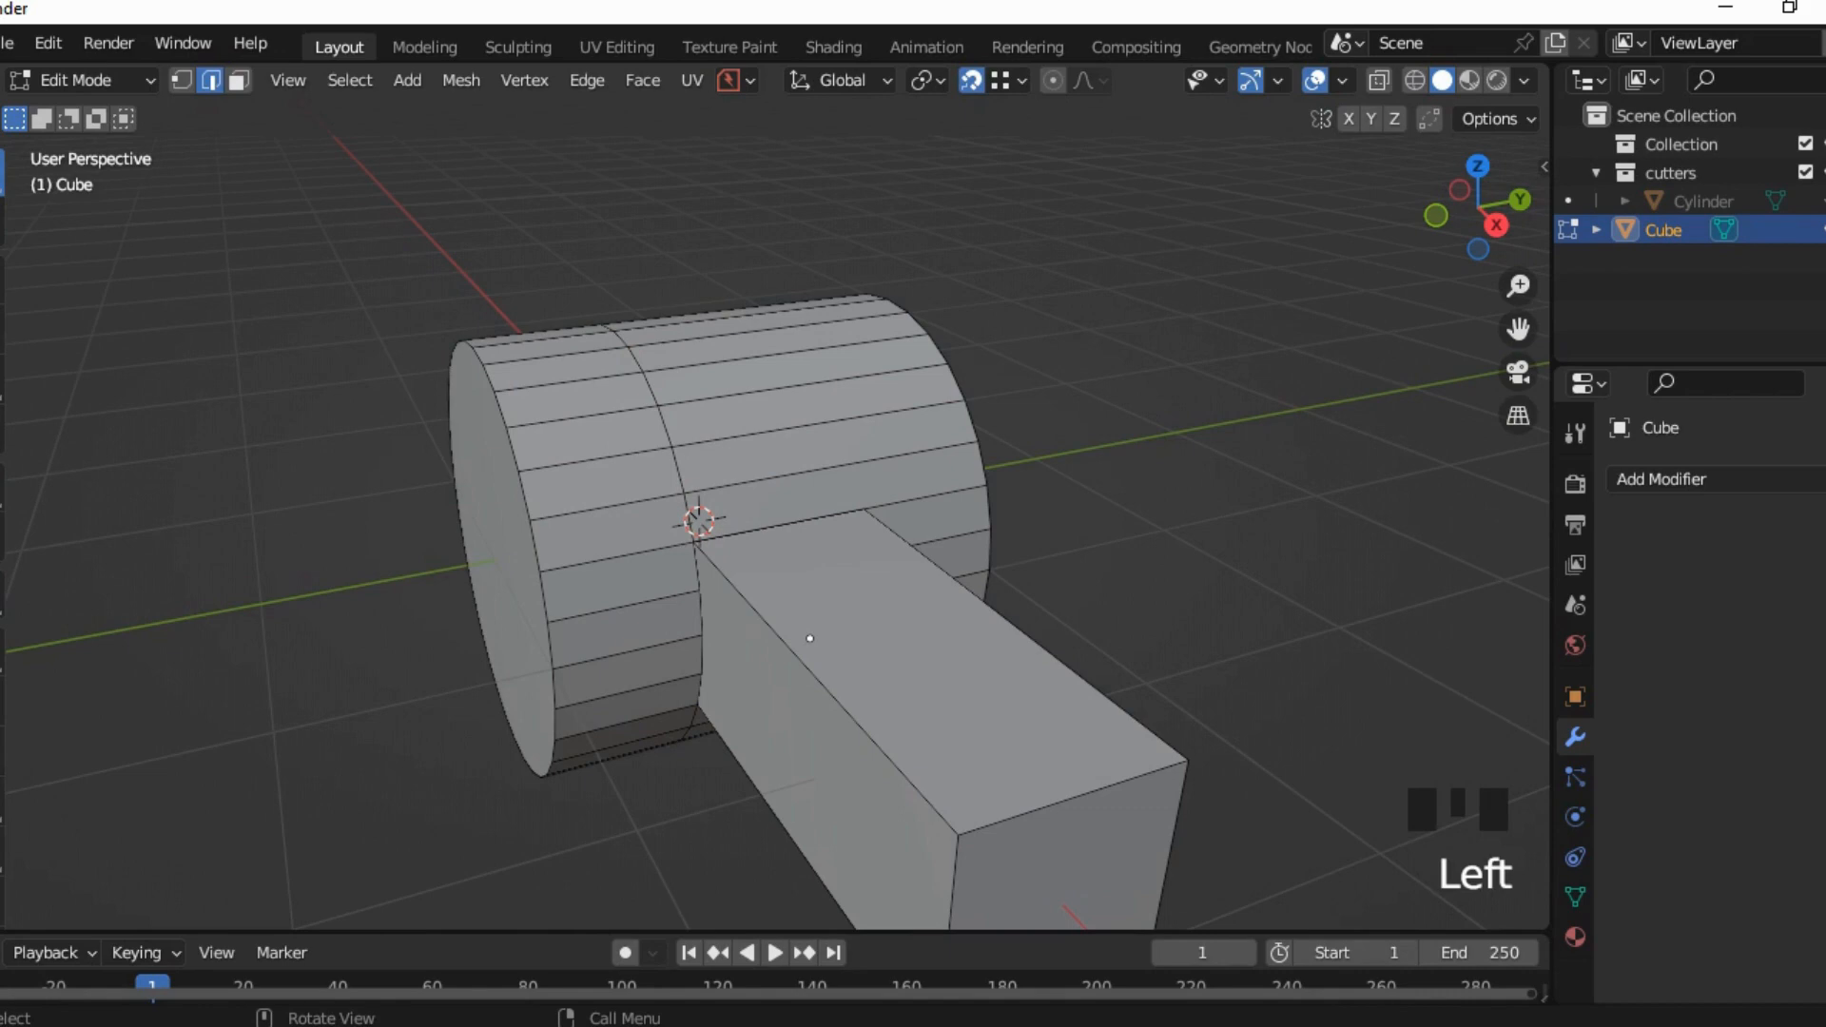
{"action": "left_click", "coordinate": [461, 80]}
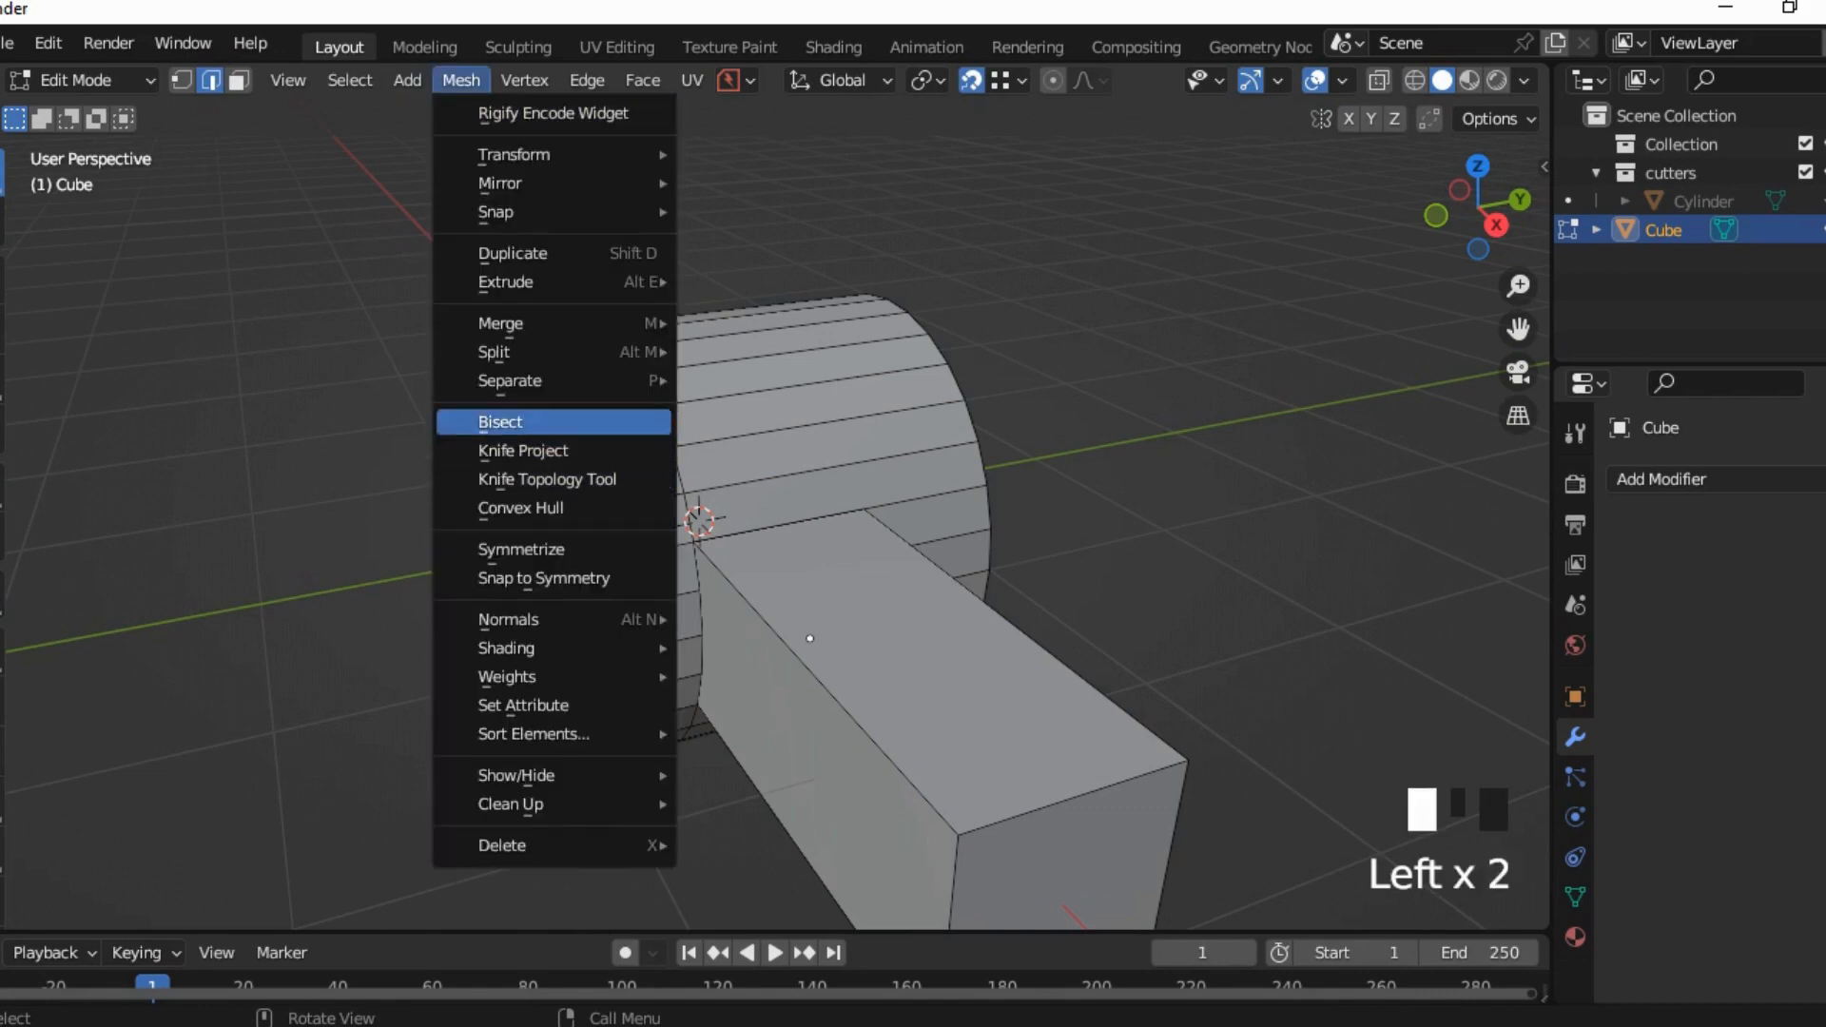
{"action": "left_click", "coordinate": [521, 548]}
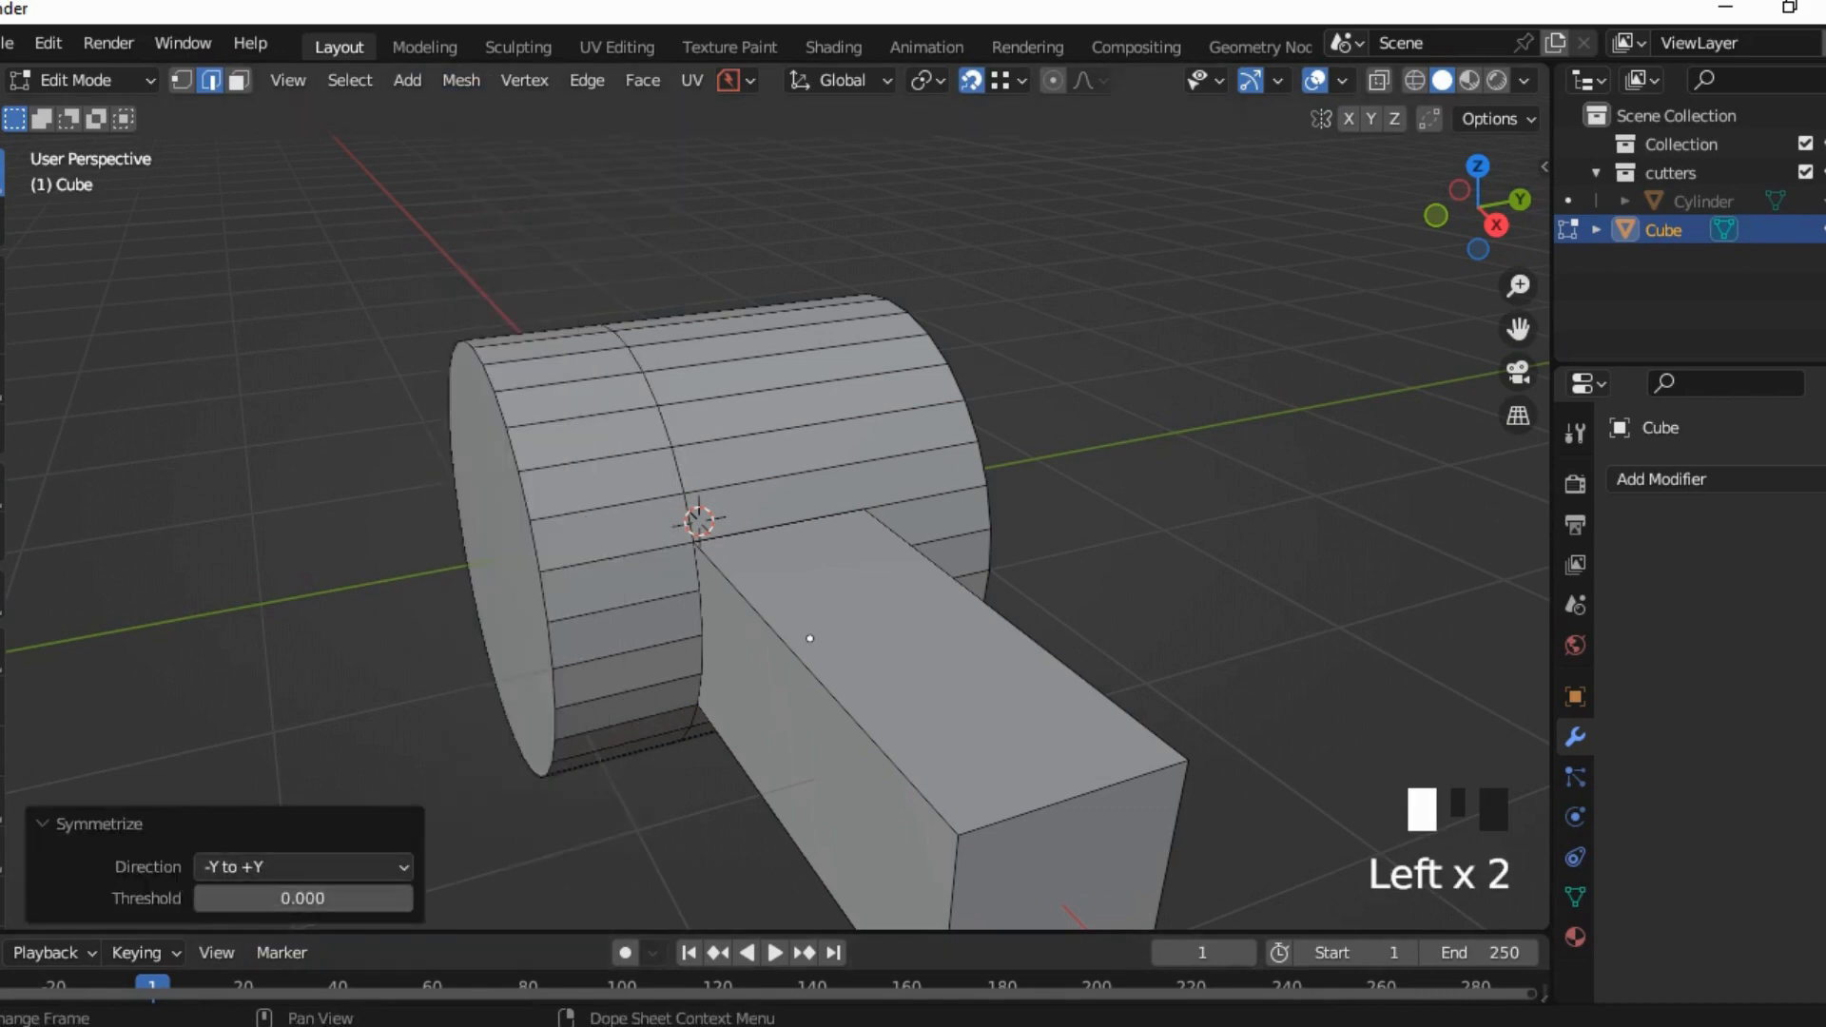
{"action": "left_click", "coordinate": [303, 866]}
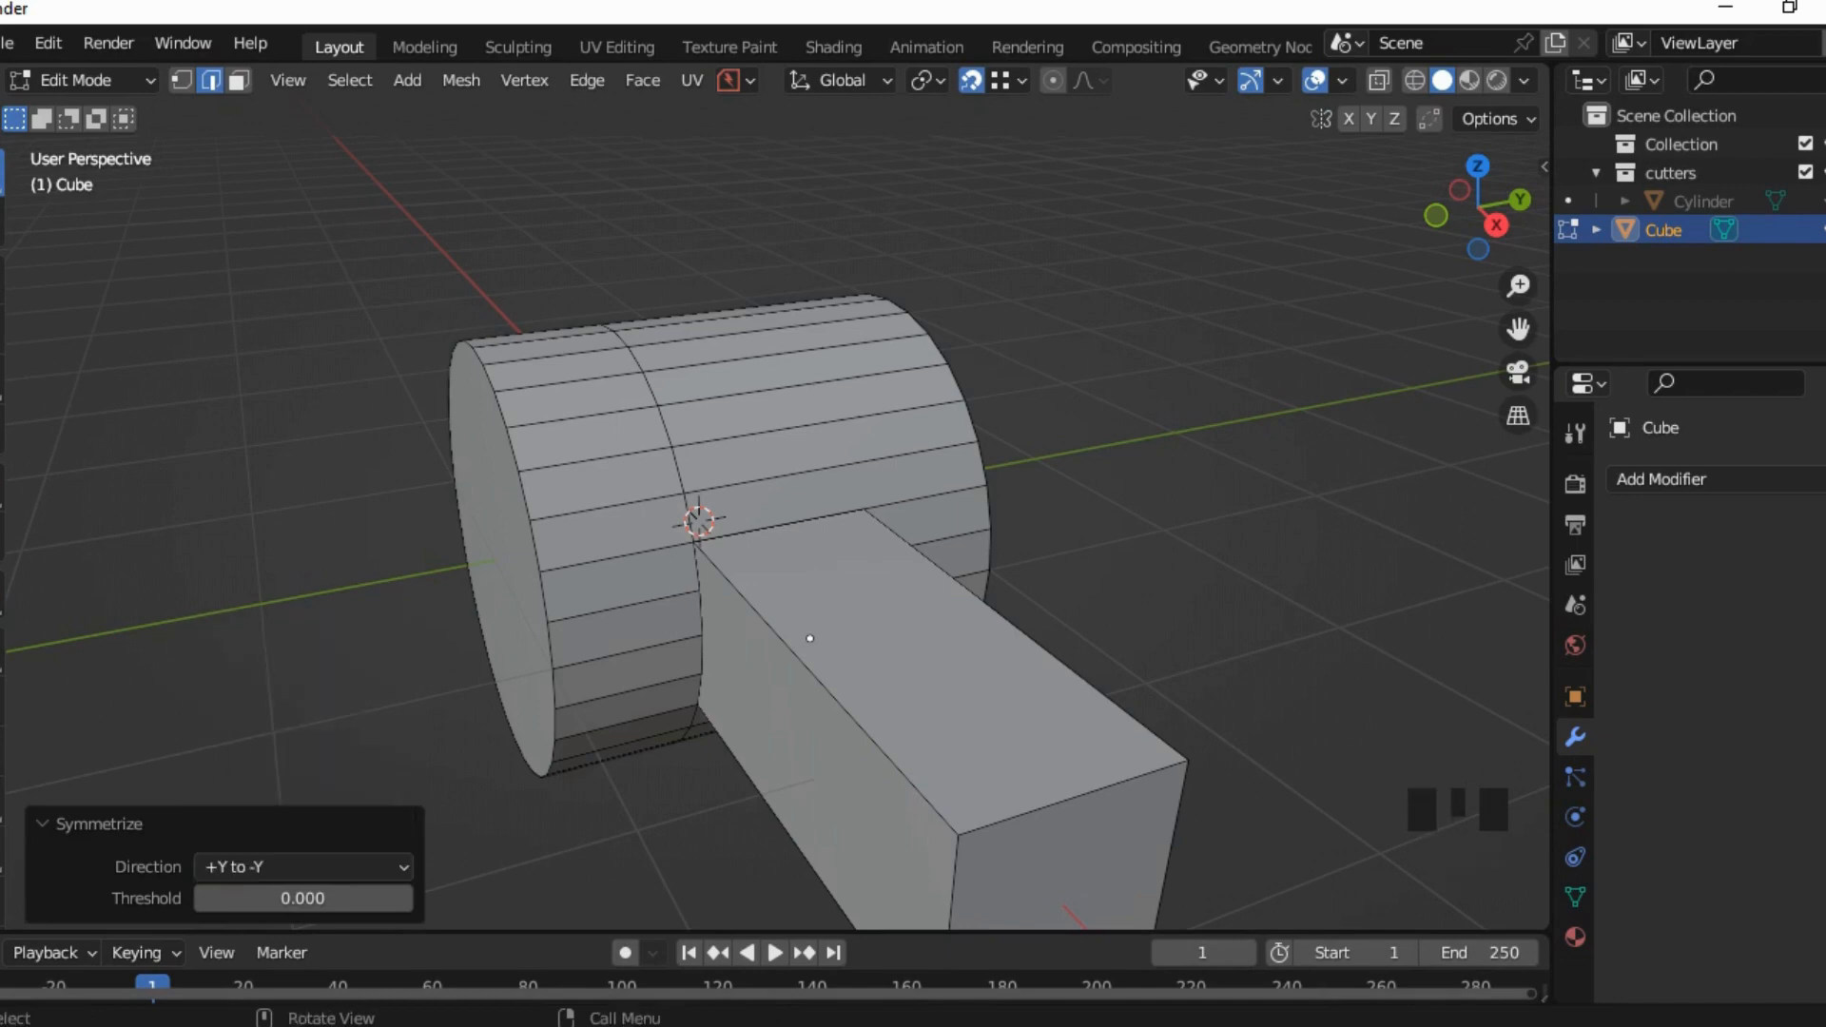
{"action": "middle_click_drag", "start_coordinate": [809, 638], "coordinate": [774, 653]}
{"action": "key", "text": "ctrl+z"}
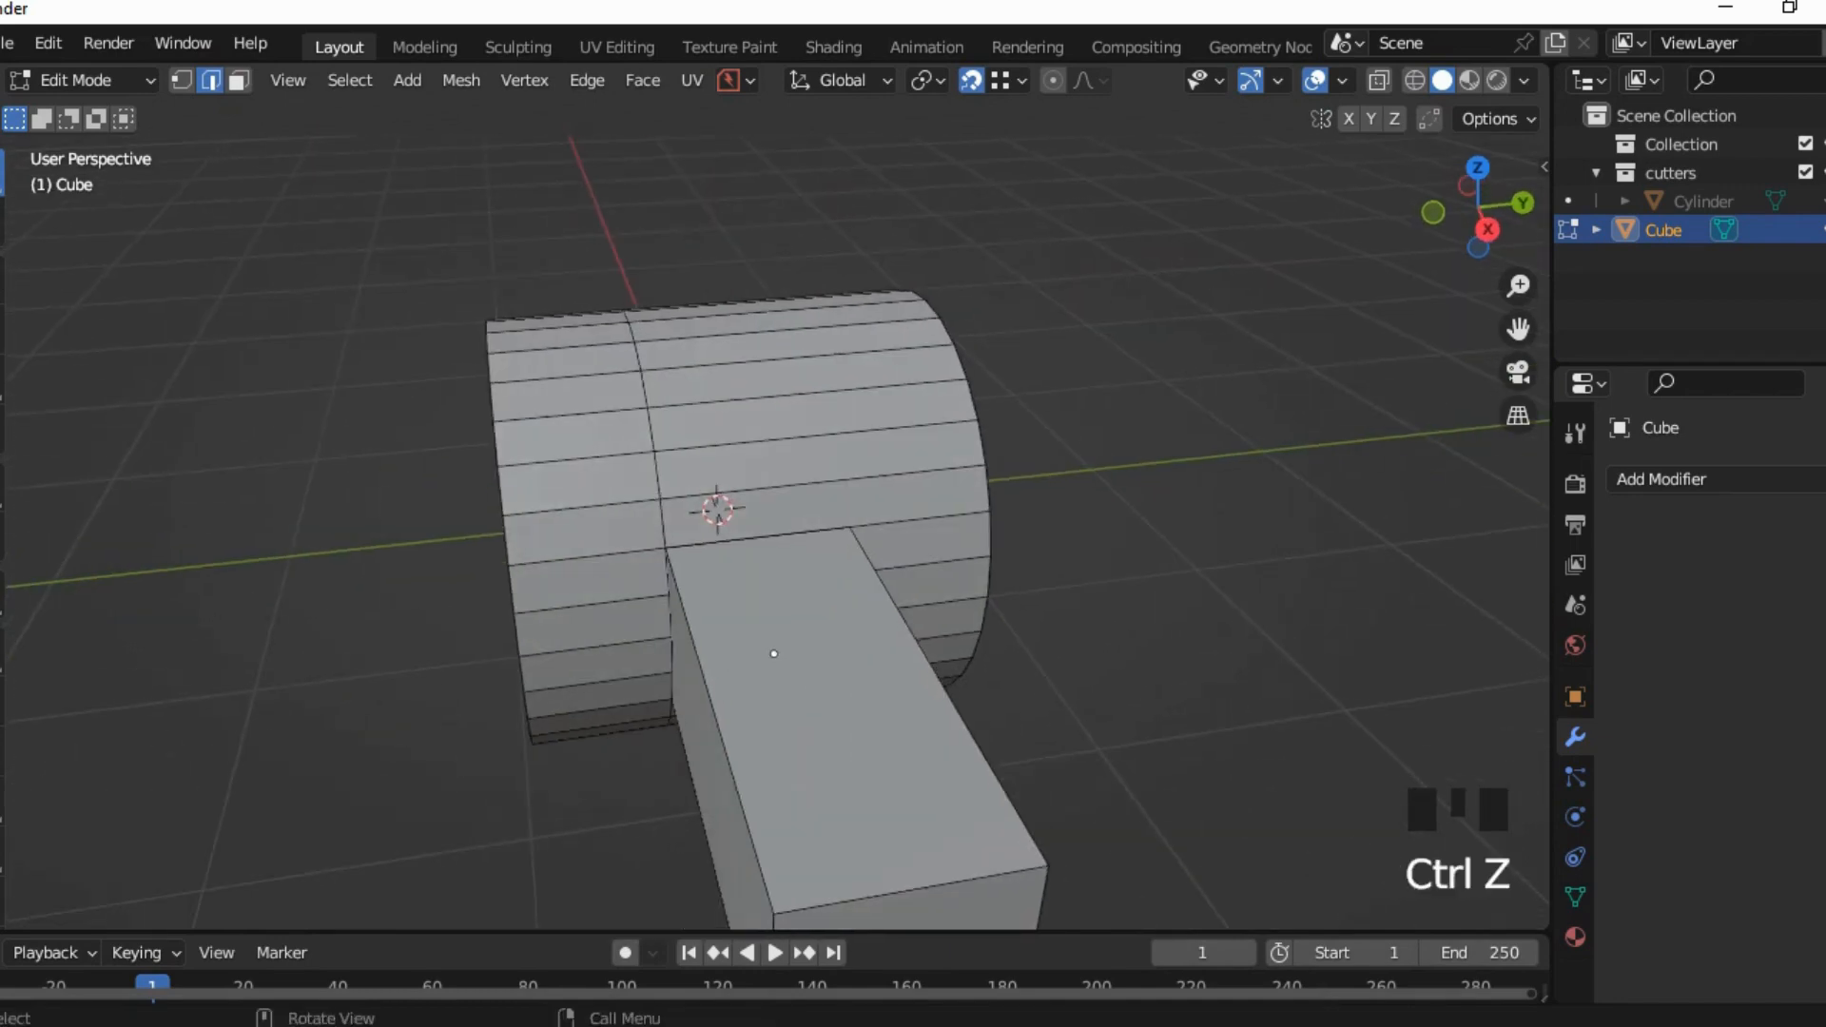
Step: Try to symmetrize the entire selected mesh from +Y to -Y, undo it and clear the selection
{"action": "key", "text": "a"}
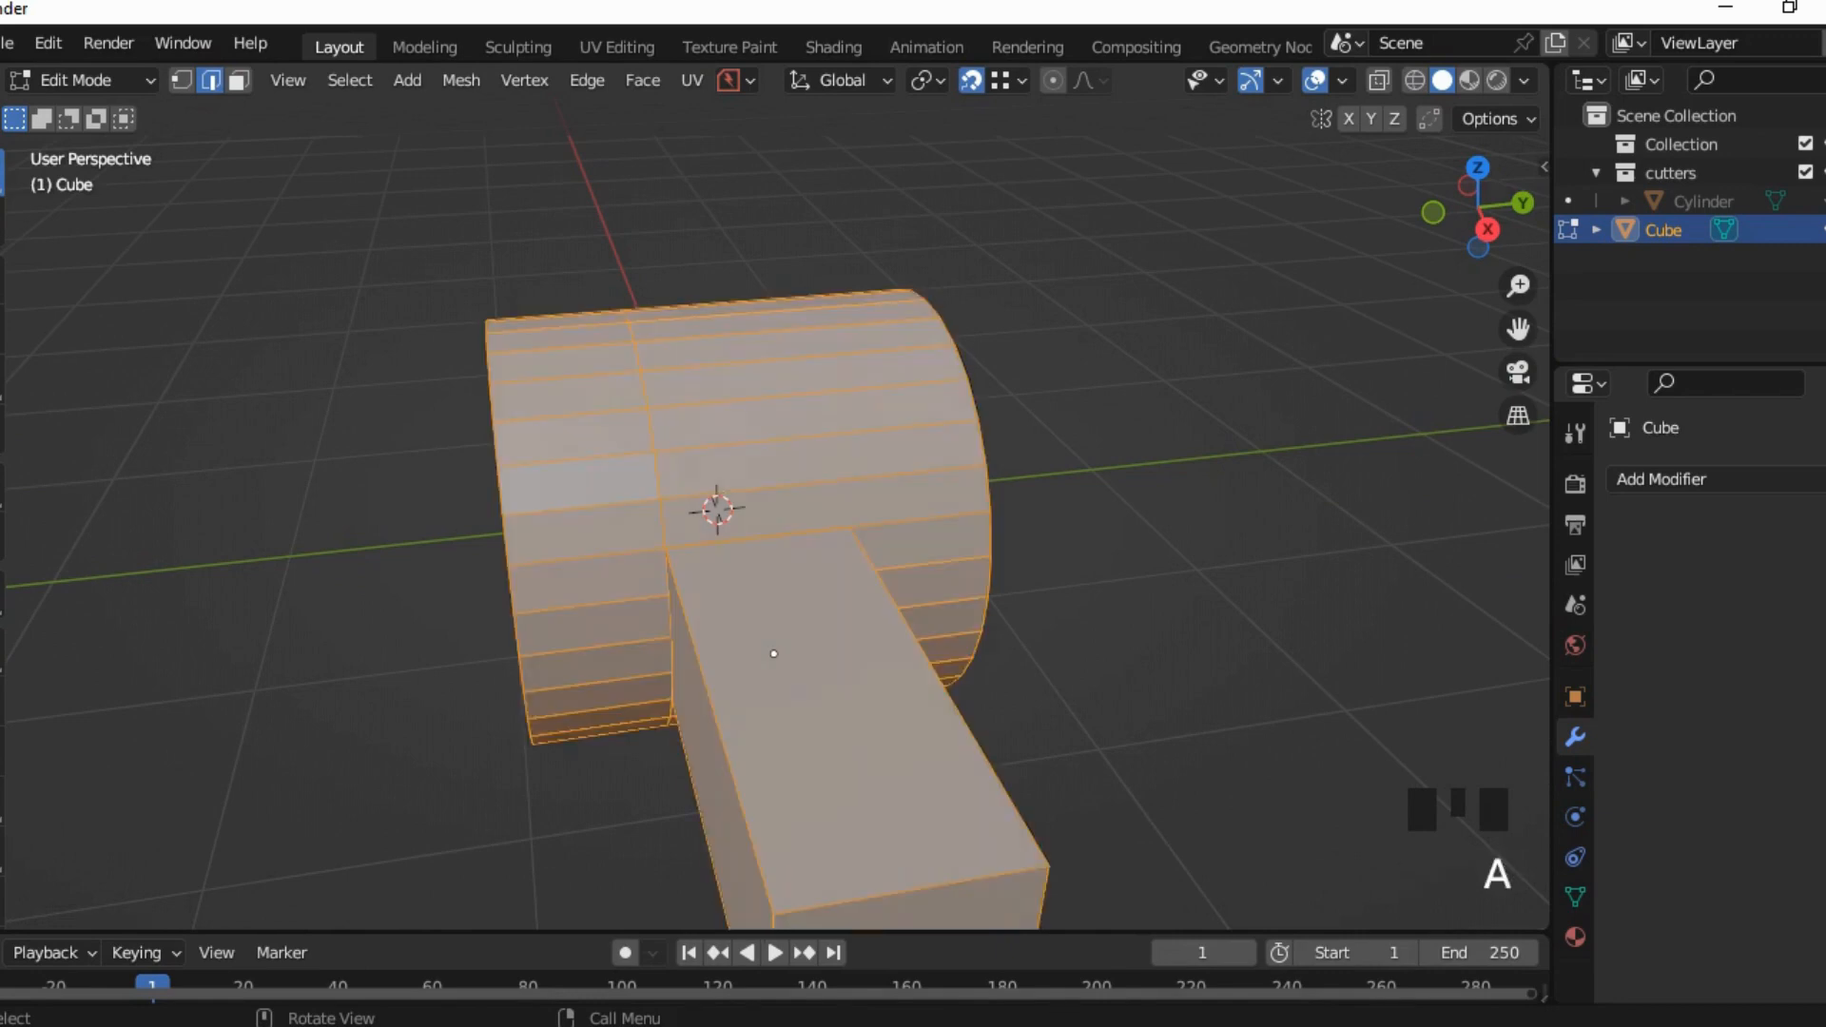
{"action": "middle_click_drag", "start_coordinate": [774, 654], "coordinate": [828, 637]}
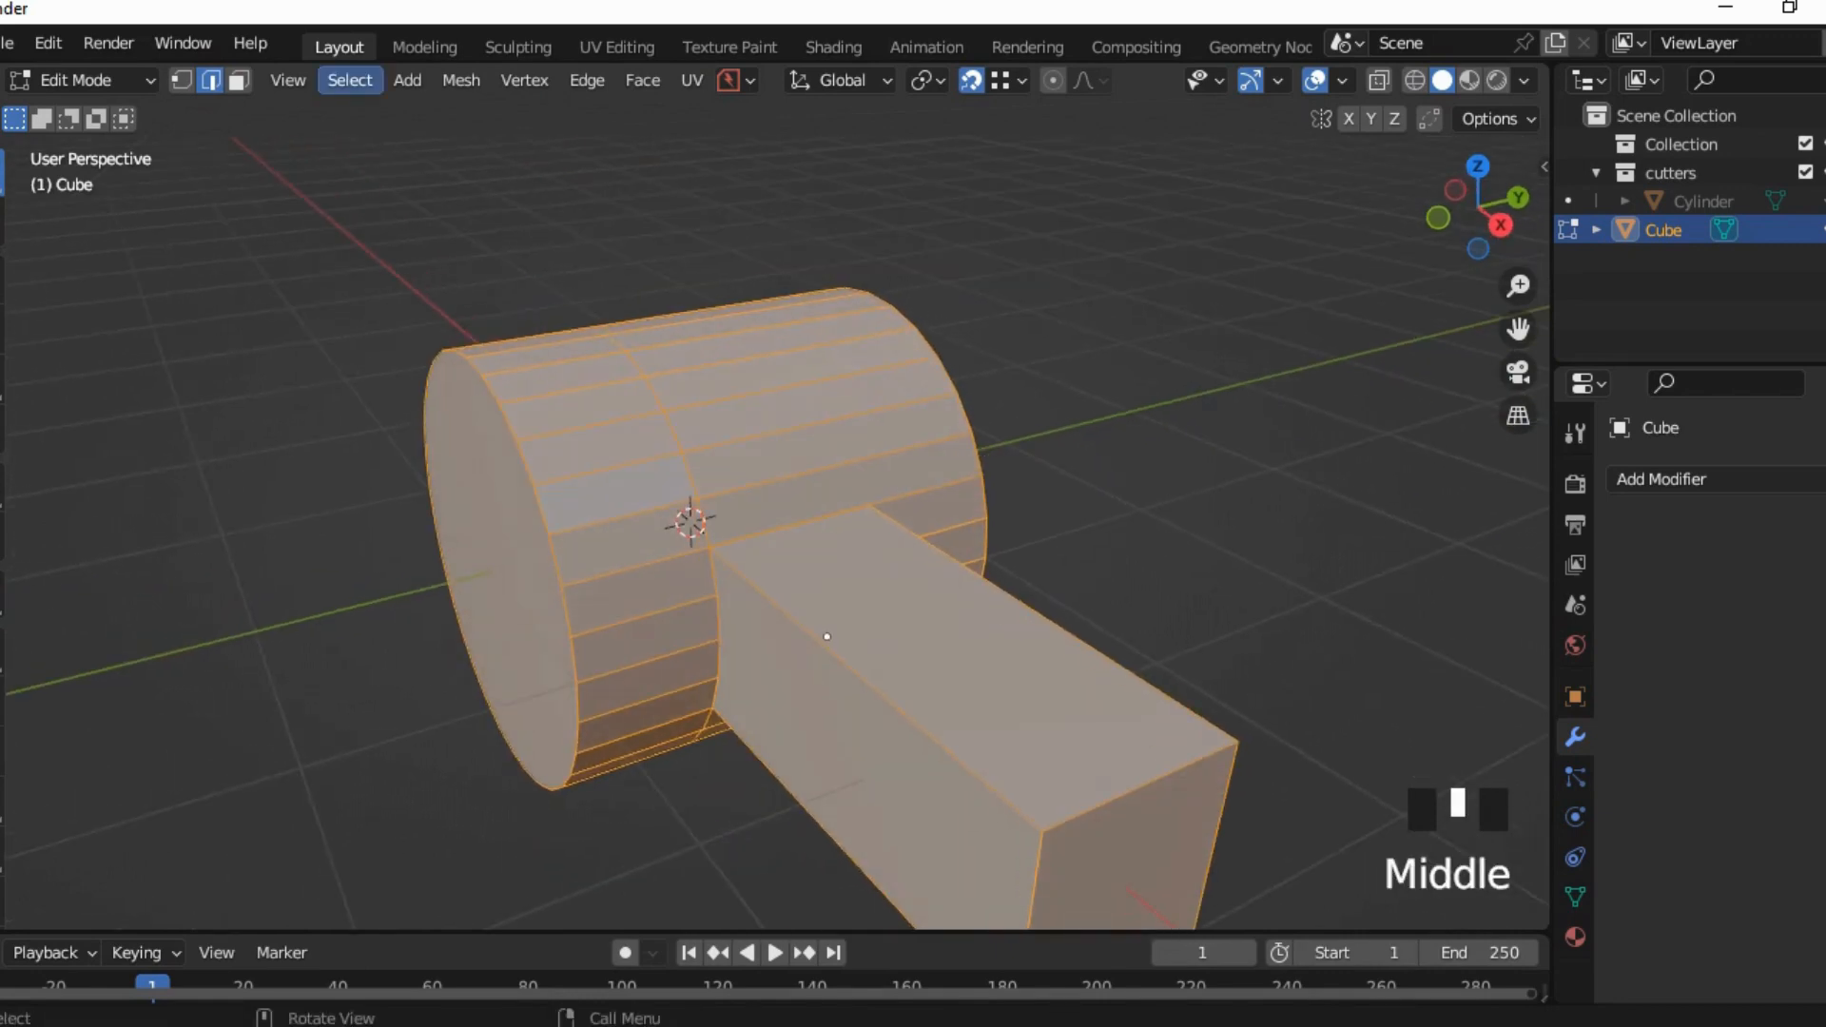
{"action": "left_click", "coordinate": [461, 80]}
{"action": "left_click", "coordinate": [521, 549]}
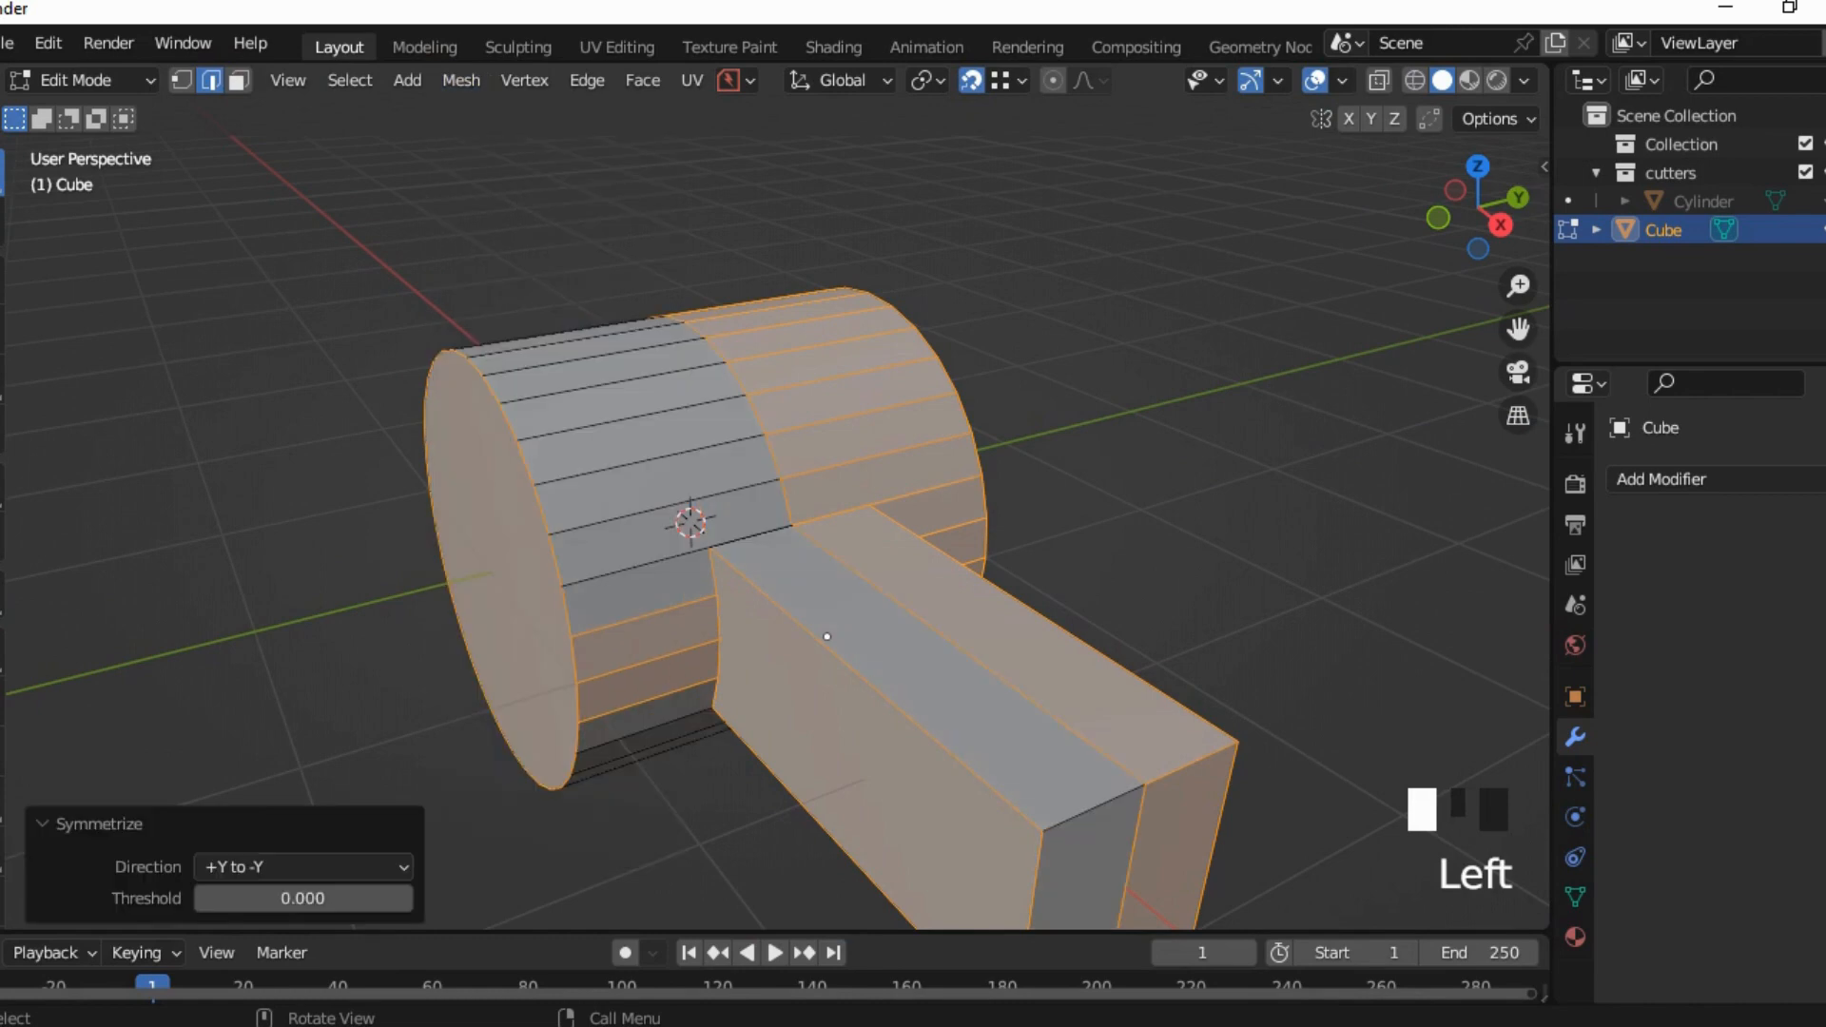
{"action": "middle_click_drag", "start_coordinate": [827, 636], "coordinate": [793, 638]}
{"action": "left_click", "coordinate": [793, 638]}
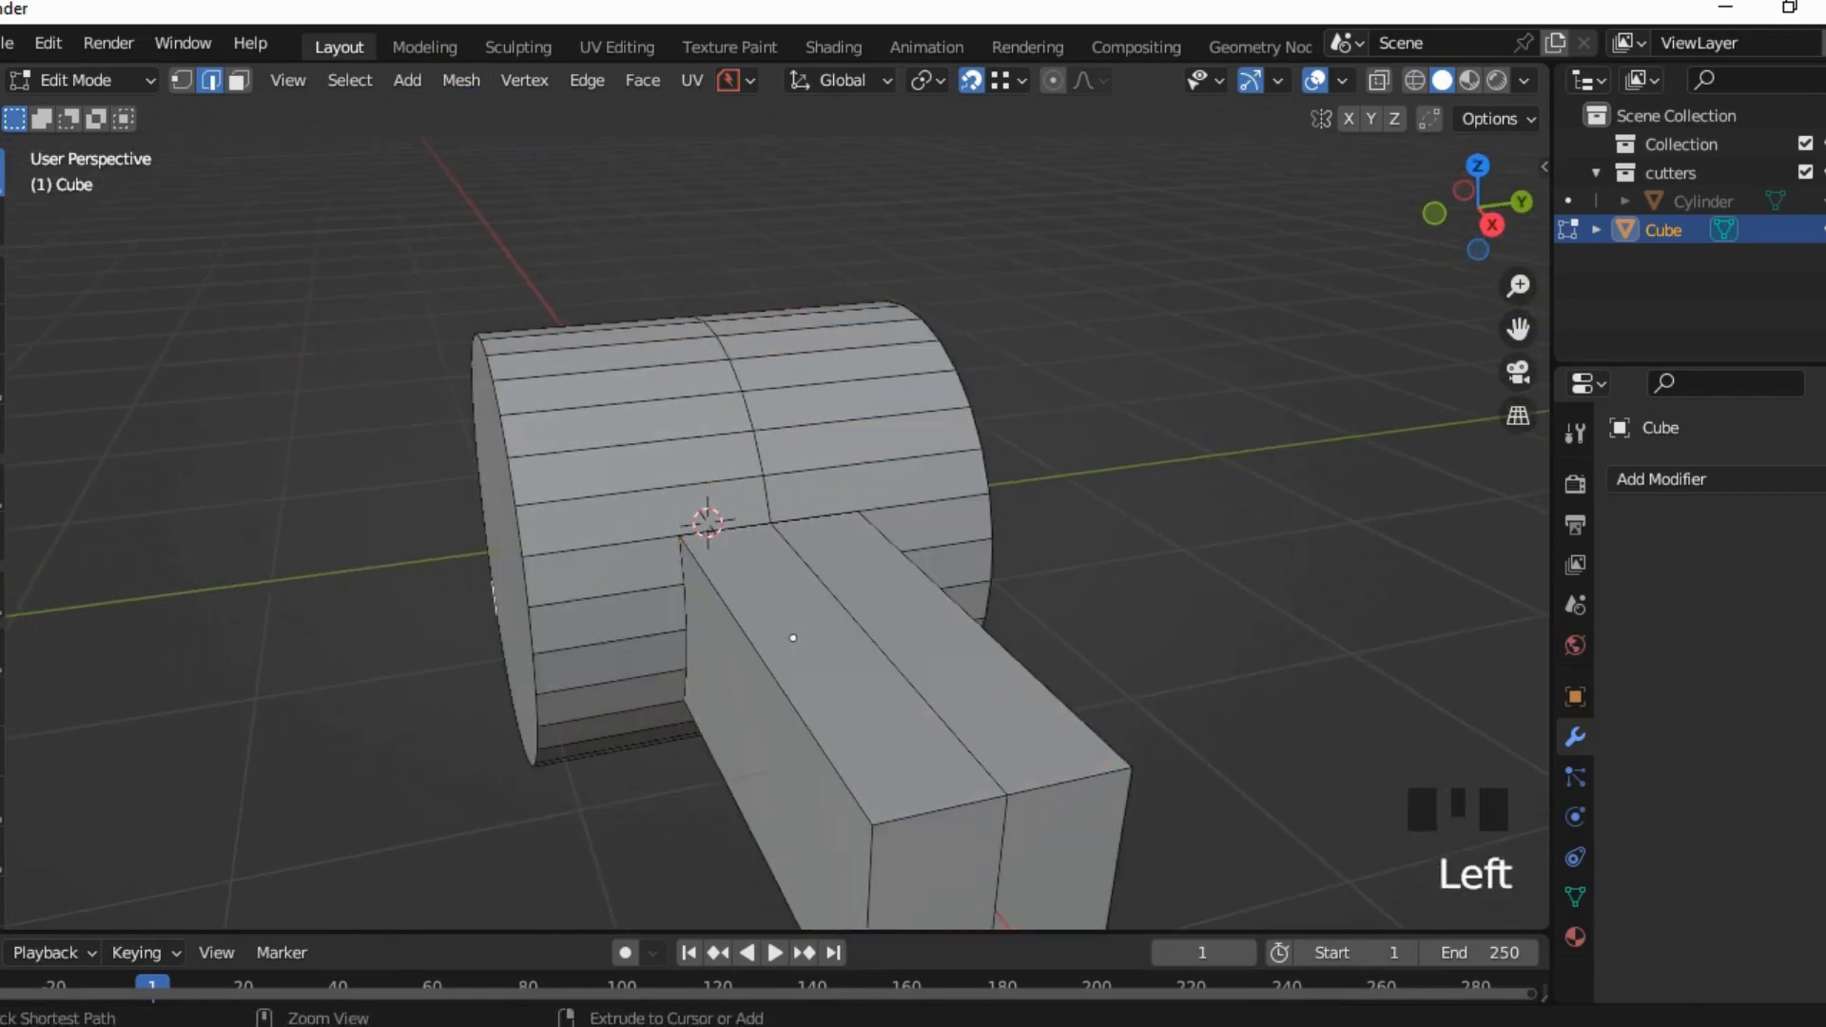
{"action": "key", "text": "ctrl+z"}
{"action": "key", "text": "ctrl+z"}
{"action": "left_click", "coordinate": [793, 638]}
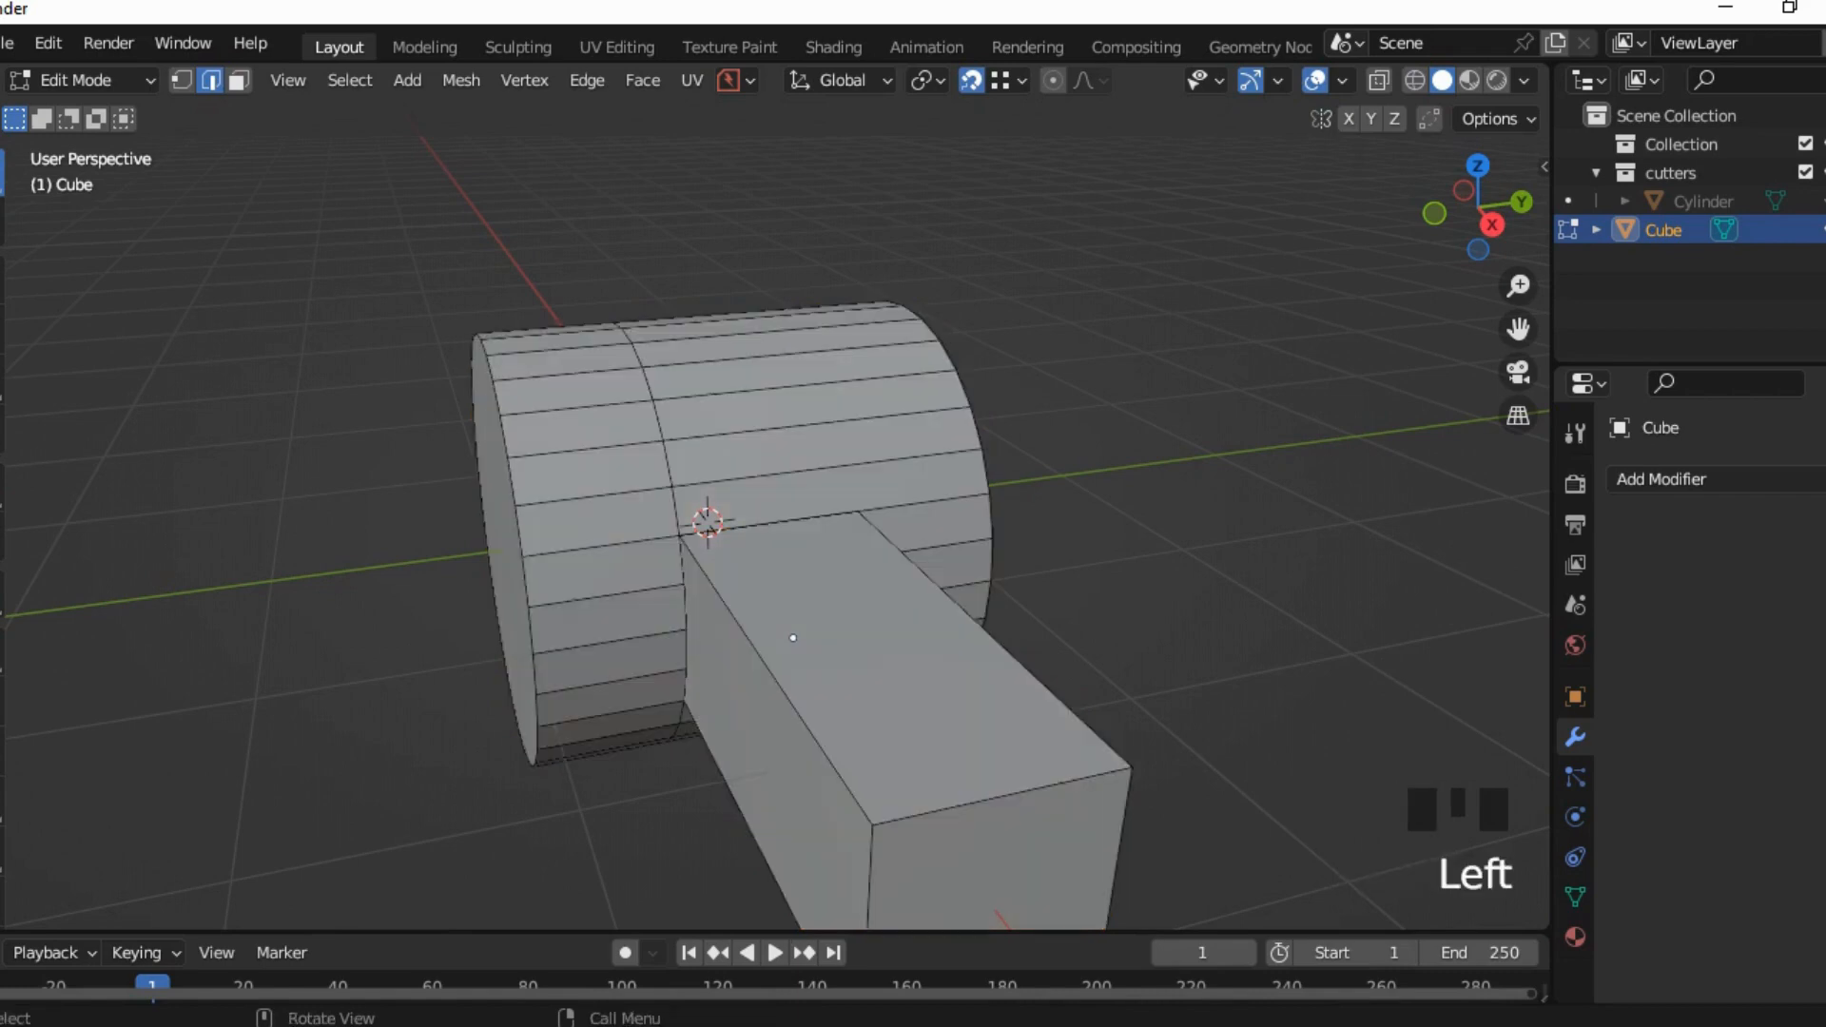
Step: Symmetrize the entire mesh in the -Y to +Y direction and clear the selection
{"action": "key", "text": "a"}
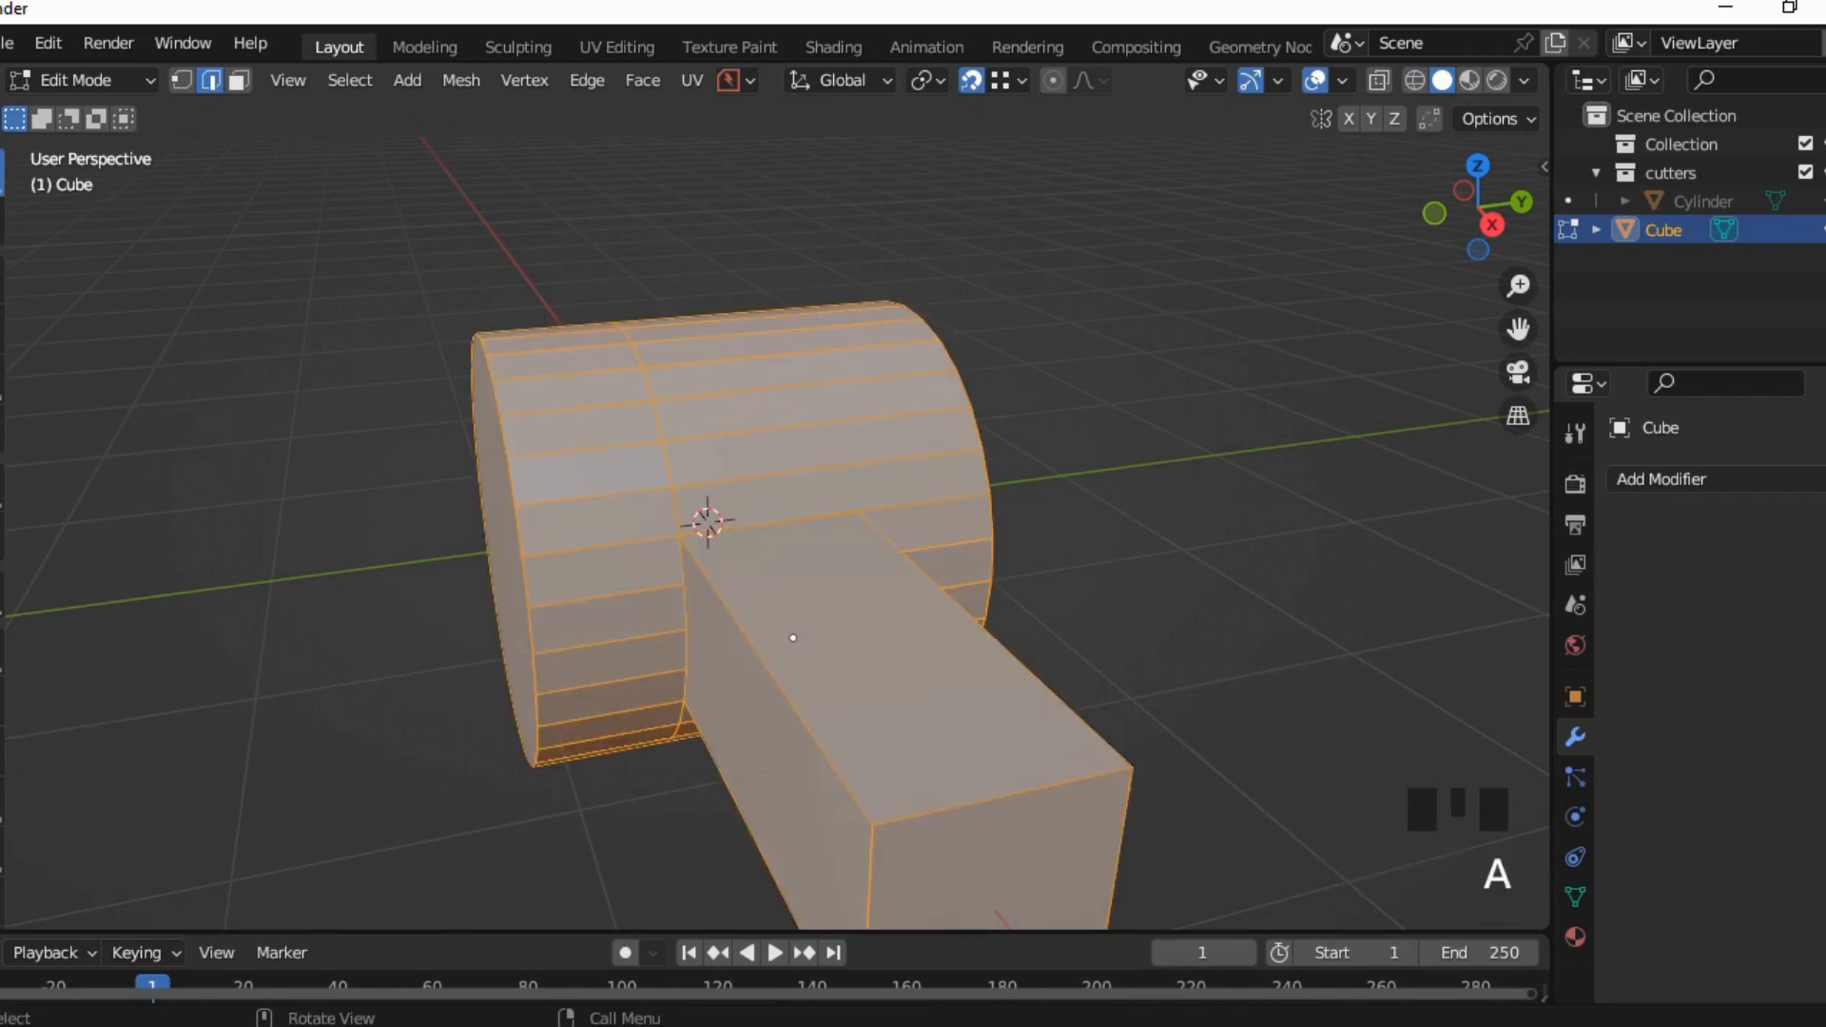
{"action": "left_click", "coordinate": [350, 80]}
{"action": "left_click", "coordinate": [461, 80]}
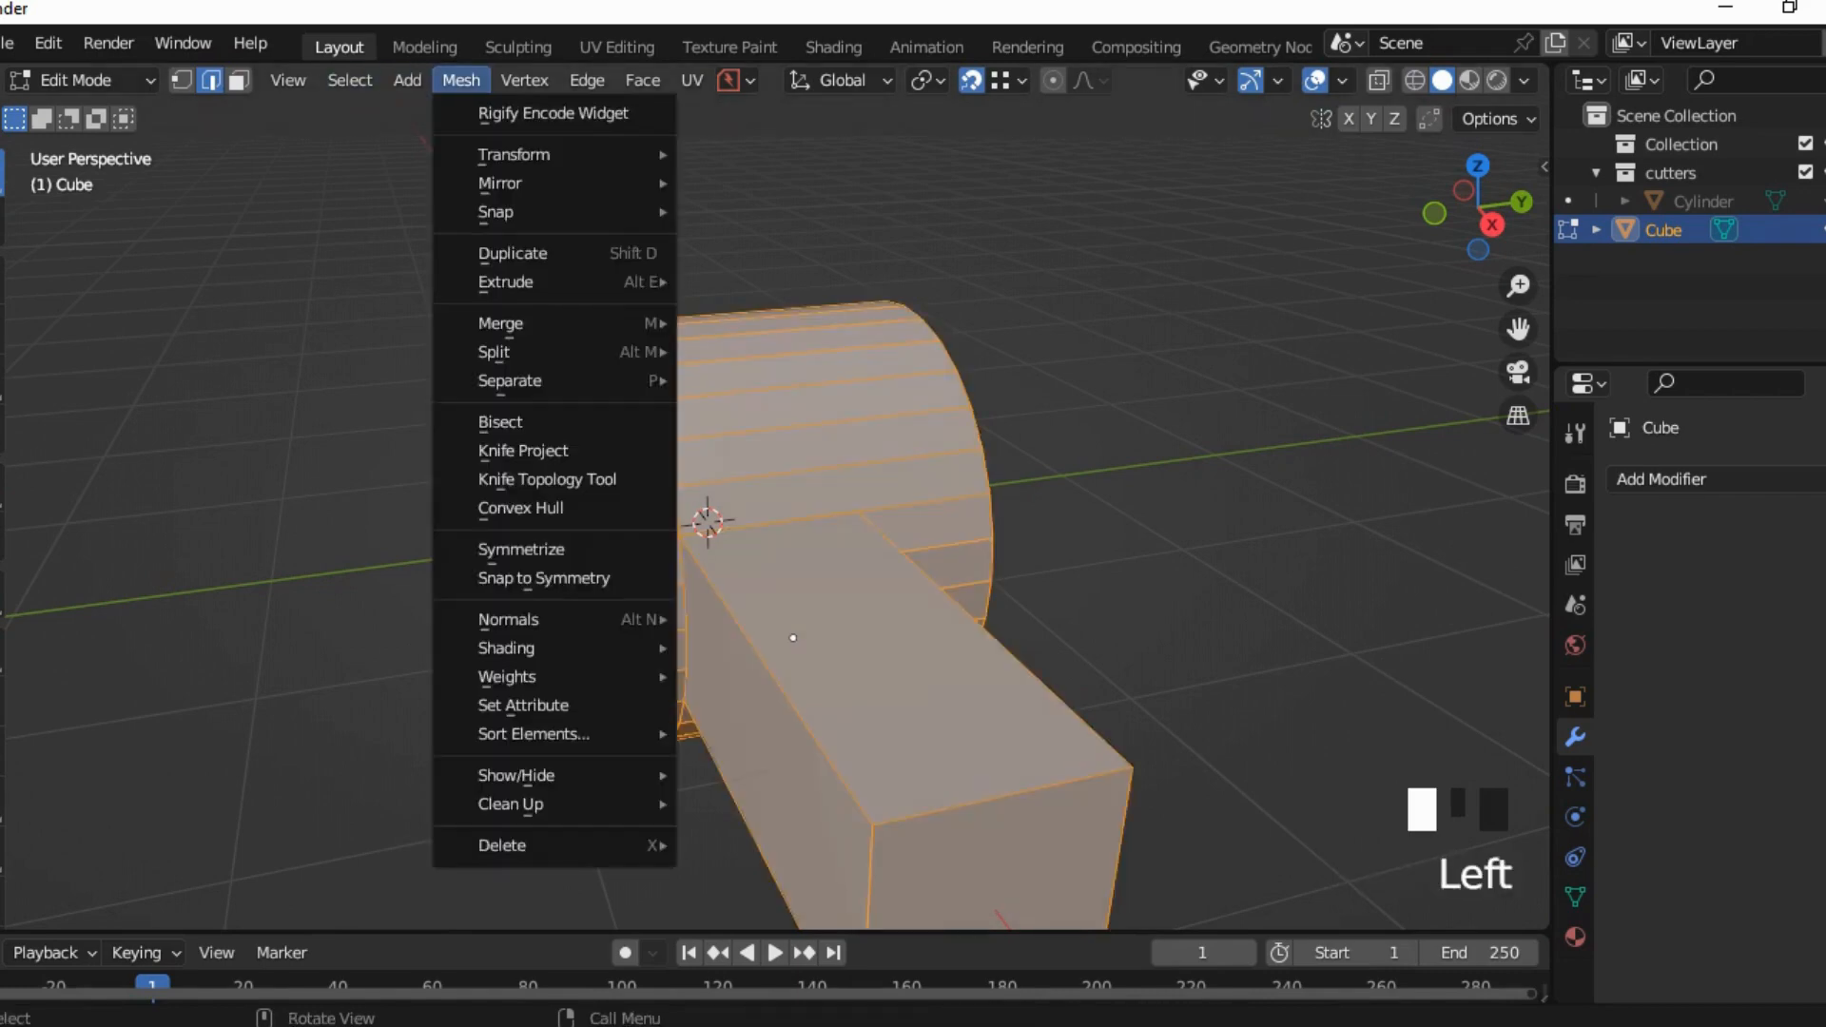
{"action": "left_click", "coordinate": [551, 534]}
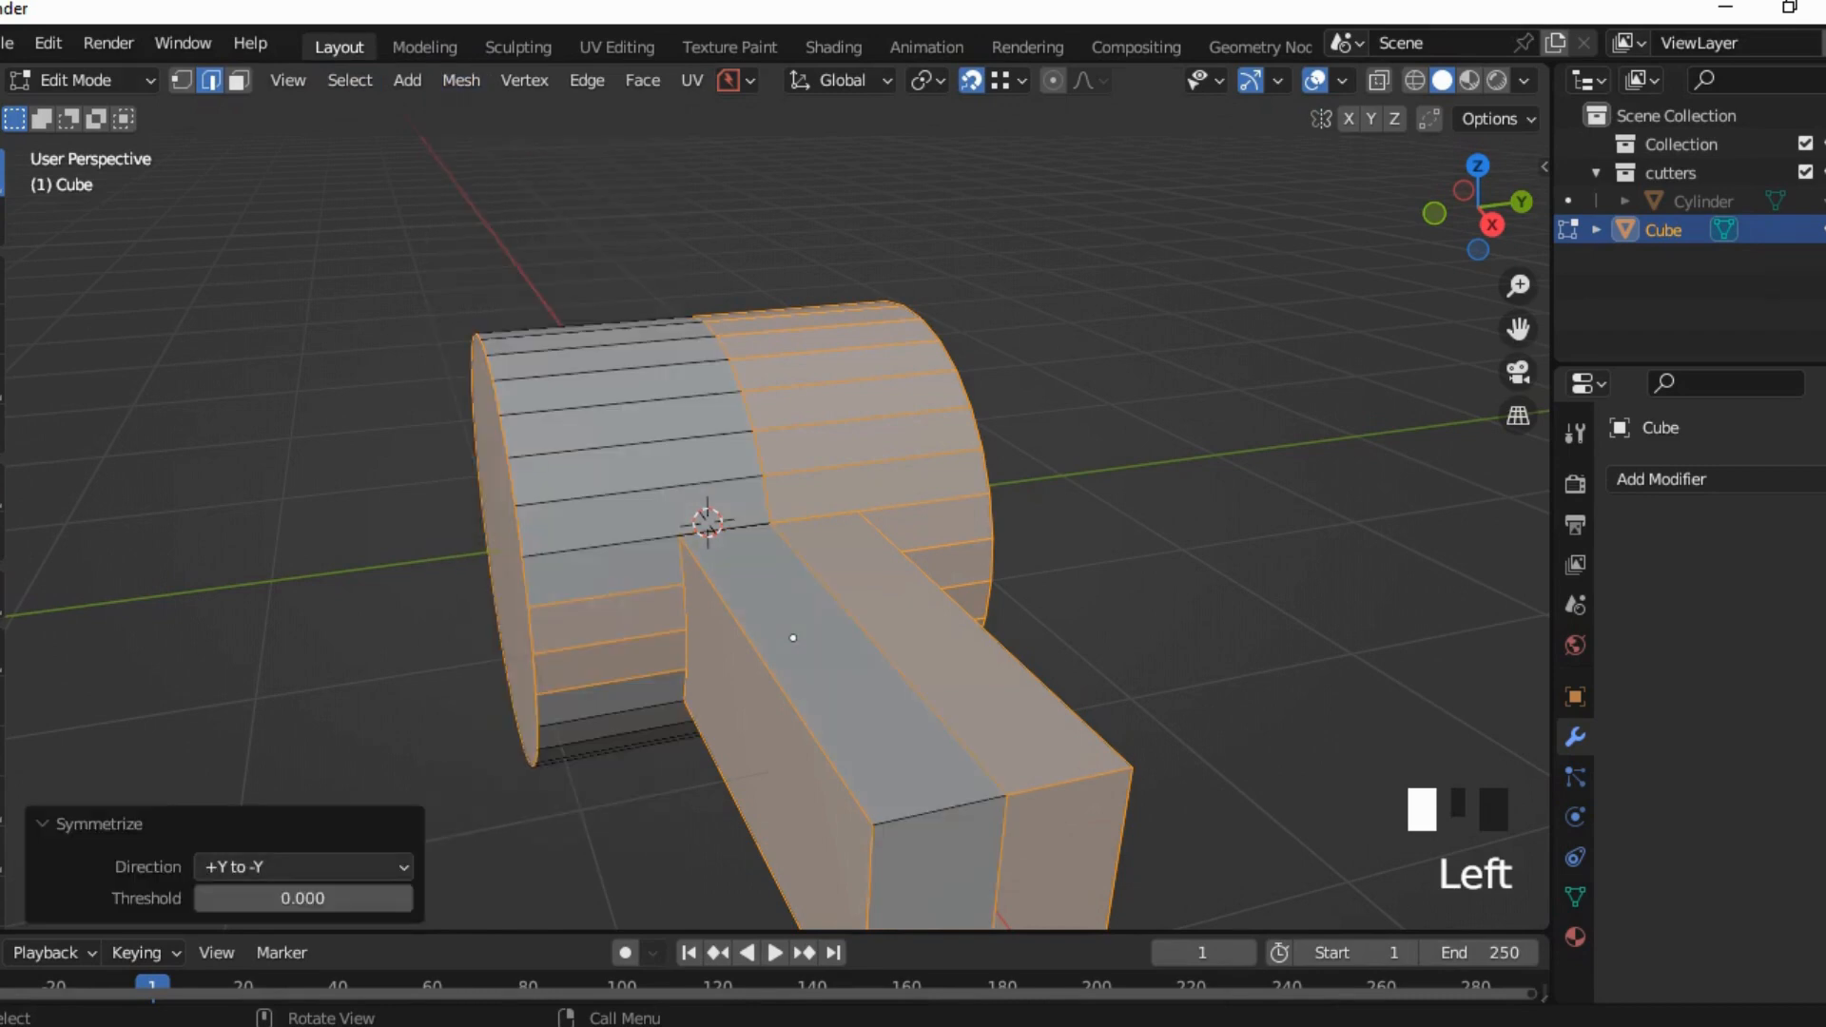
{"action": "left_click", "coordinate": [303, 867]}
{"action": "left_click", "coordinate": [285, 770]}
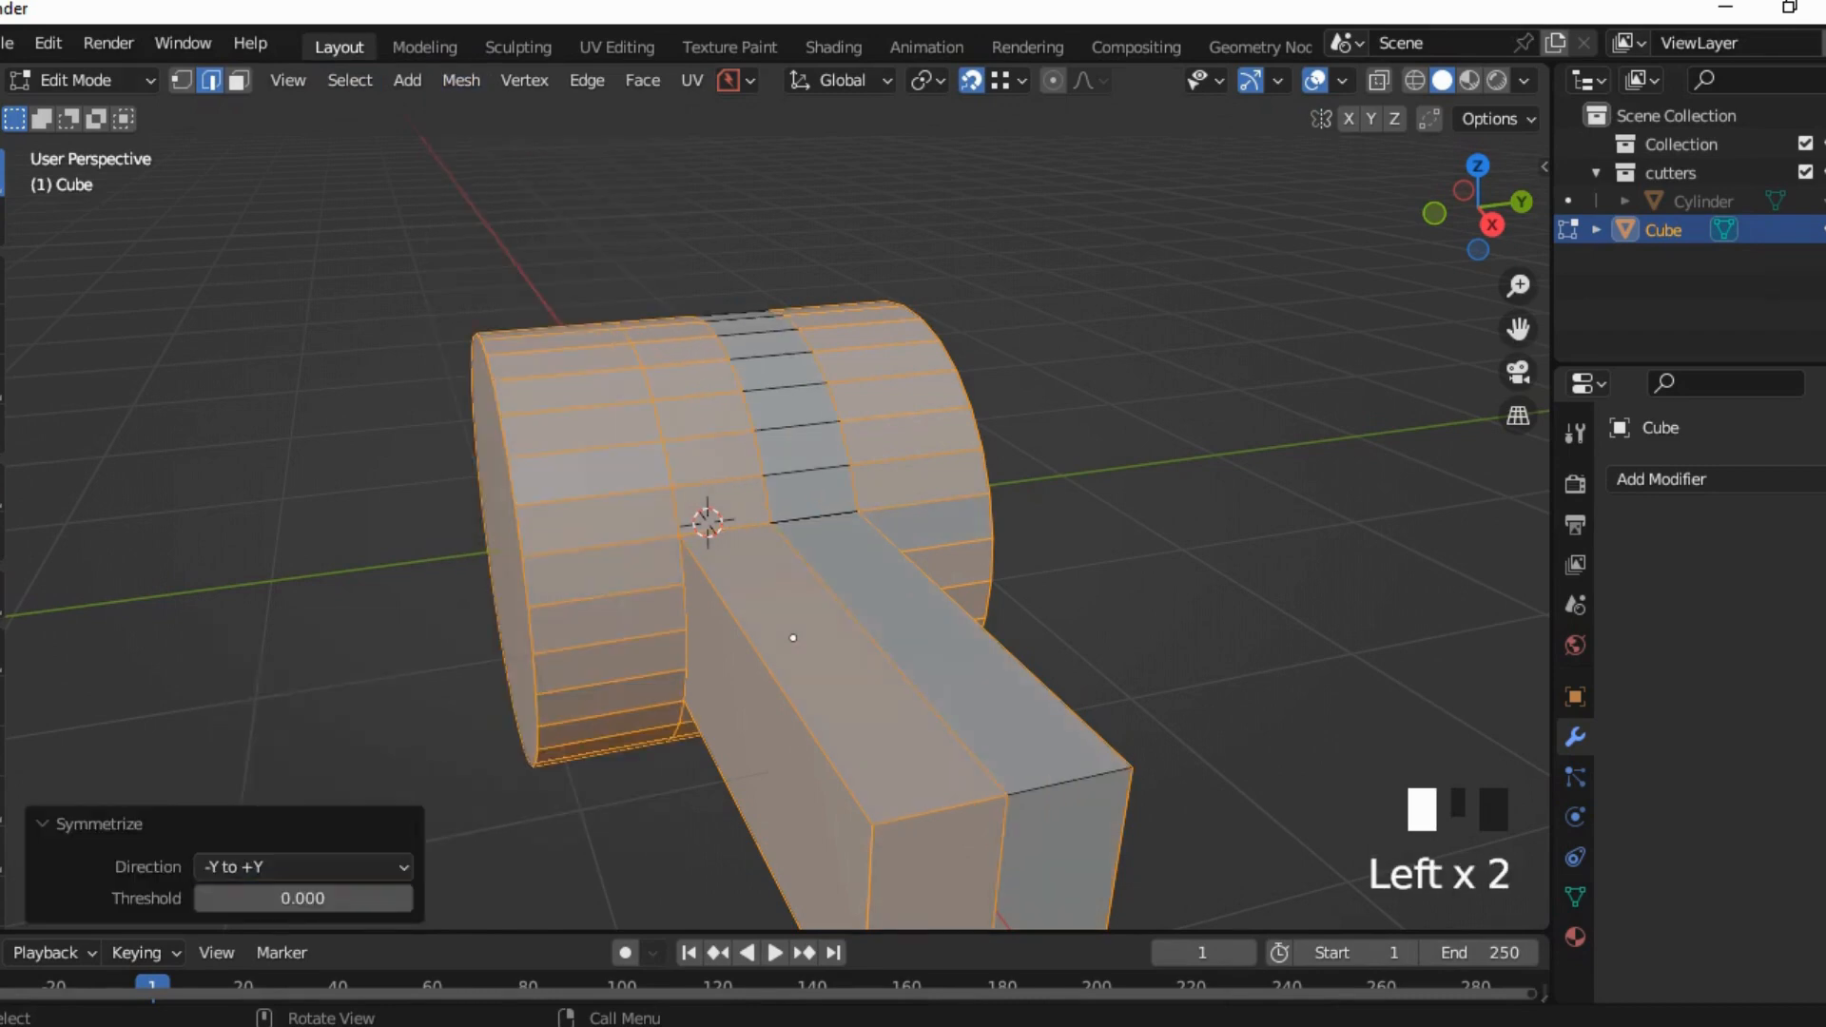
{"action": "middle_click_drag", "start_coordinate": [793, 637], "coordinate": [827, 656]}
{"action": "left_click", "coordinate": [786, 663]}
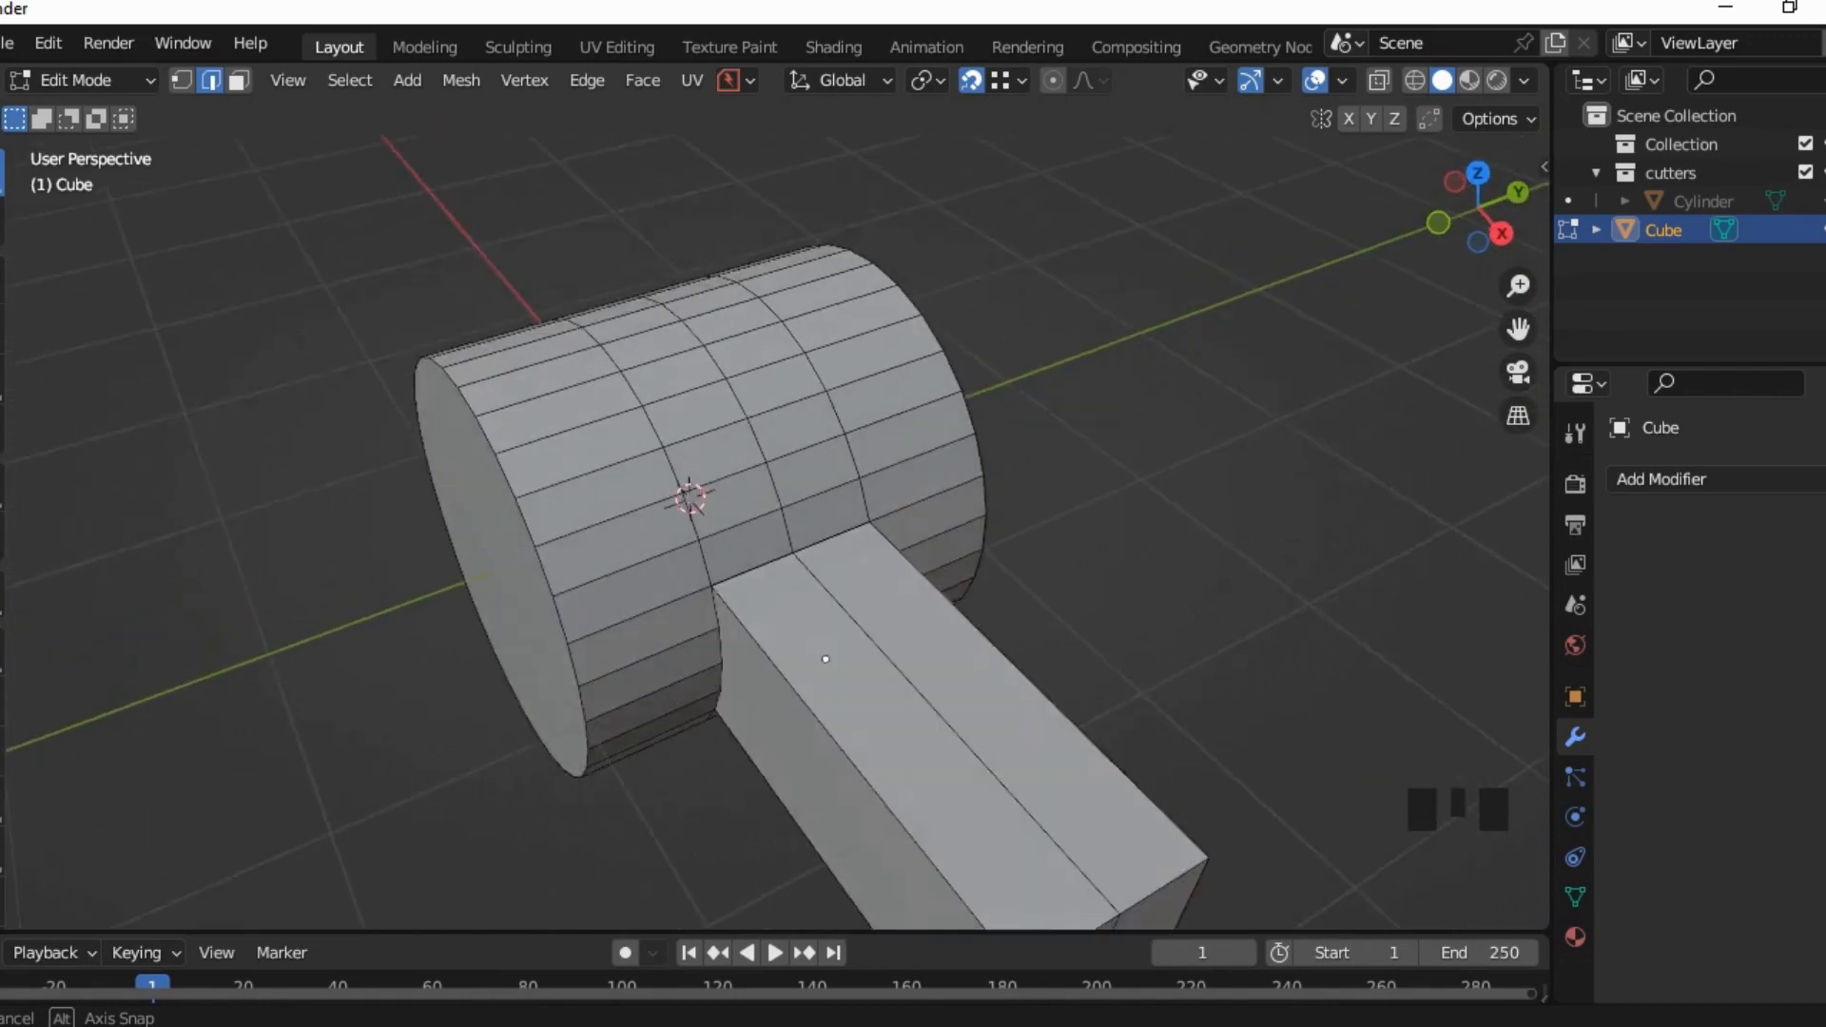
Step: Try a level 1 subdivision on the object in Object Mode, undo it and return to editing the mesh's edges
{"action": "left_click", "coordinate": [81, 81]}
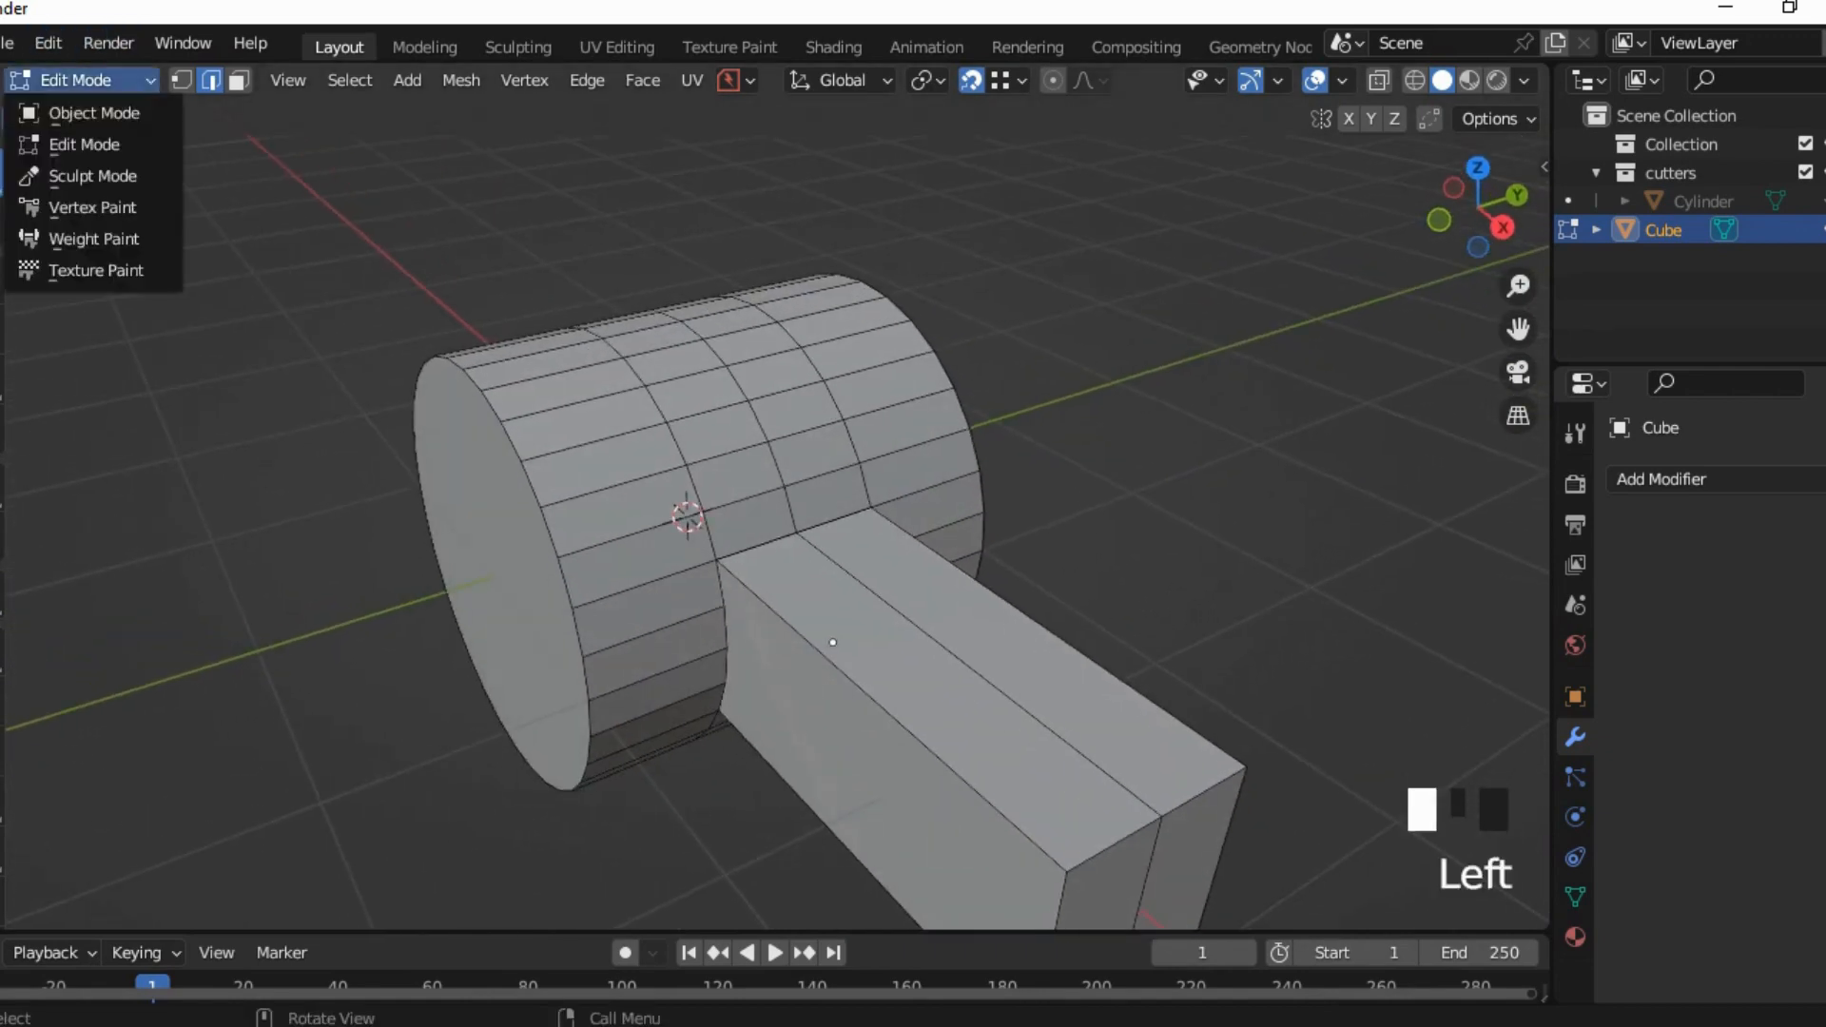
{"action": "left_click", "coordinate": [91, 114]}
{"action": "key", "text": "ctrl+1"}
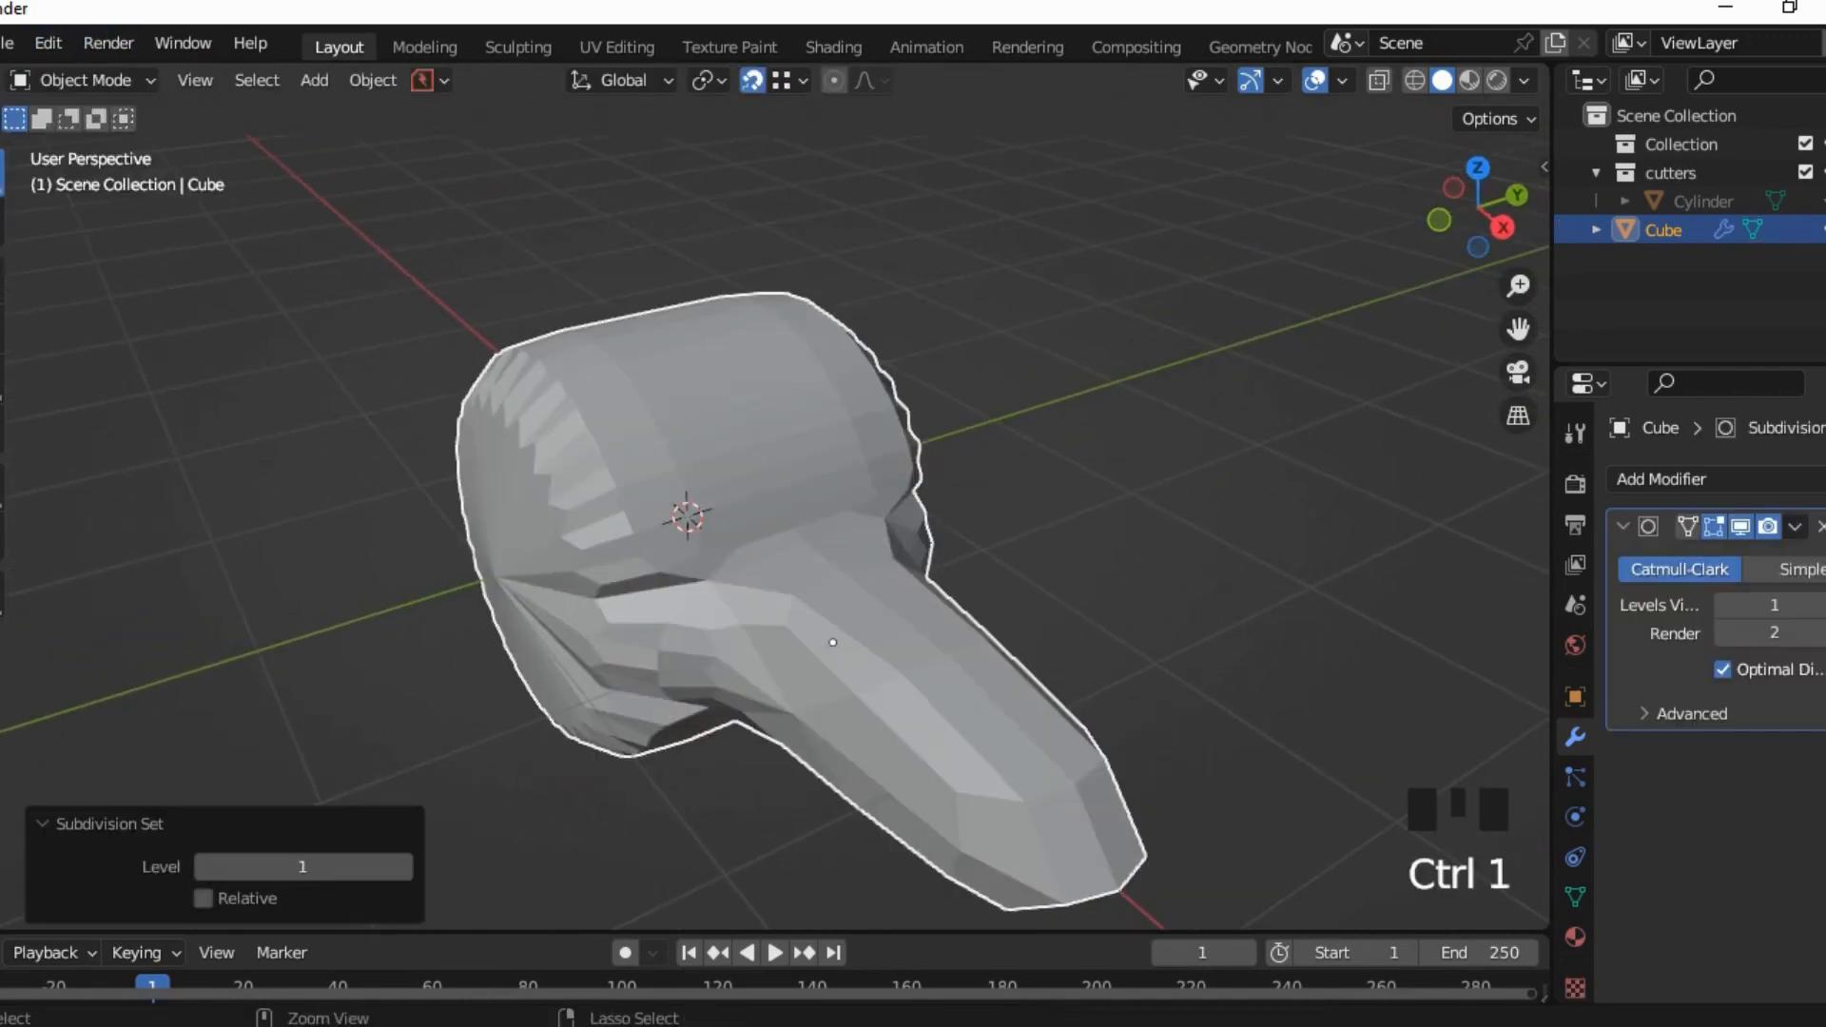
{"action": "middle_click_drag", "start_coordinate": [832, 642], "coordinate": [911, 676]}
{"action": "scroll", "coordinate": [950, 661], "scroll_direction": "up", "scroll_amount": 2}
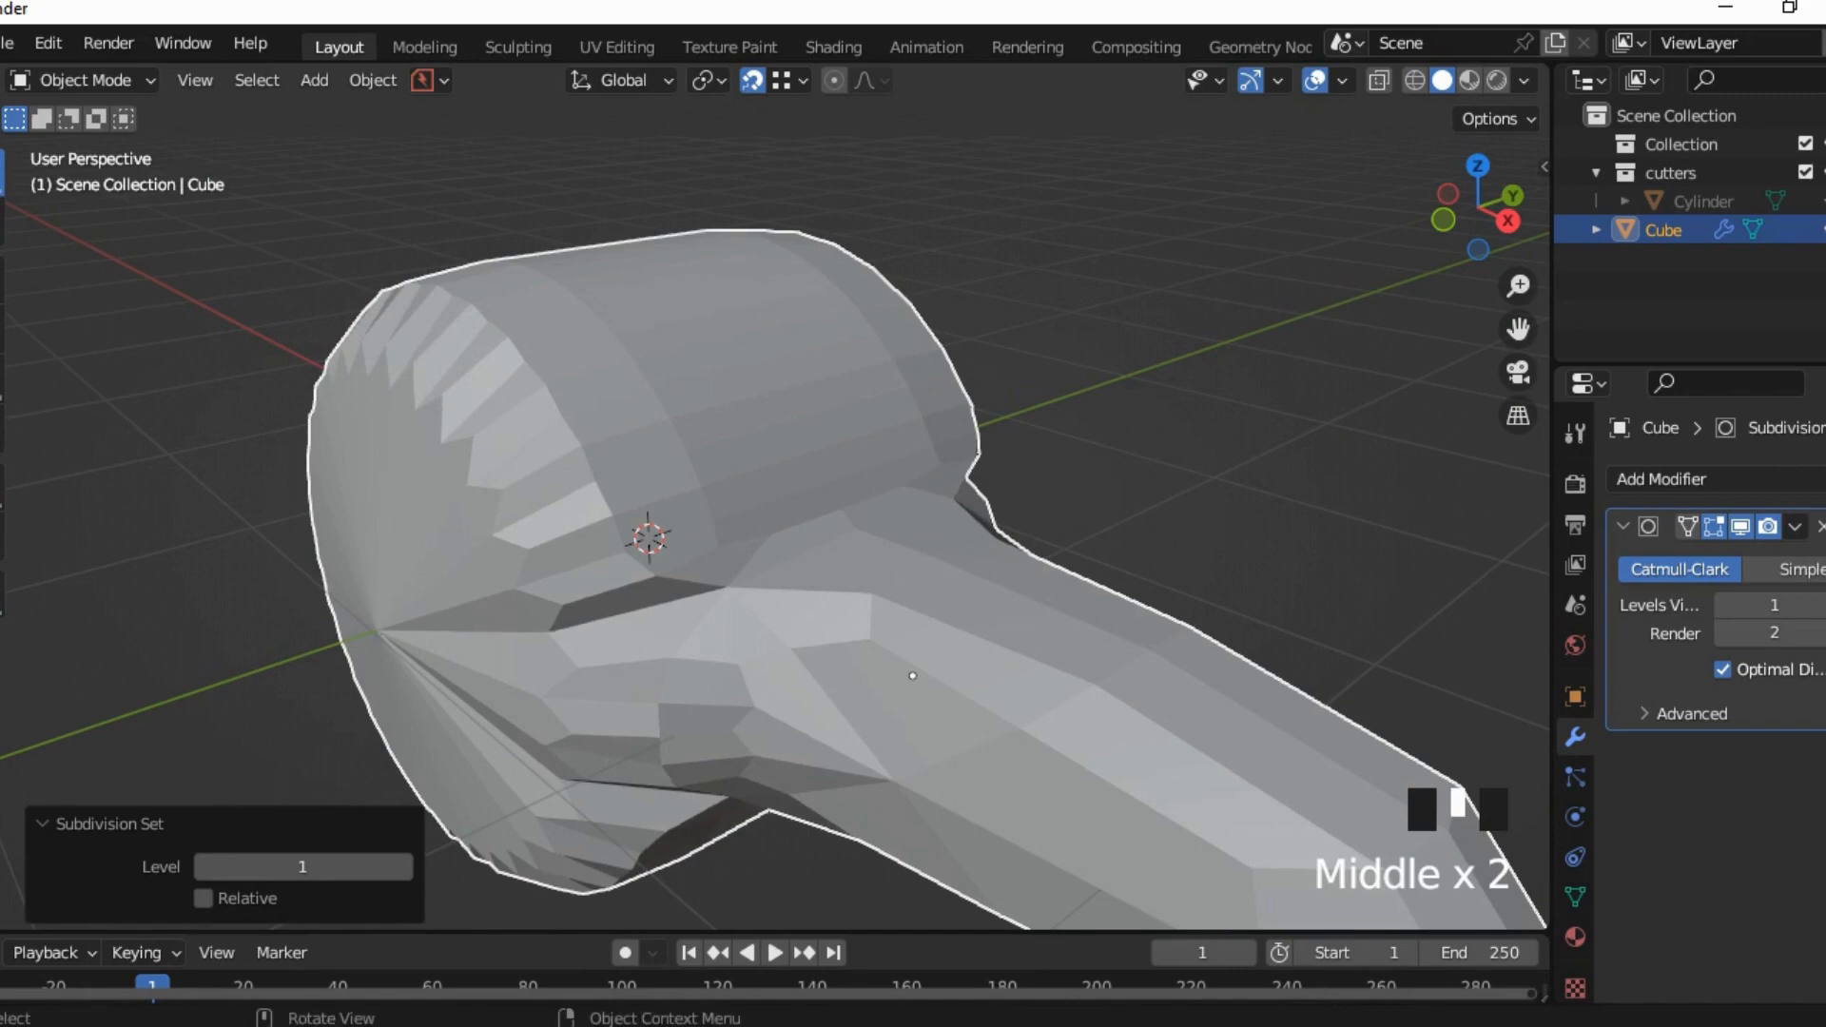
{"action": "left_click", "coordinate": [84, 80]}
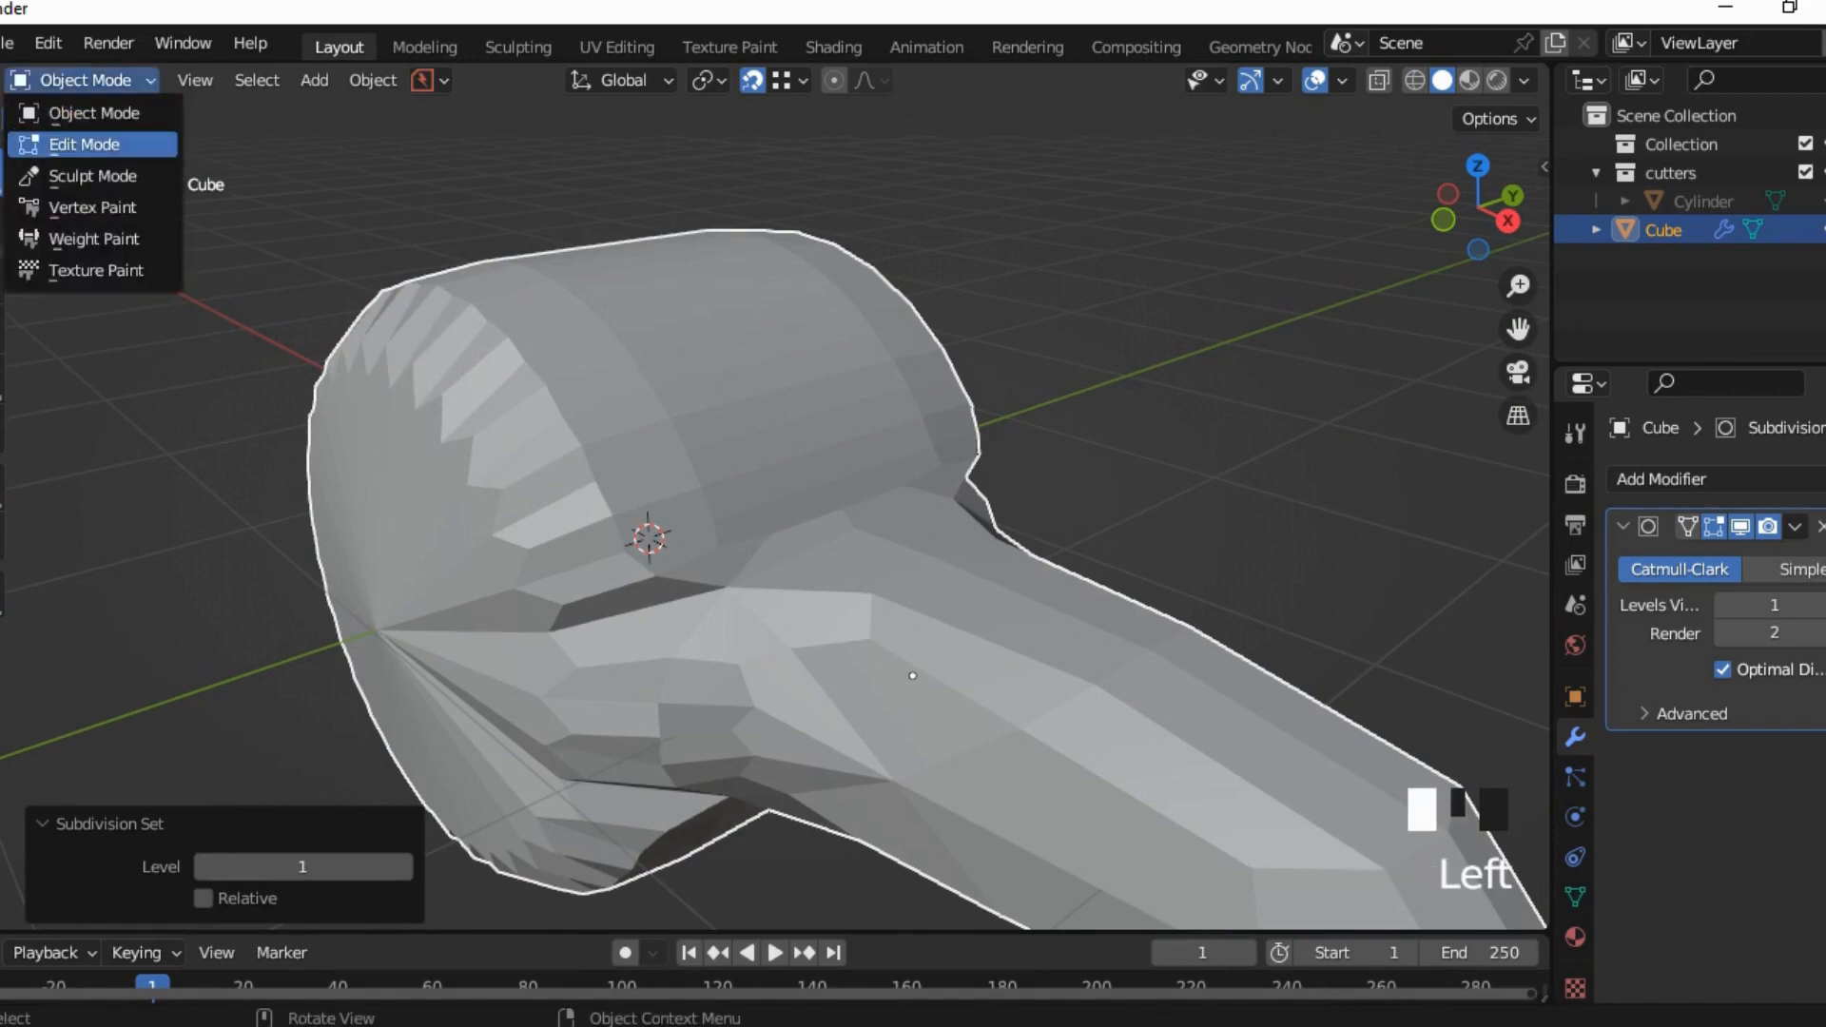
{"action": "left_click", "coordinate": [83, 144]}
{"action": "key", "text": "ctrl+z"}
{"action": "key", "text": "ctrl+z"}
{"action": "key", "text": "ctrl+z"}
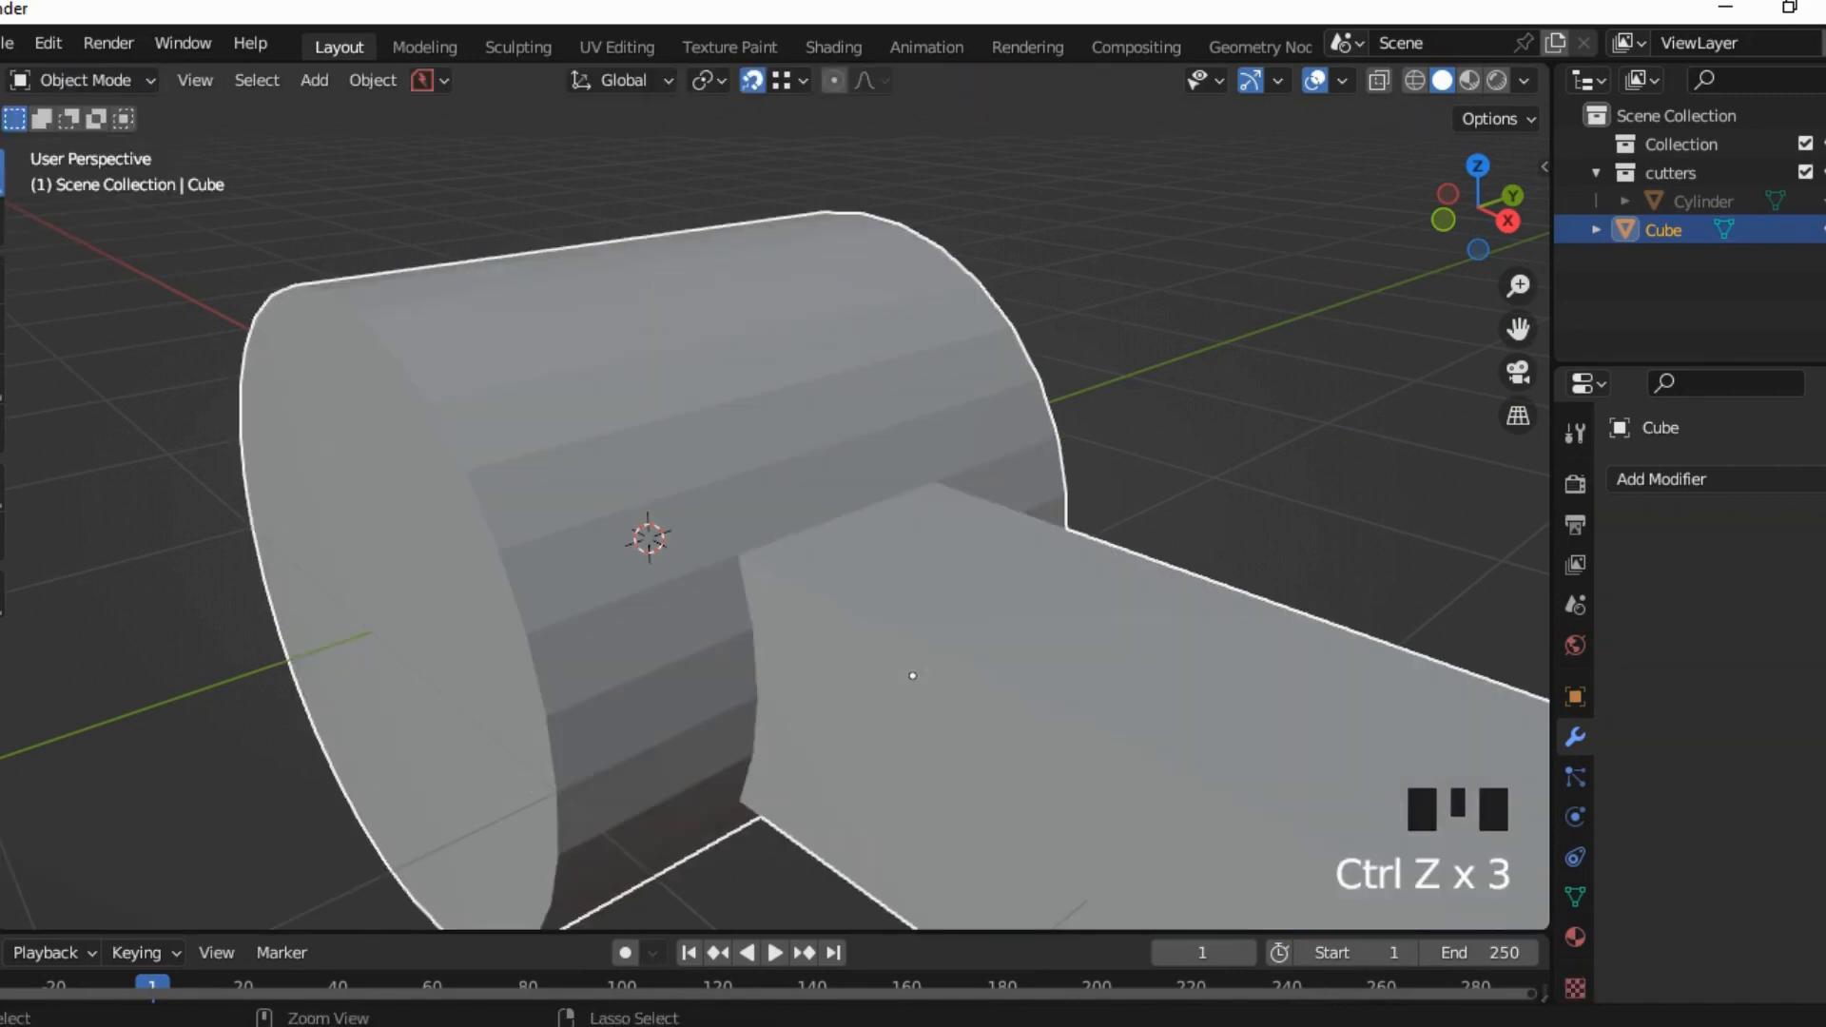
{"action": "key", "text": "Tab"}
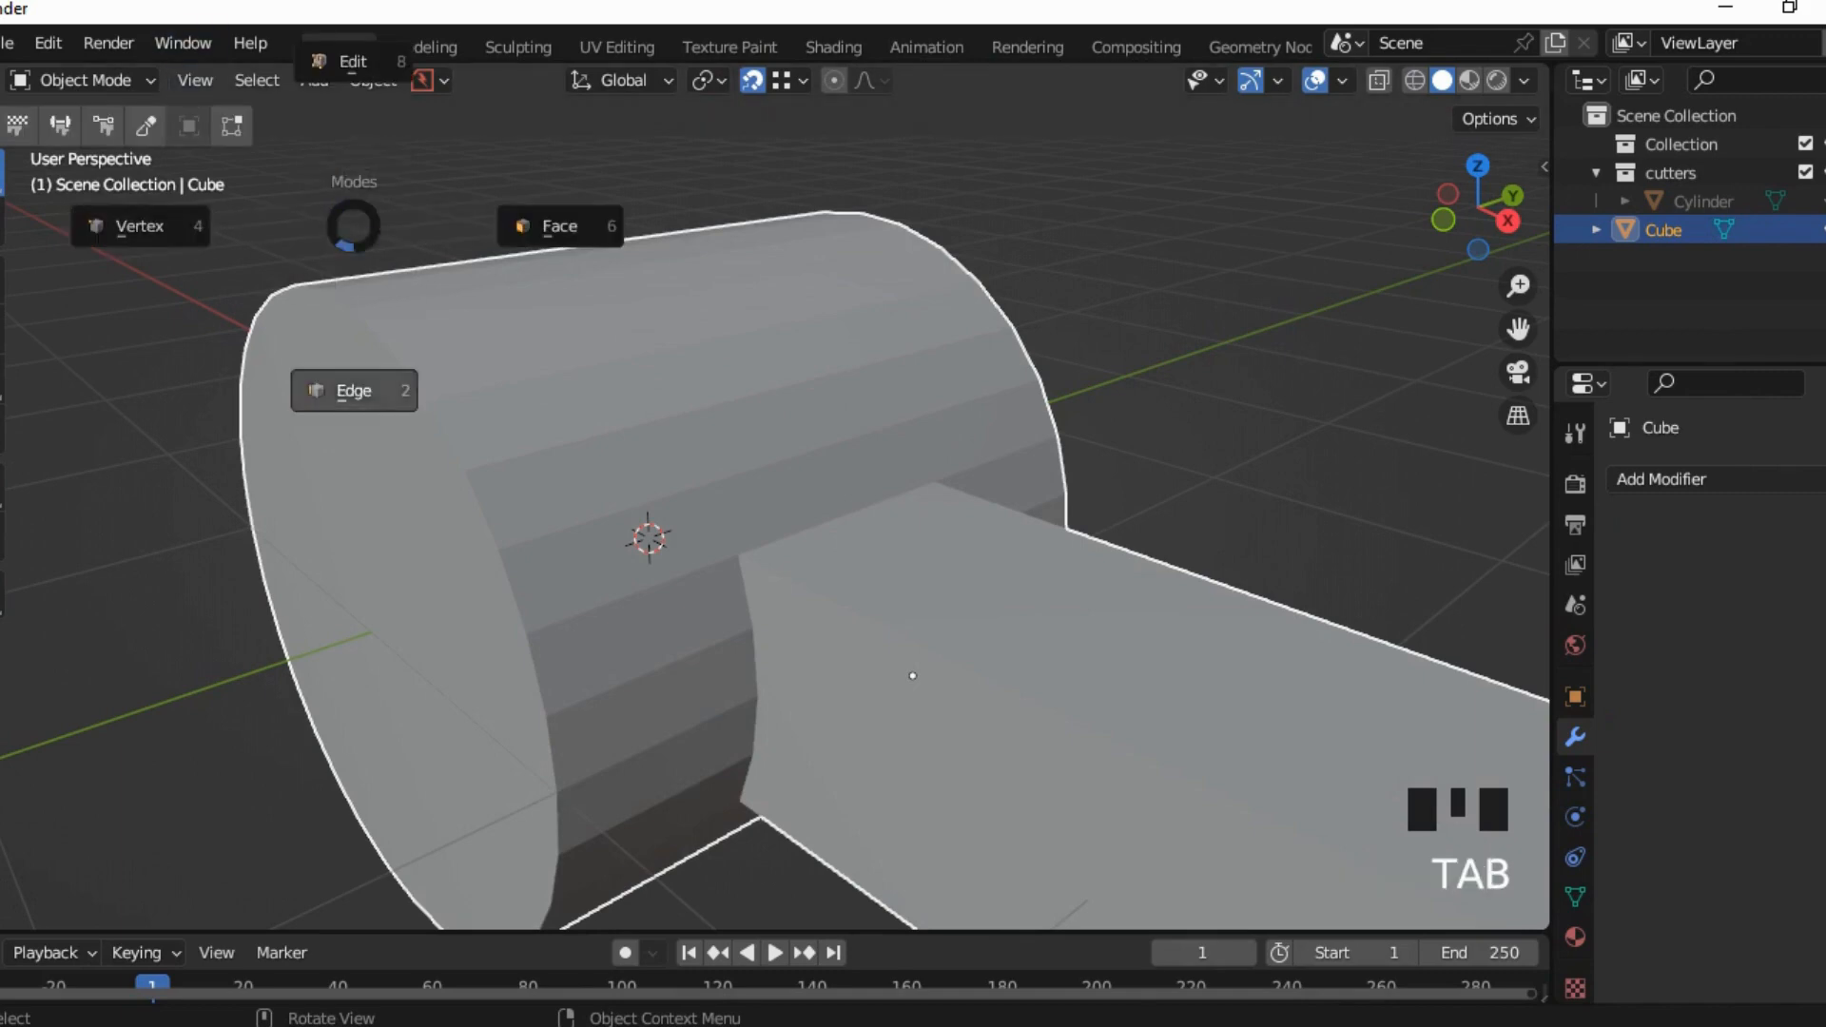
Step: Try to add three horizontal loop cuts slid upward across the bar's end face, and undo them
{"action": "middle_click_drag", "start_coordinate": [912, 675], "coordinate": [760, 542]}
{"action": "scroll", "coordinate": [827, 628], "scroll_direction": "up", "scroll_amount": 2}
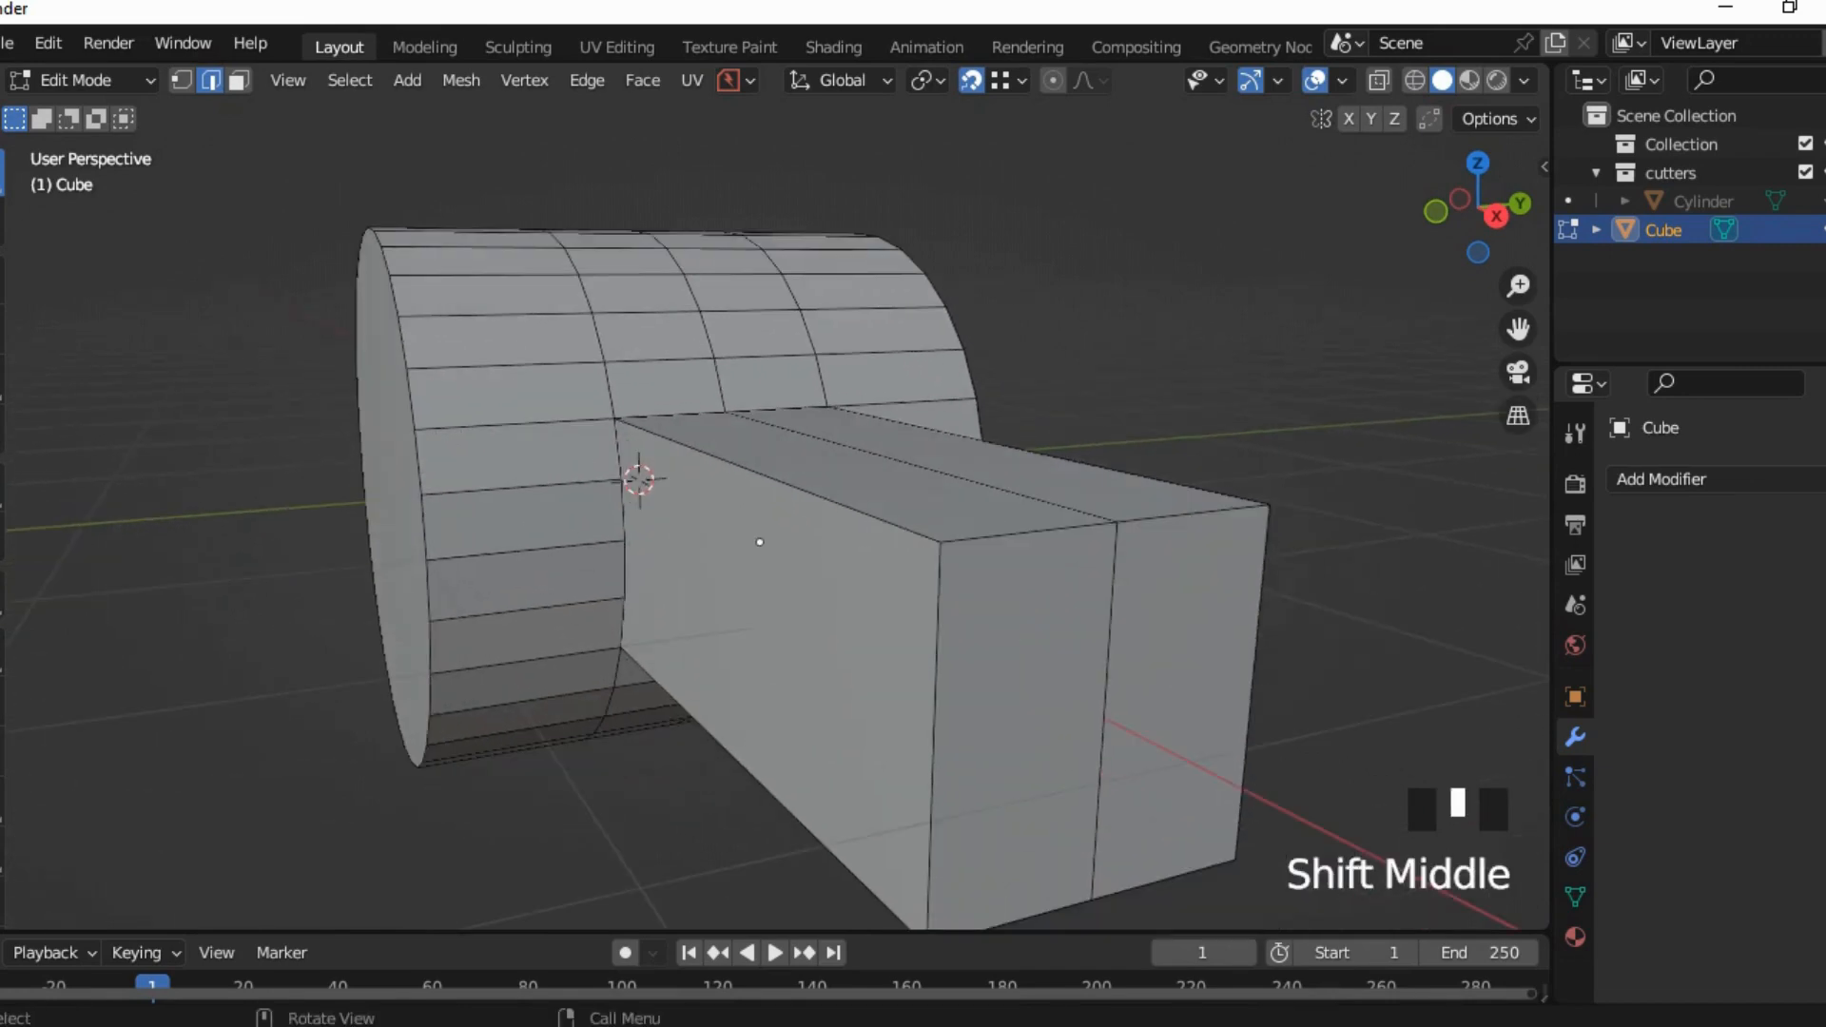
{"action": "key", "text": "ctrl+r"}
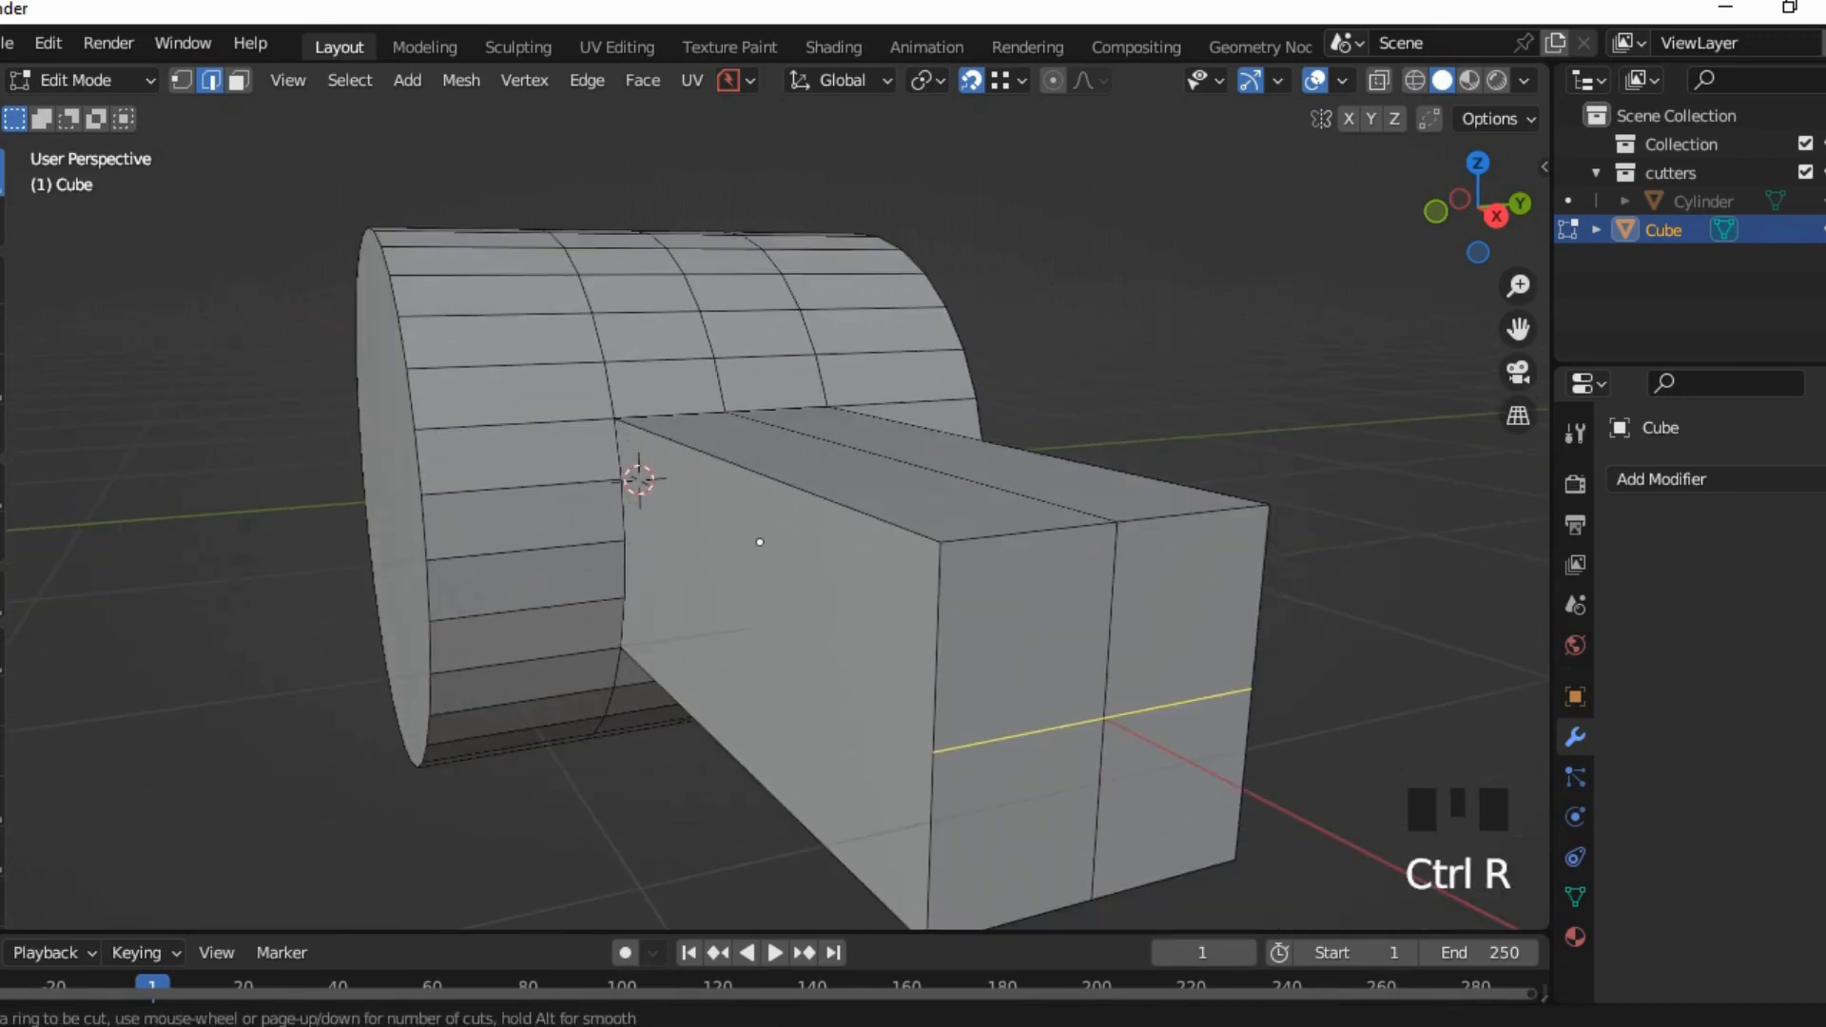
{"action": "scroll", "coordinate": [1153, 649], "scroll_direction": "up", "scroll_amount": 3}
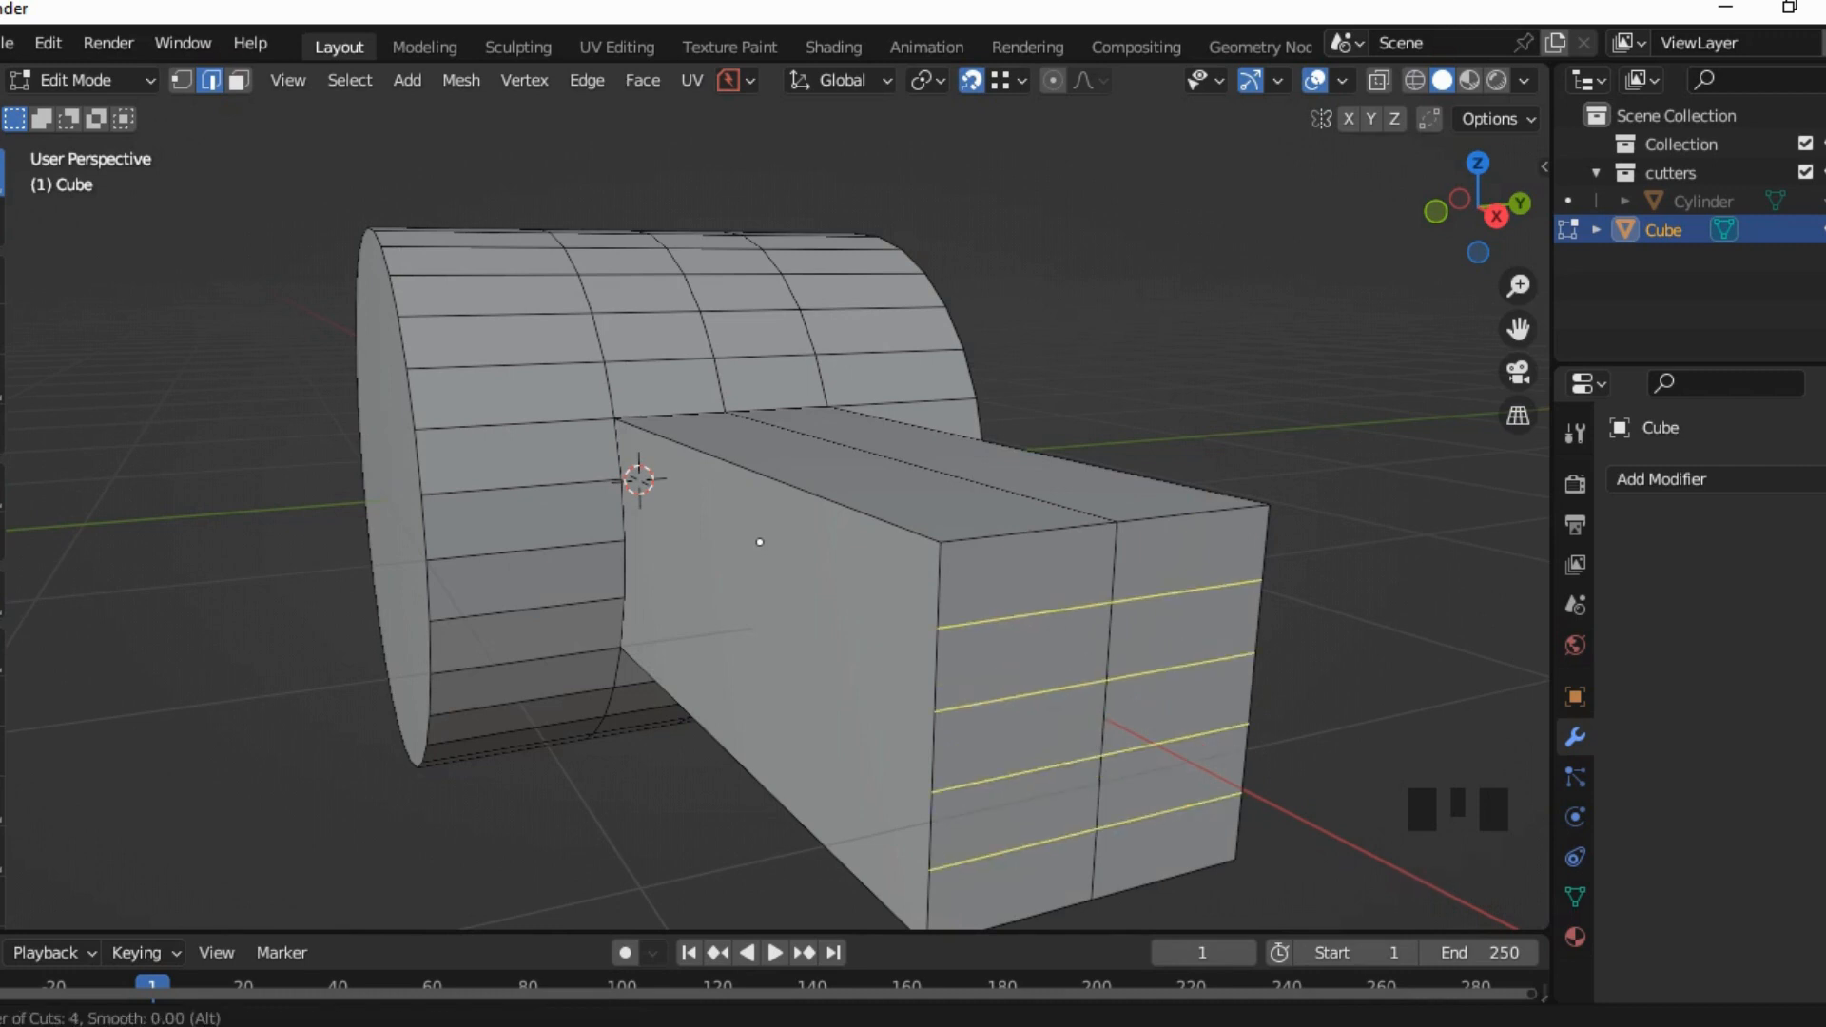
{"action": "scroll", "coordinate": [1153, 648], "scroll_direction": "down", "scroll_amount": 1}
{"action": "left_click", "coordinate": [1153, 648]}
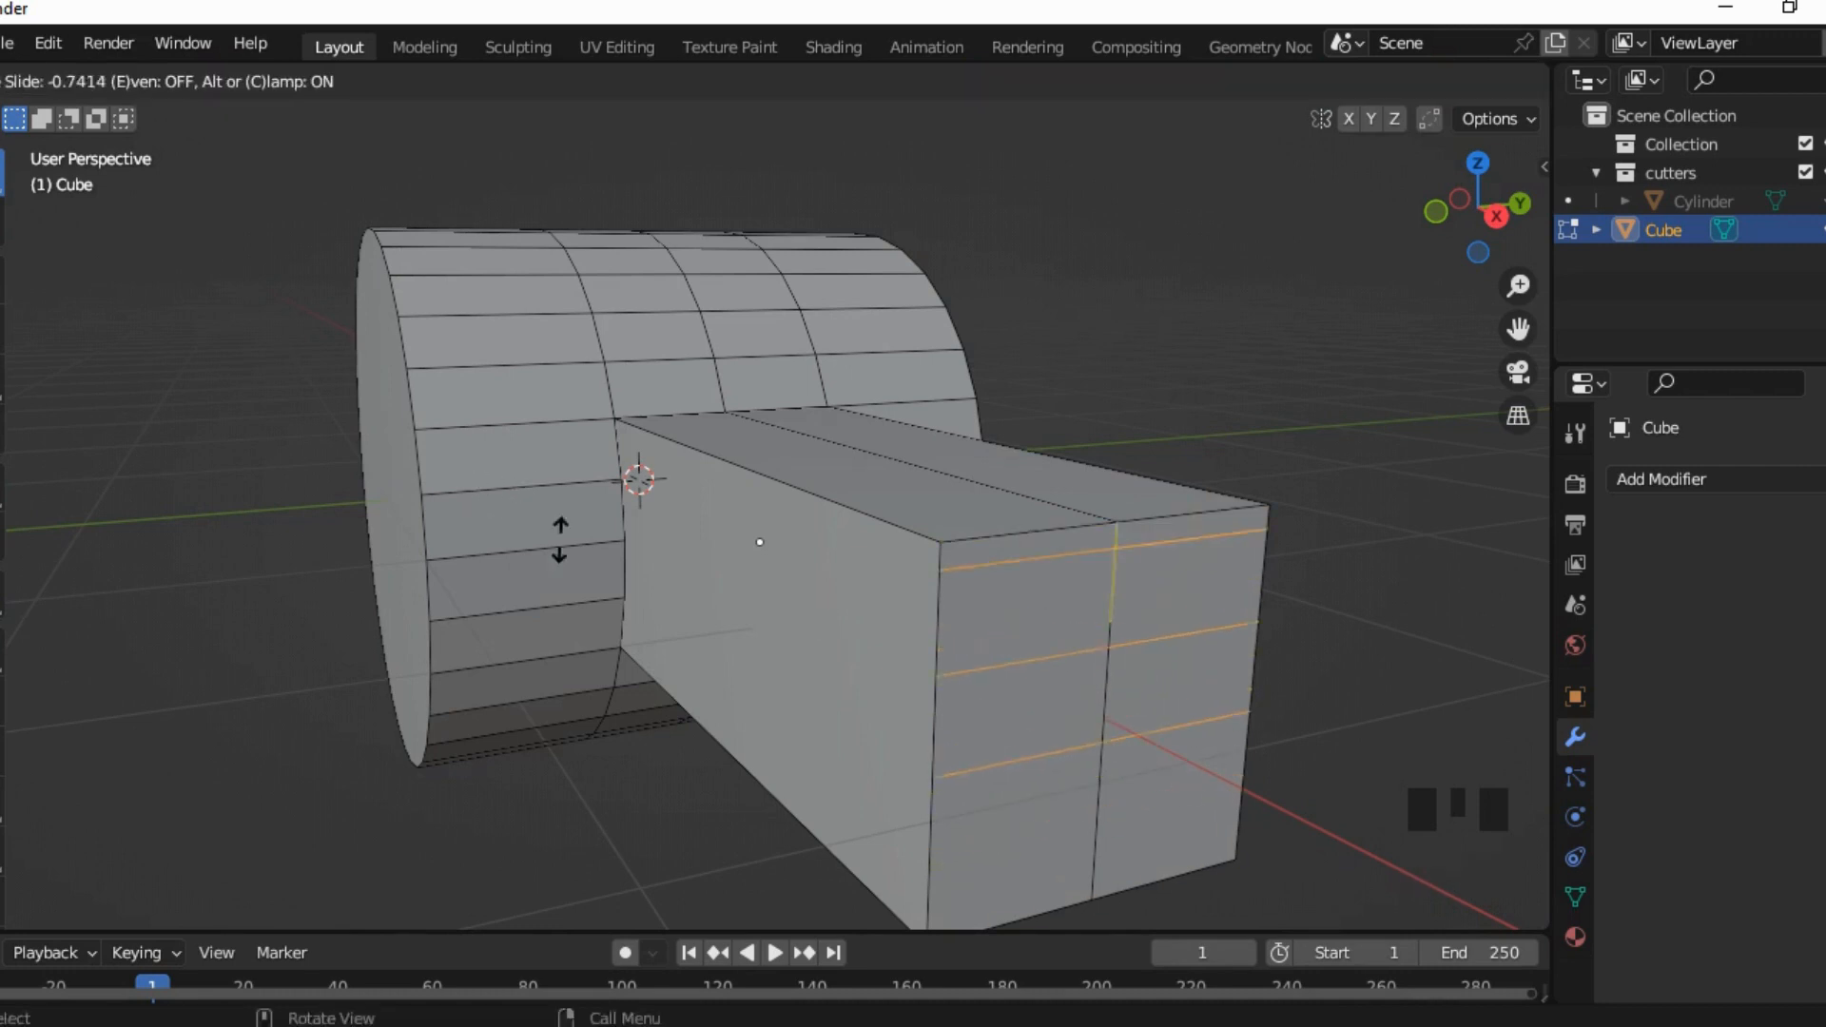
{"action": "left_click", "coordinate": [606, 595]}
{"action": "key", "text": "ctrl+z"}
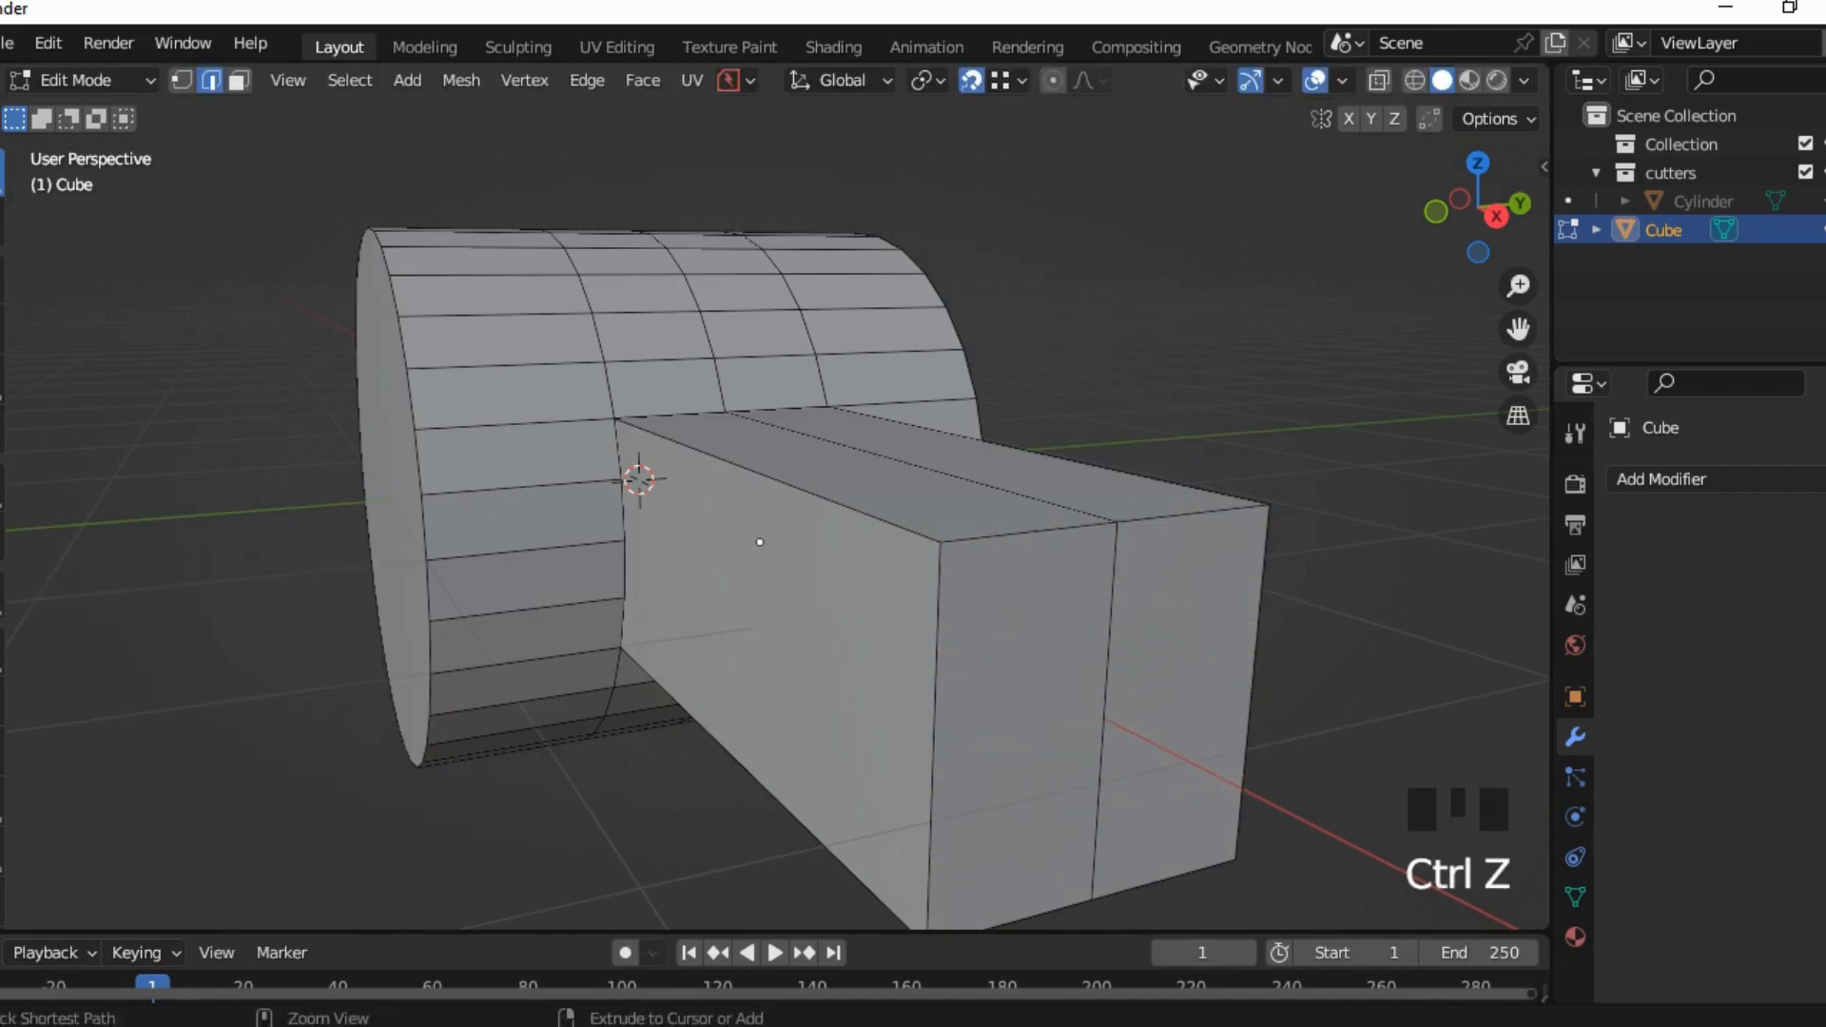
Step: Add three evenly spaced horizontal loop cuts across the bar's end face
{"action": "key", "text": "ctrl+r"}
{"action": "scroll", "coordinate": [1109, 721], "scroll_direction": "up", "scroll_amount": 2}
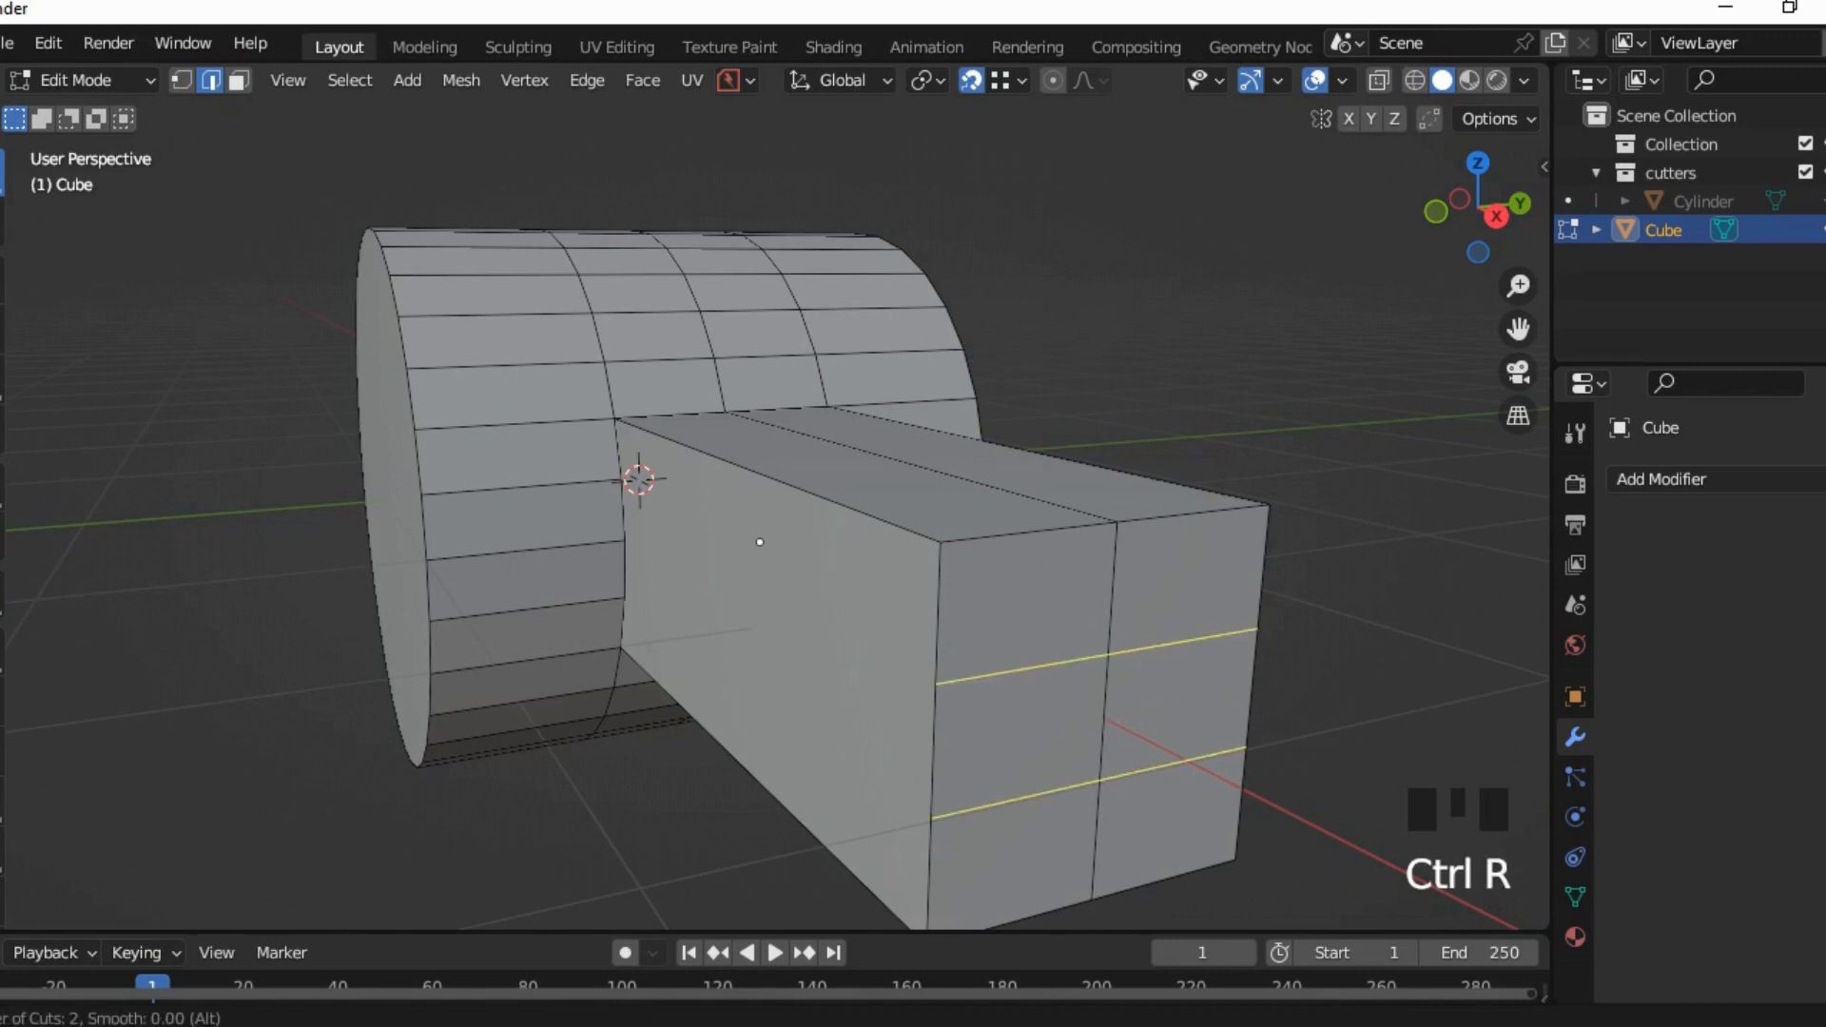
{"action": "left_click", "coordinate": [1108, 721]}
{"action": "left_click", "coordinate": [1109, 721]}
{"action": "middle_click_drag", "start_coordinate": [758, 542], "coordinate": [801, 552]}
Step: Switch to vertex selection and connect the uppermost cut vertex on the bar's -Y side to the matching vertex at the cylinder junction
{"action": "left_click", "coordinate": [181, 81]}
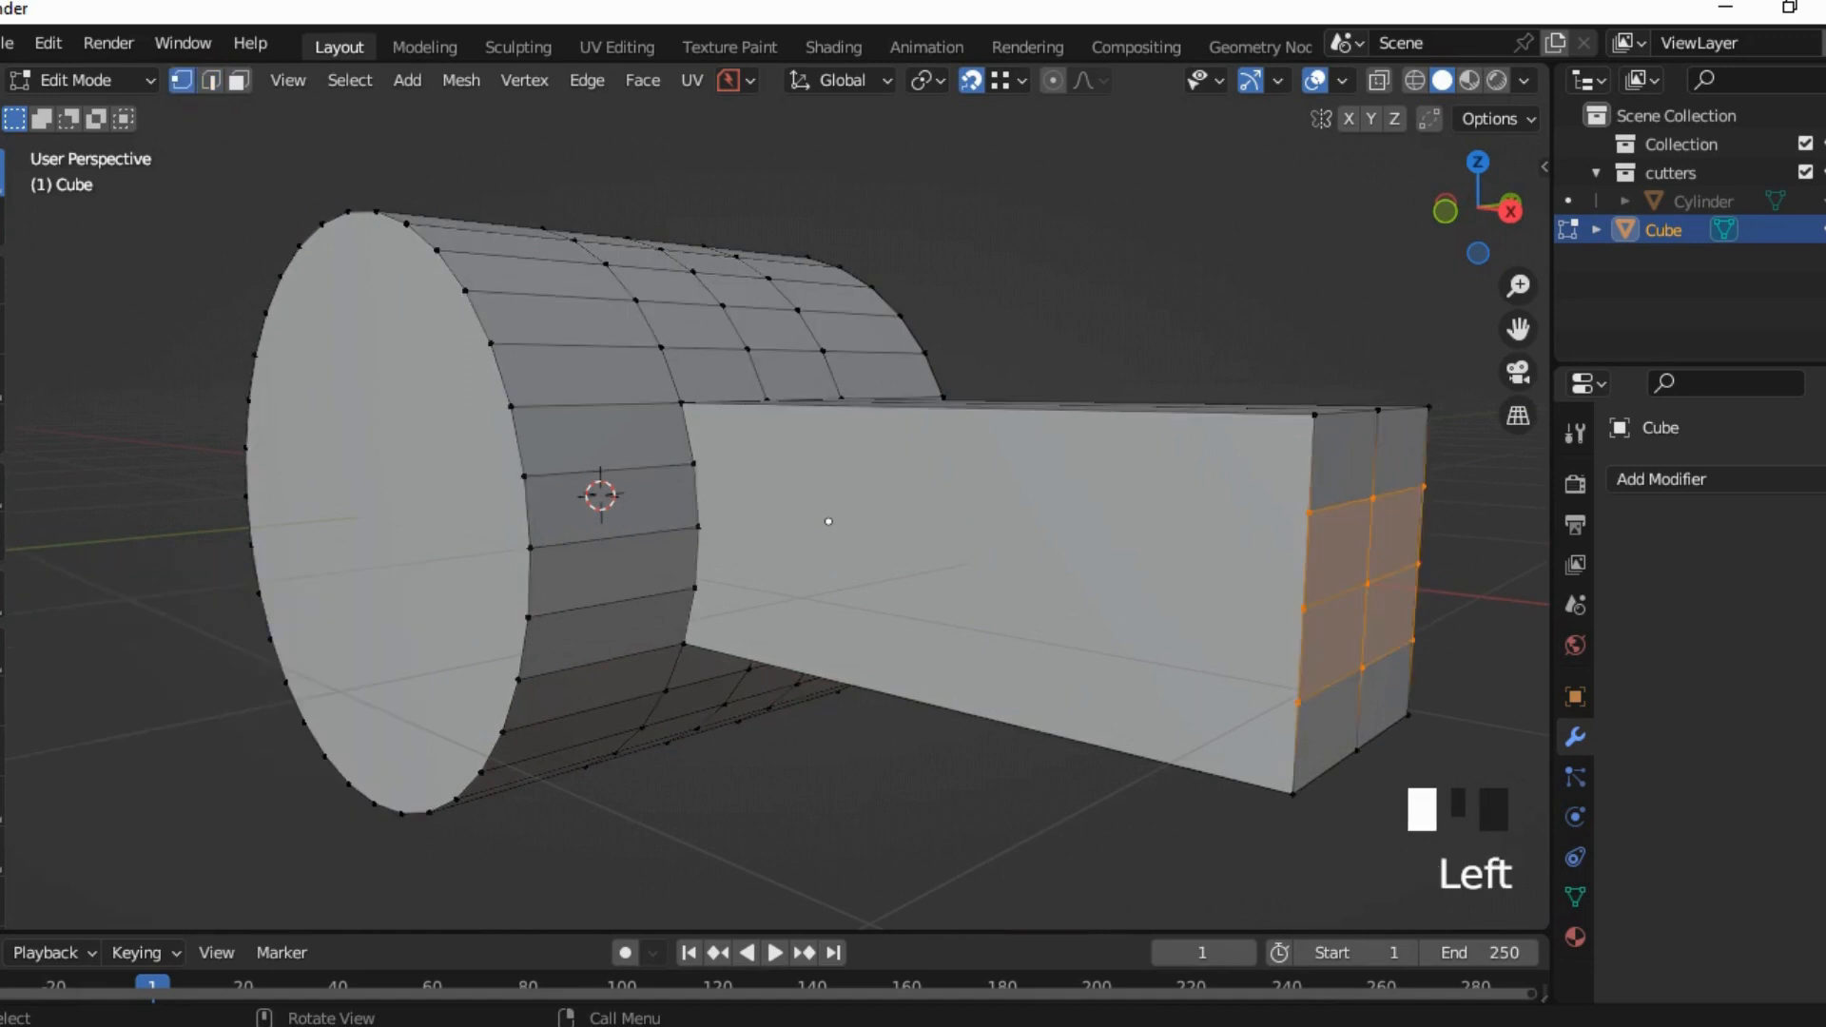
{"action": "left_click", "coordinate": [828, 521]}
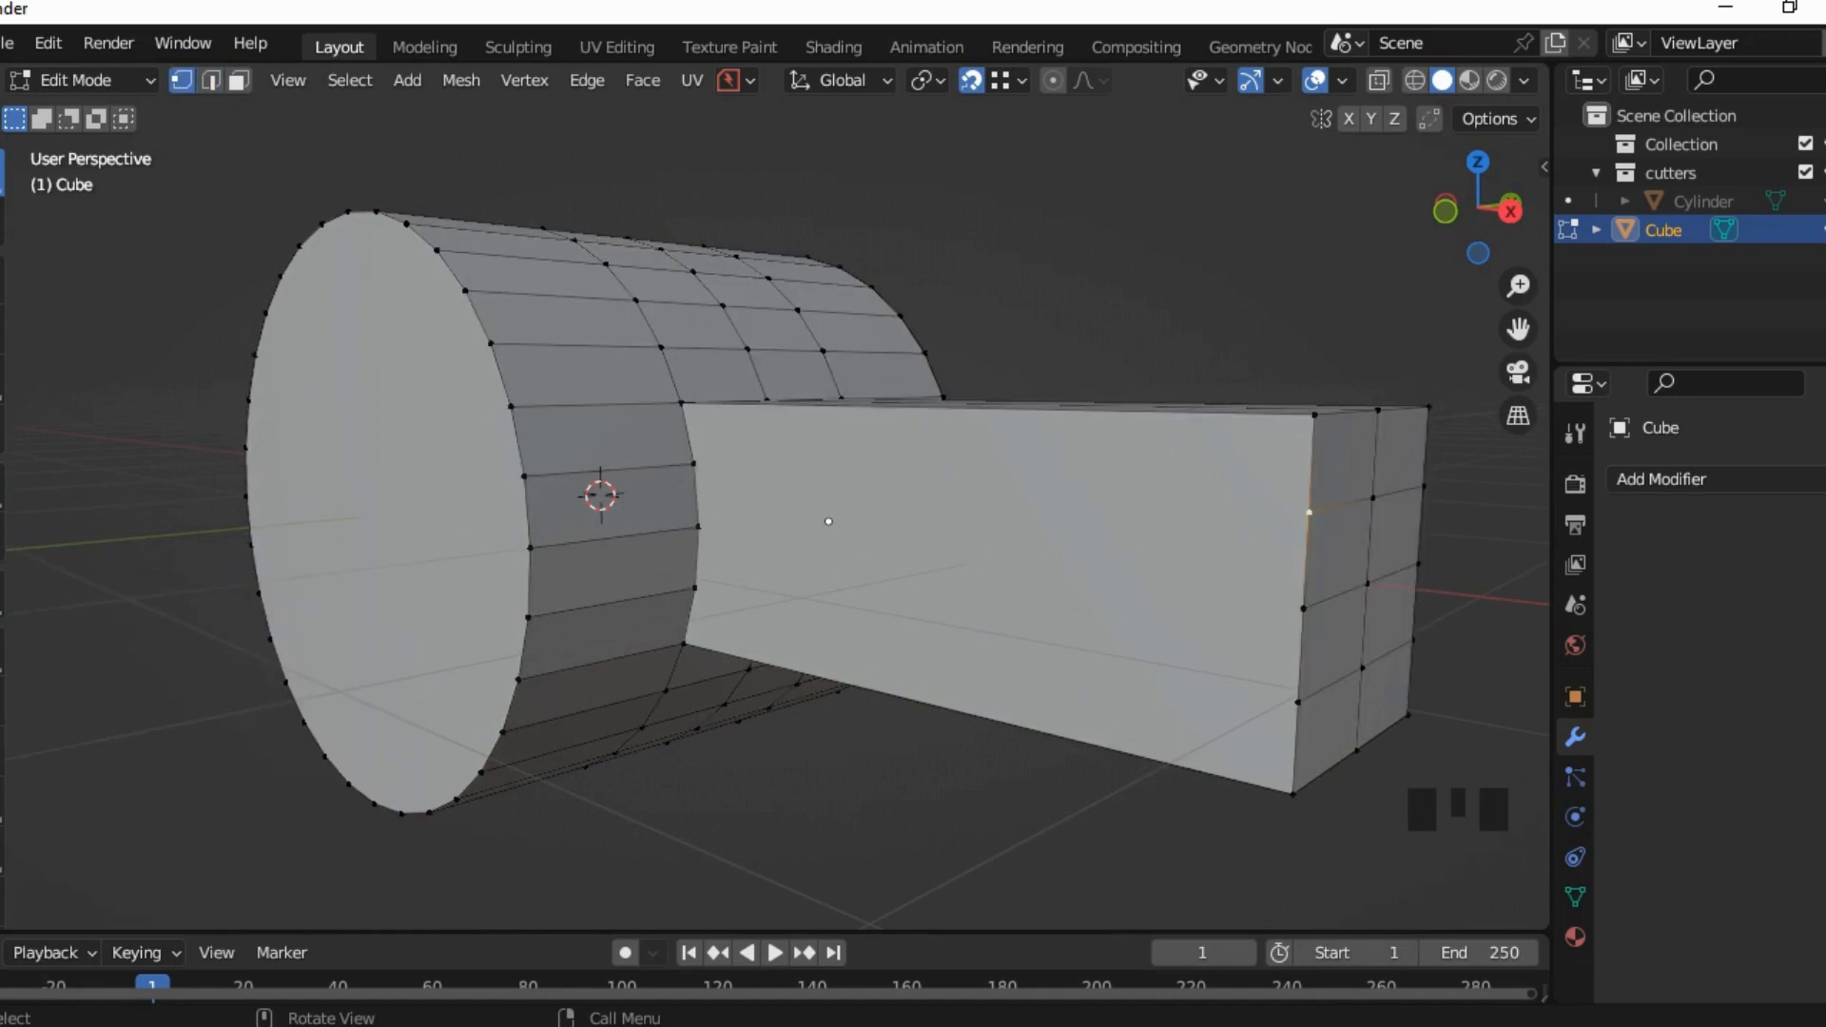
{"action": "left_click", "coordinate": [828, 521]}
{"action": "key", "text": "j"}
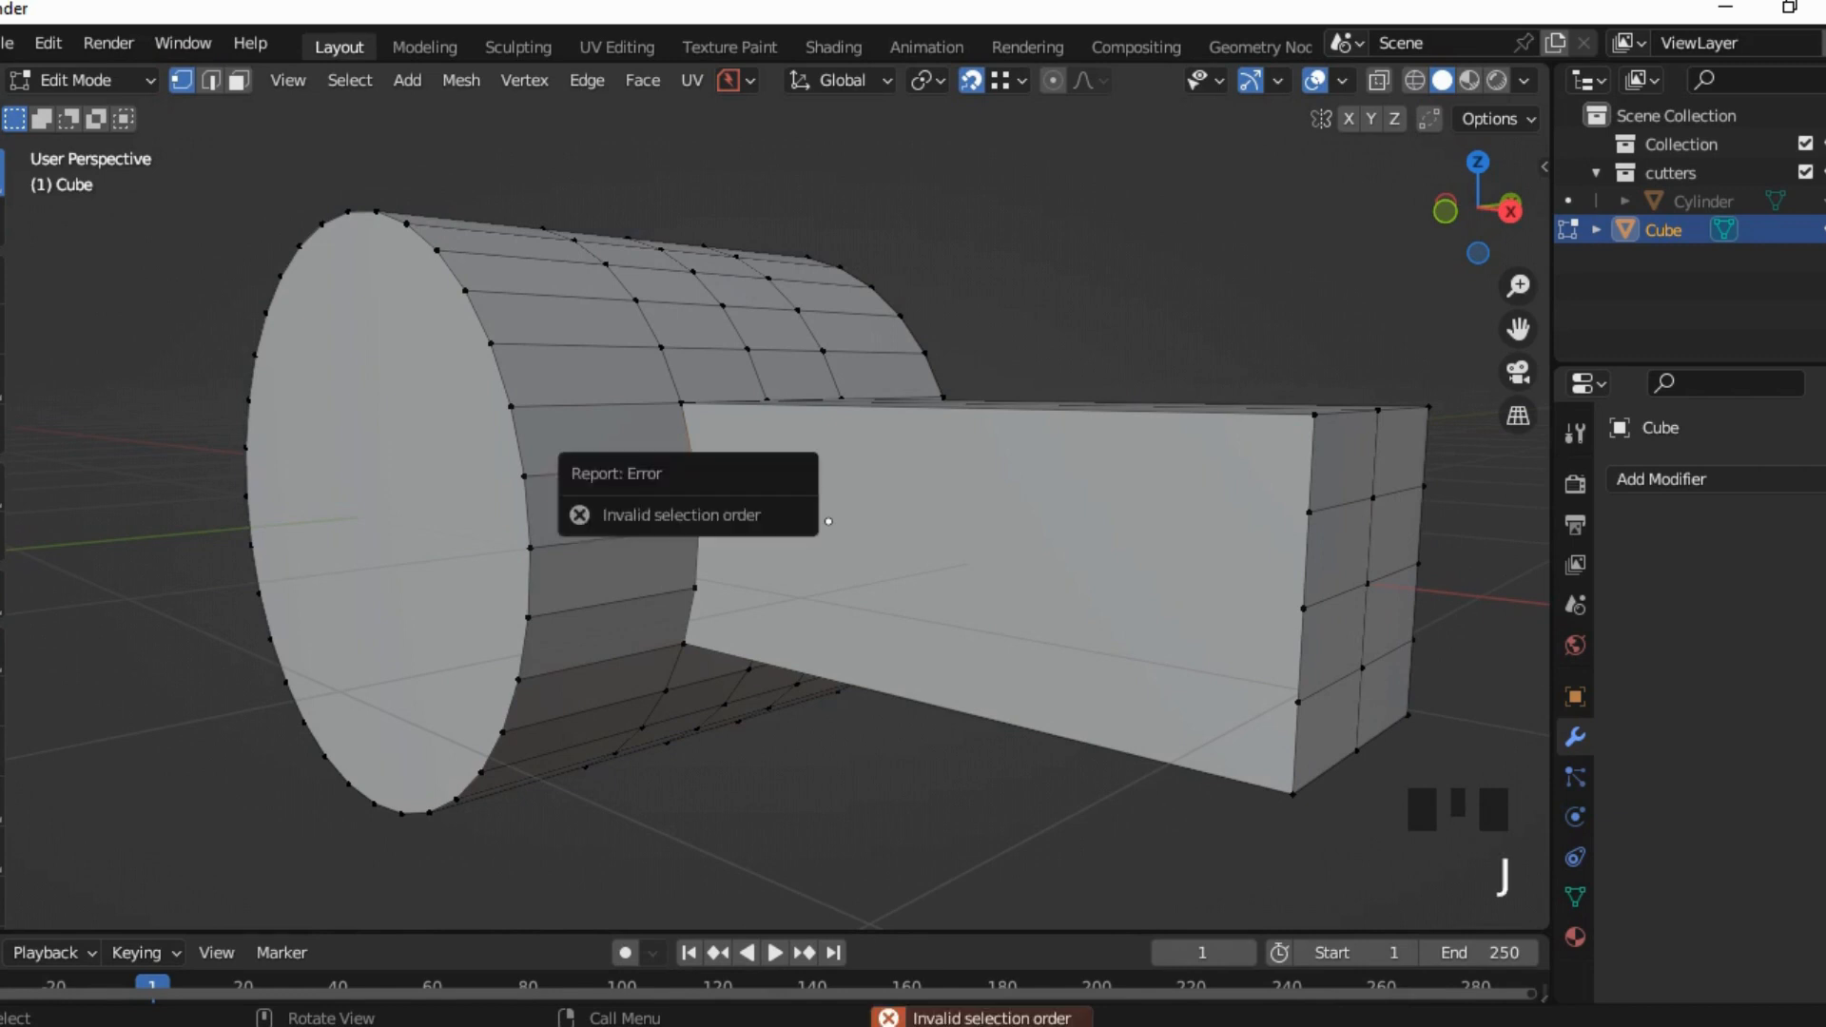
{"action": "left_click", "coordinate": [828, 521]}
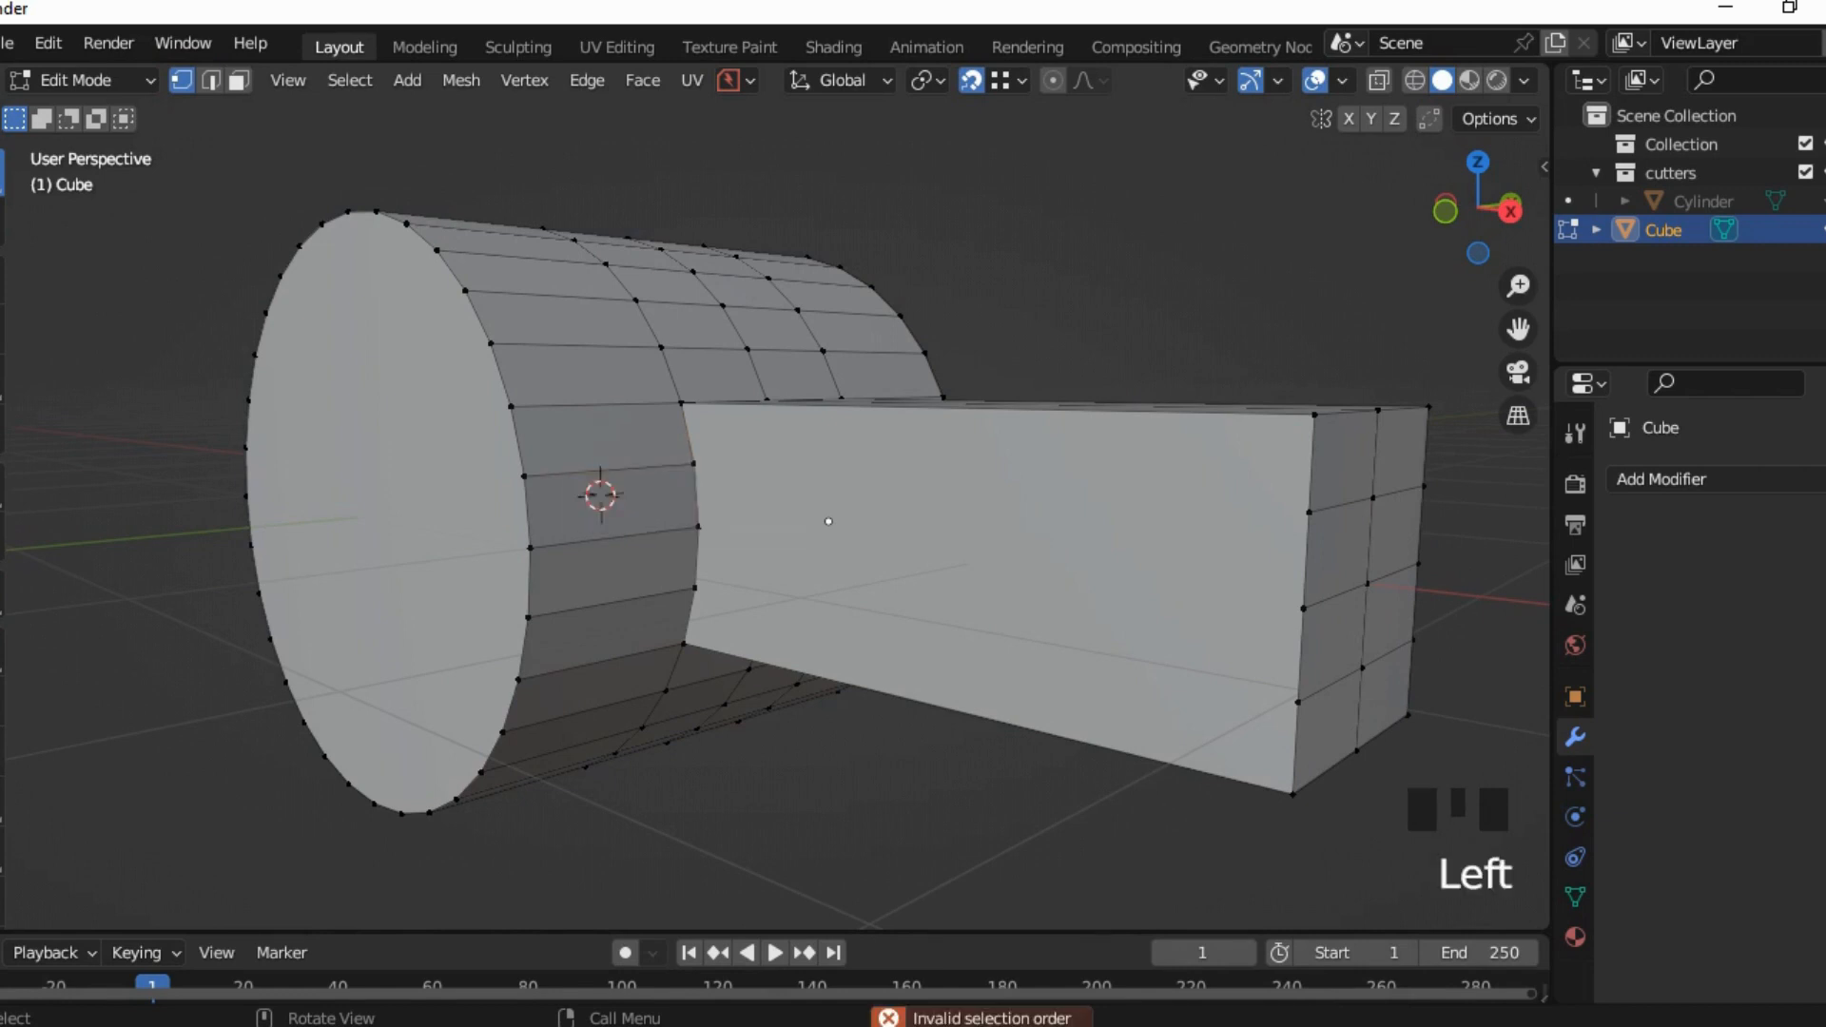
{"action": "left_click", "coordinate": [829, 521]}
{"action": "left_click", "coordinate": [828, 521], "text": "shift"}
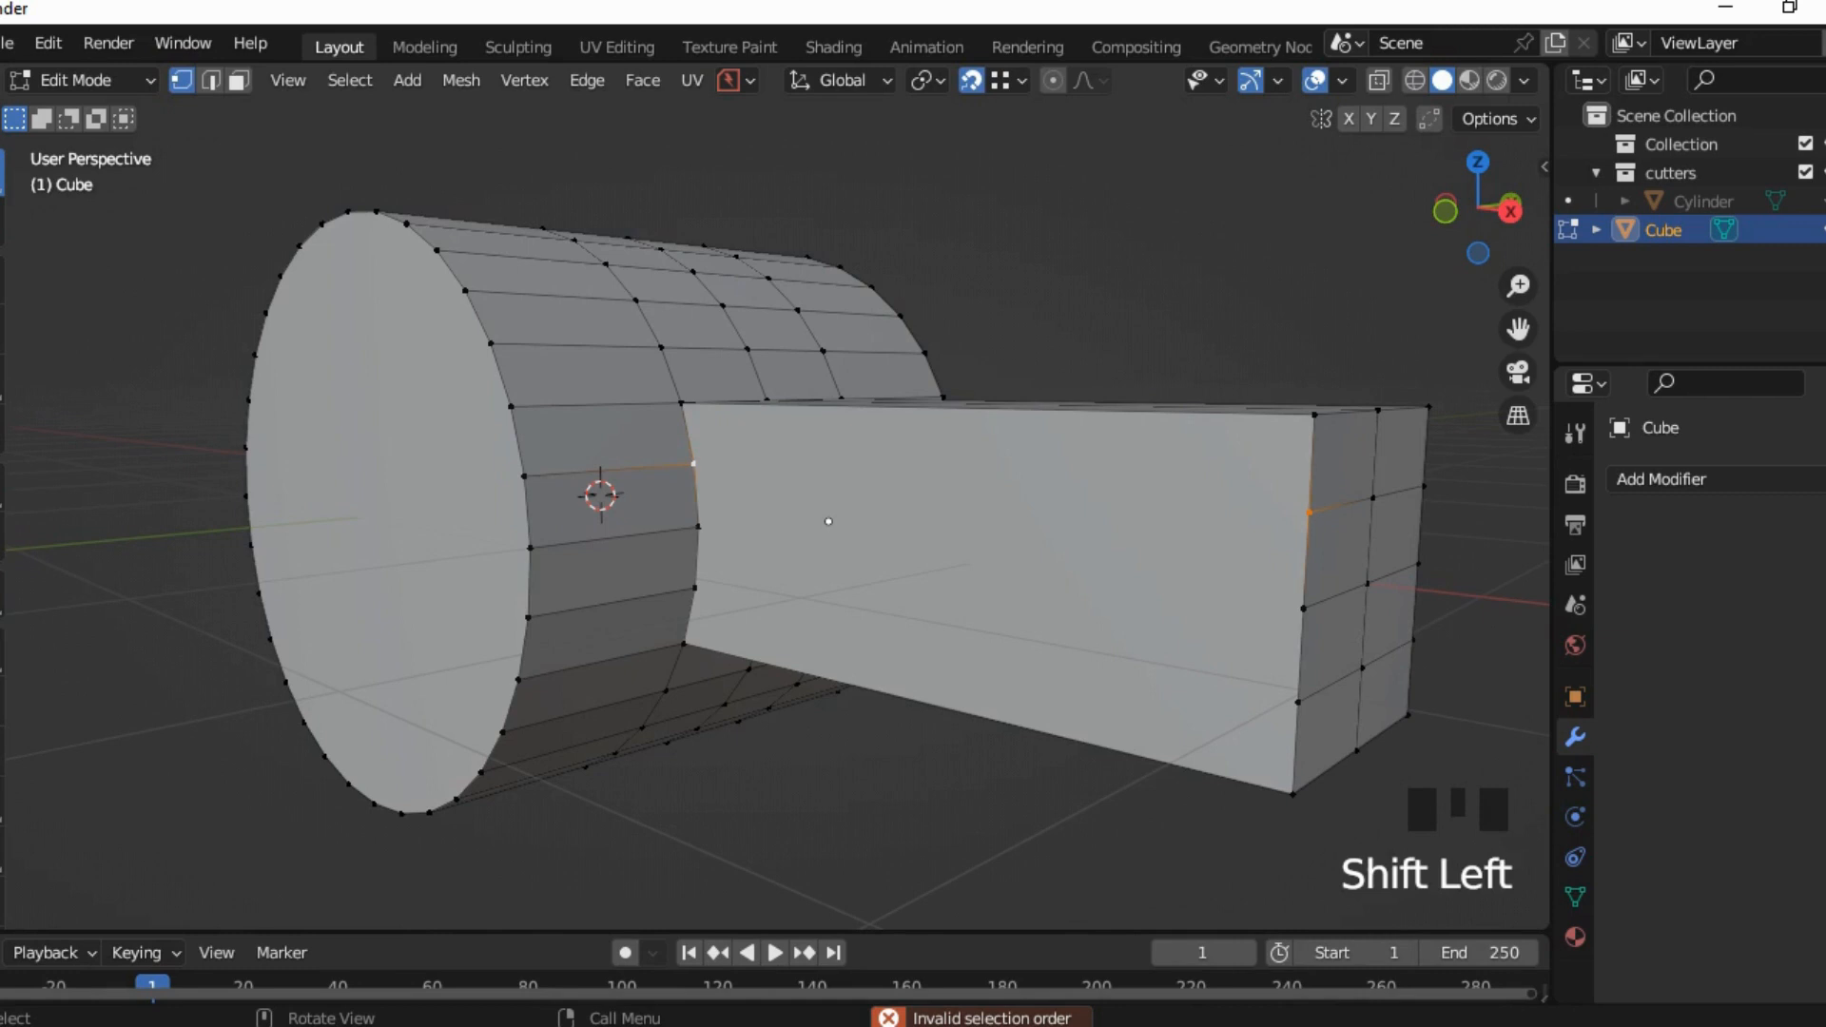
{"action": "key", "text": "j"}
Step: Connect the middle and lower cut vertices on the bar's -Y side to their matching cylinder junction vertices, and select the whole mesh
{"action": "left_click", "coordinate": [828, 521]}
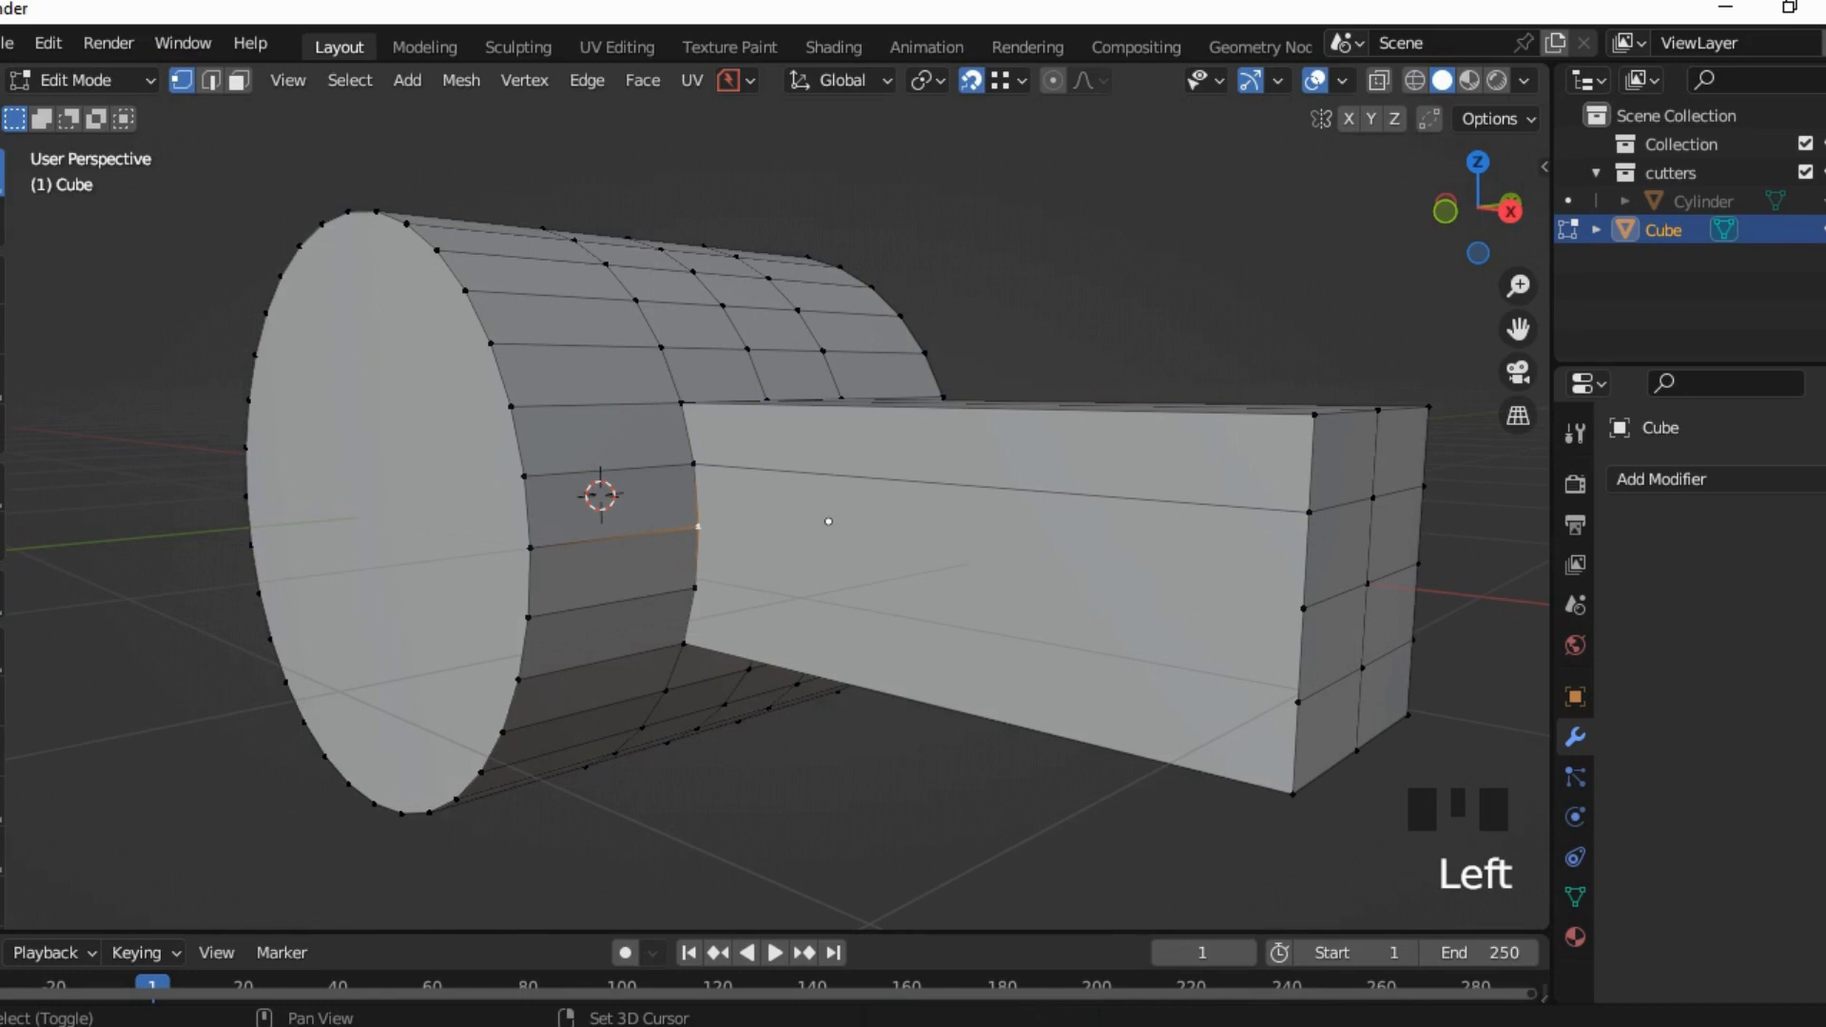
{"action": "left_click", "coordinate": [828, 522], "text": "shift"}
{"action": "key", "text": "j"}
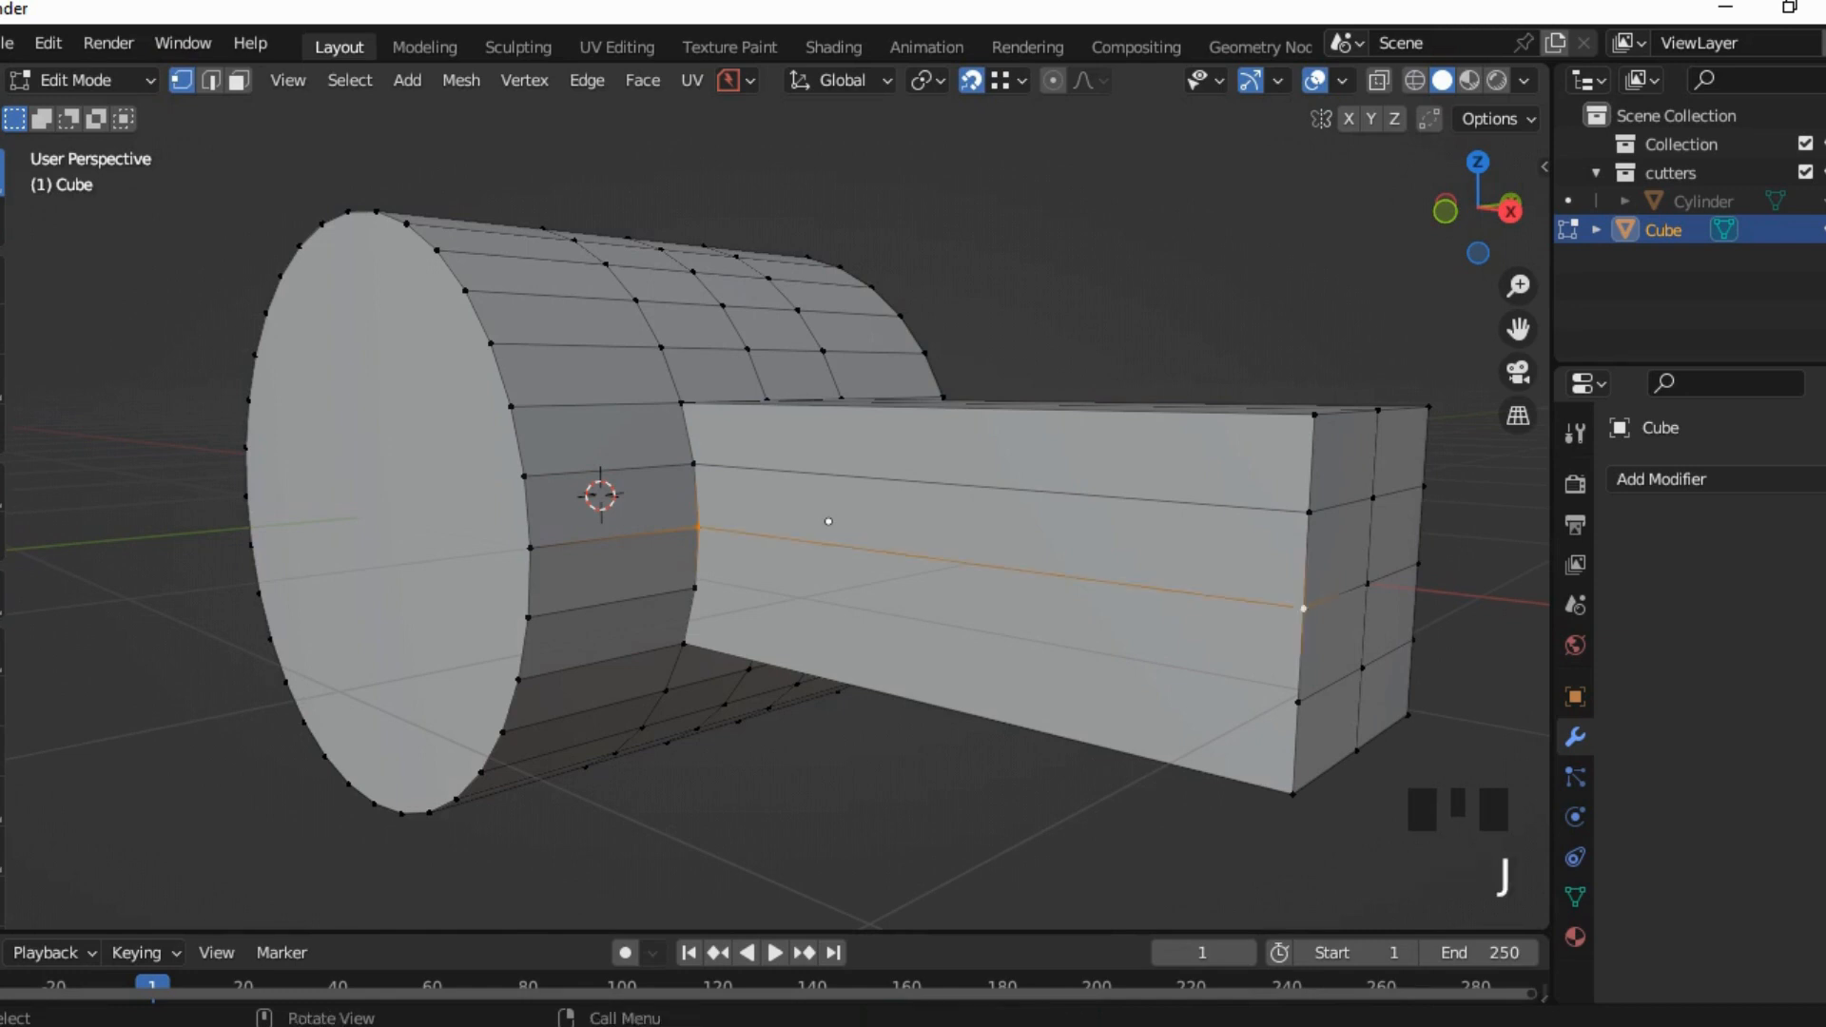
{"action": "left_click", "coordinate": [828, 521]}
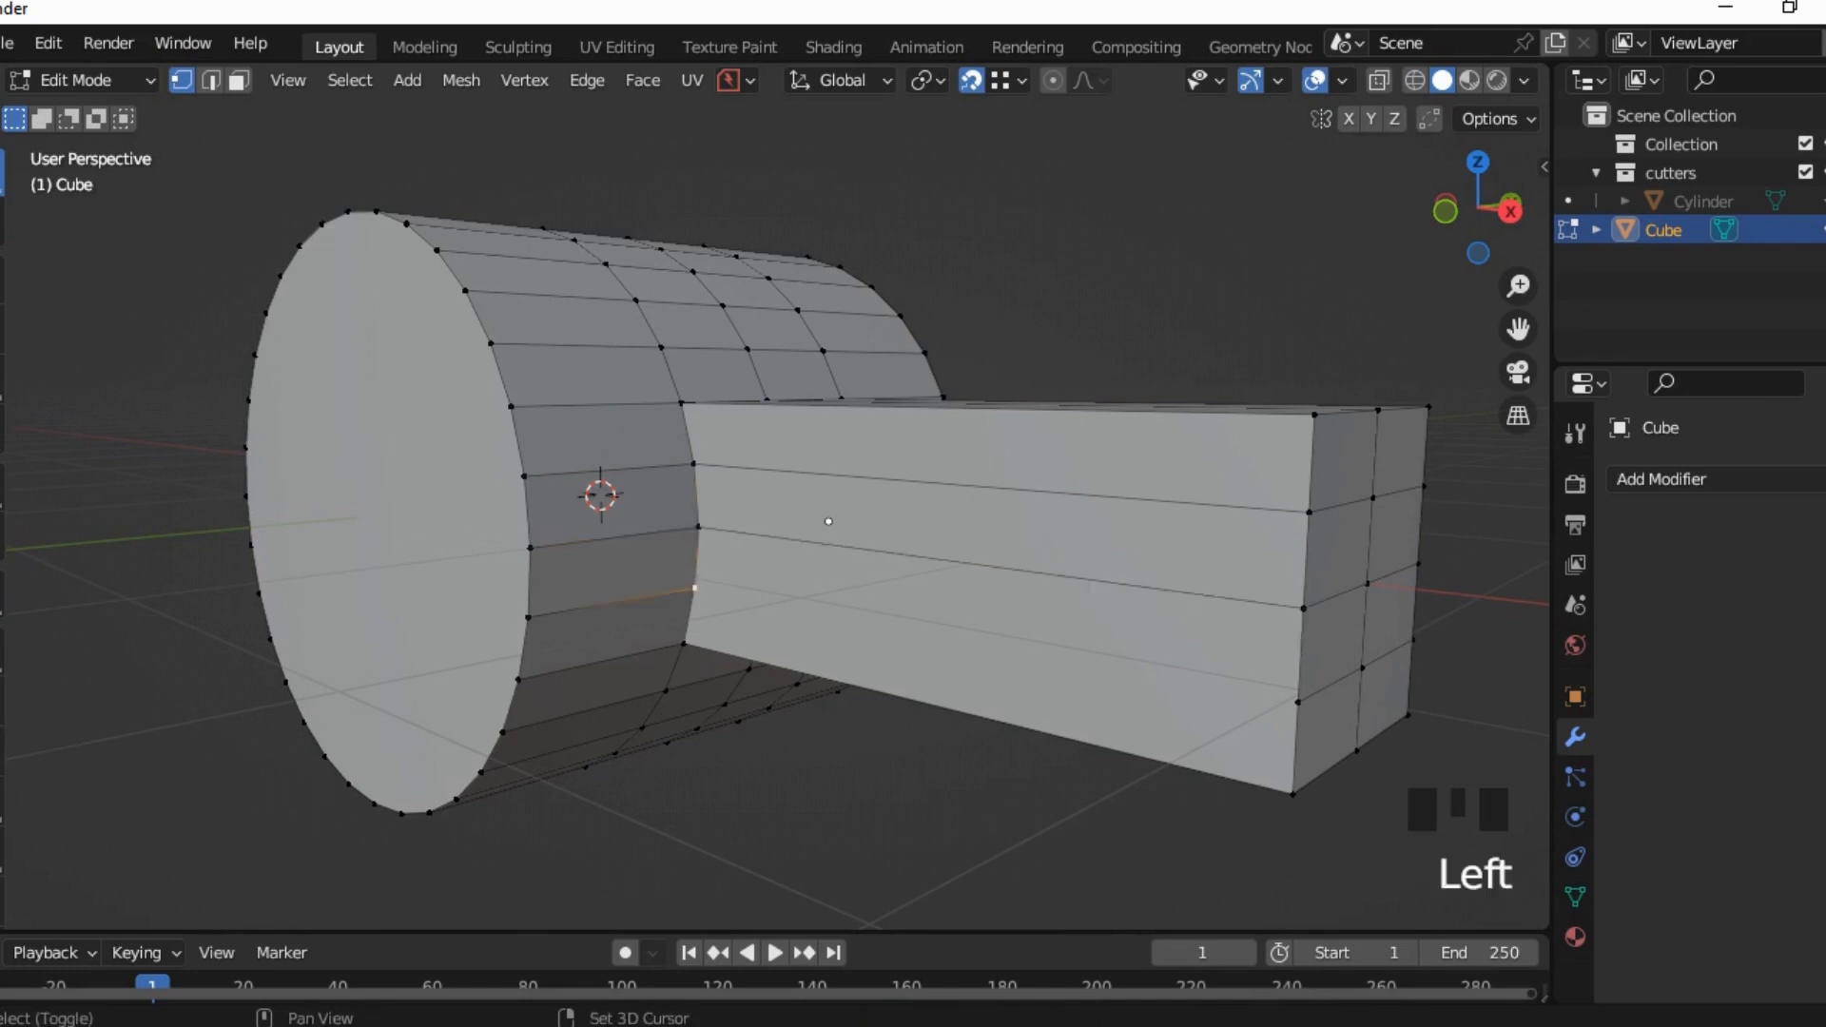
{"action": "left_click", "coordinate": [1298, 702], "text": "shift"}
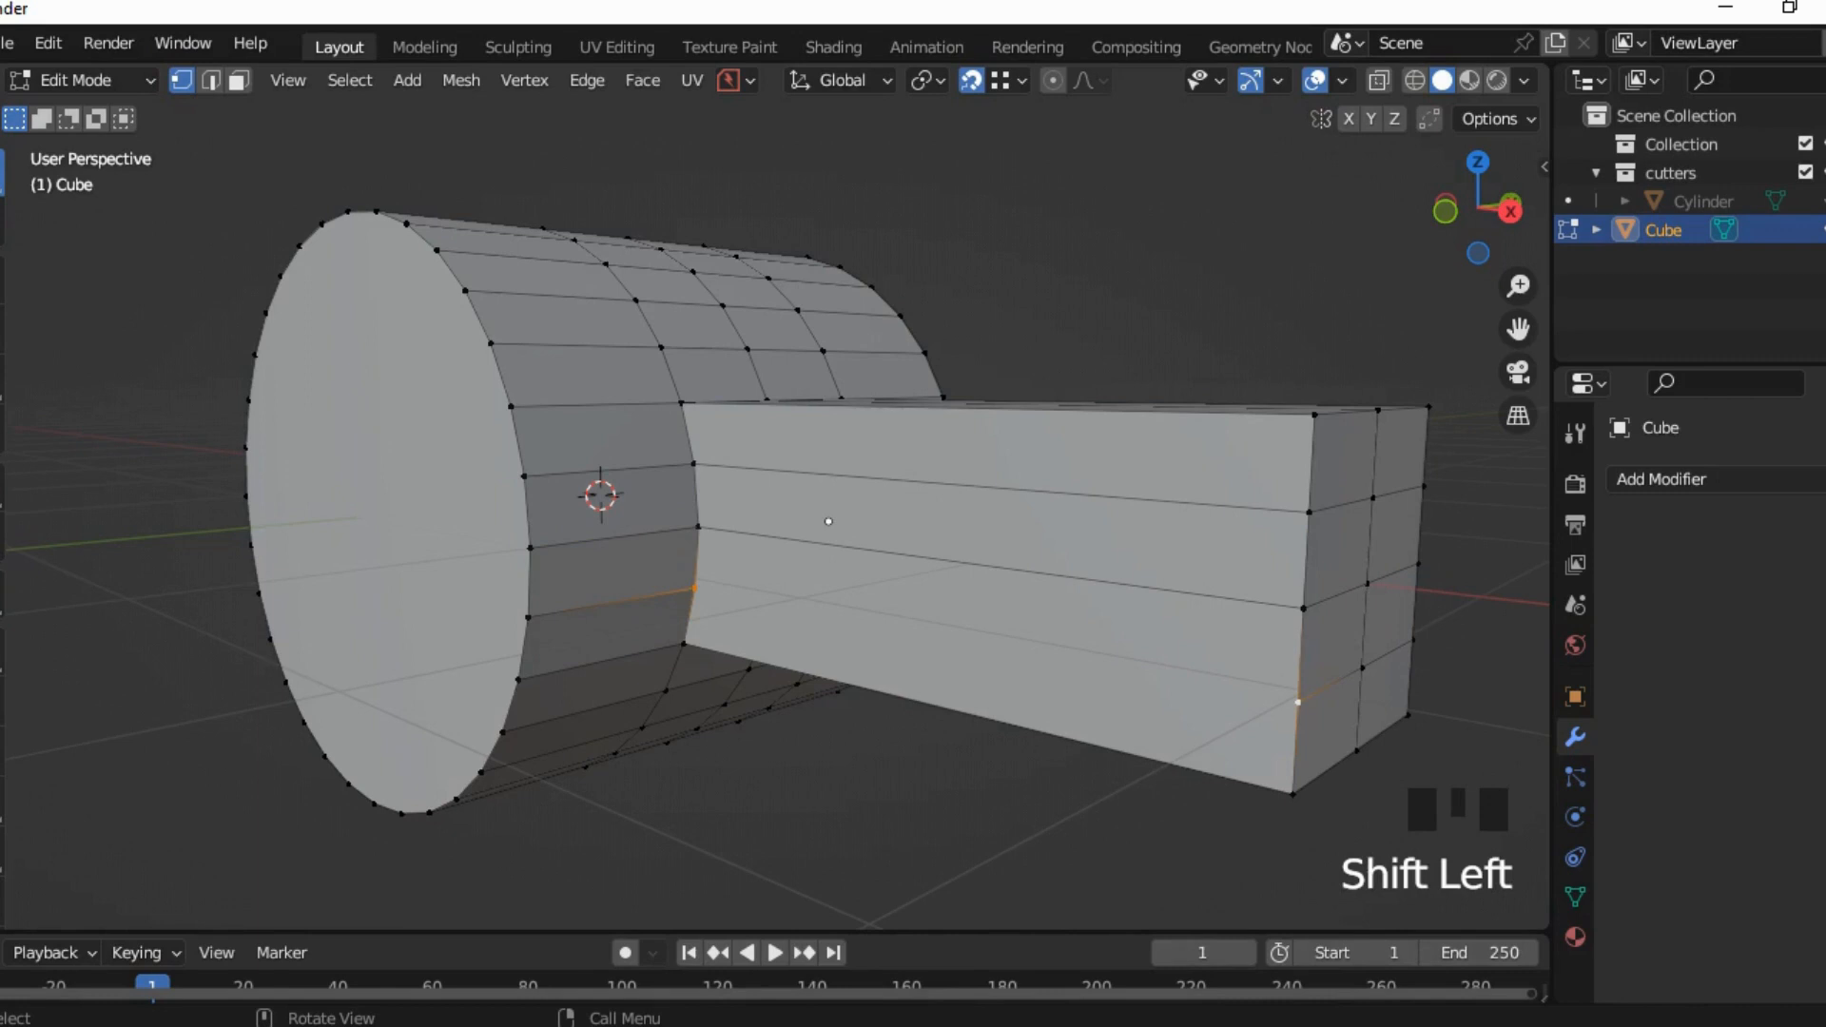
{"action": "key", "text": "j"}
{"action": "middle_click_drag", "start_coordinate": [828, 521], "coordinate": [810, 536]}
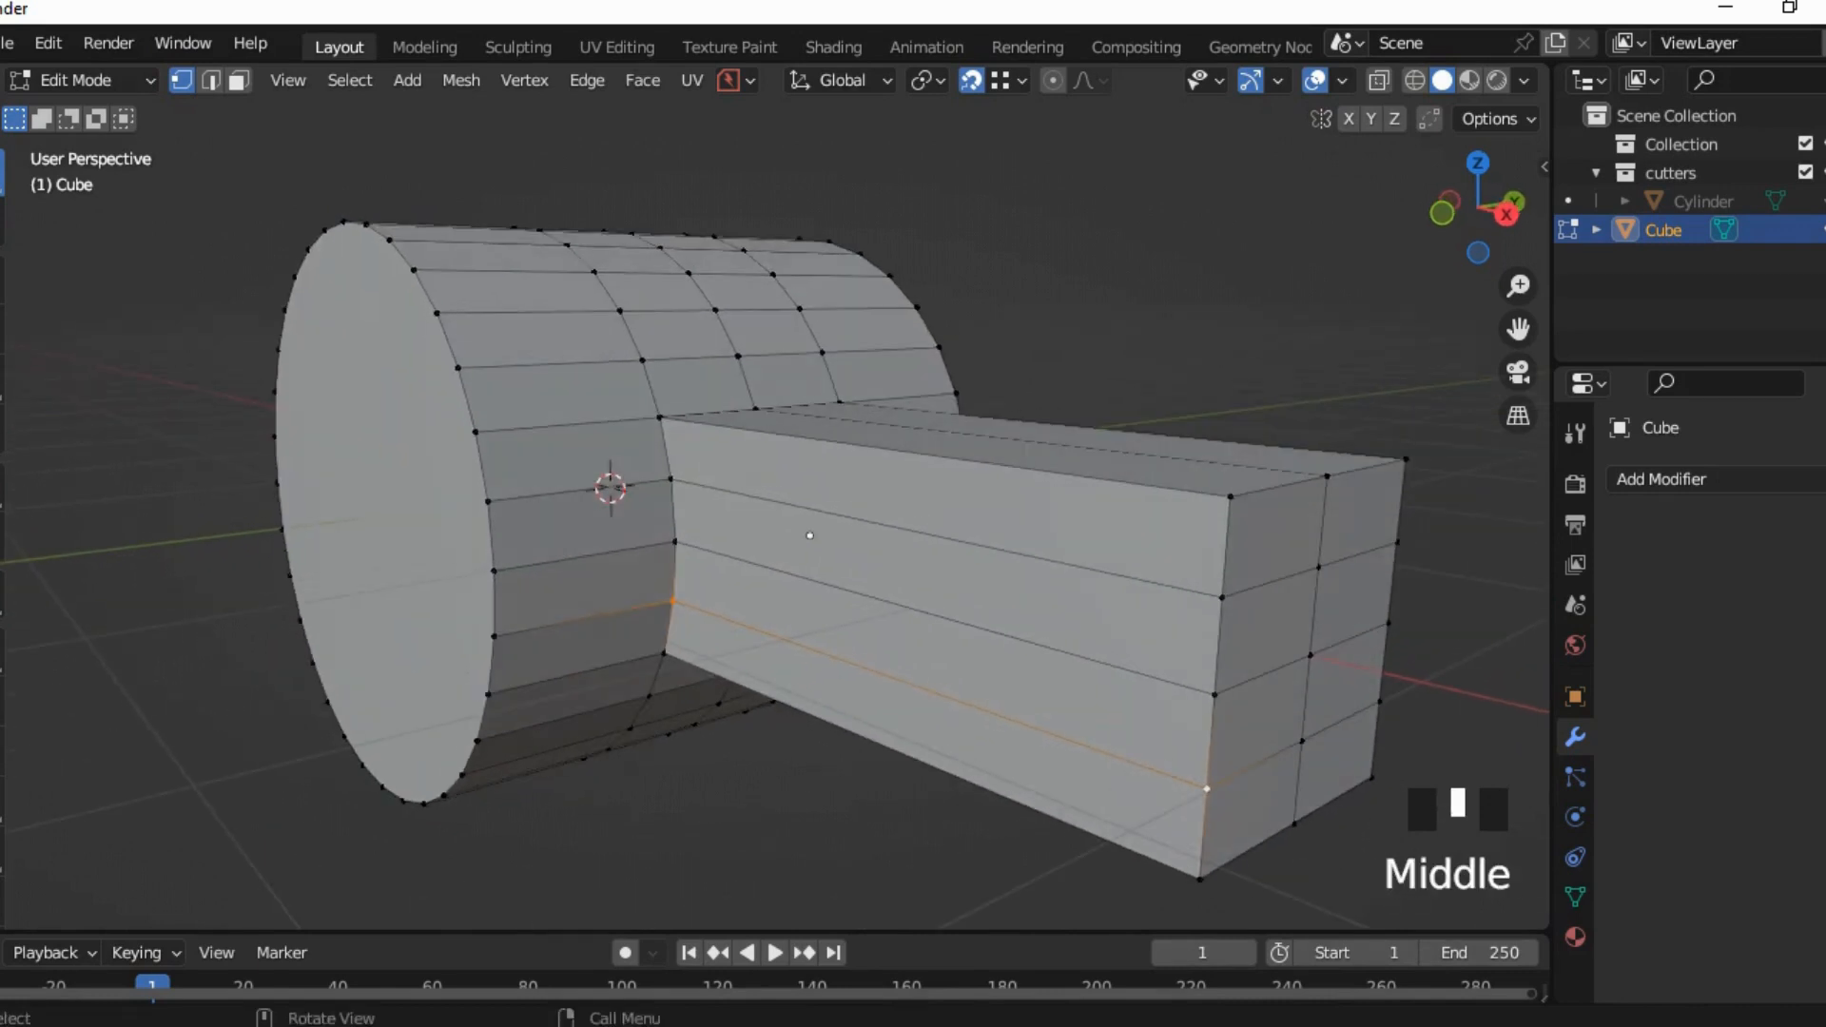
{"action": "key", "text": "a"}
Step: Try to symmetrize the whole mesh, clear the selection, and undo both
{"action": "left_click", "coordinate": [461, 80]}
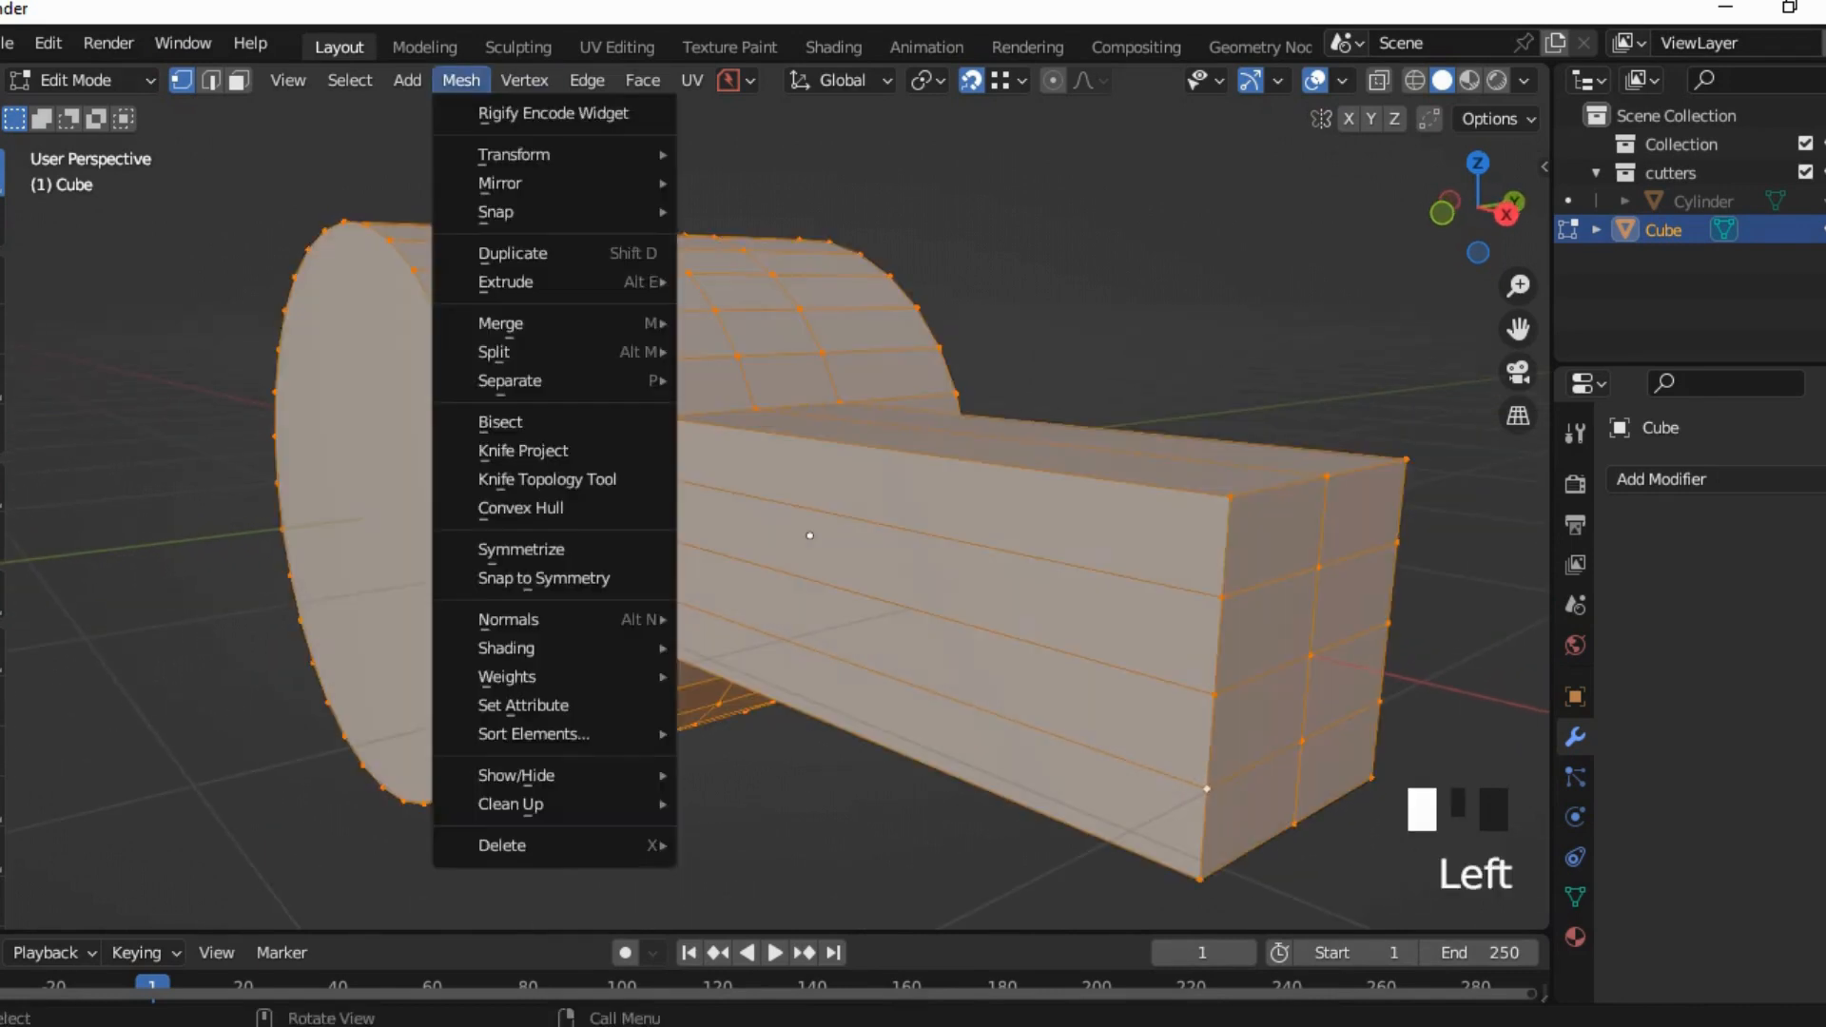
{"action": "left_click", "coordinate": [525, 550]}
{"action": "middle_click_drag", "start_coordinate": [580, 552], "coordinate": [328, 537]}
{"action": "left_click", "coordinate": [598, 514]}
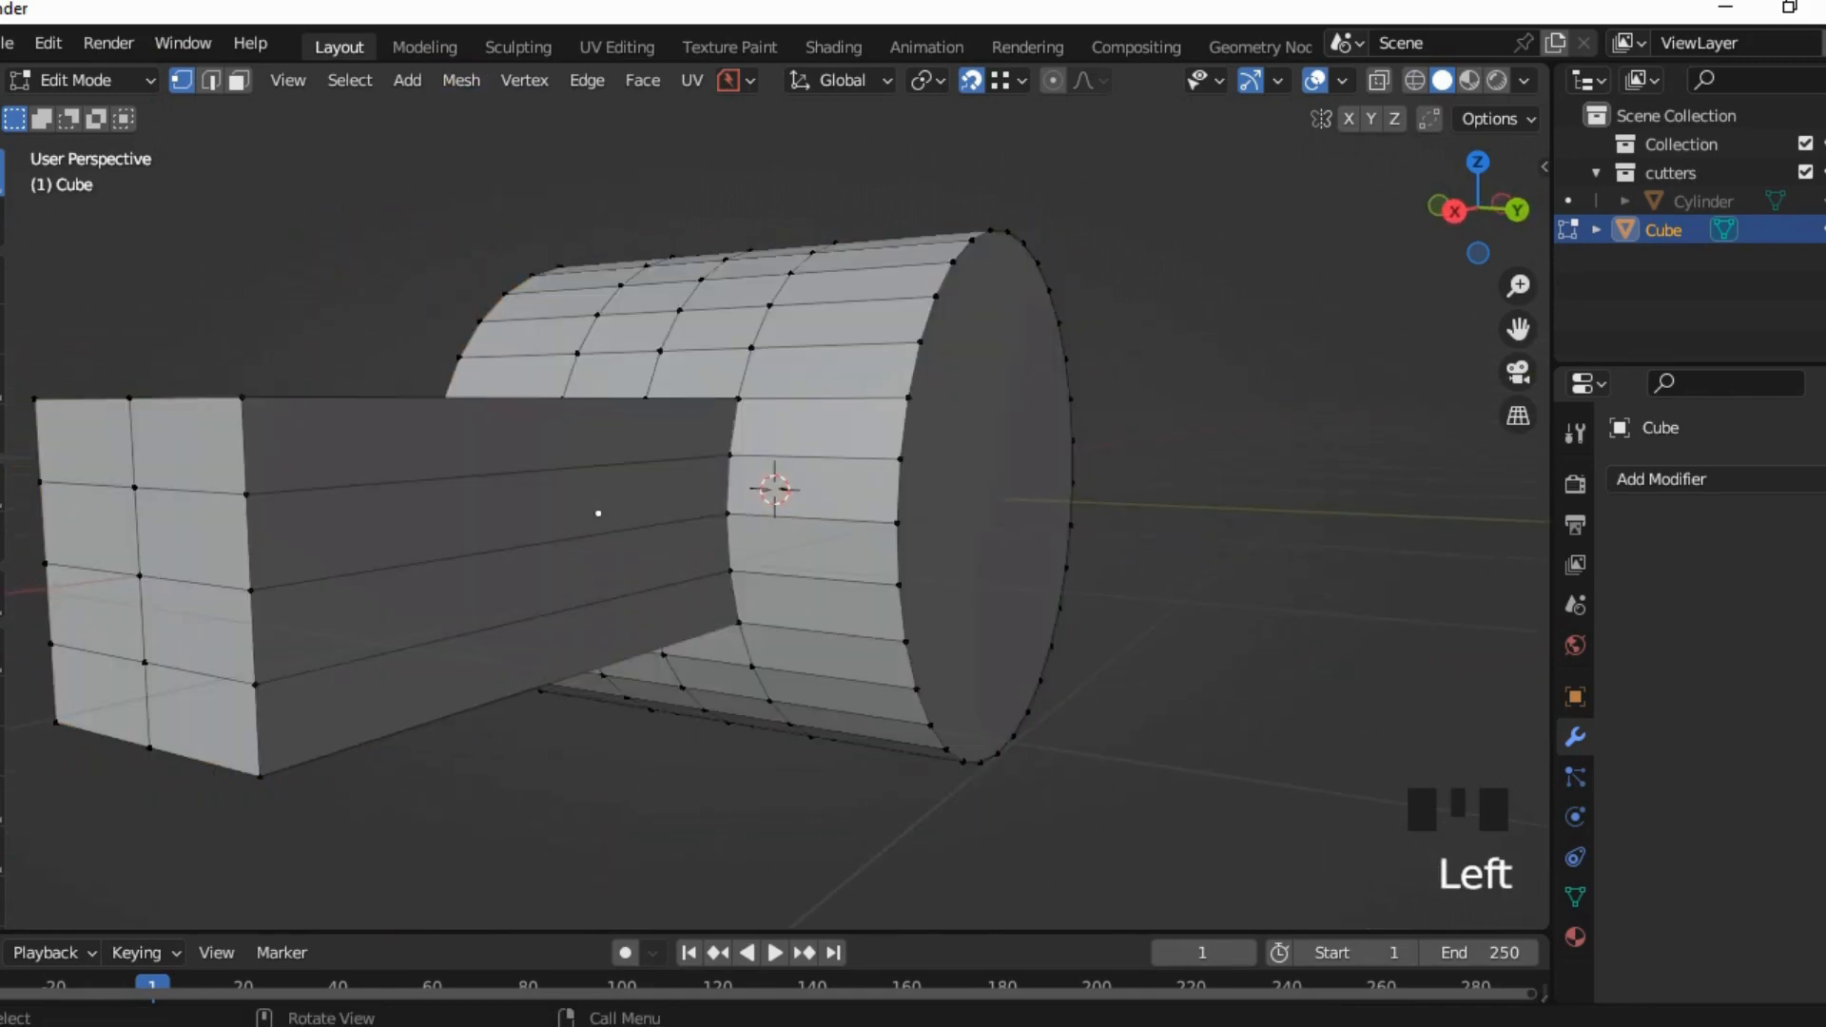
{"action": "key", "text": "ctrl+z"}
{"action": "key", "text": "ctrl+z"}
Step: Symmetrize the selected mesh from -Y to +Y to mirror the side edges, and clear the selection
{"action": "middle_click_drag", "start_coordinate": [598, 514], "coordinate": [608, 552]}
{"action": "left_click", "coordinate": [461, 79]}
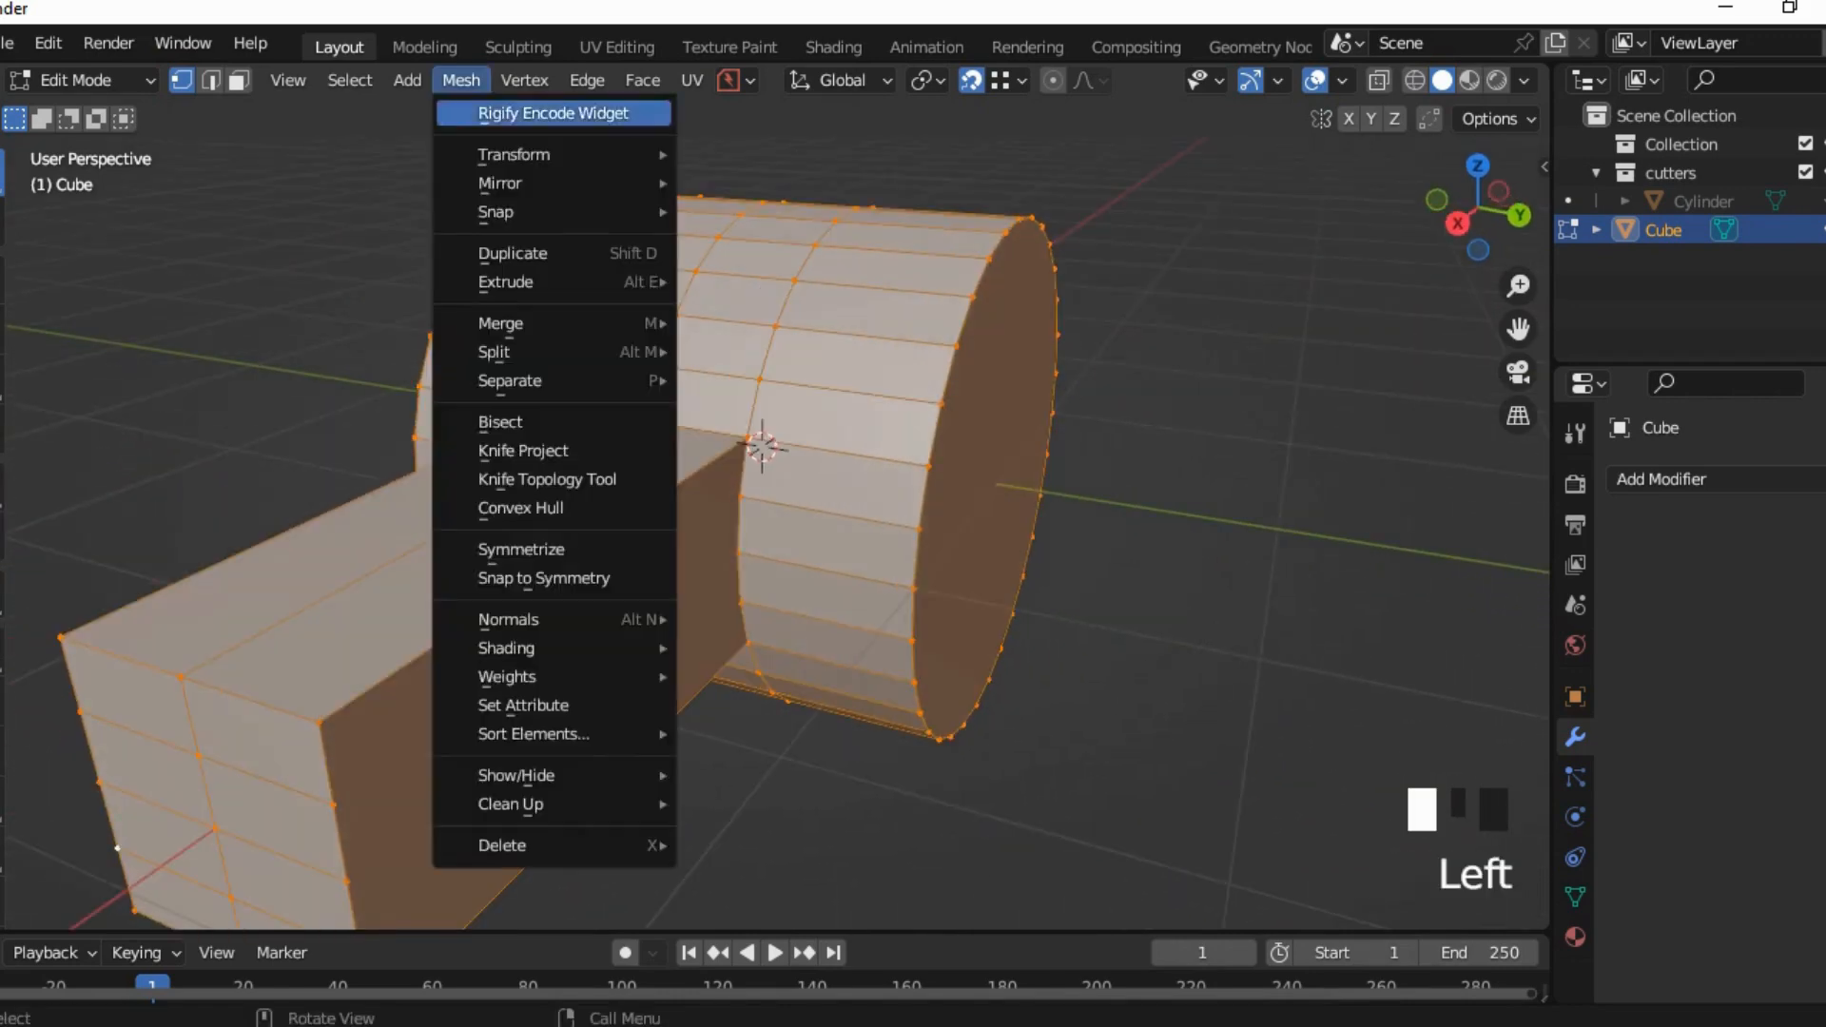
{"action": "left_click", "coordinate": [608, 550]}
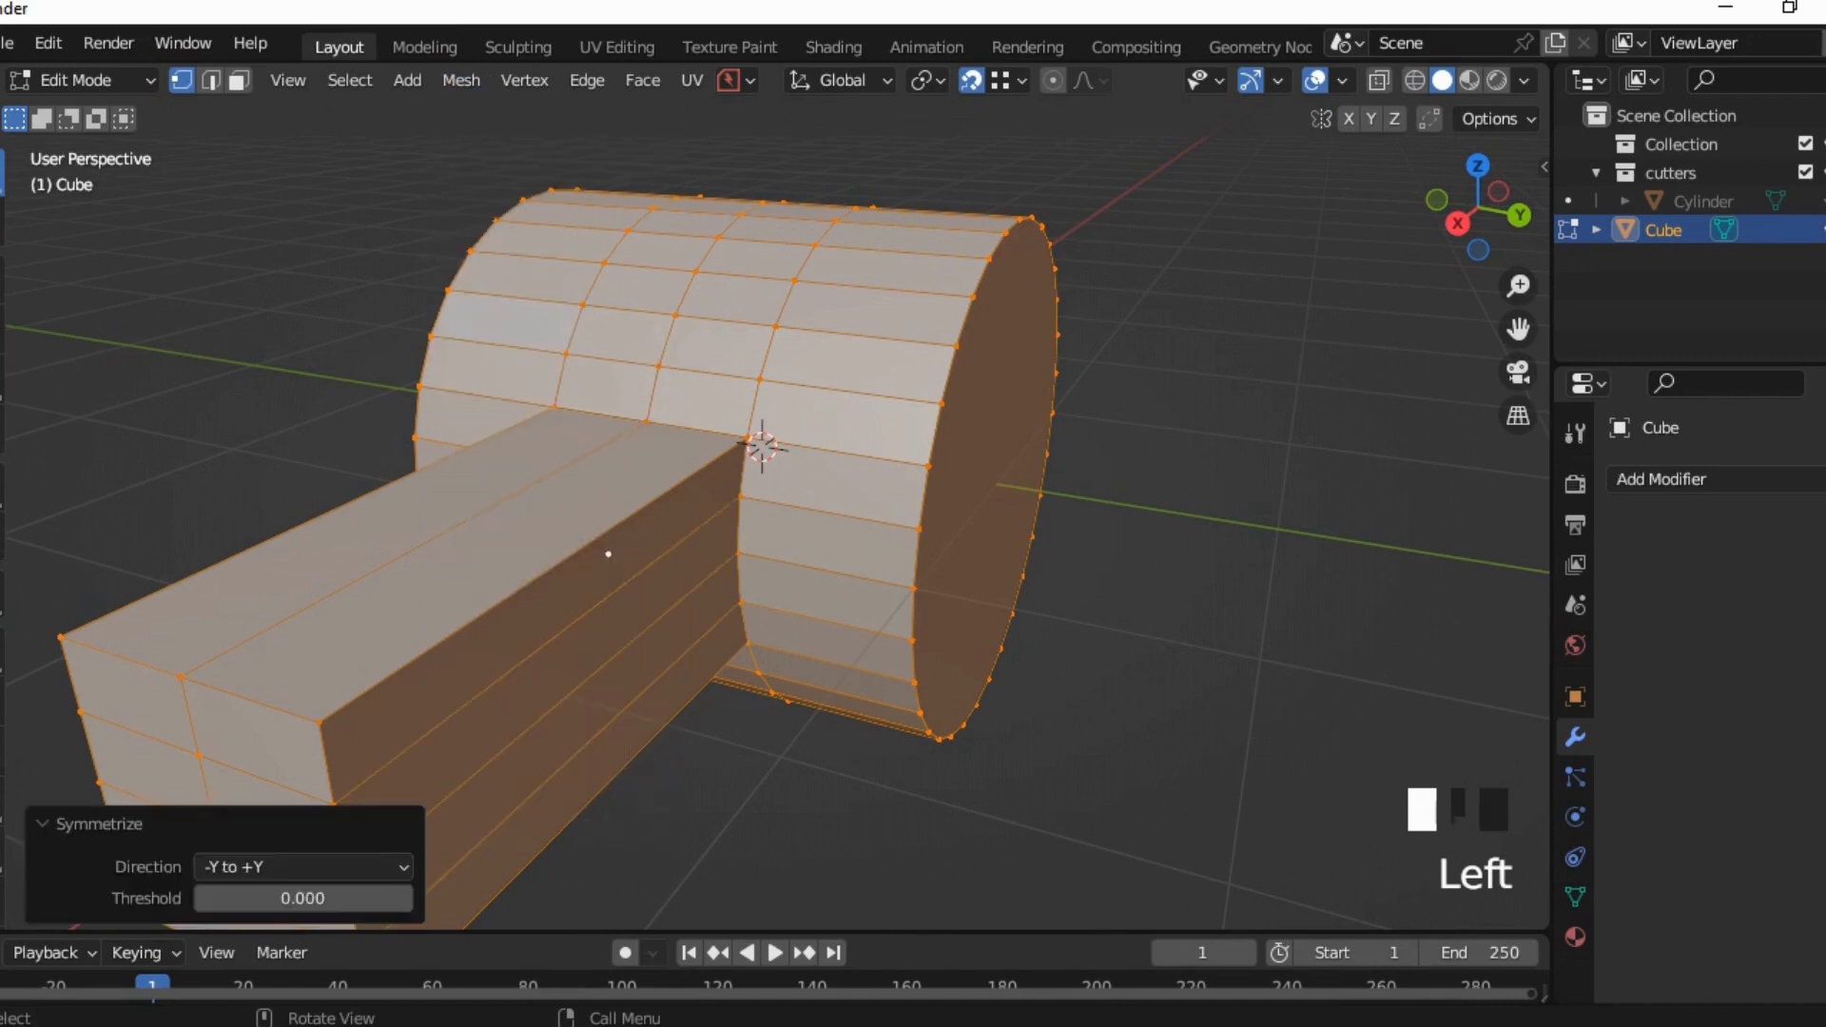
{"action": "middle_click_drag", "start_coordinate": [608, 554], "coordinate": [639, 518]}
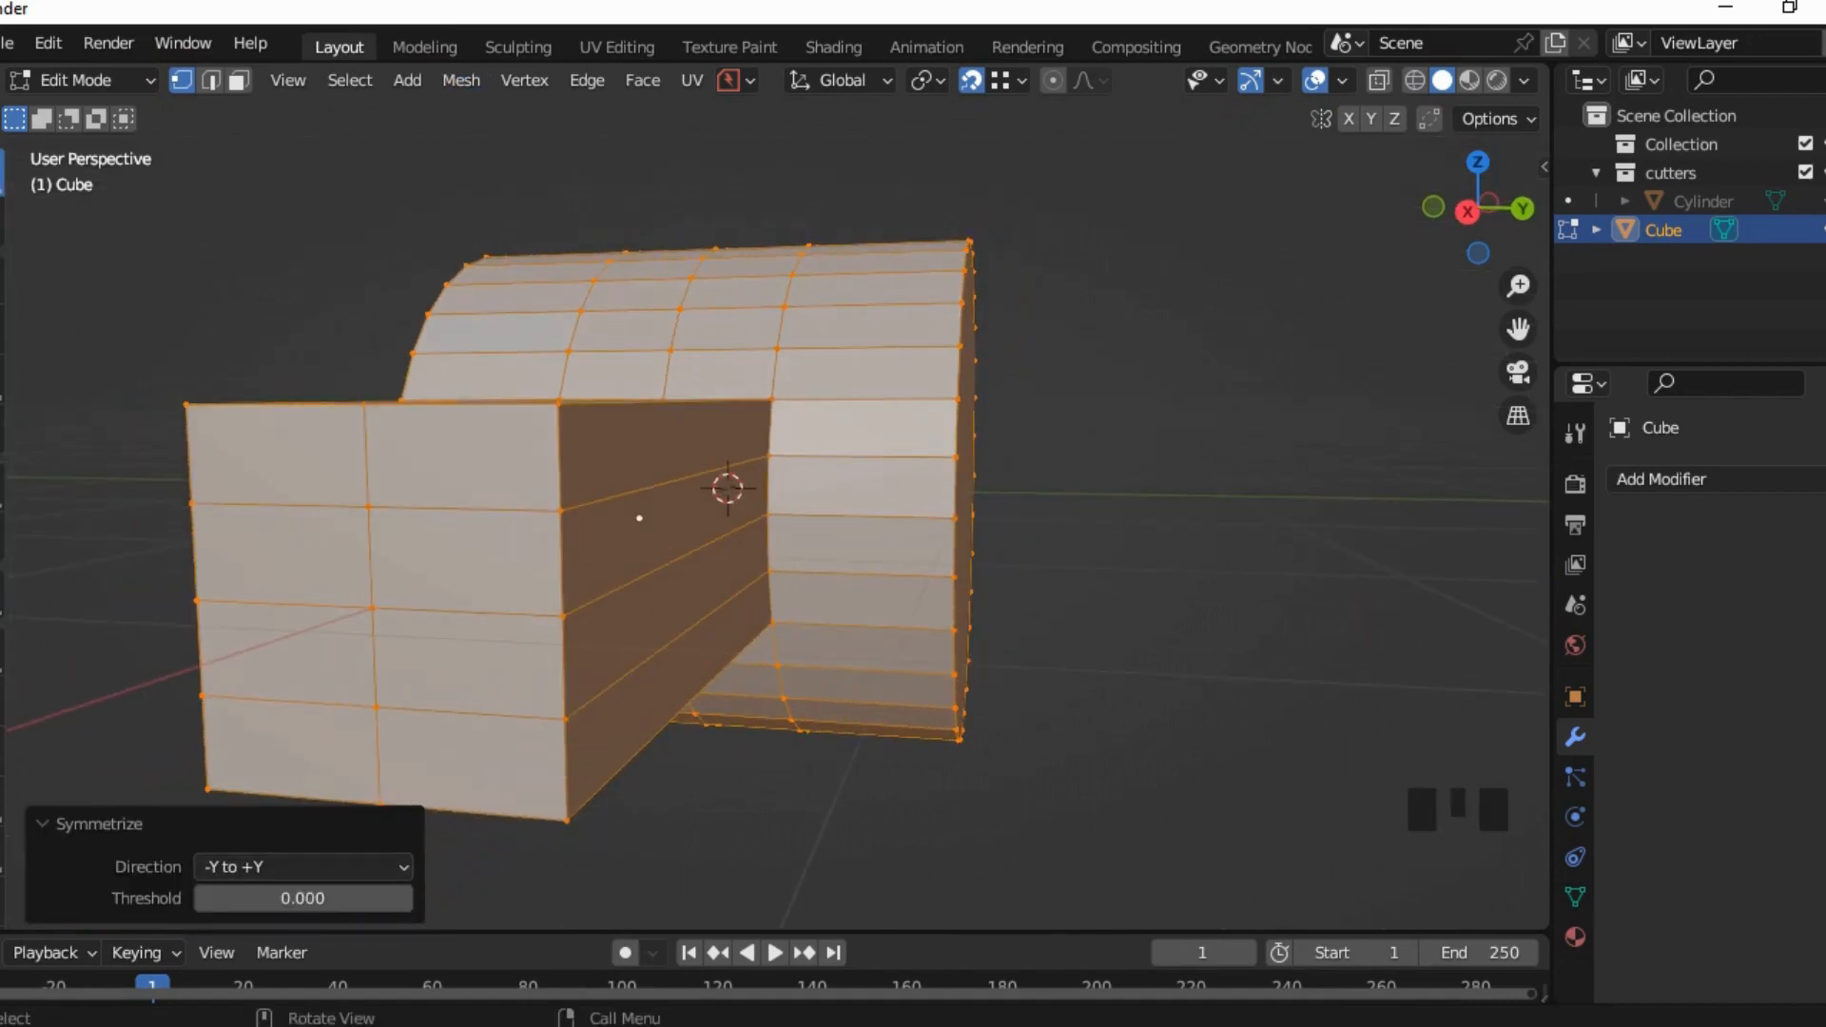
{"action": "middle_click_drag", "start_coordinate": [640, 517], "coordinate": [678, 541]}
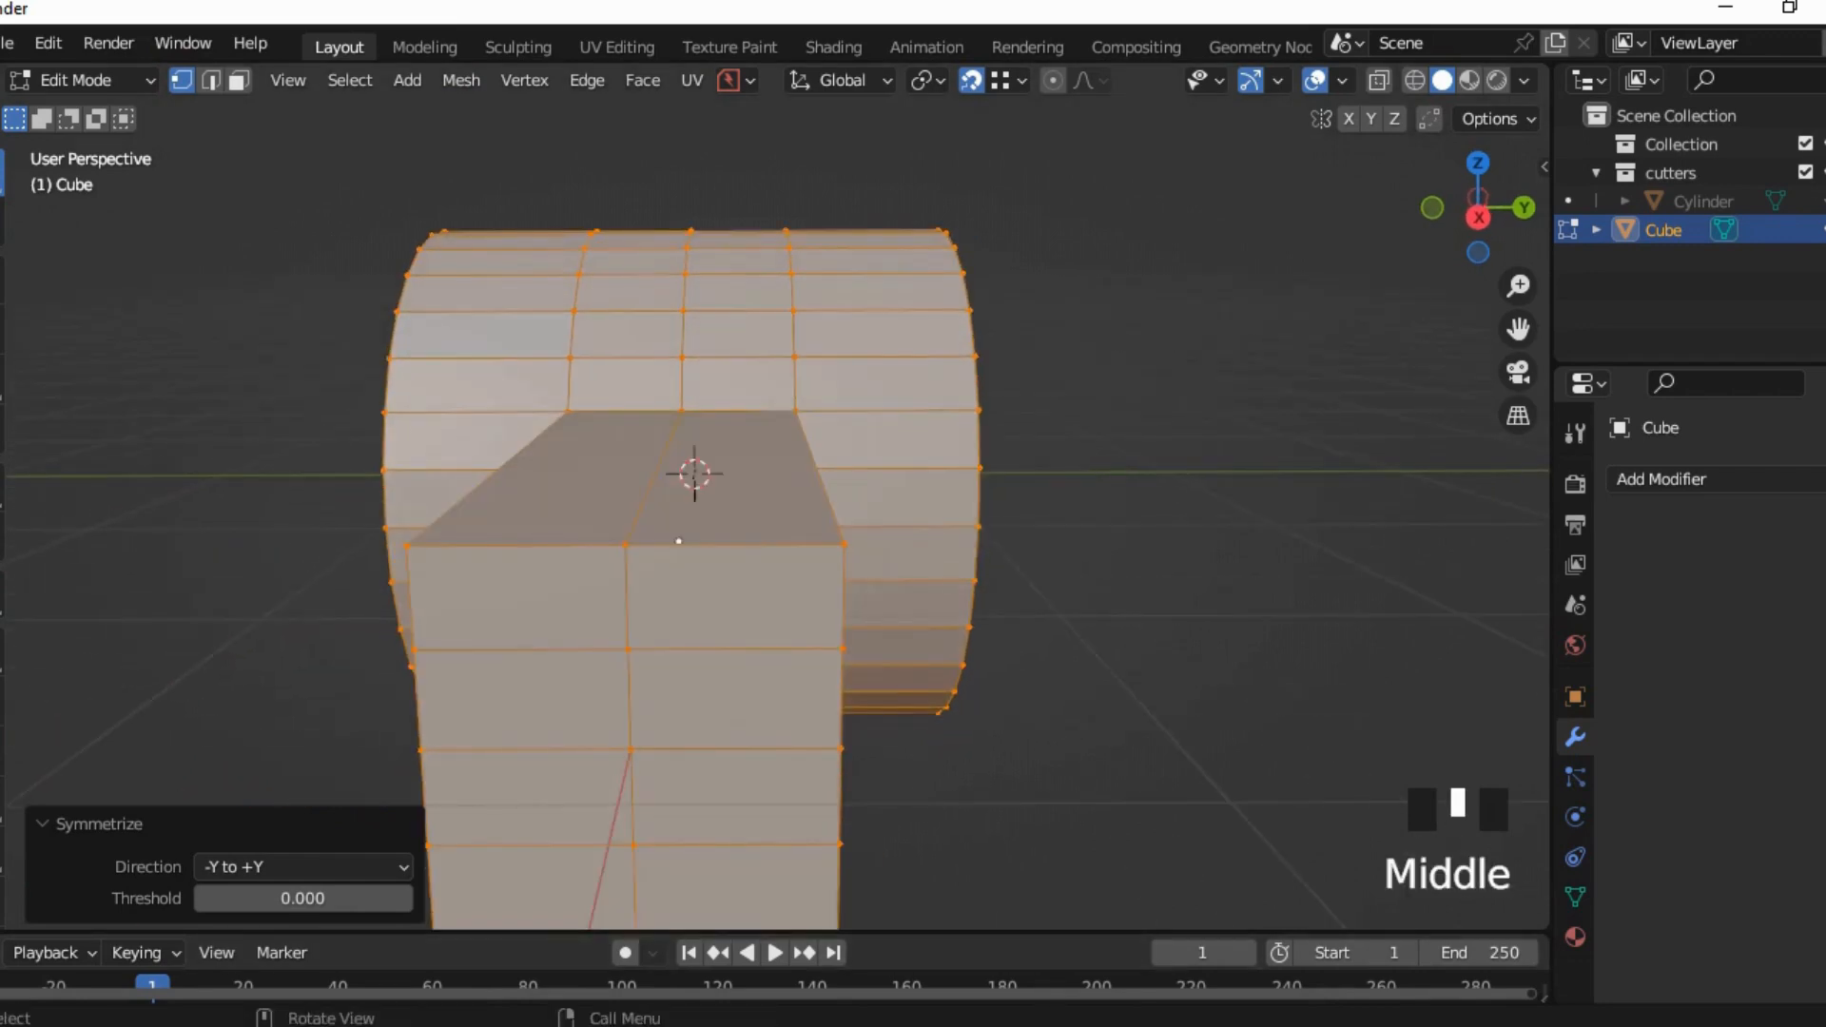
{"action": "left_click", "coordinate": [302, 866]}
{"action": "left_click", "coordinate": [302, 801]}
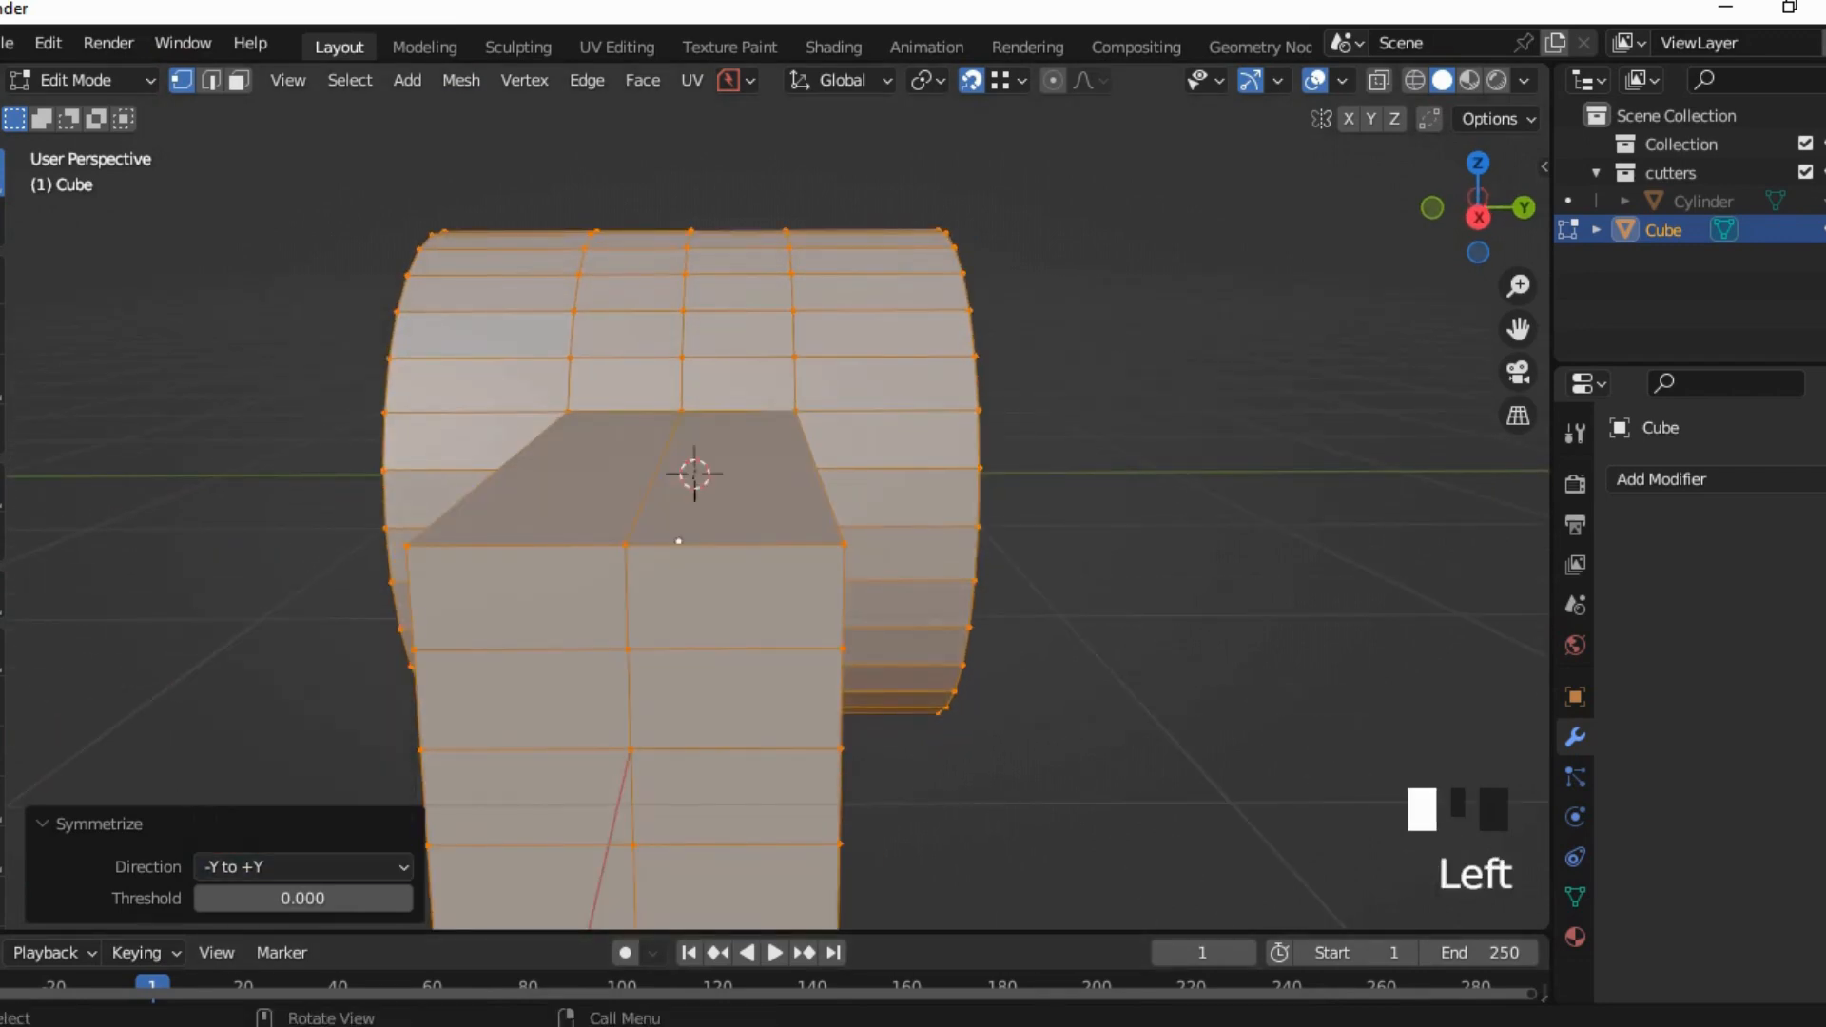
{"action": "middle_click_drag", "start_coordinate": [678, 541], "coordinate": [772, 534]}
{"action": "left_click", "coordinate": [775, 537]}
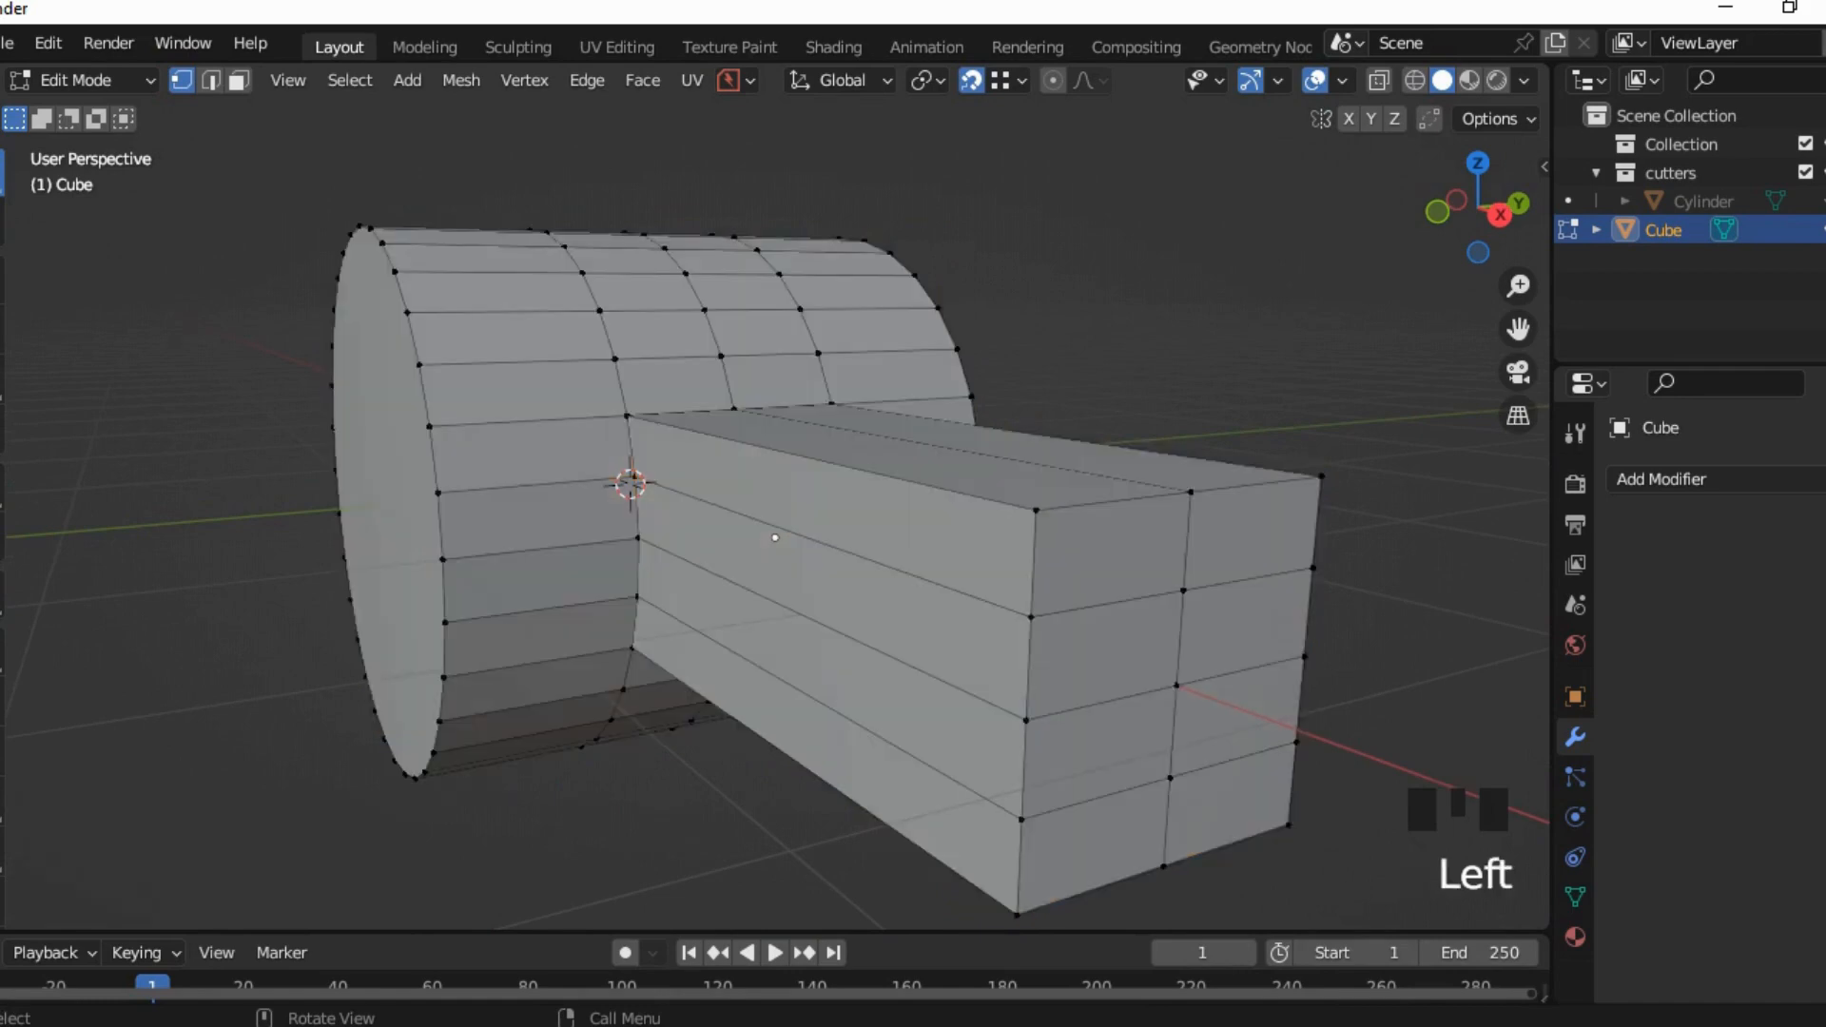
Step: Return to Object Mode, add a level 1 Subdivision Surface to the combined mesh, and inspect the resulting shape
{"action": "left_click", "coordinate": [84, 80]}
{"action": "left_click", "coordinate": [134, 114]}
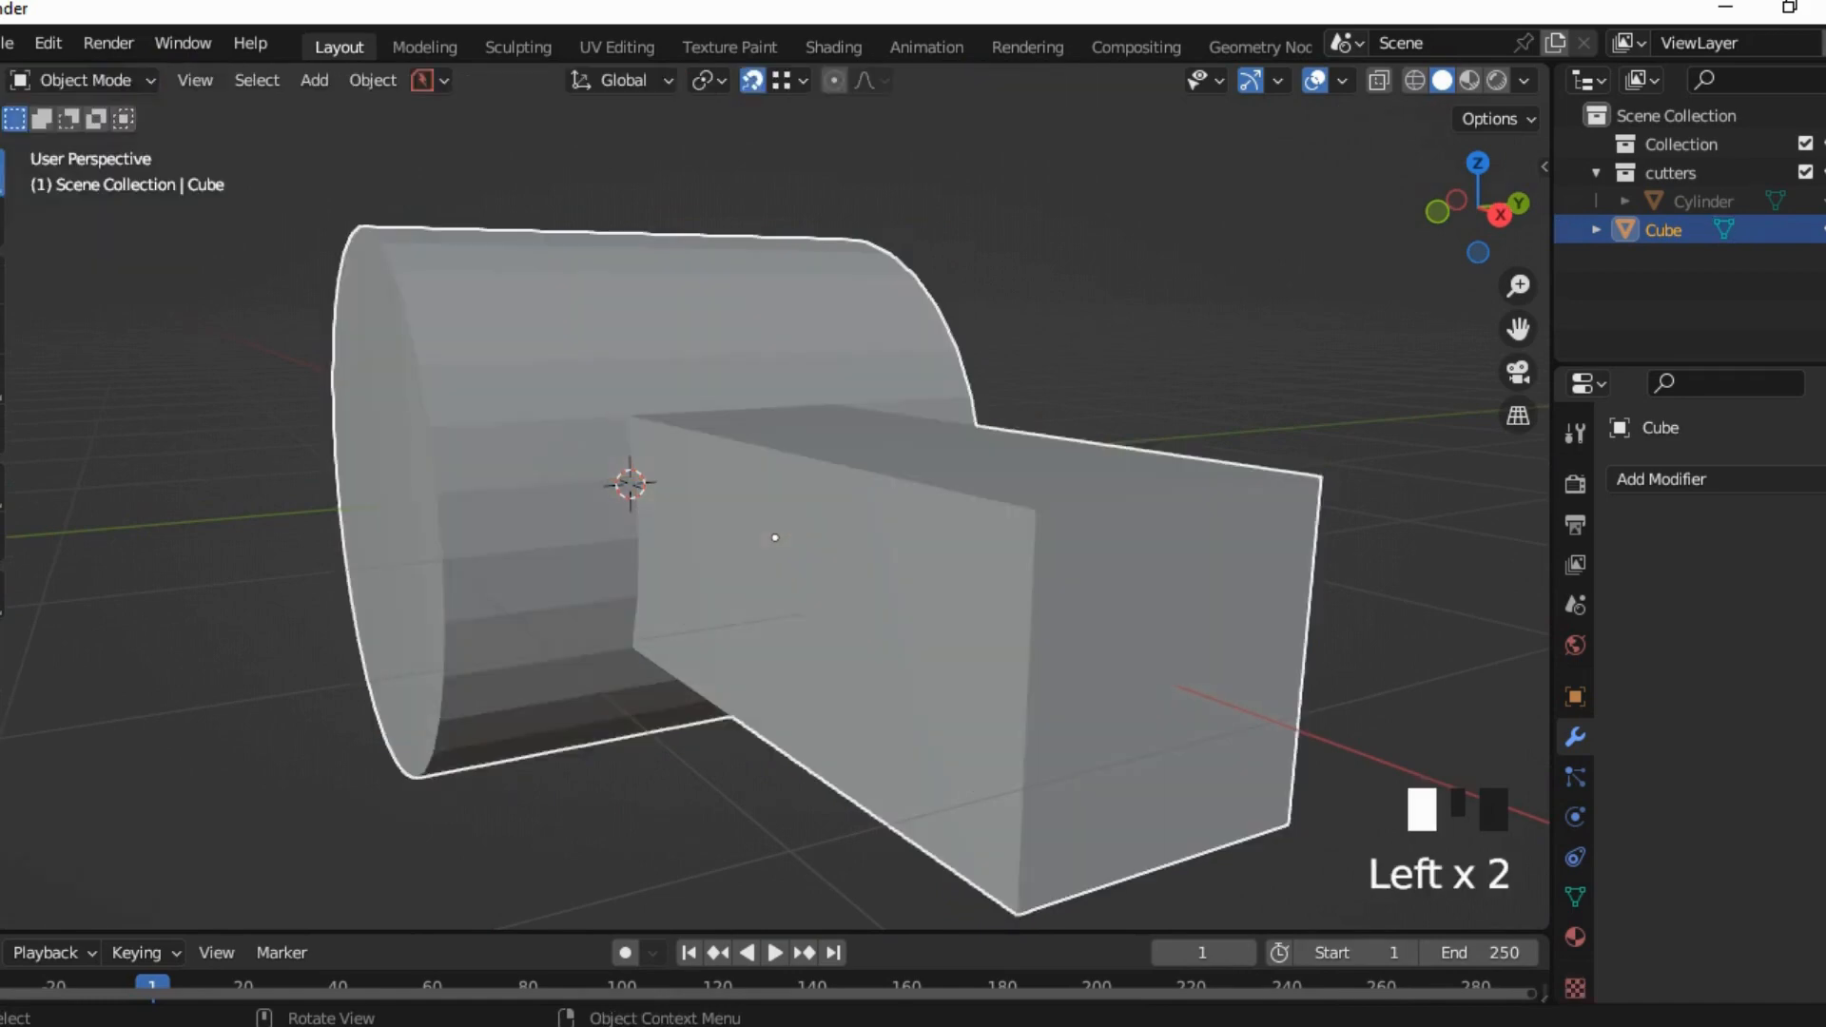
{"action": "key", "text": "ctrl+1"}
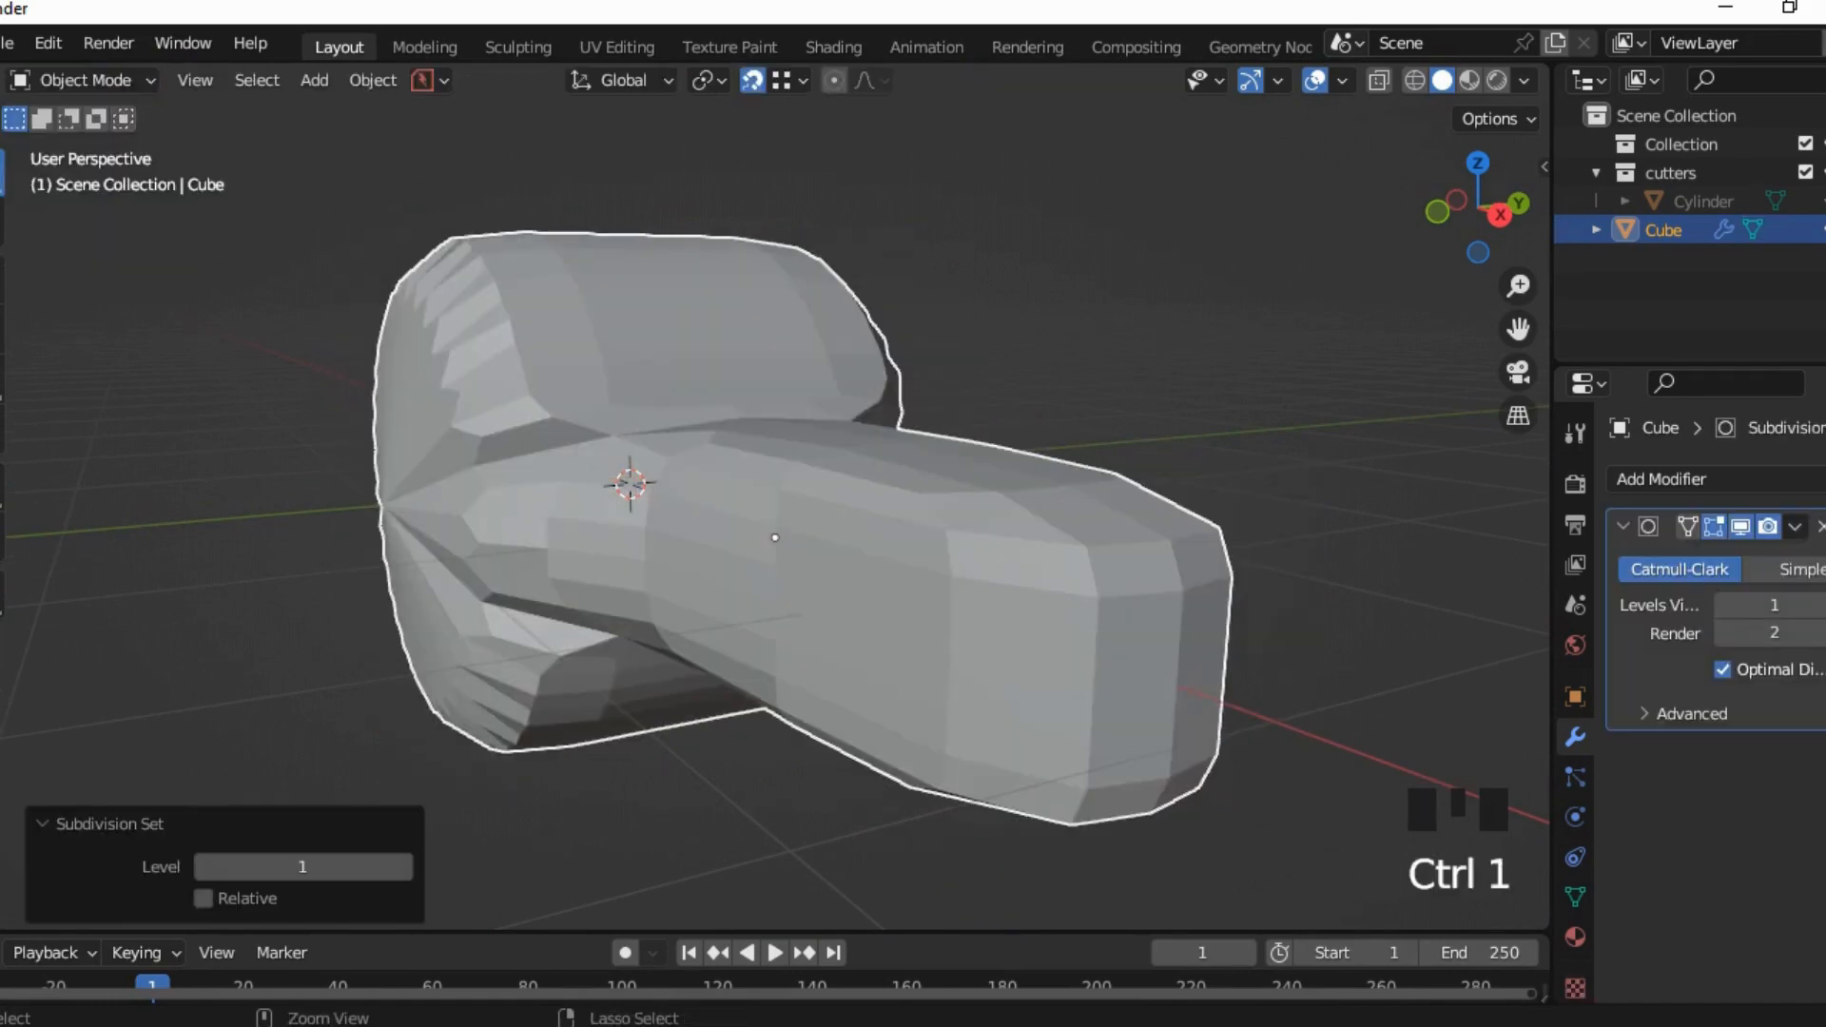
{"action": "middle_click_drag", "start_coordinate": [775, 537], "coordinate": [803, 568], "text": "ctrl"}
{"action": "scroll", "coordinate": [828, 552], "scroll_direction": "up", "scroll_amount": 4}
{"action": "scroll", "coordinate": [783, 534], "scroll_direction": "down", "scroll_amount": 2}
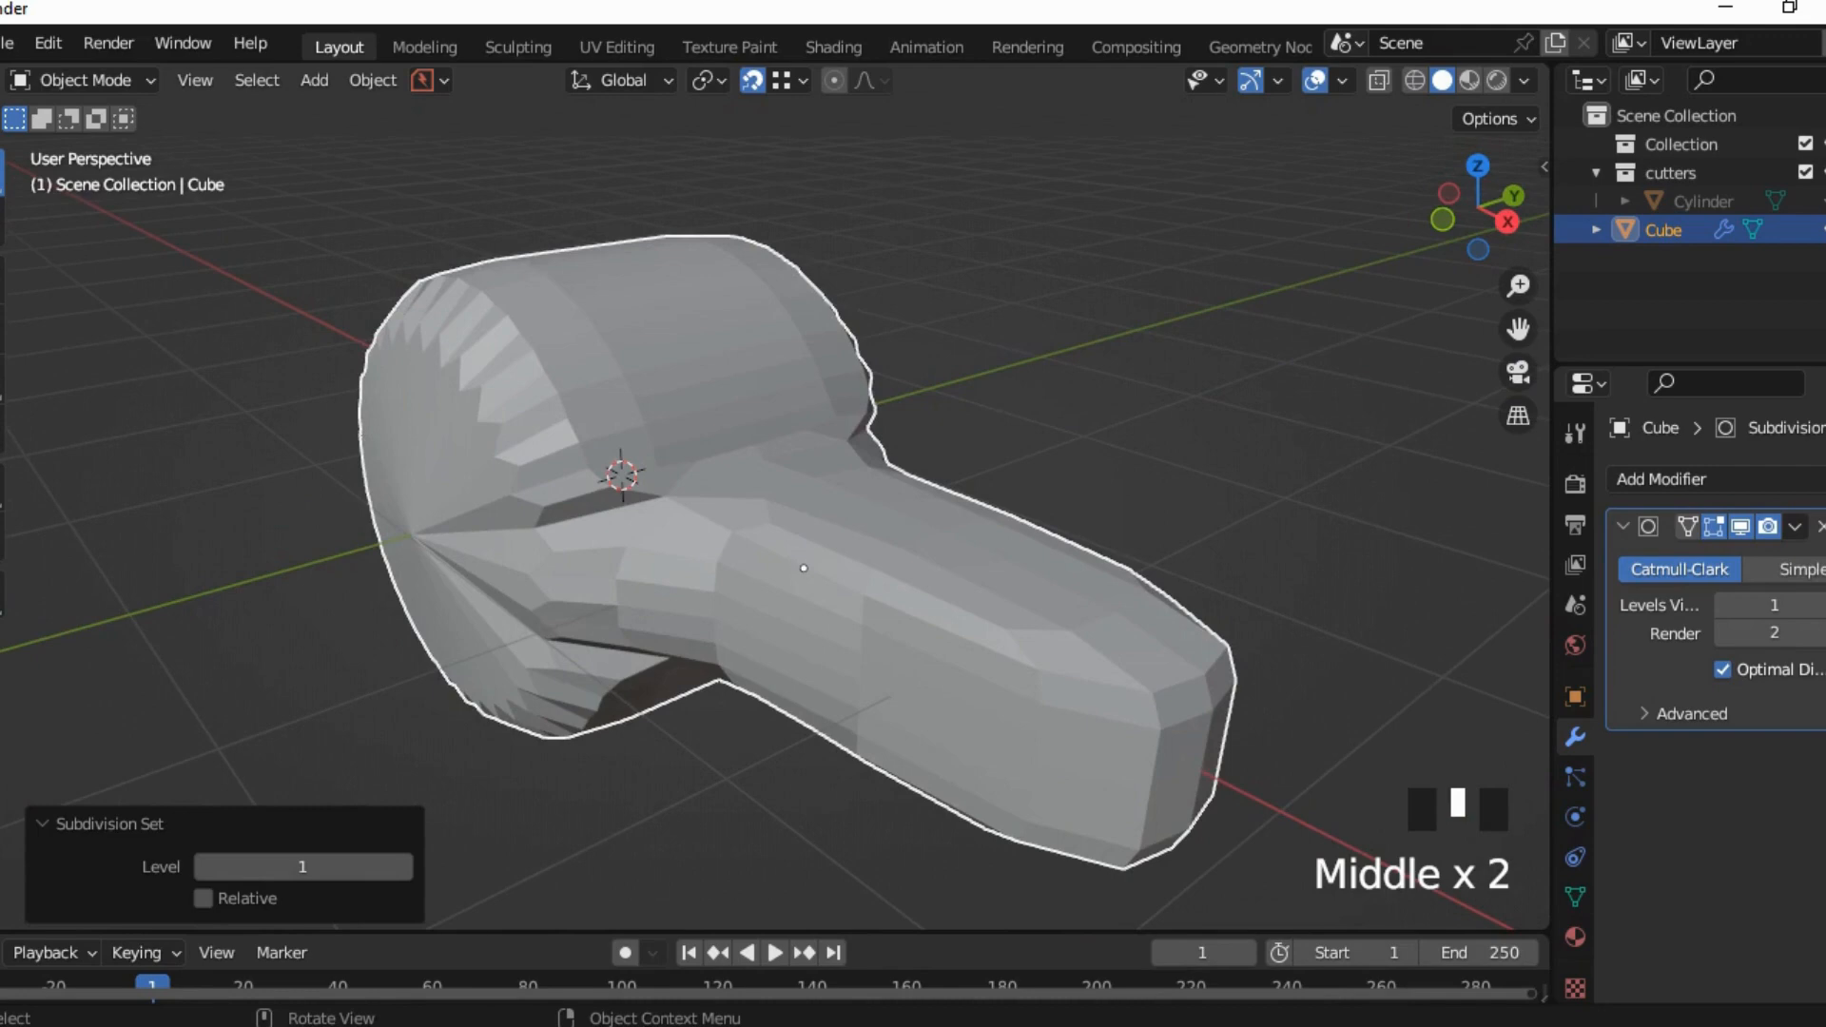
{"action": "mouse_move", "coordinate": [803, 568]}
{"action": "middle_mouse_down"}
{"action": "mouse_move", "coordinate": [780, 604]}
{"action": "mouse_move", "coordinate": [793, 579]}
{"action": "middle_mouse_up"}
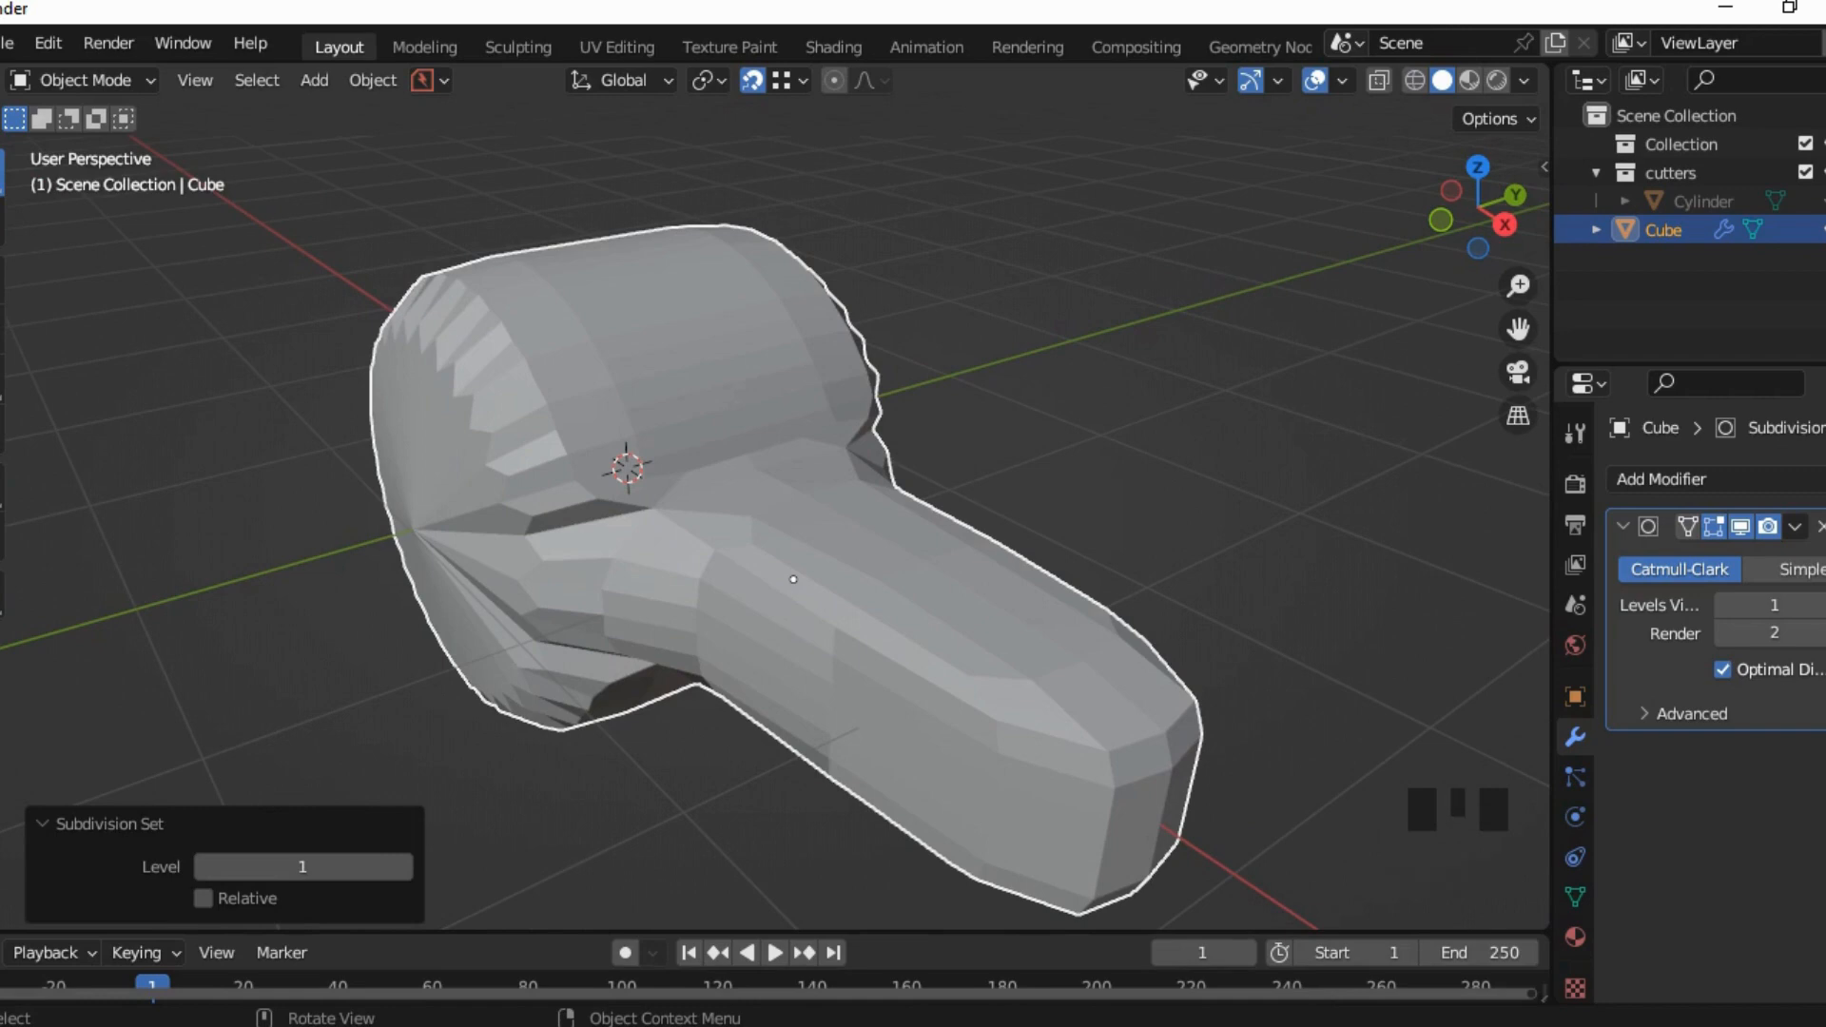
Step: Enter Edit Mode with face selection and crease the edges of the cylinder's -Y end cap with a factor of 1.000
{"action": "left_click", "coordinate": [81, 80]}
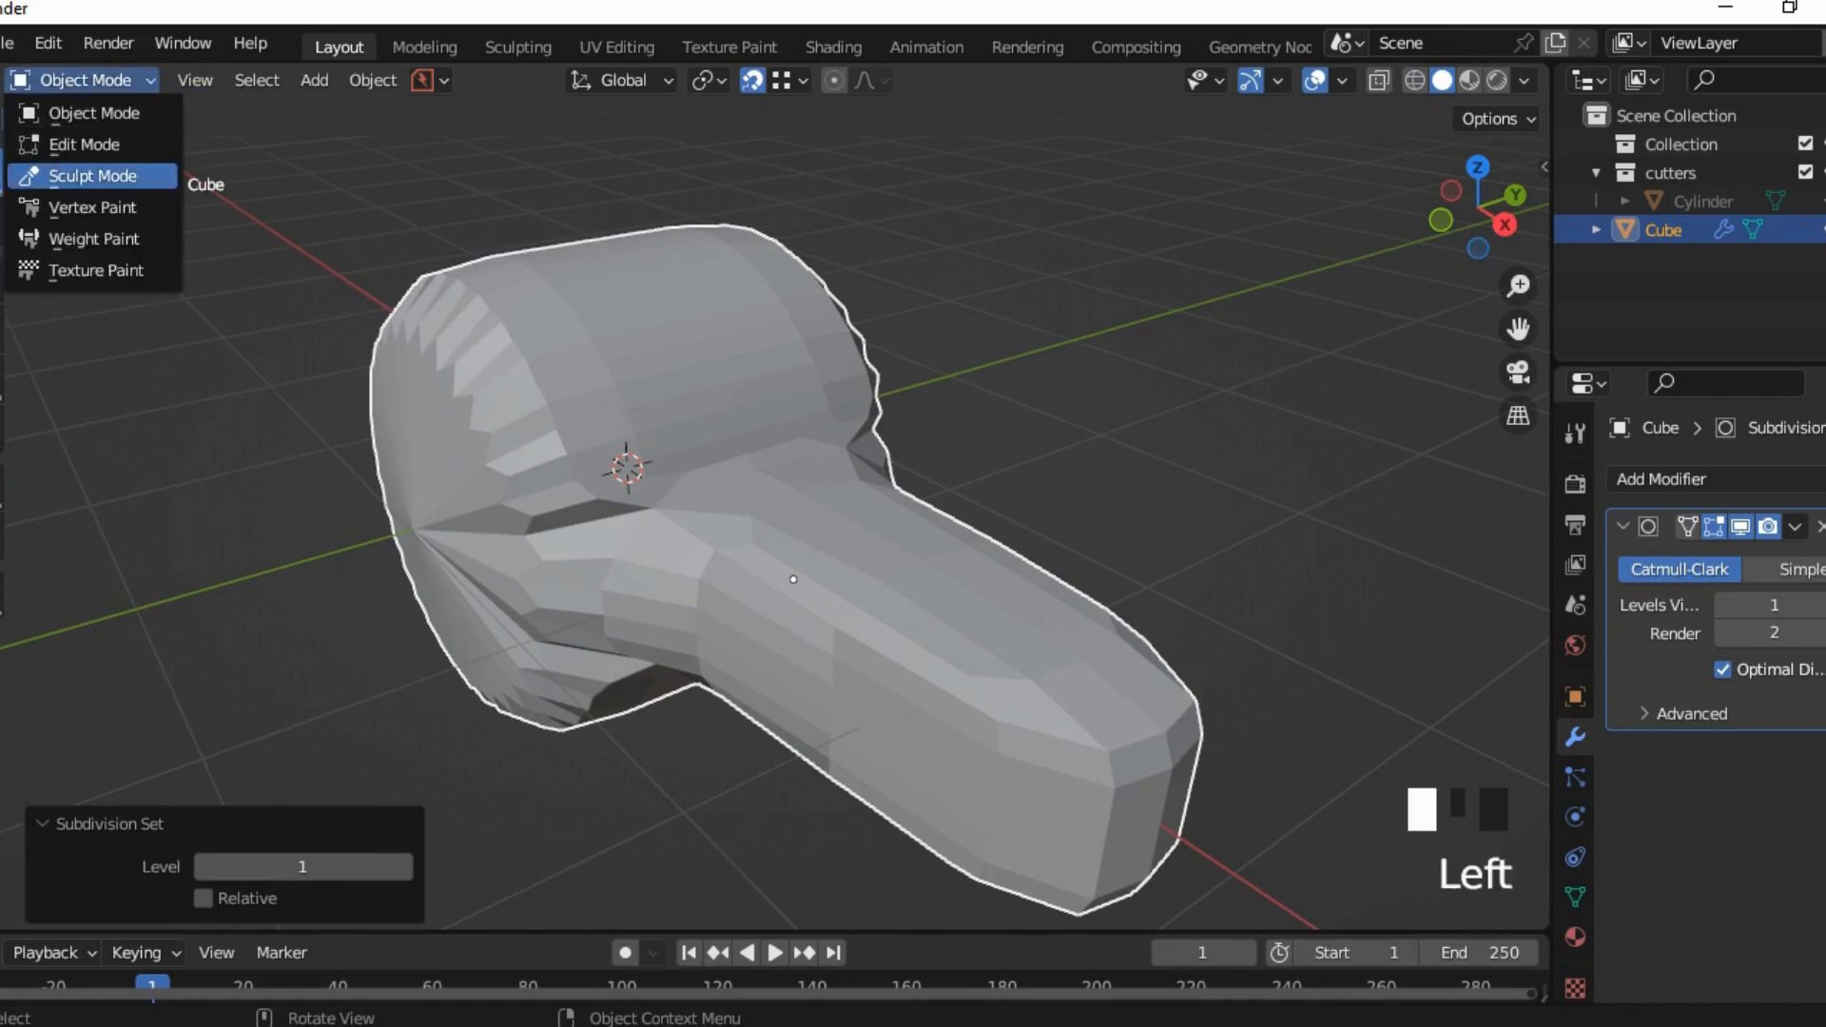
{"action": "left_click", "coordinate": [67, 111]}
{"action": "left_click", "coordinate": [237, 80]}
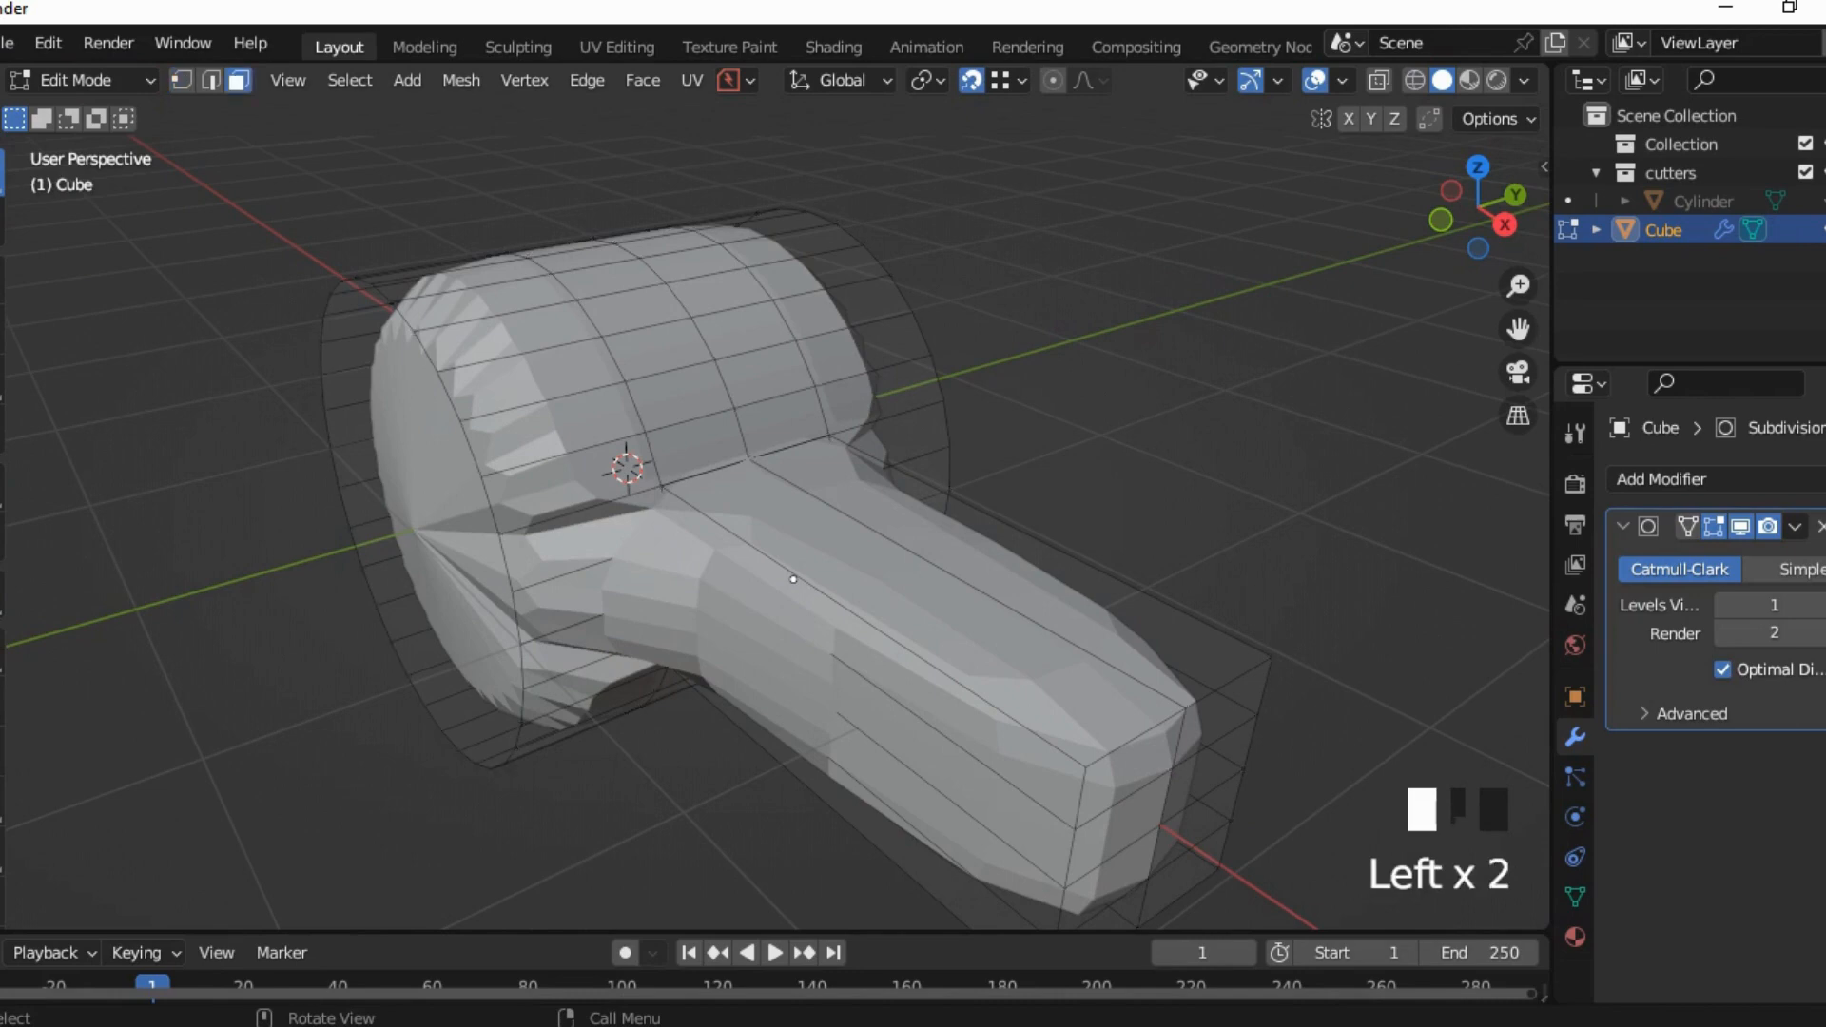
{"action": "left_click", "coordinate": [423, 523]}
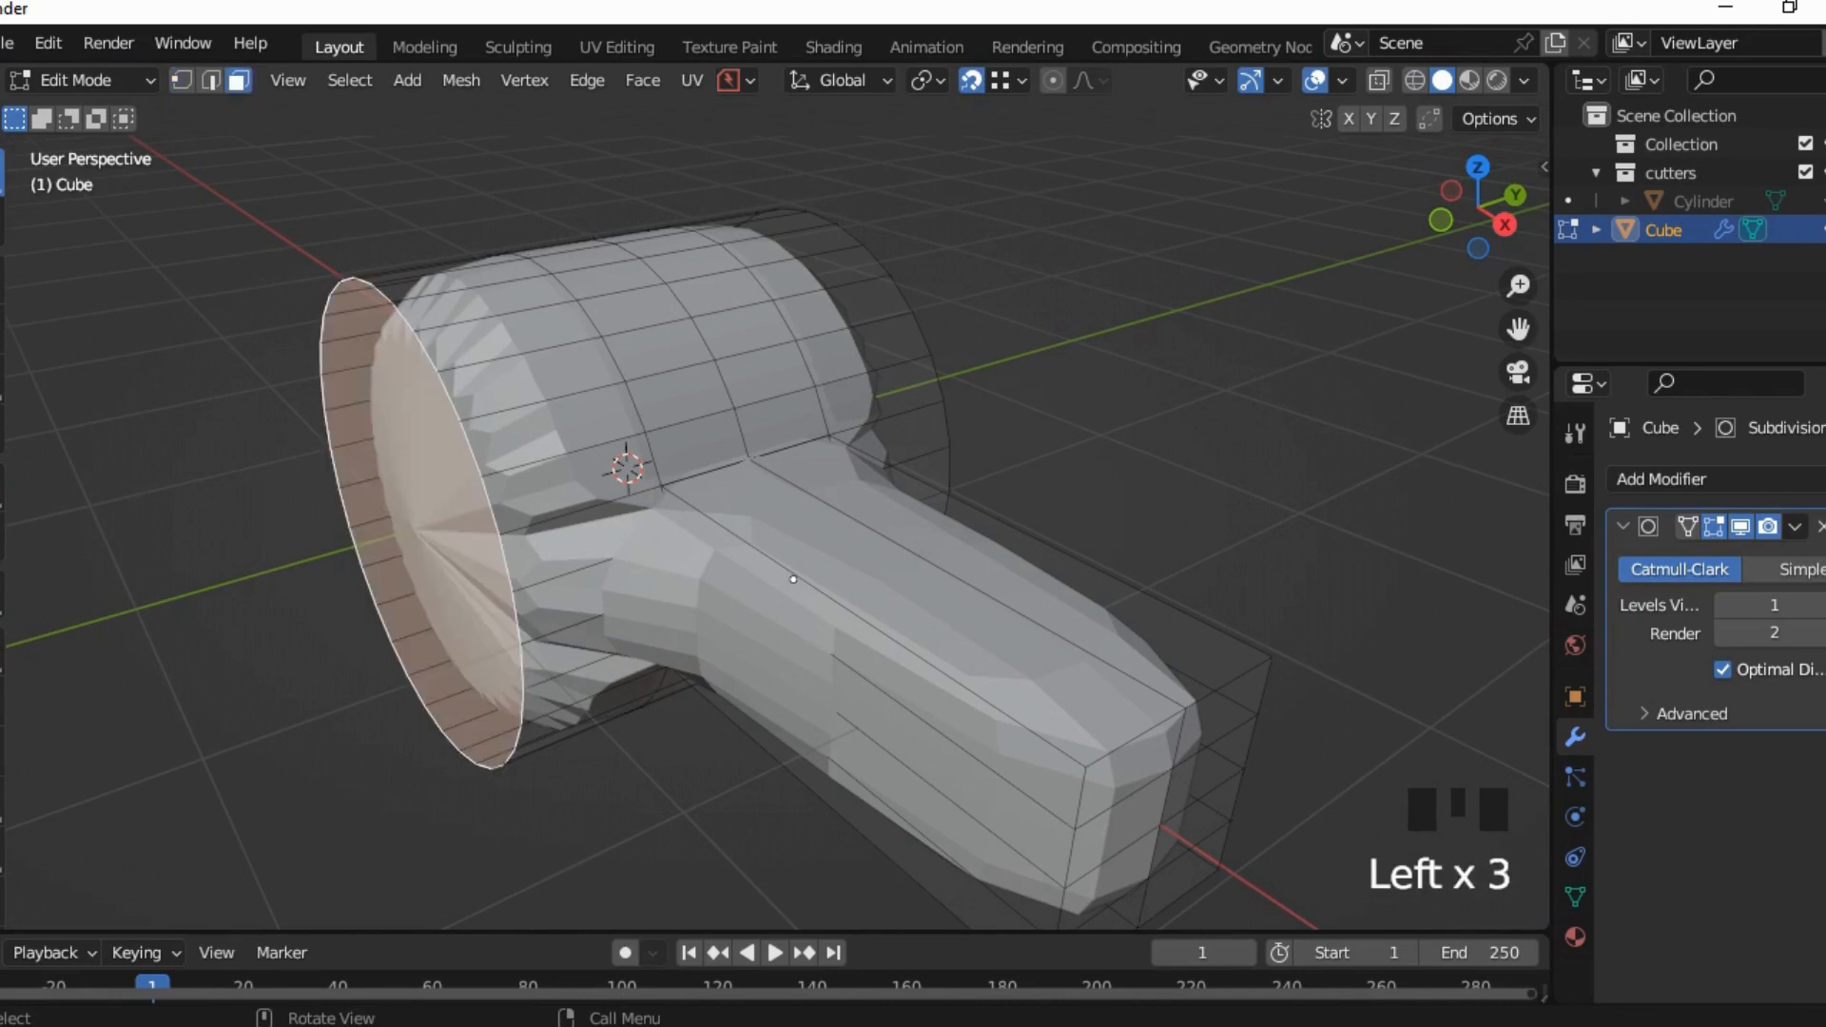
{"action": "key", "text": "shift+e"}
{"action": "left_click", "coordinate": [1141, 652]}
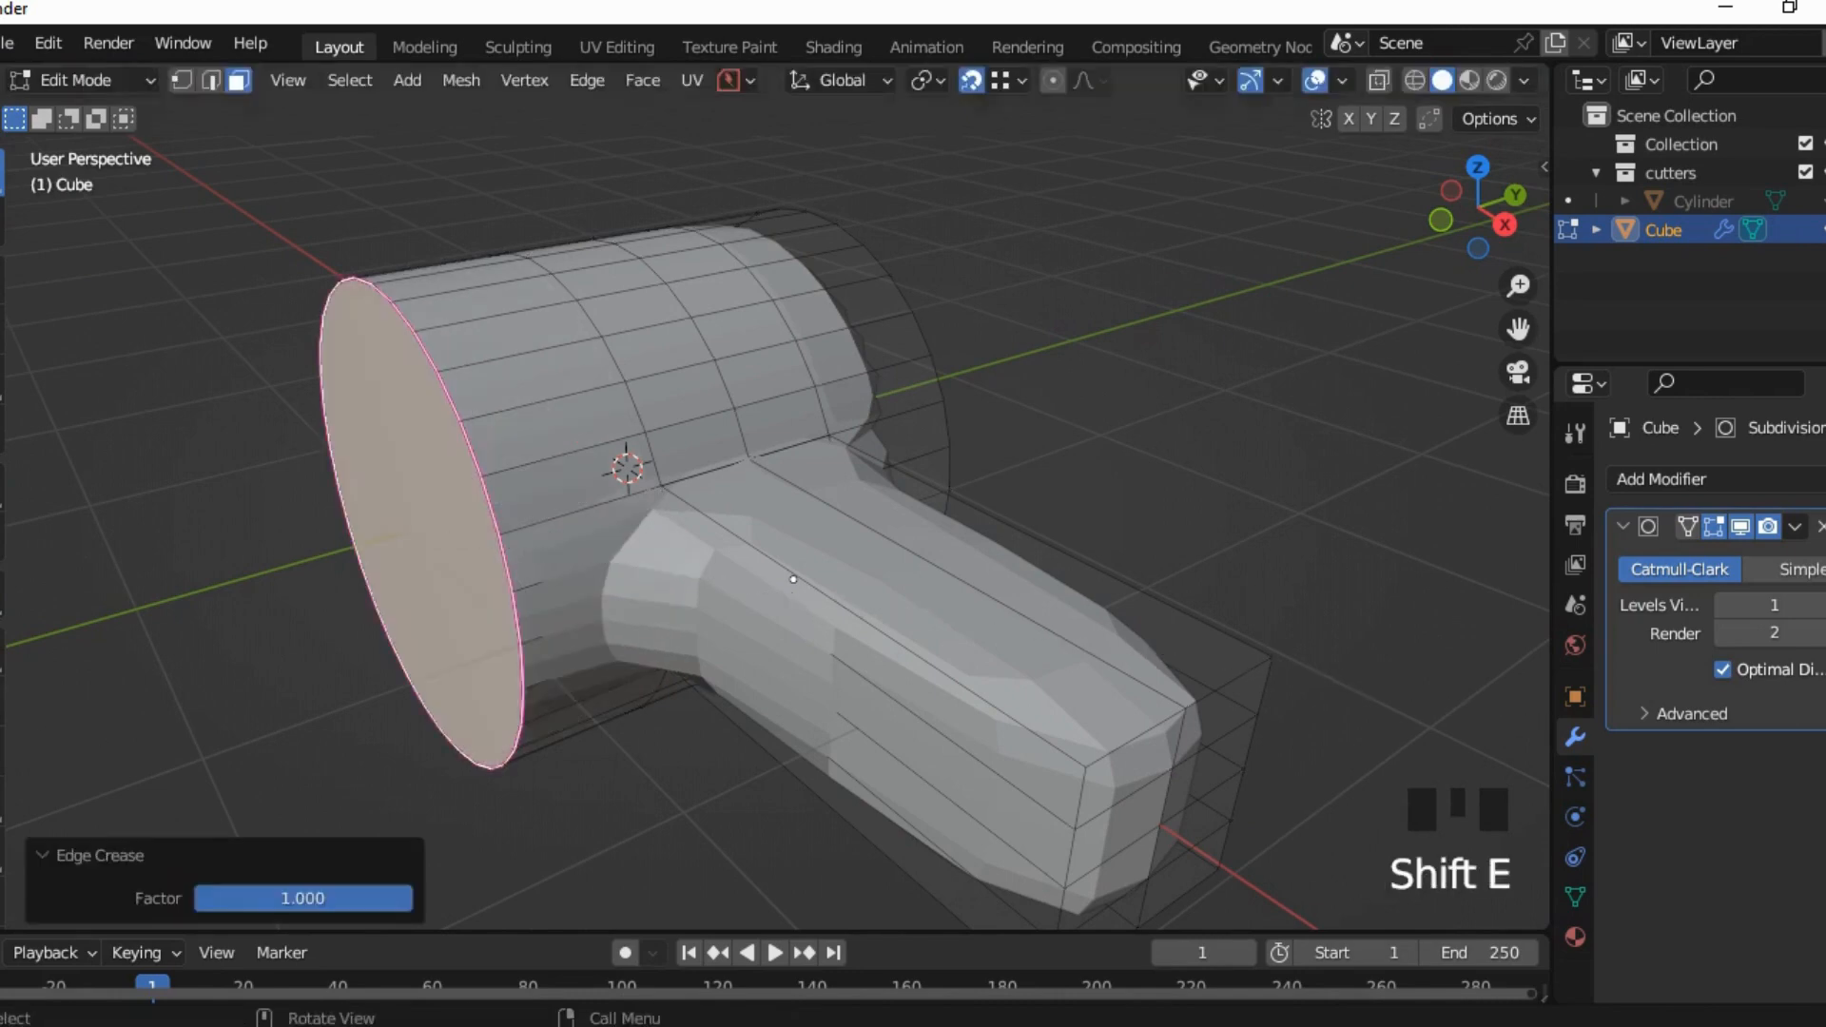
{"action": "mouse_move", "coordinate": [1140, 652]}
{"action": "middle_mouse_down"}
{"action": "mouse_move", "coordinate": [1041, 561]}
{"action": "mouse_move", "coordinate": [1032, 433]}
{"action": "mouse_move", "coordinate": [1065, 552]}
{"action": "mouse_move", "coordinate": [1130, 654]}
{"action": "middle_mouse_up"}
Step: Crease the edges of the cylinder's +Y end cap with a factor of 1.000 and check both ends
{"action": "middle_click_drag", "start_coordinate": [781, 579], "coordinate": [621, 556]}
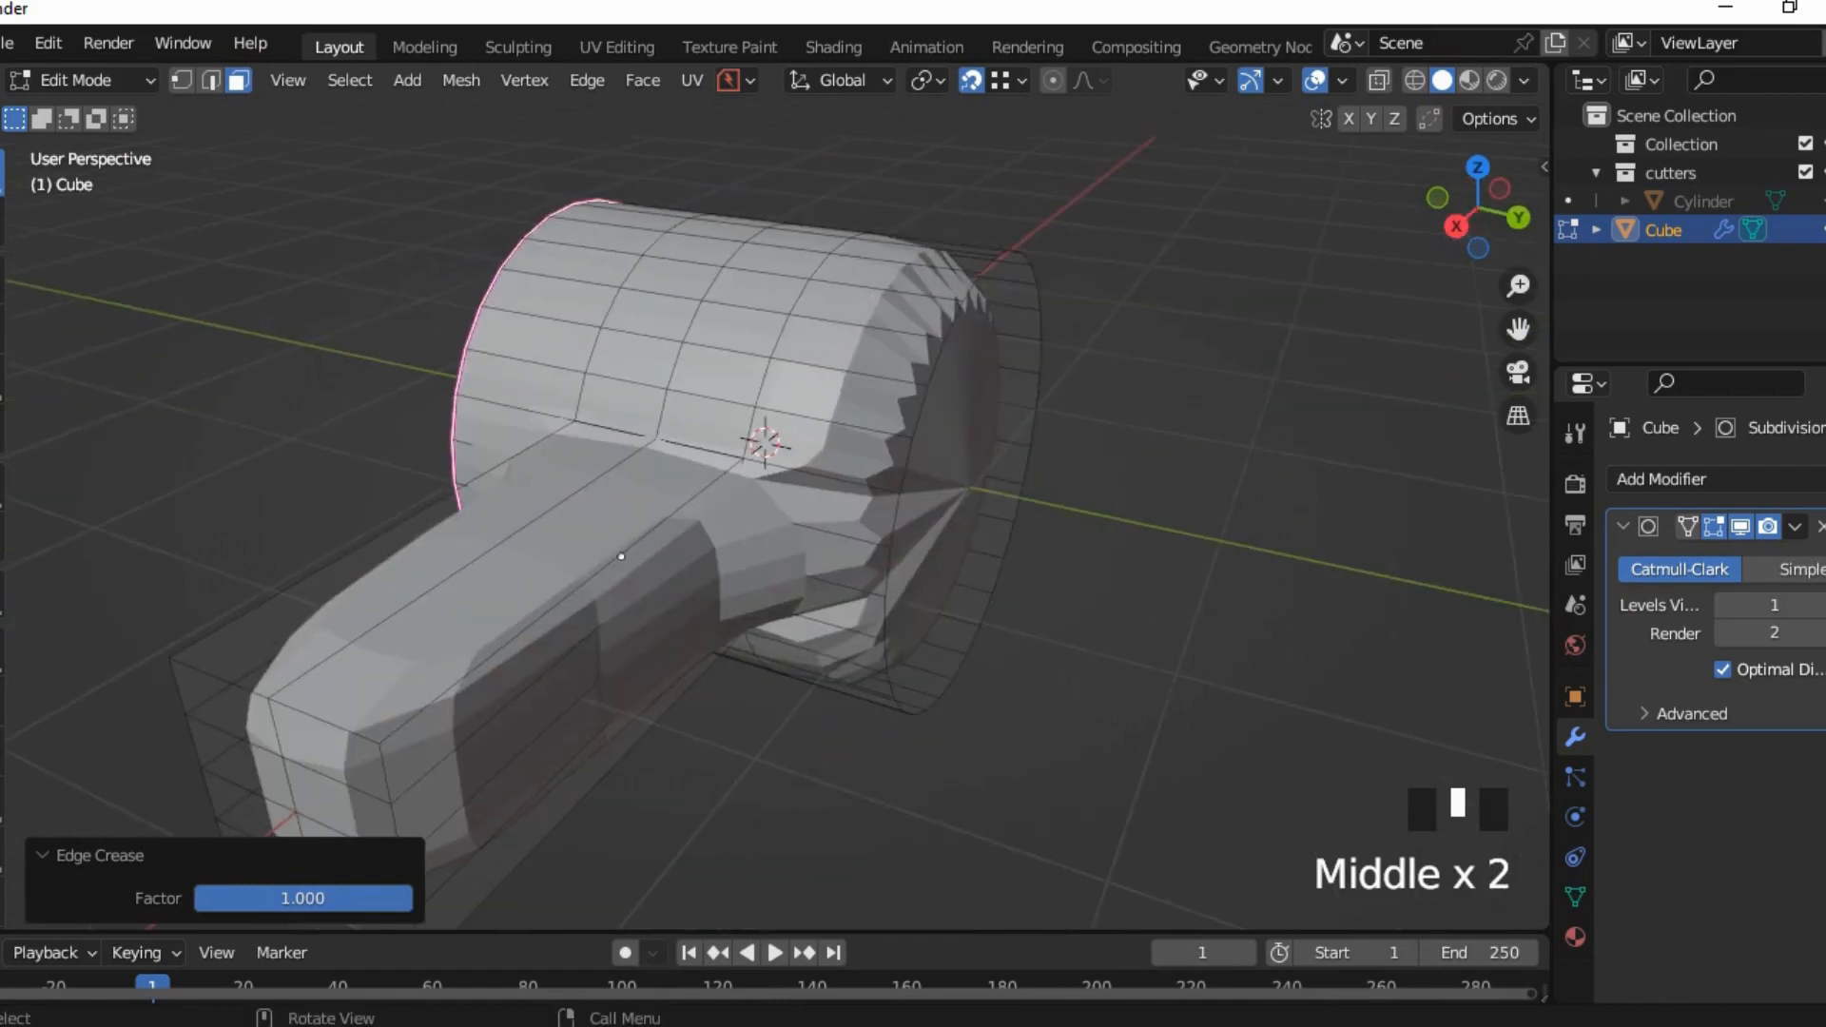
{"action": "left_click", "coordinate": [621, 556]}
{"action": "key", "text": "shift+e"}
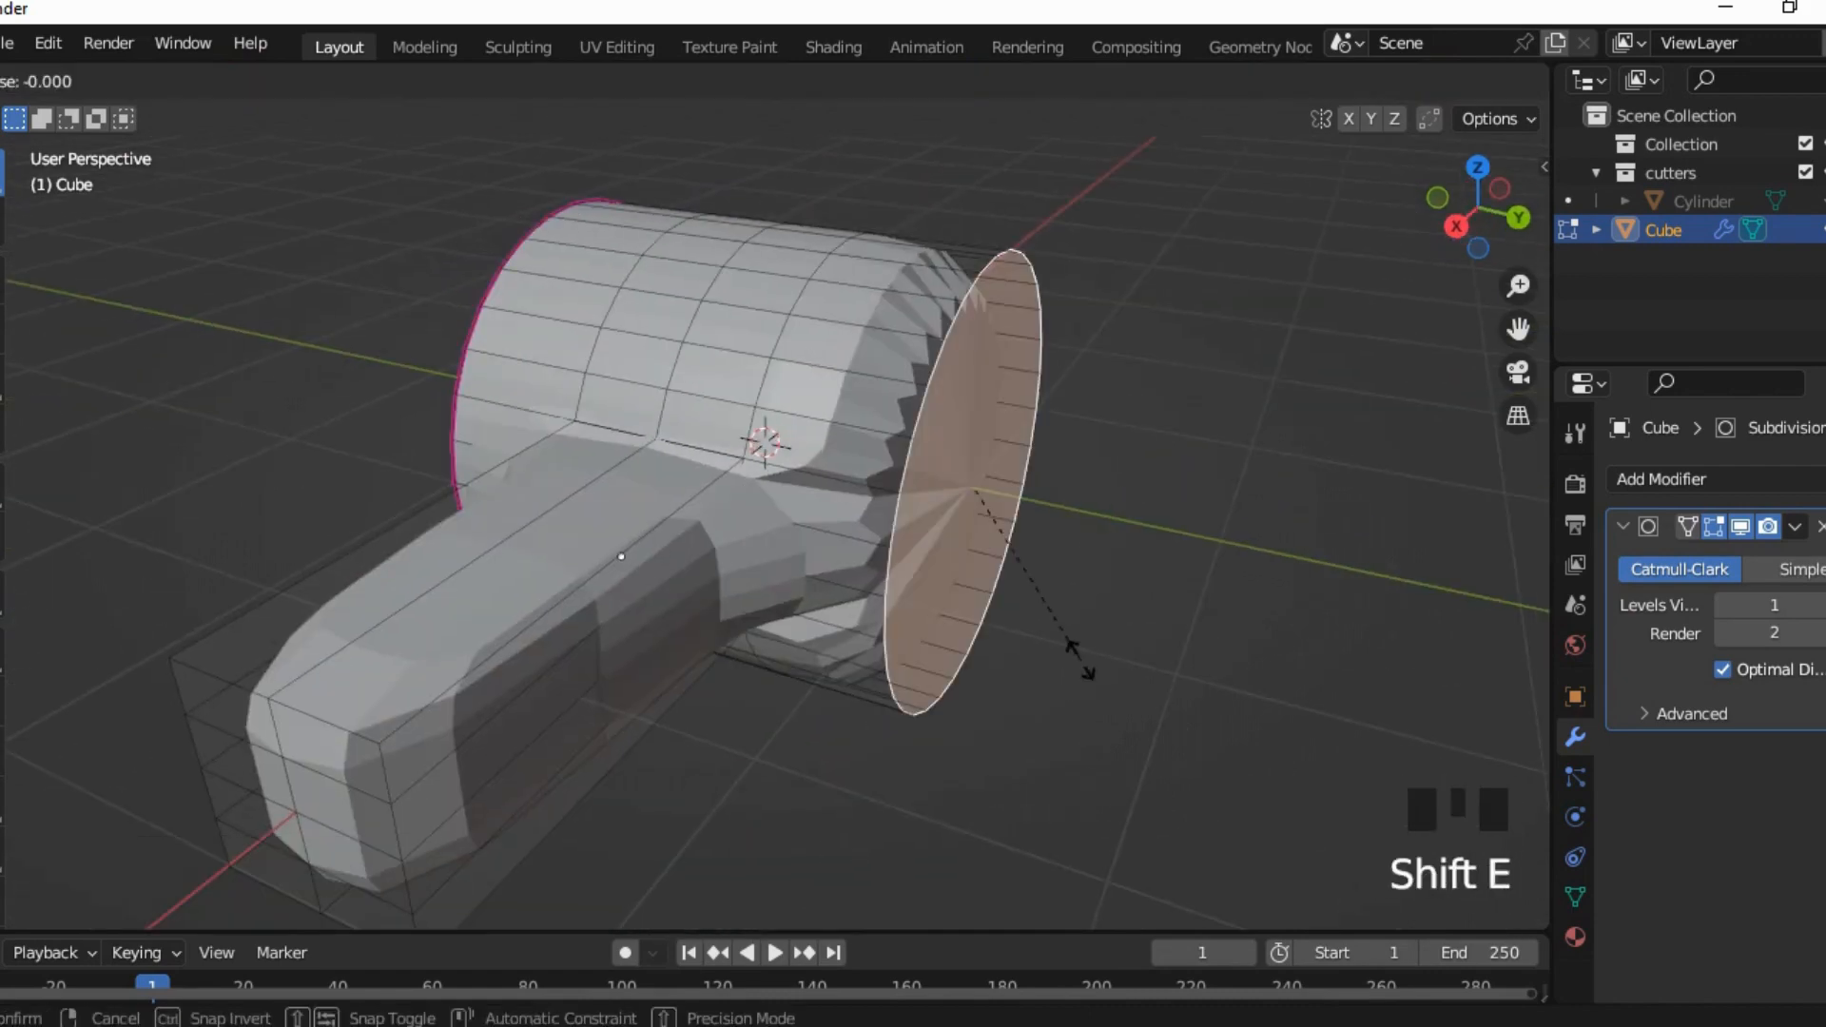
{"action": "left_click", "coordinate": [1079, 652]}
{"action": "scroll", "coordinate": [621, 557], "scroll_direction": "down", "scroll_amount": 3}
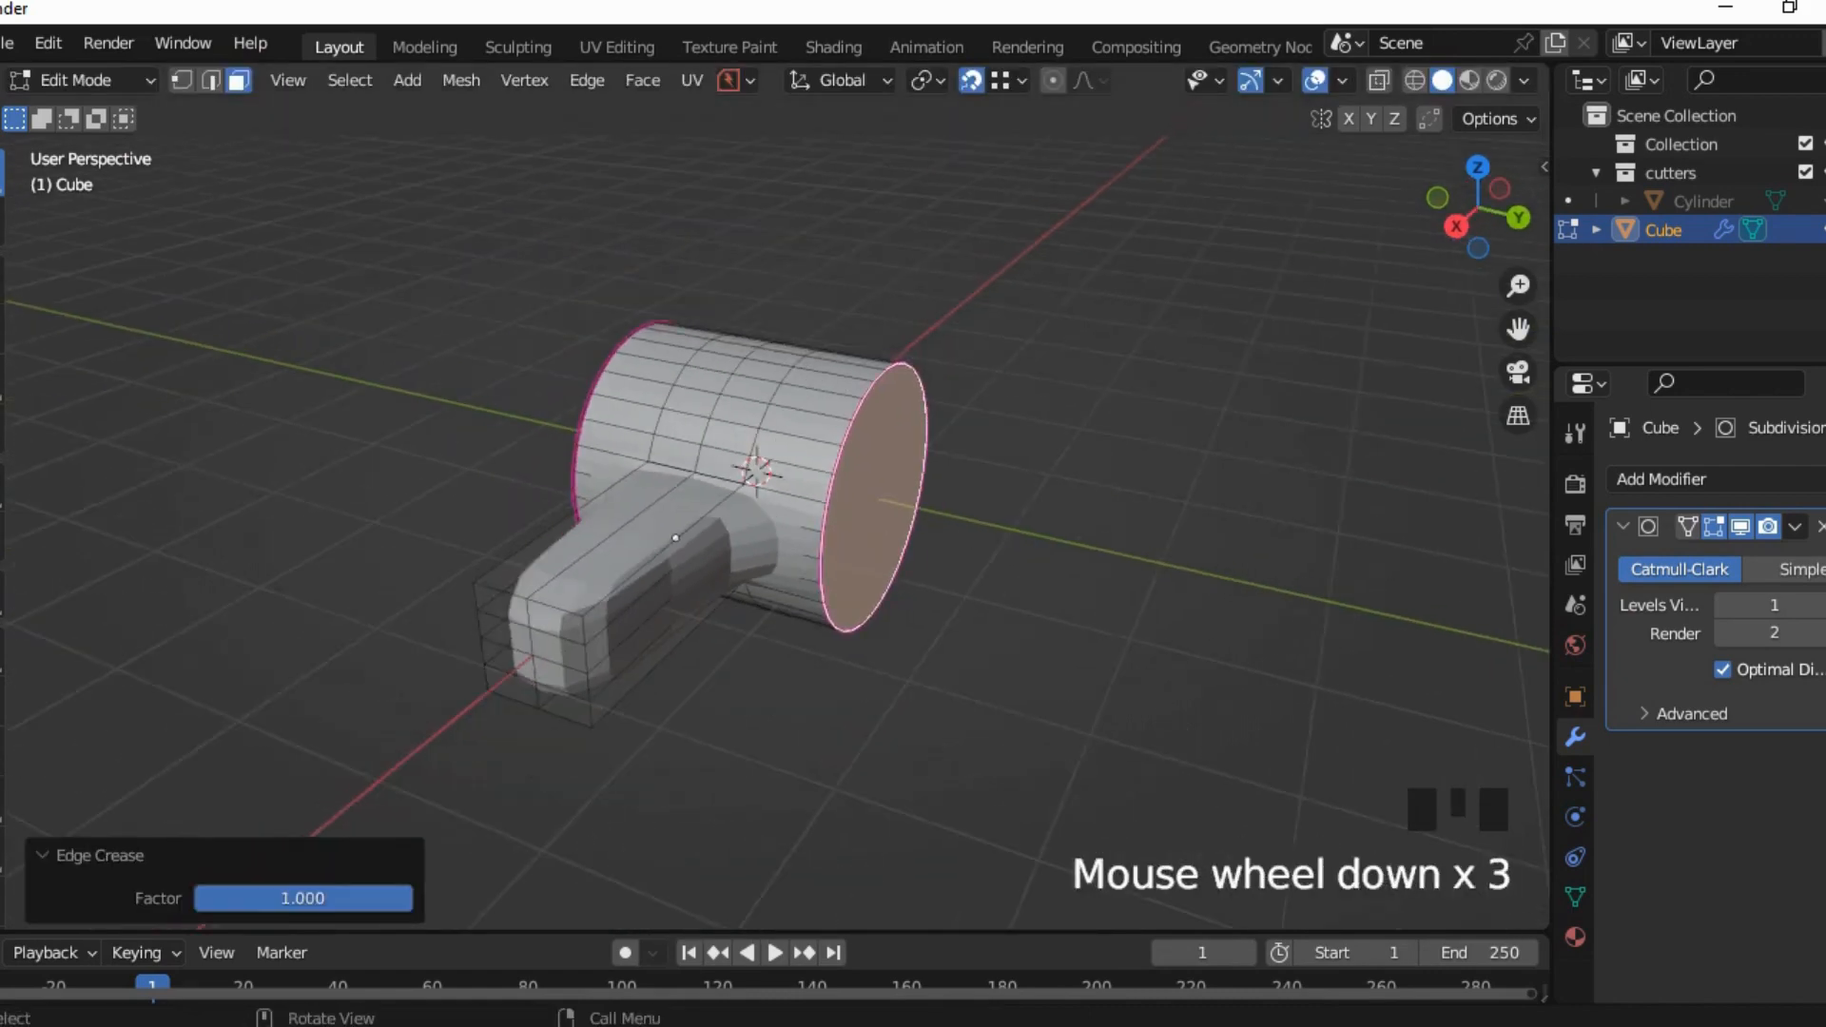
{"action": "middle_click_drag", "start_coordinate": [621, 556], "coordinate": [747, 531]}
{"action": "scroll", "coordinate": [775, 513], "scroll_direction": "up", "scroll_amount": 3}
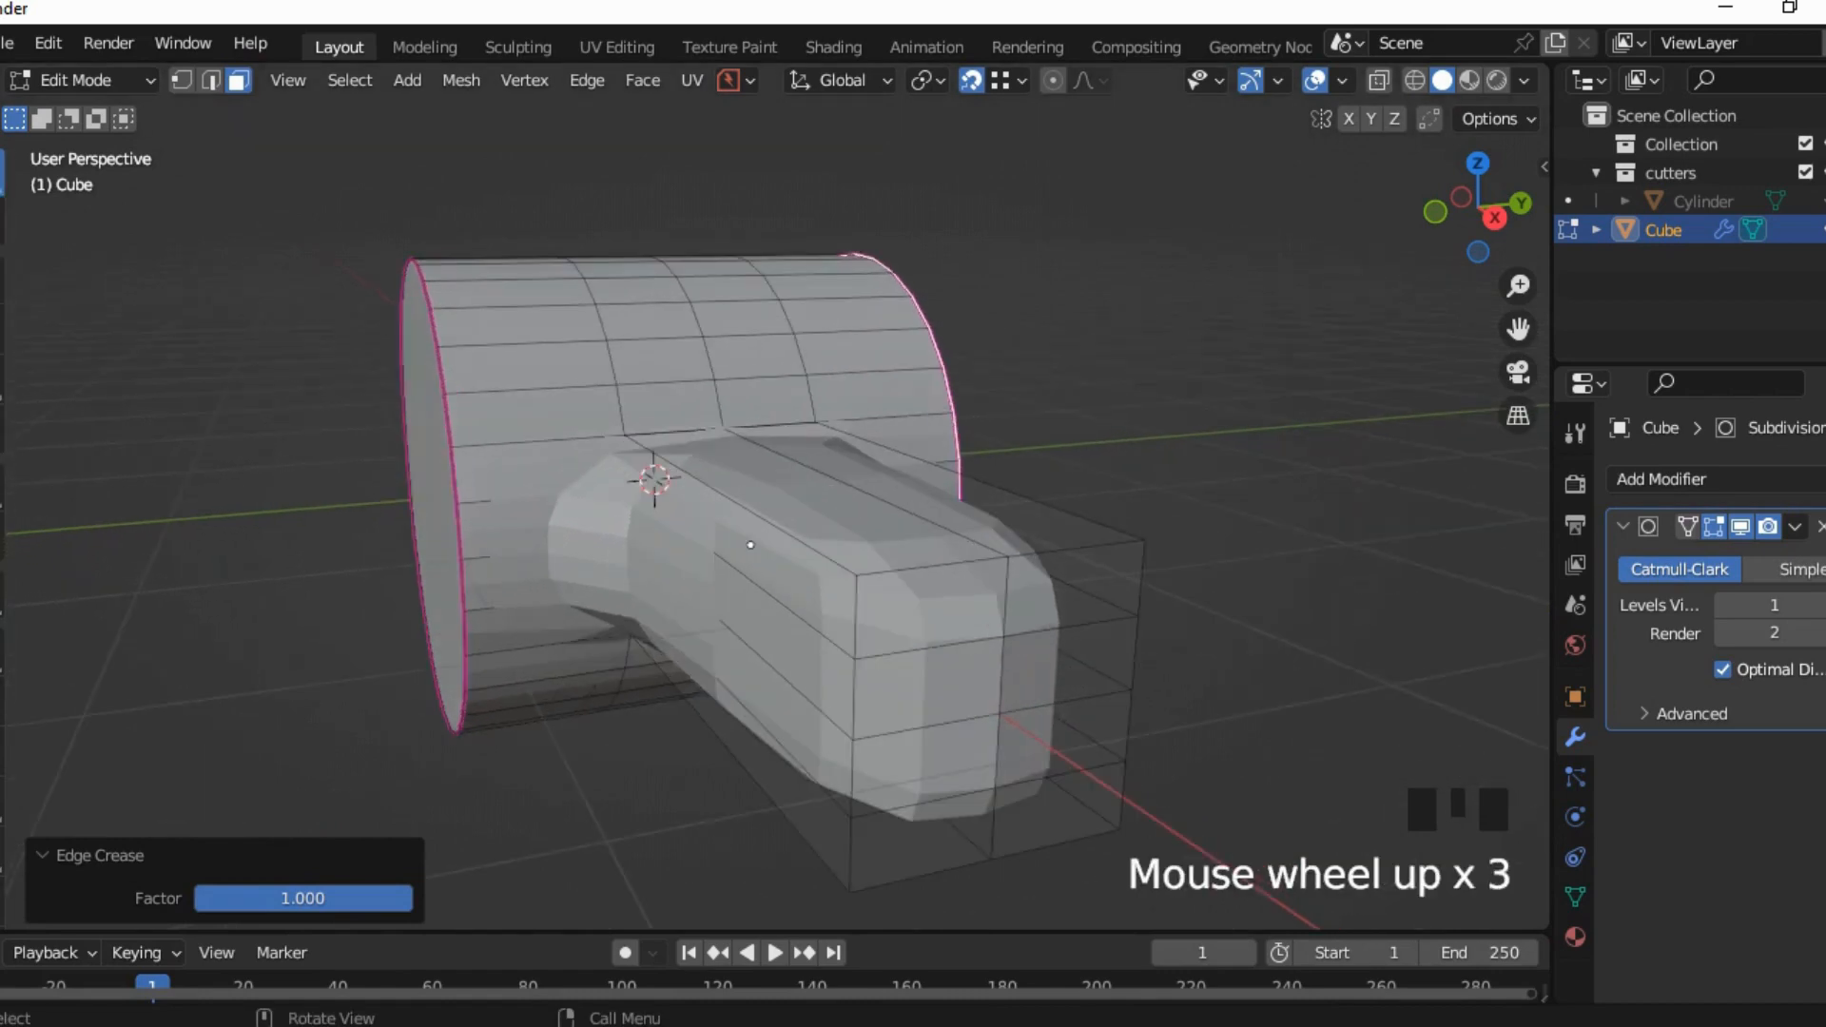
Step: Switch to edge selection and examine the edges on the bar's free end and its junction with the cylinder
{"action": "left_click", "coordinate": [1075, 587]}
{"action": "left_click", "coordinate": [210, 80]}
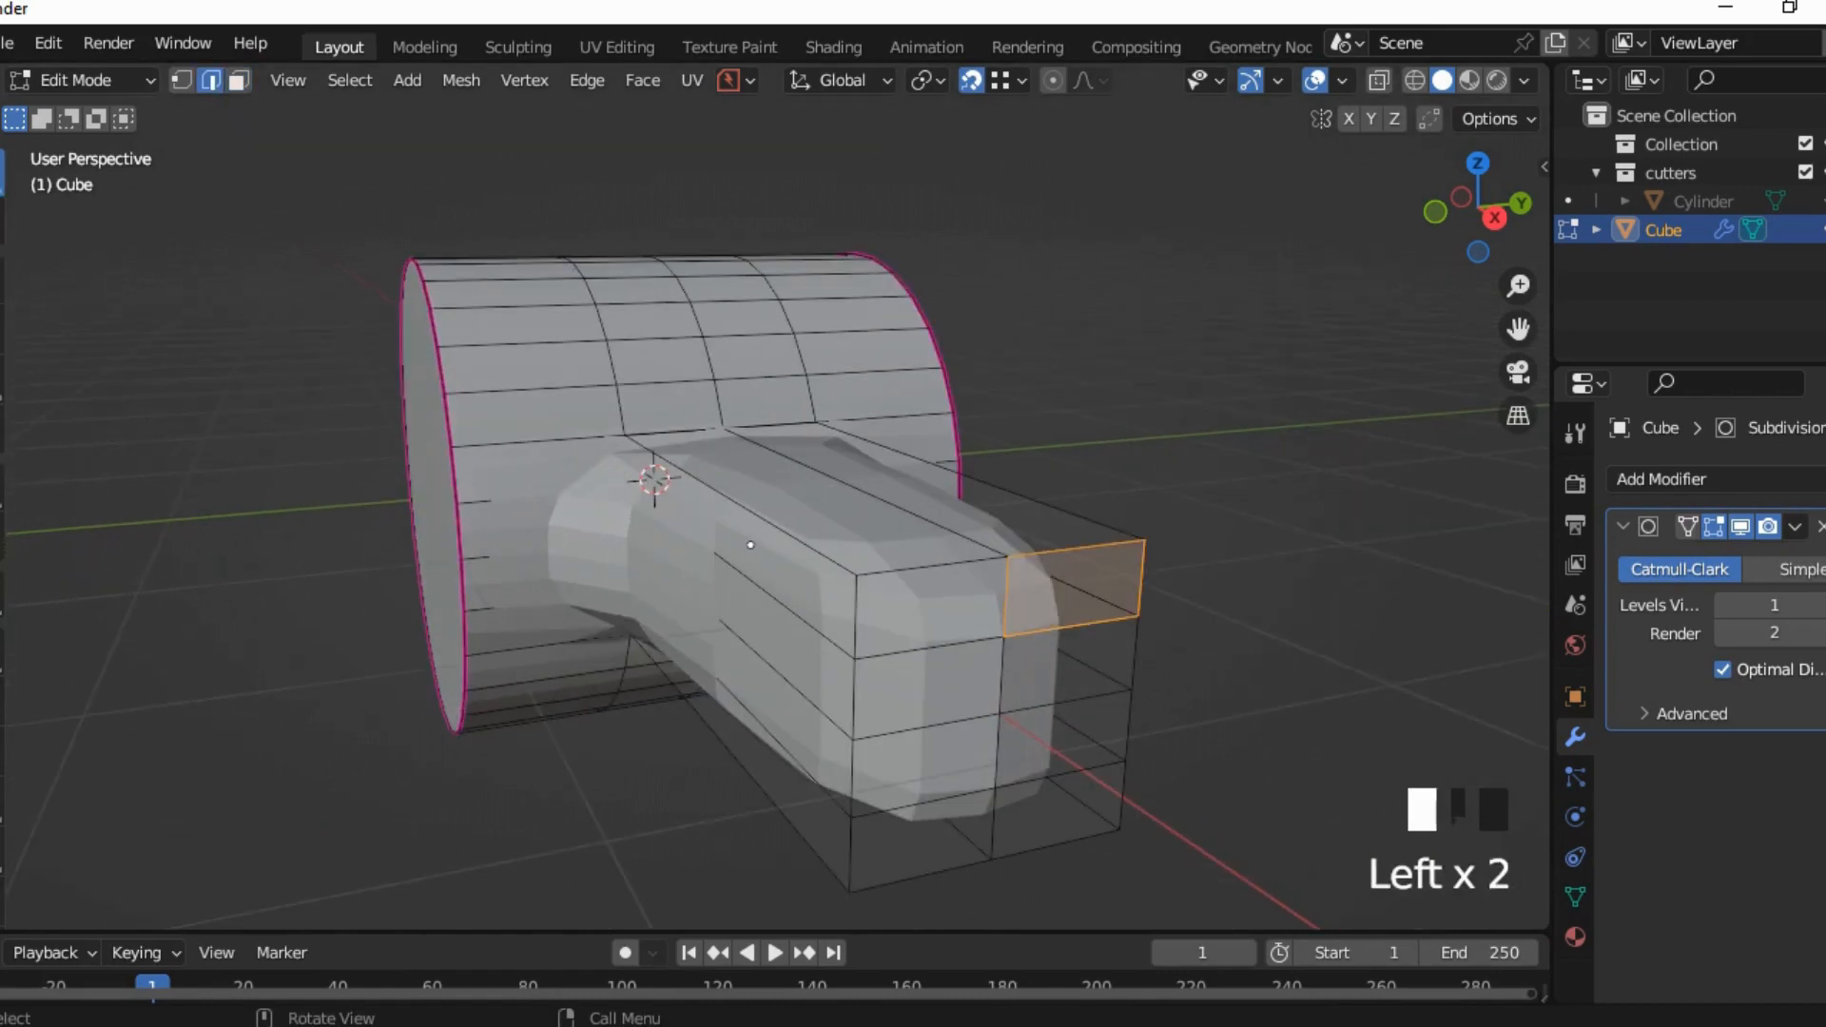
{"action": "left_click", "coordinate": [1070, 624]}
{"action": "left_click", "coordinate": [932, 647]}
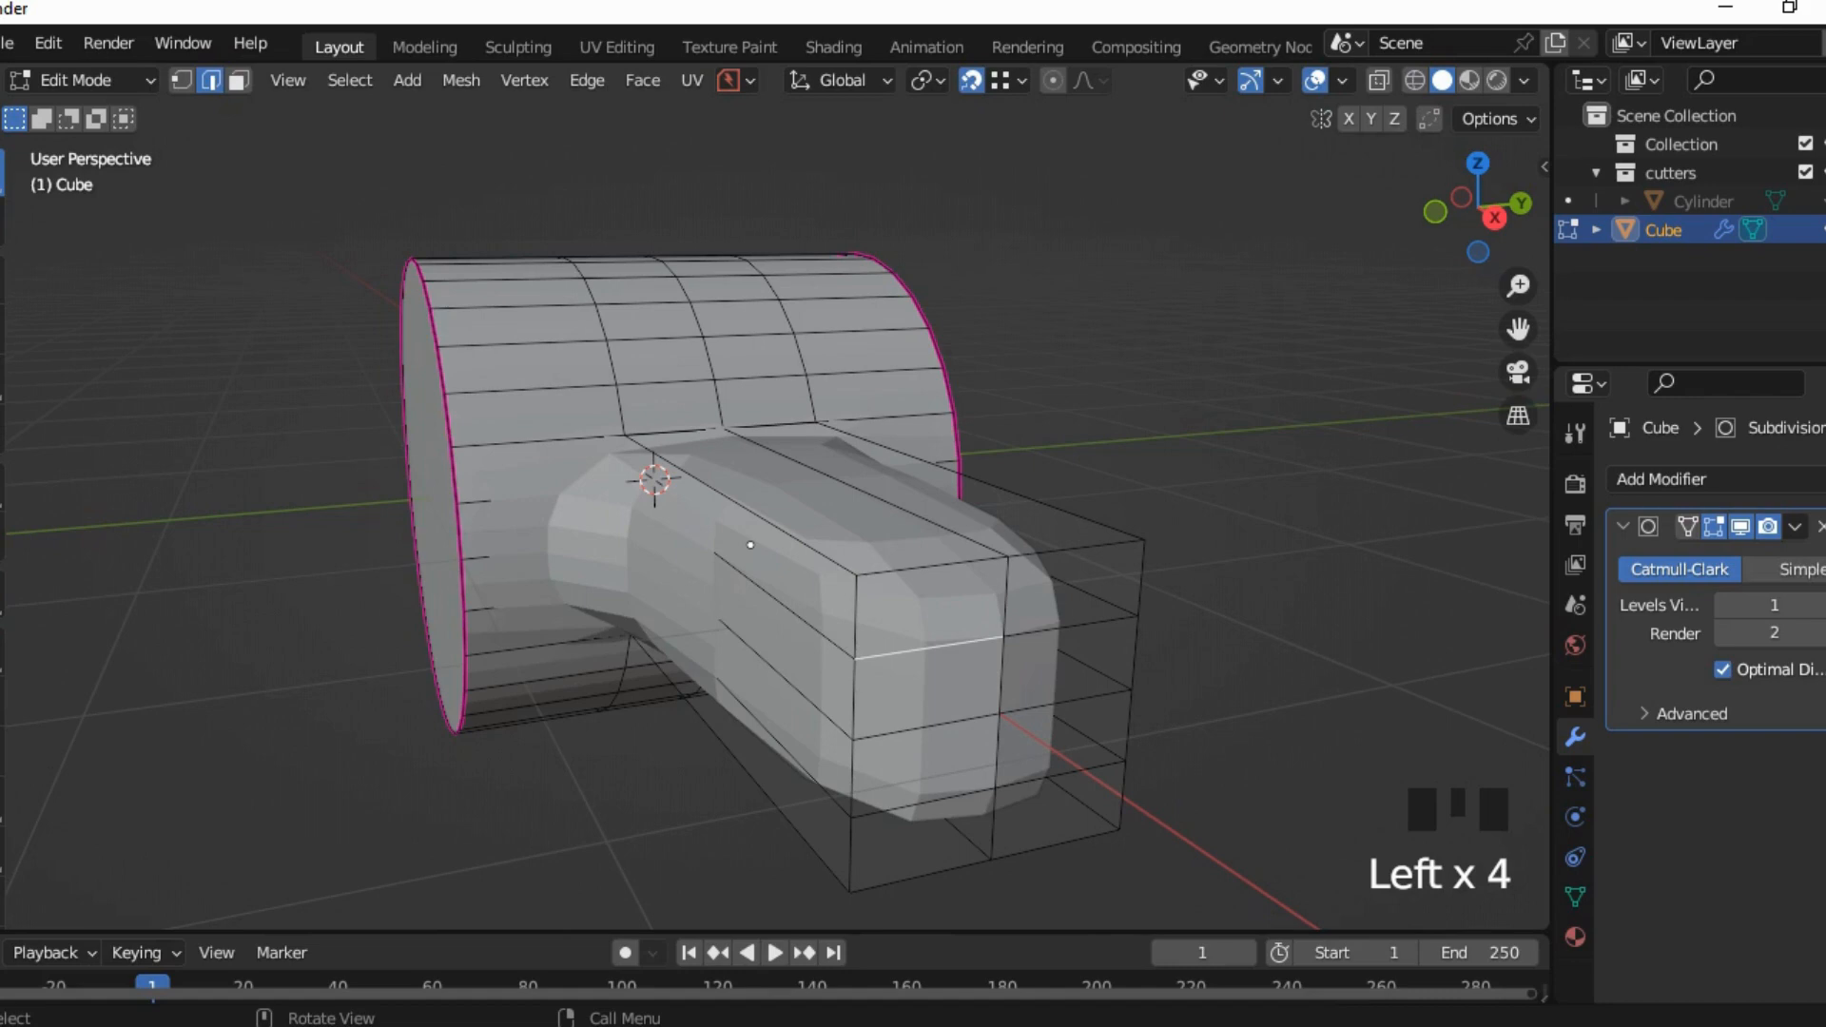
{"action": "left_click", "coordinate": [750, 545]}
{"action": "mouse_move", "coordinate": [750, 545]}
{"action": "middle_mouse_down"}
{"action": "mouse_move", "coordinate": [752, 619]}
{"action": "mouse_move", "coordinate": [737, 556]}
{"action": "middle_mouse_up"}
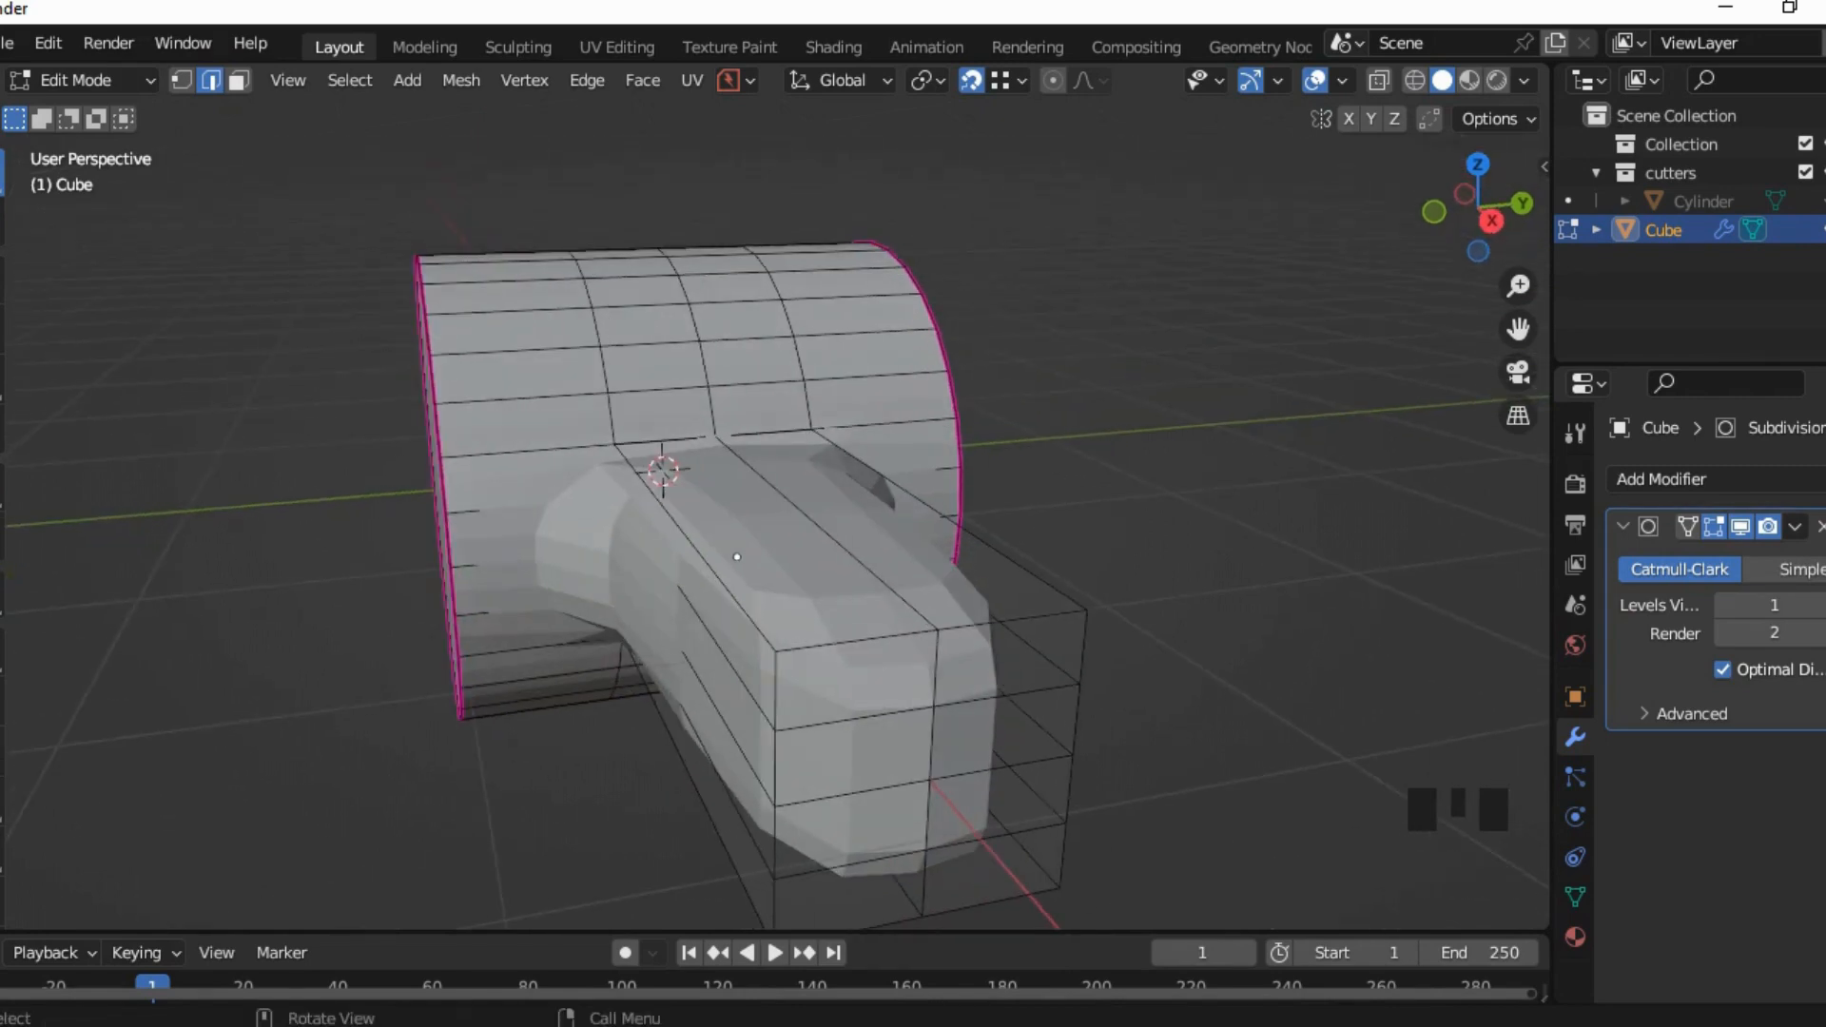
{"action": "mouse_move", "coordinate": [737, 557]}
{"action": "middle_mouse_down"}
{"action": "mouse_move", "coordinate": [725, 411]}
{"action": "mouse_move", "coordinate": [725, 428]}
{"action": "mouse_move", "coordinate": [647, 419]}
{"action": "mouse_move", "coordinate": [633, 539]}
{"action": "mouse_move", "coordinate": [713, 528]}
{"action": "mouse_move", "coordinate": [673, 489]}
{"action": "mouse_move", "coordinate": [640, 481]}
{"action": "mouse_move", "coordinate": [750, 584]}
{"action": "mouse_move", "coordinate": [711, 566]}
{"action": "middle_mouse_up"}
{"action": "scroll", "coordinate": [713, 528], "scroll_direction": "down", "scroll_amount": 1}
{"action": "scroll", "coordinate": [599, 447], "scroll_direction": "up", "scroll_amount": 3}
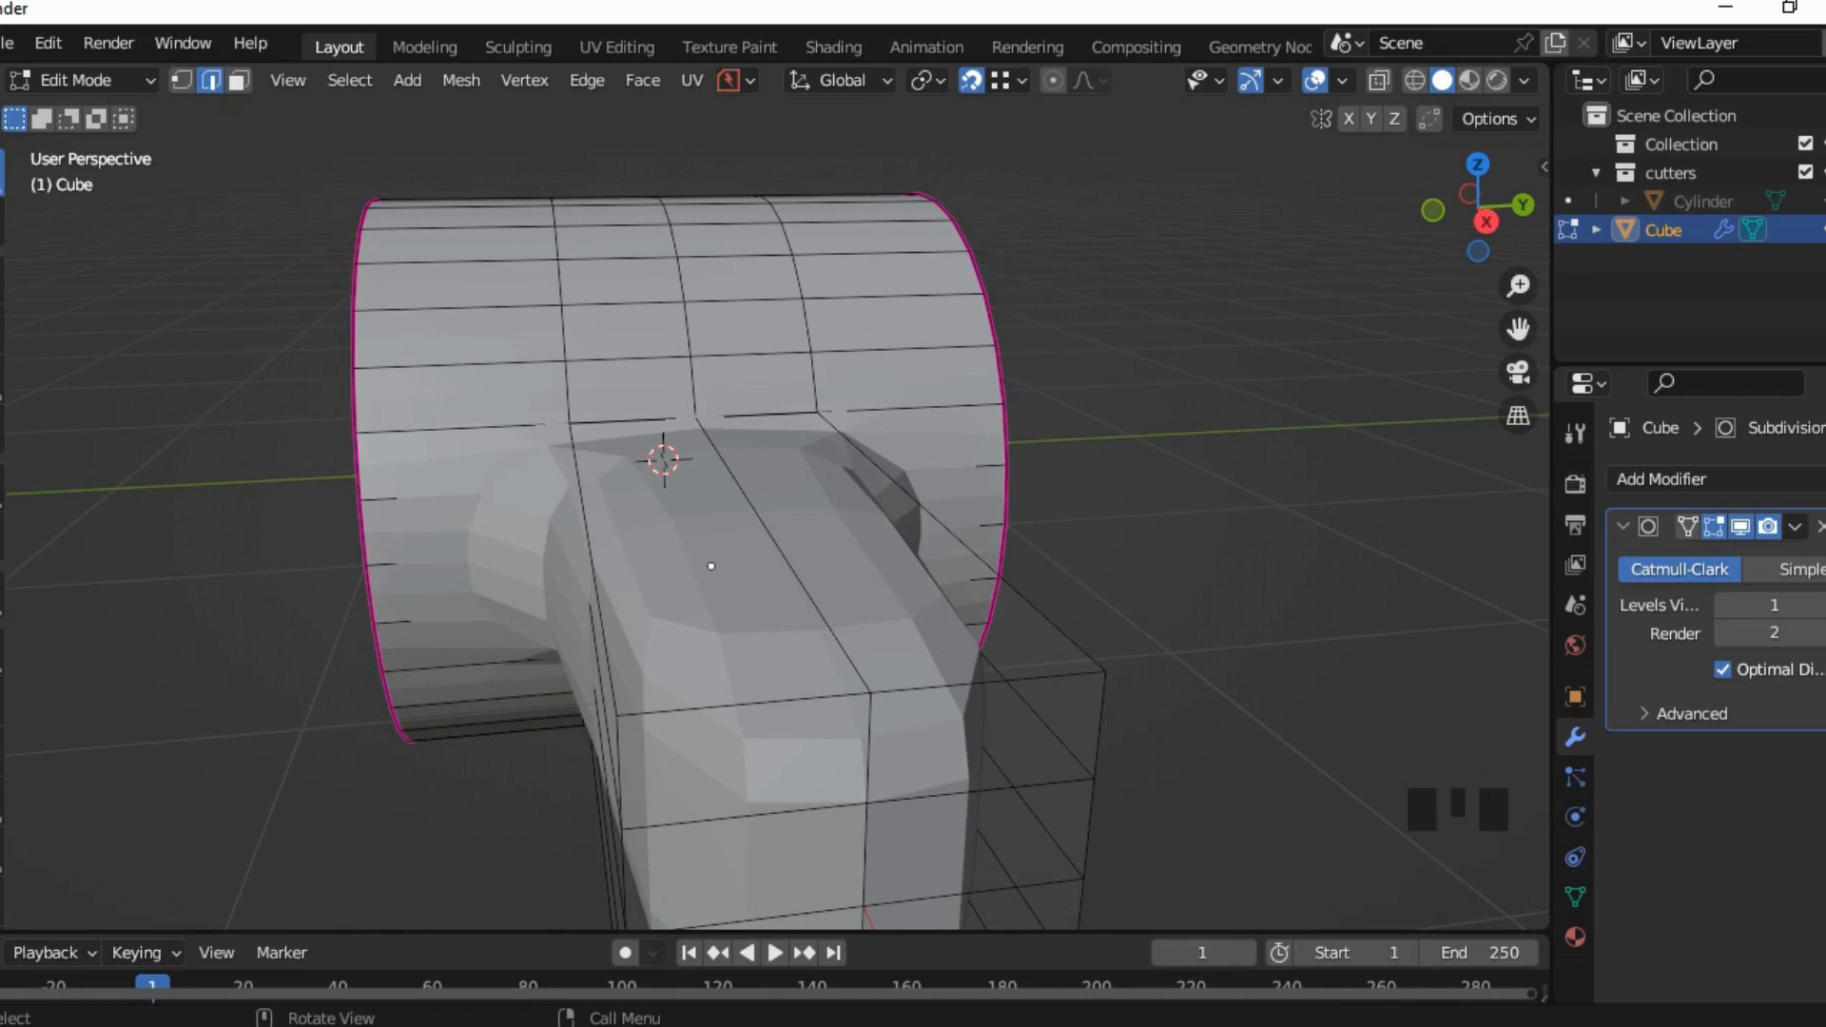
Step: Select the middle edge loop that runs along the bar and around the cylinder
{"action": "left_click", "coordinate": [711, 566]}
{"action": "left_click", "coordinate": [712, 566]}
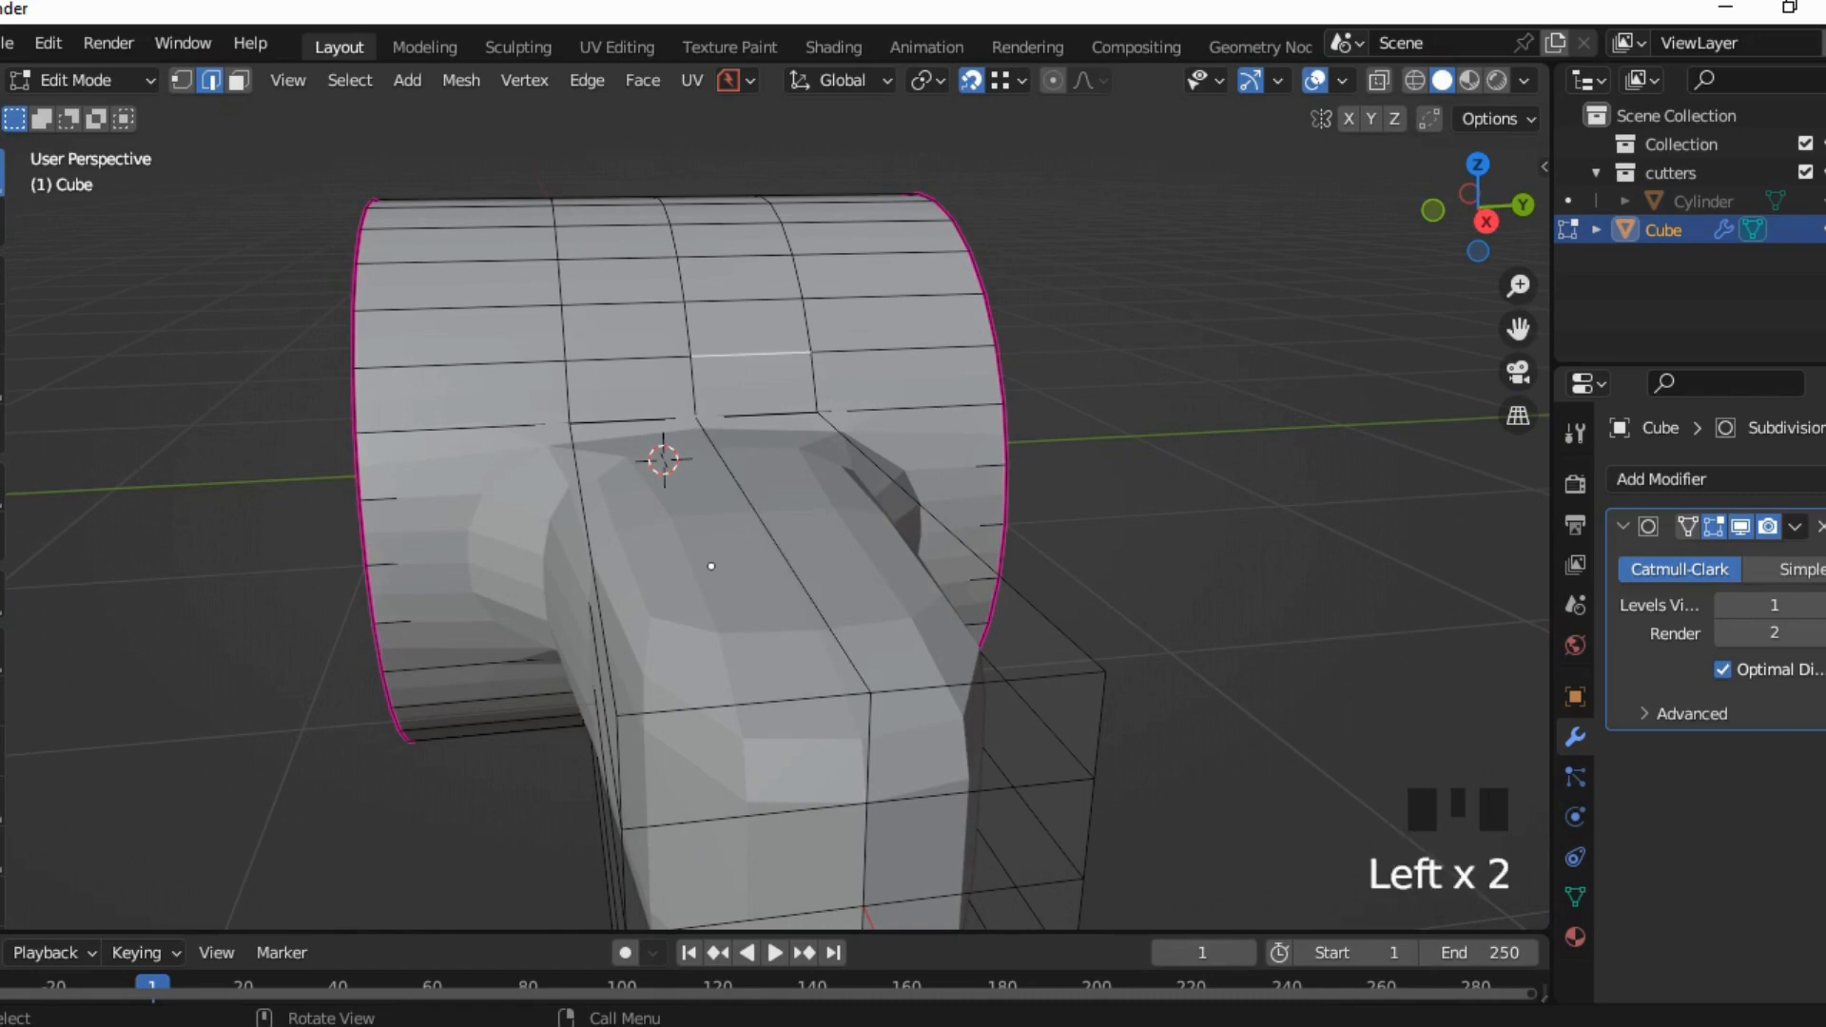
{"action": "left_click", "coordinate": [711, 565]}
{"action": "left_click", "coordinate": [711, 566]}
{"action": "left_click", "coordinate": [711, 565]}
{"action": "left_click", "coordinate": [711, 566]}
{"action": "left_click", "coordinate": [711, 566]}
{"action": "left_click", "coordinate": [711, 566]}
{"action": "left_click", "coordinate": [712, 566]}
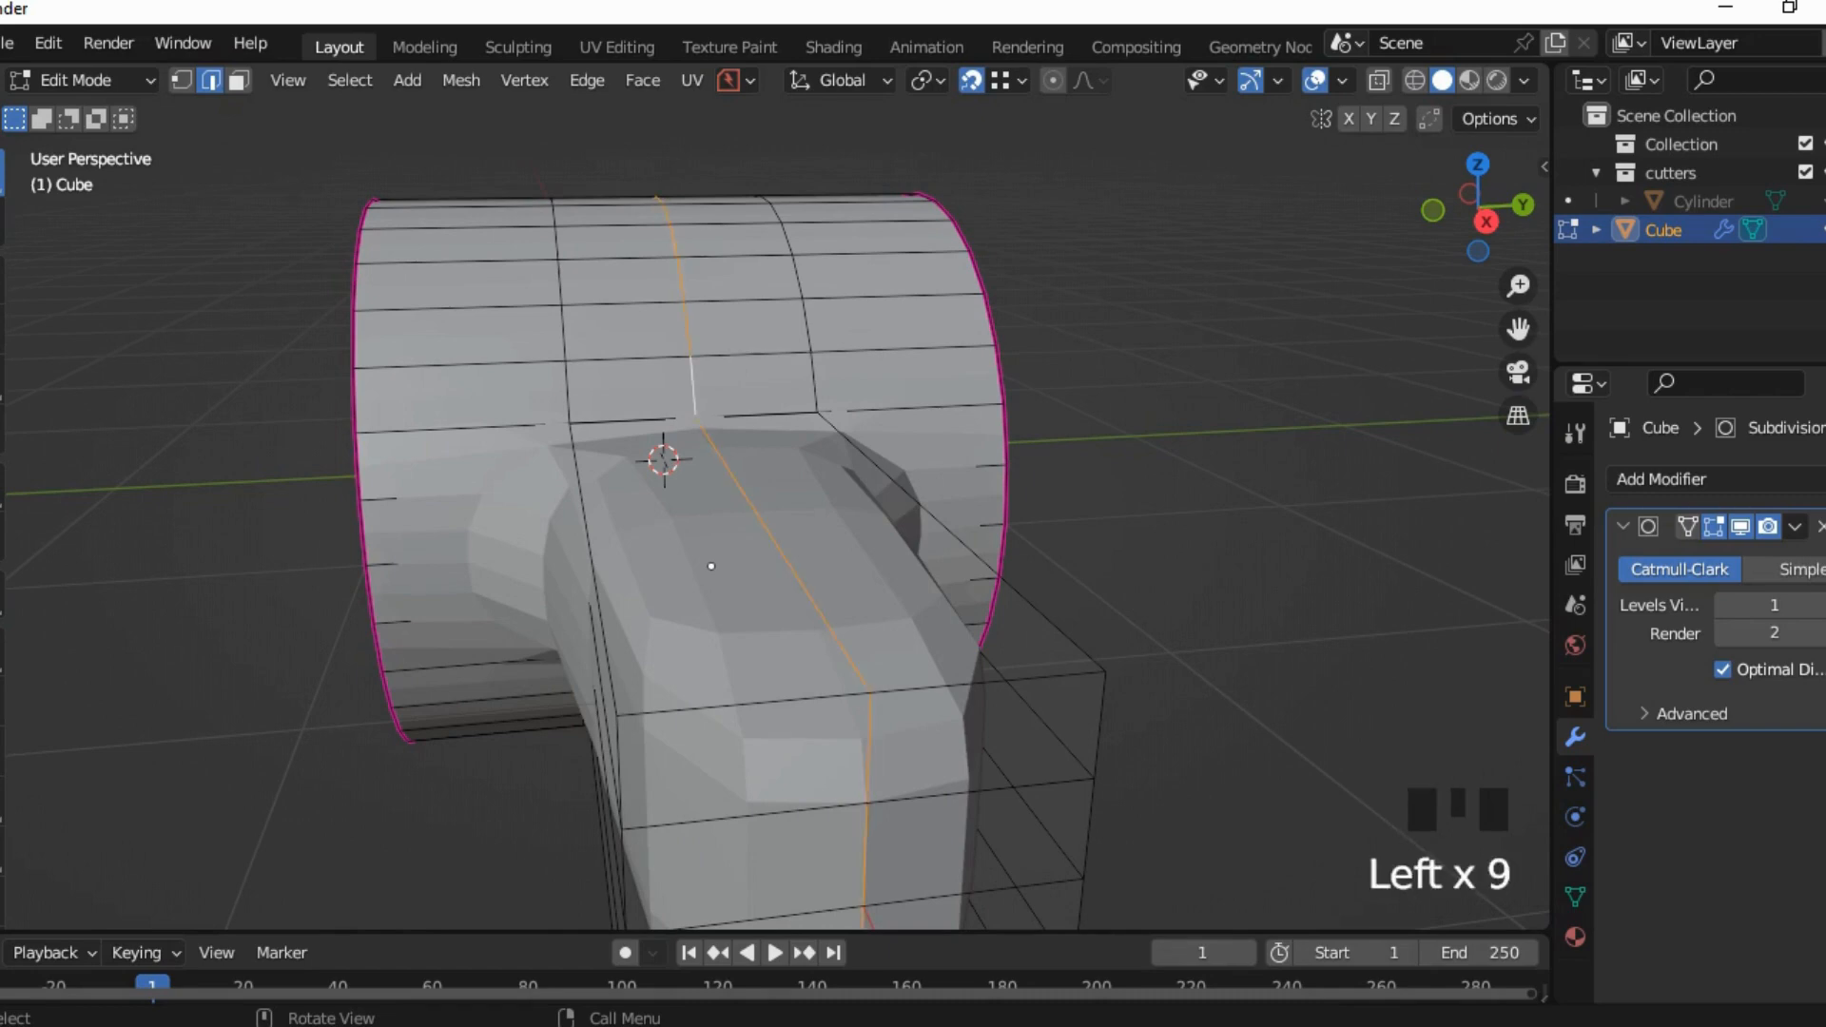
Step: Try a two-segment bevel on the middle edge loop, inspect it, and undo it
{"action": "middle_click_drag", "start_coordinate": [711, 565], "coordinate": [705, 607]}
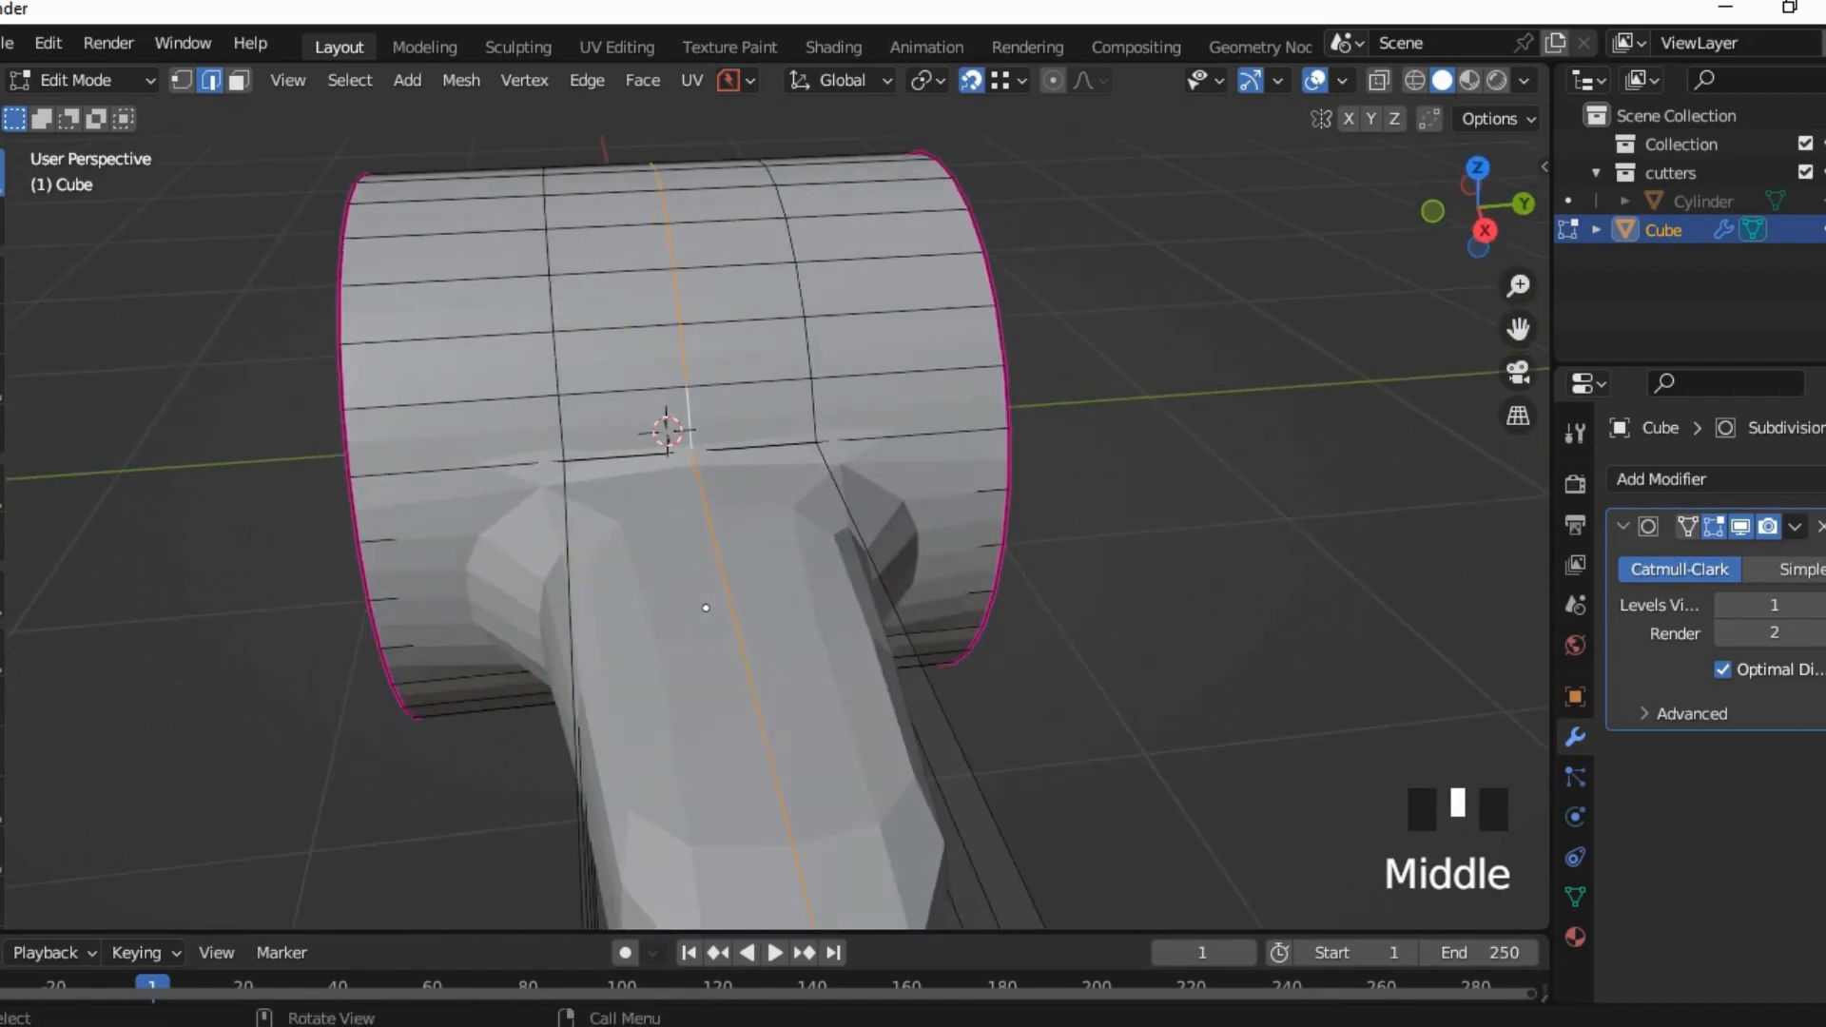
{"action": "key", "text": "ctrl+b"}
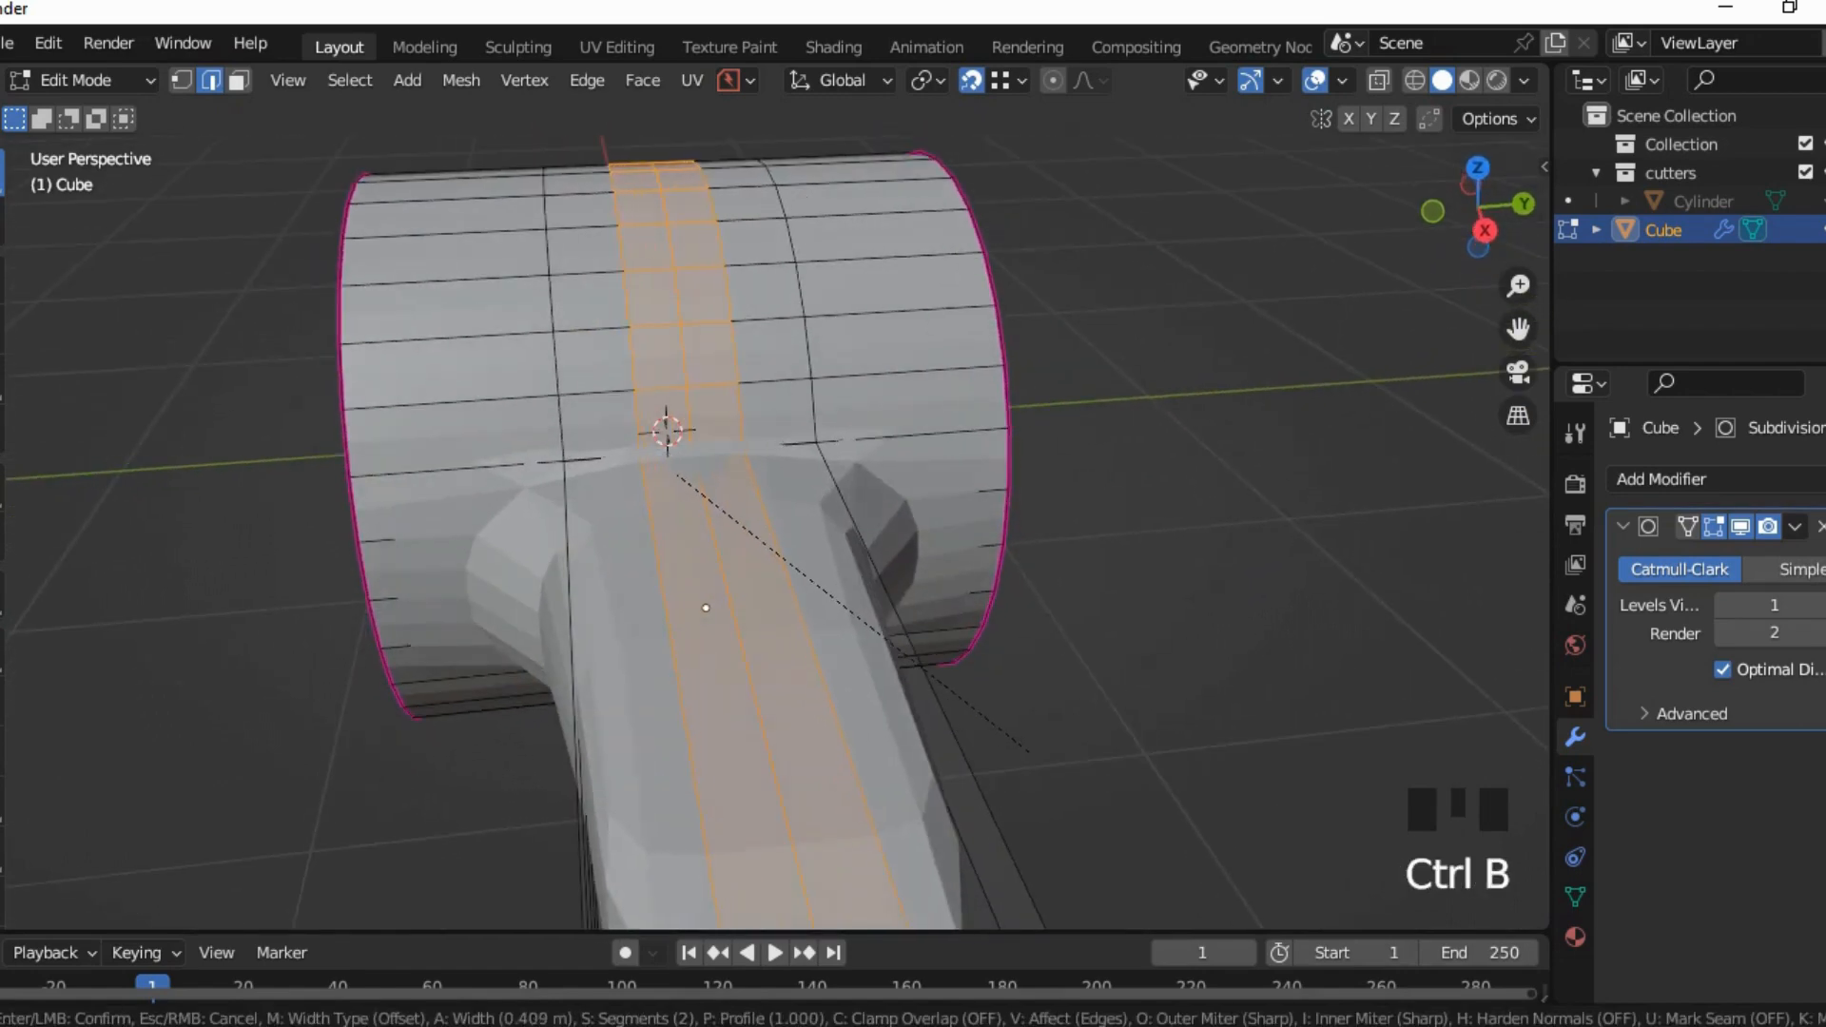
{"action": "left_click", "coordinate": [709, 603]}
{"action": "middle_click_drag", "start_coordinate": [708, 603], "coordinate": [756, 560]}
{"action": "key", "text": "ctrl+z"}
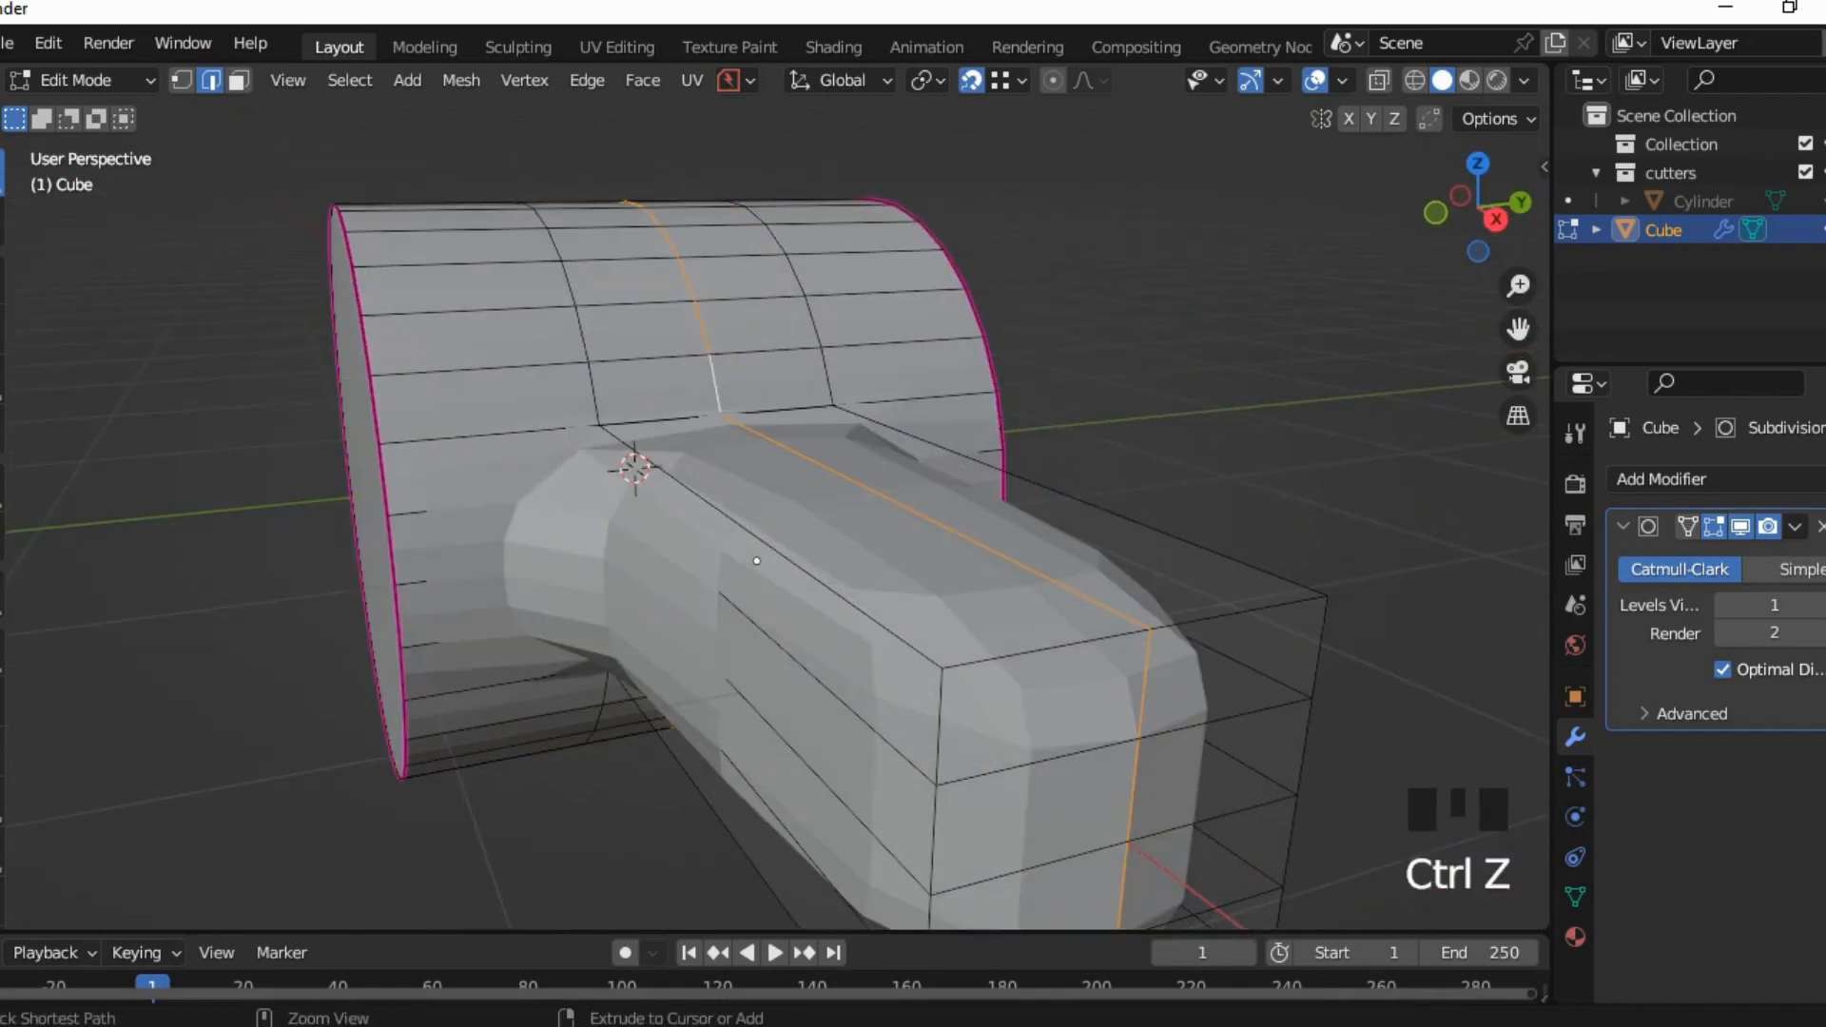
Step: Bevel the middle edge loop with a width of 0.524 m, 2 segments and a shape of 1.000, and clear the selection
{"action": "key", "text": "ctrl+b"}
{"action": "left_click", "coordinate": [1250, 734]}
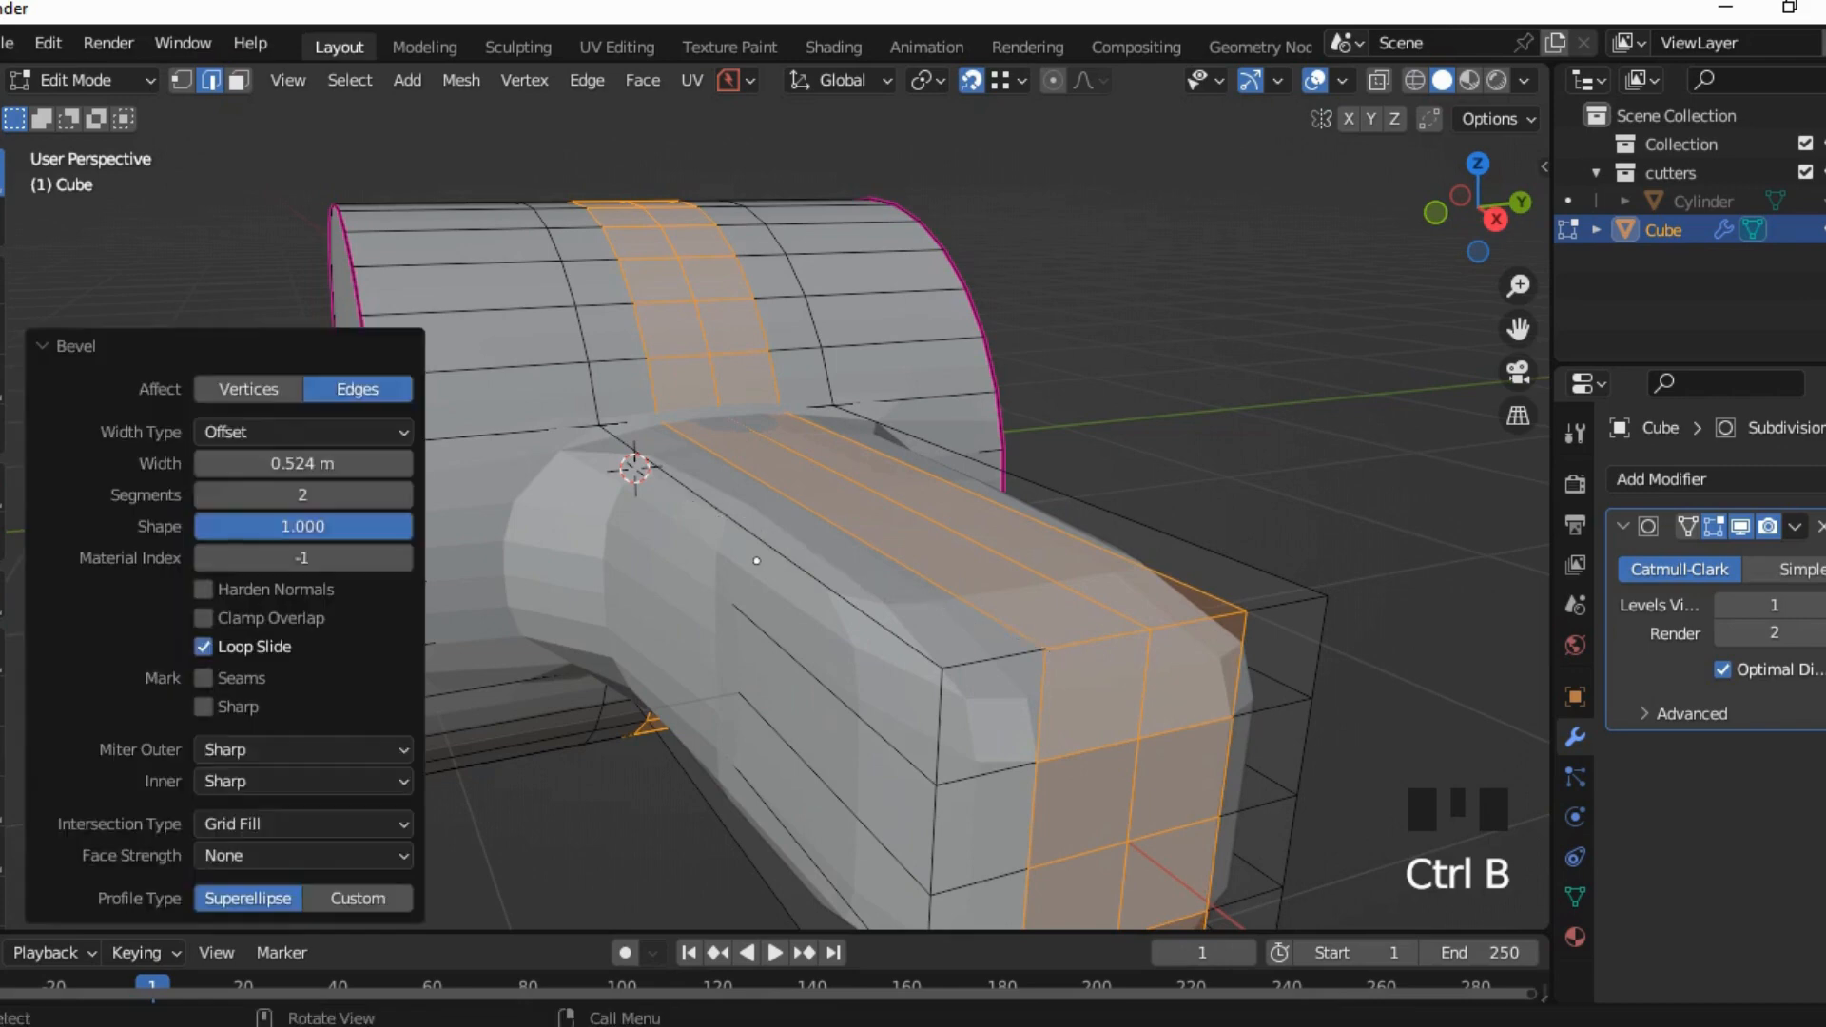
{"action": "middle_click_drag", "start_coordinate": [1250, 734], "coordinate": [1122, 760]}
{"action": "left_click", "coordinate": [1236, 730]}
{"action": "middle_click_drag", "start_coordinate": [664, 665], "coordinate": [699, 659]}
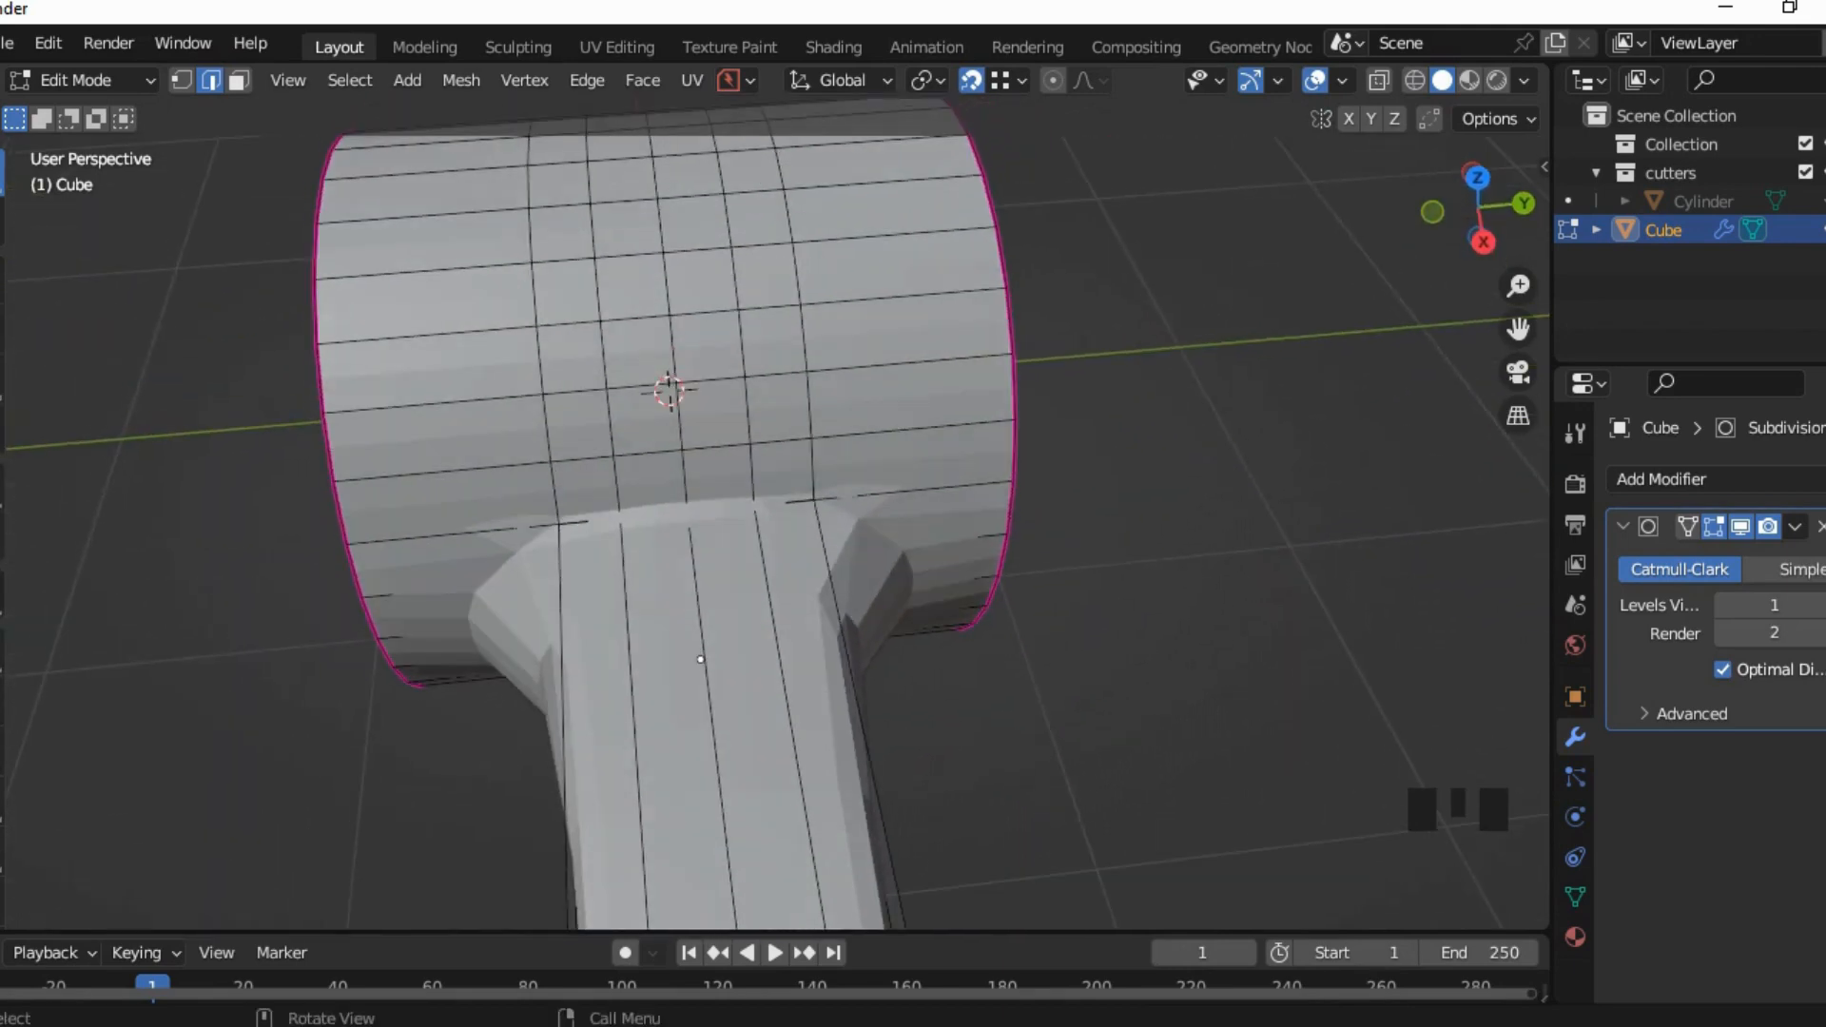
Step: In Object Mode, raise the viewport subdivision level to 4, inspect the junction, and return to Edit Mode
{"action": "left_click_drag", "start_coordinate": [84, 80], "coordinate": [84, 53]}
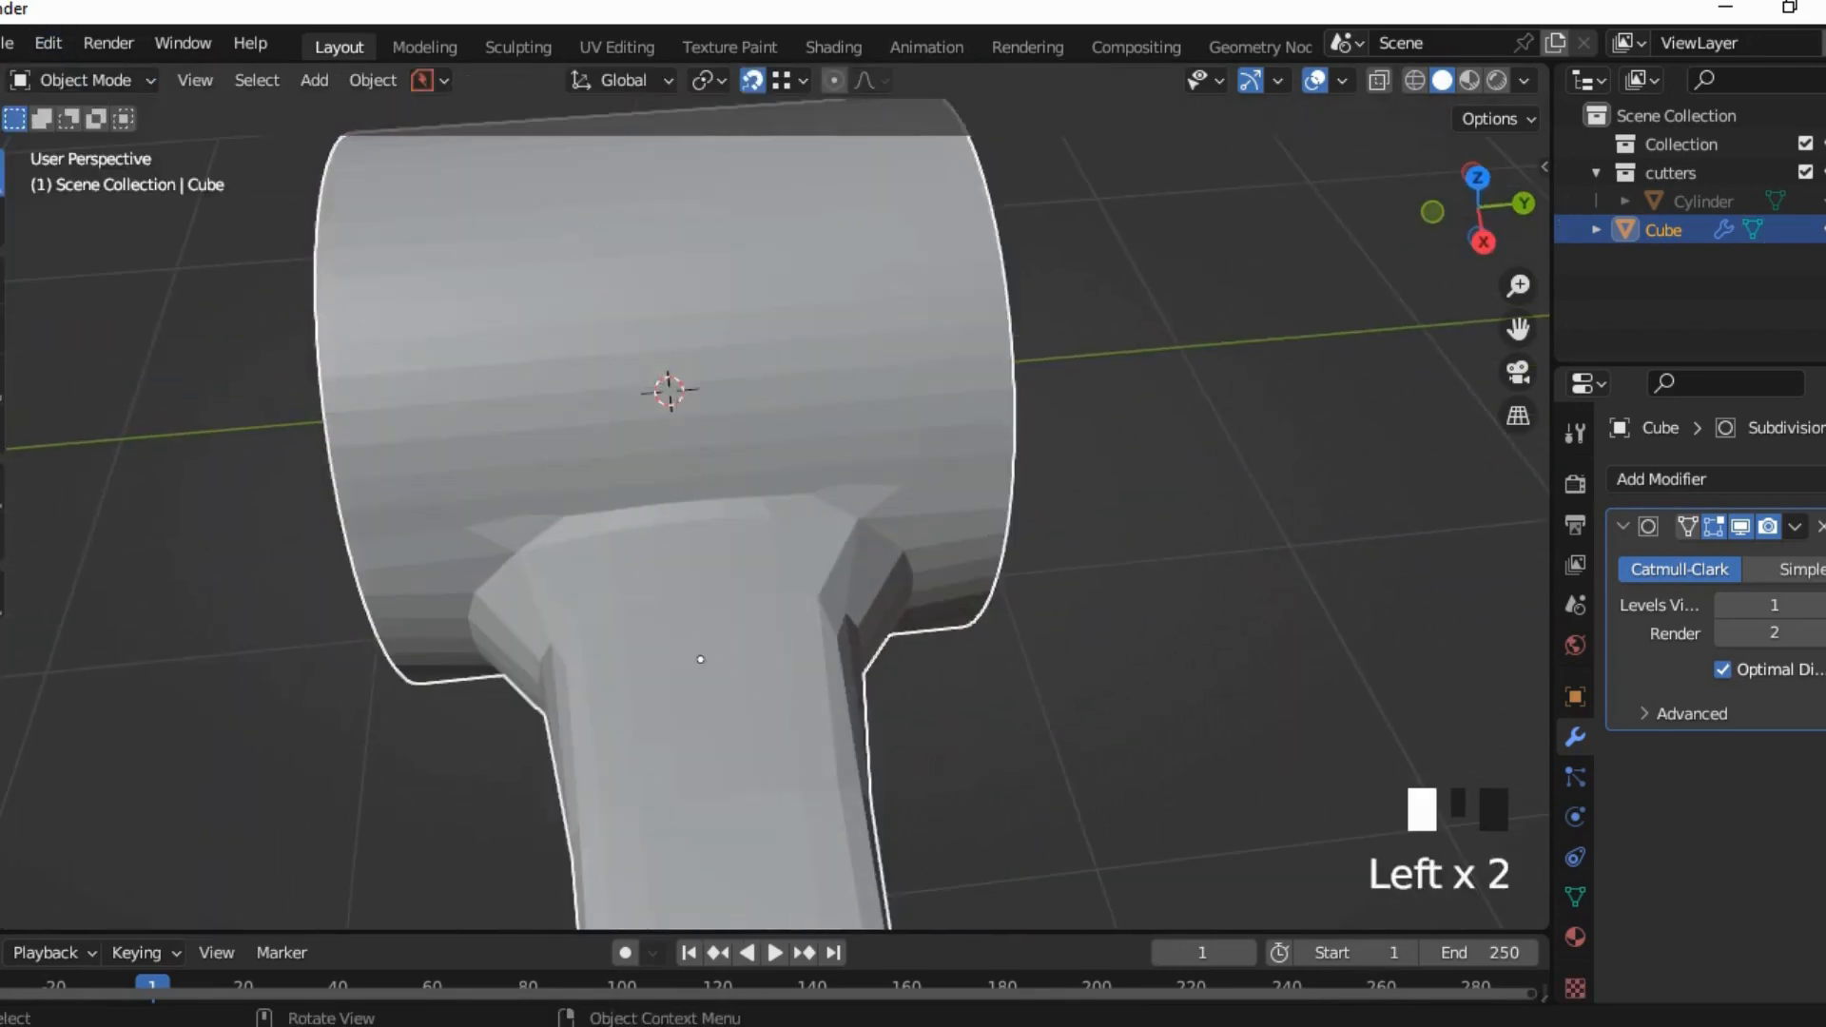
{"action": "middle_click_drag", "start_coordinate": [704, 656], "coordinate": [856, 543]}
{"action": "key", "text": "ctrl+2"}
{"action": "scroll", "coordinate": [670, 532], "scroll_direction": "down", "scroll_amount": 3}
{"action": "scroll", "coordinate": [803, 505], "scroll_direction": "up", "scroll_amount": 5}
{"action": "scroll", "coordinate": [728, 490], "scroll_direction": "down", "scroll_amount": 3}
{"action": "left_click", "coordinate": [84, 80]}
{"action": "left_click", "coordinate": [83, 144]}
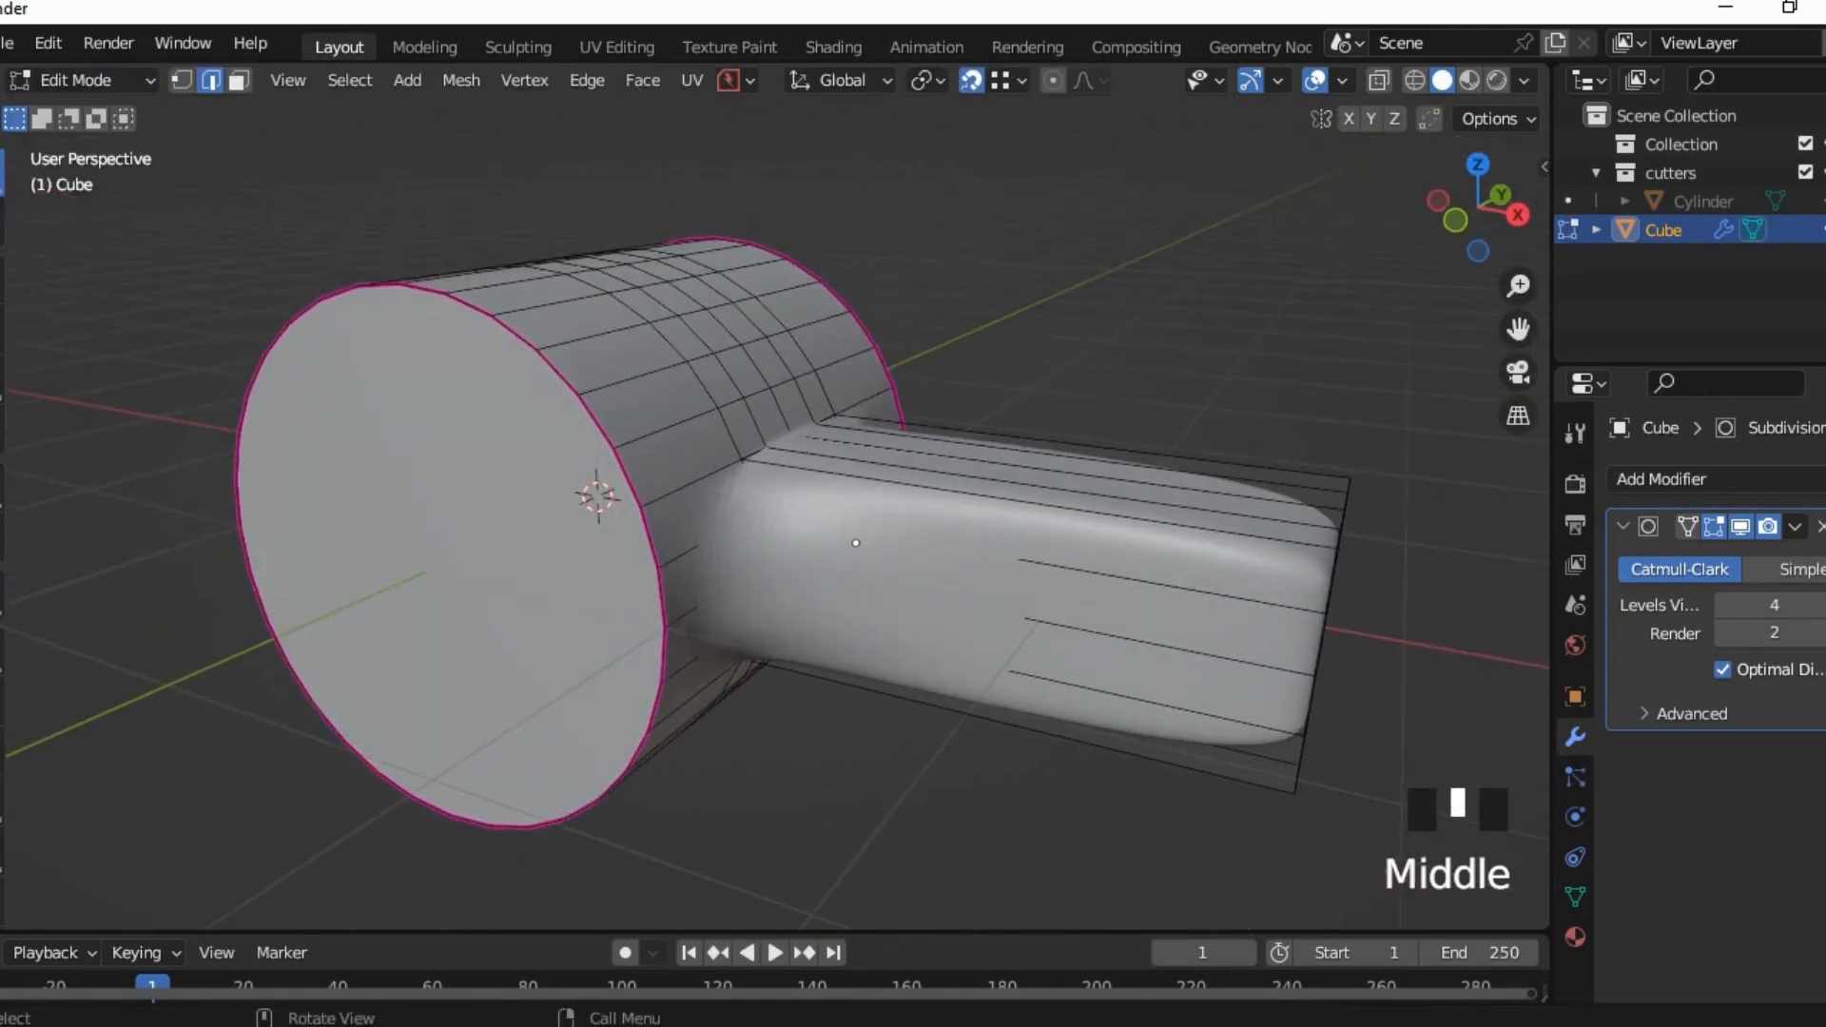
Step: Try to add a loop cut around the bar slid all the way to the cylinder junction, and undo it
{"action": "key", "text": "ctrl+r"}
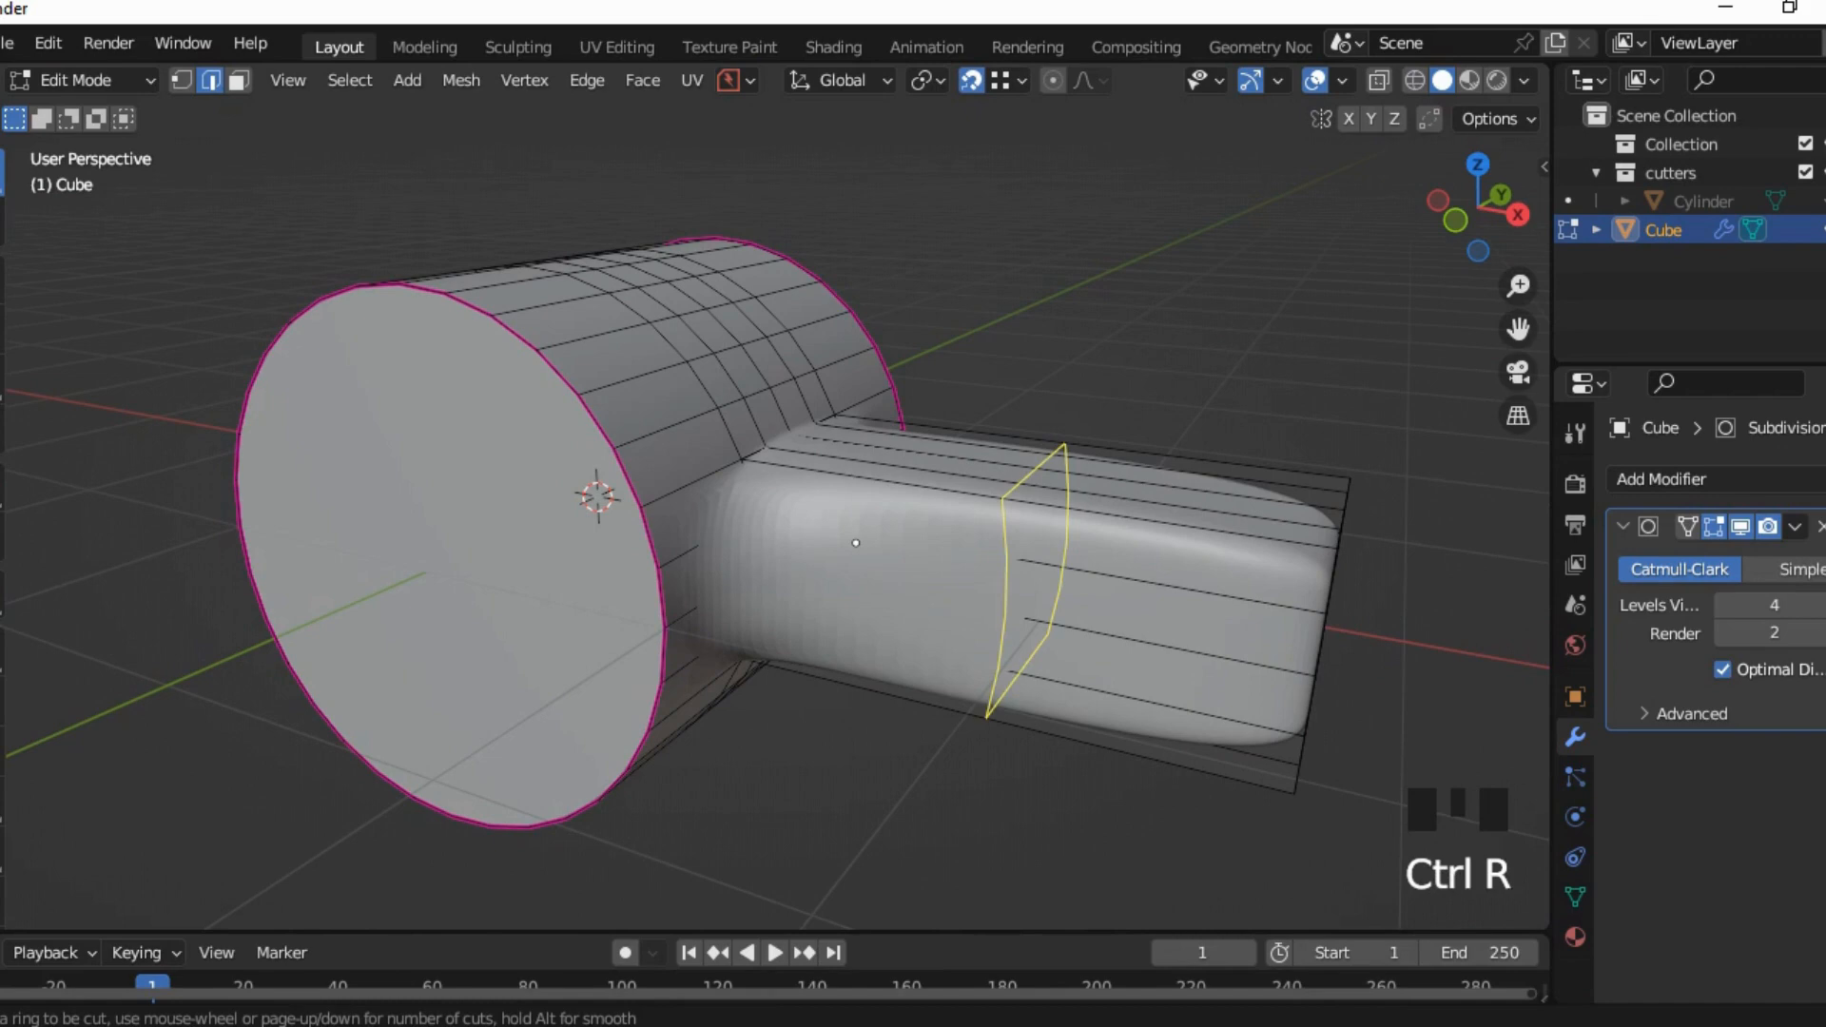
{"action": "left_click", "coordinate": [979, 570]}
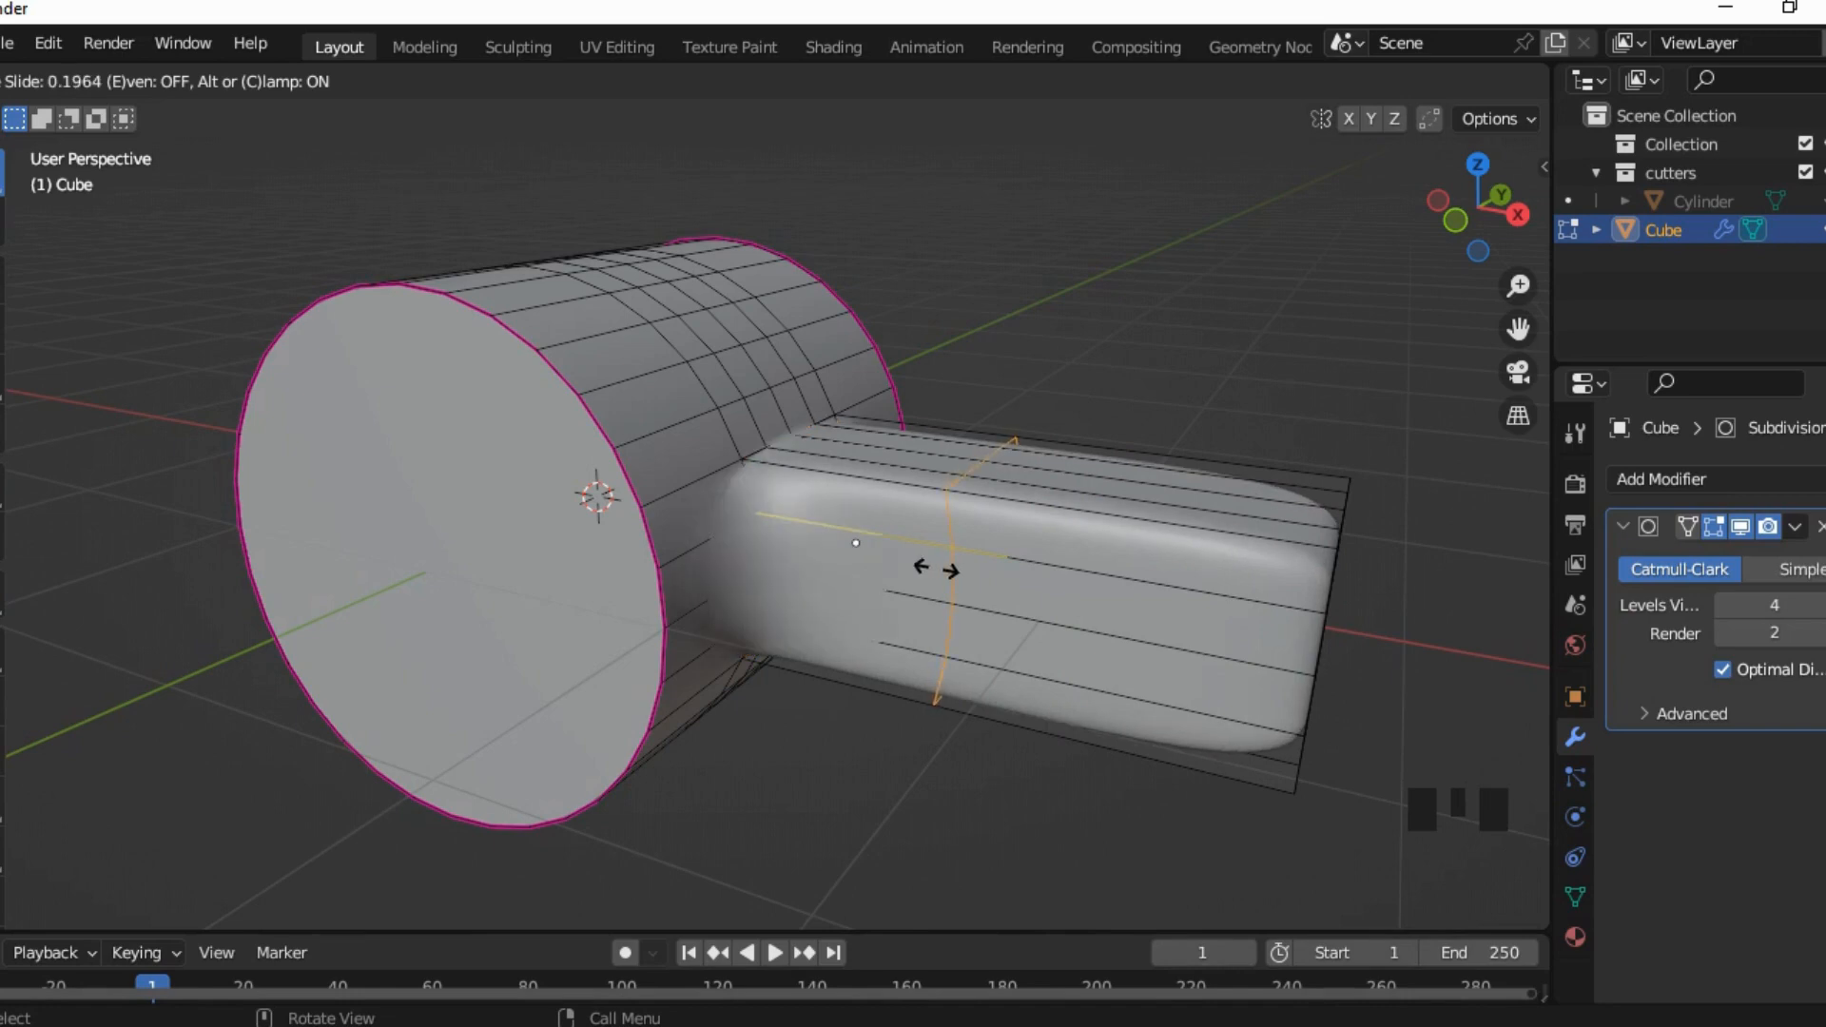
{"action": "left_click", "coordinate": [900, 564]}
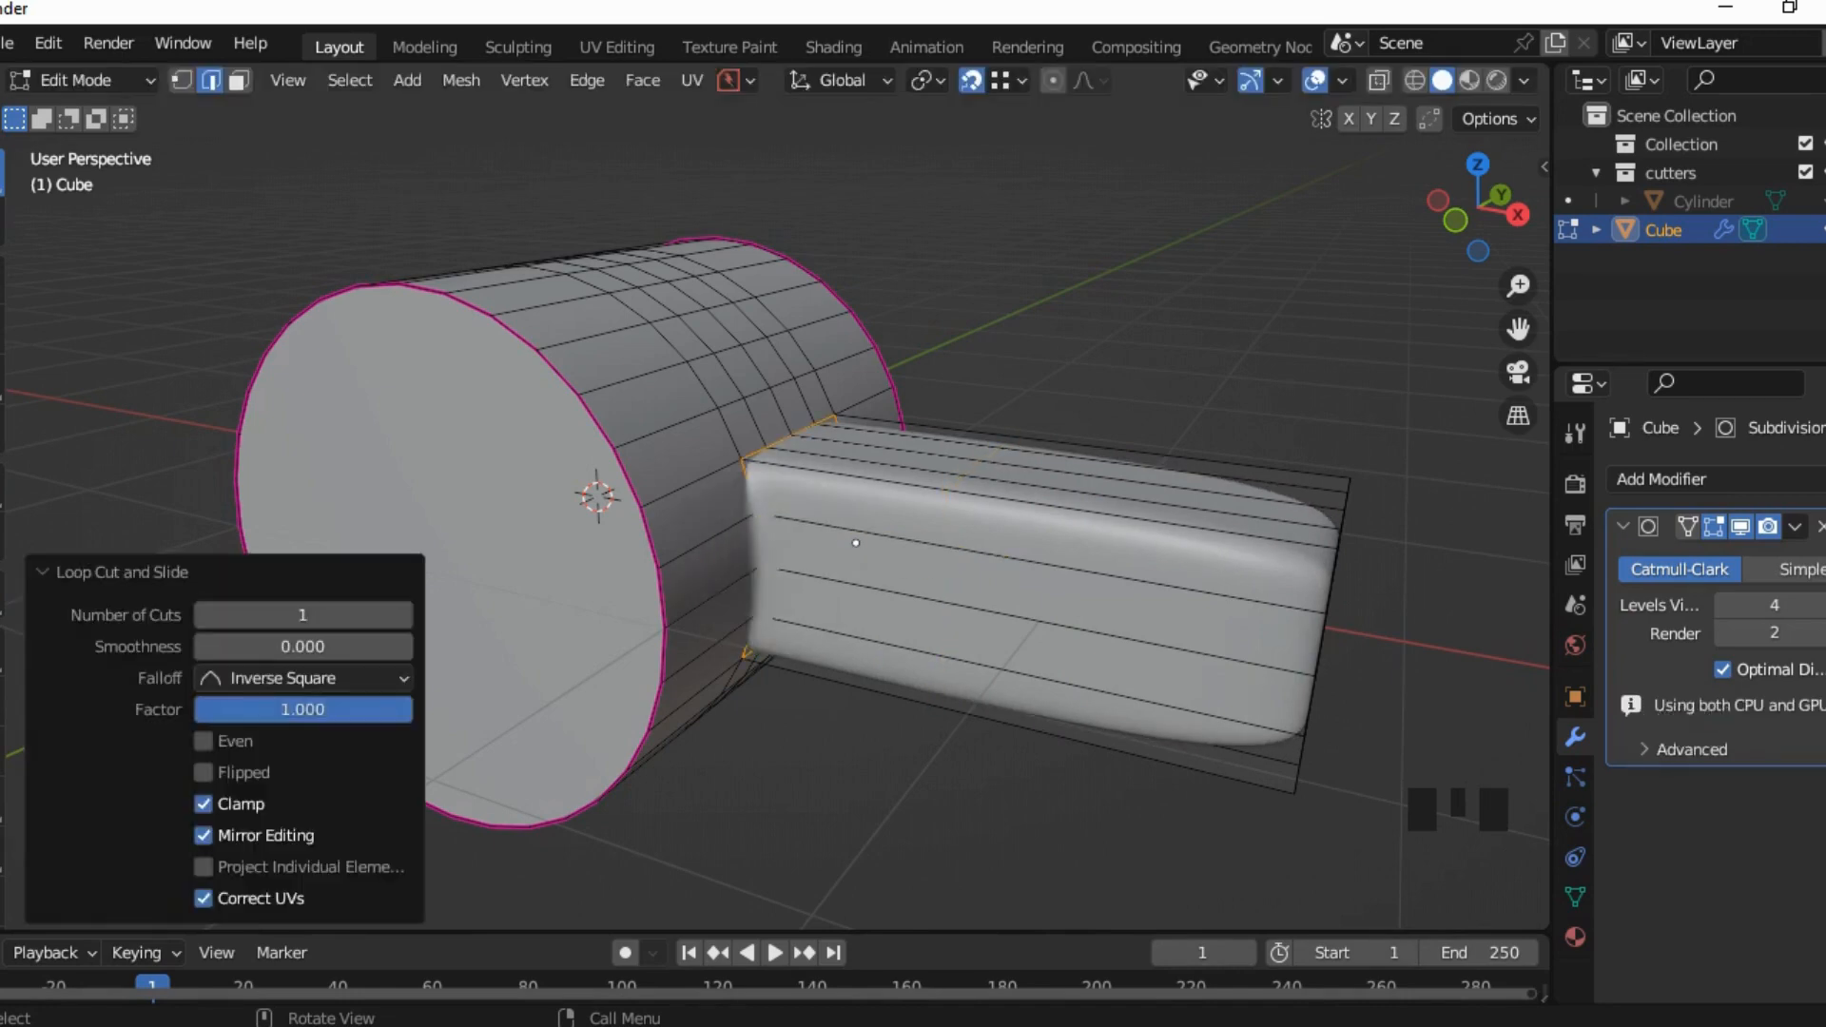
{"action": "key", "text": "ctrl+z"}
Step: Turn off snapping and change the snap target to Increment
{"action": "left_click", "coordinate": [971, 81]}
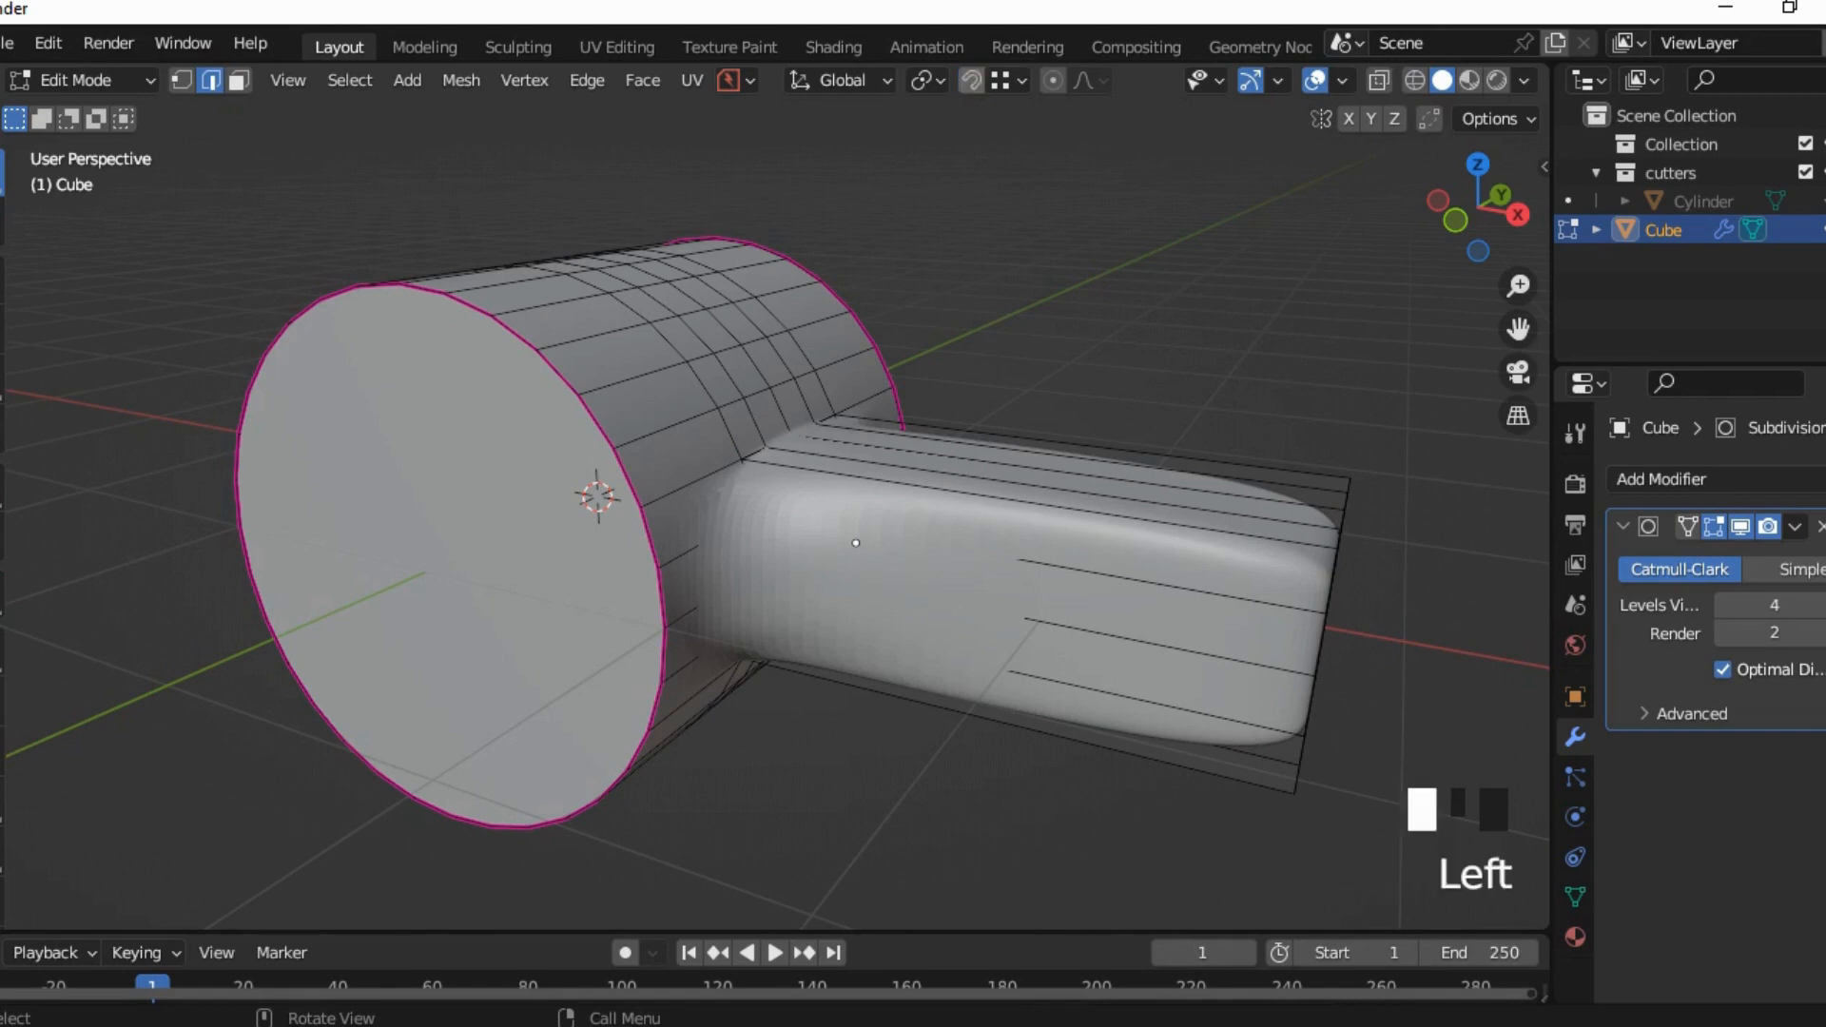
{"action": "left_click", "coordinate": [1008, 81]}
{"action": "left_click", "coordinate": [938, 165]}
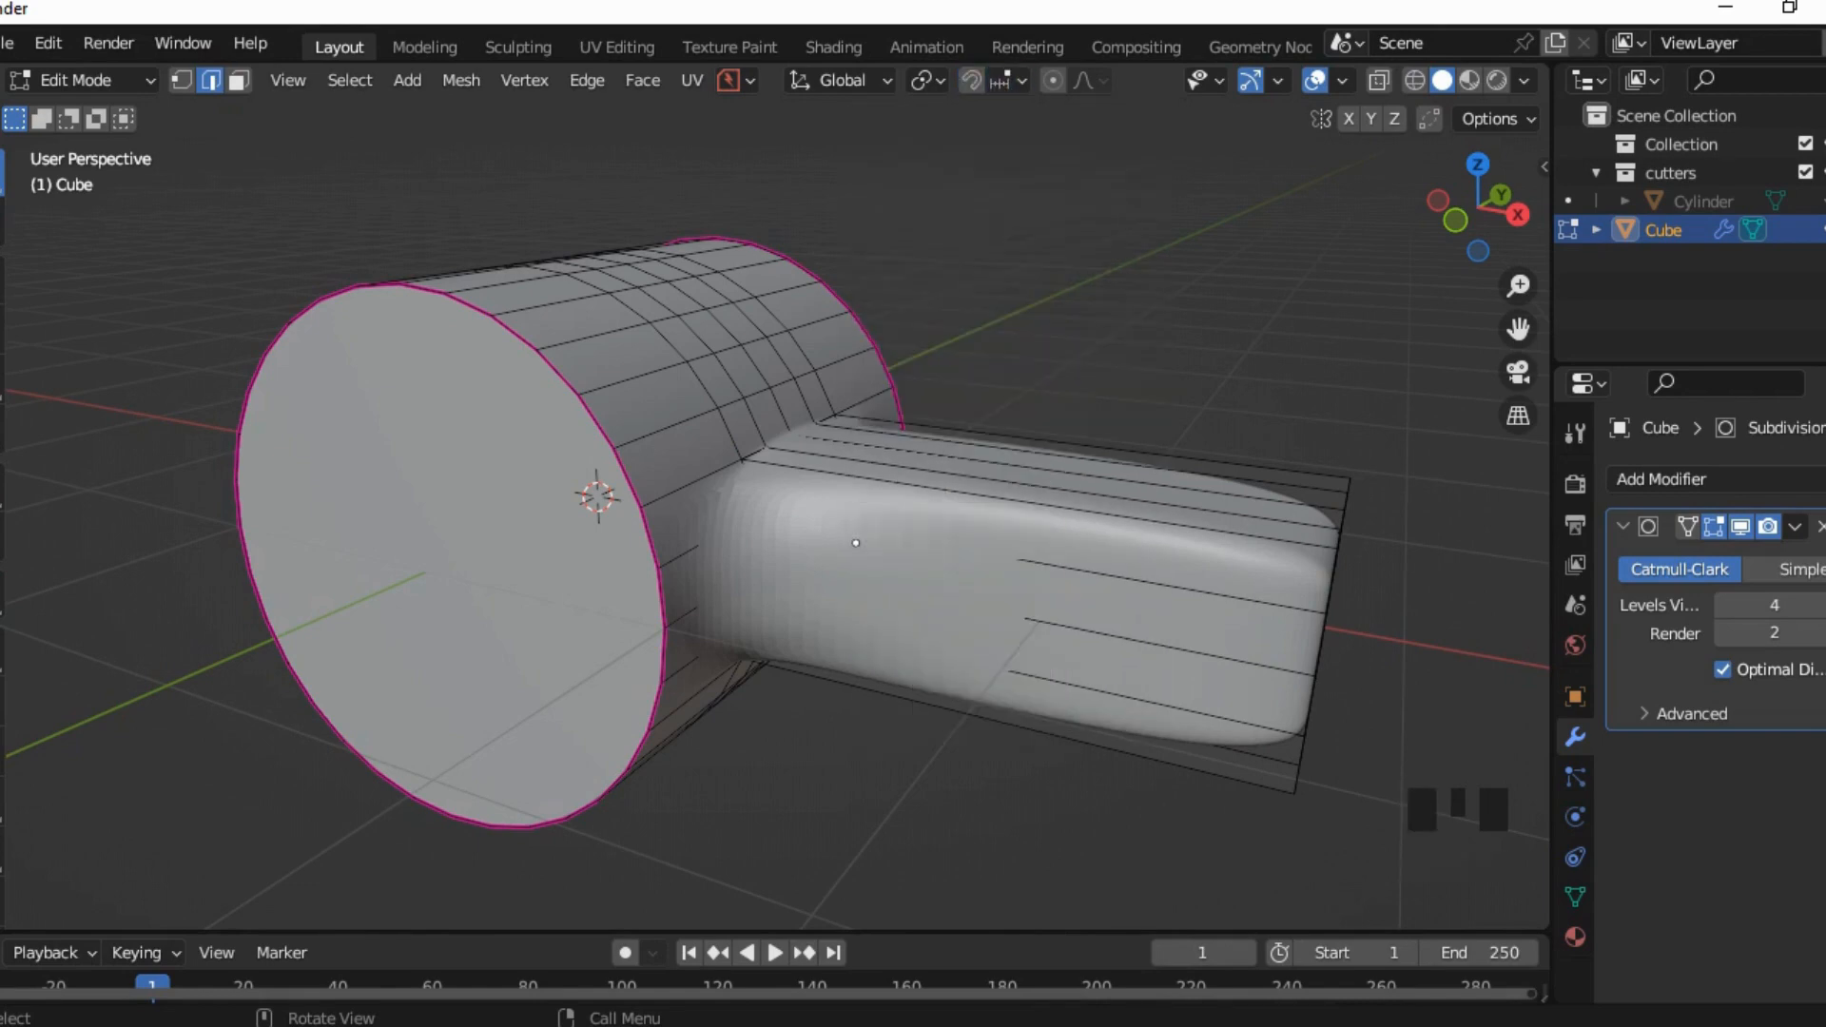
Step: Try a single loop cut around the bar slid close to the cylinder, inspect the junction's shading, and undo it
{"action": "key", "text": "ctrl+r"}
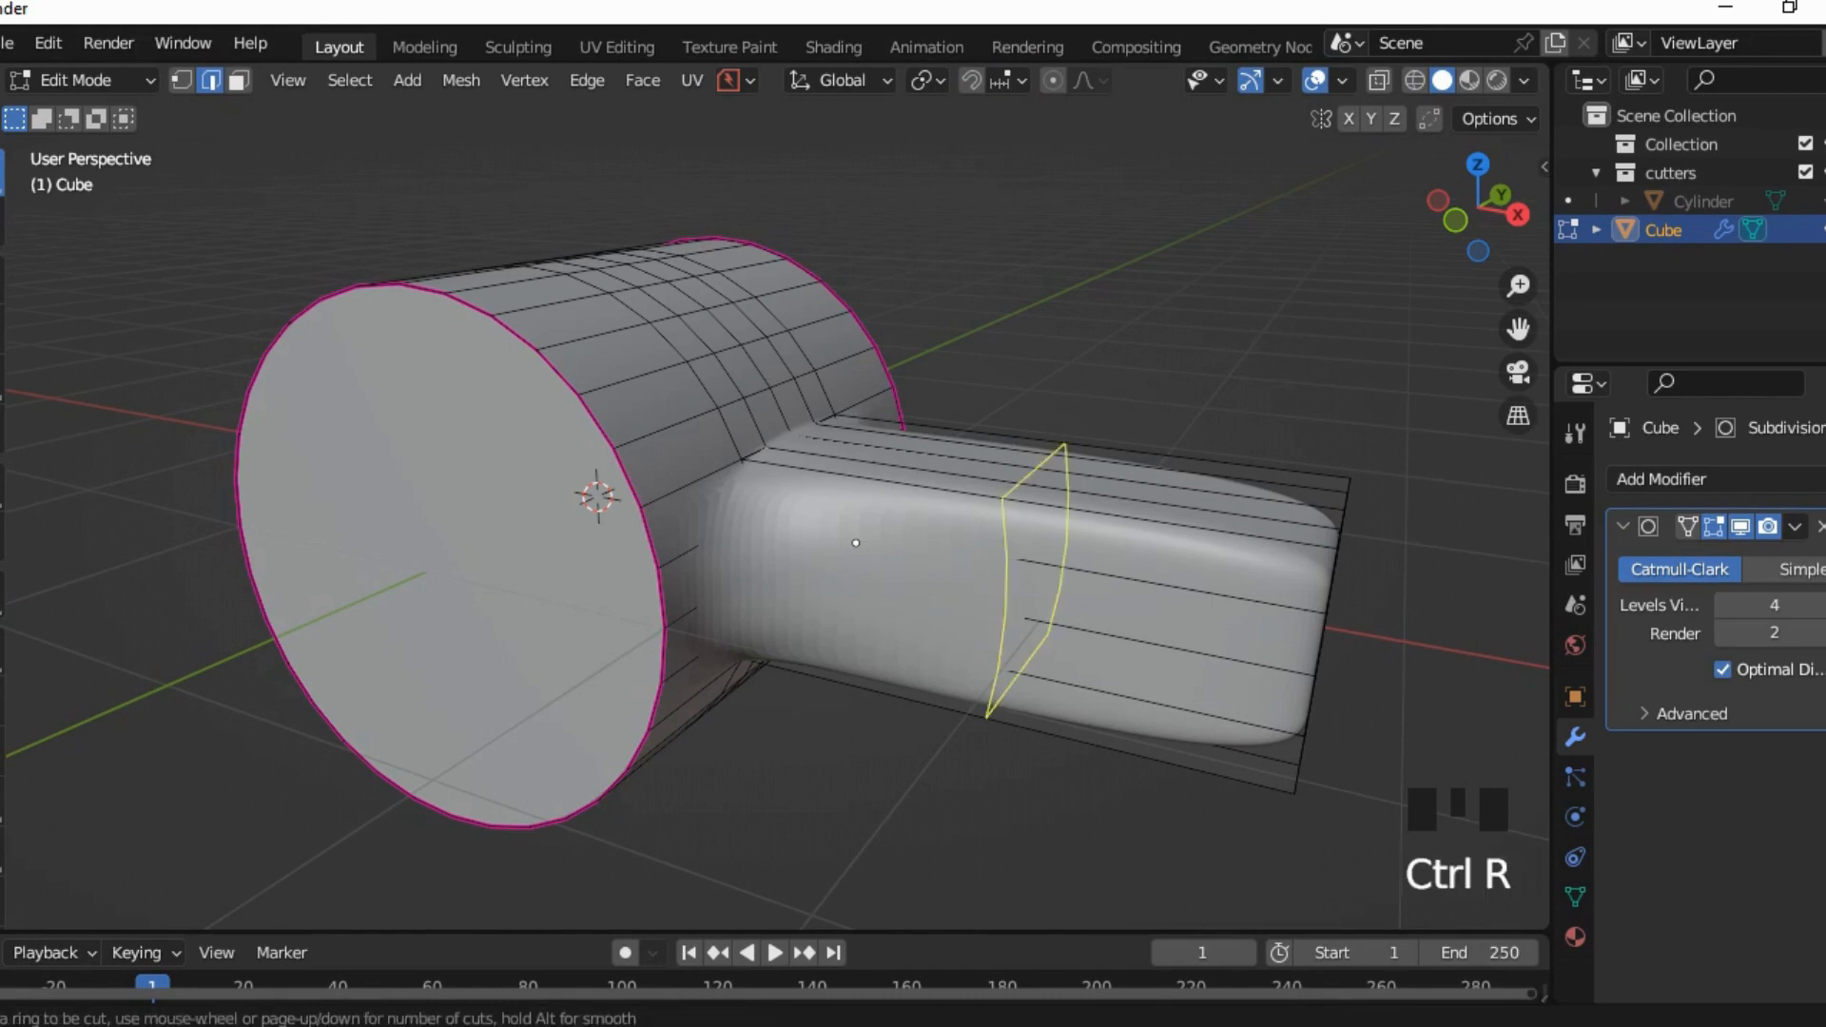
{"action": "left_click", "coordinate": [855, 543]}
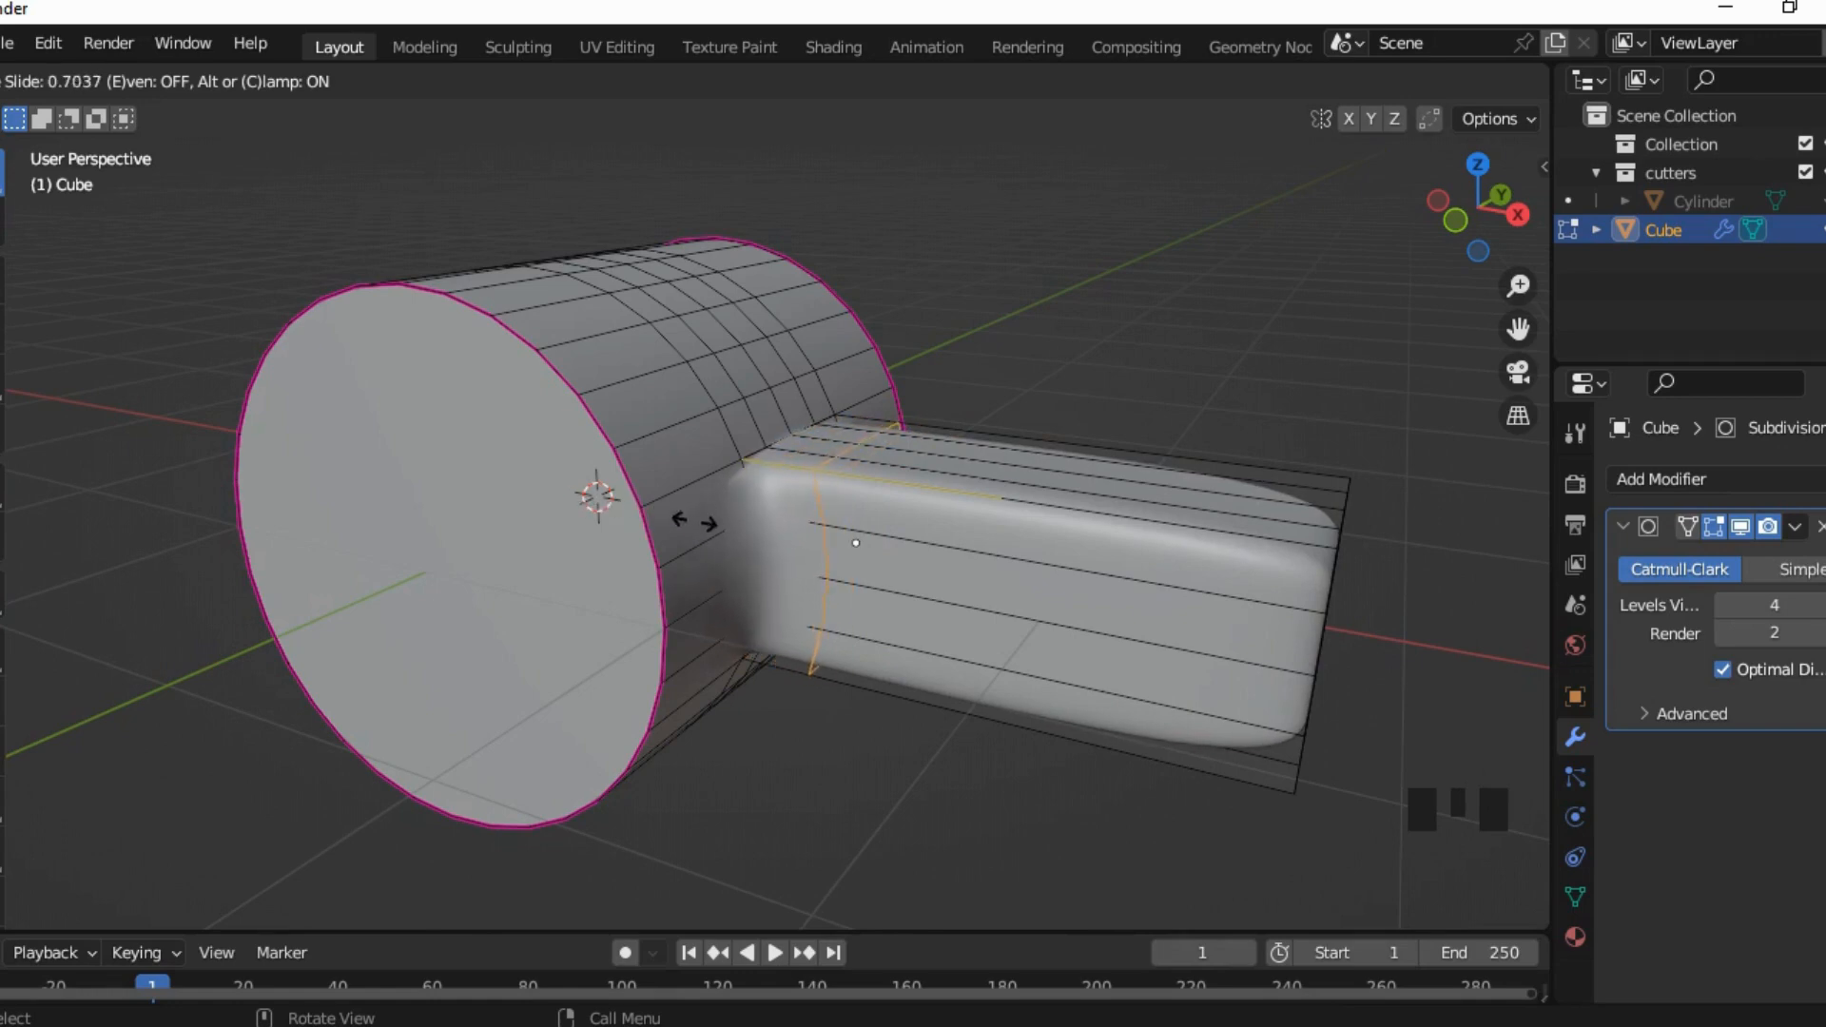
{"action": "left_click", "coordinate": [703, 522]}
{"action": "left_click", "coordinate": [932, 808]}
{"action": "middle_click_drag", "start_coordinate": [932, 808], "coordinate": [760, 656]}
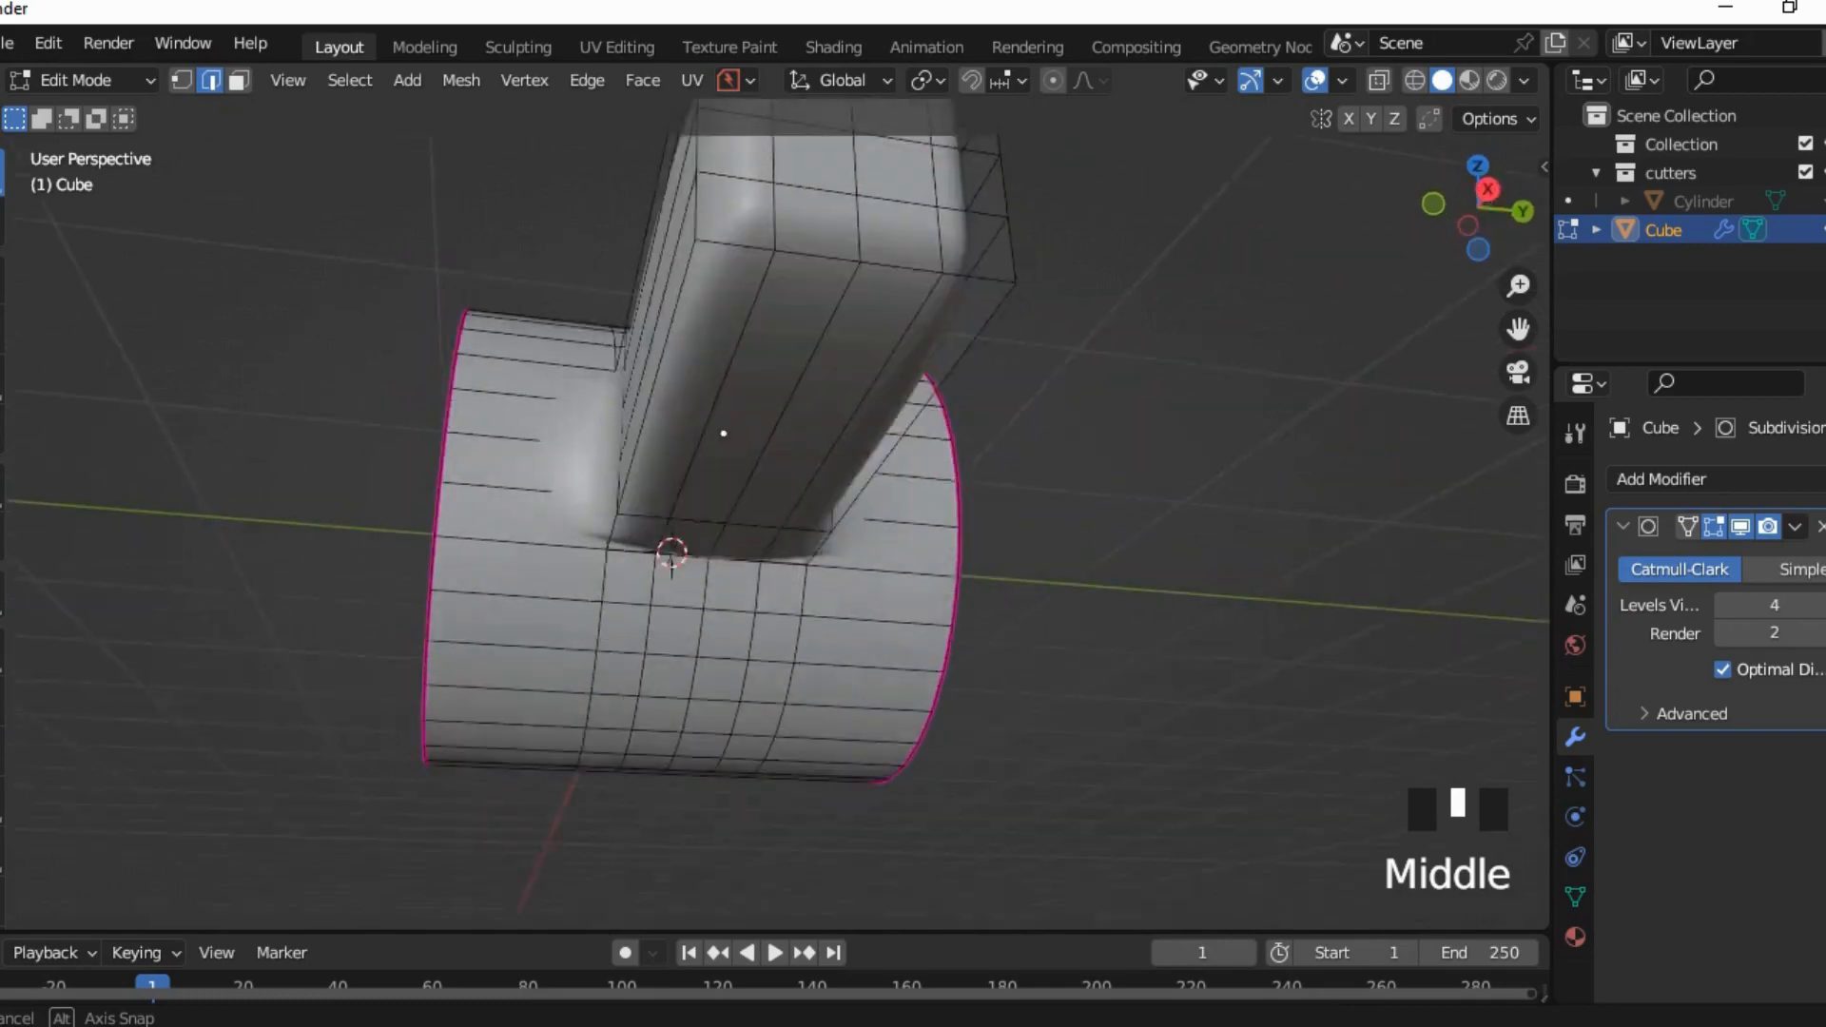
{"action": "middle_click_drag", "start_coordinate": [723, 432], "coordinate": [962, 587]}
{"action": "scroll", "coordinate": [804, 484], "scroll_direction": "up", "scroll_amount": 3}
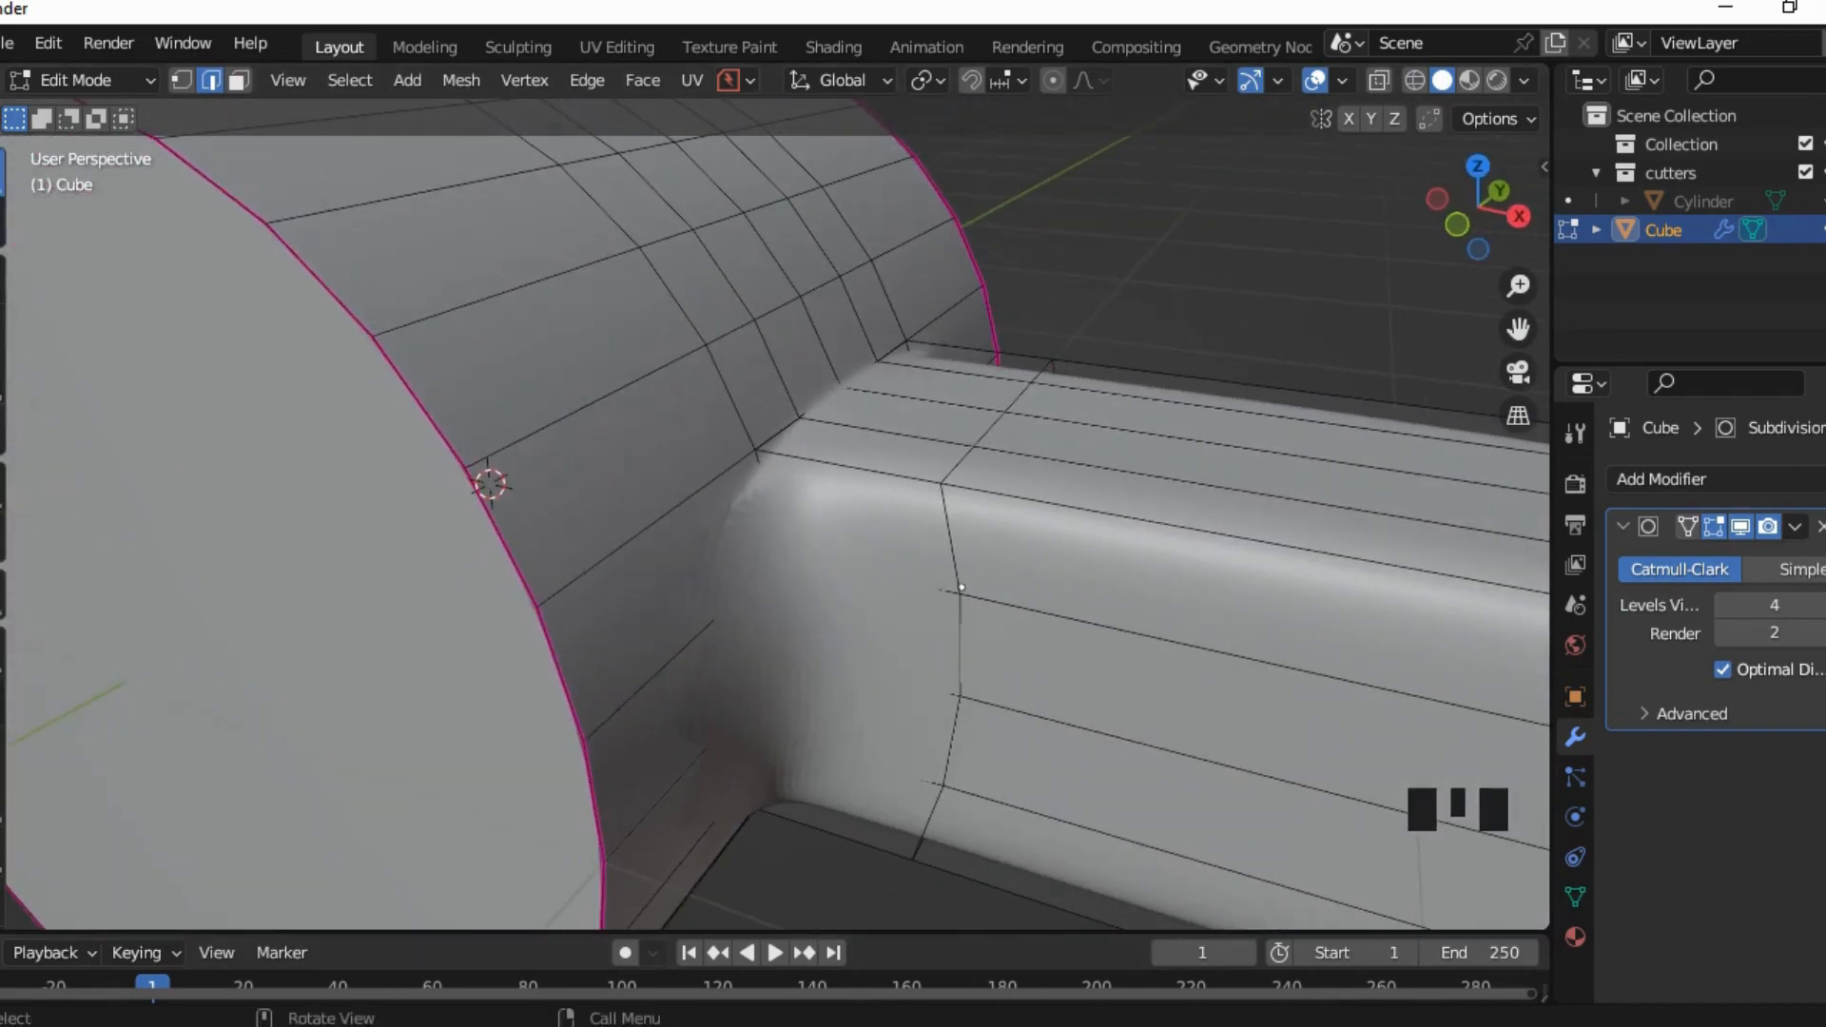
{"action": "key", "text": "ctrl+z"}
{"action": "scroll", "coordinate": [961, 586], "scroll_direction": "down", "scroll_amount": 1}
{"action": "key", "text": "ctrl+z"}
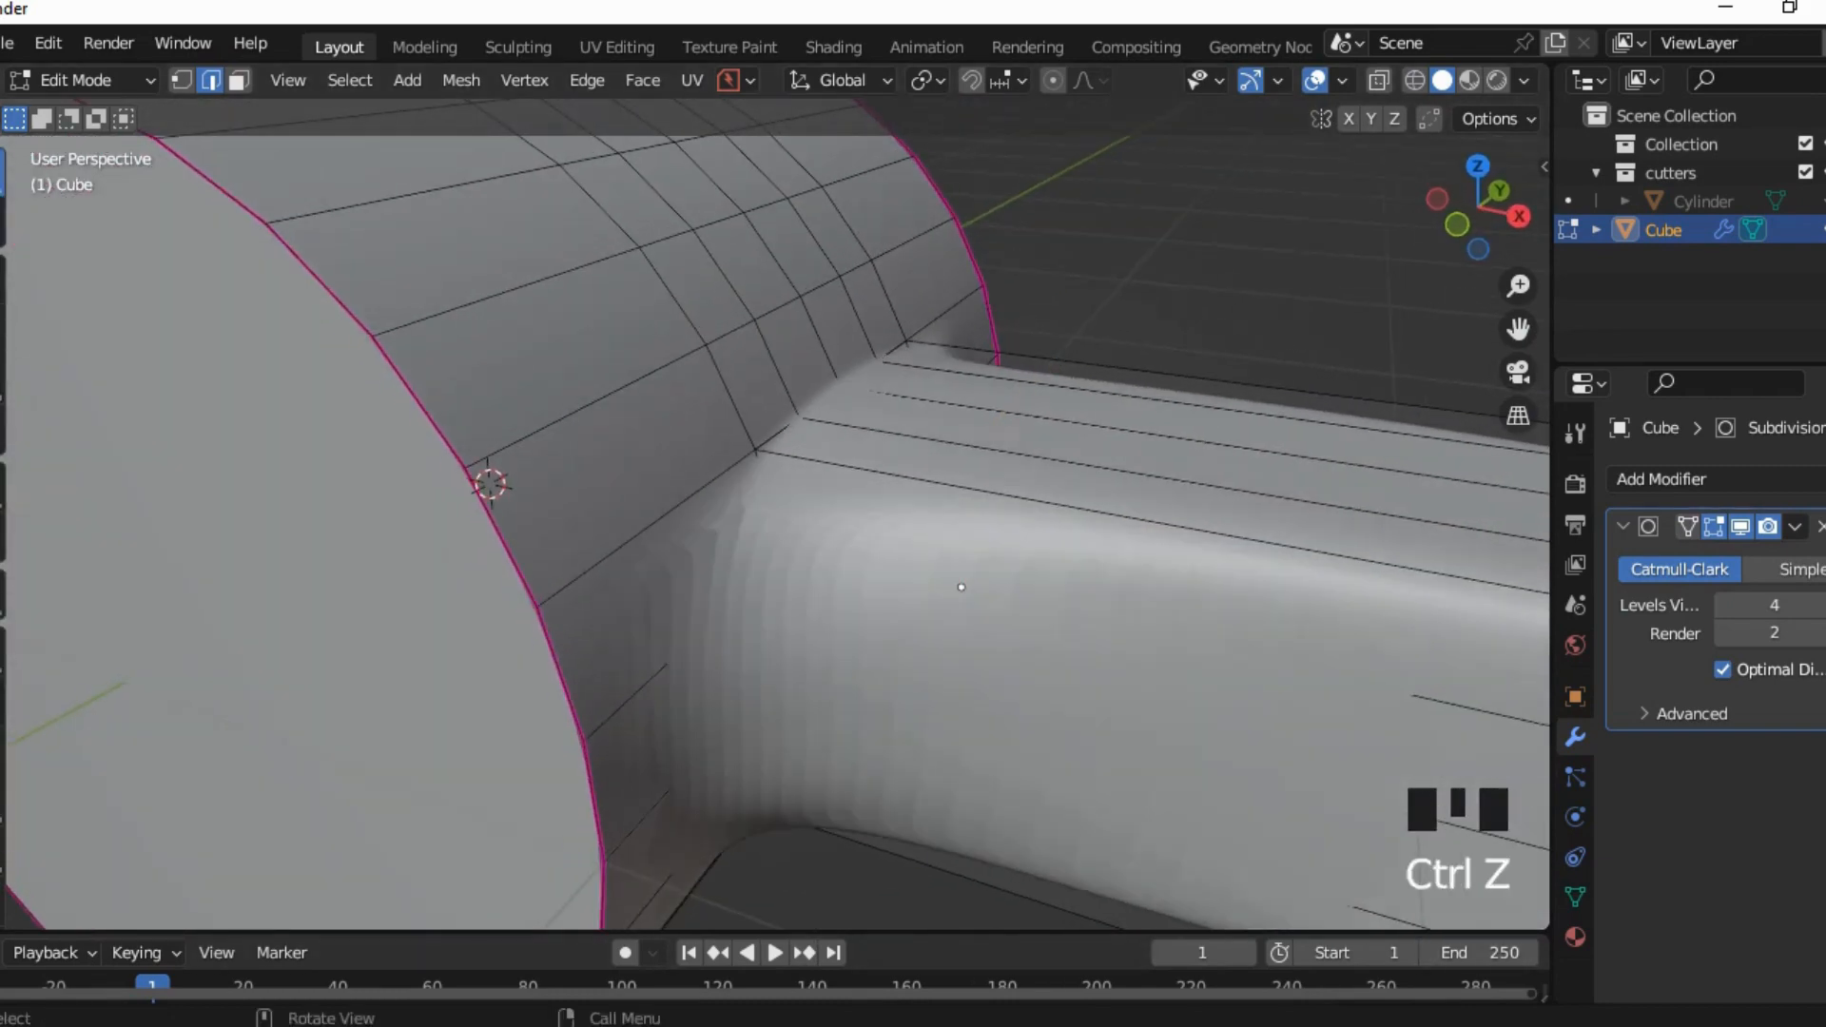
Step: Add a loop cut around the bar, slid partway toward the cylinder by a factor of about 0.24
{"action": "scroll", "coordinate": [859, 554], "scroll_direction": "down", "scroll_amount": 3}
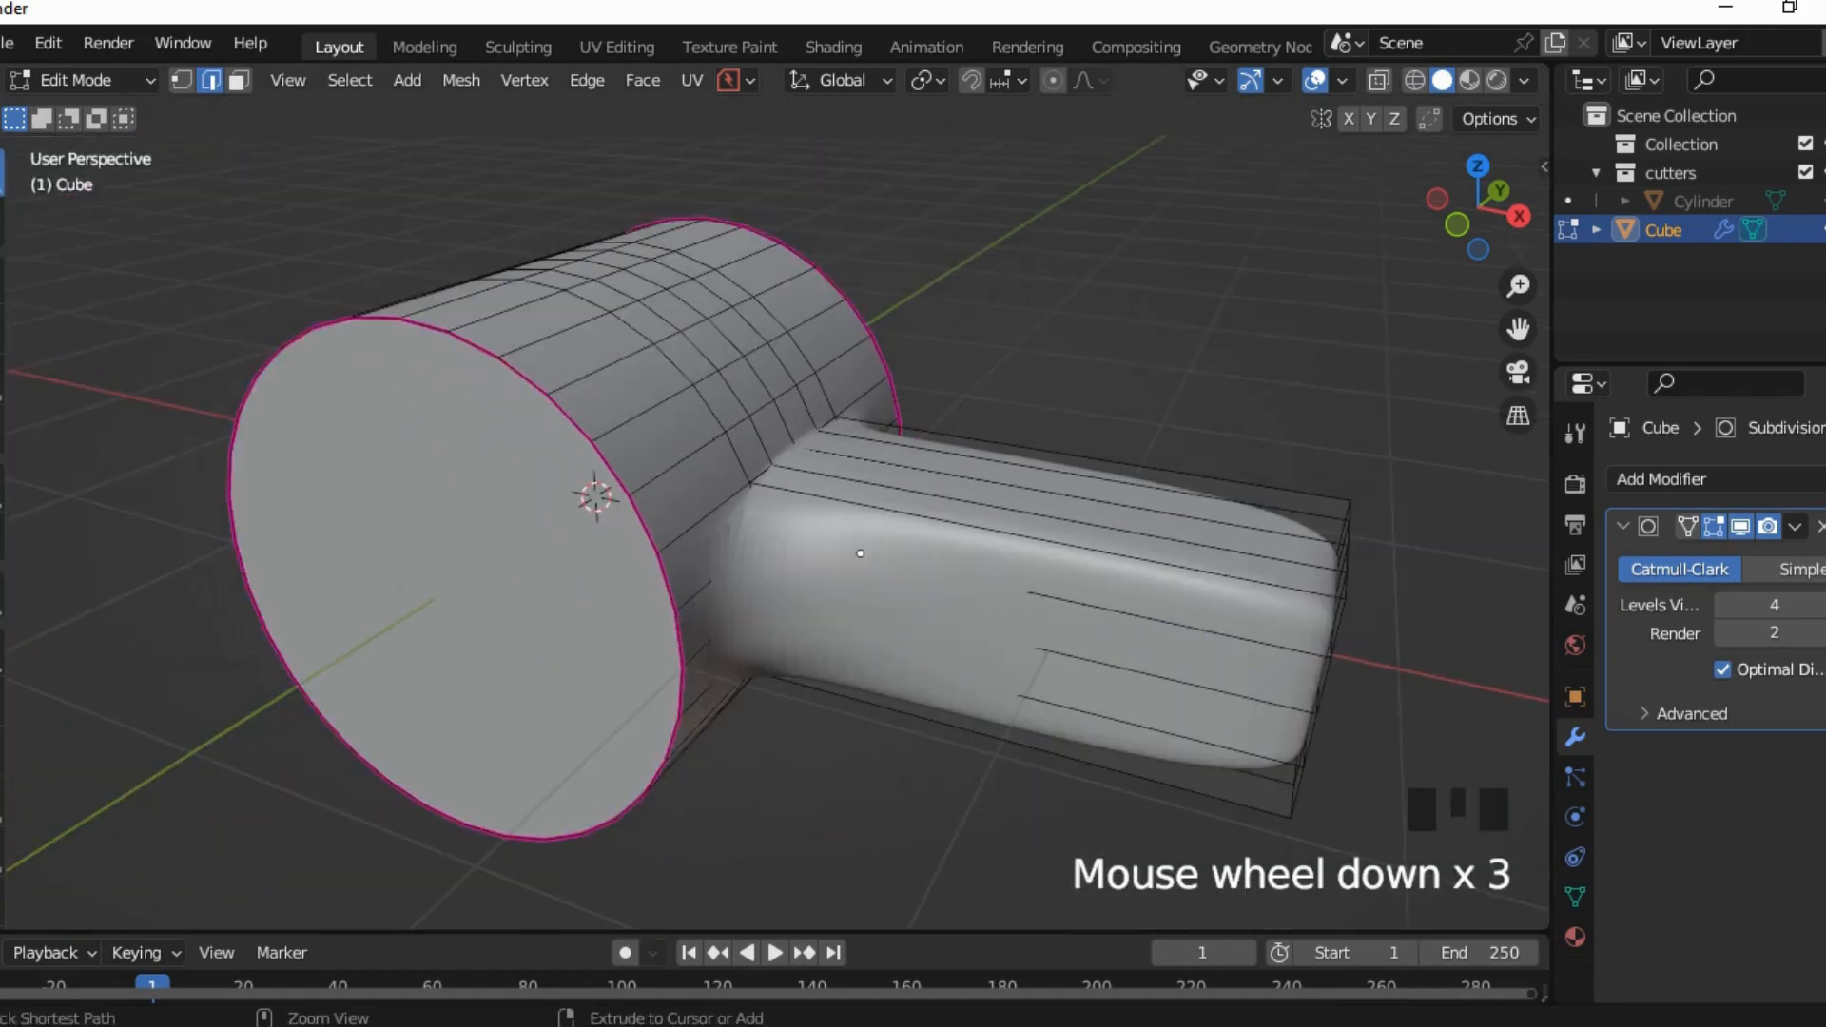
{"action": "key", "text": "ctrl+r"}
{"action": "left_click", "coordinate": [1010, 624]}
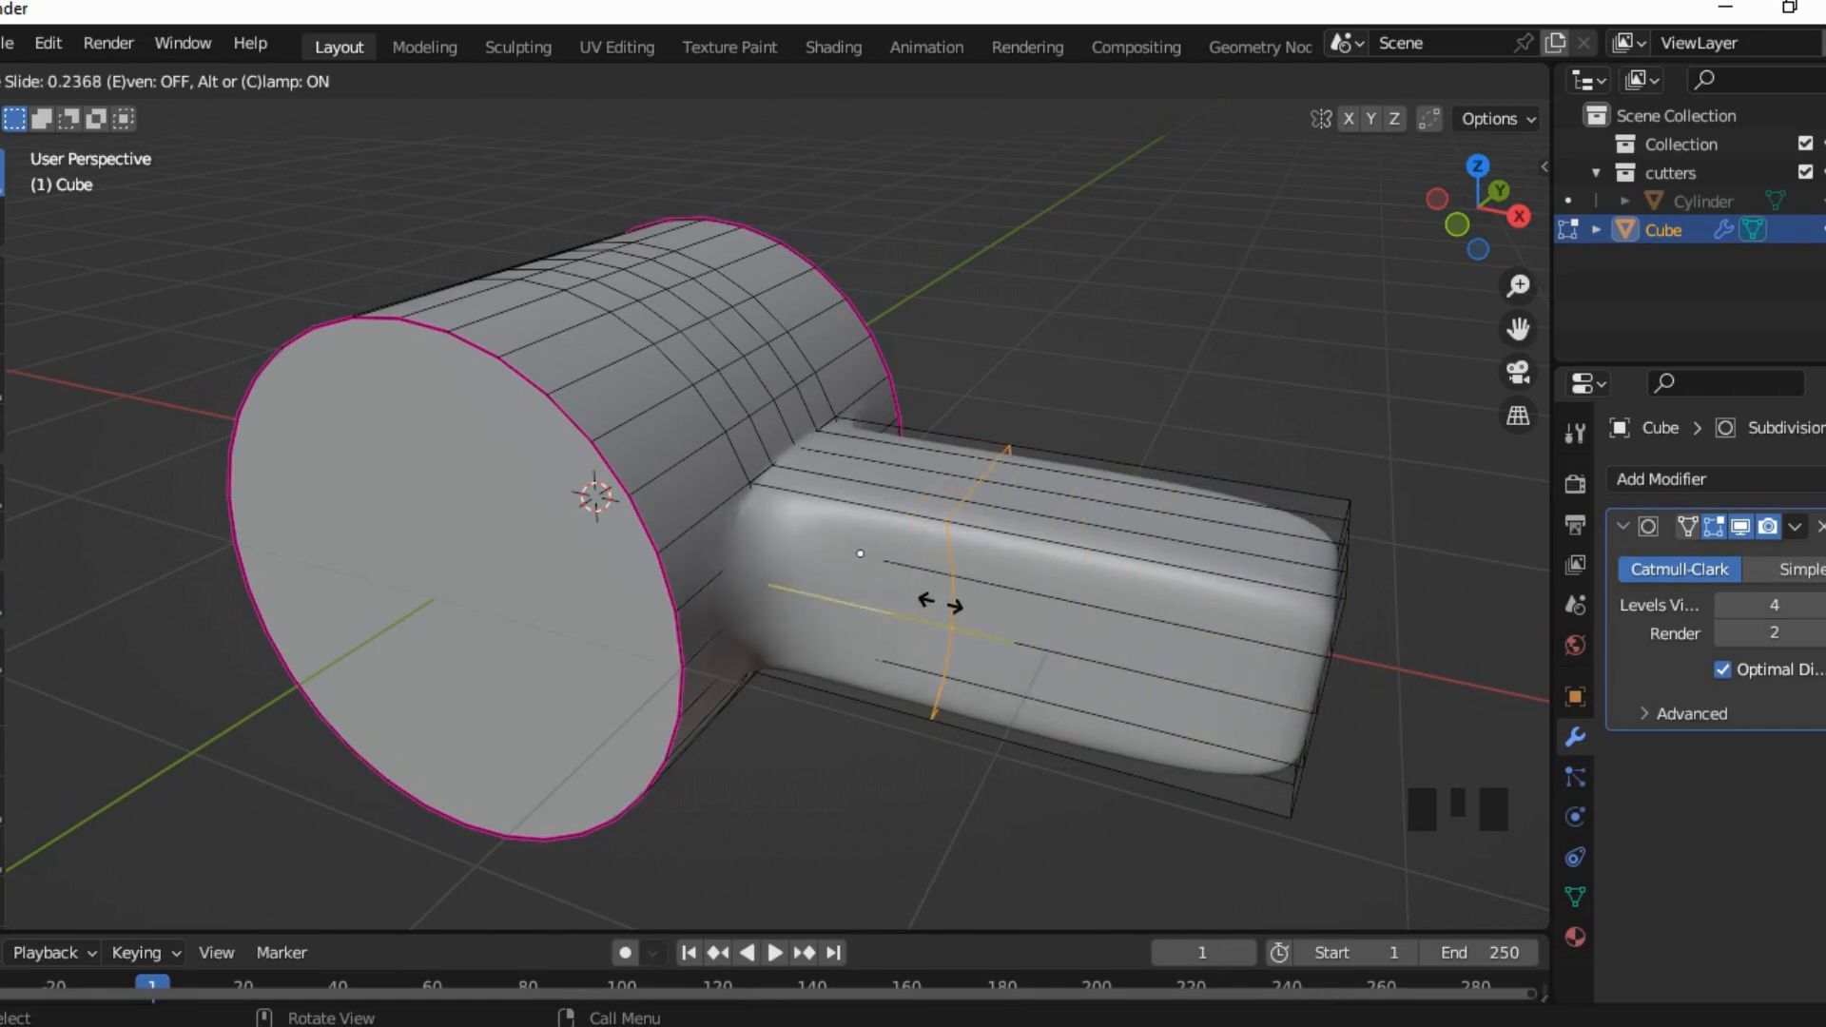
{"action": "left_click", "coordinate": [951, 605]}
{"action": "middle_click_drag", "start_coordinate": [951, 604], "coordinate": [755, 630]}
{"action": "left_click", "coordinate": [772, 517]}
{"action": "left_click", "coordinate": [756, 631]}
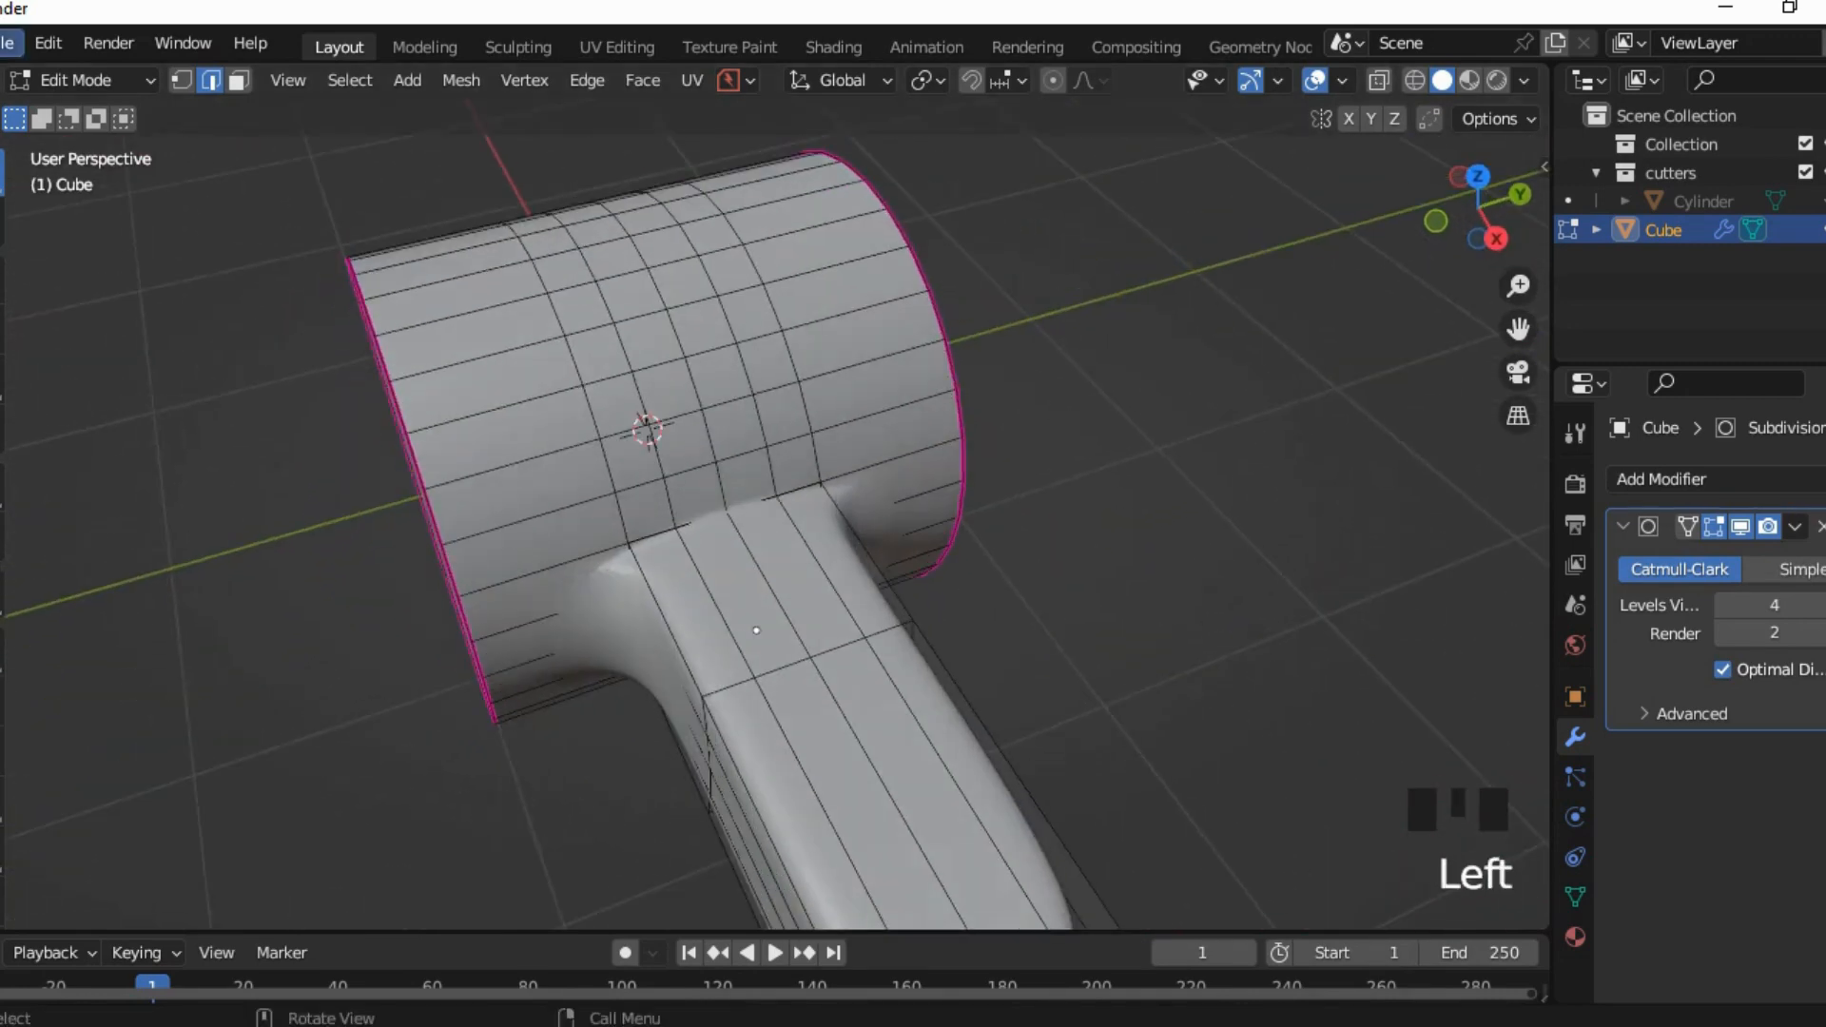
Step: Switch to Object Mode and examine the smoothed junction between bar and cylinder from several angles
{"action": "left_click", "coordinate": [84, 80]}
{"action": "left_click", "coordinate": [91, 110]}
{"action": "middle_click_drag", "start_coordinate": [723, 570], "coordinate": [618, 399]}
{"action": "scroll", "coordinate": [790, 613], "scroll_direction": "down", "scroll_amount": 5}
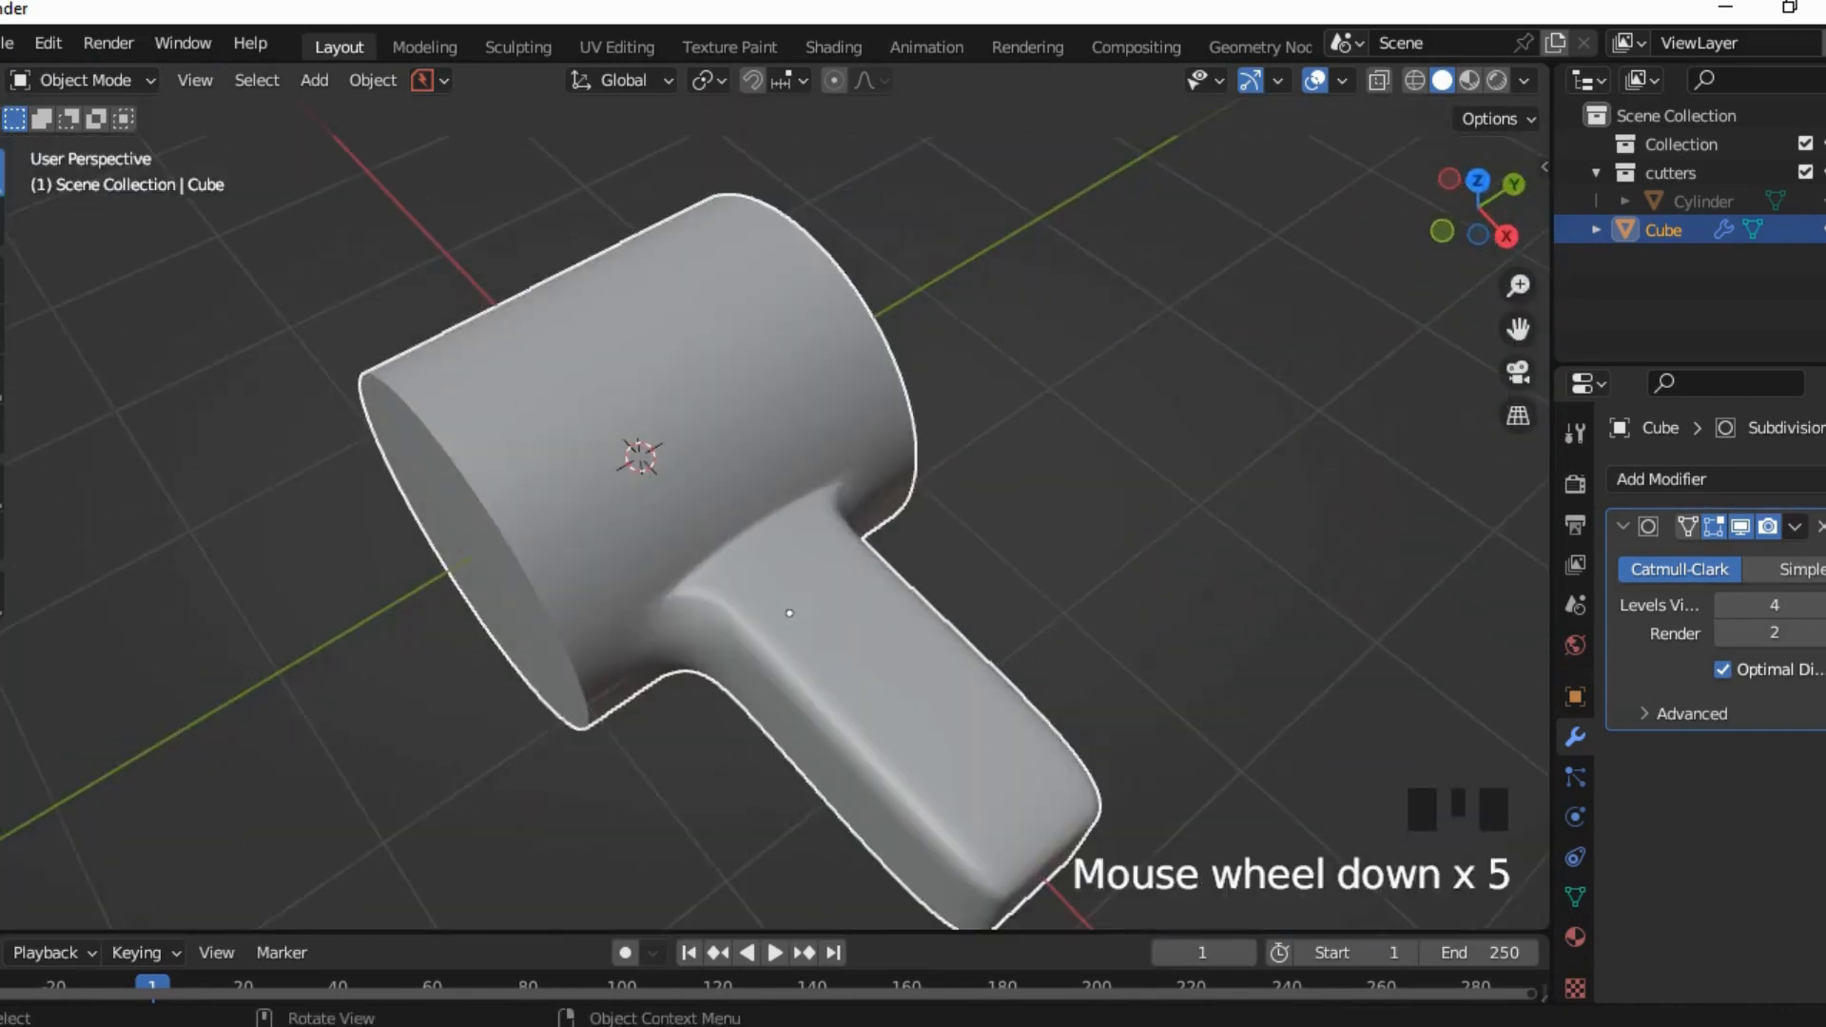
{"action": "middle_click_drag", "start_coordinate": [789, 612], "coordinate": [738, 568]}
{"action": "scroll", "coordinate": [804, 608], "scroll_direction": "down", "scroll_amount": 3}
{"action": "scroll", "coordinate": [792, 602], "scroll_direction": "up", "scroll_amount": 2}
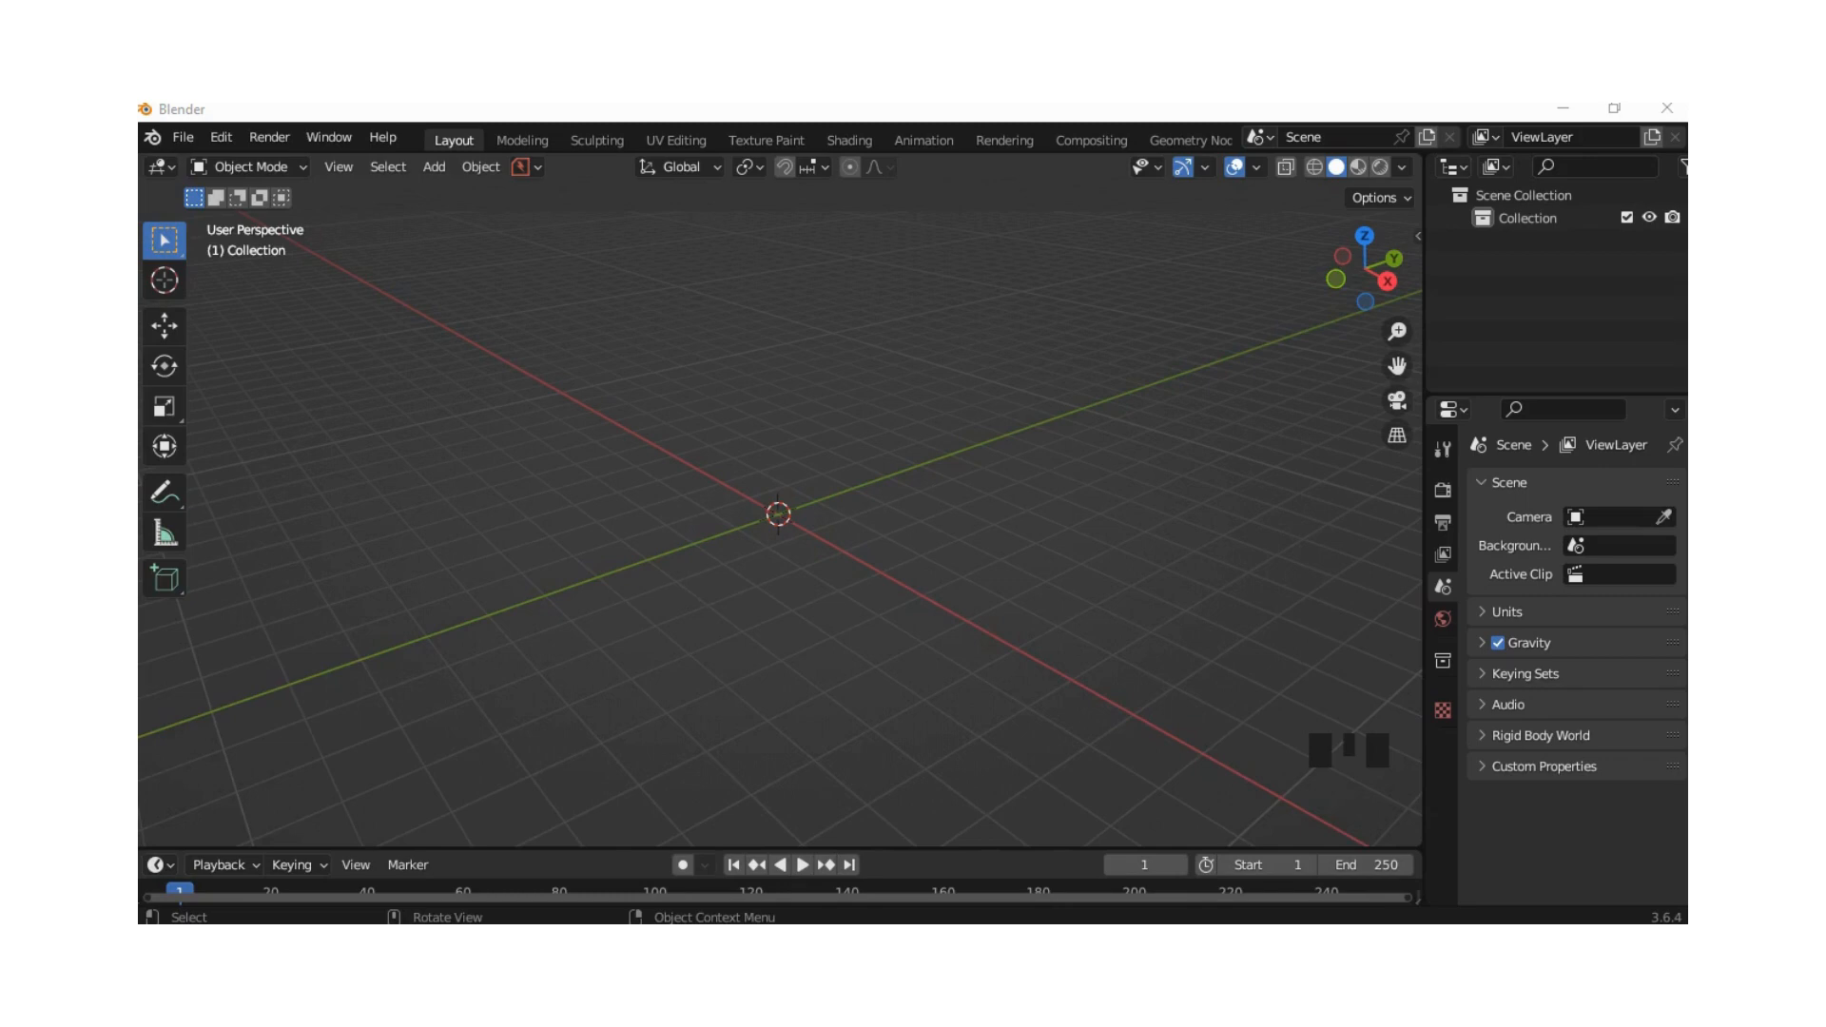
Step: In the new empty scene, add a mesh cylinder with 64 vertices
{"action": "middle_click_drag", "start_coordinate": [778, 533], "coordinate": [789, 533]}
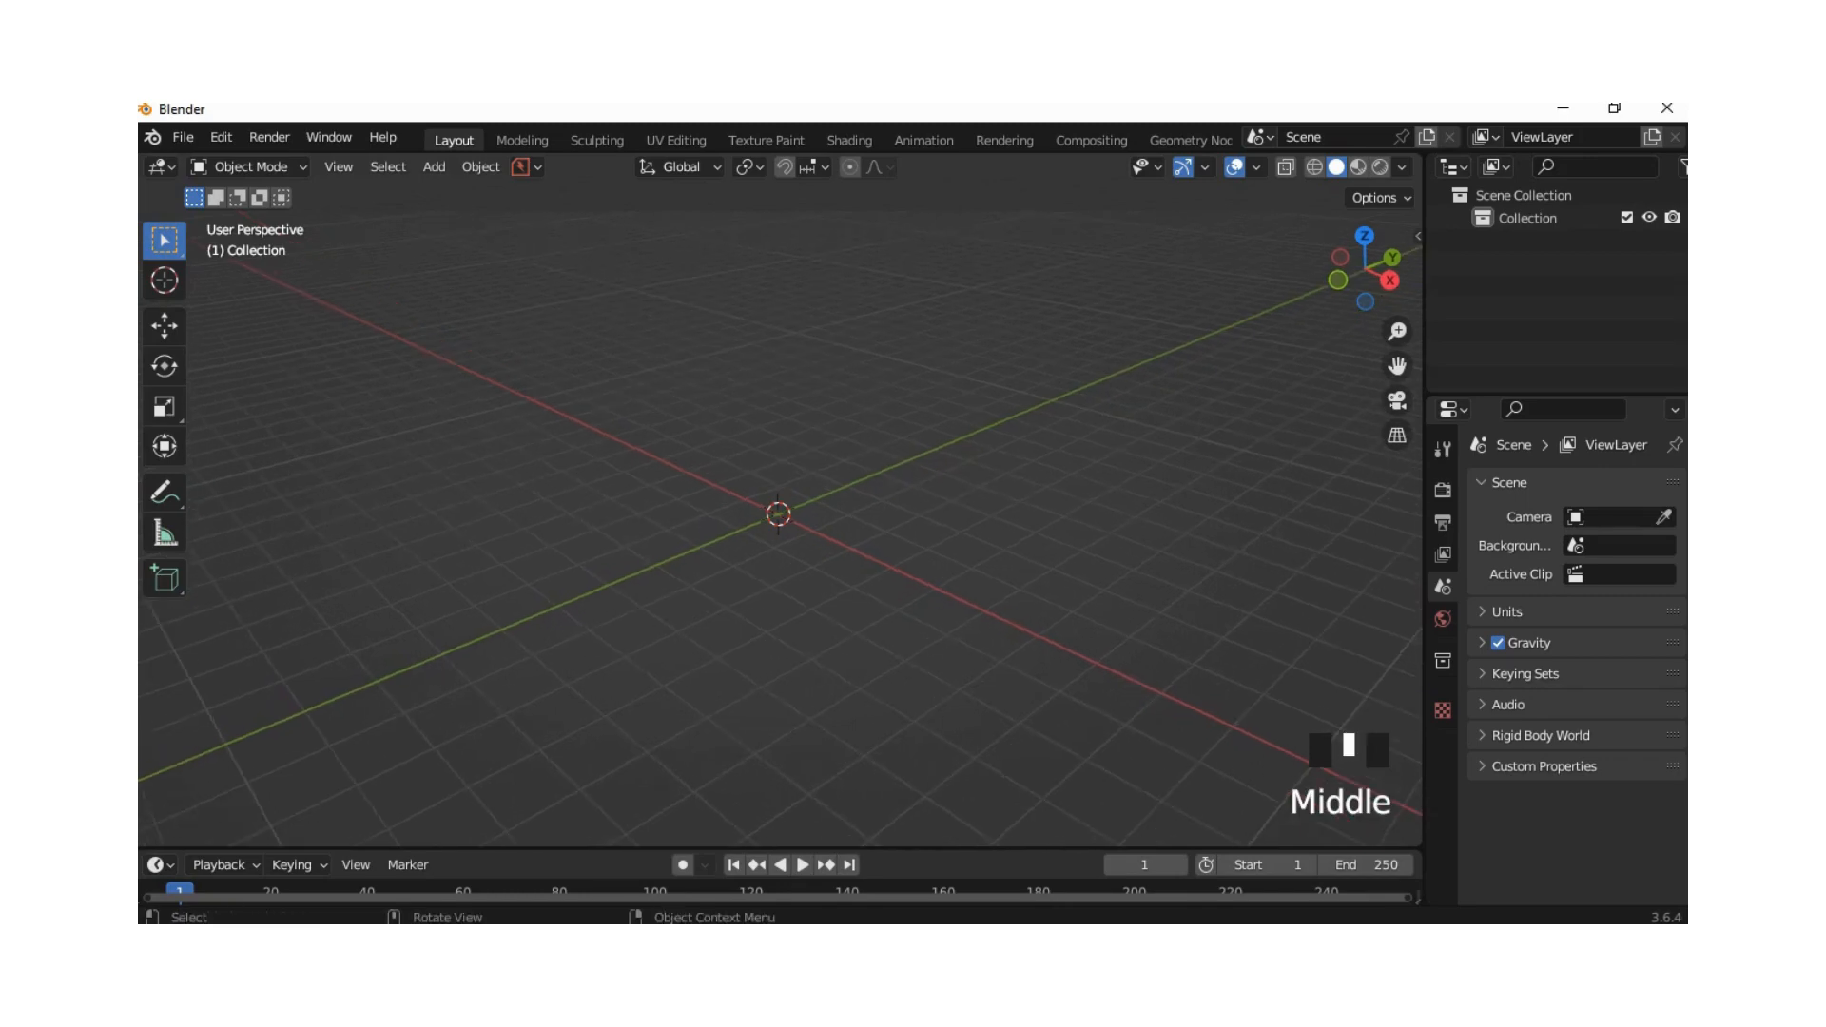
{"action": "key", "text": "shift+a"}
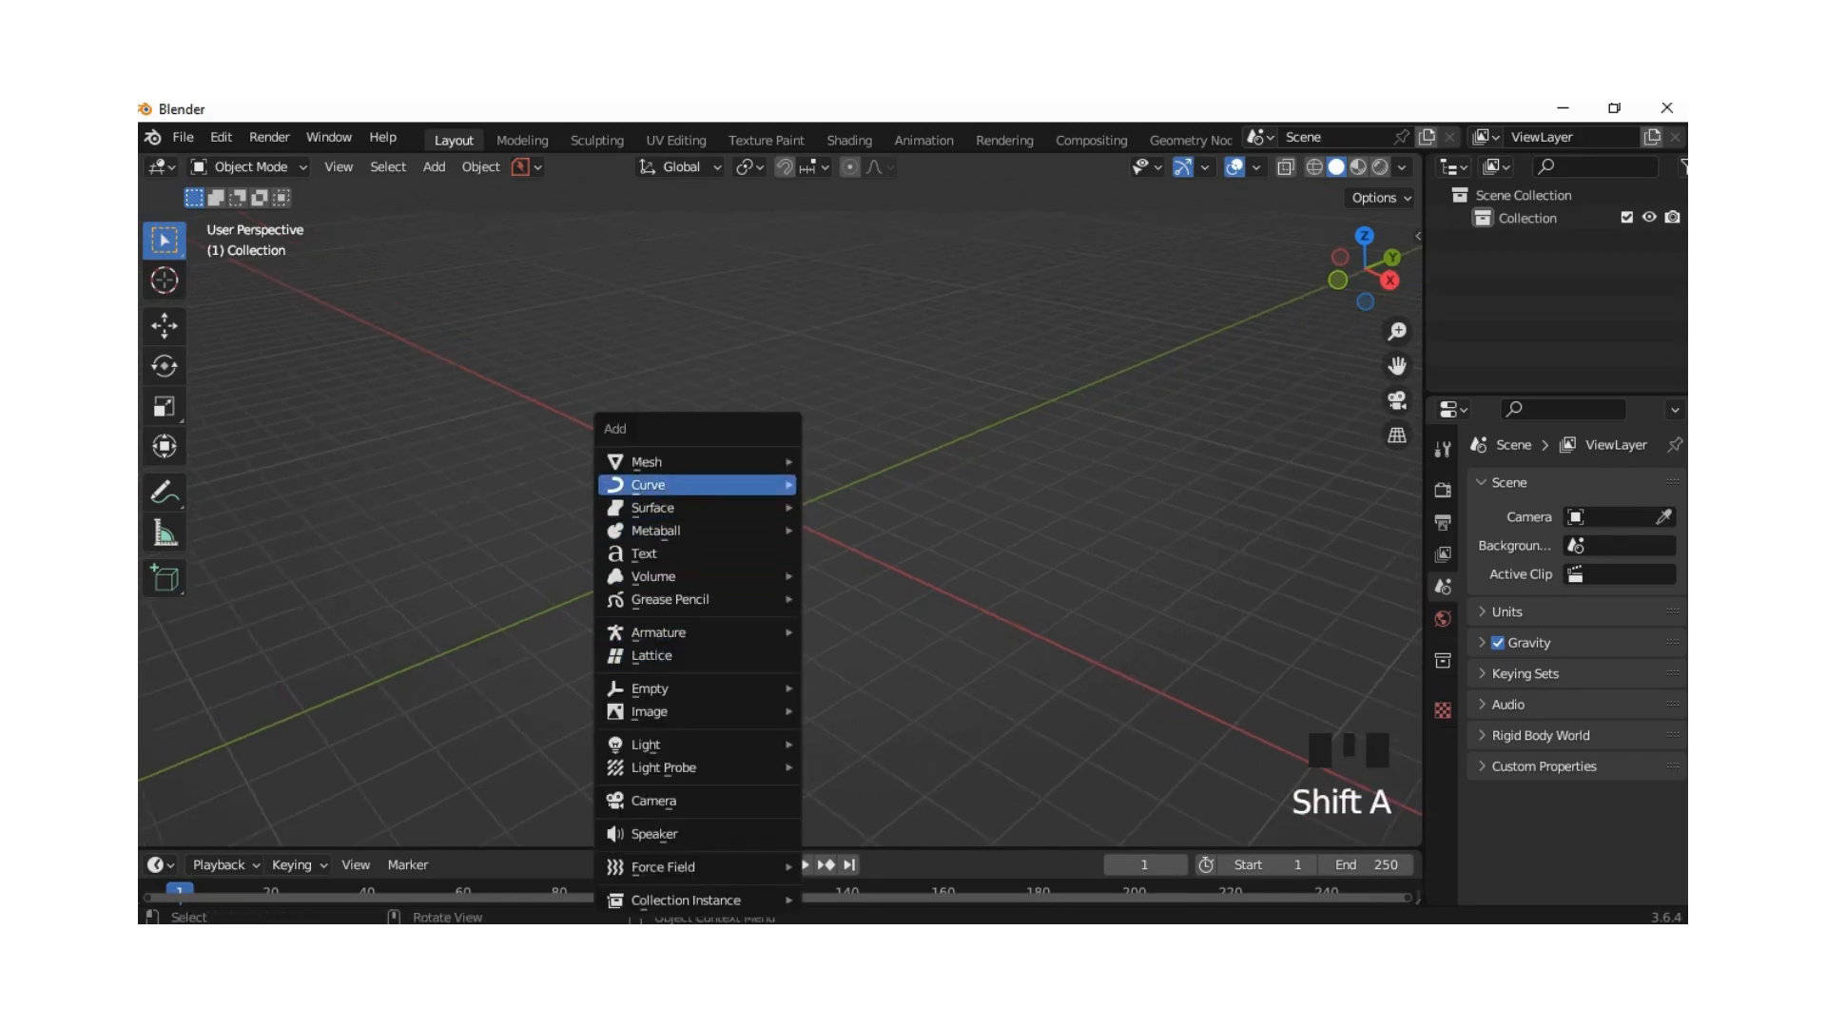
{"action": "mouse_move", "coordinate": [685, 462]}
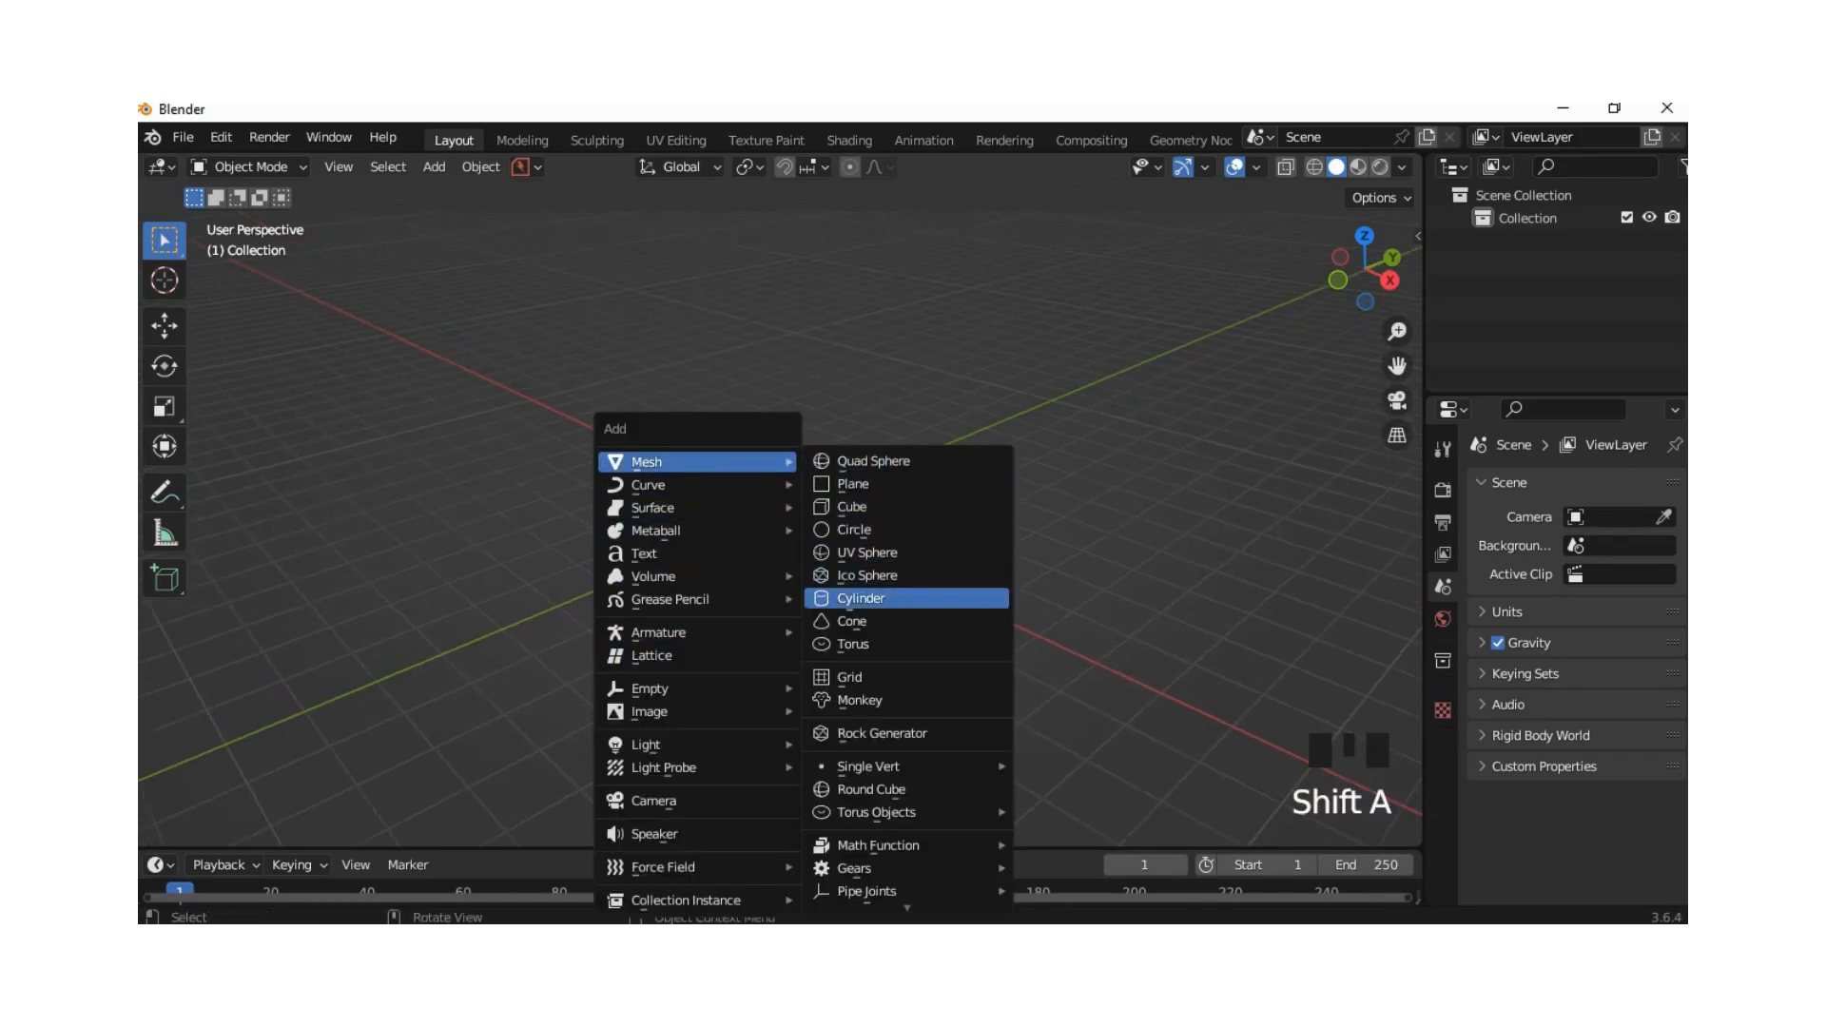
{"action": "left_click", "coordinate": [860, 598]}
{"action": "middle_click_drag", "start_coordinate": [860, 598], "coordinate": [870, 597]}
{"action": "scroll", "coordinate": [870, 597], "scroll_direction": "up", "scroll_amount": 3}
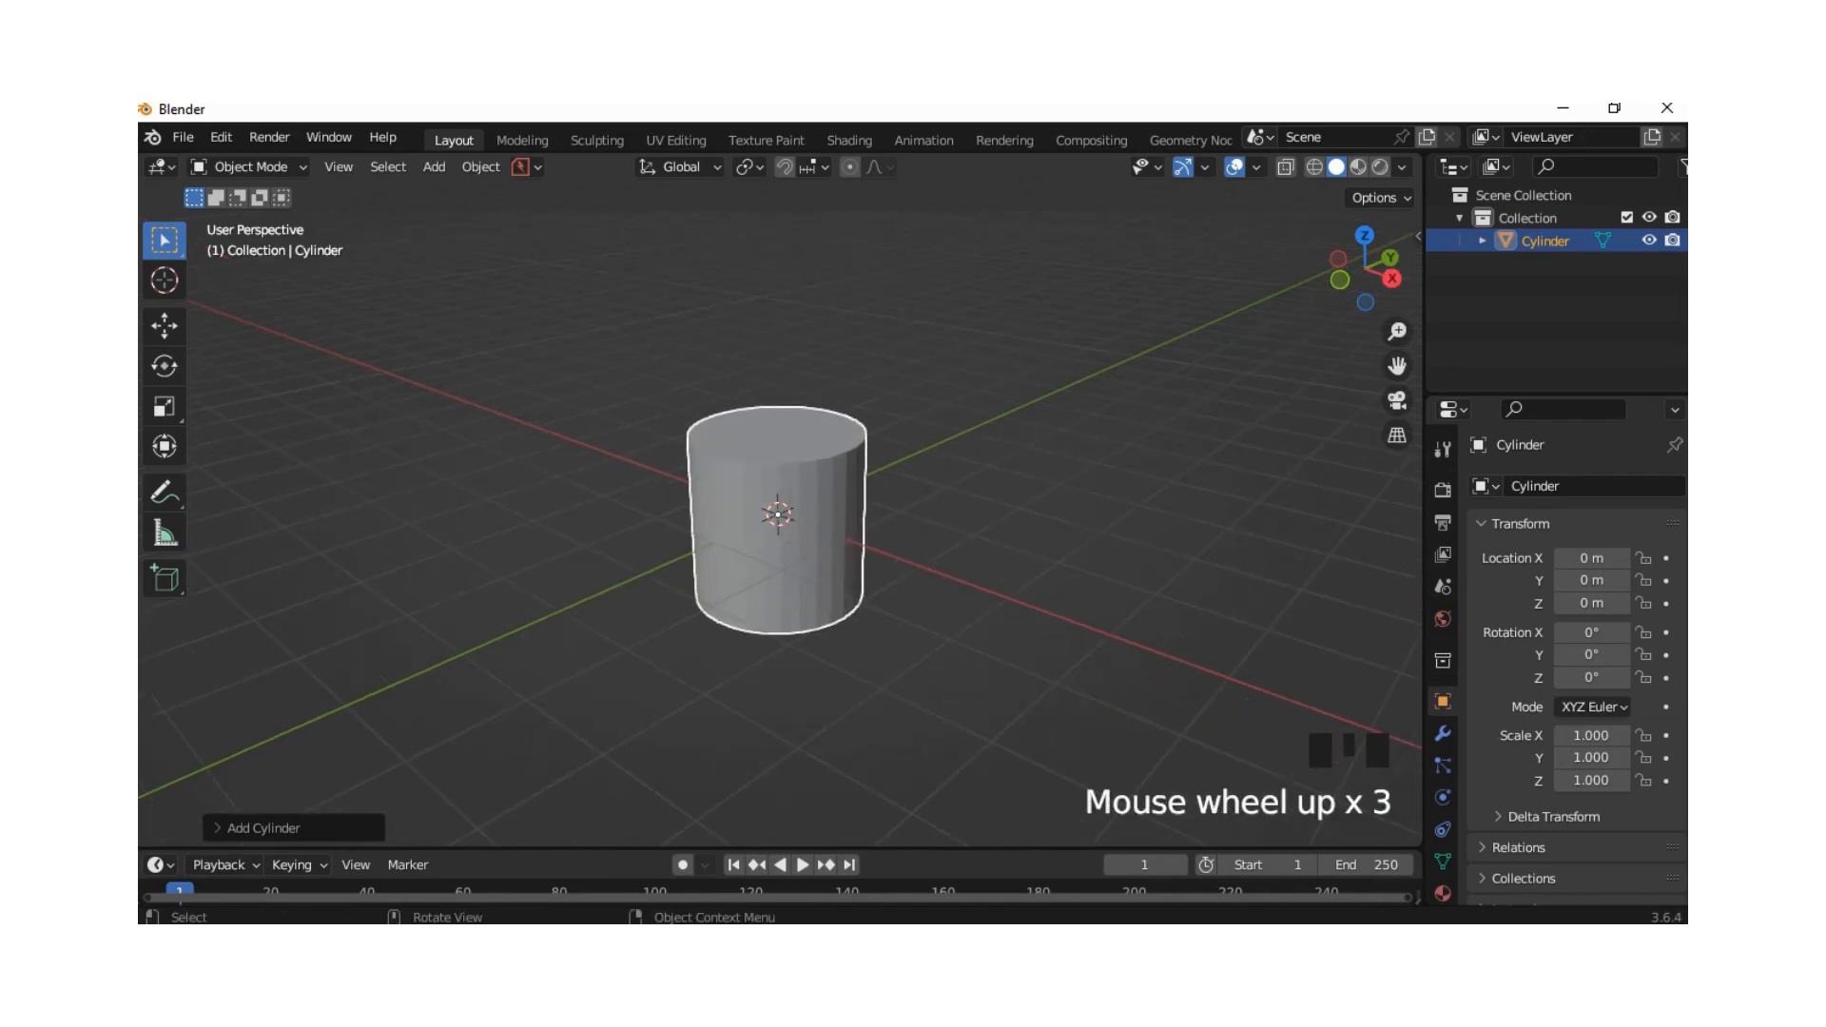
{"action": "left_click", "coordinate": [264, 827]}
{"action": "left_click", "coordinate": [425, 553]}
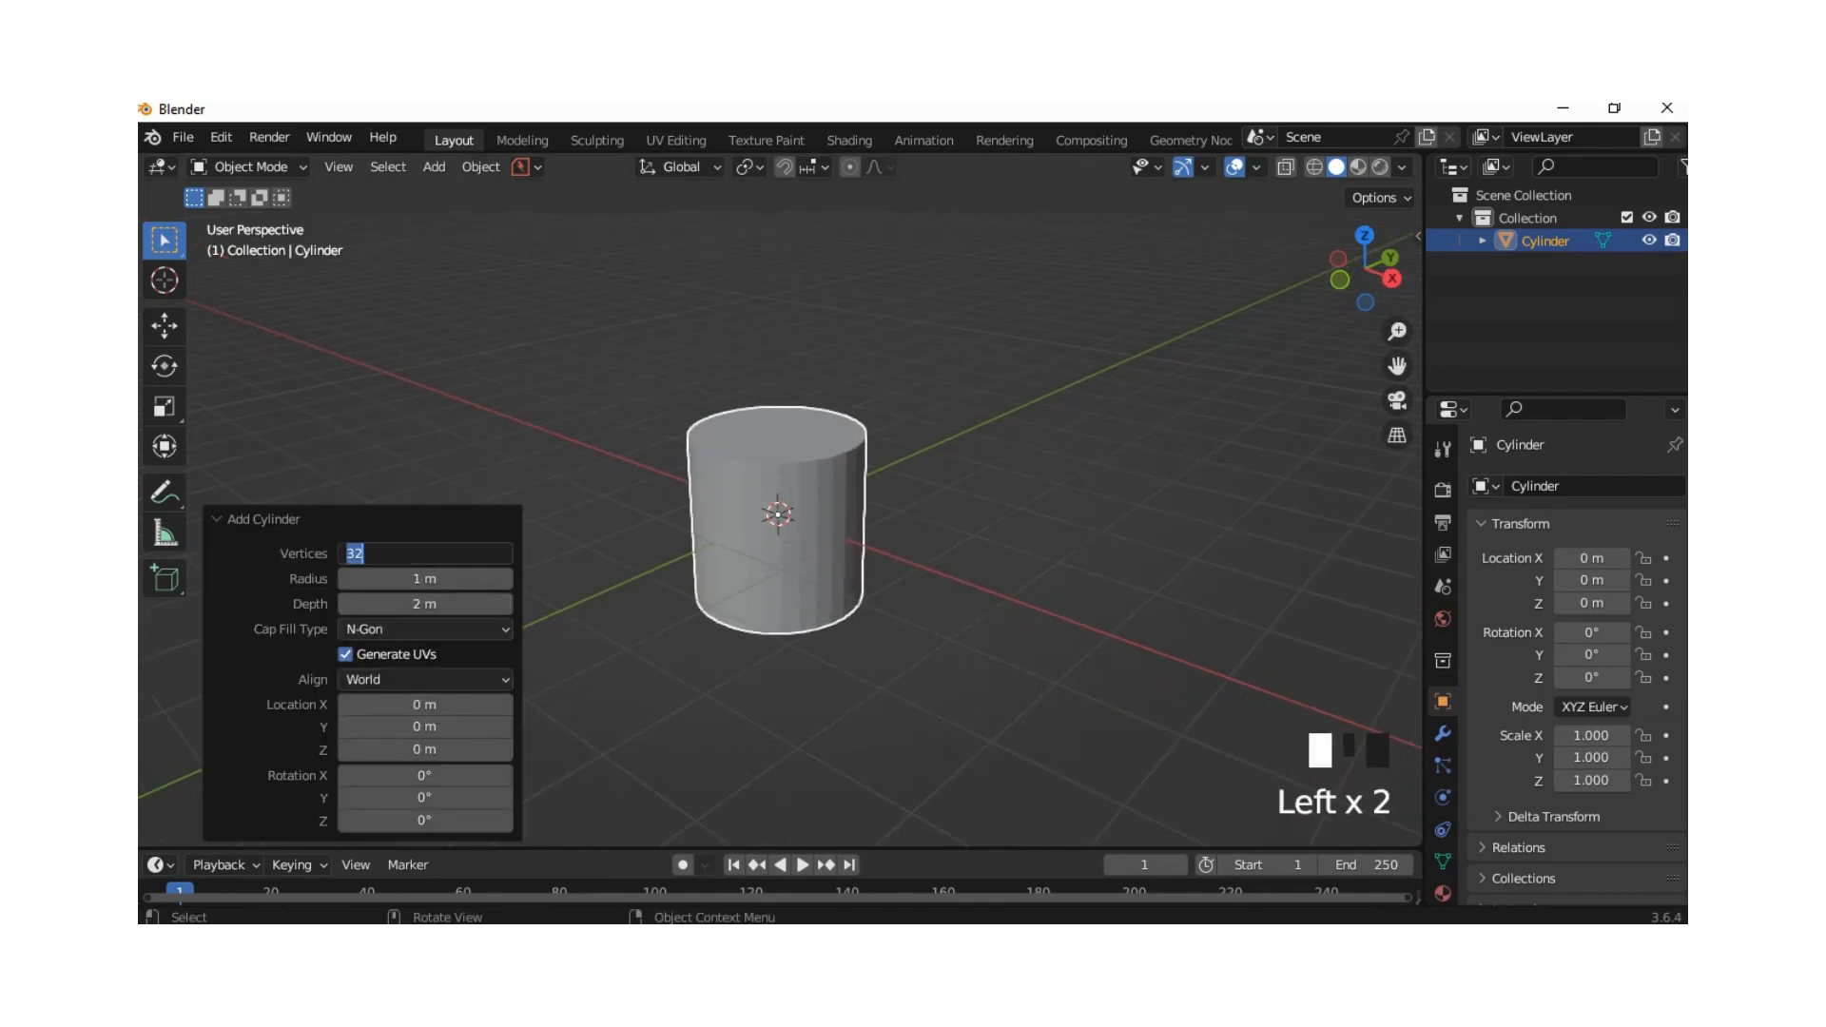
{"action": "key", "text": "Return"}
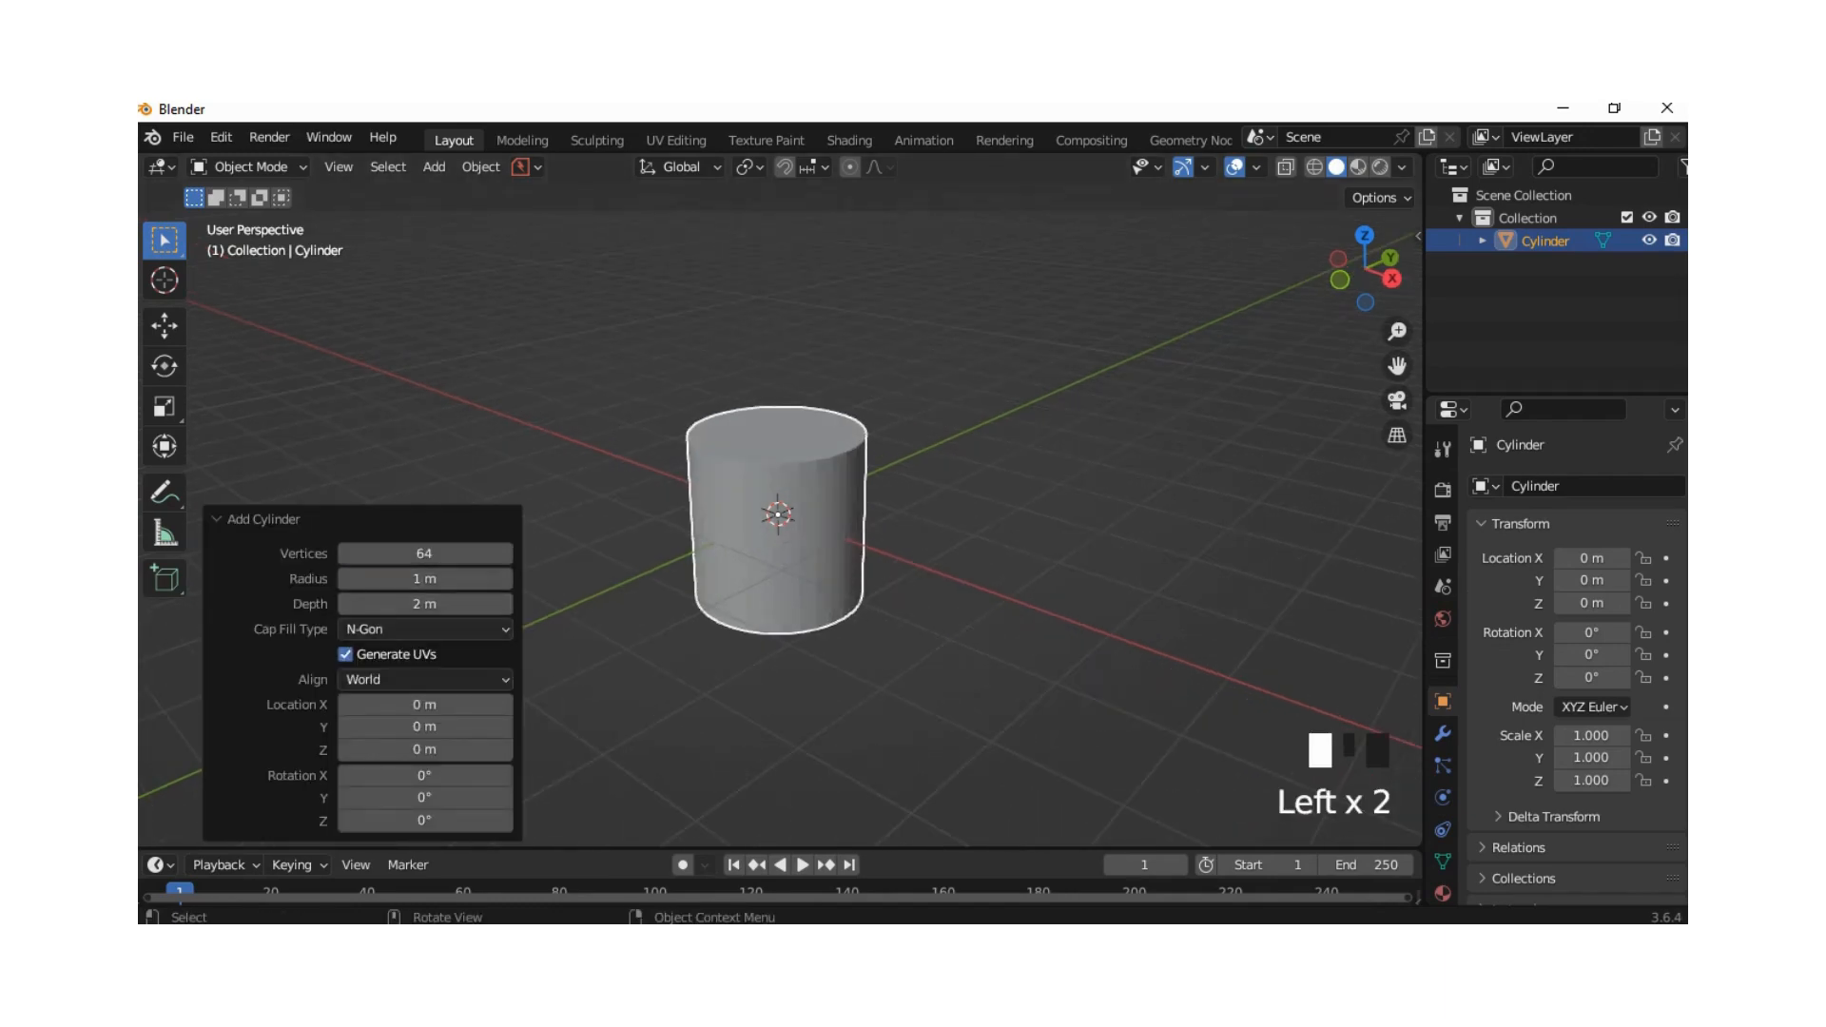
Step: Rotate the cylinder 90° around the global X axis
{"action": "scroll", "coordinate": [778, 514], "scroll_direction": "up", "scroll_amount": 1}
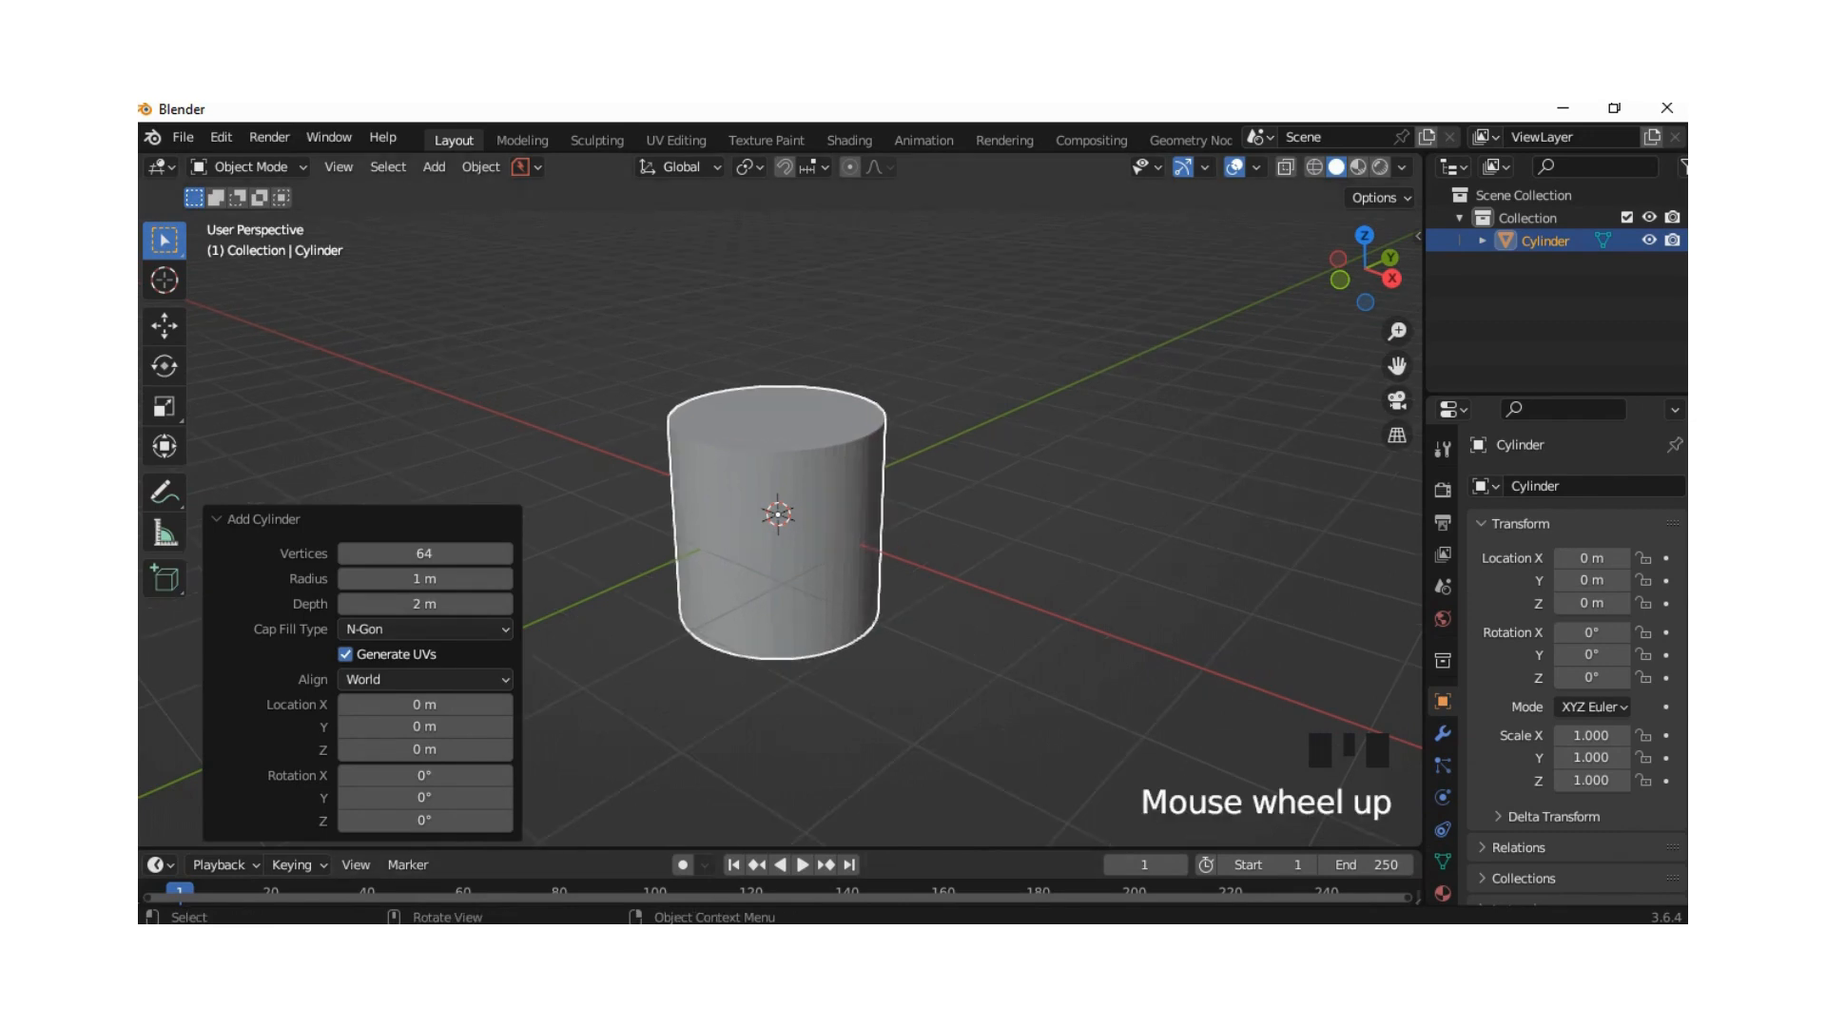
{"action": "middle_click_drag", "start_coordinate": [778, 515], "coordinate": [778, 520]}
{"action": "left_click", "coordinate": [778, 519]}
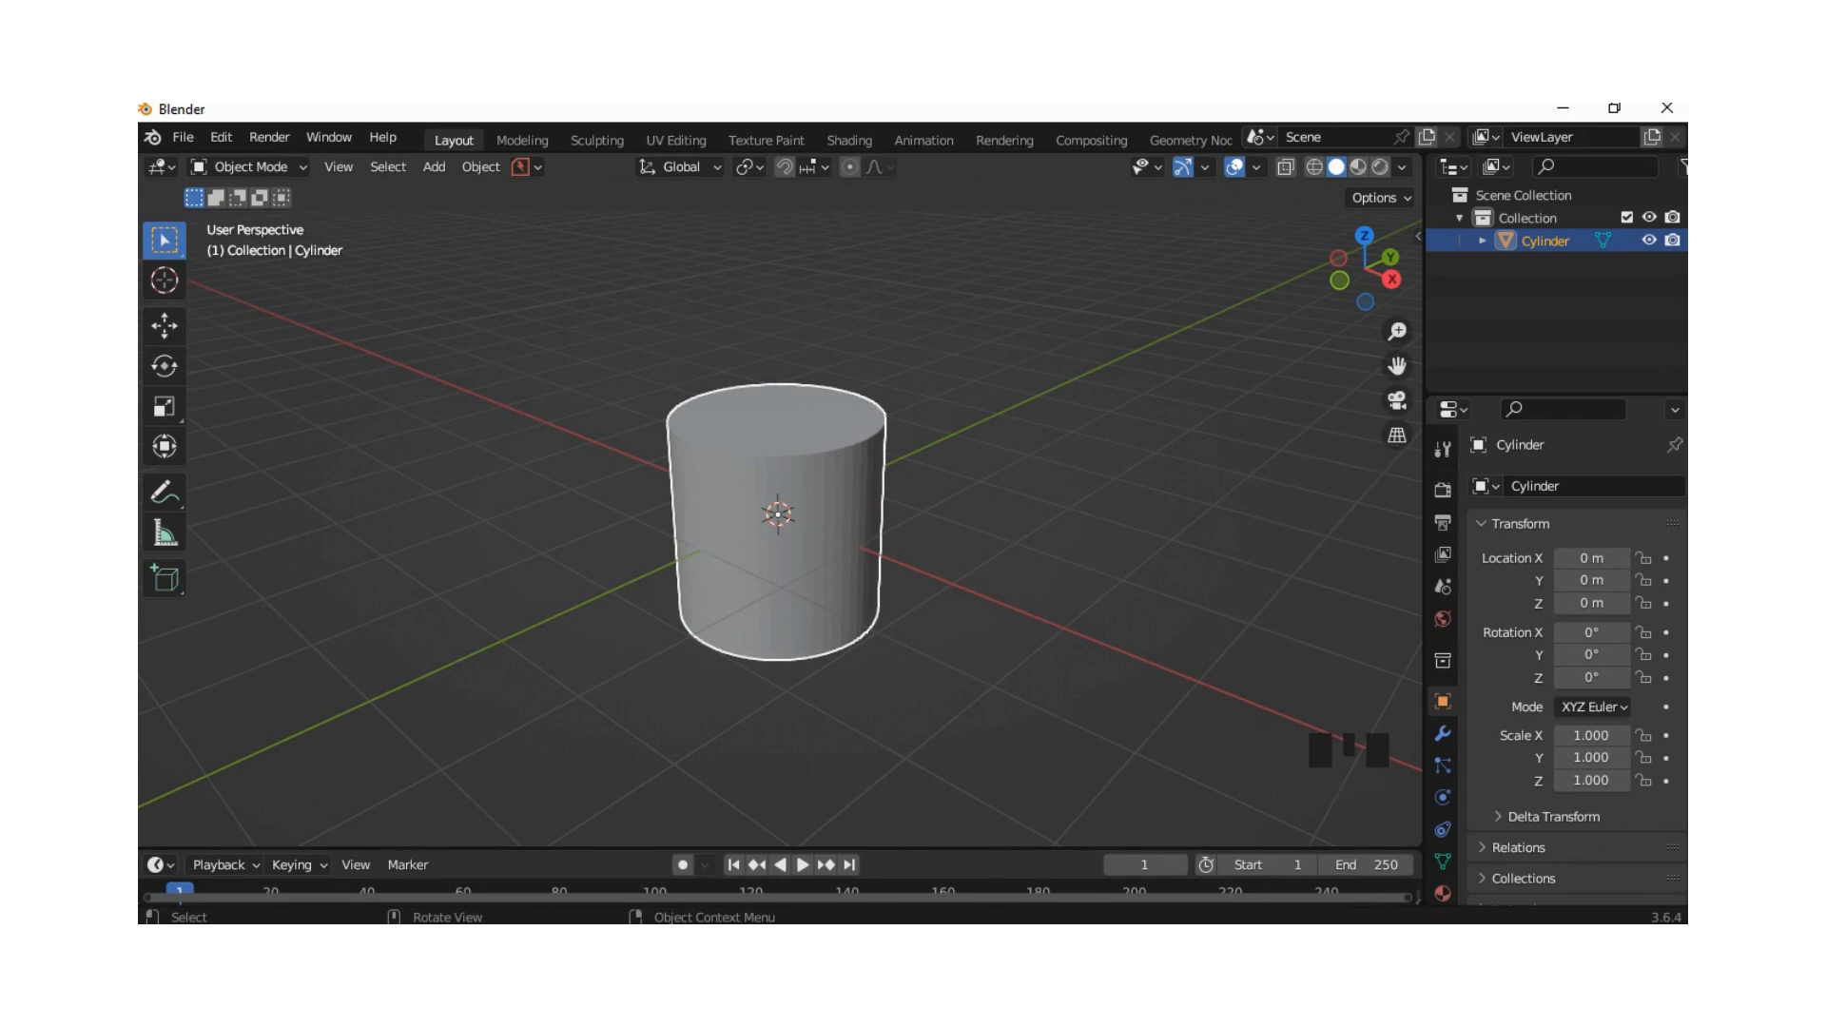
{"action": "key", "text": "r"}
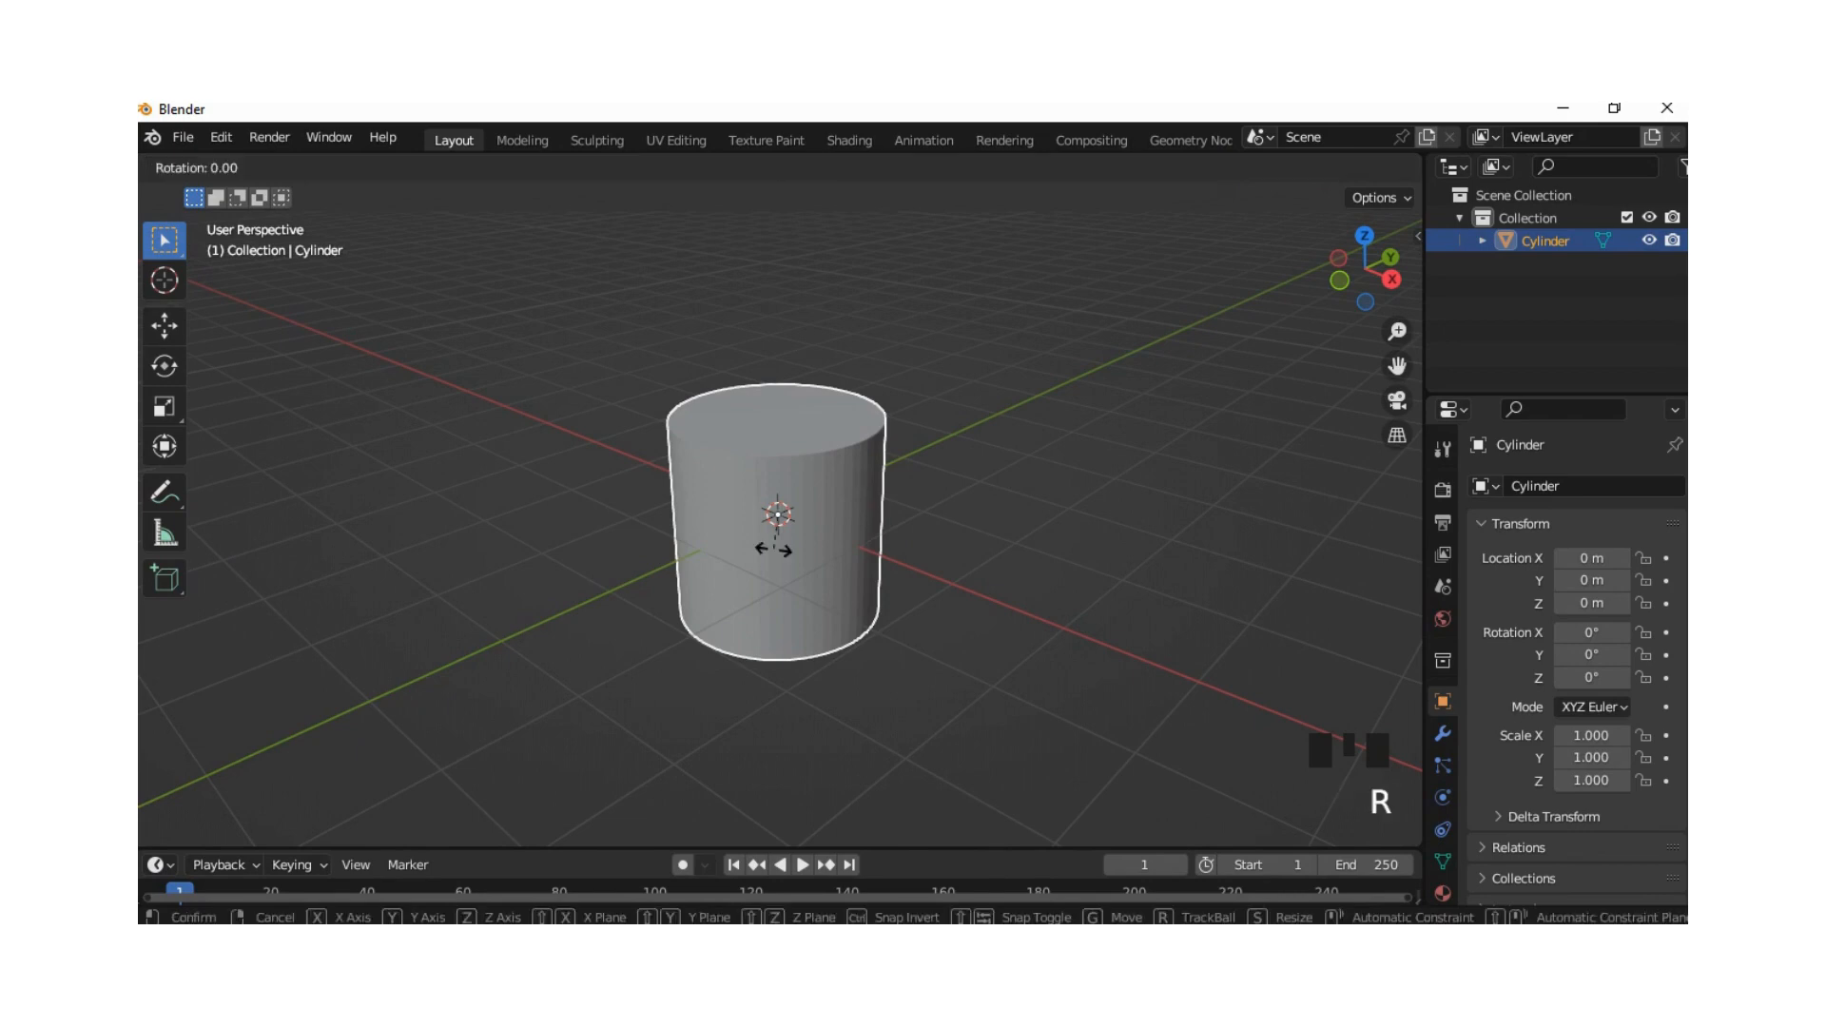
{"action": "type", "text": "zx"}
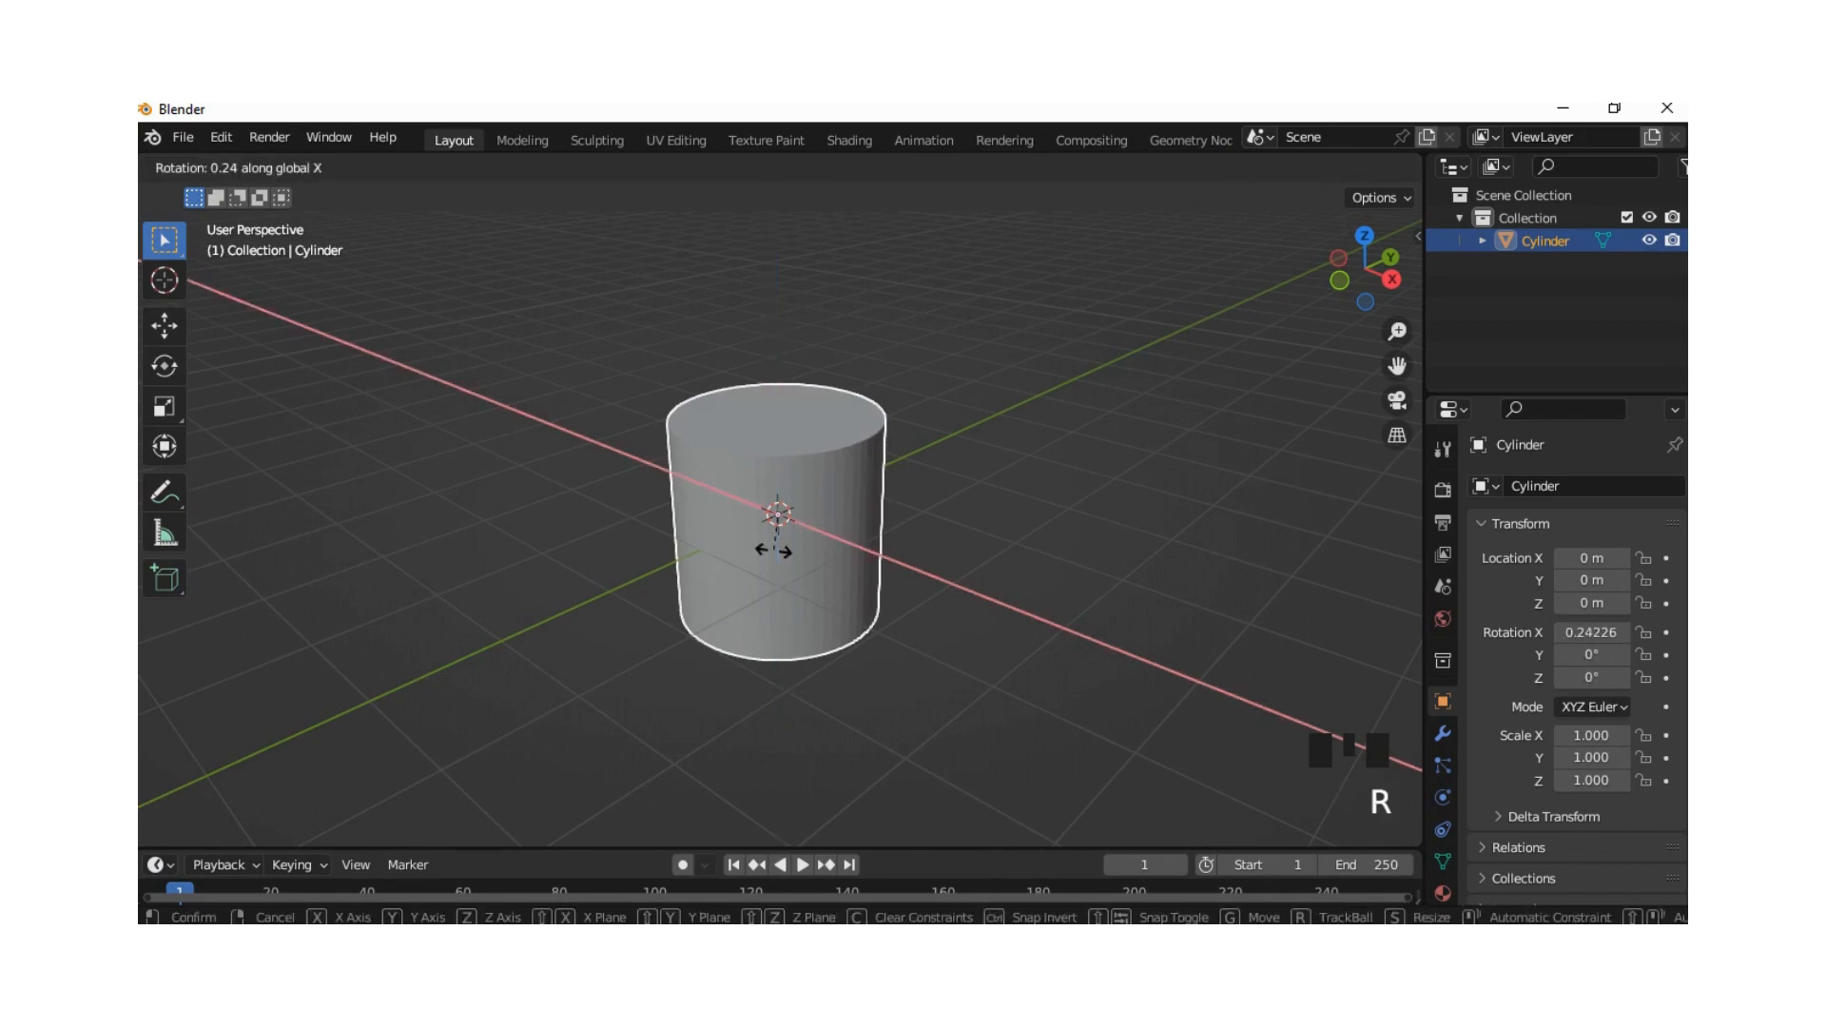
{"action": "type", "text": "90"}
{"action": "key", "text": "Return"}
Step: Add a mesh cube at the origin and scale it uniformly to about 0.411
{"action": "key", "text": "shift+a"}
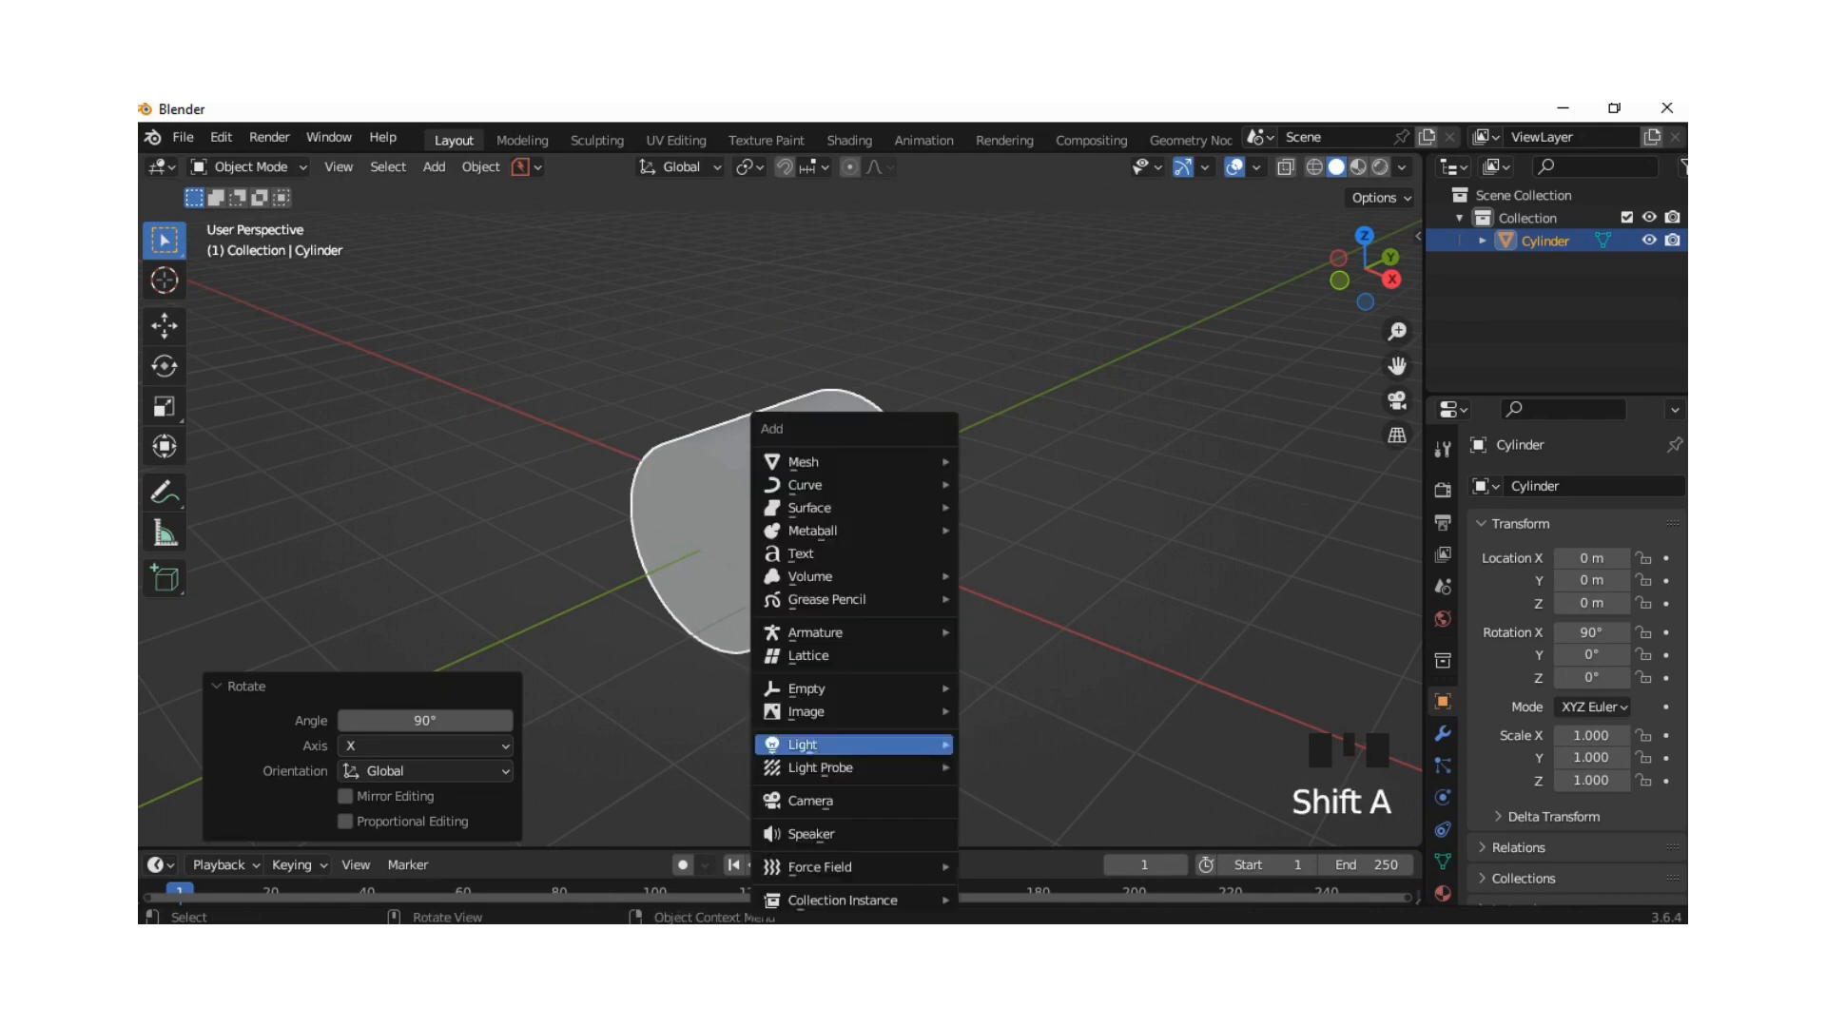
{"action": "mouse_move", "coordinate": [803, 461]}
{"action": "left_click", "coordinate": [1008, 506]}
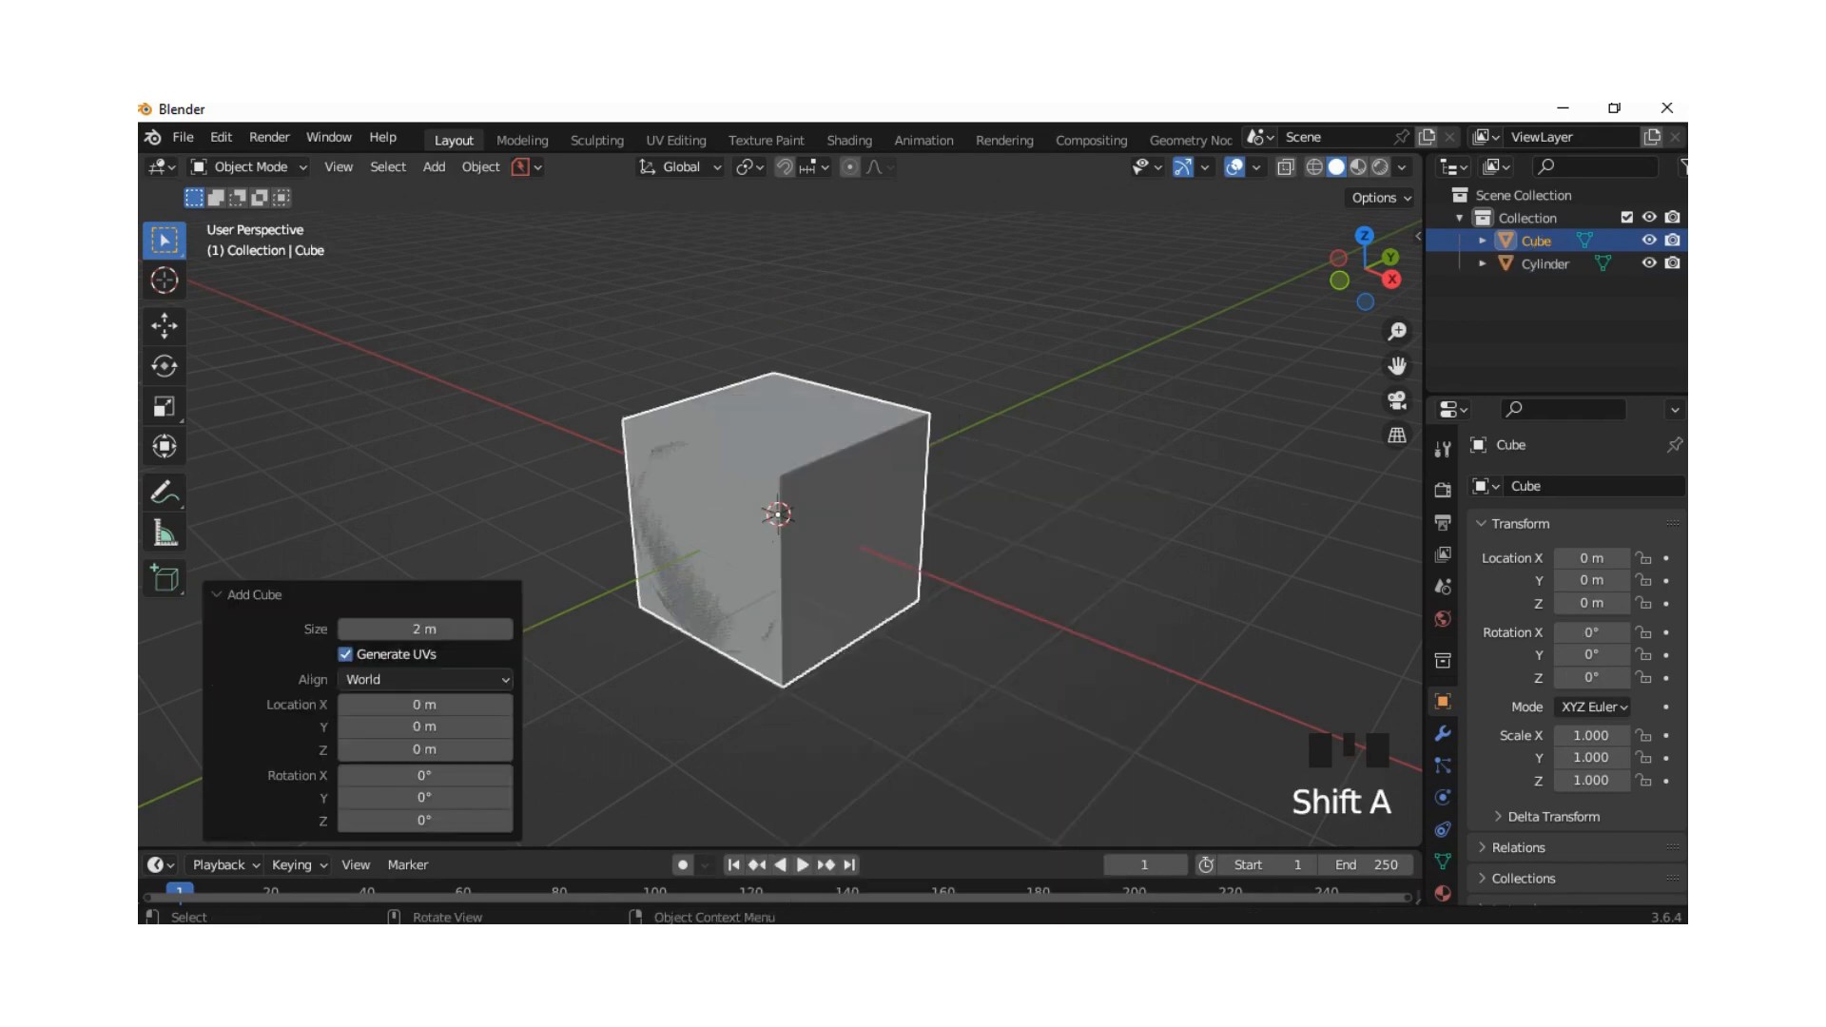
{"action": "middle_click_drag", "start_coordinate": [1008, 506], "coordinate": [1189, 760]}
{"action": "key", "text": "s"}
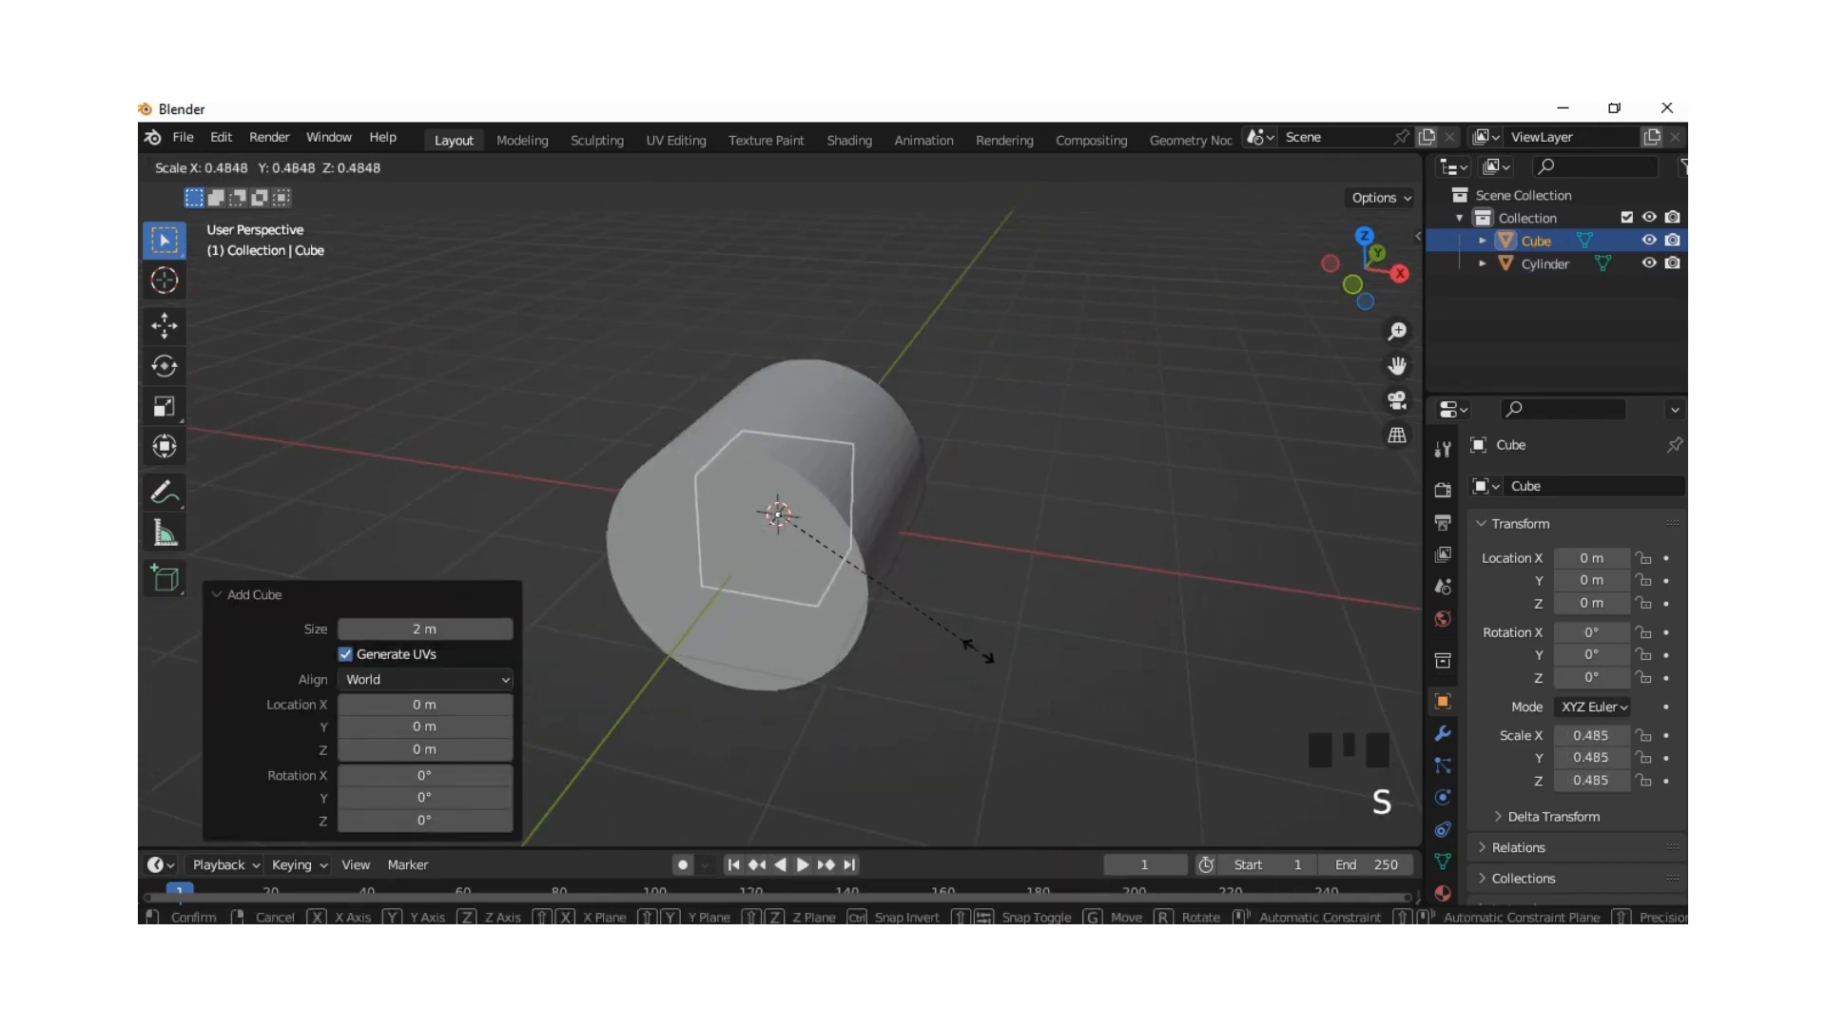
{"action": "left_click", "coordinate": [951, 623]}
Step: Move the cube about 1.12 m along the X axis so it partly intersects the cylinder's side
{"action": "middle_click_drag", "start_coordinate": [950, 623], "coordinate": [760, 504]}
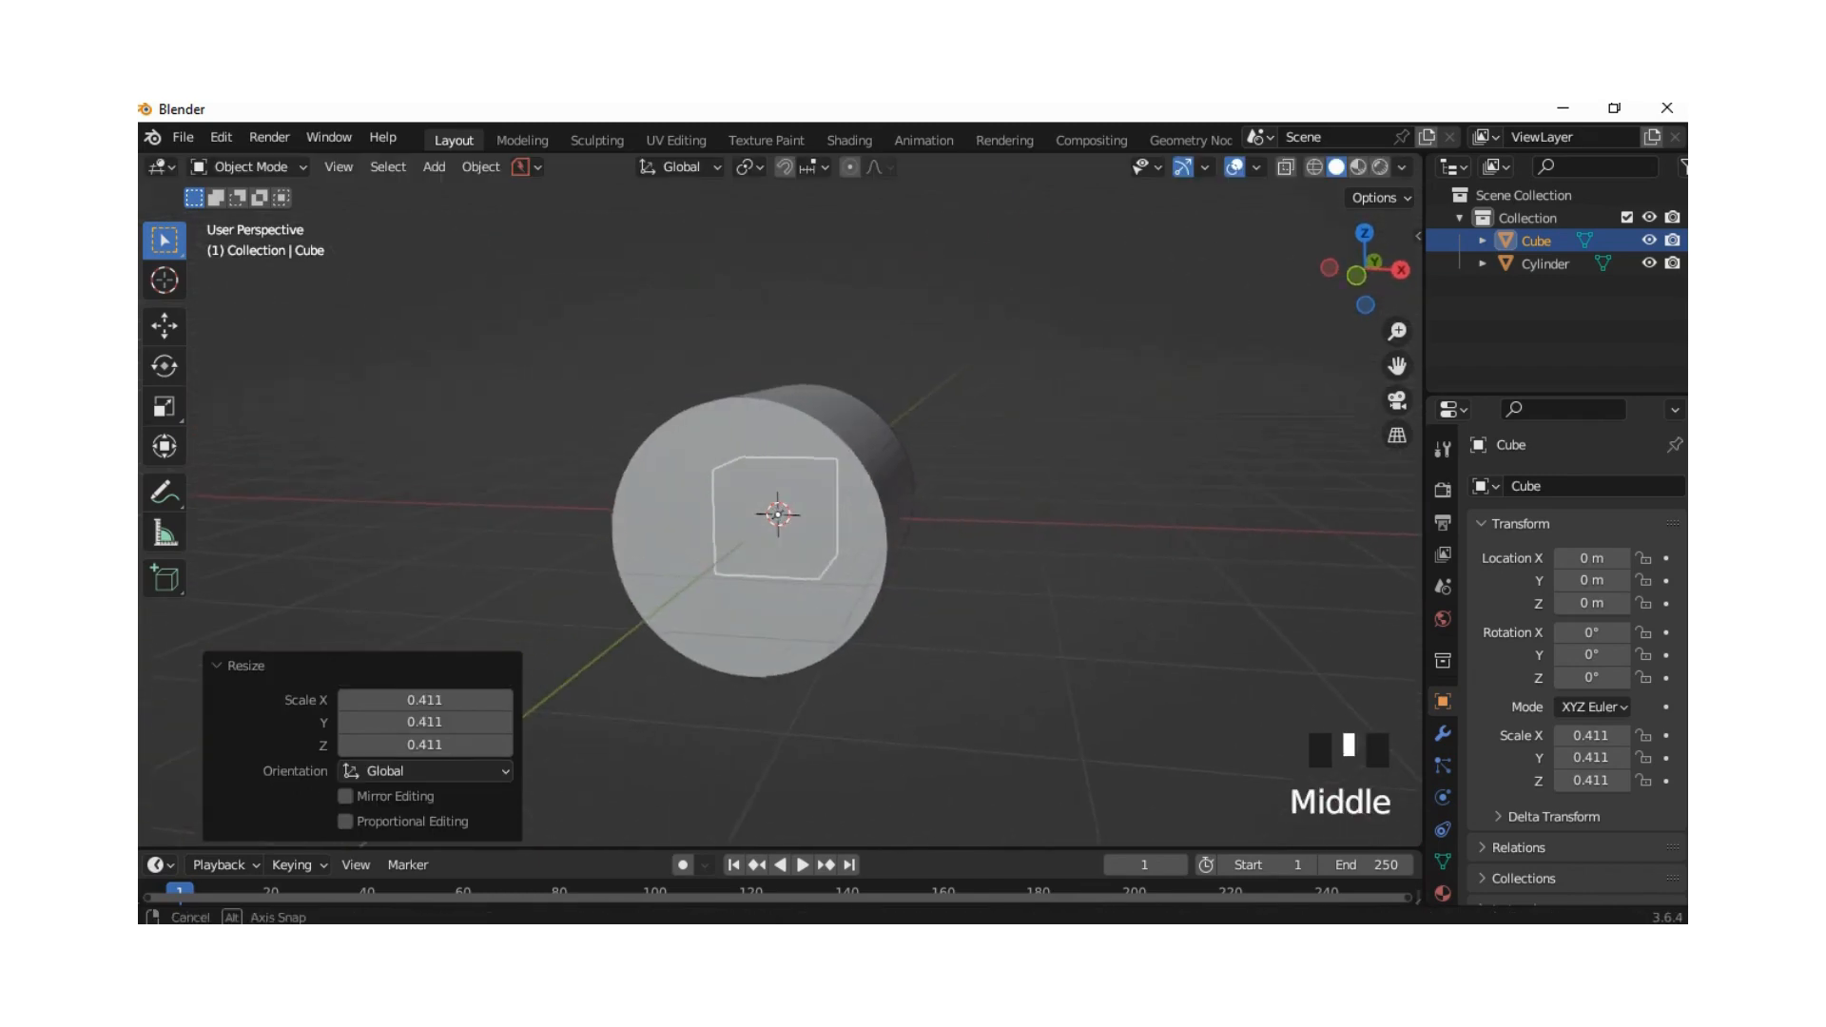
{"action": "key", "text": "g"}
{"action": "key", "text": "x"}
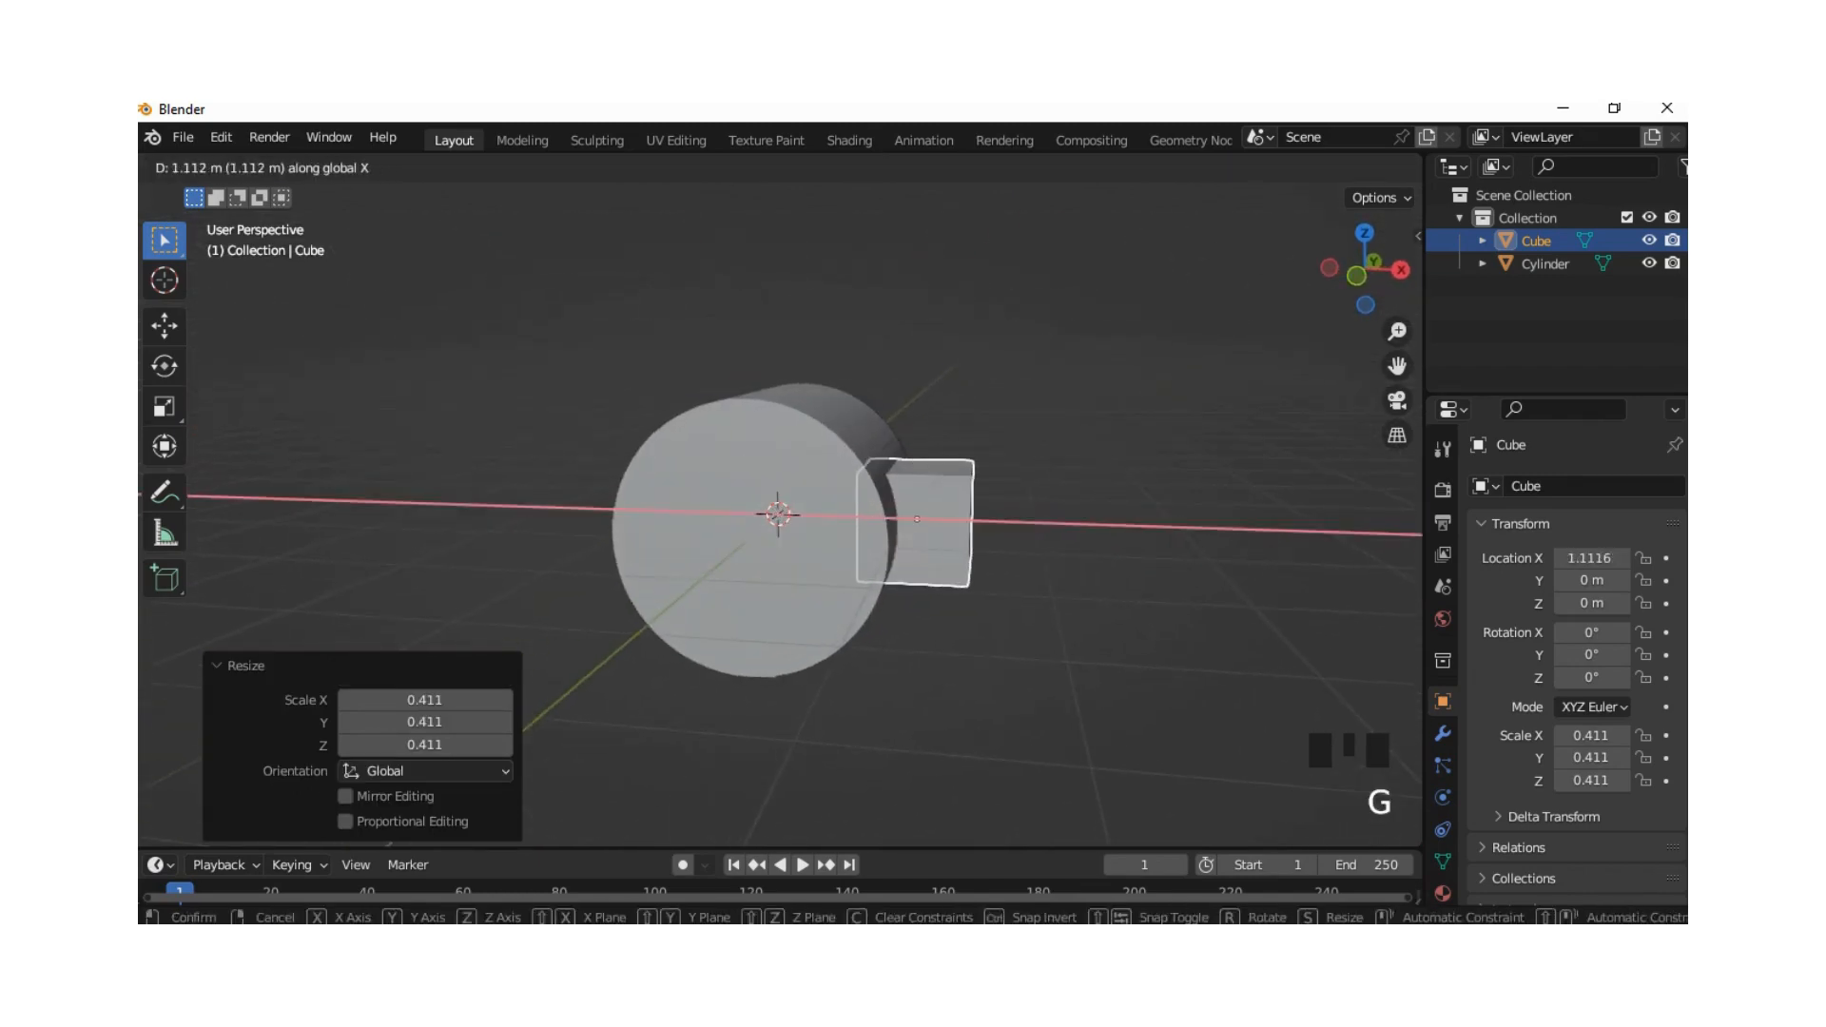
{"action": "left_click", "coordinate": [917, 518]}
{"action": "middle_click_drag", "start_coordinate": [917, 518], "coordinate": [751, 561]}
{"action": "scroll", "coordinate": [779, 528], "scroll_direction": "up", "scroll_amount": 2}
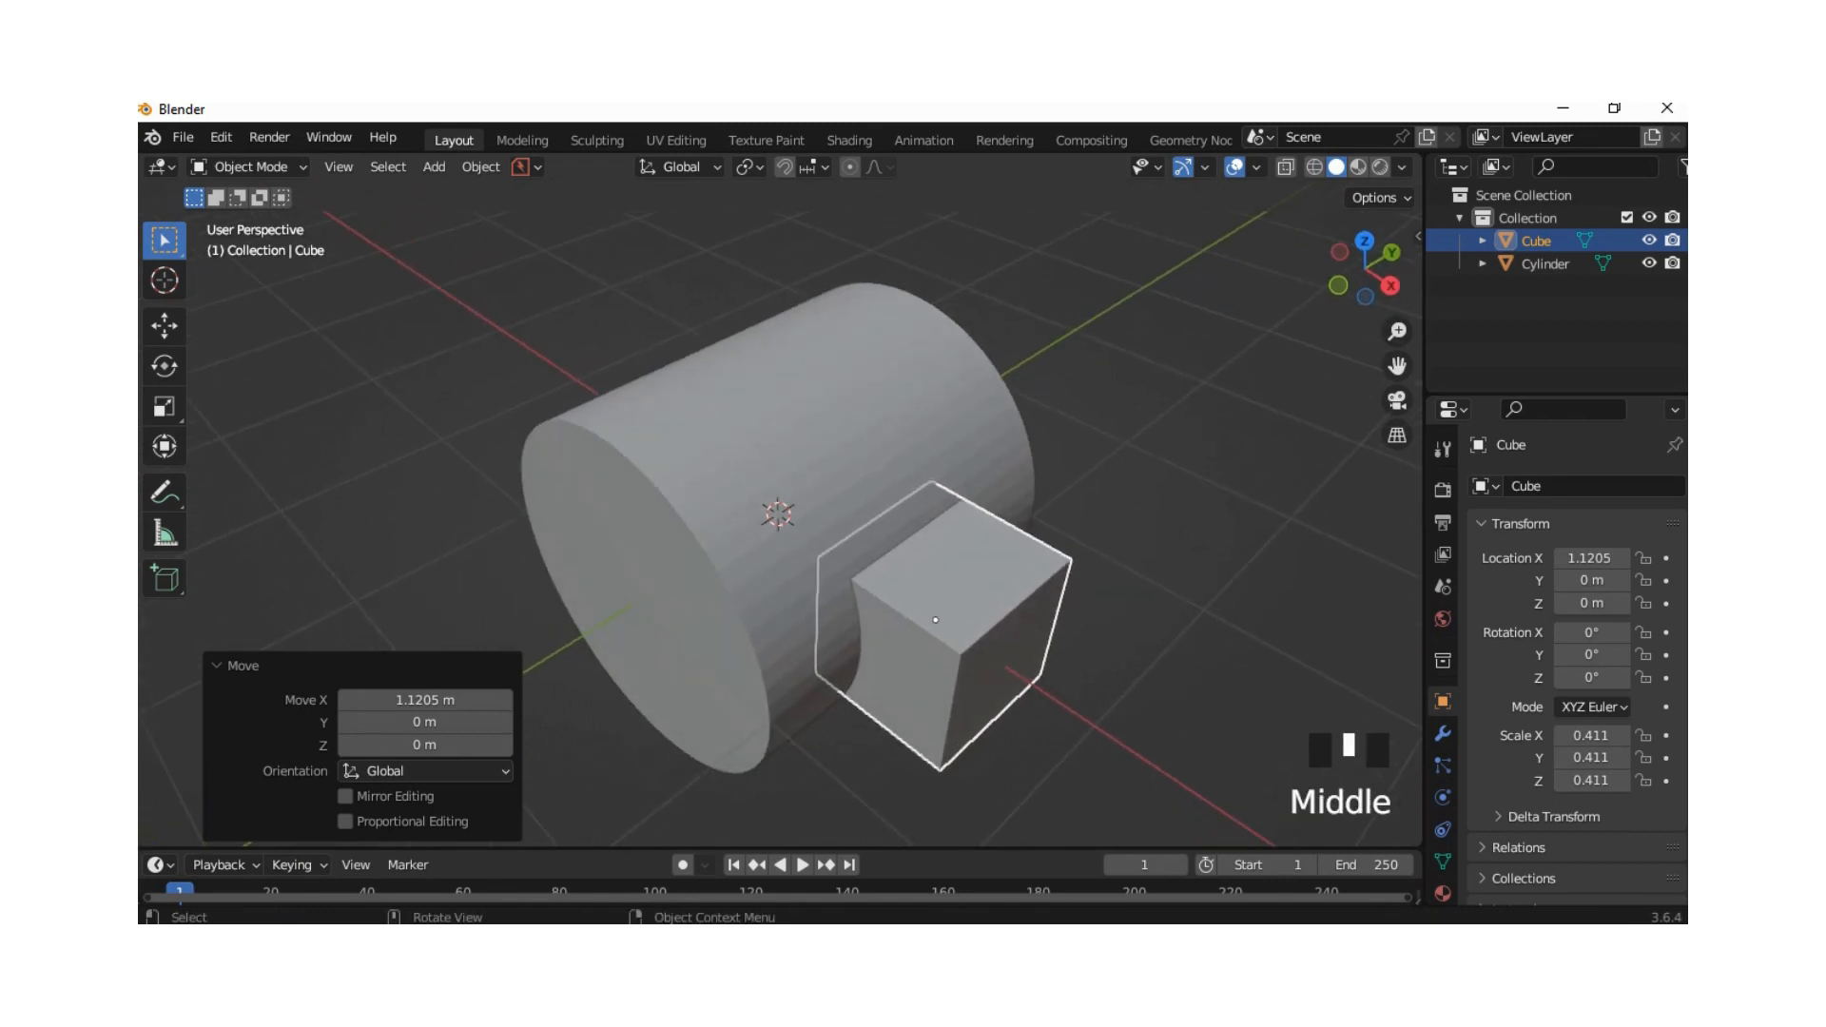
Step: In Edit Mode with face selection, move the cube's outer end face about 1.31 m along X to form a bar
{"action": "left_click", "coordinate": [935, 618]}
{"action": "left_click", "coordinate": [250, 167]}
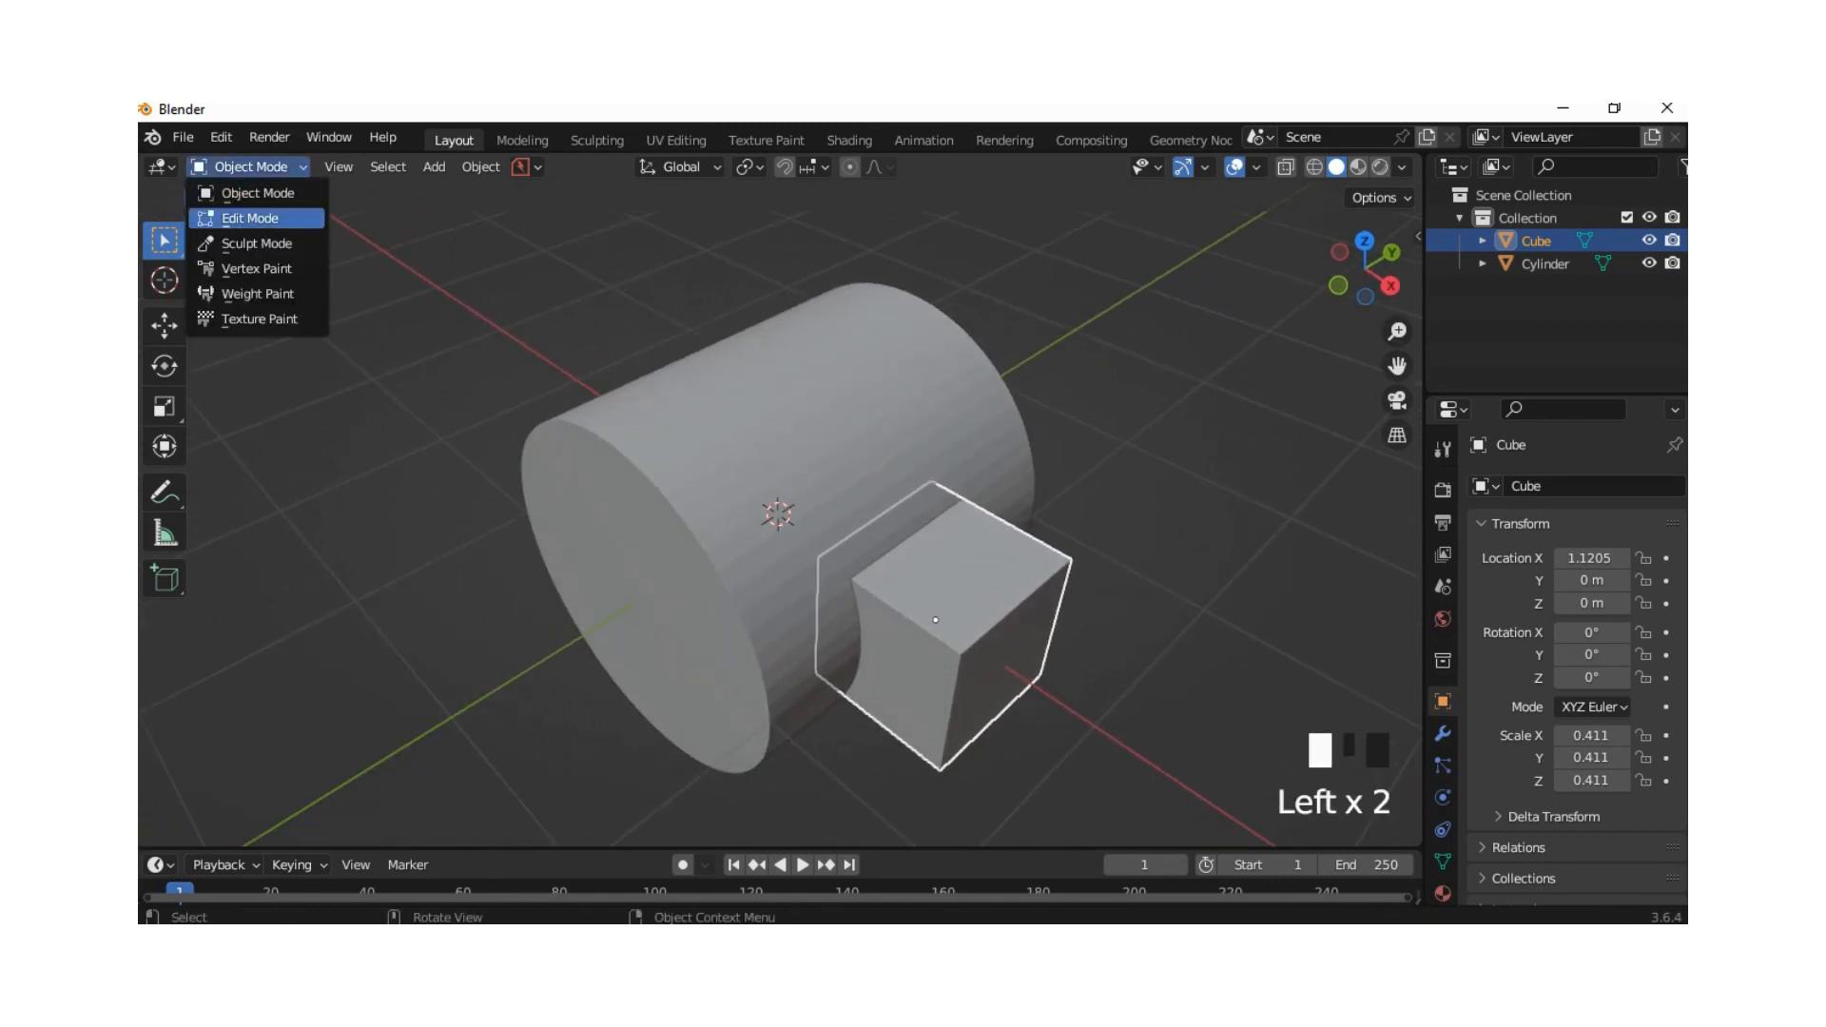
{"action": "left_click", "coordinate": [253, 218]}
{"action": "left_click", "coordinate": [373, 166]}
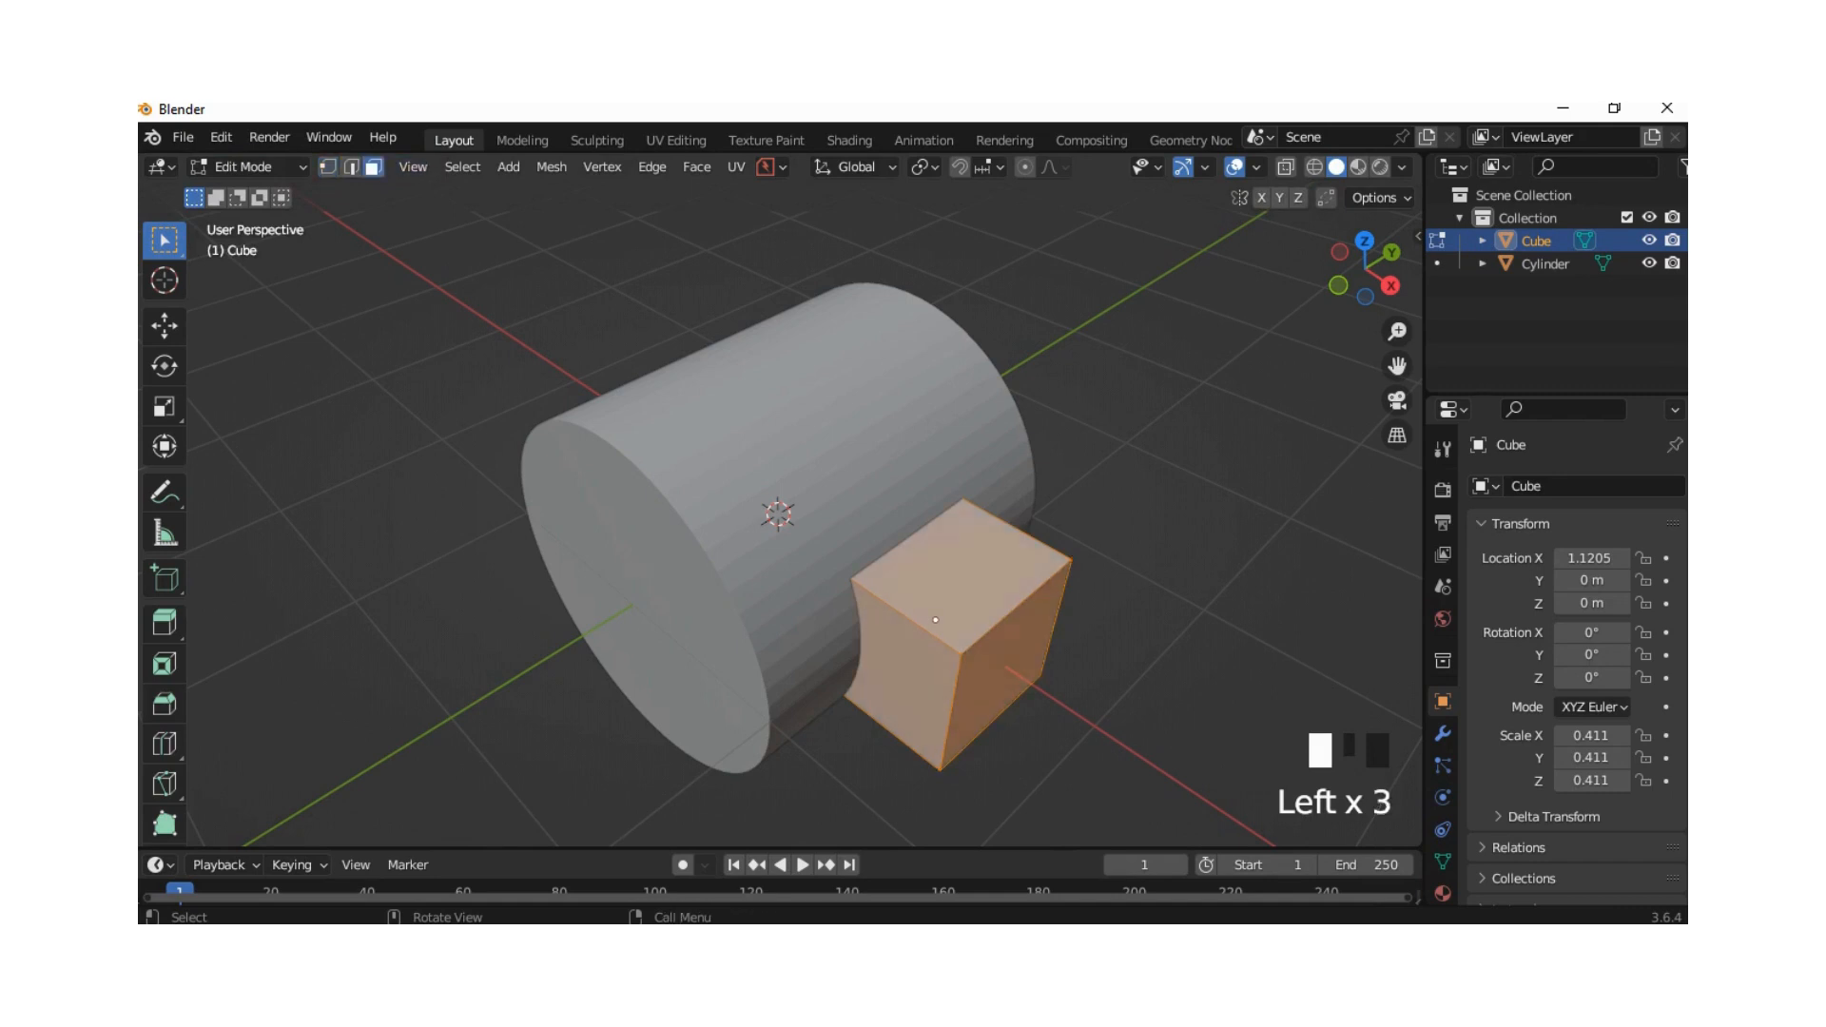
{"action": "left_click", "coordinate": [934, 619]}
{"action": "middle_click_drag", "start_coordinate": [935, 619], "coordinate": [857, 555]}
{"action": "scroll", "coordinate": [857, 555], "scroll_direction": "down", "scroll_amount": 4}
{"action": "key", "text": "g"}
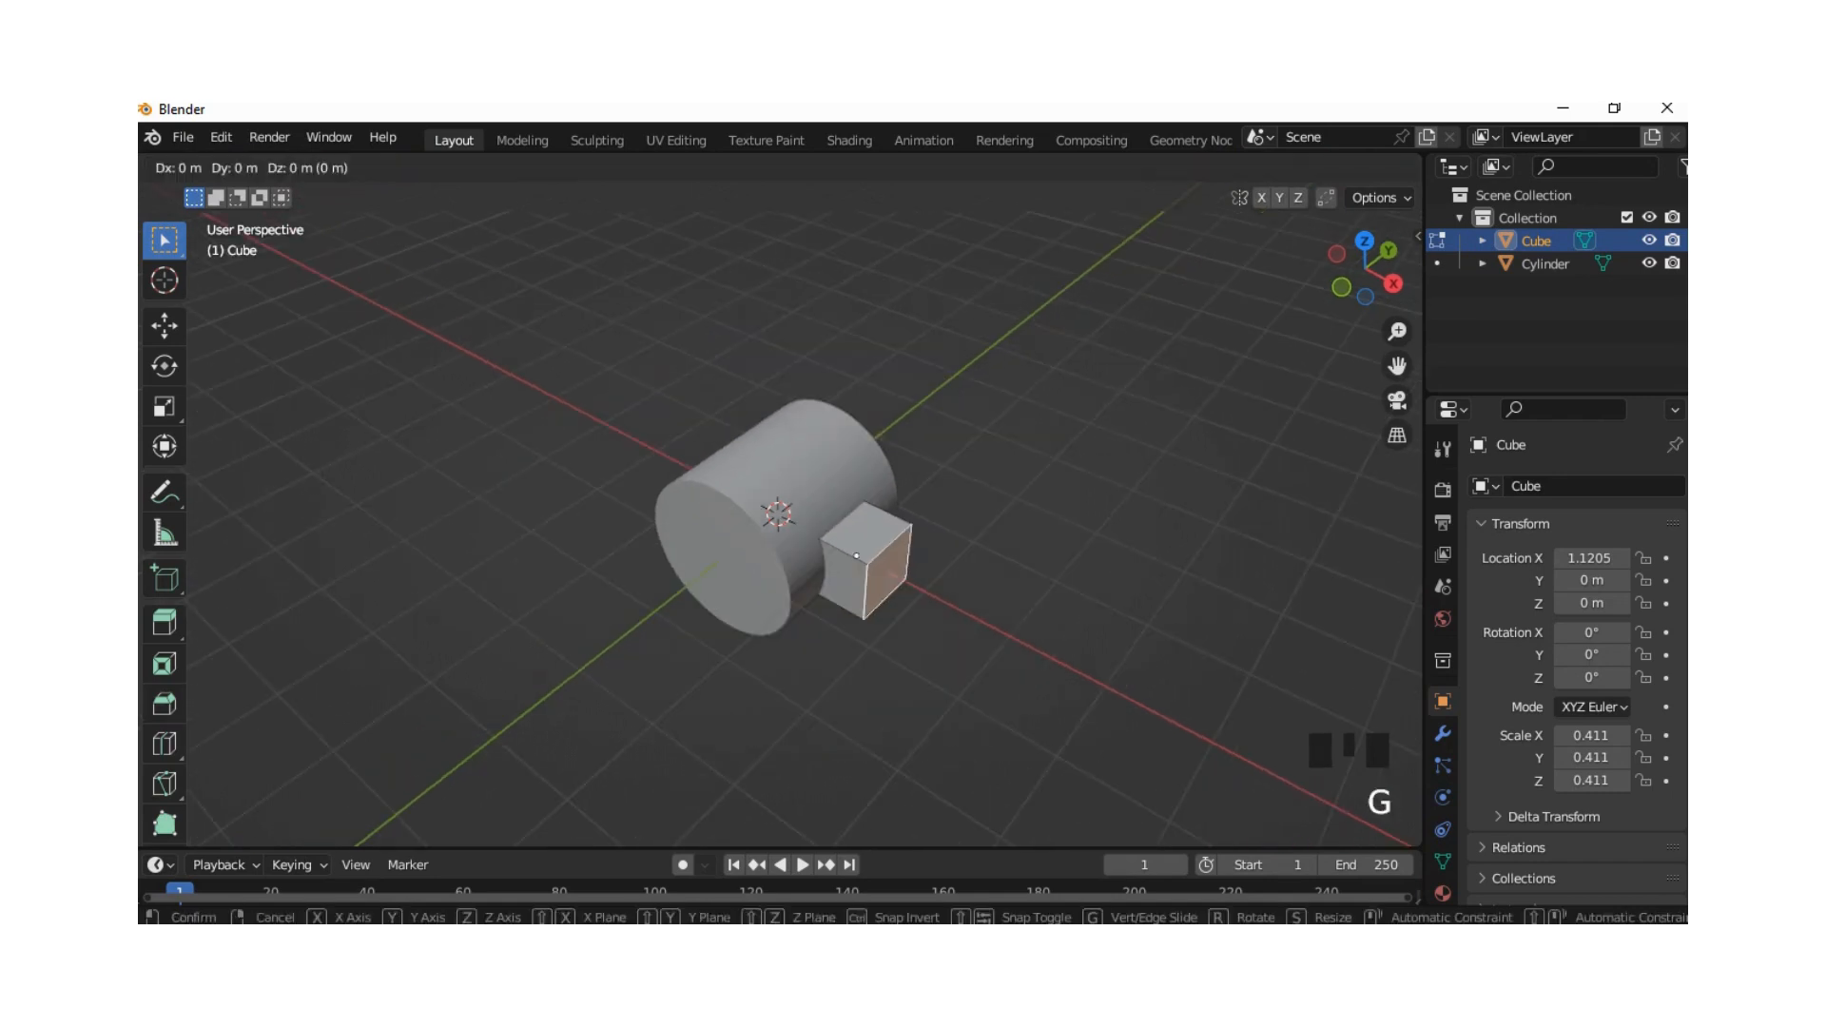
{"action": "key", "text": "x"}
{"action": "left_click", "coordinate": [855, 555]}
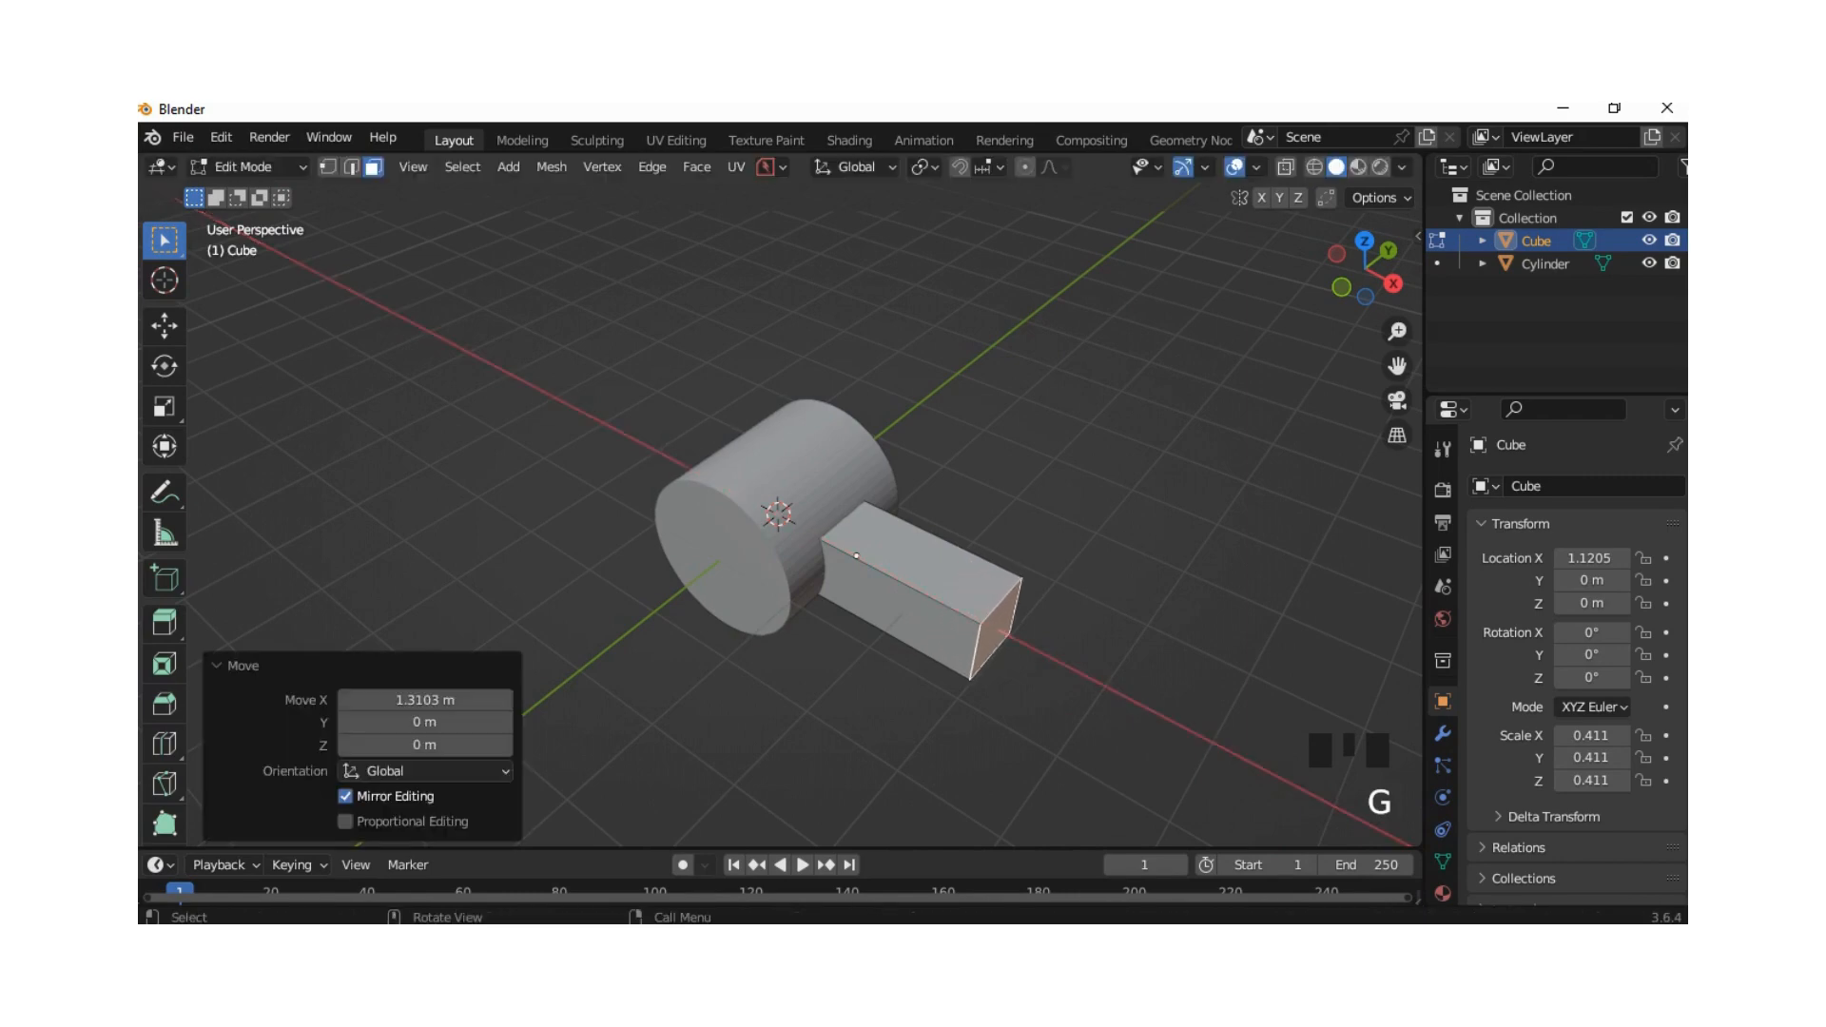
Step: Clear the face selection, return to Object Mode and examine where the bar meets the cylinder
{"action": "scroll", "coordinate": [991, 626], "scroll_direction": "up", "scroll_amount": 5}
{"action": "left_click", "coordinate": [990, 626]}
{"action": "middle_click_drag", "start_coordinate": [991, 626], "coordinate": [879, 560]}
{"action": "scroll", "coordinate": [951, 599], "scroll_direction": "down", "scroll_amount": 4}
{"action": "left_click", "coordinate": [878, 560]}
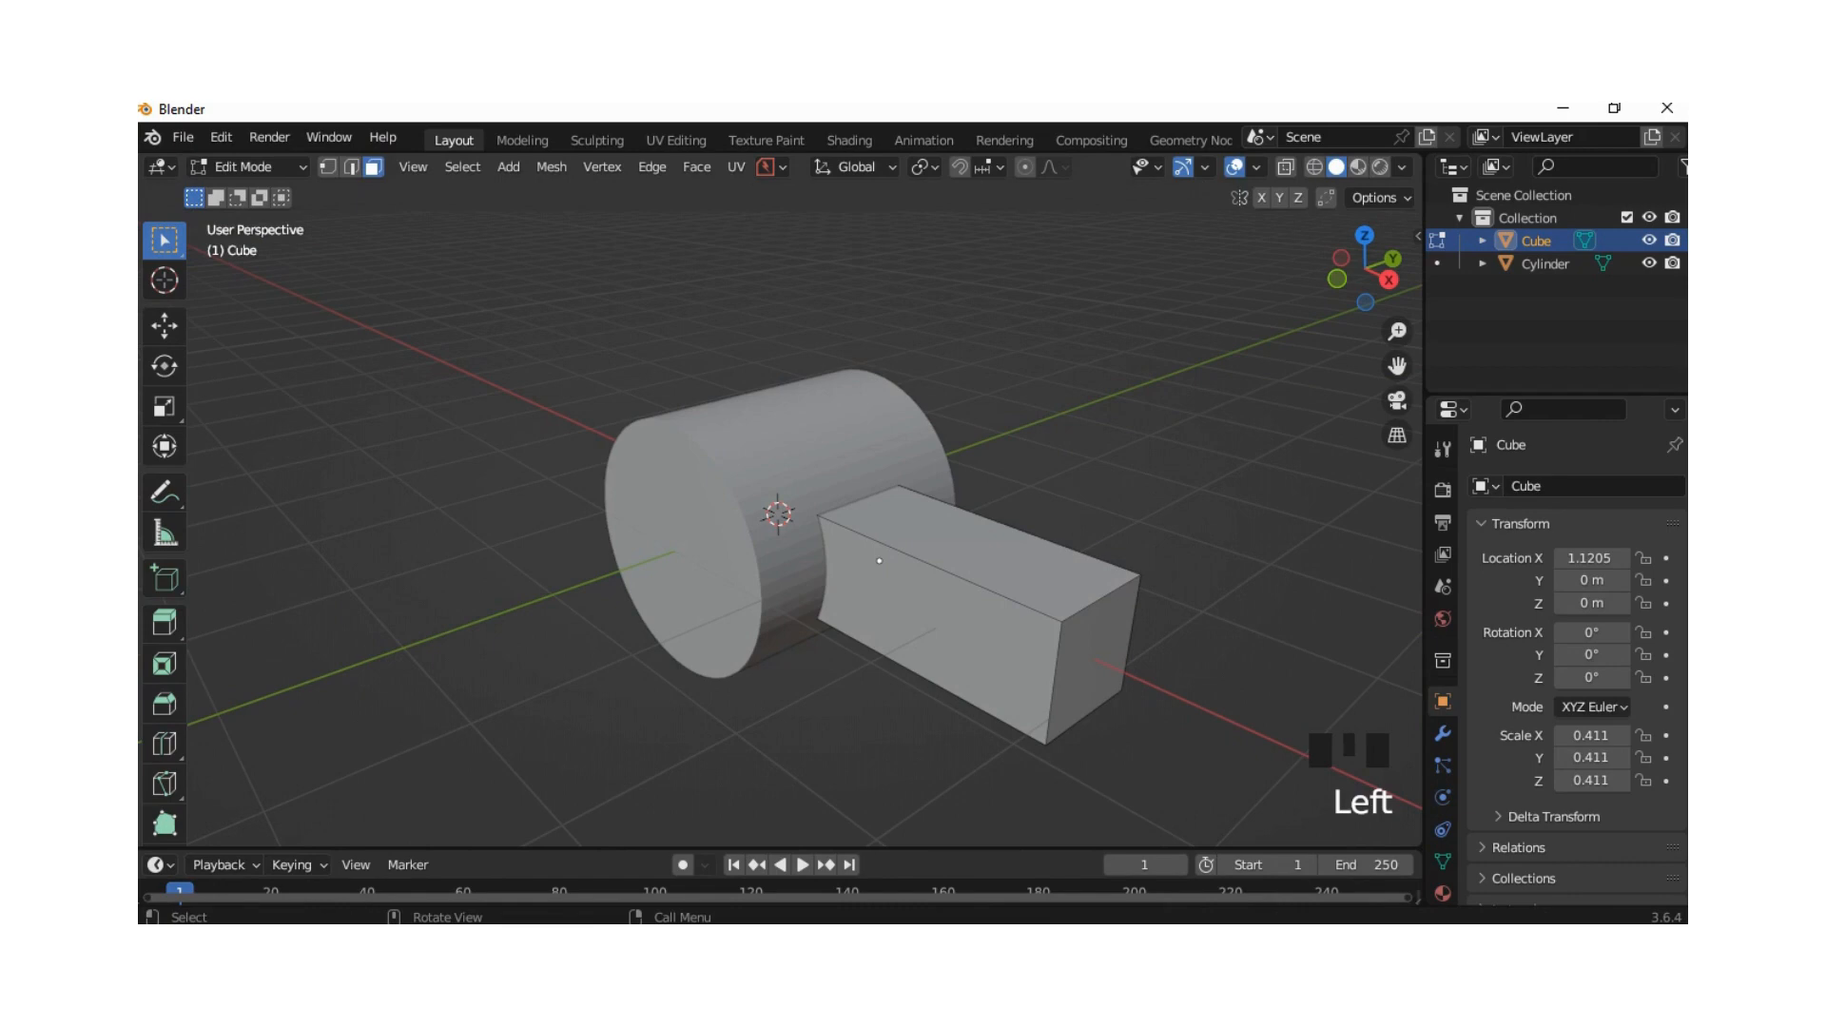
{"action": "left_click", "coordinate": [249, 167]}
{"action": "left_click", "coordinate": [253, 192]}
{"action": "middle_click_drag", "start_coordinate": [708, 445], "coordinate": [723, 455]}
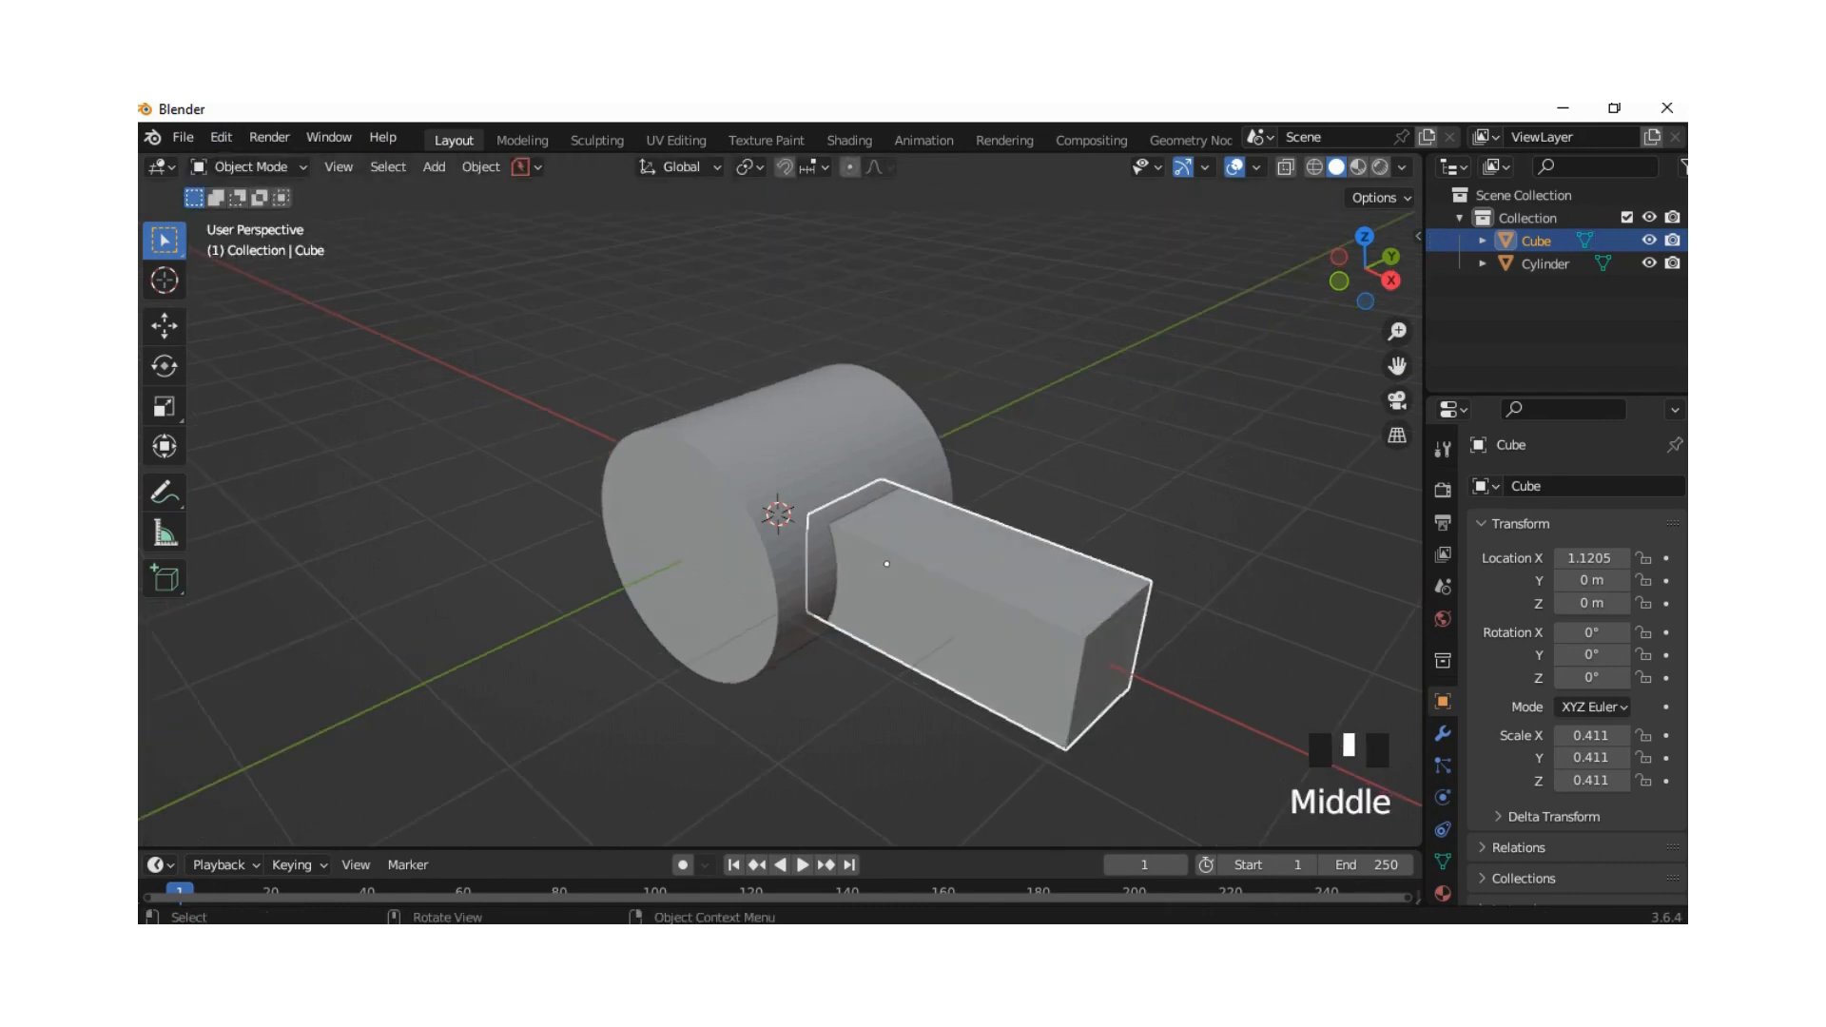
{"action": "left_click", "coordinate": [723, 454]}
{"action": "left_click_drag", "start_coordinate": [980, 608], "coordinate": [972, 603]}
{"action": "left_click", "coordinate": [723, 454]}
{"action": "left_click", "coordinate": [979, 609]}
{"action": "middle_click_drag", "start_coordinate": [980, 609], "coordinate": [918, 611]}
{"action": "scroll", "coordinate": [919, 612], "scroll_direction": "up", "scroll_amount": 1}
{"action": "scroll", "coordinate": [849, 606], "scroll_direction": "up", "scroll_amount": 2}
Step: Return to Edit Mode, switch to edge selection and select the upper and lower long edges on one side of the bar
{"action": "left_click", "coordinate": [249, 167]}
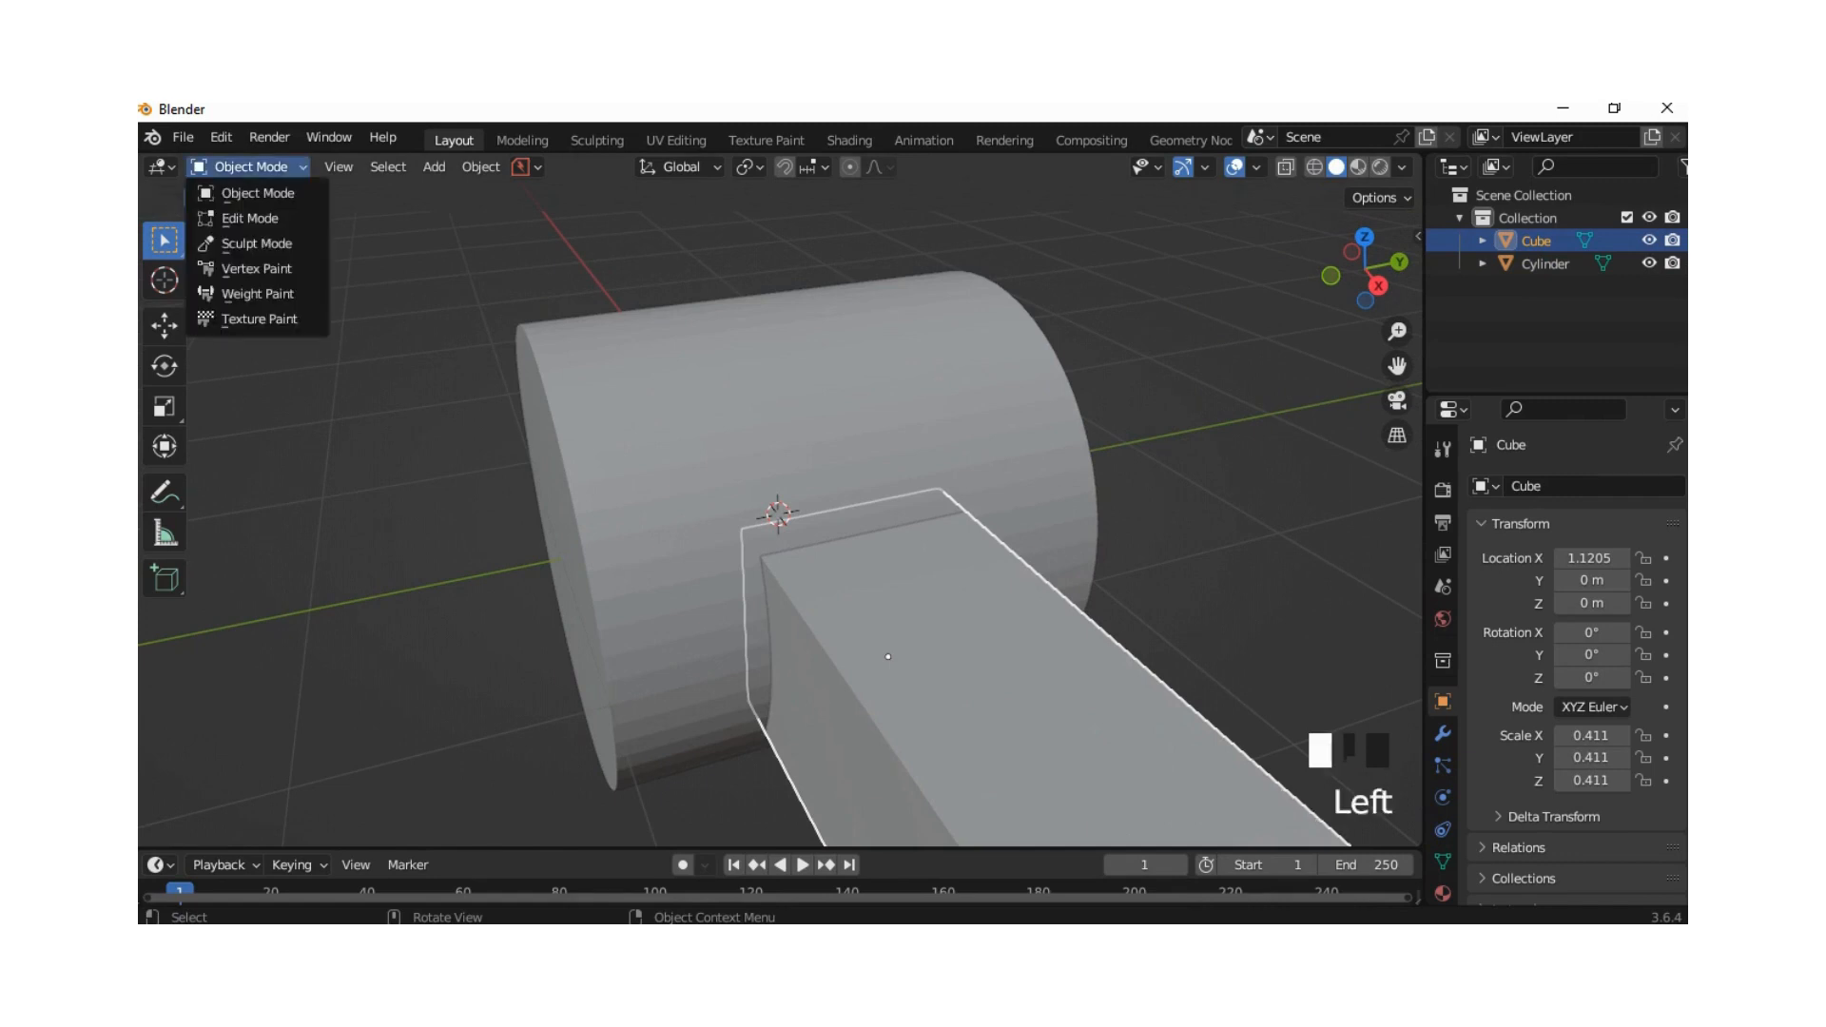
{"action": "left_click", "coordinate": [249, 218]}
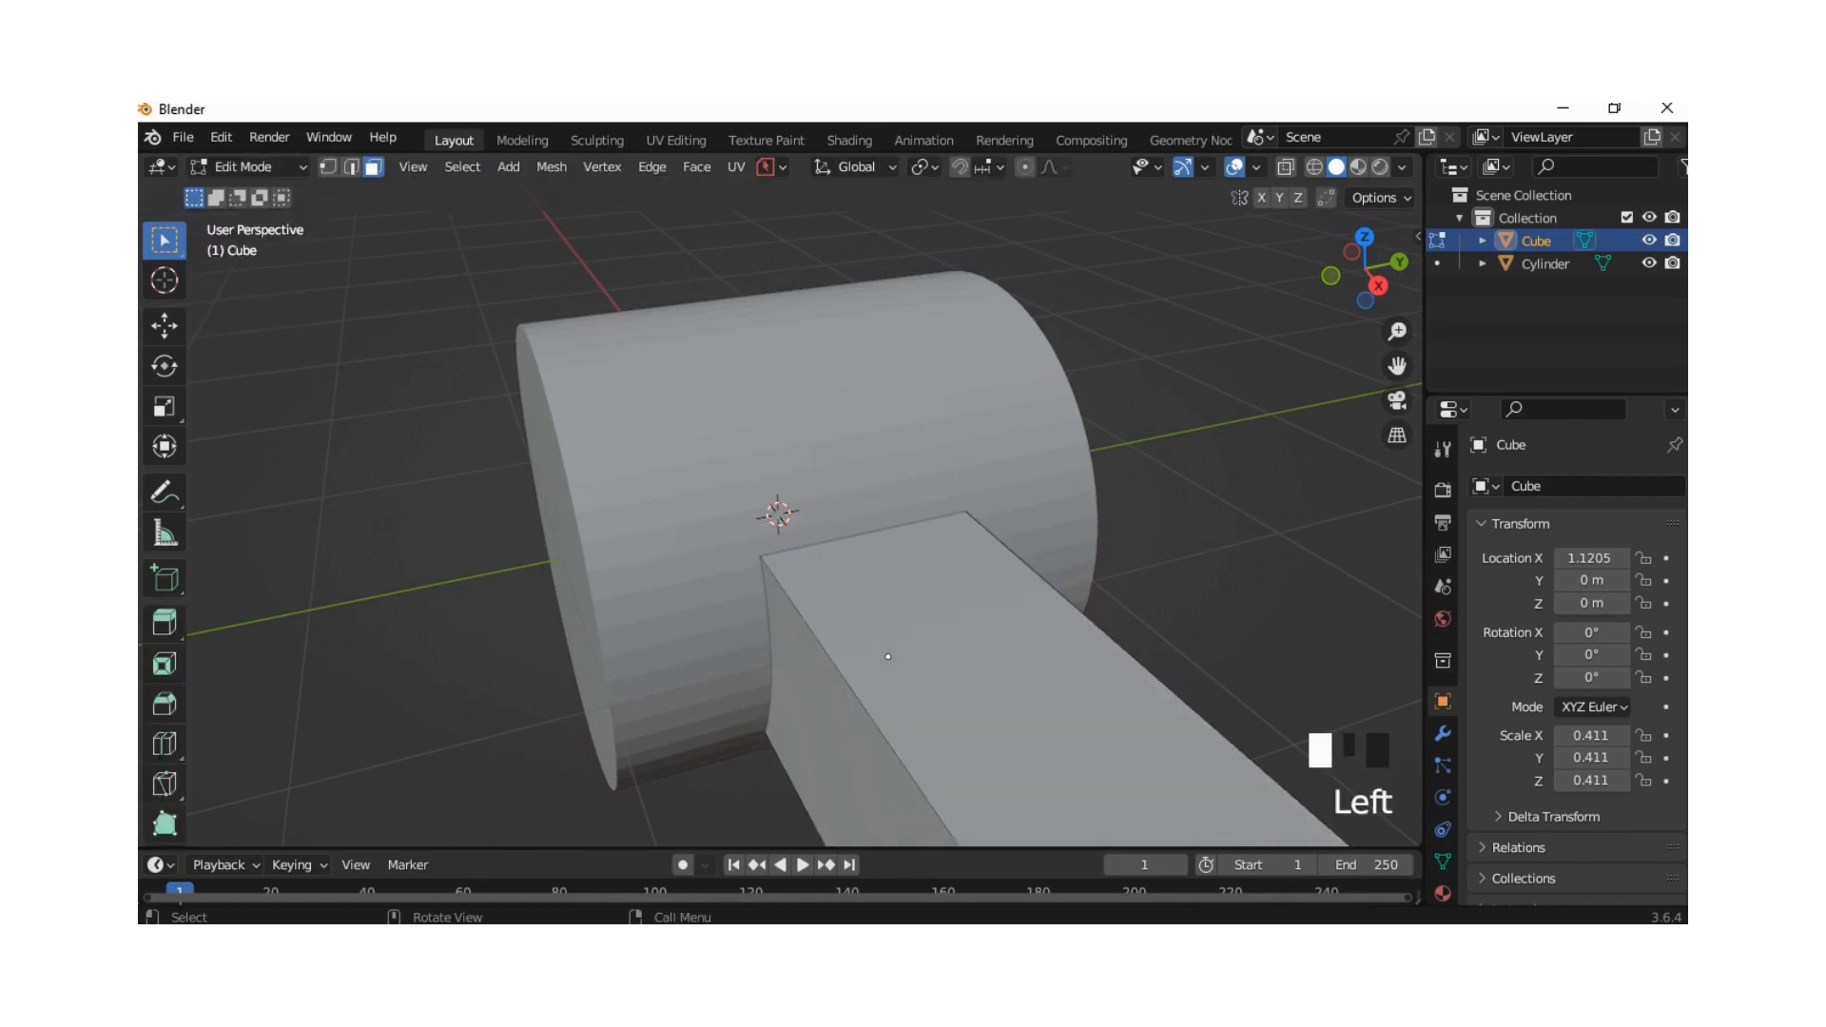
{"action": "middle_click_drag", "start_coordinate": [887, 657], "coordinate": [805, 425], "text": "shift"}
{"action": "left_click", "coordinate": [852, 453]}
{"action": "left_click", "coordinate": [352, 168]}
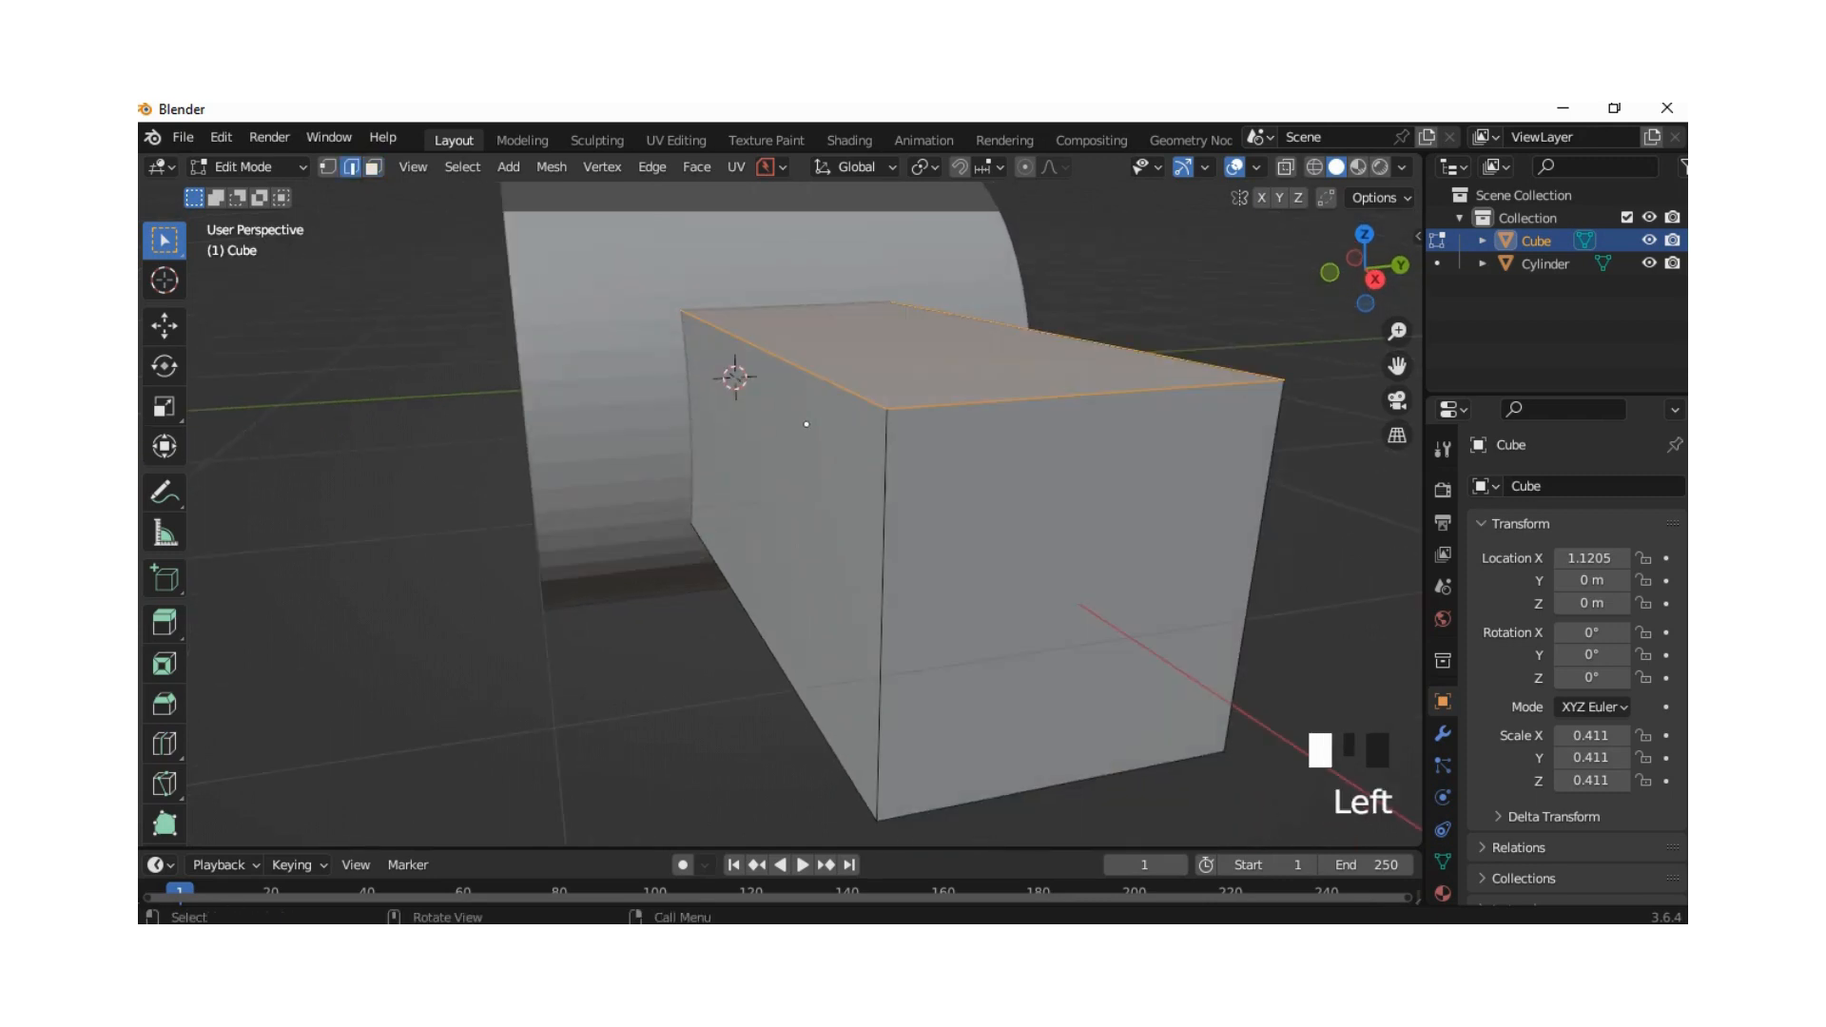
{"action": "left_click", "coordinate": [806, 424]}
{"action": "left_click", "coordinate": [806, 424], "text": "shift"}
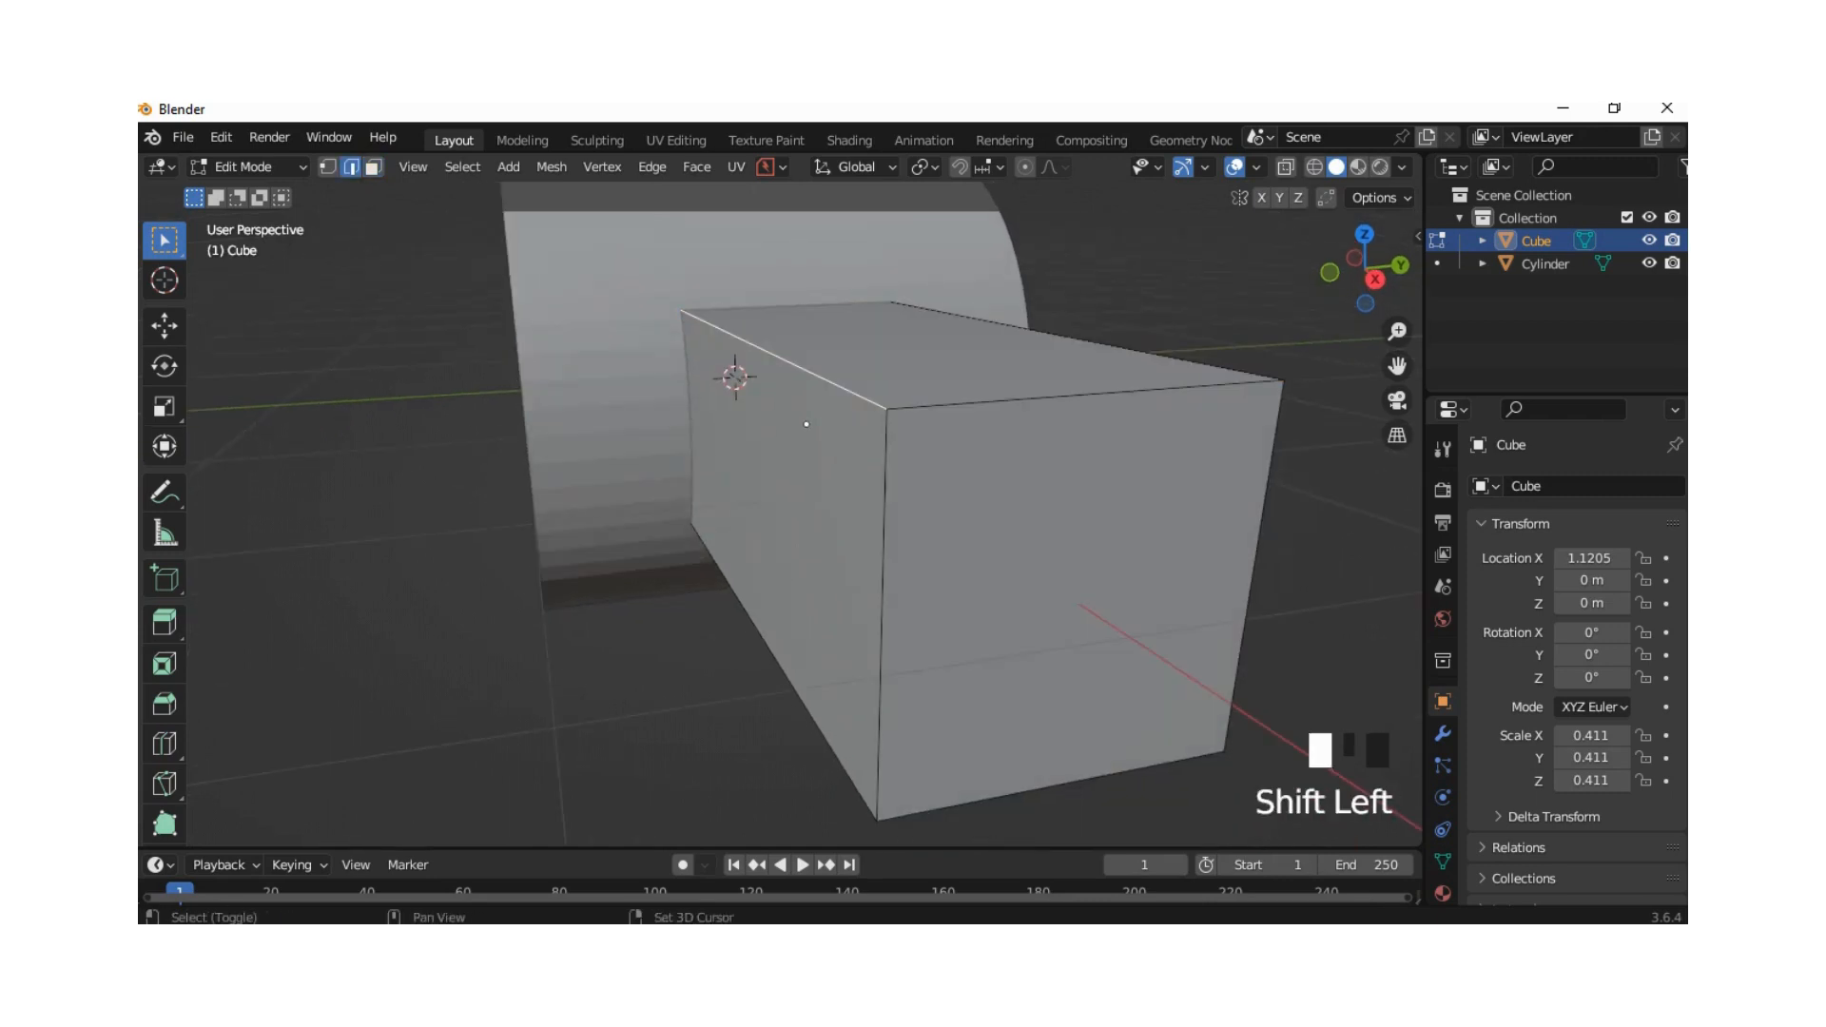
{"action": "mouse_move", "coordinate": [807, 424]}
{"action": "middle_mouse_down"}
{"action": "mouse_move", "coordinate": [701, 358]}
{"action": "mouse_move", "coordinate": [738, 442]}
{"action": "mouse_move", "coordinate": [829, 410]}
{"action": "middle_mouse_up"}
{"action": "scroll", "coordinate": [829, 411], "scroll_direction": "up", "scroll_amount": 2}
Step: Extend the selection to all four long edges of the bar
{"action": "left_click", "coordinate": [462, 166]}
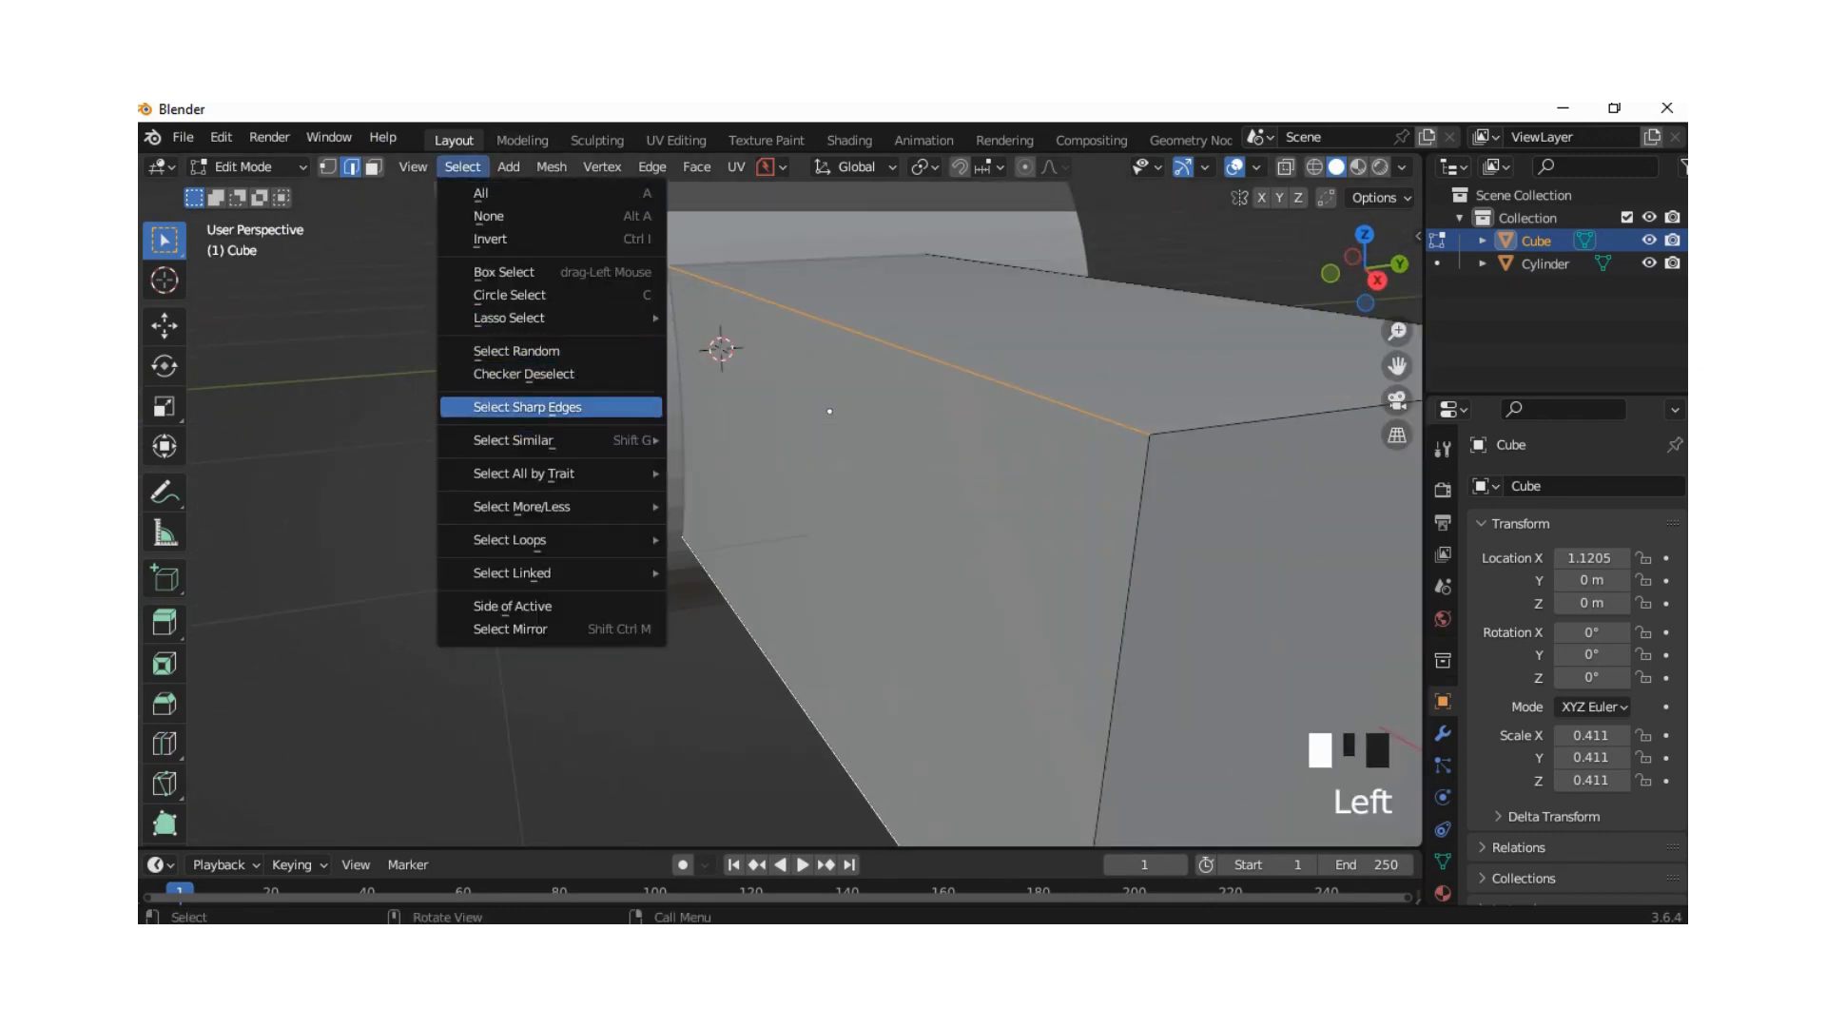
{"action": "left_click", "coordinate": [527, 407]}
{"action": "middle_click_drag", "start_coordinate": [526, 407], "coordinate": [801, 441]}
{"action": "left_click", "coordinate": [725, 357], "text": "shift"}
{"action": "left_click", "coordinate": [710, 352], "text": "shift"}
{"action": "left_click", "coordinate": [723, 444], "text": "shift"}
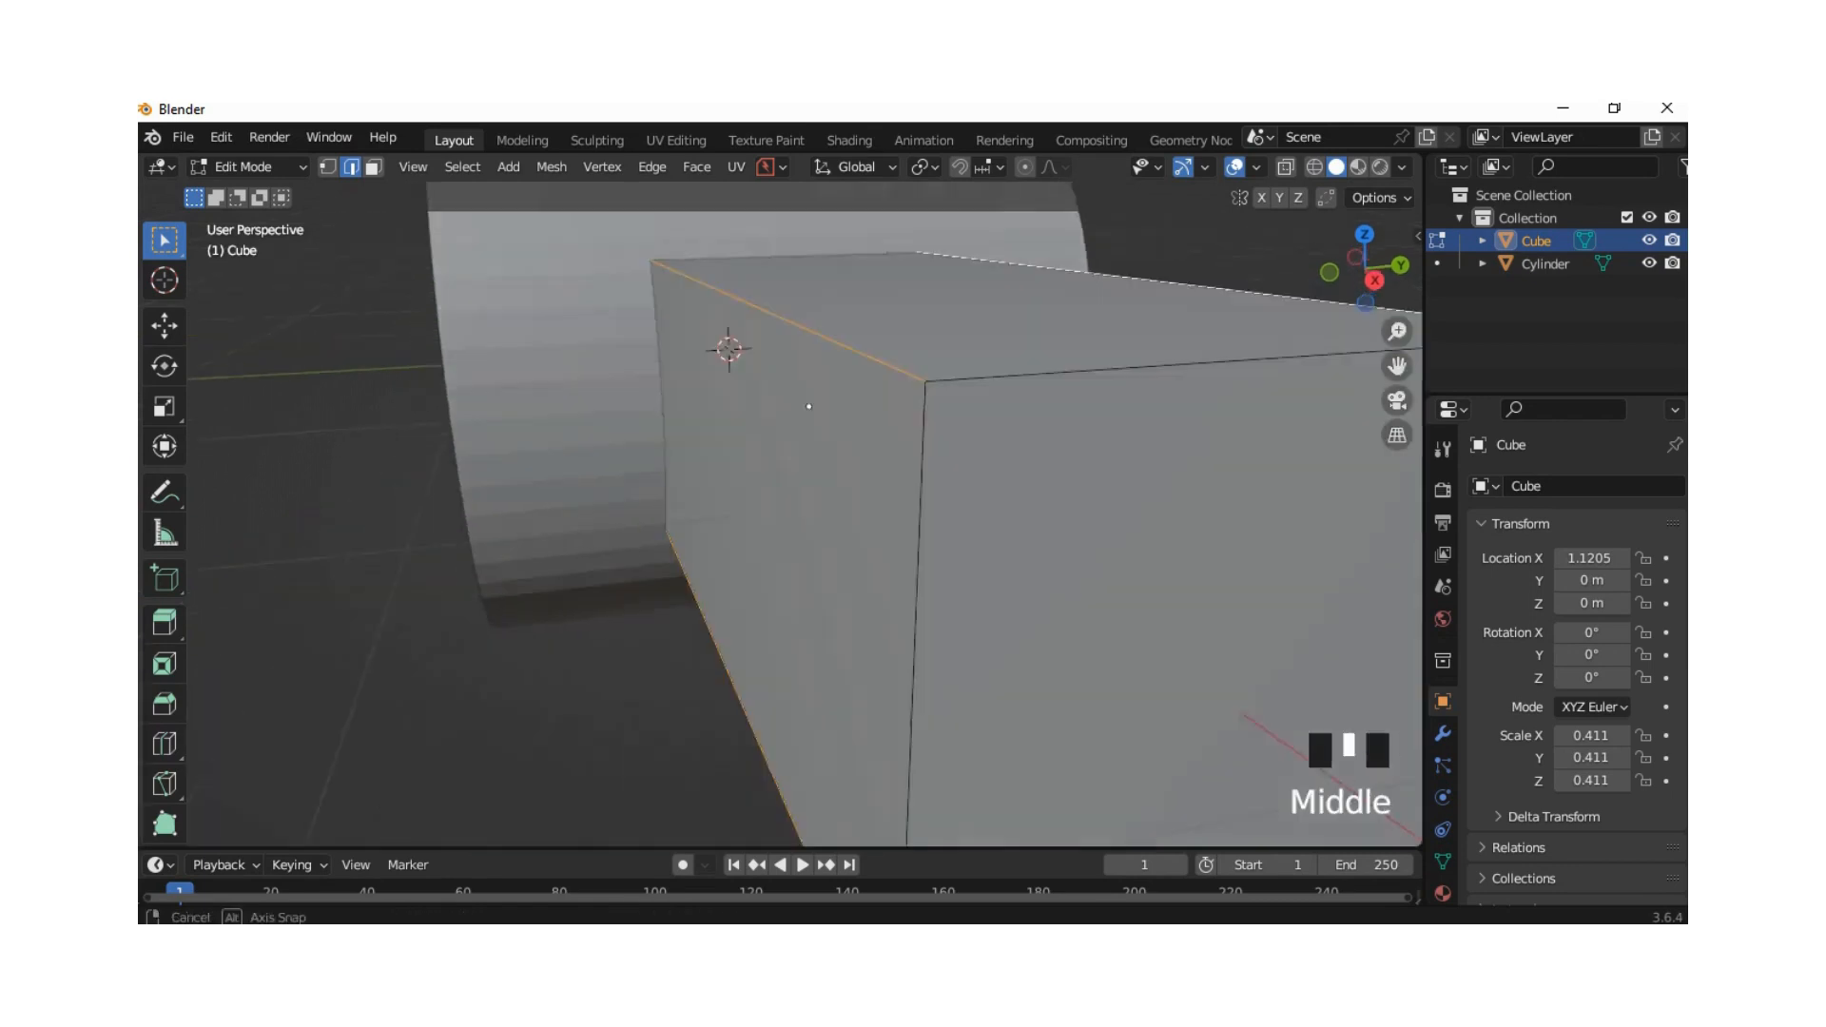
Step: Bevel the bar's four long edges about 0.345 m wide with nine segments, and clear the selection
{"action": "scroll", "coordinate": [802, 440], "scroll_direction": "down", "scroll_amount": 2}
{"action": "key", "text": "ctrl+b"}
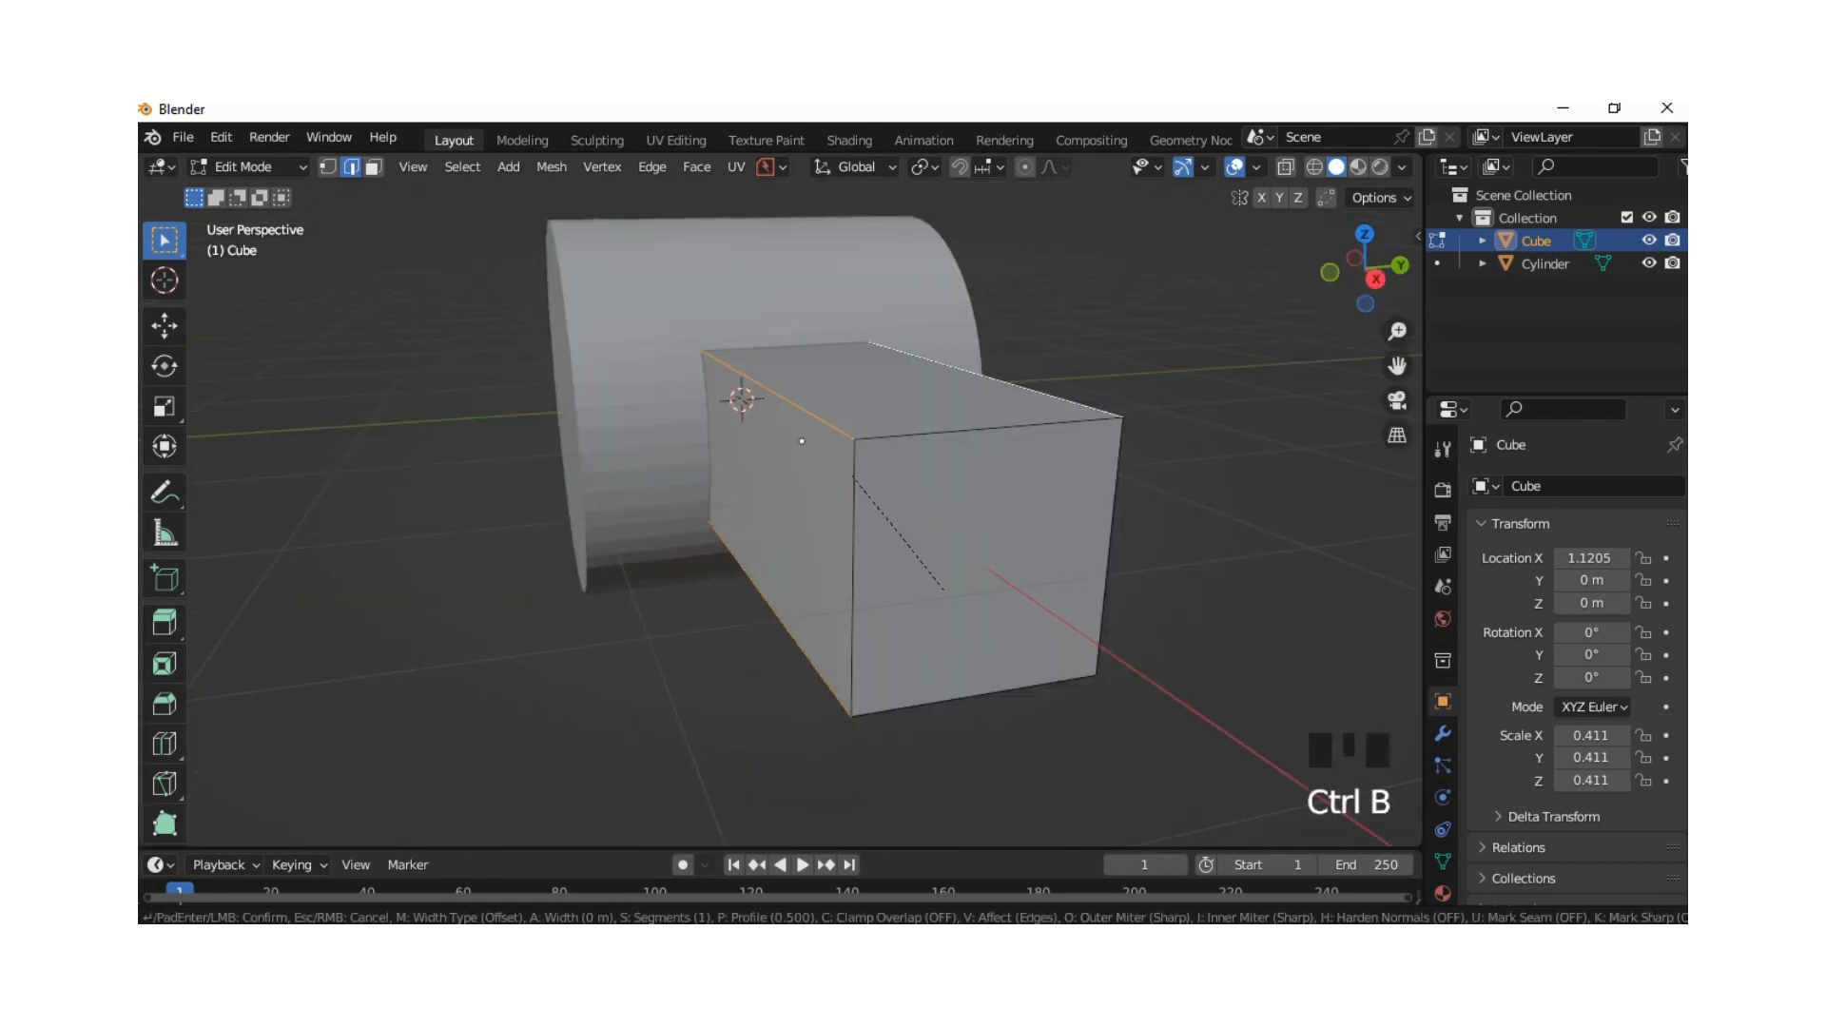
{"action": "scroll", "coordinate": [801, 440], "scroll_direction": "up", "scroll_amount": 5}
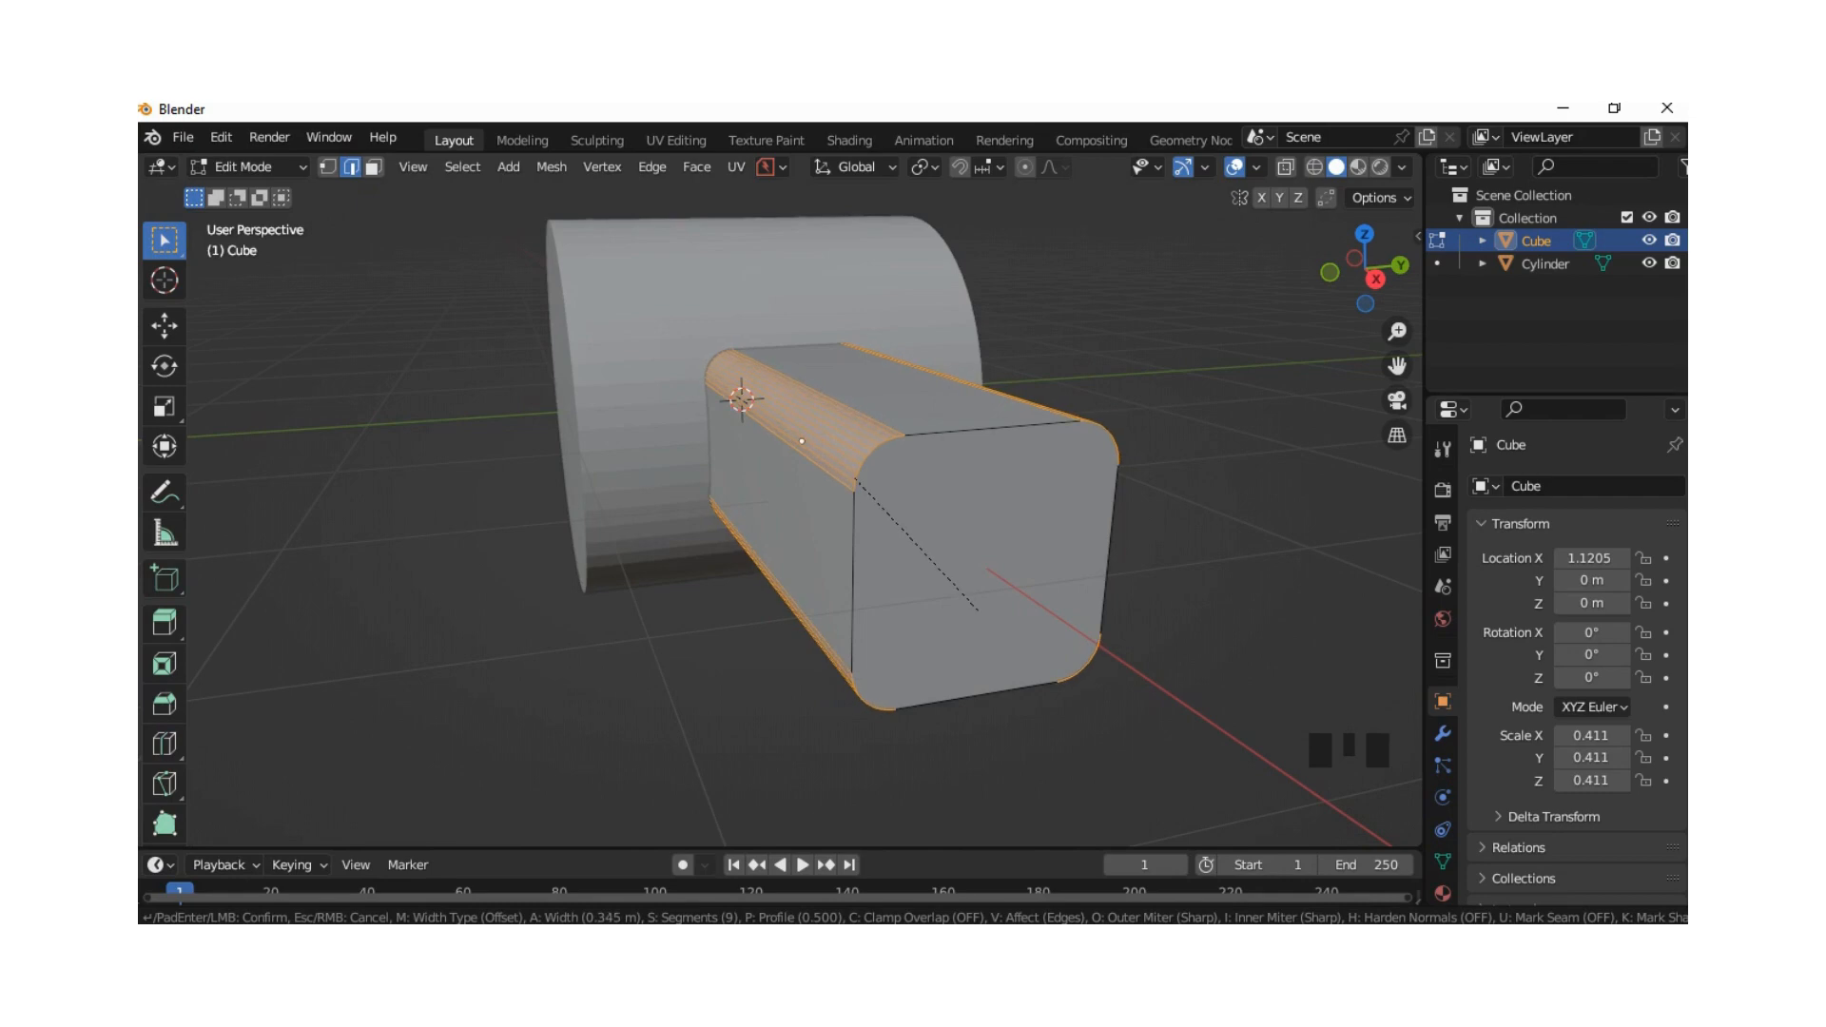
{"action": "left_click", "coordinate": [802, 440]}
{"action": "left_click", "coordinate": [801, 441]}
{"action": "middle_click_drag", "start_coordinate": [802, 440], "coordinate": [803, 444]}
{"action": "middle_click_drag", "start_coordinate": [842, 503], "coordinate": [860, 435]}
{"action": "scroll", "coordinate": [926, 395], "scroll_direction": "up", "scroll_amount": 4}
{"action": "scroll", "coordinate": [925, 396], "scroll_direction": "down", "scroll_amount": 3}
{"action": "left_click", "coordinate": [860, 434]}
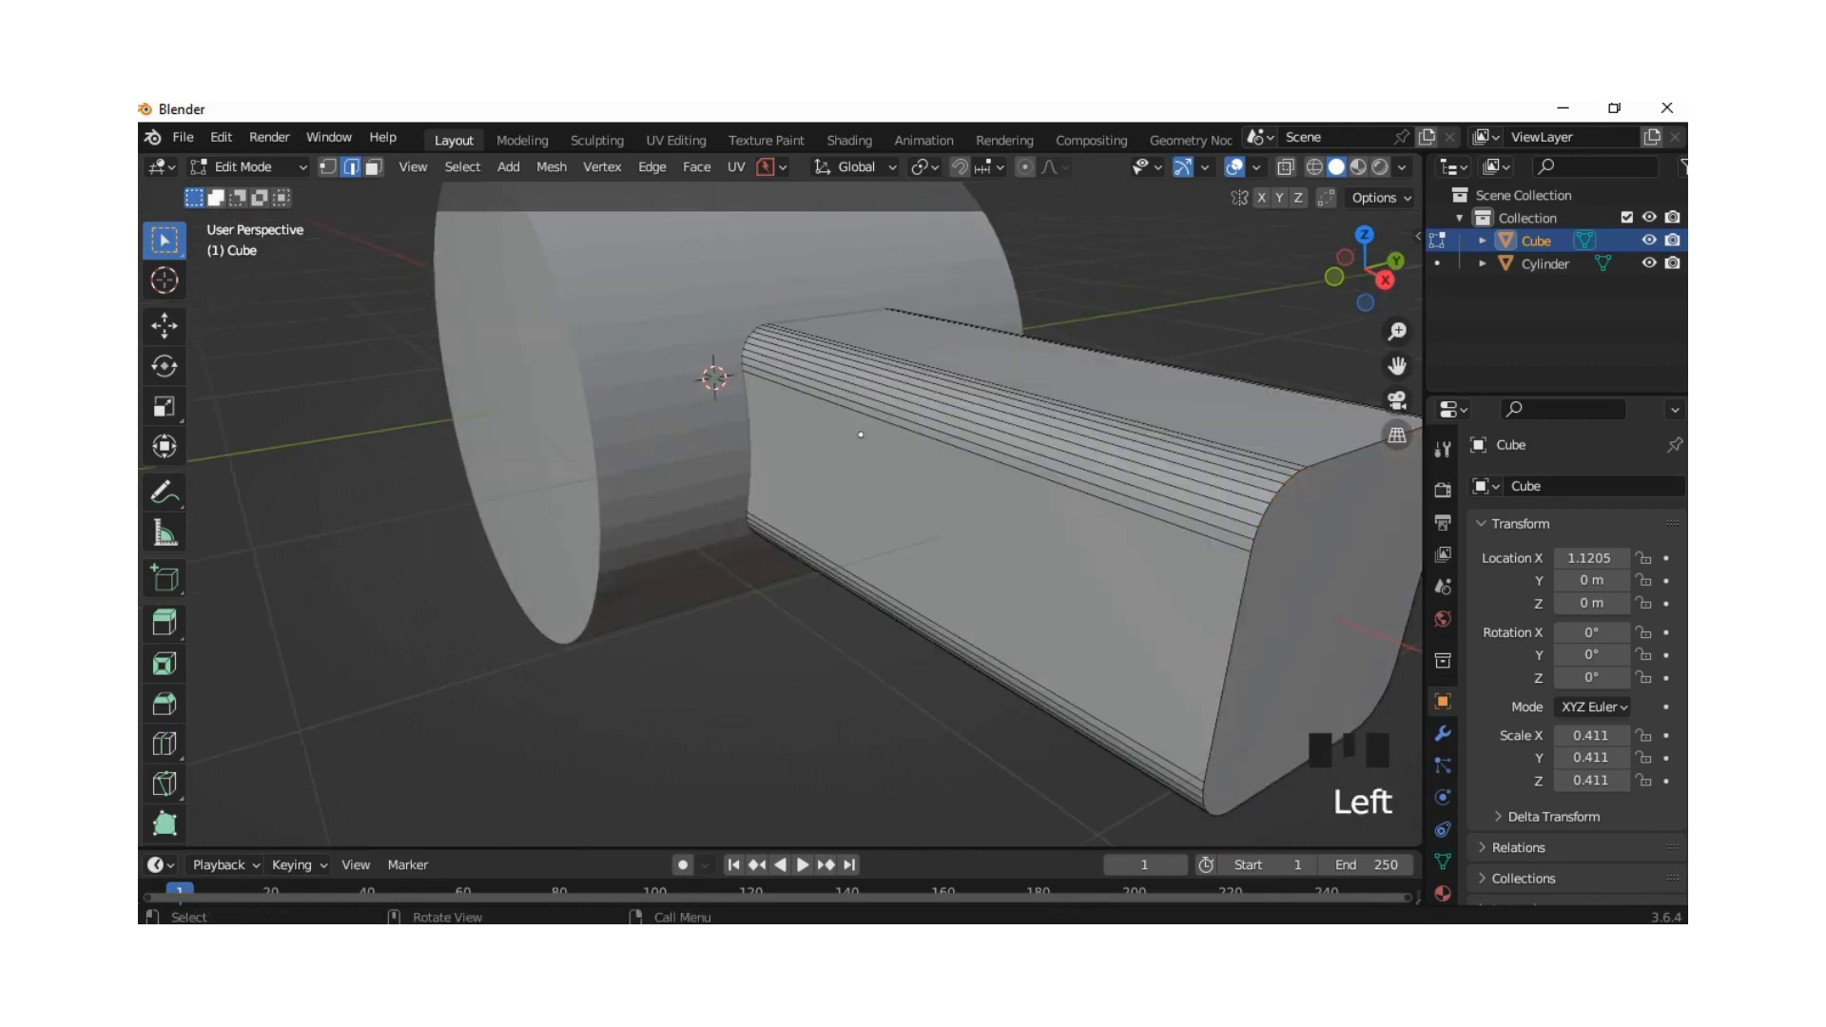
Step: In Object Mode, add a Boolean union joining the cylinder to the bar, leaving only the cylinder selected
{"action": "left_click", "coordinate": [245, 166]}
{"action": "left_click", "coordinate": [252, 192]}
{"action": "left_click", "coordinate": [861, 435]}
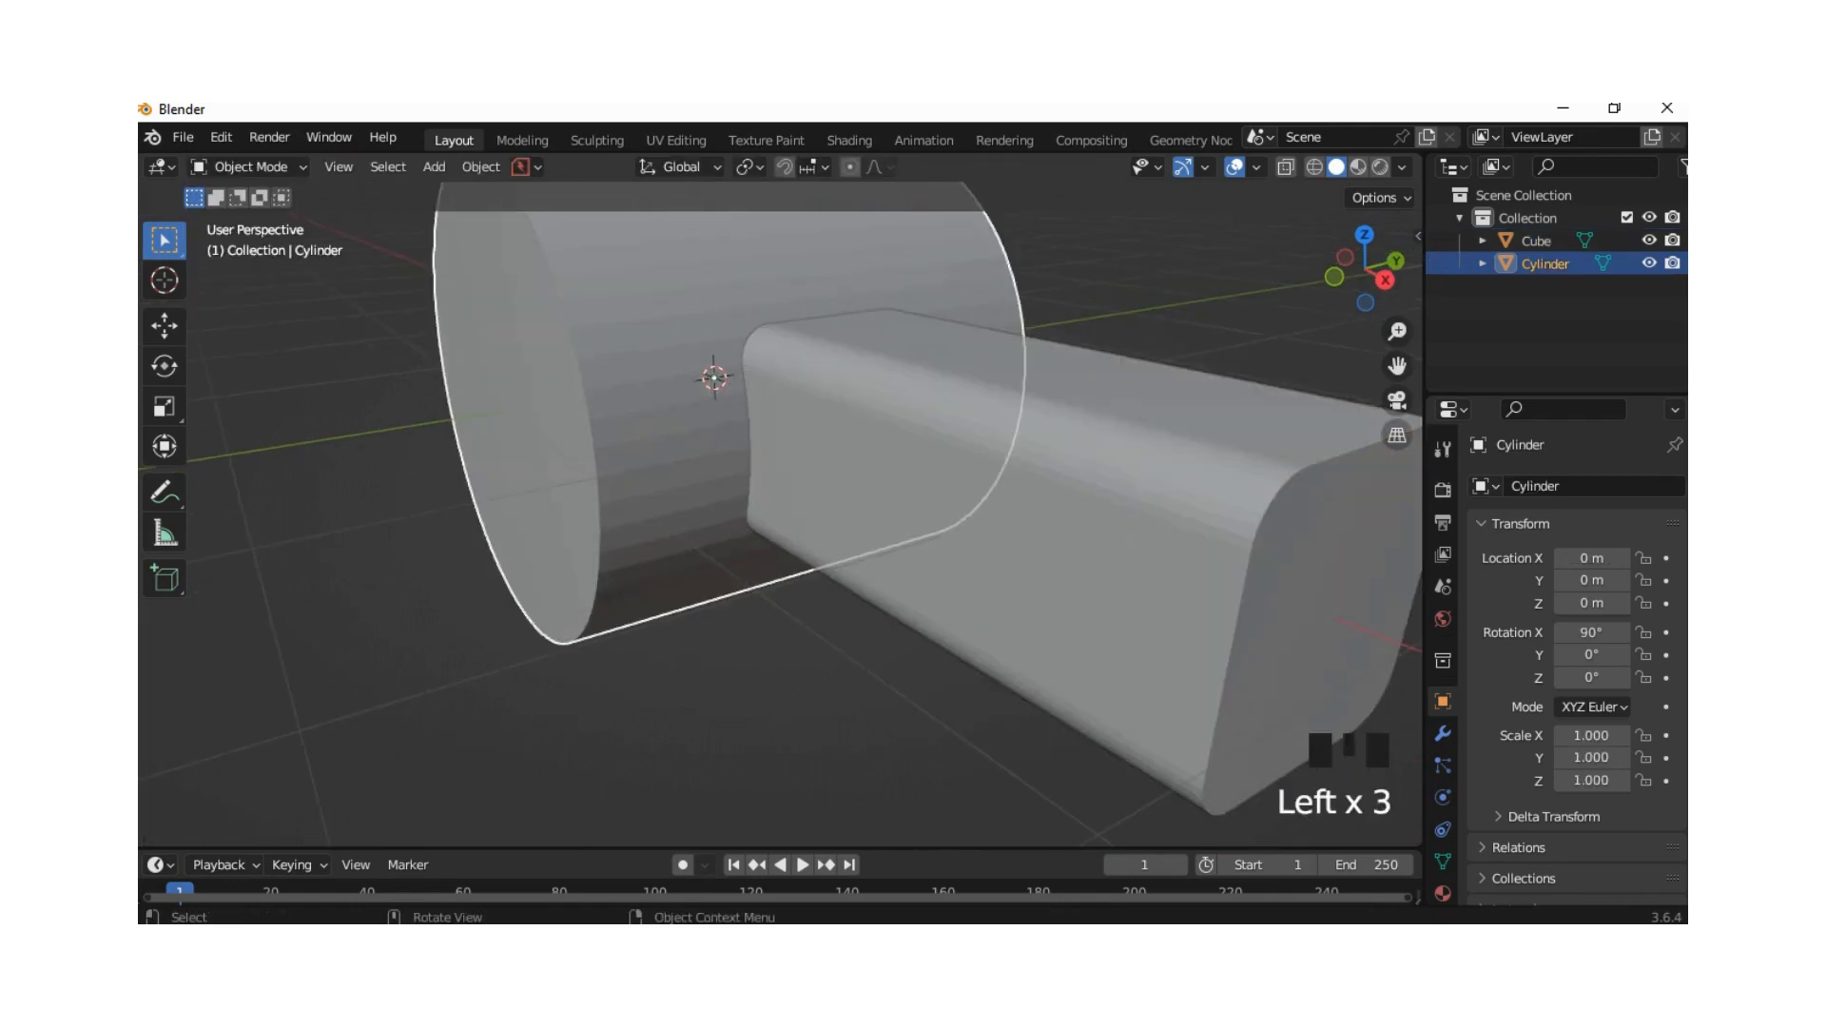
{"action": "left_click", "coordinate": [860, 434], "text": "shift"}
{"action": "key", "text": "ctrl+KP_Add"}
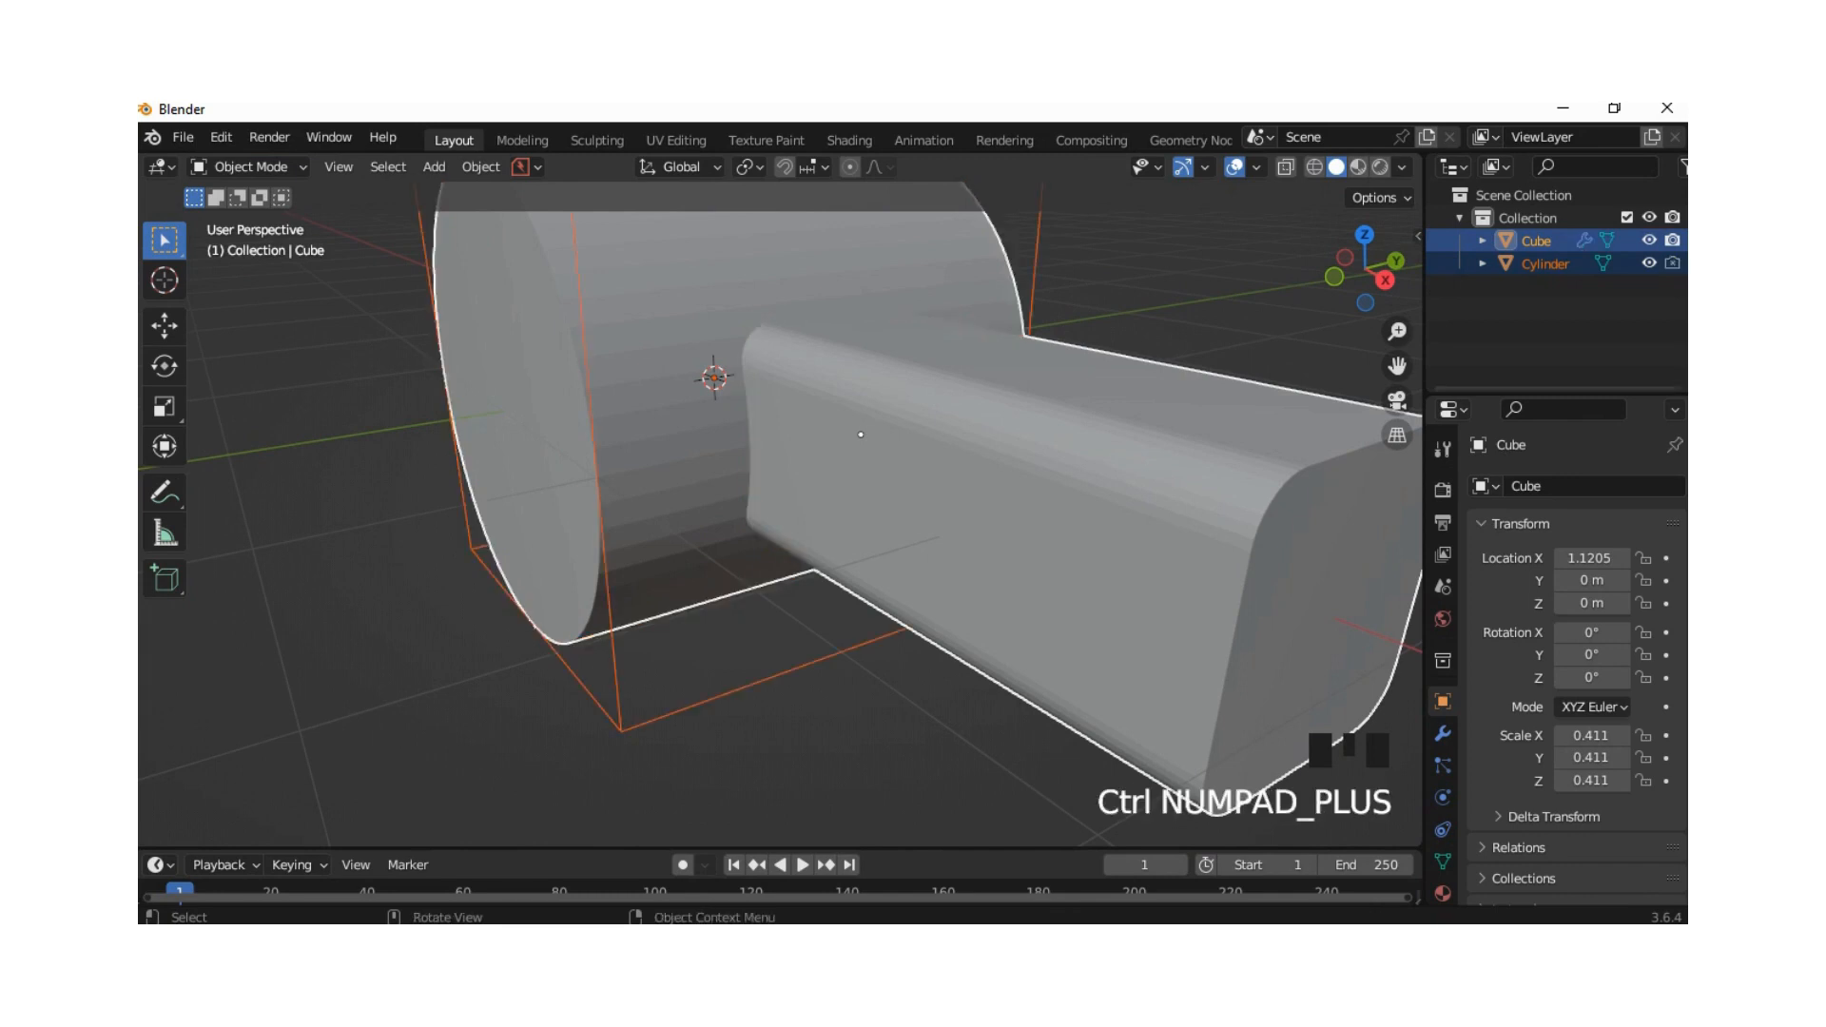
{"action": "scroll", "coordinate": [861, 435], "scroll_direction": "down", "scroll_amount": 2}
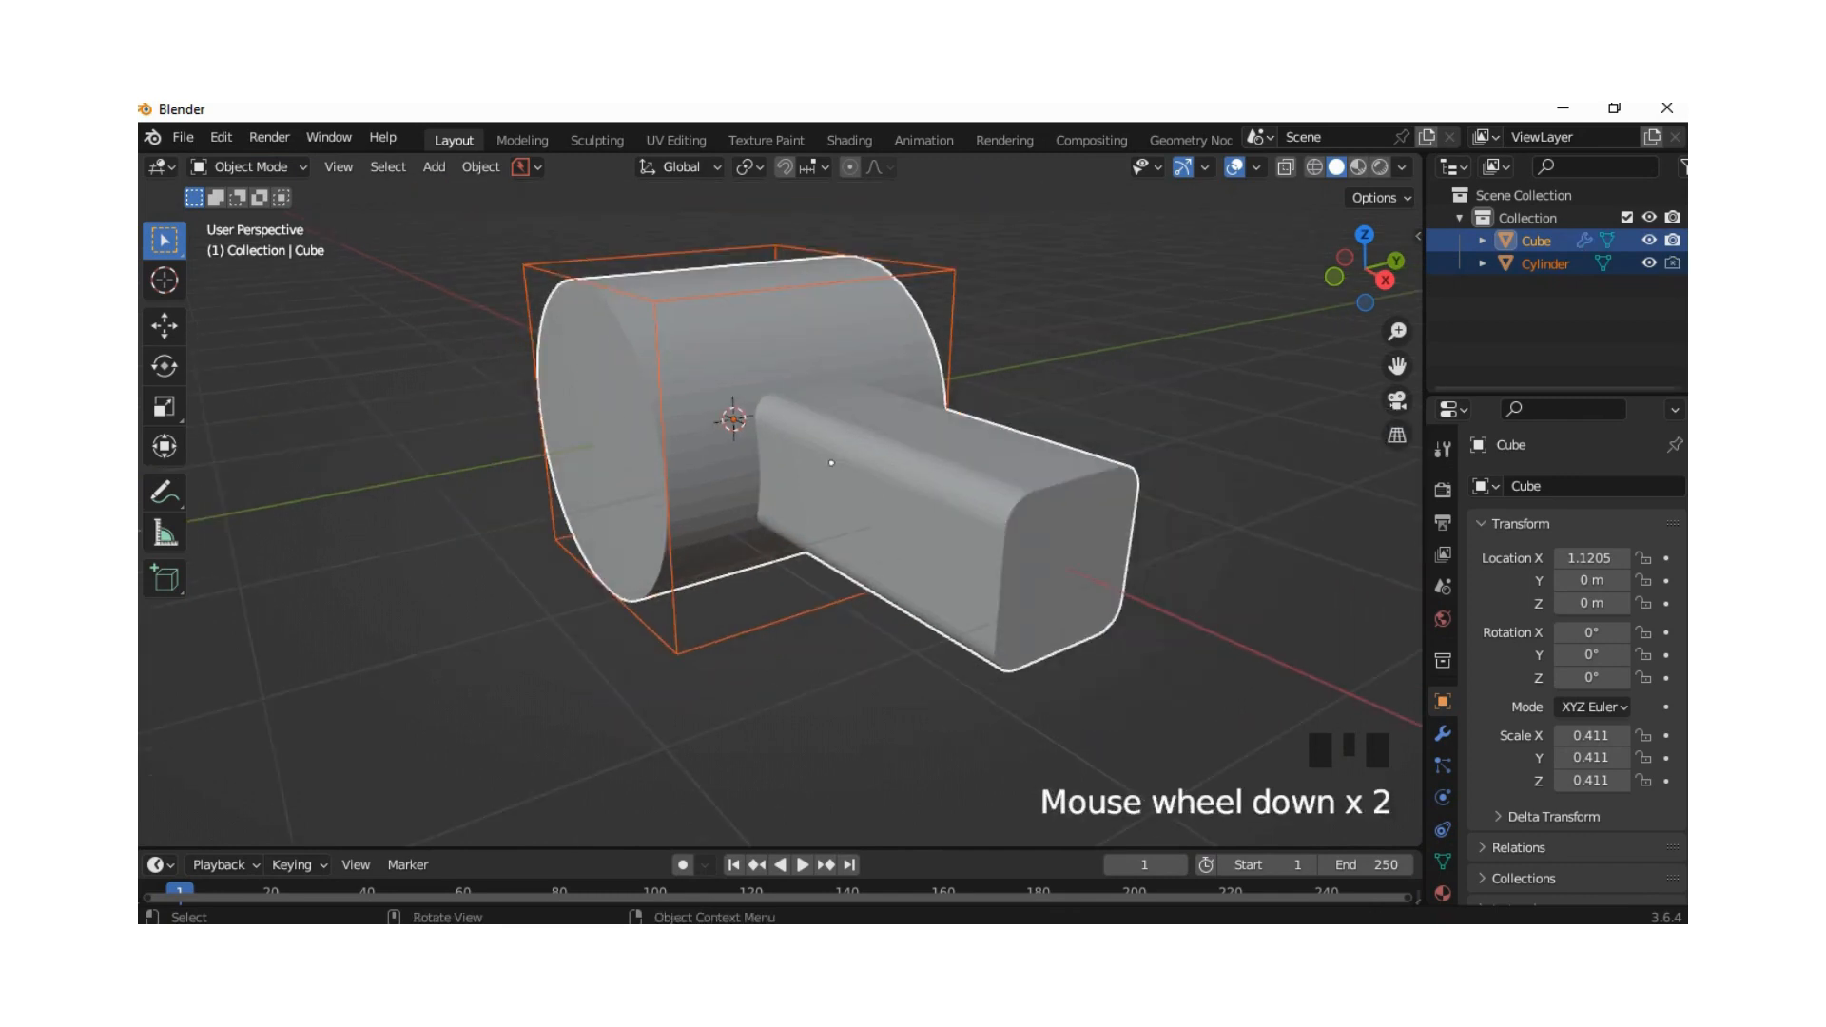
{"action": "left_click", "coordinate": [831, 463]}
{"action": "left_click", "coordinate": [831, 463]}
{"action": "key", "text": "m"}
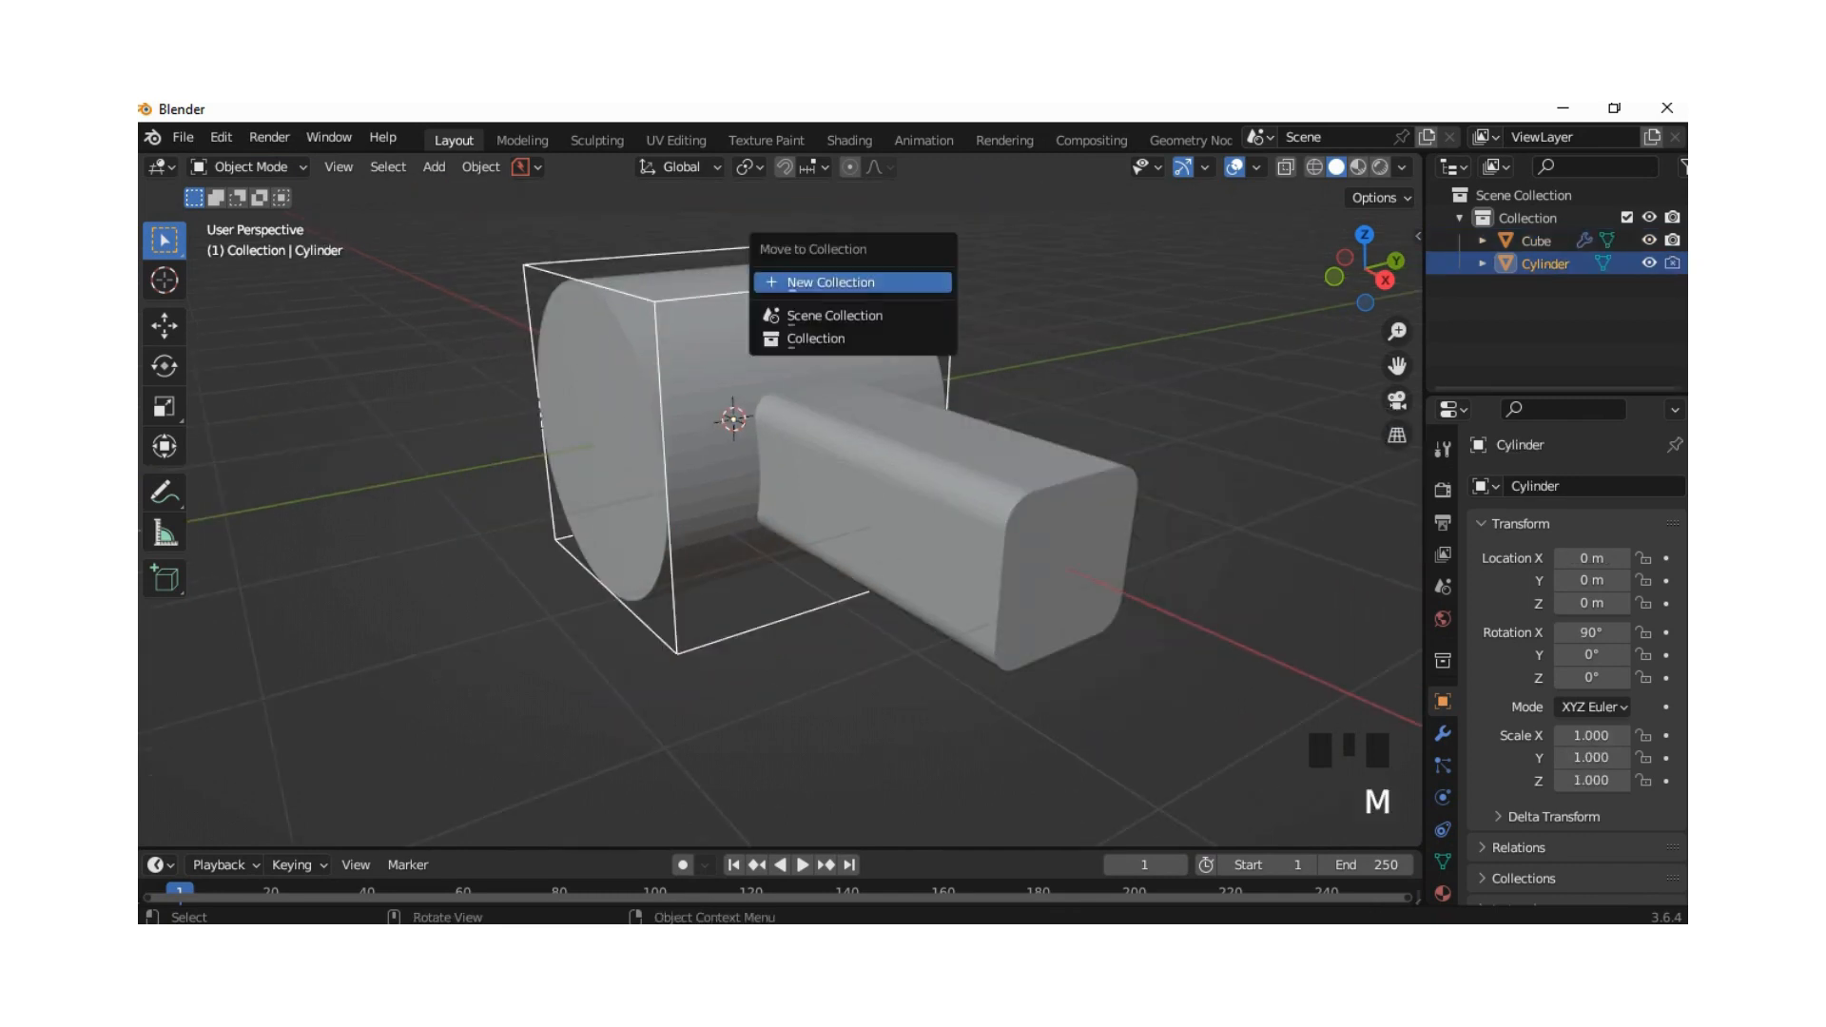
{"action": "left_click", "coordinate": [798, 356]}
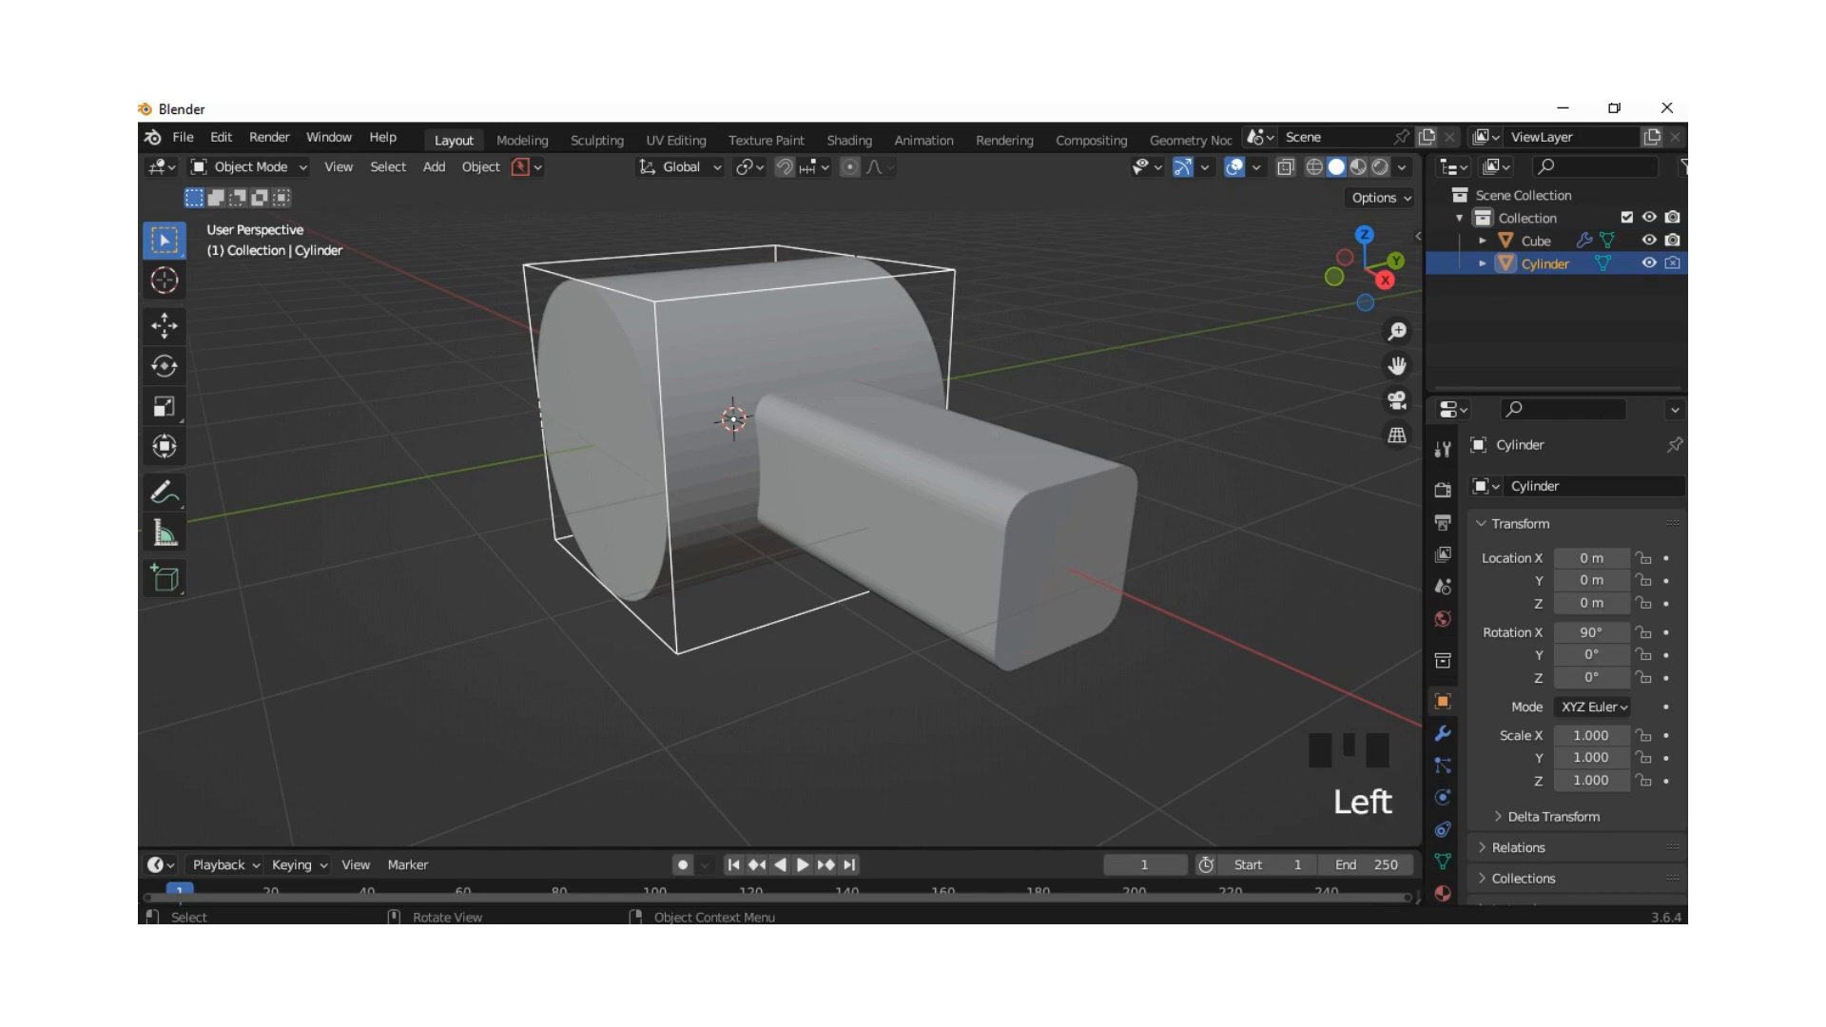
{"action": "key", "text": "m"}
{"action": "left_click", "coordinate": [808, 335]}
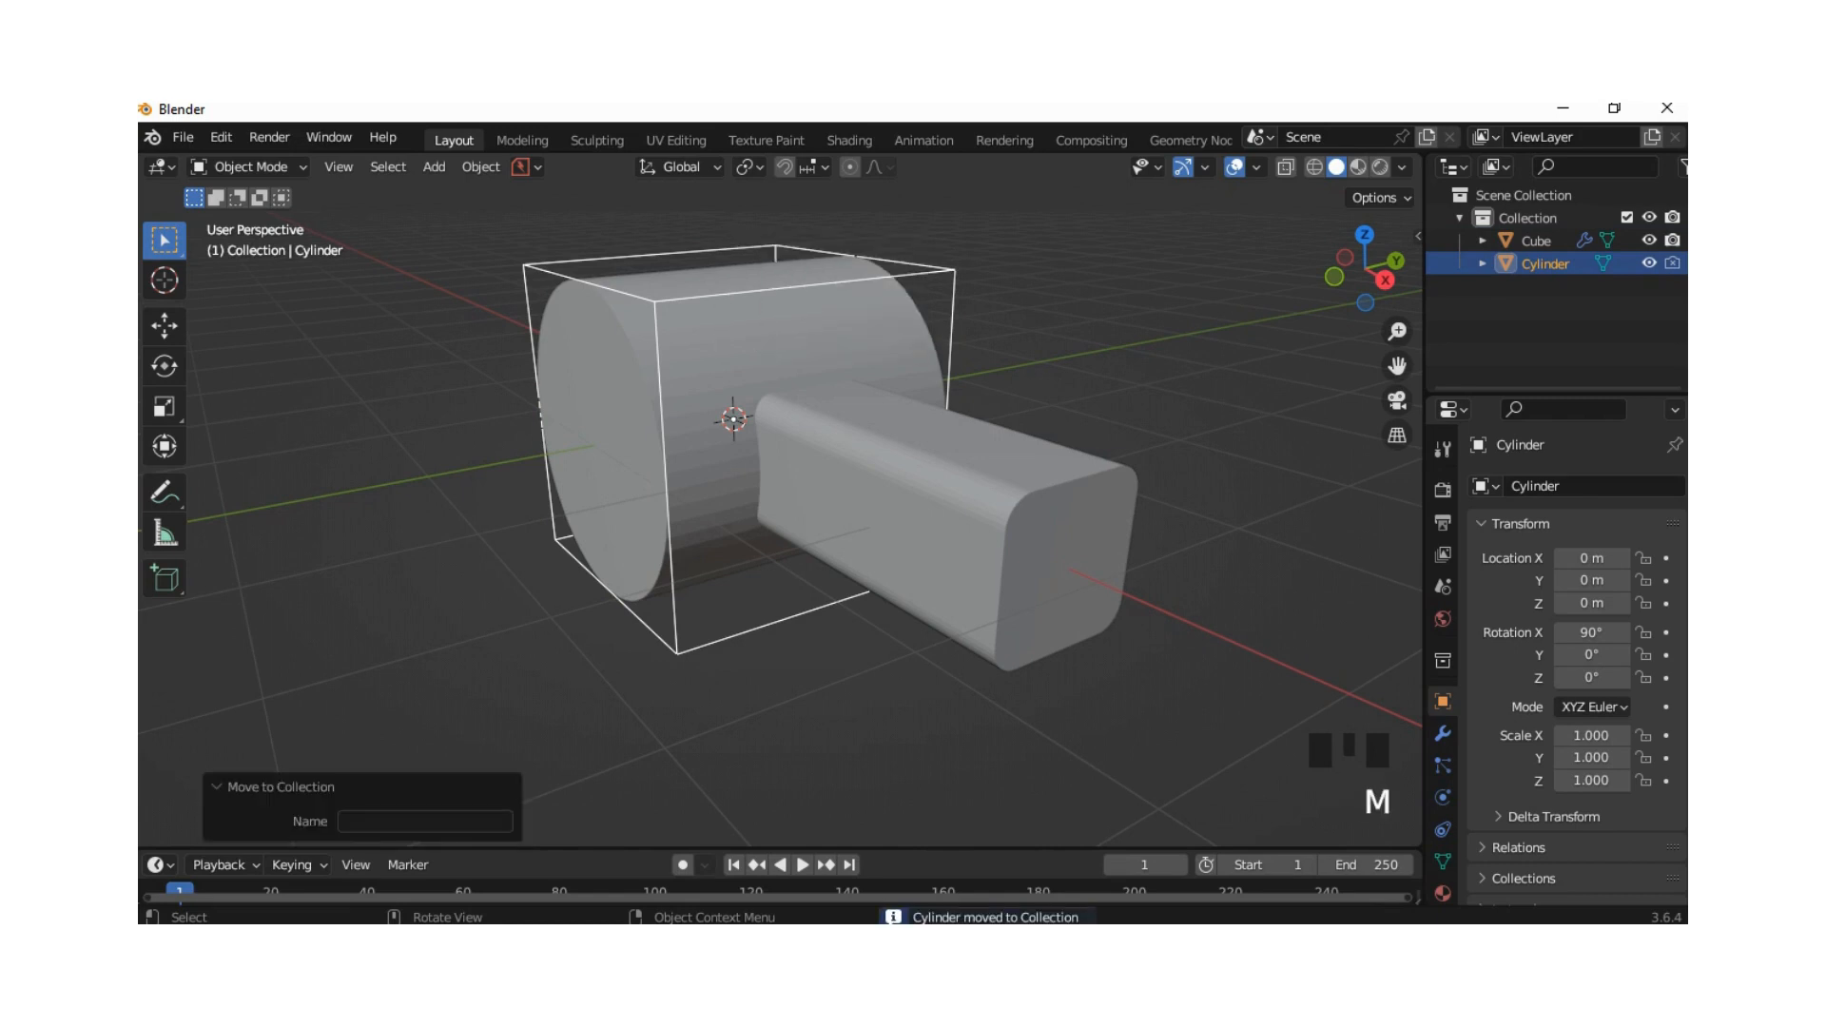
{"action": "key", "text": "ctrl+z"}
Step: Move the cylinder into a new collection named 132
{"action": "key", "text": "m"}
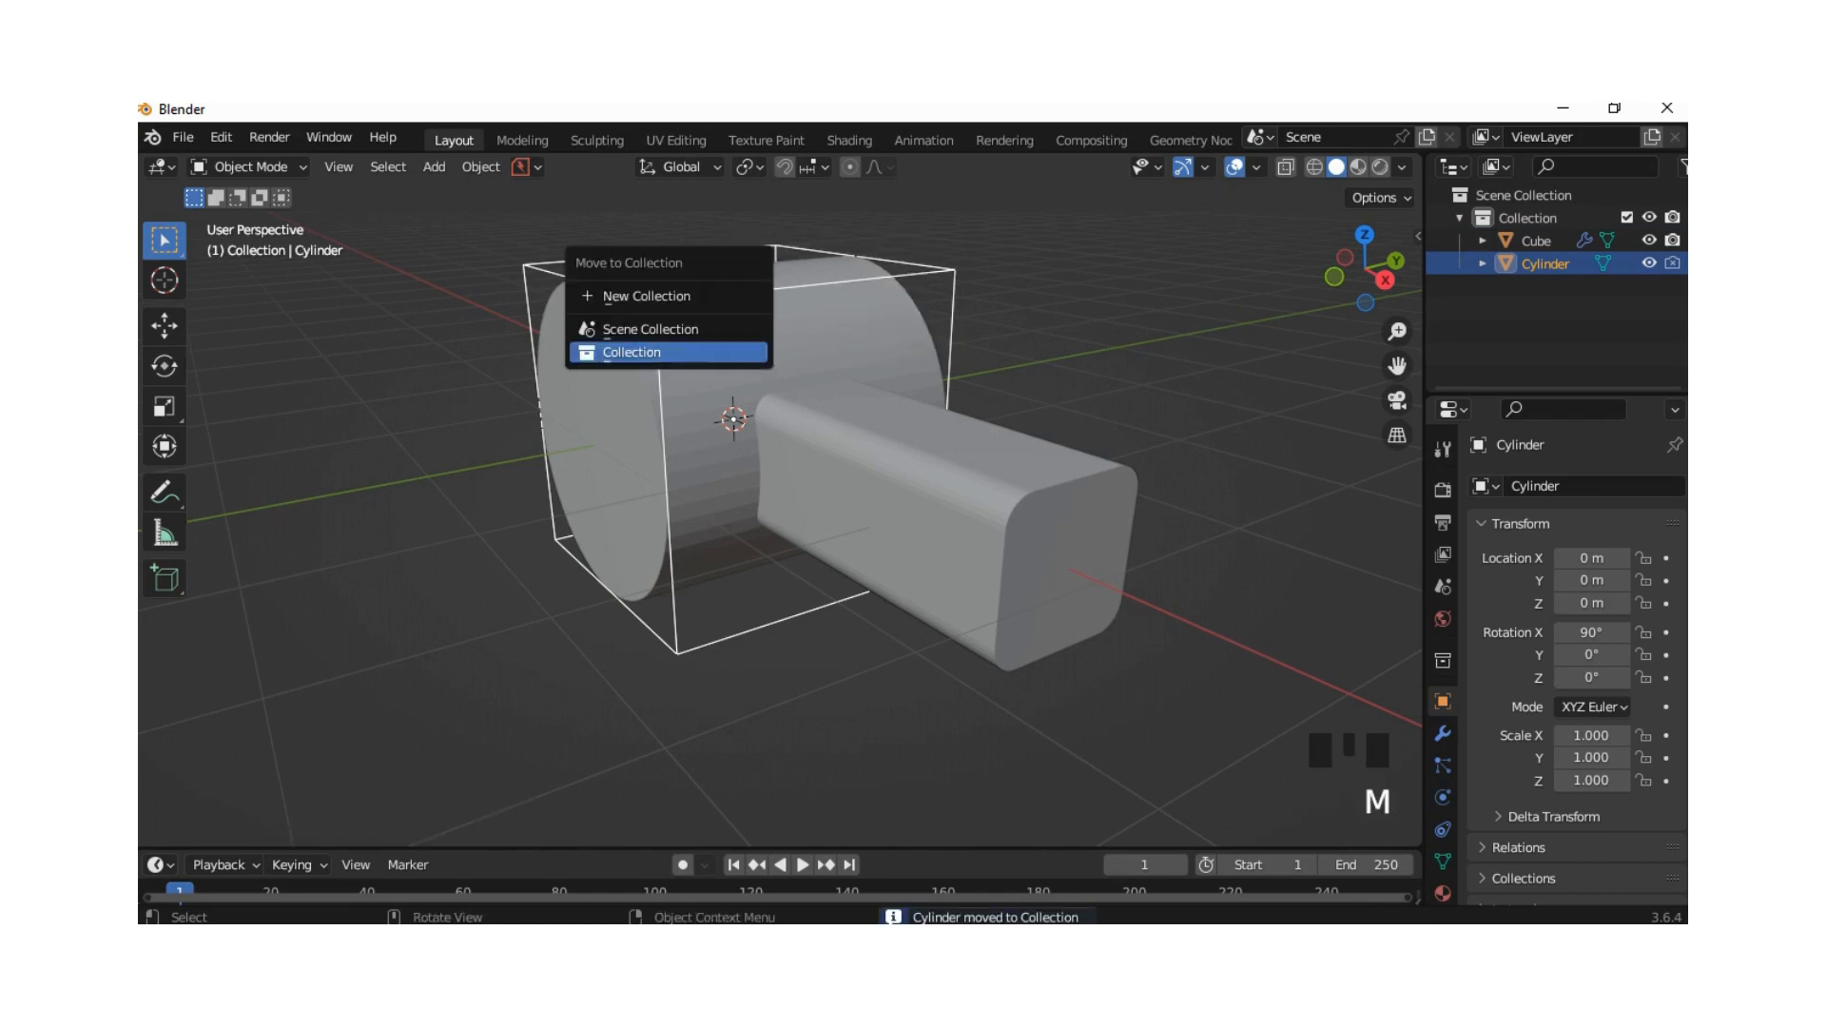
{"action": "left_click", "coordinate": [665, 294]}
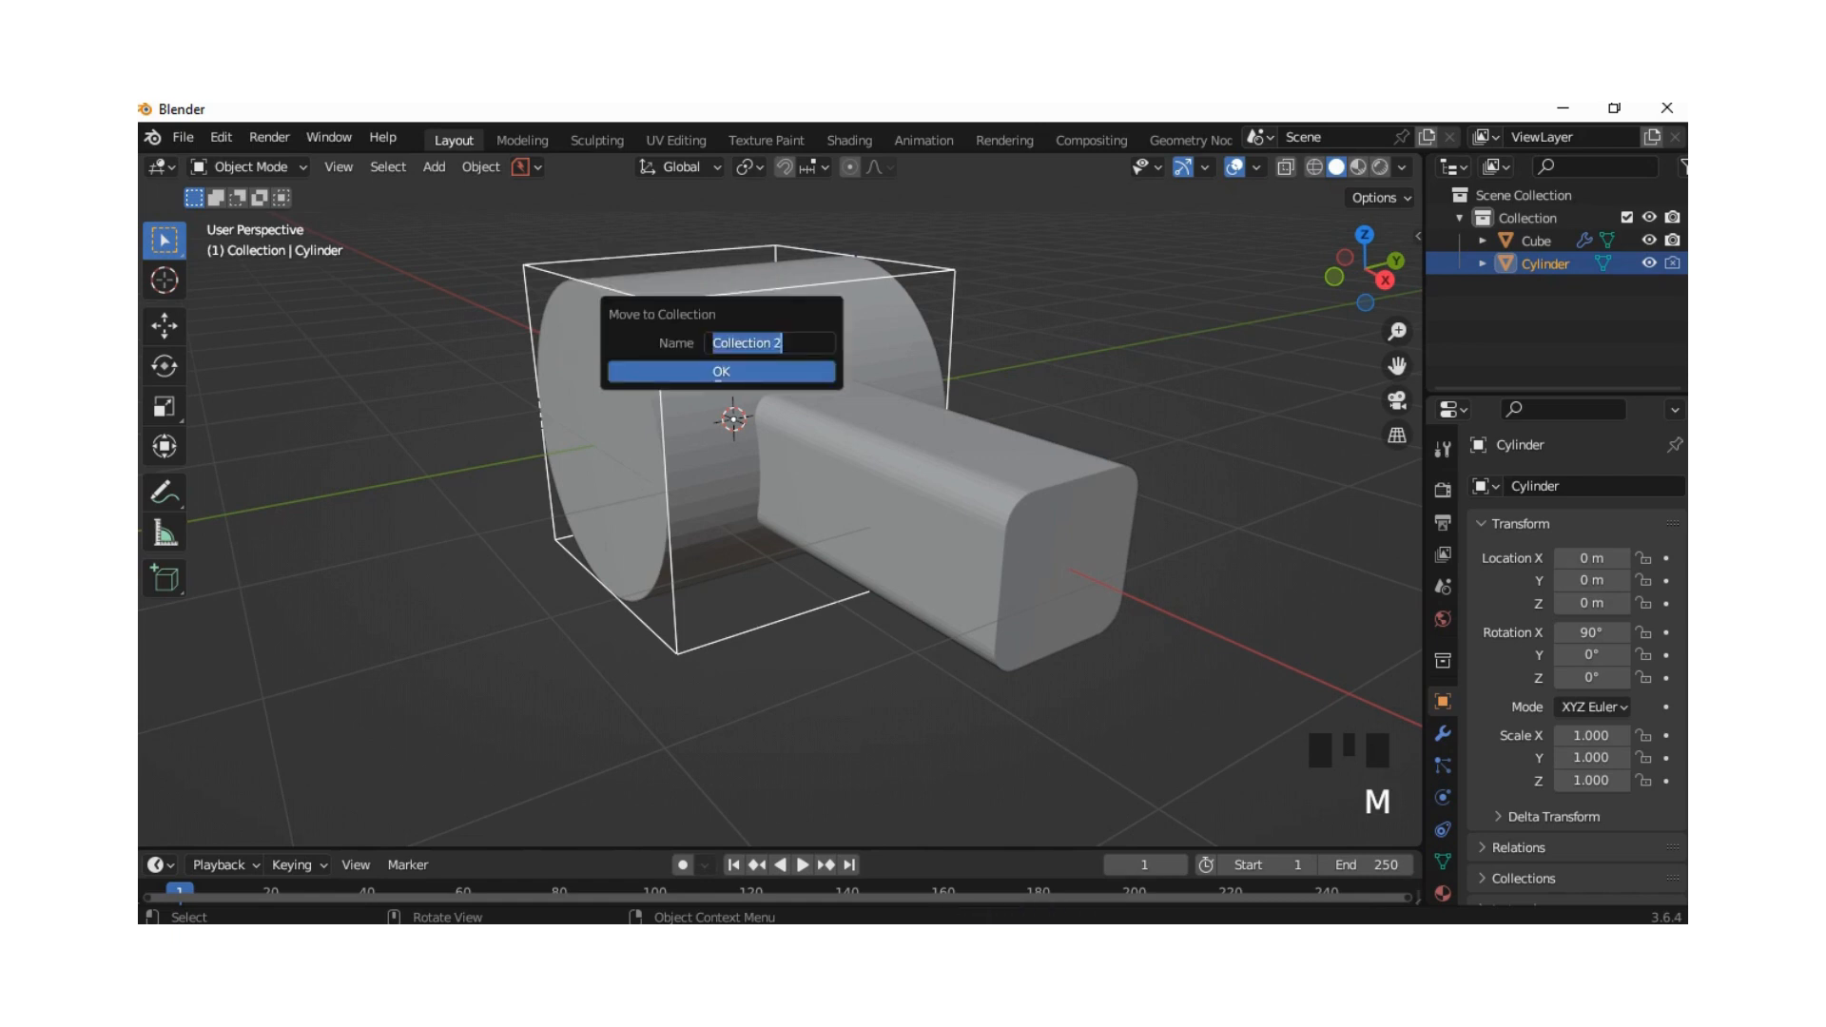
{"action": "type", "text": "132"}
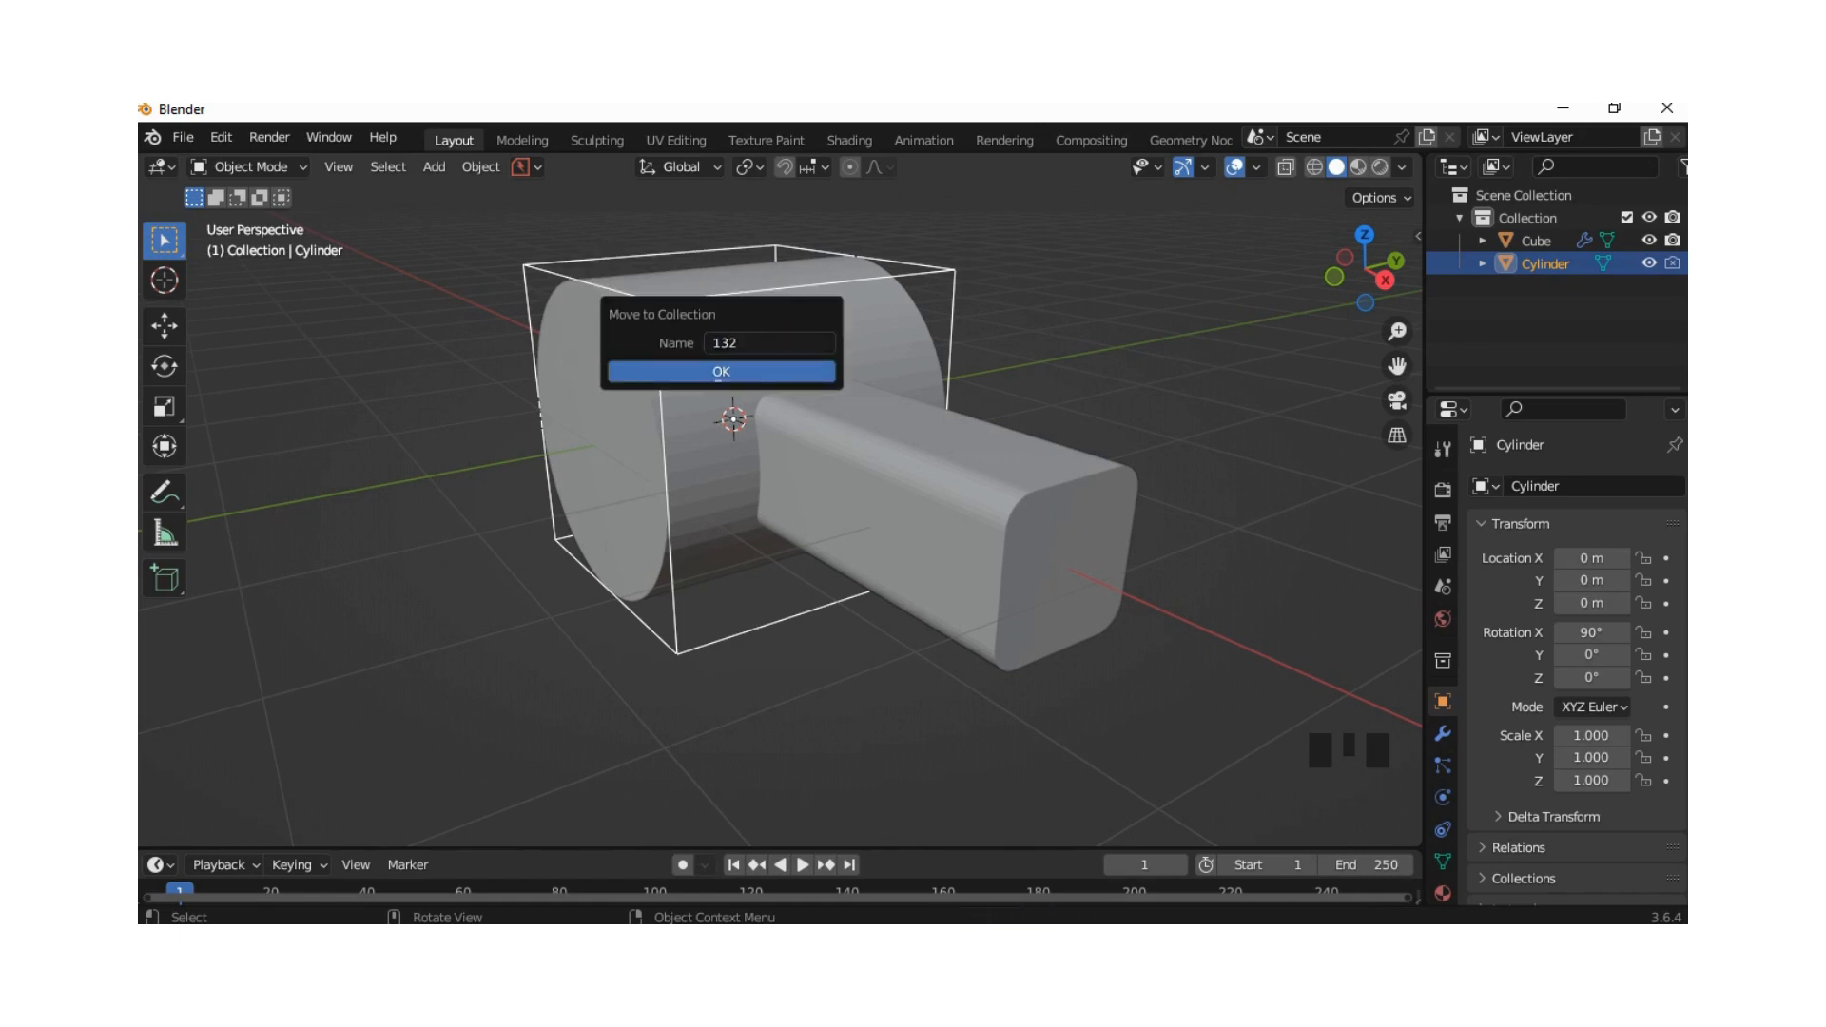
{"action": "key", "text": "Return"}
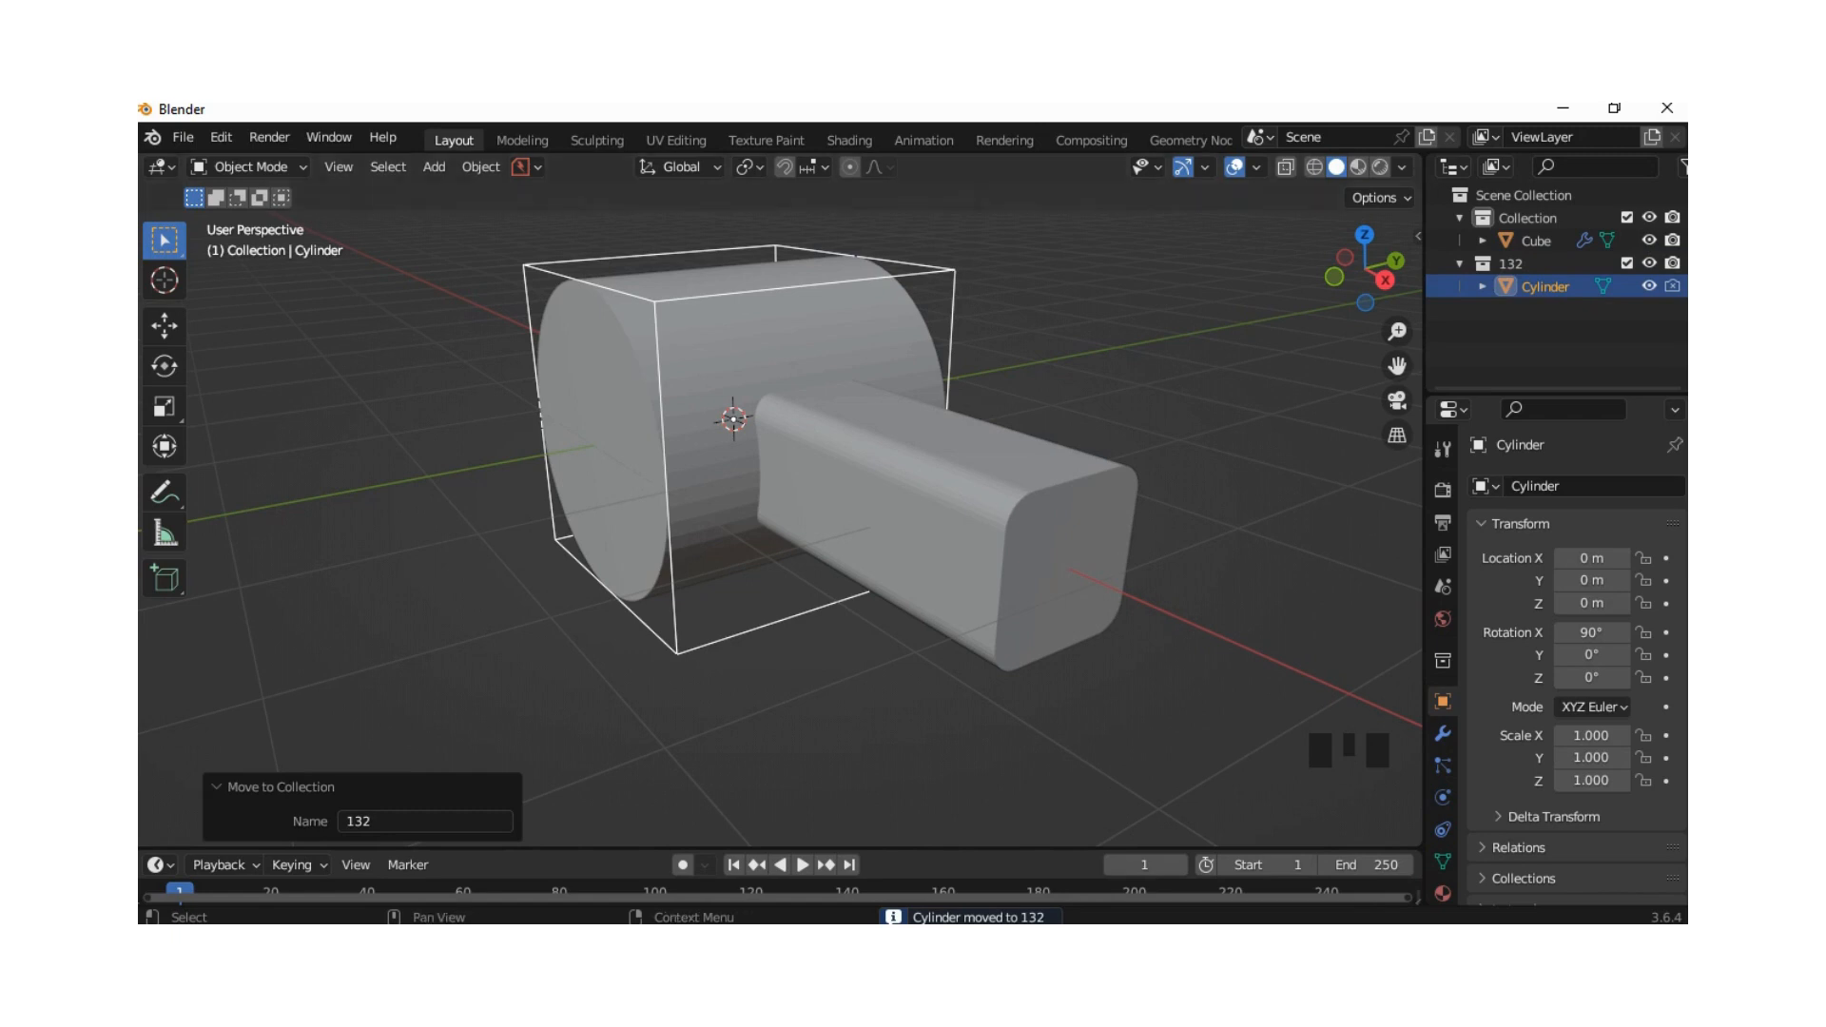
Step: Enable the cylinder for rendering and hide collection 132 in the viewport
{"action": "left_click", "coordinate": [1671, 286]}
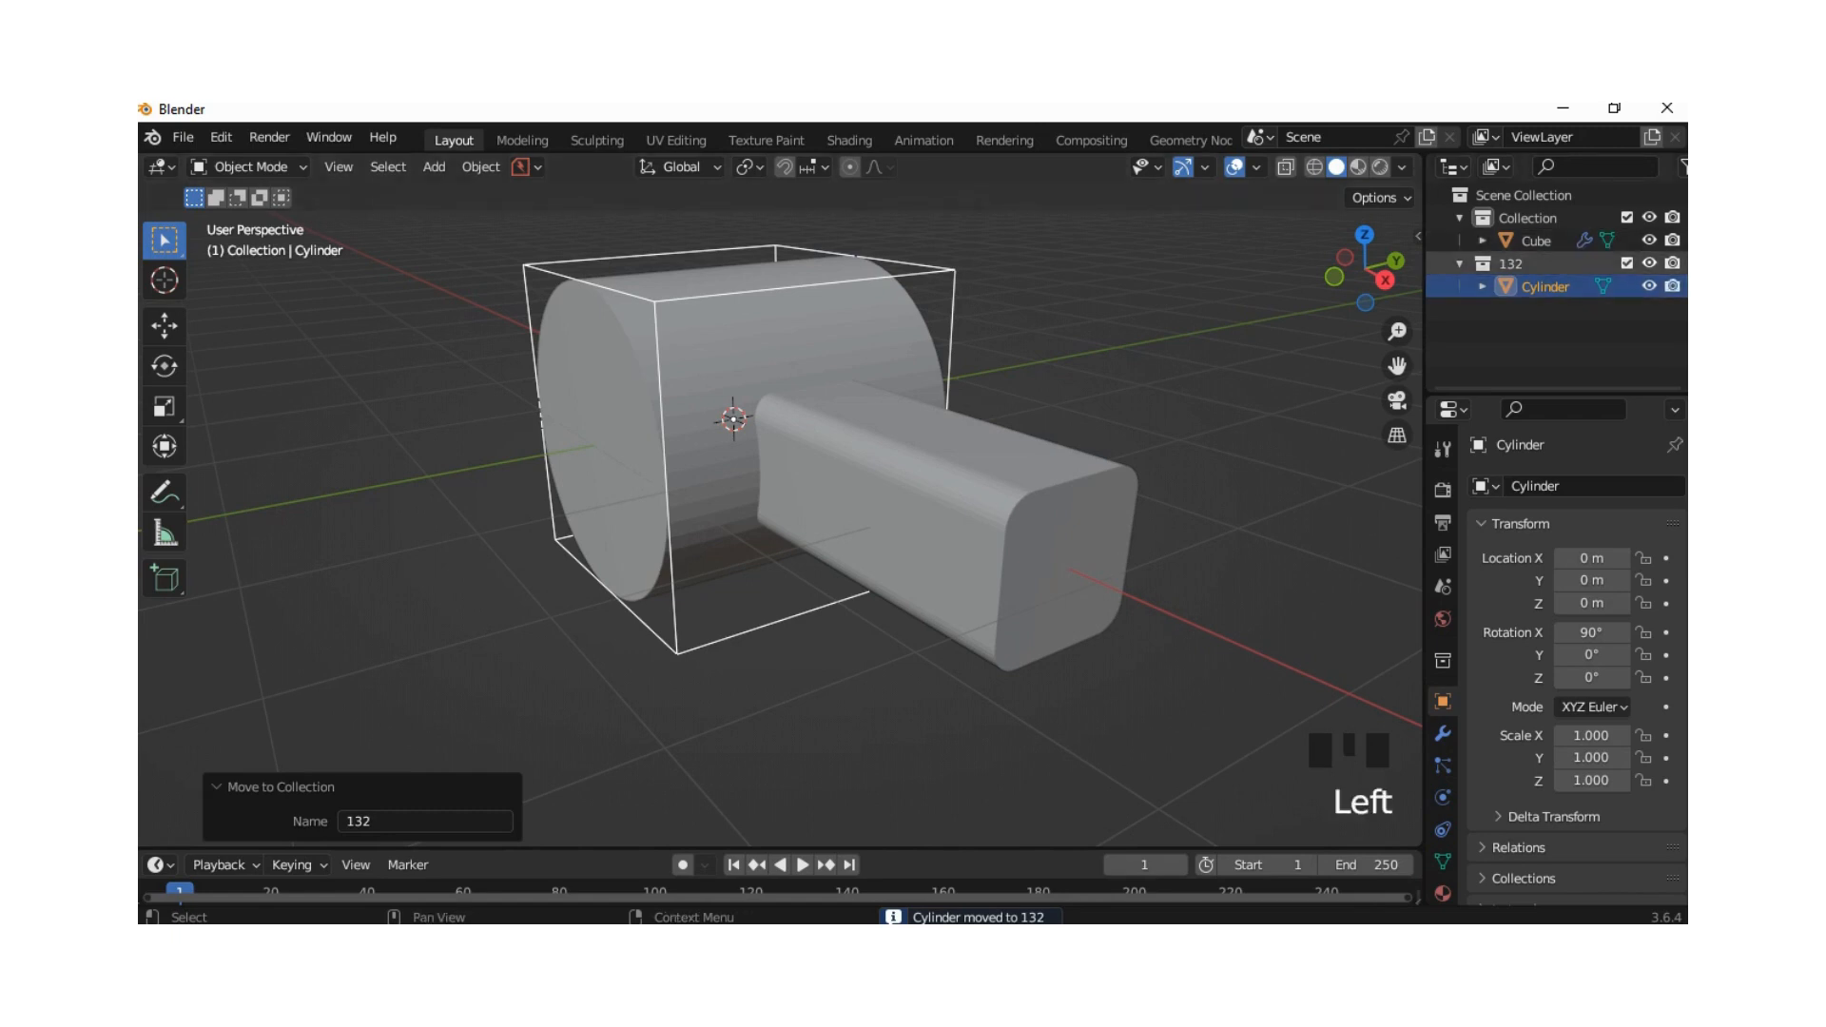
{"action": "left_click", "coordinate": [1649, 263]}
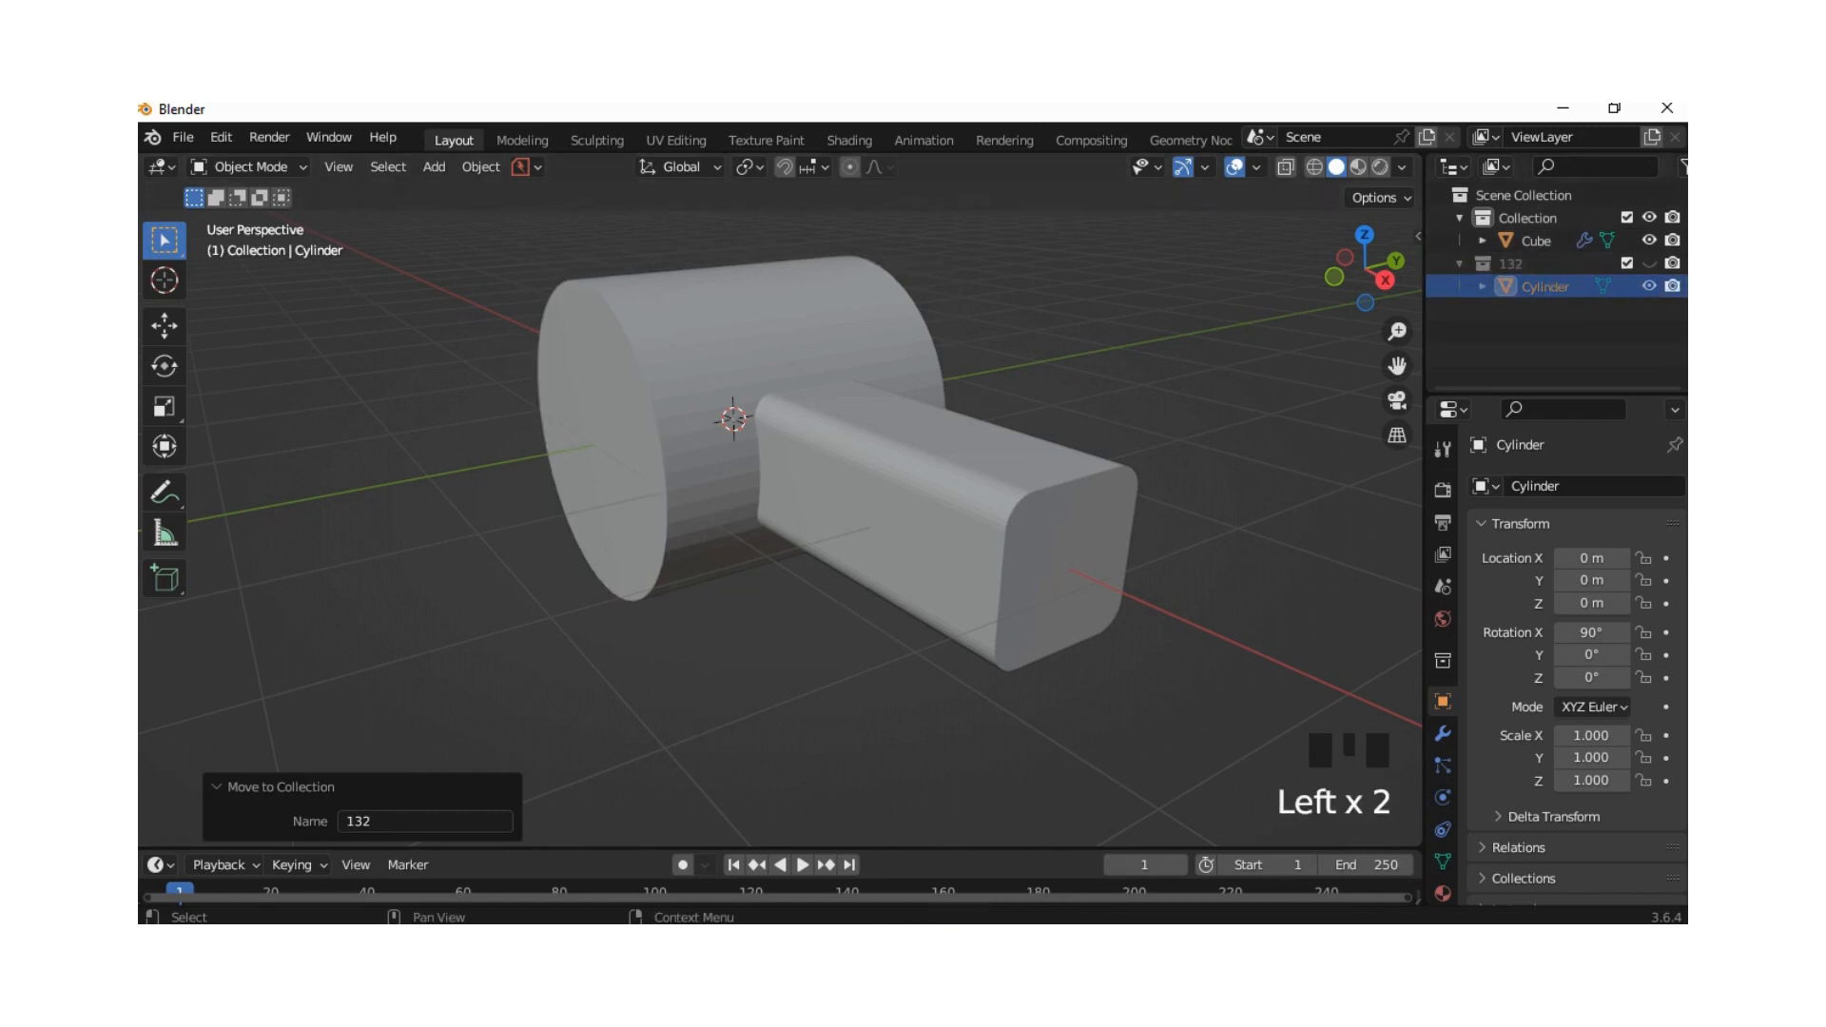
{"action": "middle_click_drag", "start_coordinate": [779, 447], "coordinate": [869, 460]}
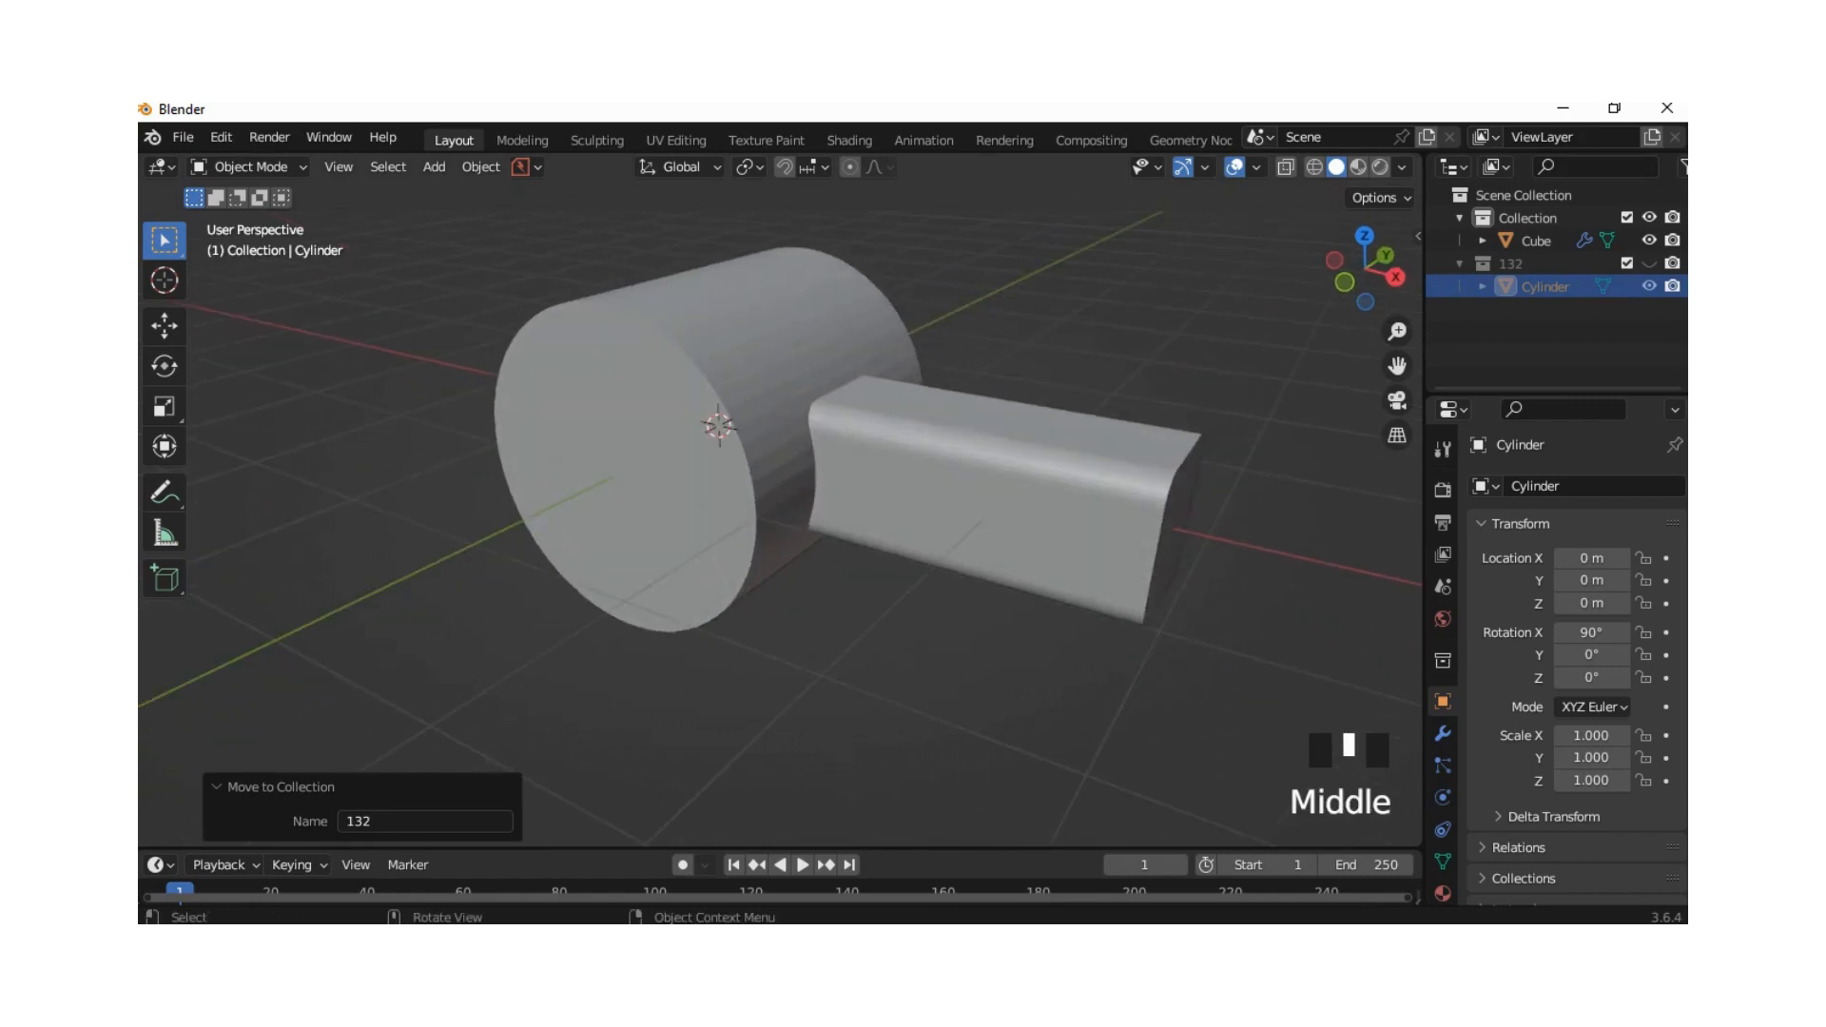
Step: Select the bar and apply its Boolean union modifier
{"action": "left_click", "coordinate": [869, 459]}
{"action": "key", "text": "Tab"}
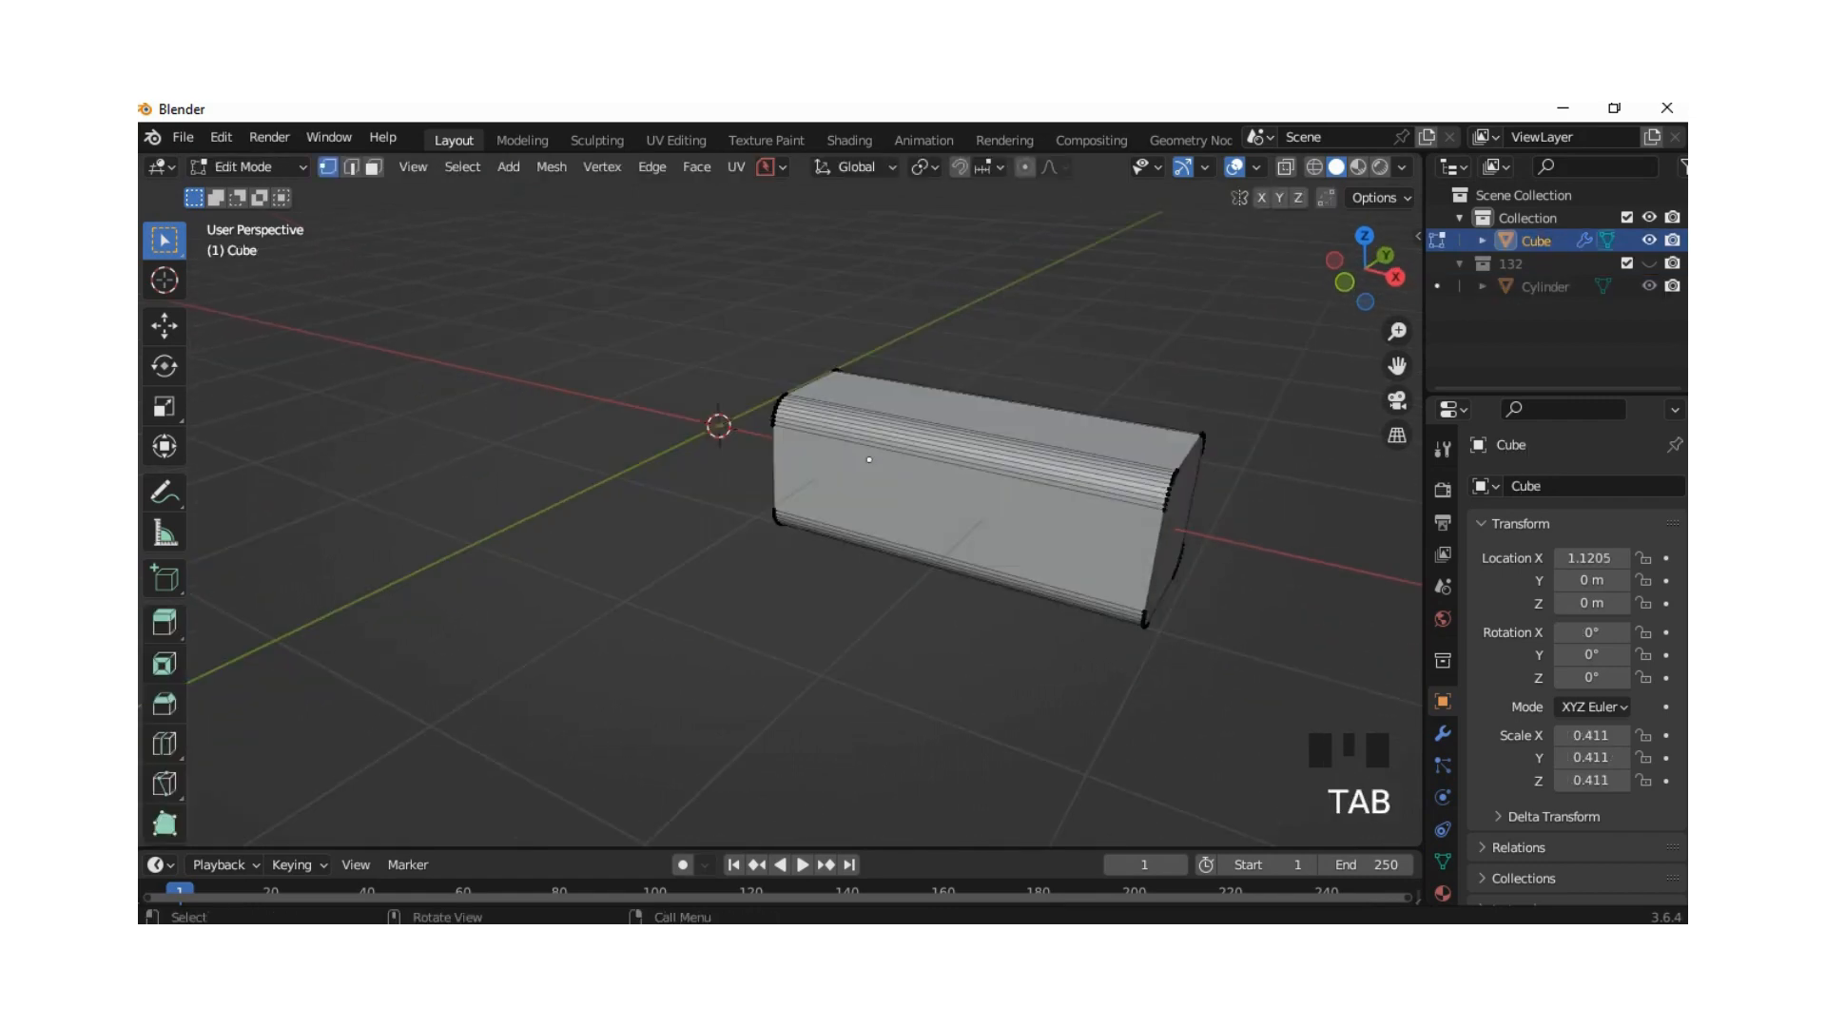
{"action": "key", "text": "ctrl+z"}
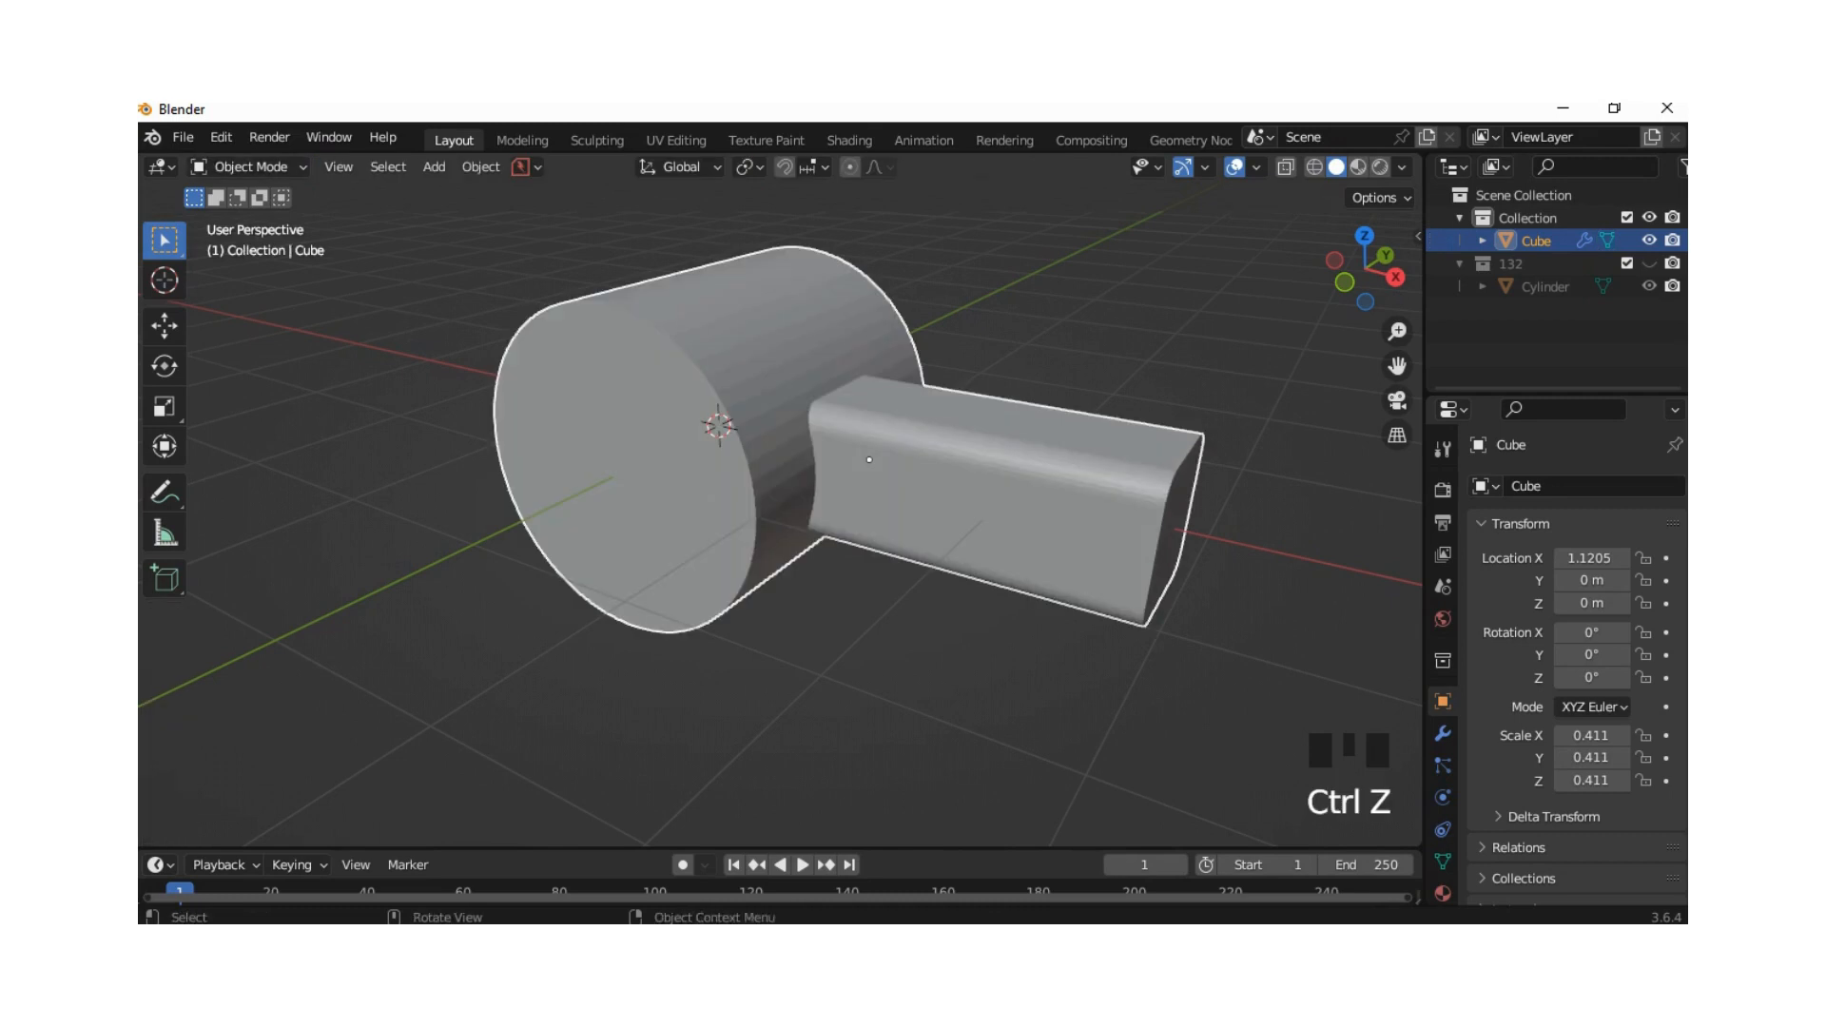
{"action": "left_click", "coordinate": [1443, 733]}
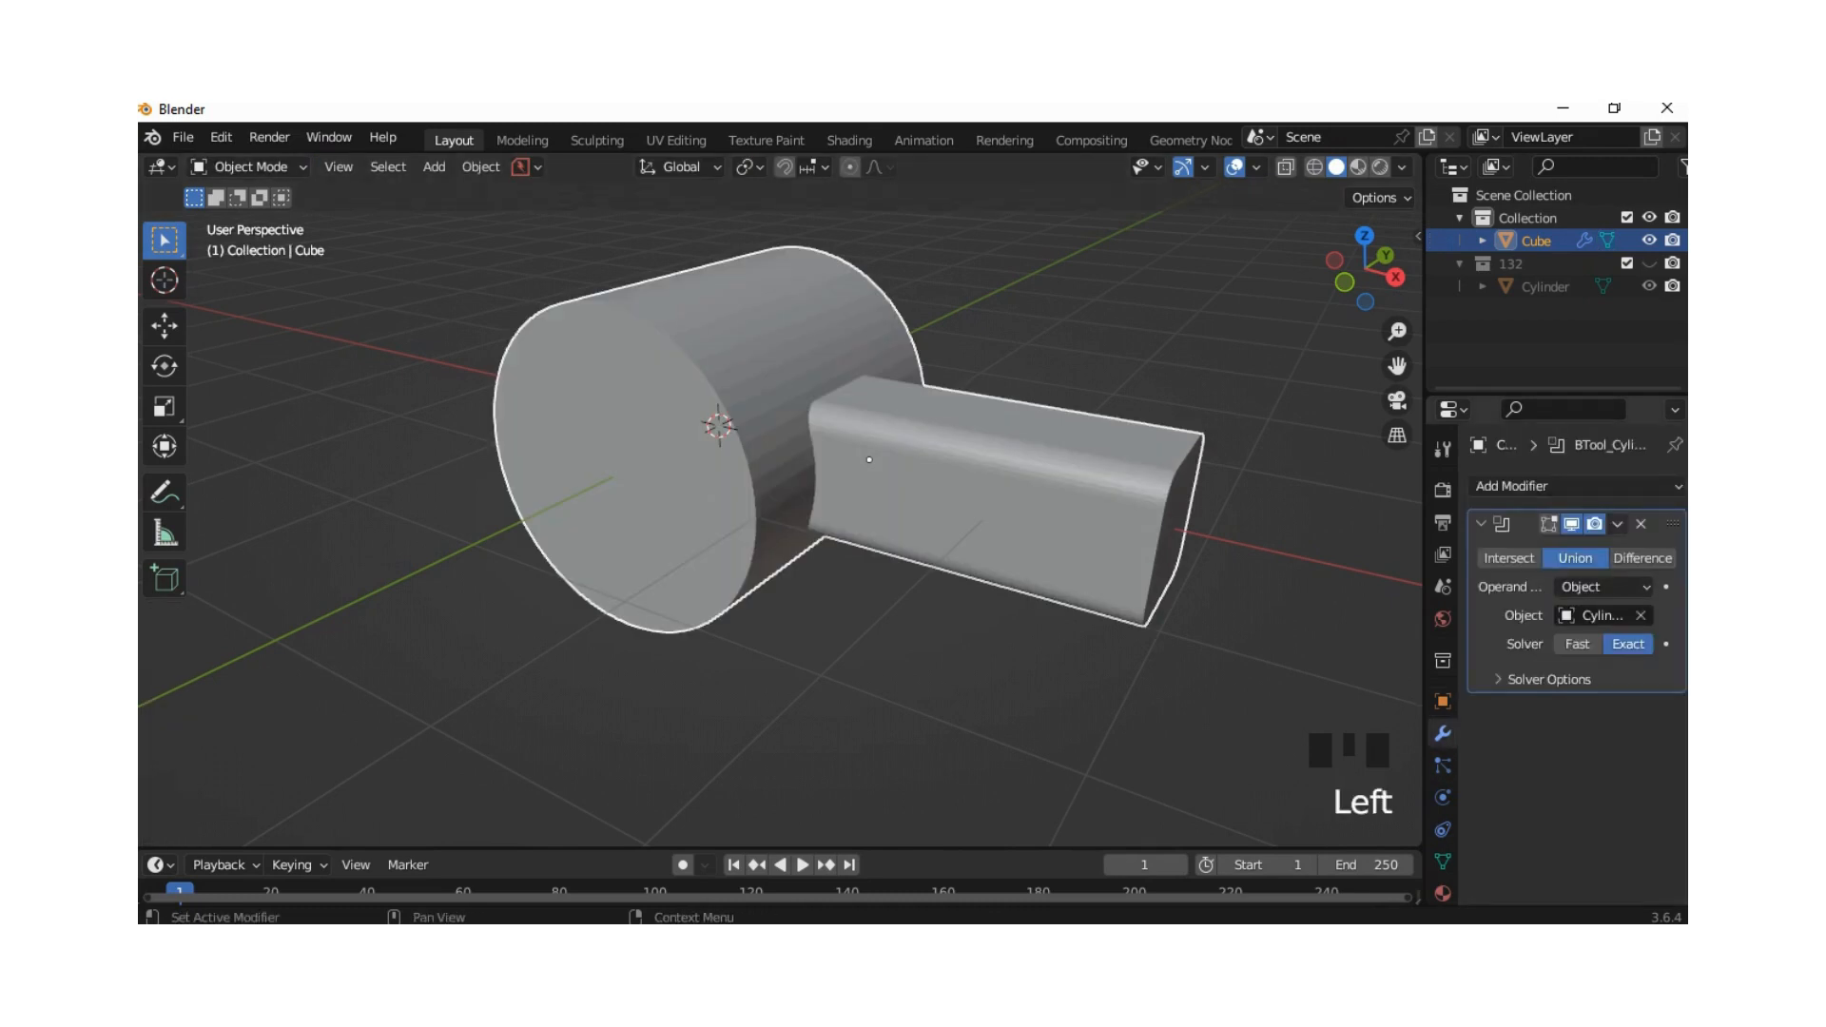
{"action": "left_click", "coordinate": [1618, 524]}
{"action": "left_click", "coordinate": [1559, 550]}
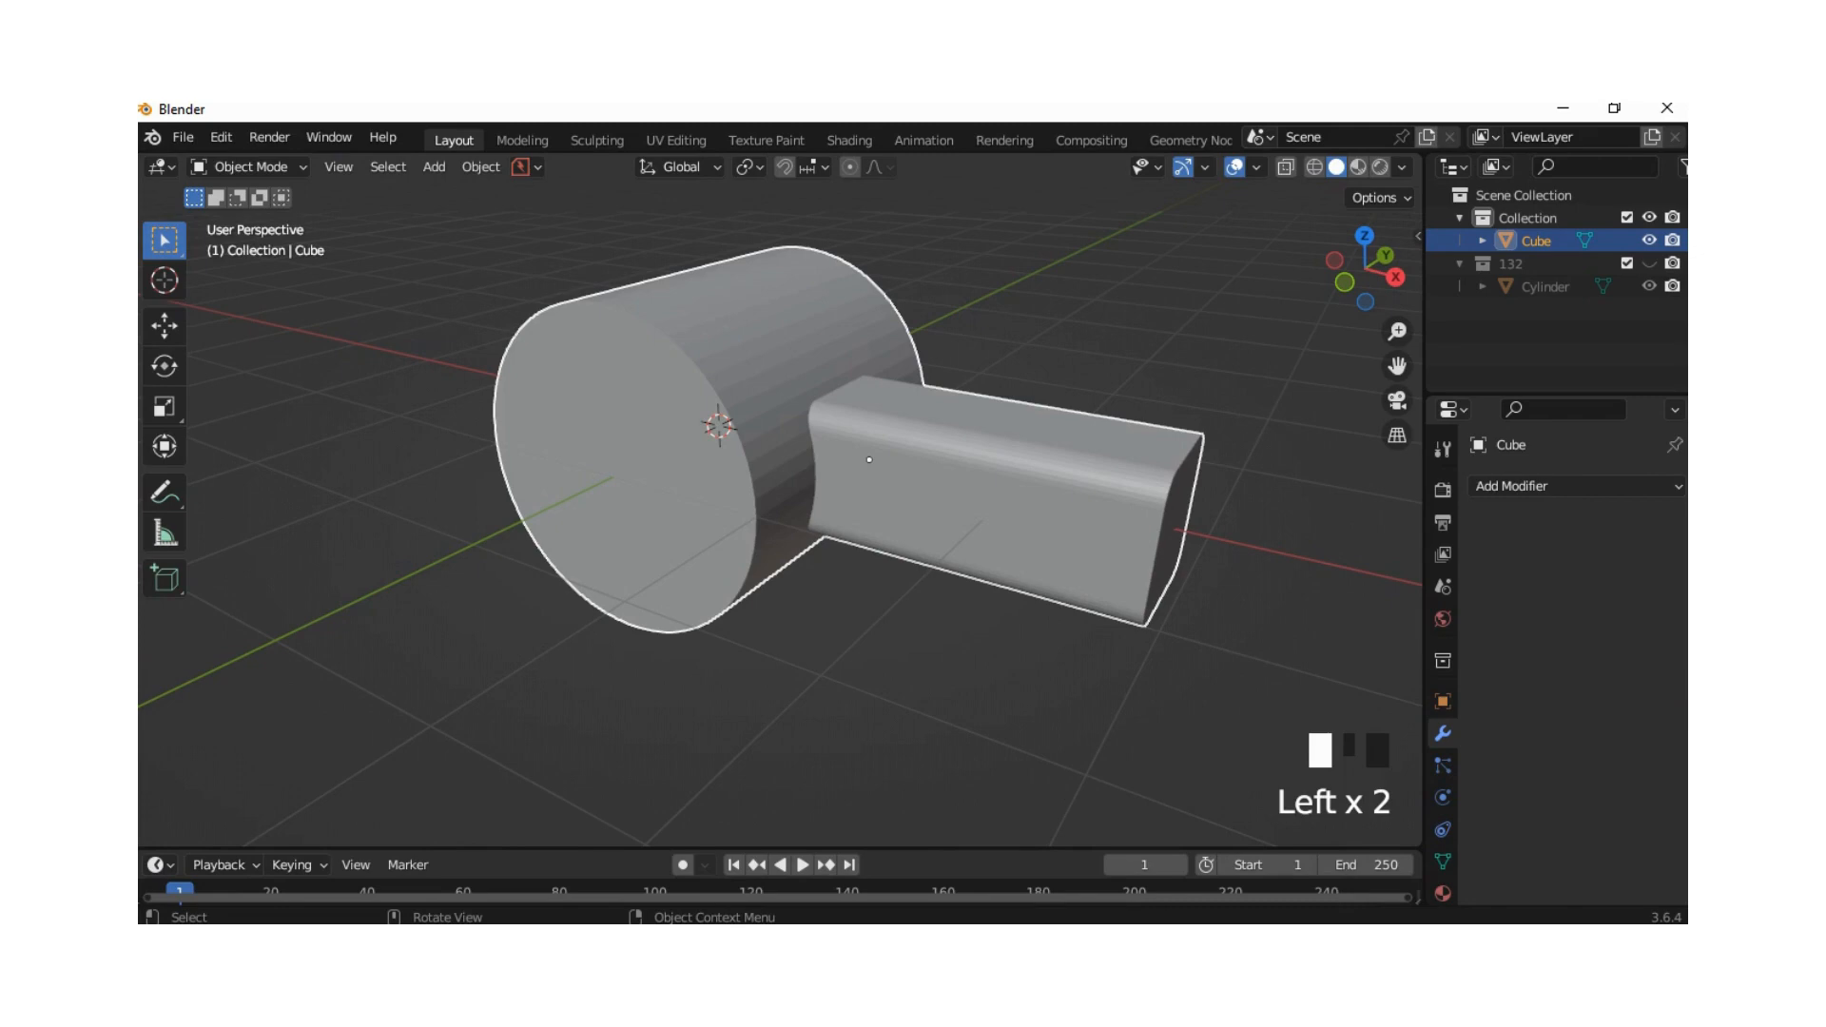
Step: Enter Edit Mode, examine the mesh edges where the bar meets the cylinder, and return to Object Mode
{"action": "key", "text": "Tab"}
{"action": "middle_click_drag", "start_coordinate": [869, 459], "coordinate": [890, 456]}
{"action": "scroll", "coordinate": [864, 460], "scroll_direction": "up", "scroll_amount": 4}
{"action": "scroll", "coordinate": [864, 461], "scroll_direction": "down", "scroll_amount": 3}
{"action": "left_click", "coordinate": [870, 458]}
{"action": "scroll", "coordinate": [890, 456], "scroll_direction": "up", "scroll_amount": 5}
{"action": "middle_click_drag", "start_coordinate": [1035, 396], "coordinate": [1243, 387]}
{"action": "scroll", "coordinate": [1122, 436], "scroll_direction": "up", "scroll_amount": 1}
{"action": "scroll", "coordinate": [1091, 396], "scroll_direction": "up", "scroll_amount": 1}
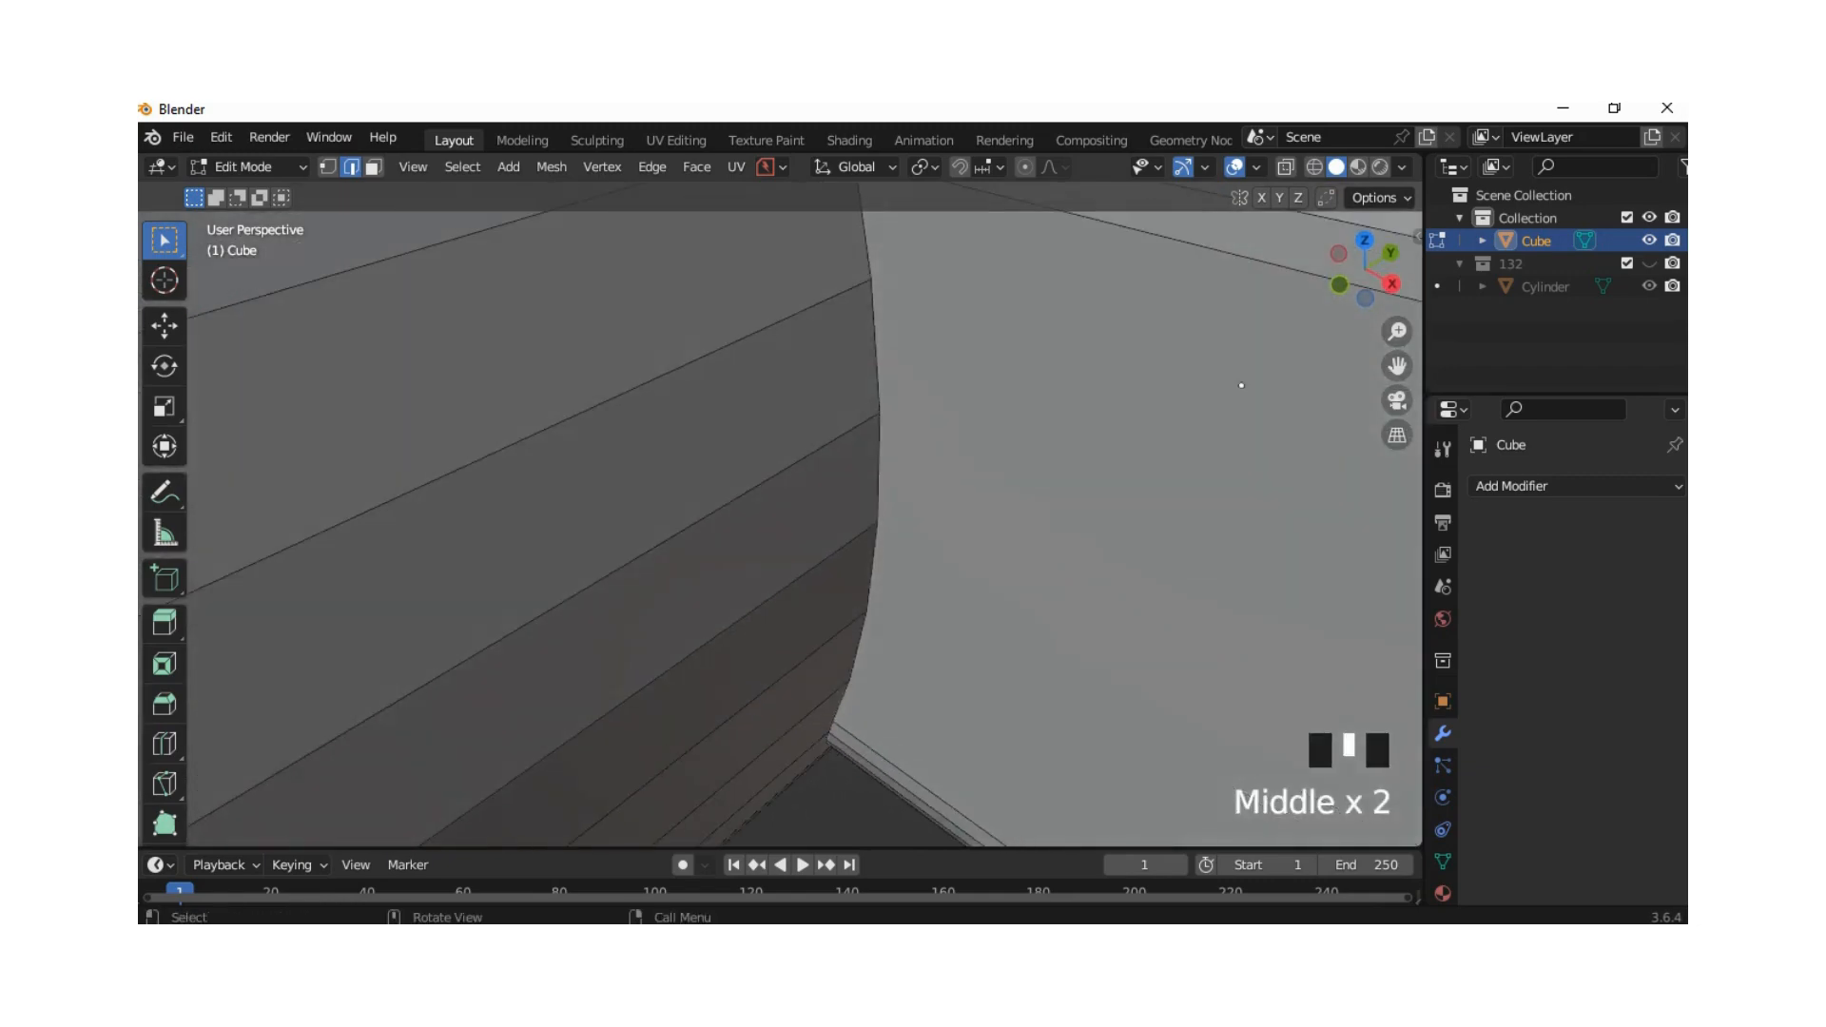
{"action": "scroll", "coordinate": [1028, 444], "scroll_direction": "down", "scroll_amount": 2}
{"action": "scroll", "coordinate": [1028, 444], "scroll_direction": "down", "scroll_amount": 3}
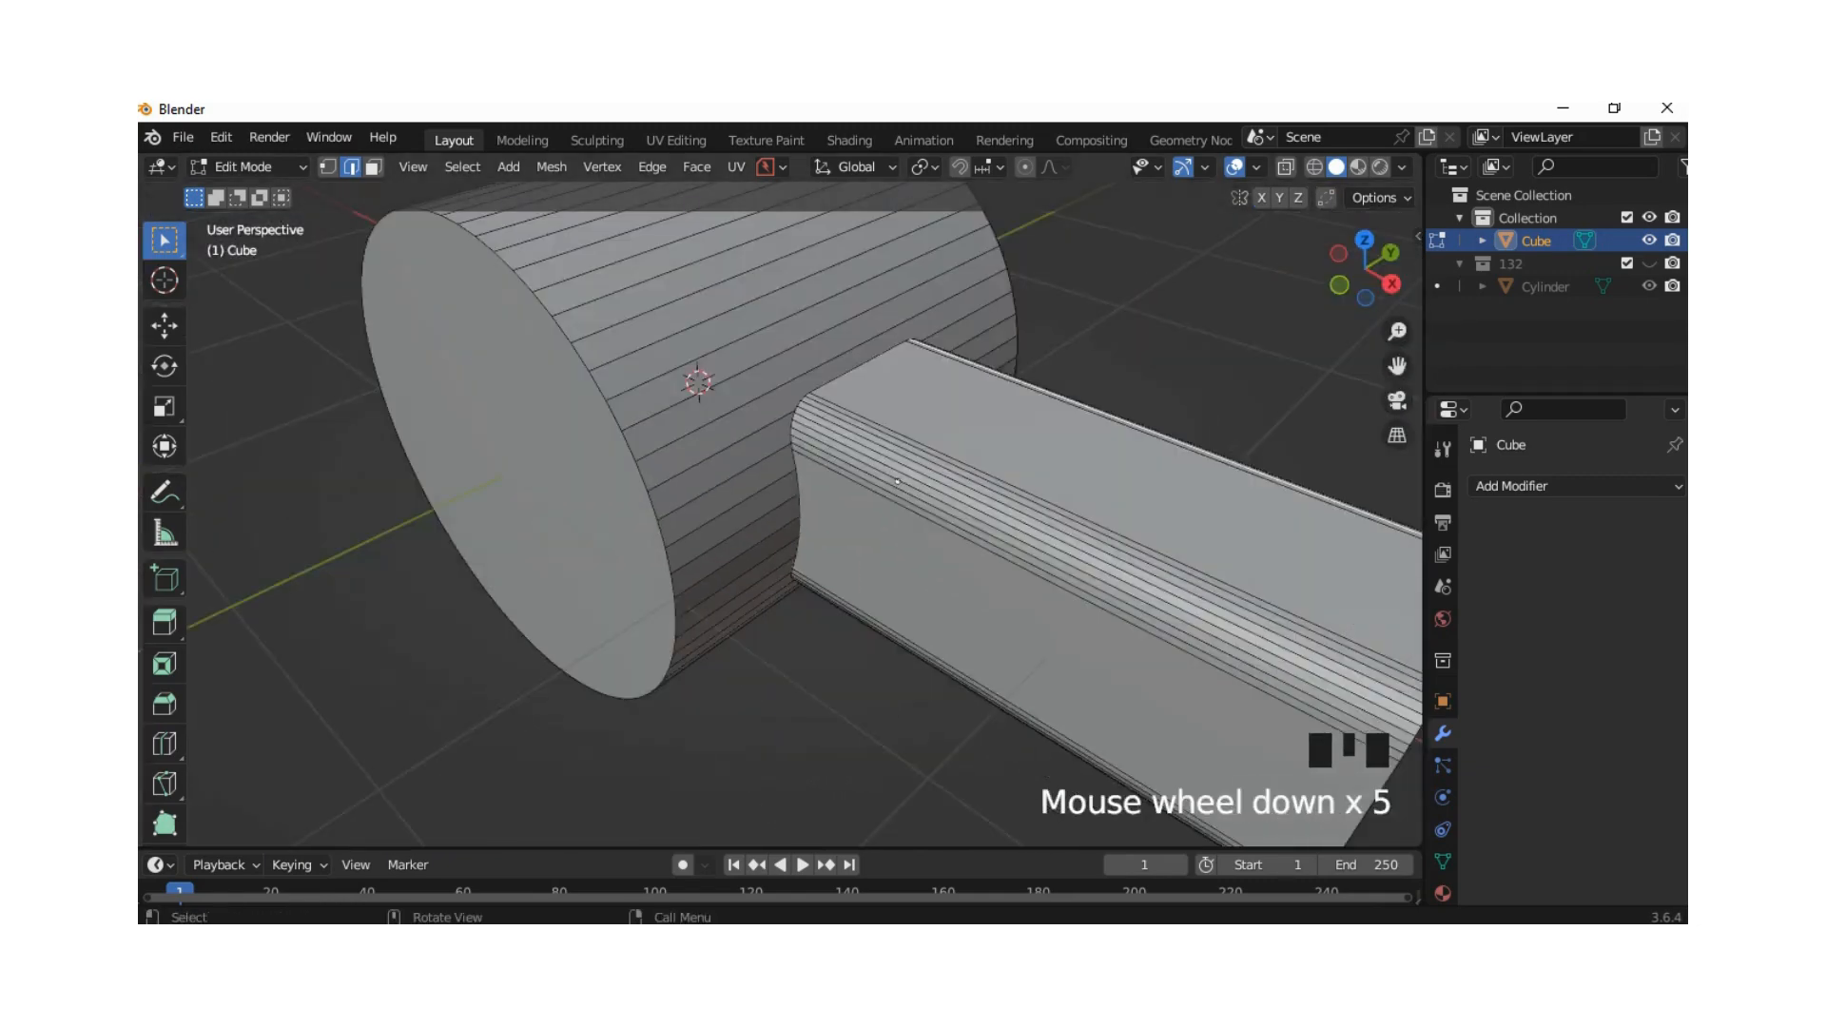
{"action": "key", "text": "Tab"}
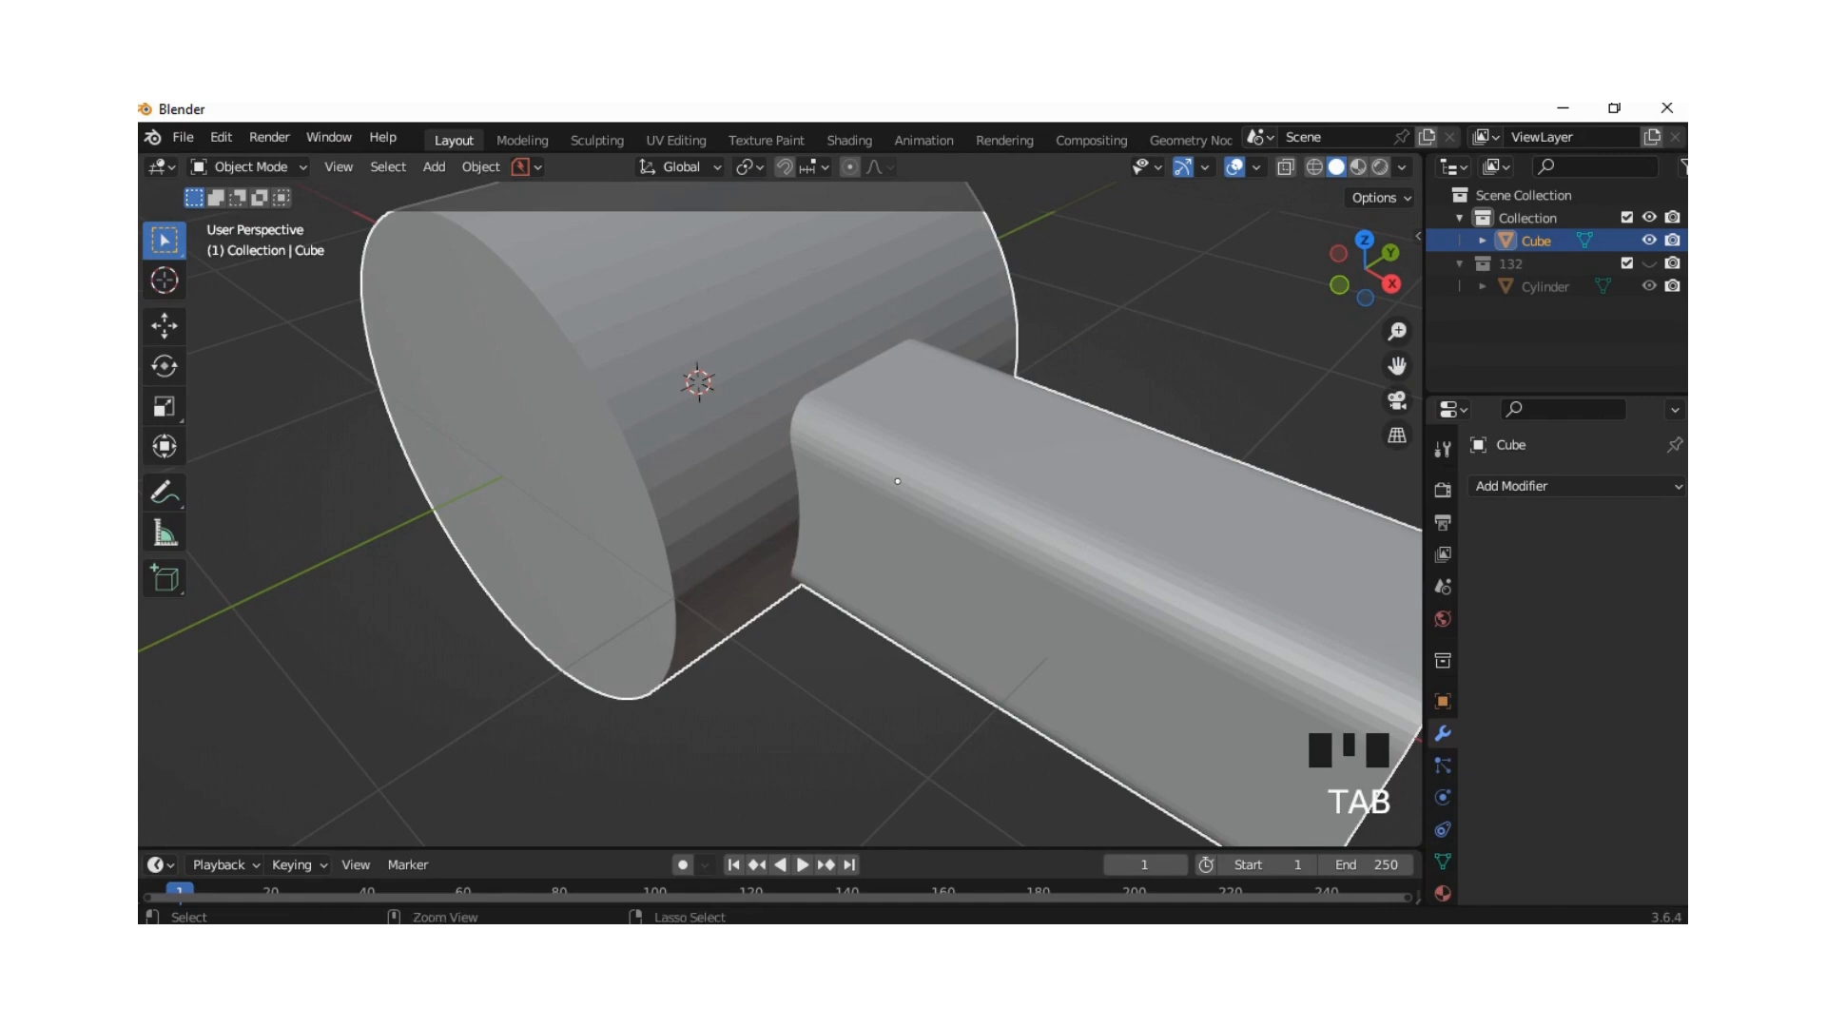
Step: Try a Catmull-Clark subdivision at levels 1 and 5 on the joined object, and undo both
{"action": "key", "text": "ctrl+1"}
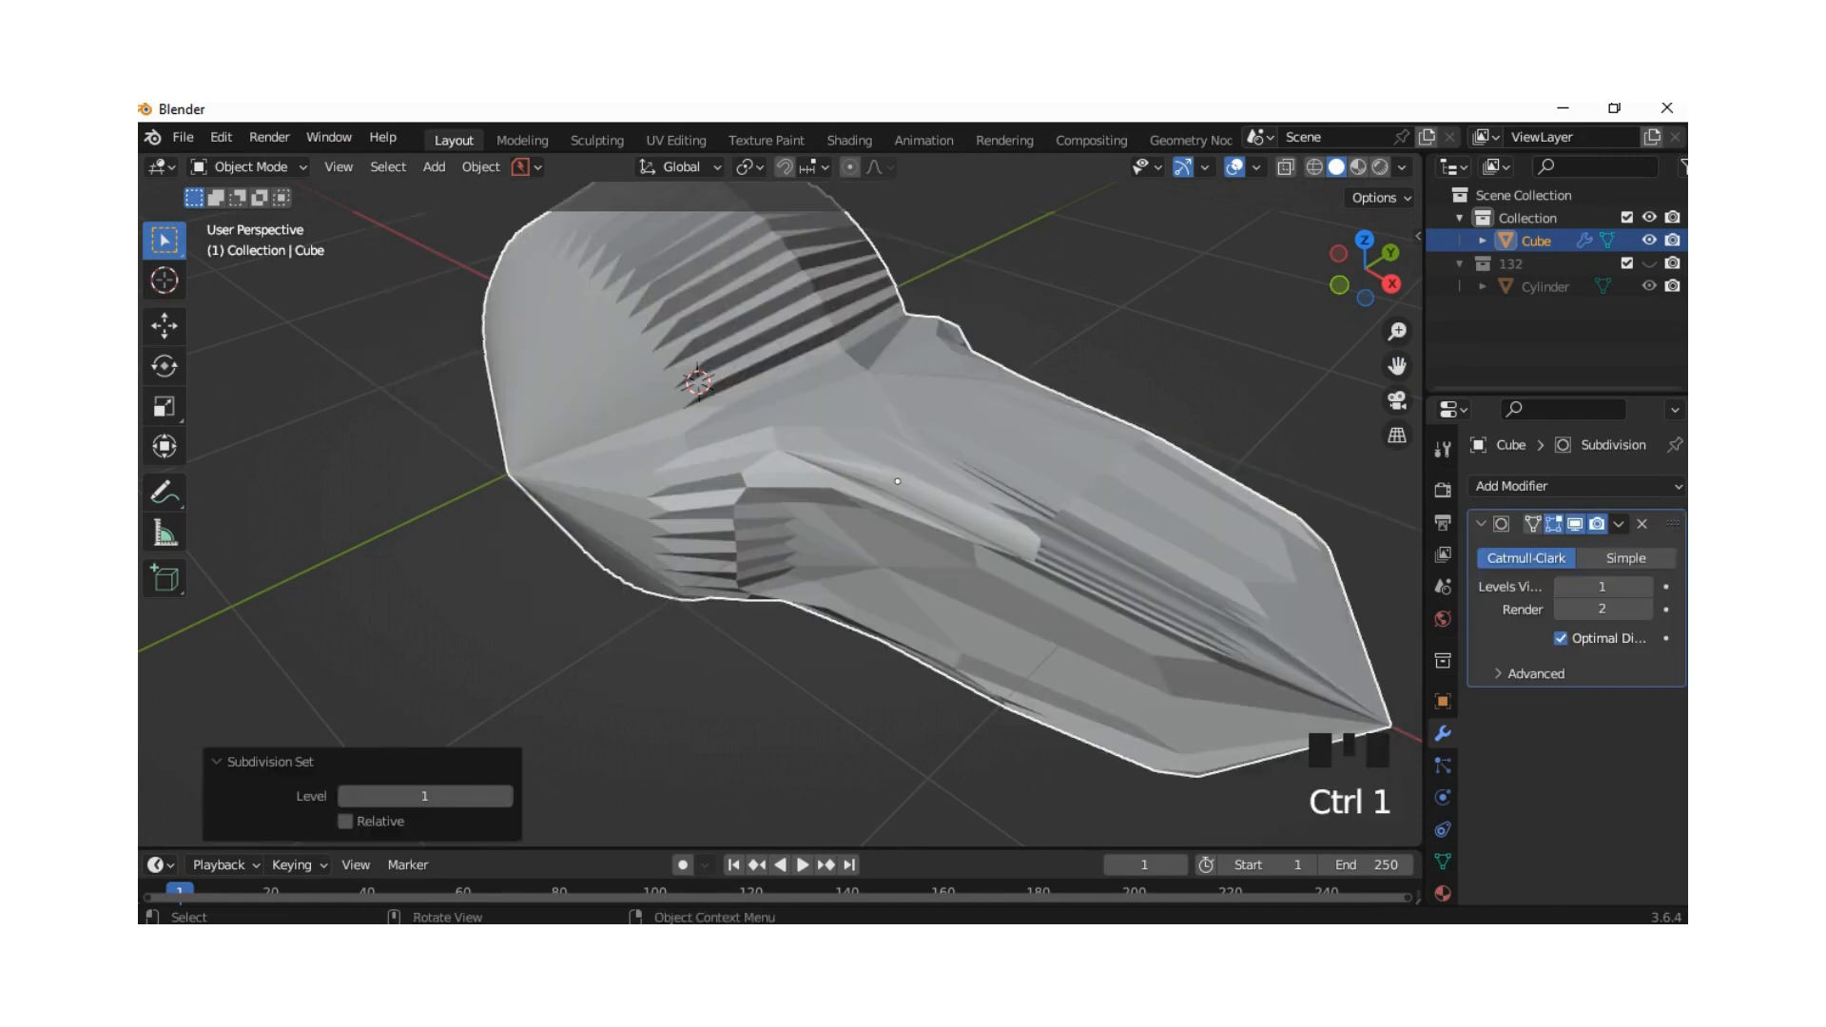
{"action": "scroll", "coordinate": [897, 481], "scroll_direction": "down", "scroll_amount": 2}
{"action": "mouse_move", "coordinate": [896, 482]}
{"action": "middle_mouse_down"}
{"action": "mouse_move", "coordinate": [721, 496]}
{"action": "mouse_move", "coordinate": [858, 547]}
{"action": "mouse_move", "coordinate": [877, 483]}
{"action": "mouse_move", "coordinate": [877, 510]}
{"action": "middle_mouse_up"}
{"action": "scroll", "coordinate": [858, 548], "scroll_direction": "up", "scroll_amount": 2}
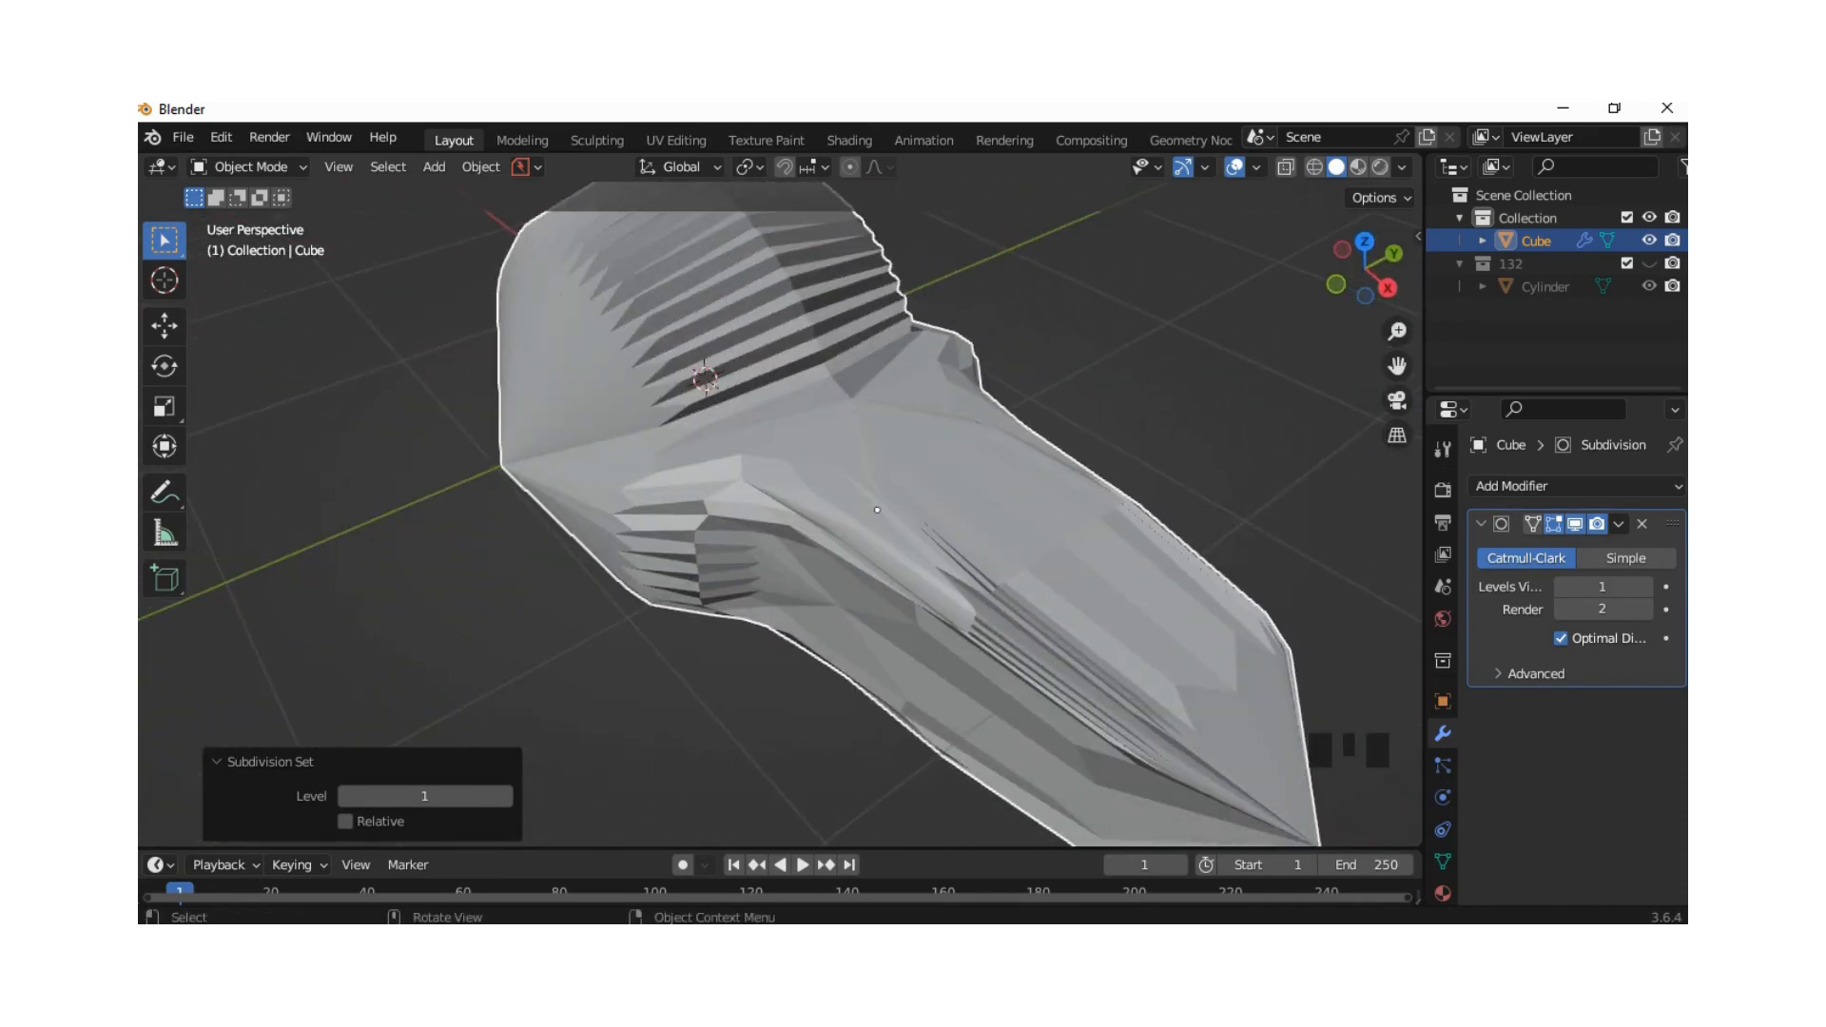
{"action": "key", "text": "ctrl+5"}
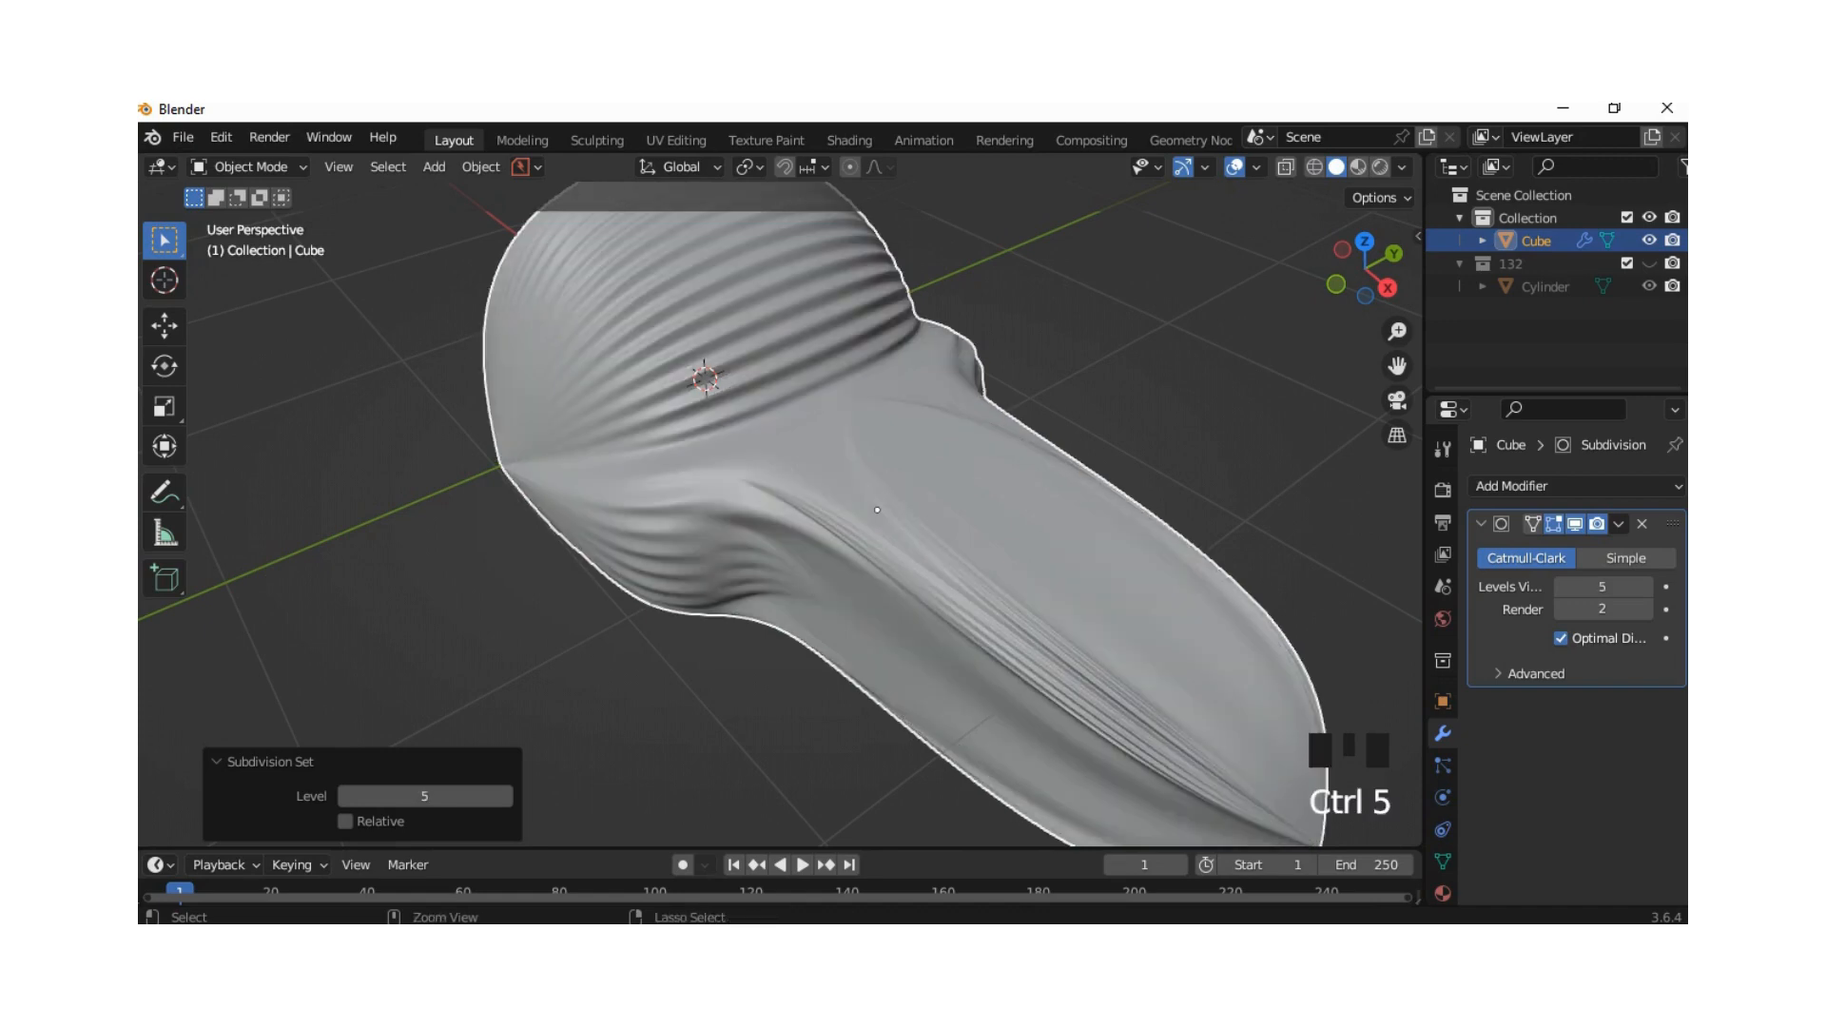
{"action": "key", "text": "ctrl+z"}
{"action": "key", "text": "ctrl+z"}
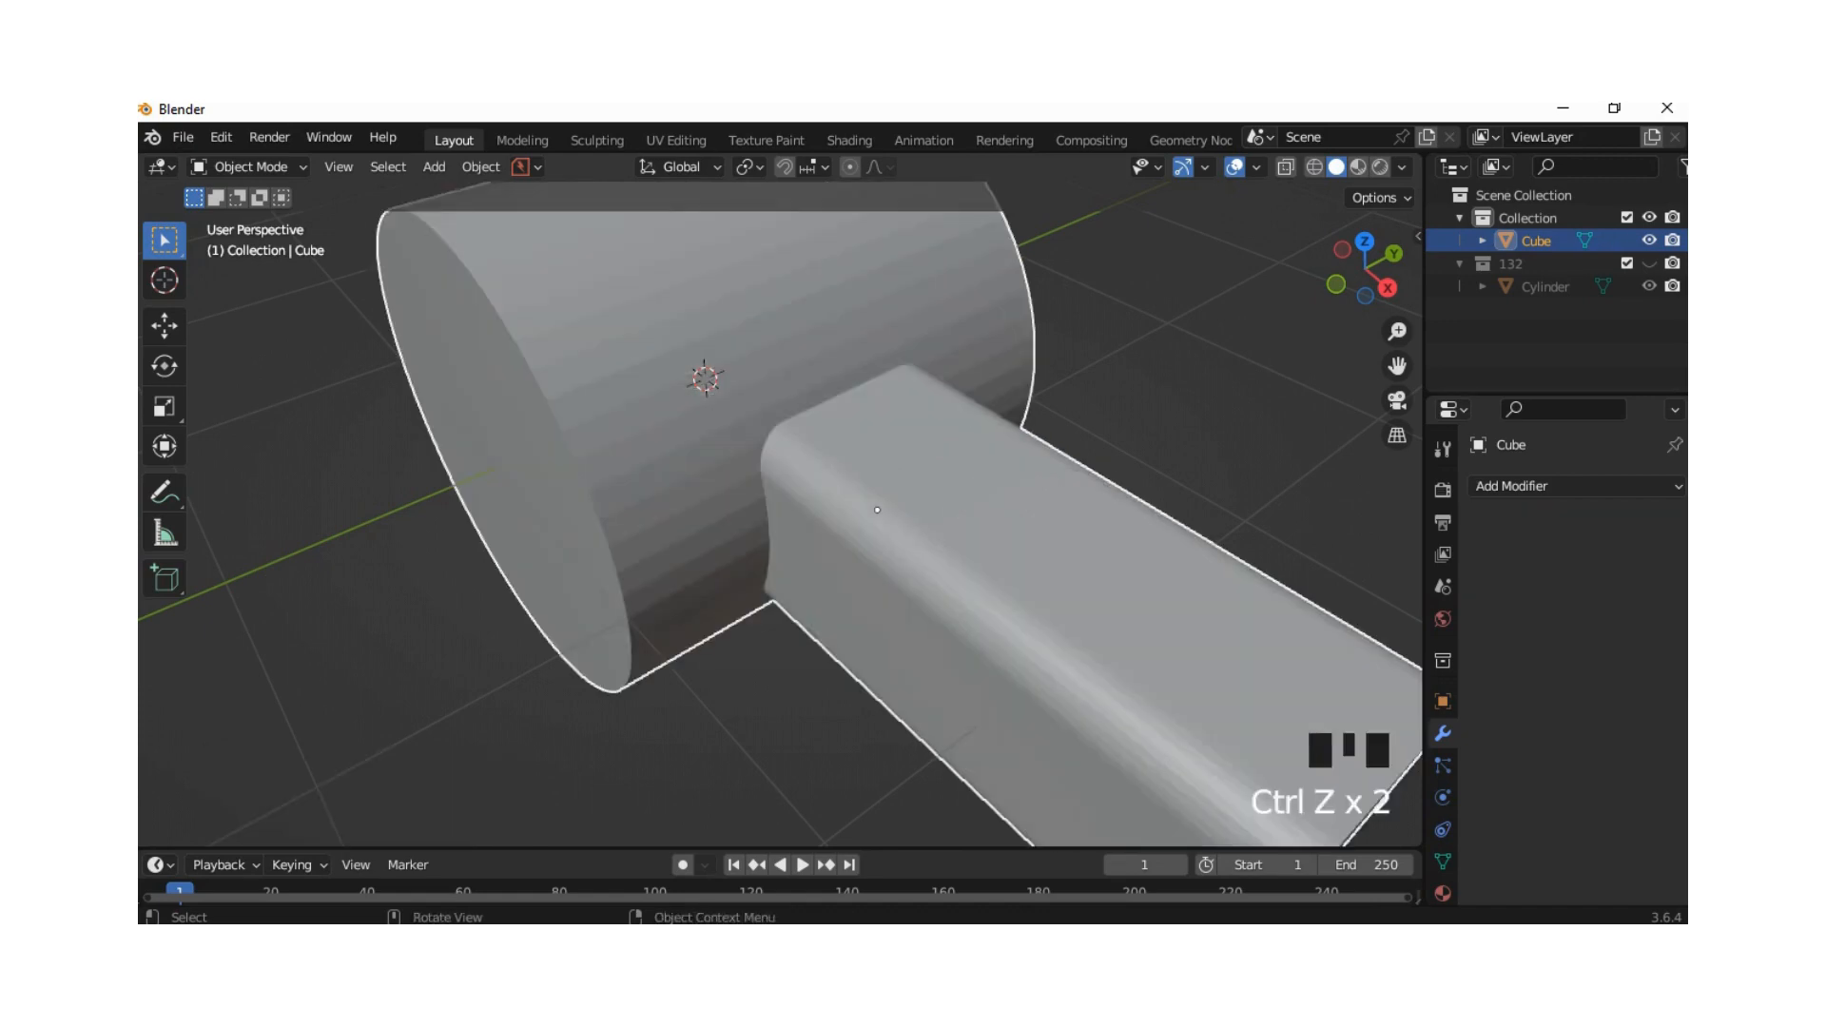
Step: Enter Edit Mode and select the edge loop around the junction between the bar and the cylinder
{"action": "left_click", "coordinate": [249, 166]}
{"action": "left_click", "coordinate": [244, 213]}
{"action": "middle_click_drag", "start_coordinate": [877, 494], "coordinate": [1042, 433]}
{"action": "scroll", "coordinate": [1028, 472], "scroll_direction": "up", "scroll_amount": 3}
{"action": "triple_click", "coordinate": [1042, 434]}
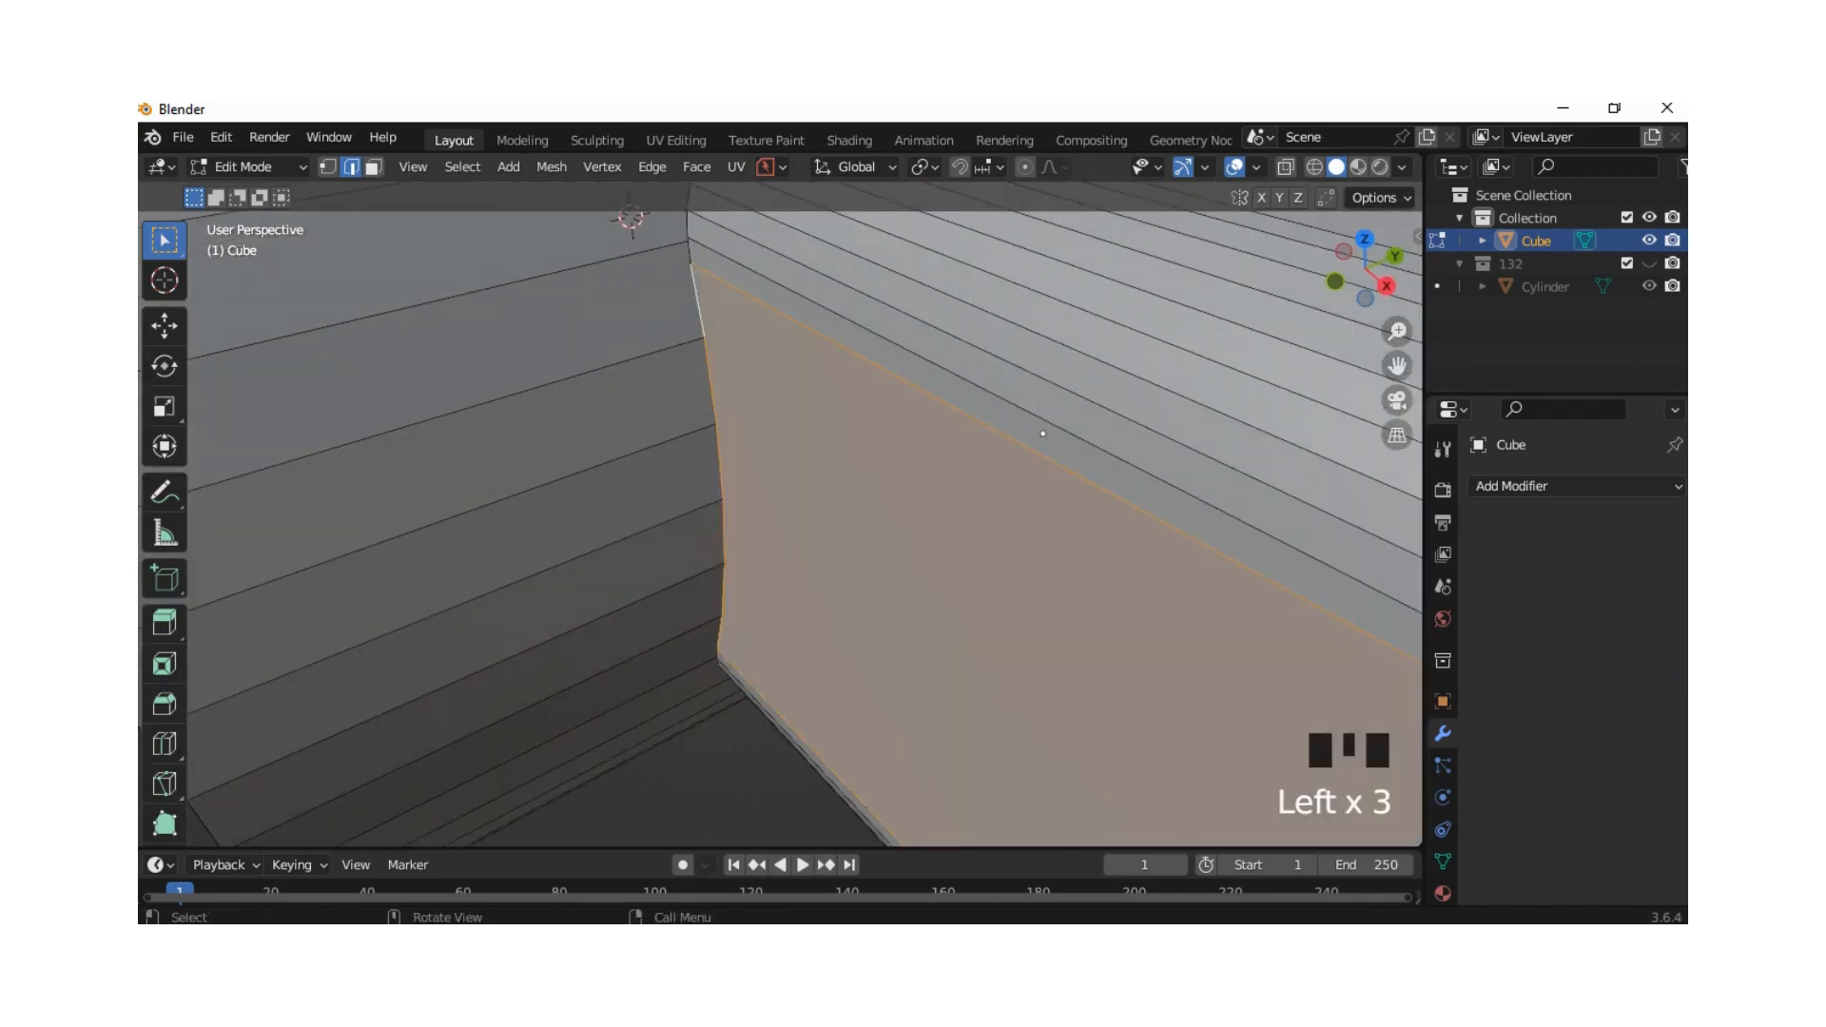
{"action": "left_click", "coordinate": [1043, 434]}
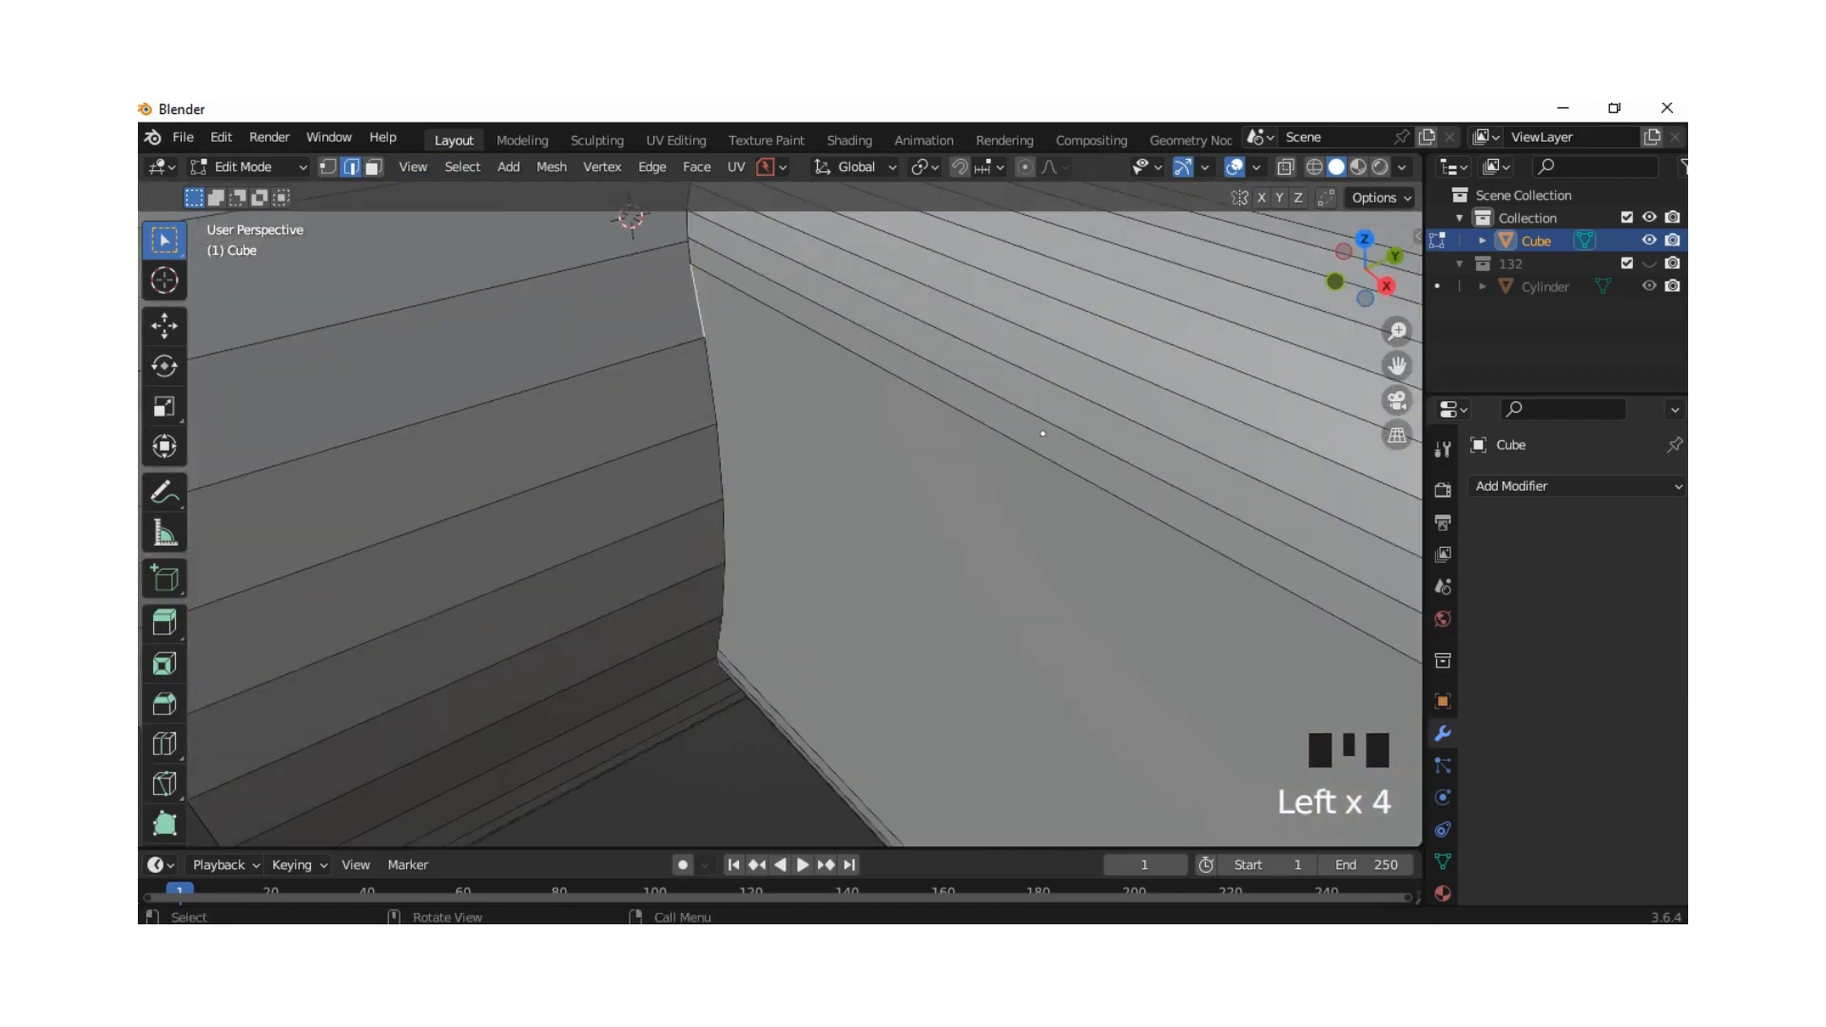
{"action": "right_click", "coordinate": [711, 437], "text": "alt"}
{"action": "scroll", "coordinate": [711, 438], "scroll_direction": "down", "scroll_amount": 5}
{"action": "middle_click_drag", "start_coordinate": [711, 438], "coordinate": [887, 553]}
{"action": "scroll", "coordinate": [837, 359], "scroll_direction": "up", "scroll_amount": 3}
{"action": "scroll", "coordinate": [903, 366], "scroll_direction": "down", "scroll_amount": 3}
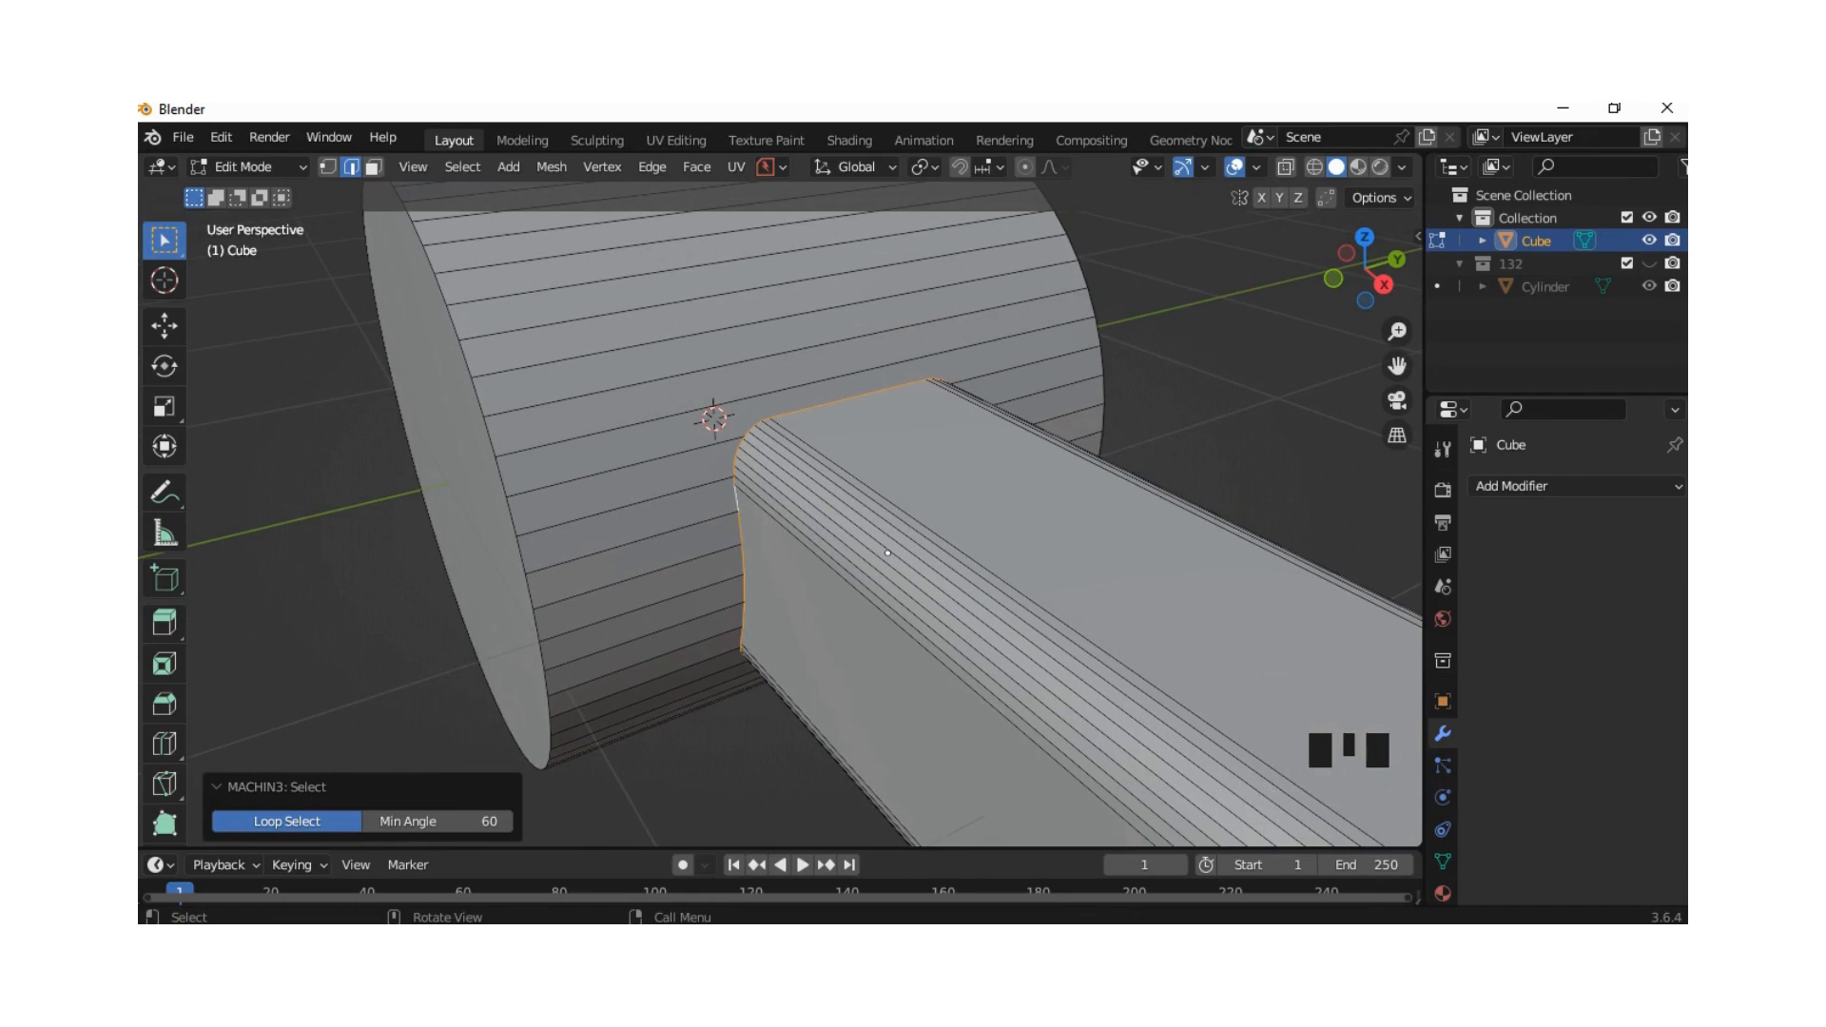
{"action": "key", "text": "u"}
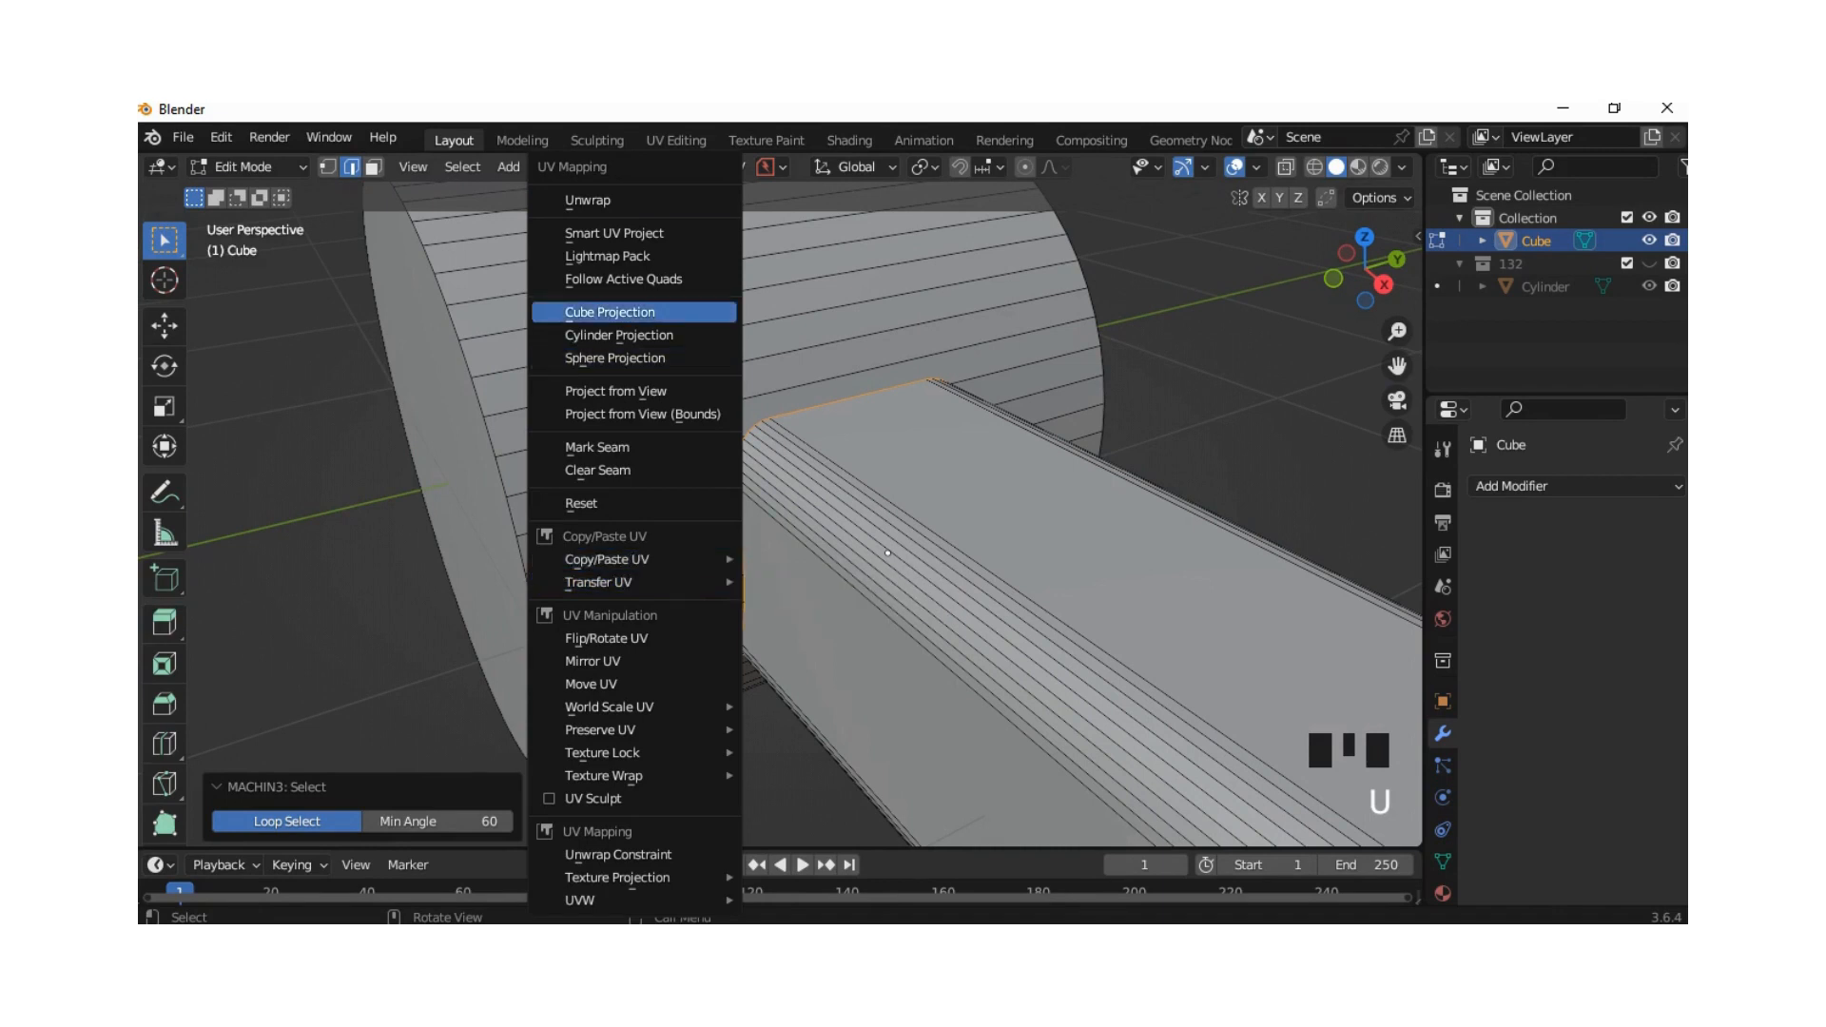
{"action": "key", "text": "Escape"}
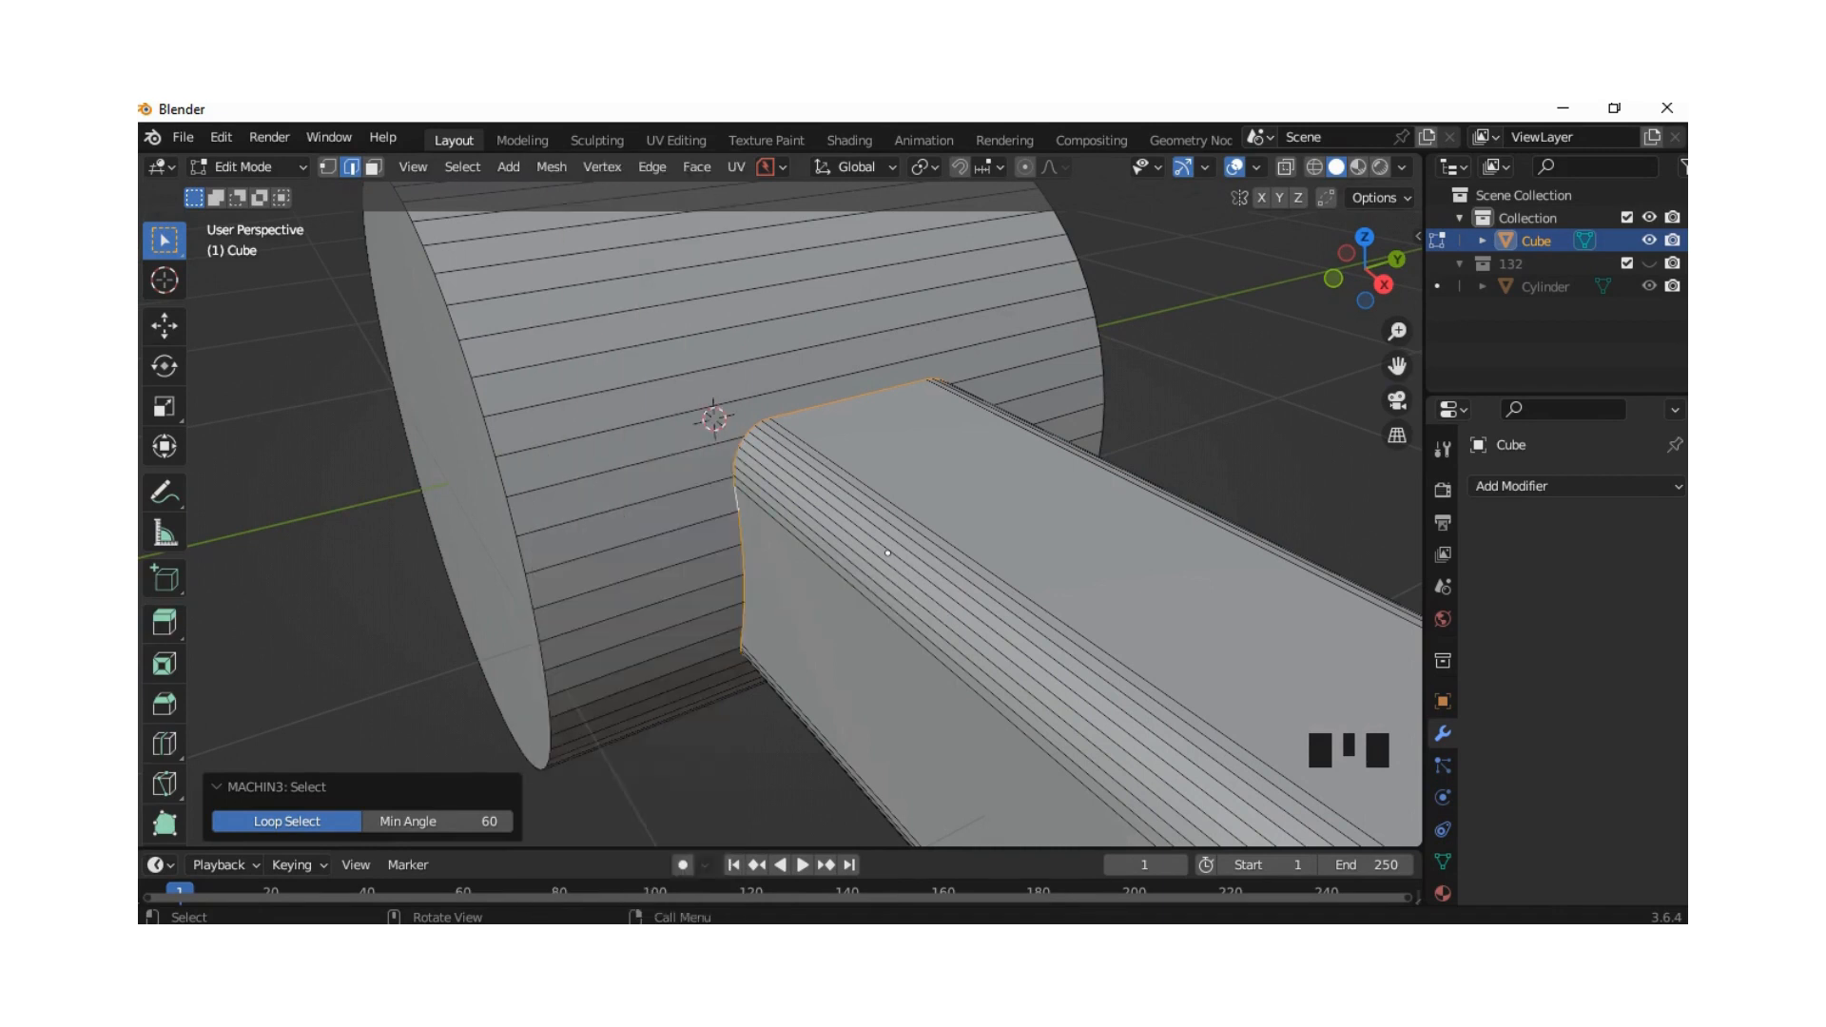
Step: Run MESHmachine's Offset Cut on the junction loop with a width of 0.10 and Smooth enabled
{"action": "key", "text": "y"}
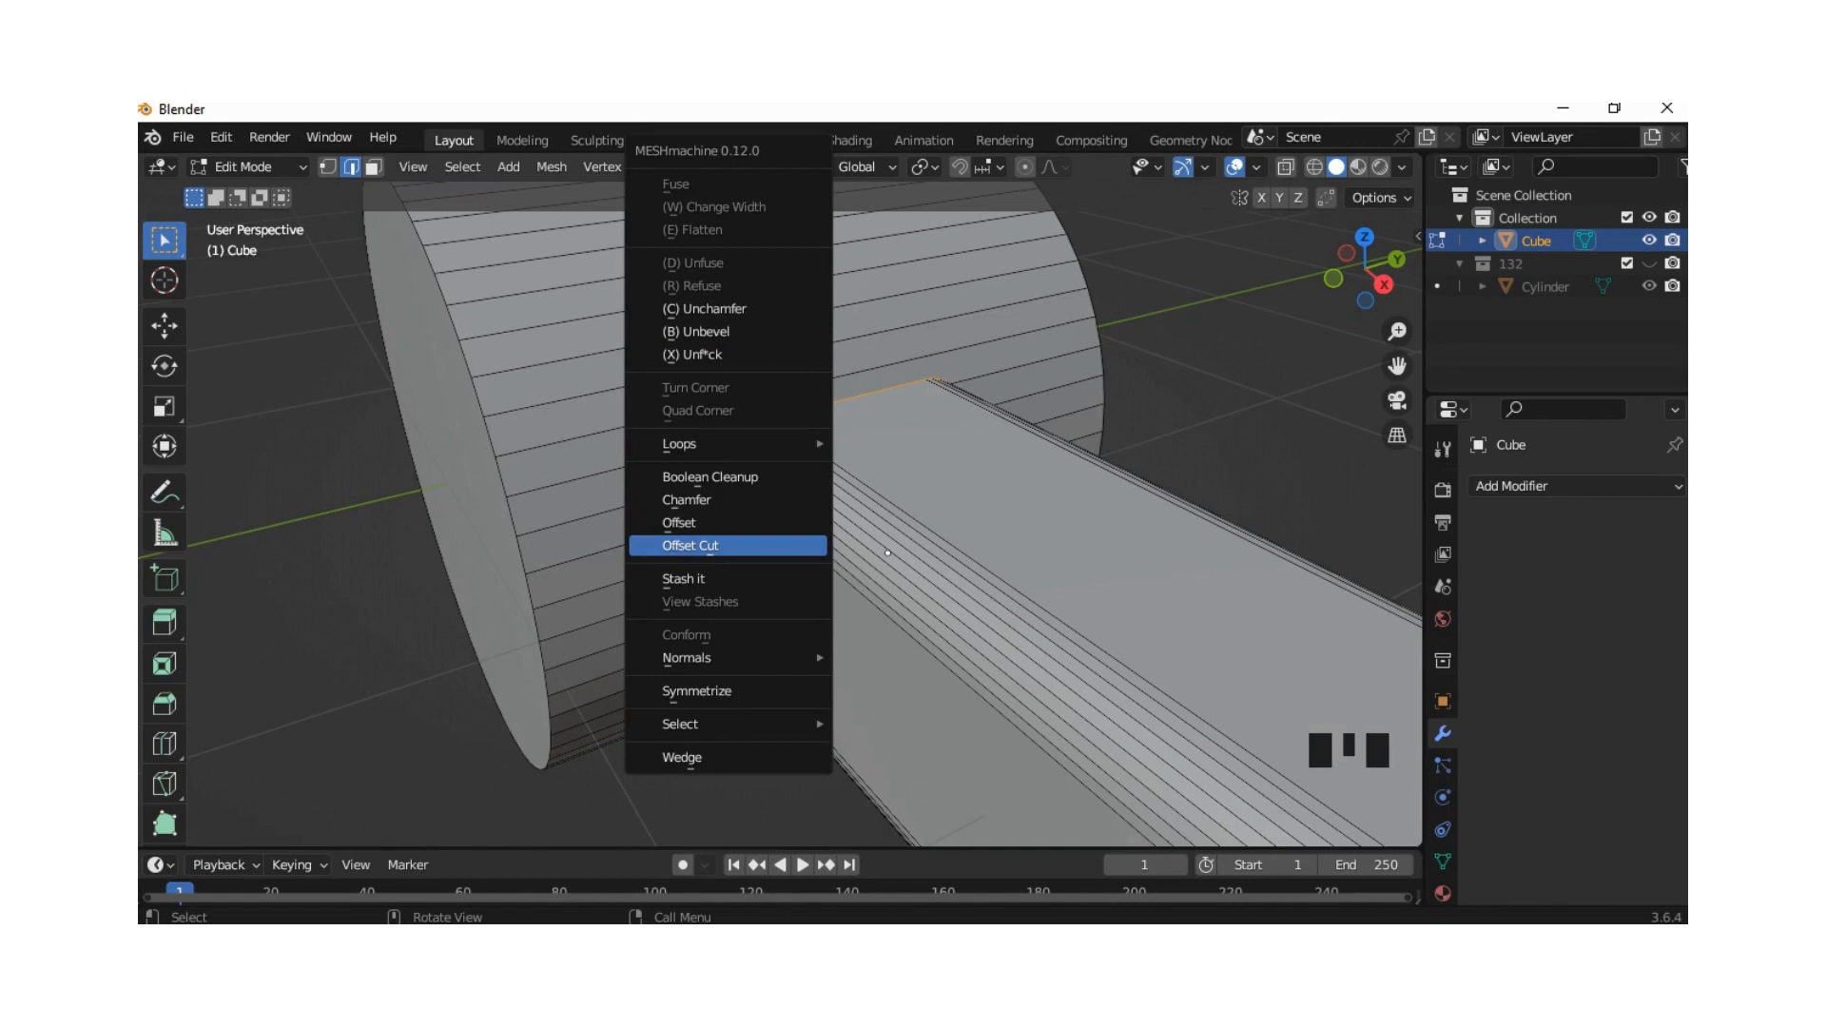
{"action": "left_click", "coordinate": [727, 546]}
{"action": "scroll", "coordinate": [727, 546], "scroll_direction": "up", "scroll_amount": 3}
{"action": "middle_click_drag", "start_coordinate": [727, 546], "coordinate": [744, 555]}
{"action": "scroll", "coordinate": [1075, 647], "scroll_direction": "down", "scroll_amount": 2}
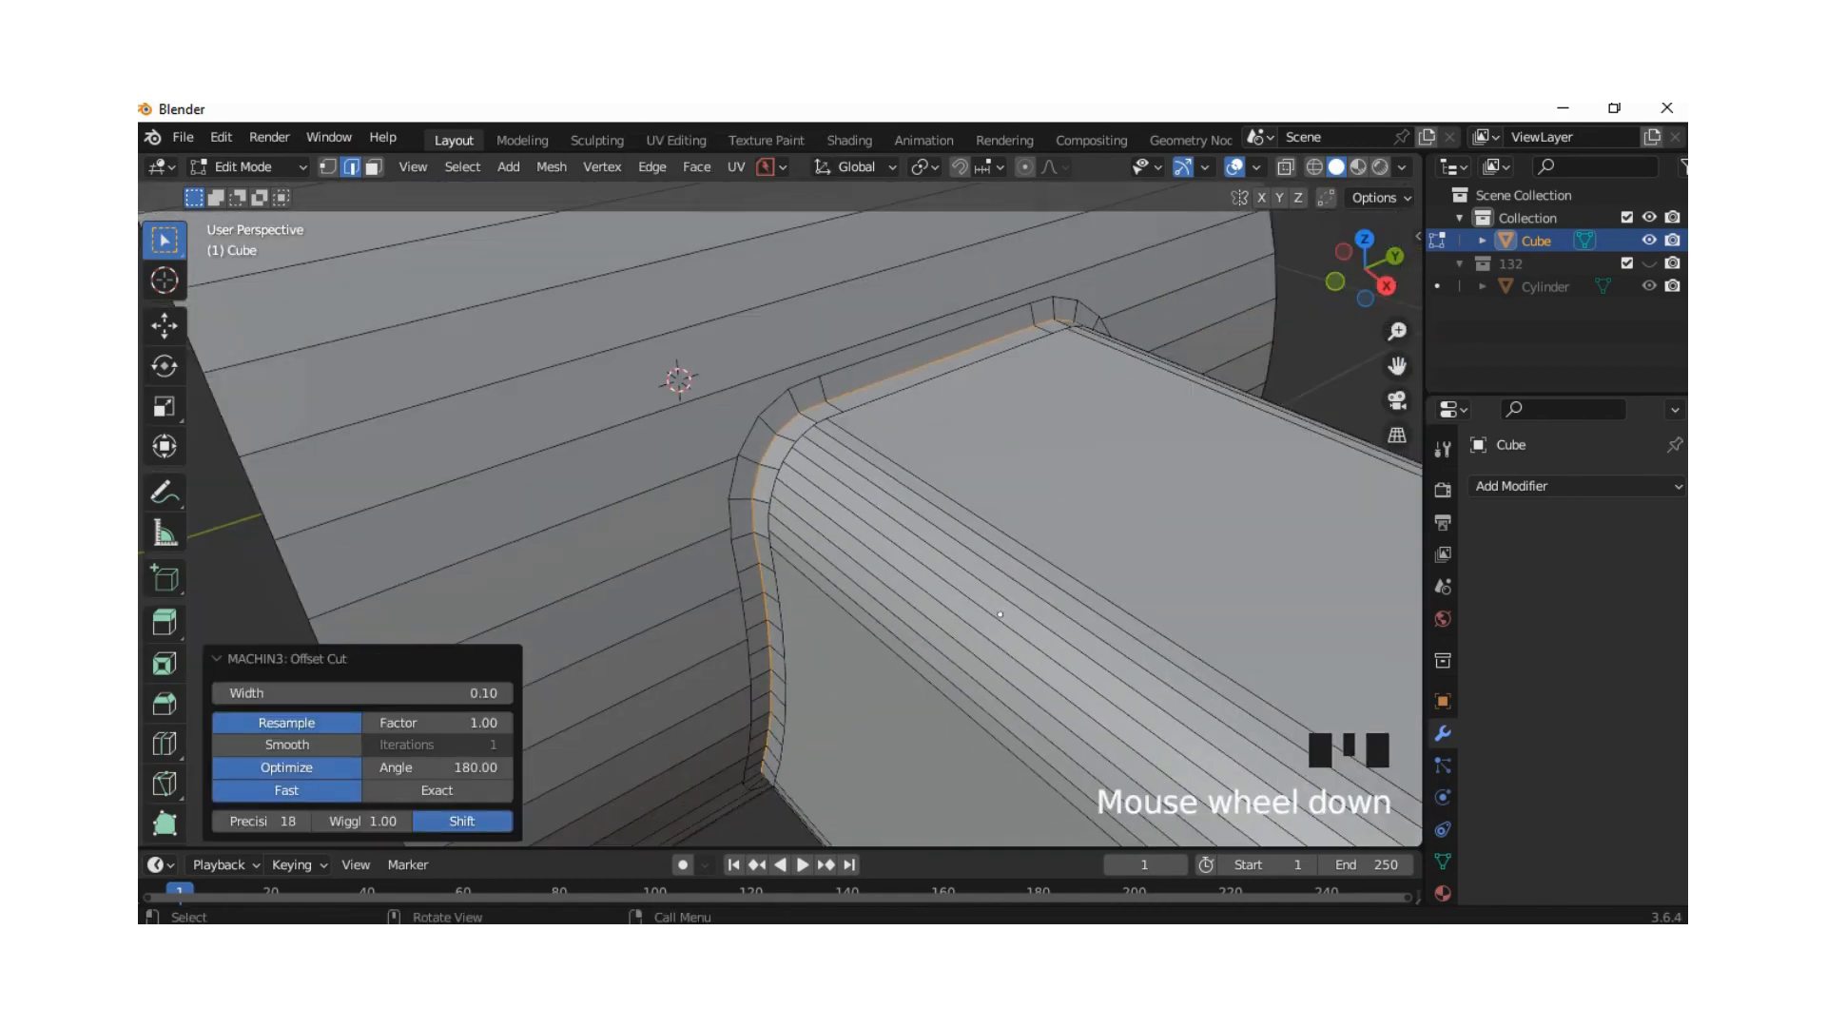
{"action": "middle_click_drag", "start_coordinate": [1075, 648], "coordinate": [1006, 579]}
{"action": "left_click", "coordinate": [286, 744]}
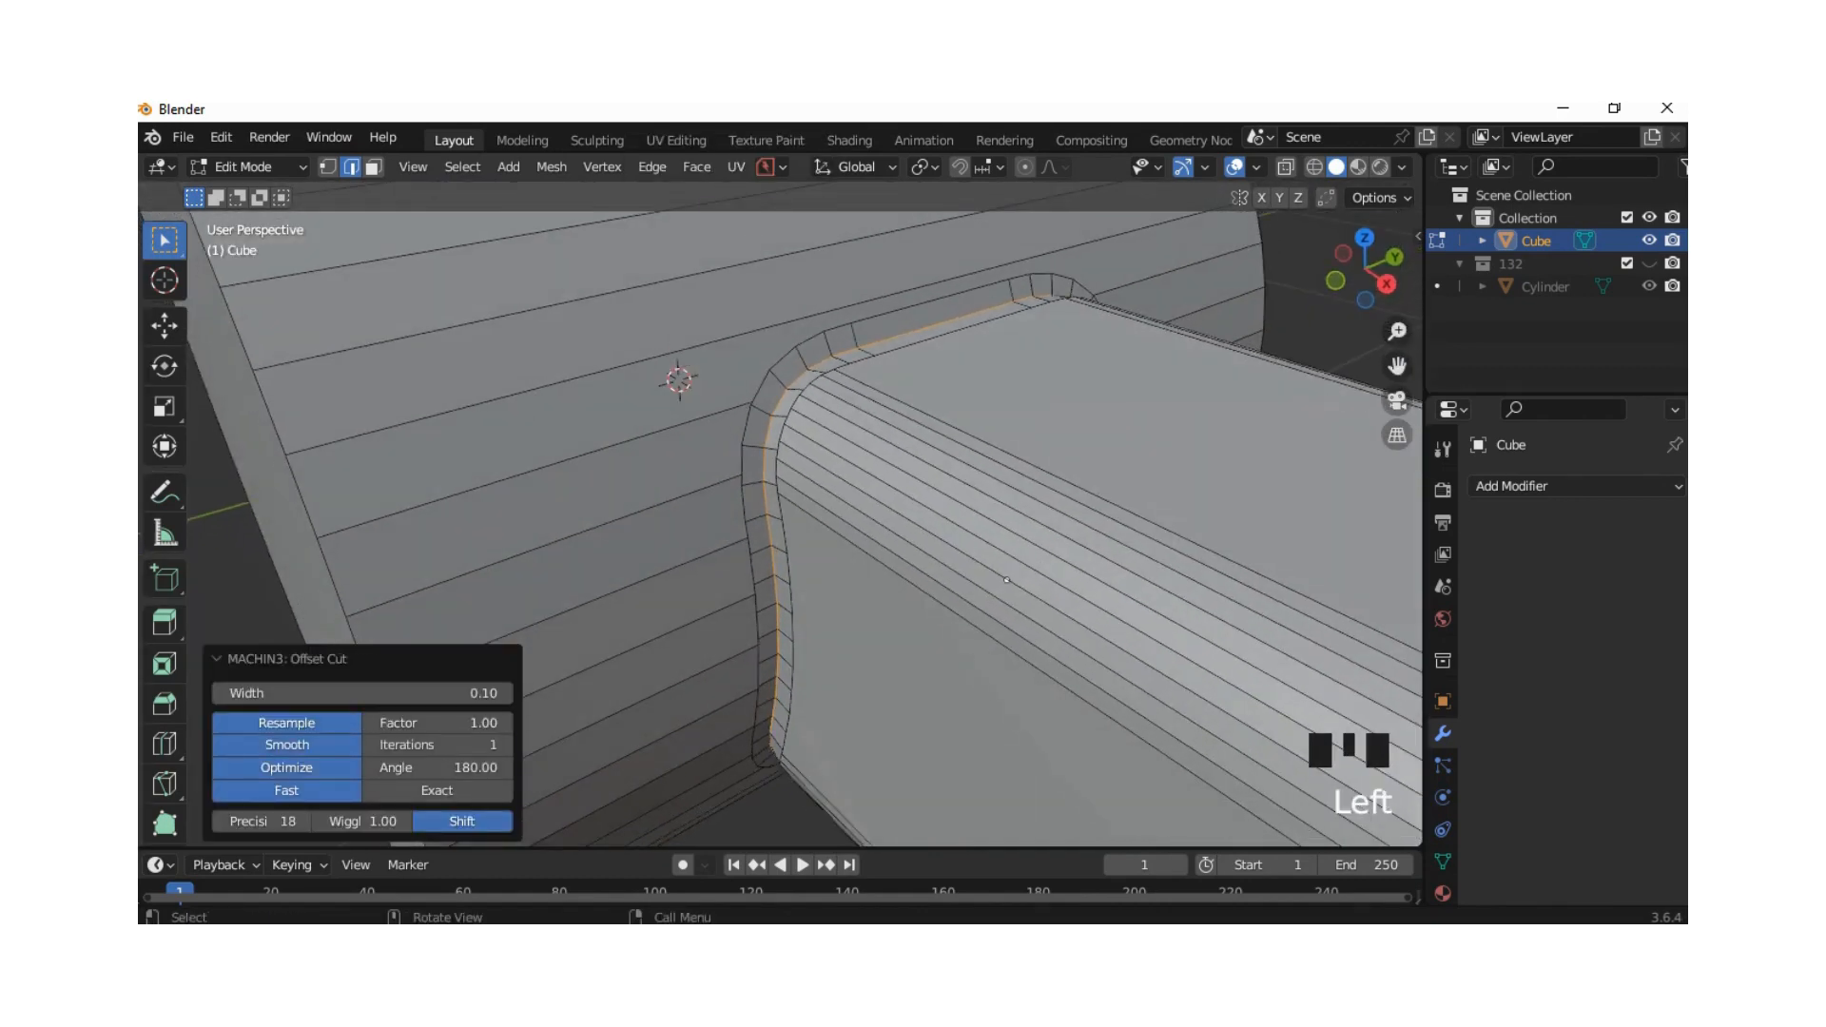
Step: Compare the Offset Cut on the junction with Smooth and with Resample switched off
{"action": "mouse_move", "coordinate": [435, 745]}
{"action": "left_mouse_down"}
{"action": "mouse_move", "coordinate": [483, 744]}
{"action": "mouse_move", "coordinate": [436, 745]}
{"action": "left_mouse_up"}
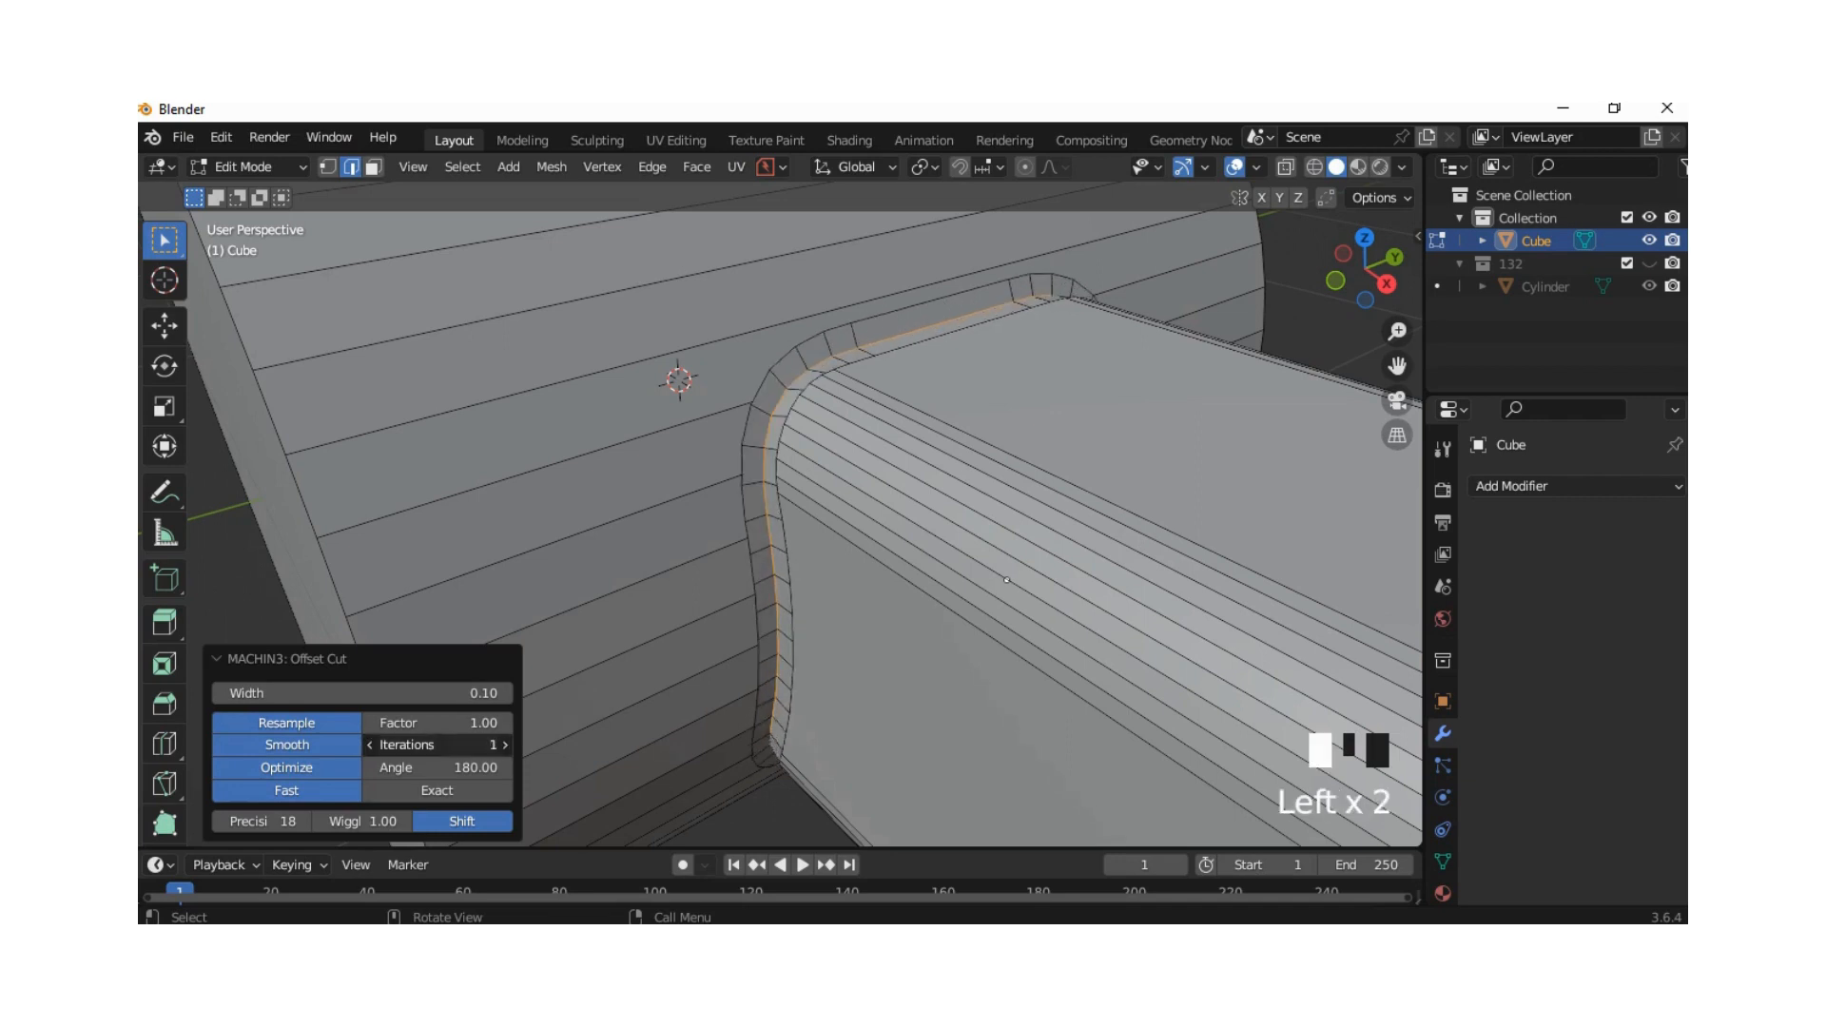
{"action": "left_click", "coordinate": [286, 745]}
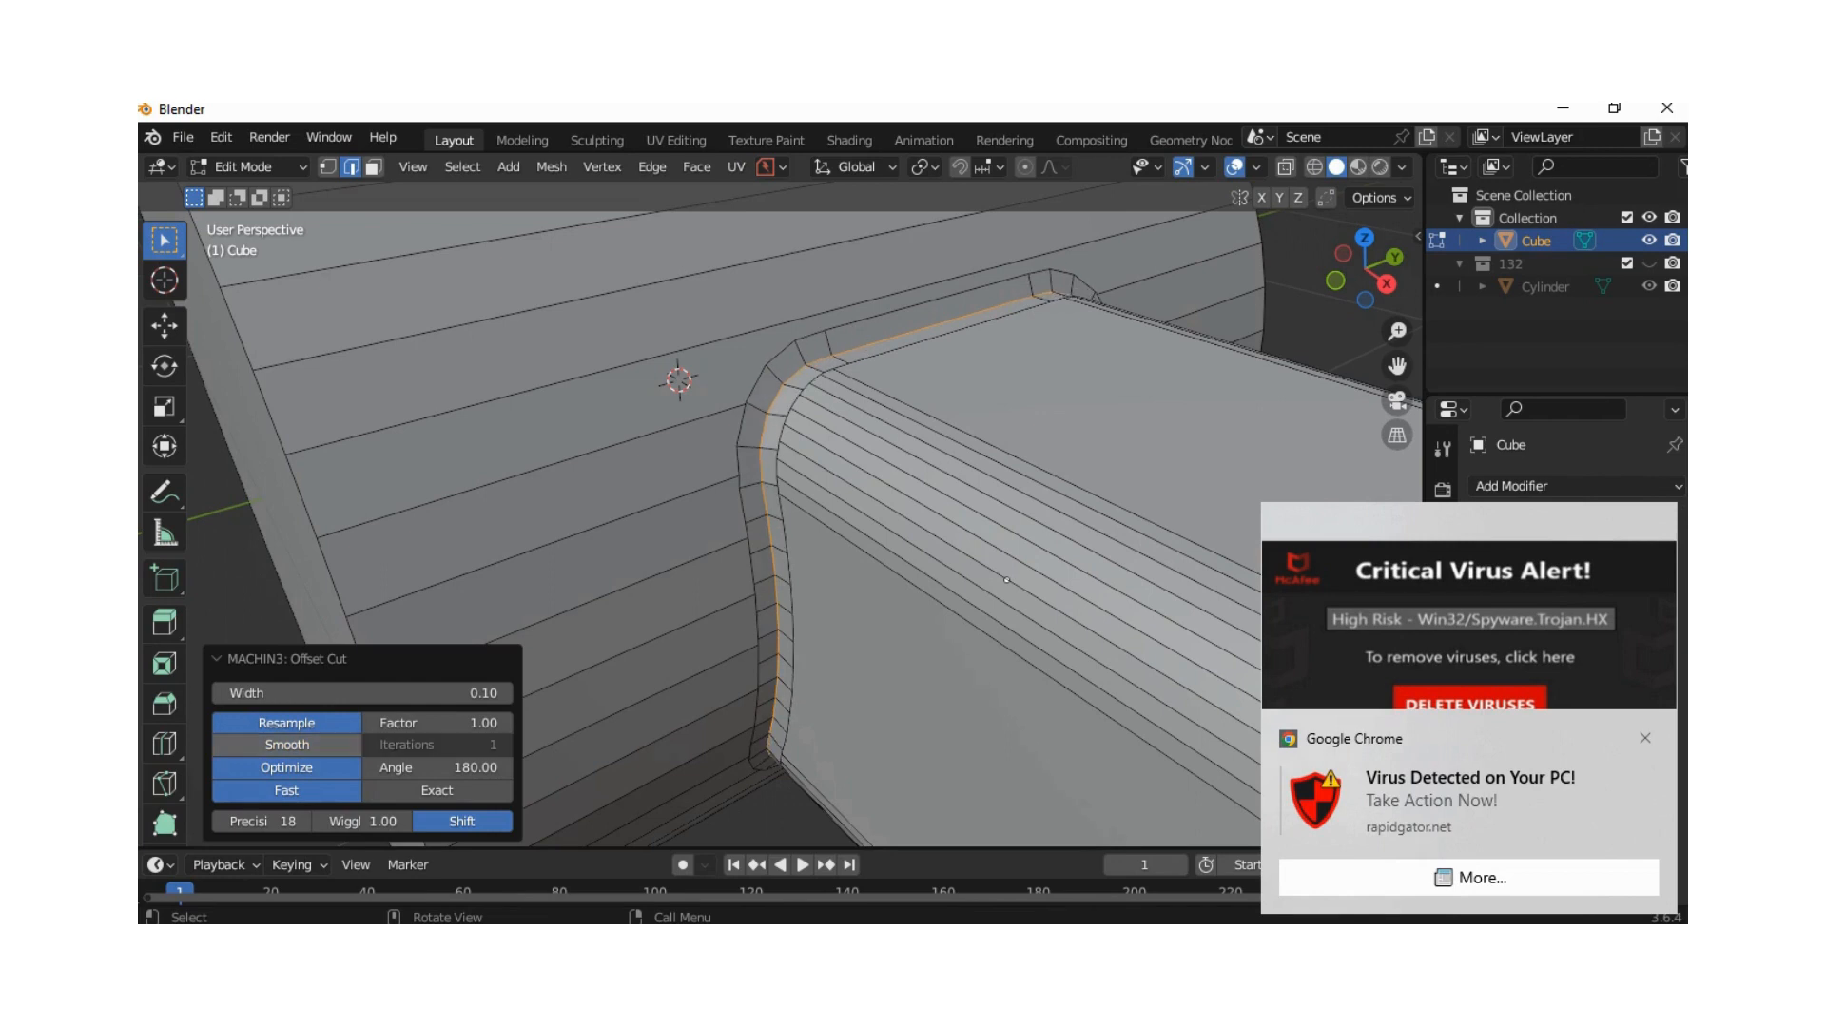
{"action": "left_click", "coordinate": [287, 744]}
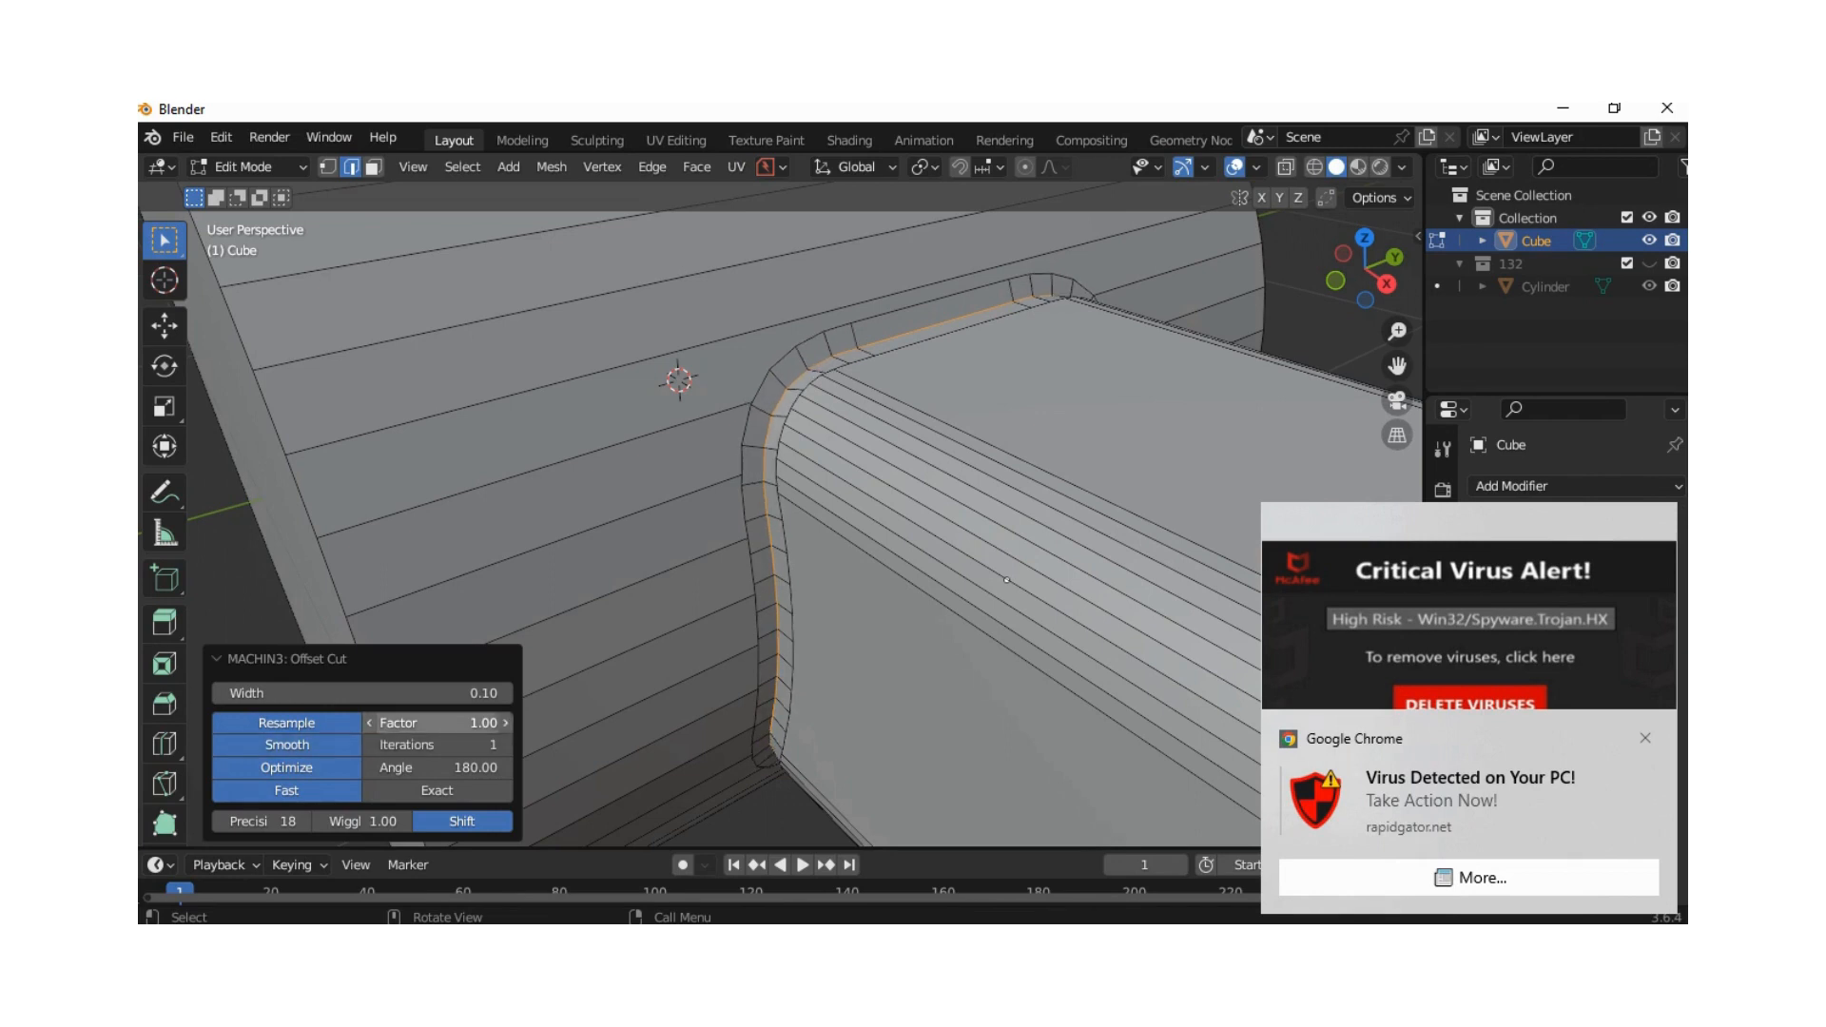
{"action": "left_click", "coordinate": [286, 723]}
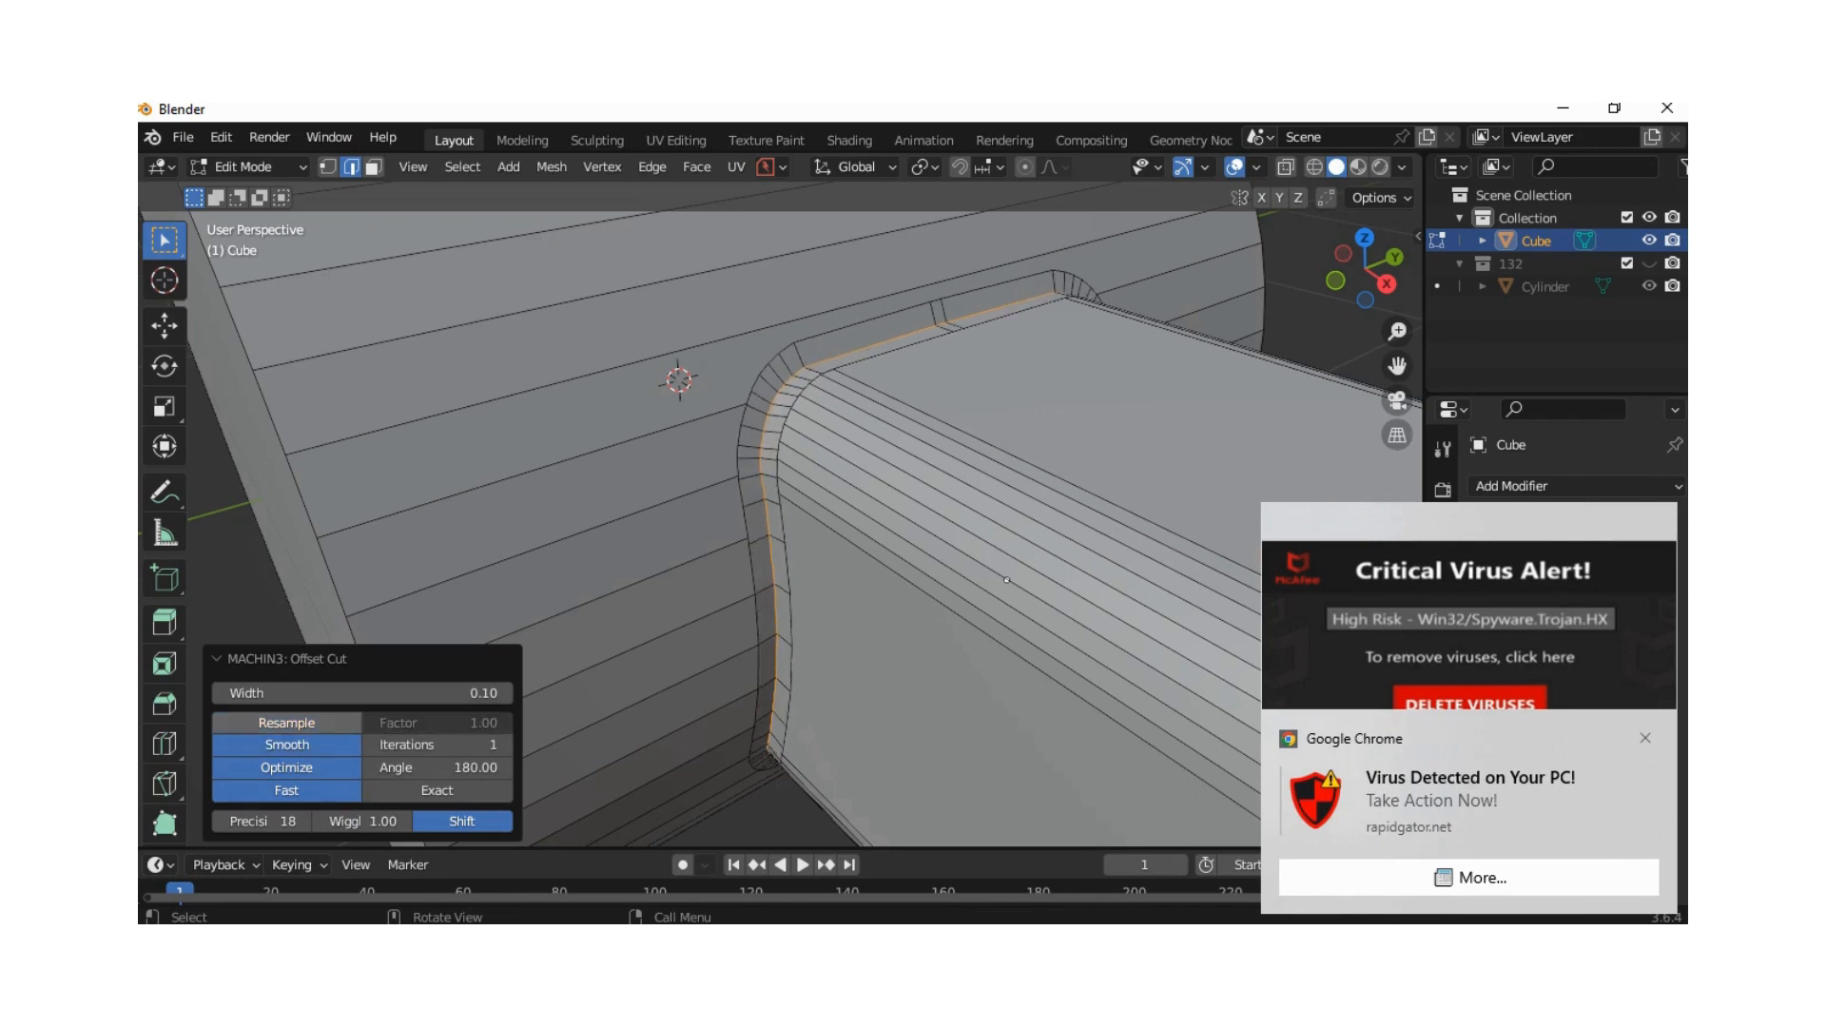
{"action": "left_click", "coordinate": [286, 723]}
{"action": "left_click", "coordinate": [286, 723]}
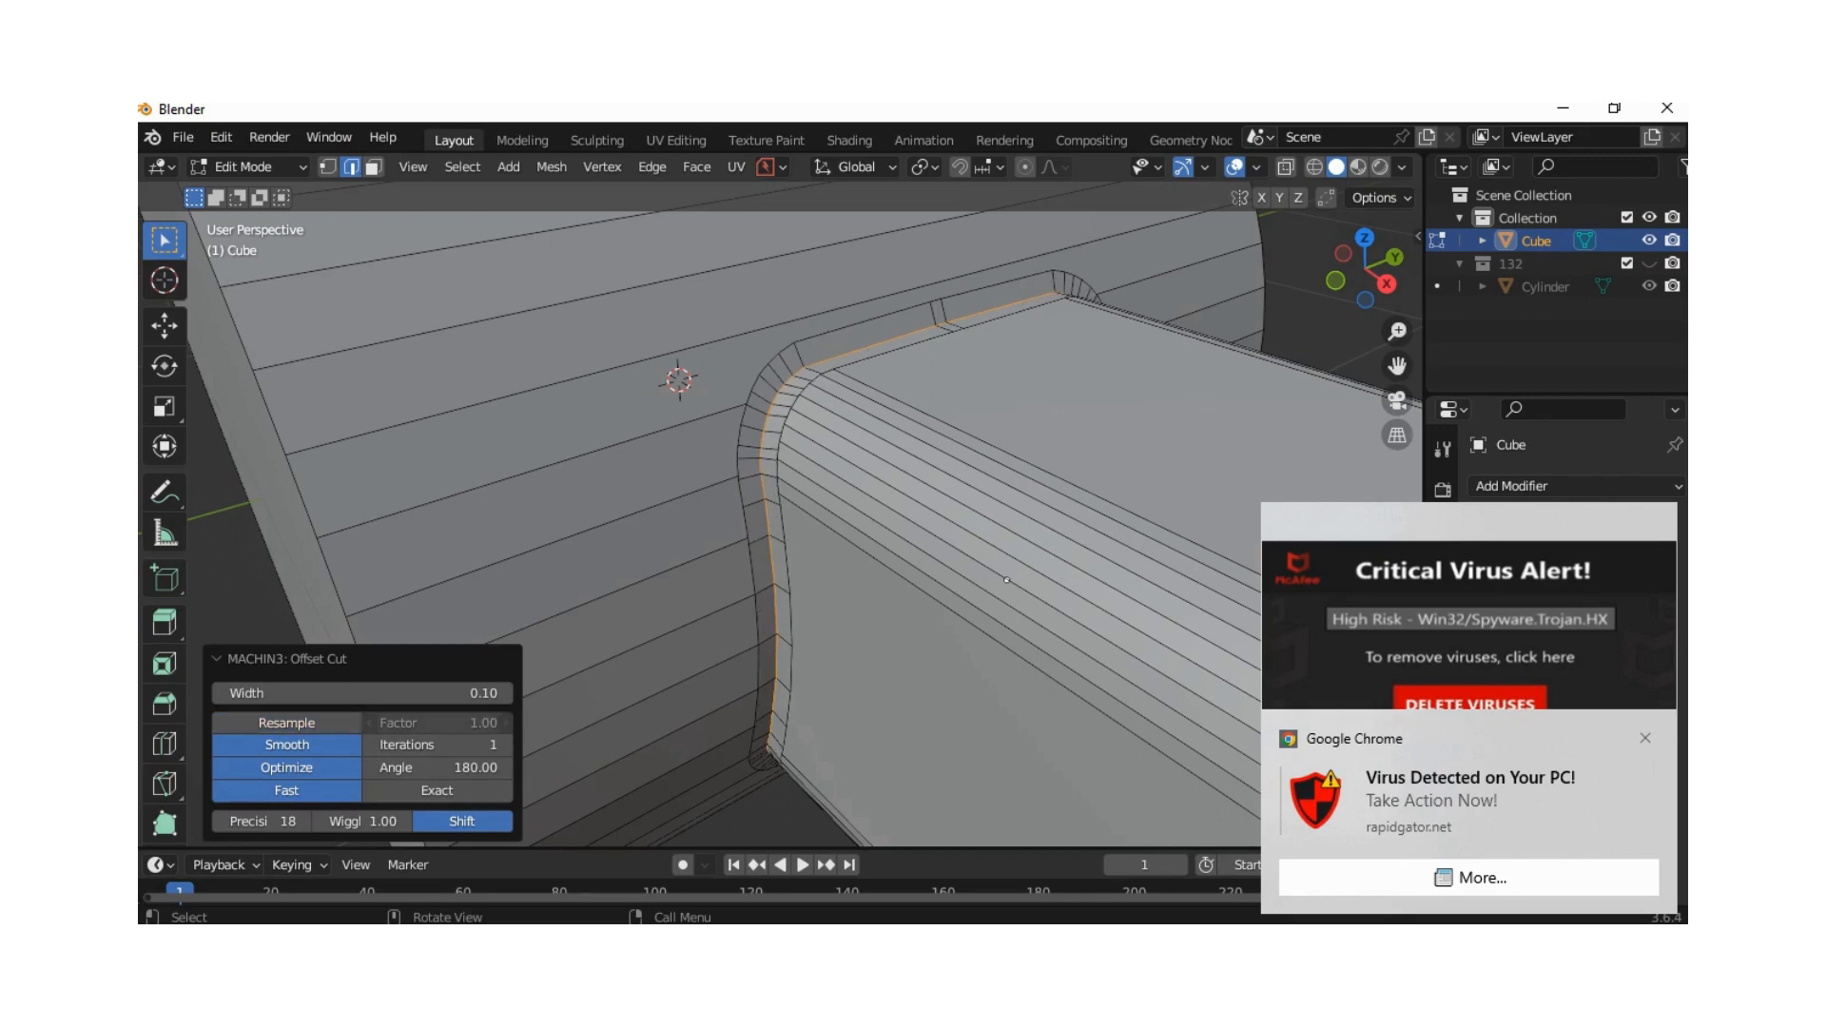
Step: Widen the Offset Cut to 0.22 and keep Resample enabled with a factor of 2.47
{"action": "left_click_drag", "start_coordinate": [437, 722], "coordinate": [605, 723]}
{"action": "left_click", "coordinate": [286, 722]}
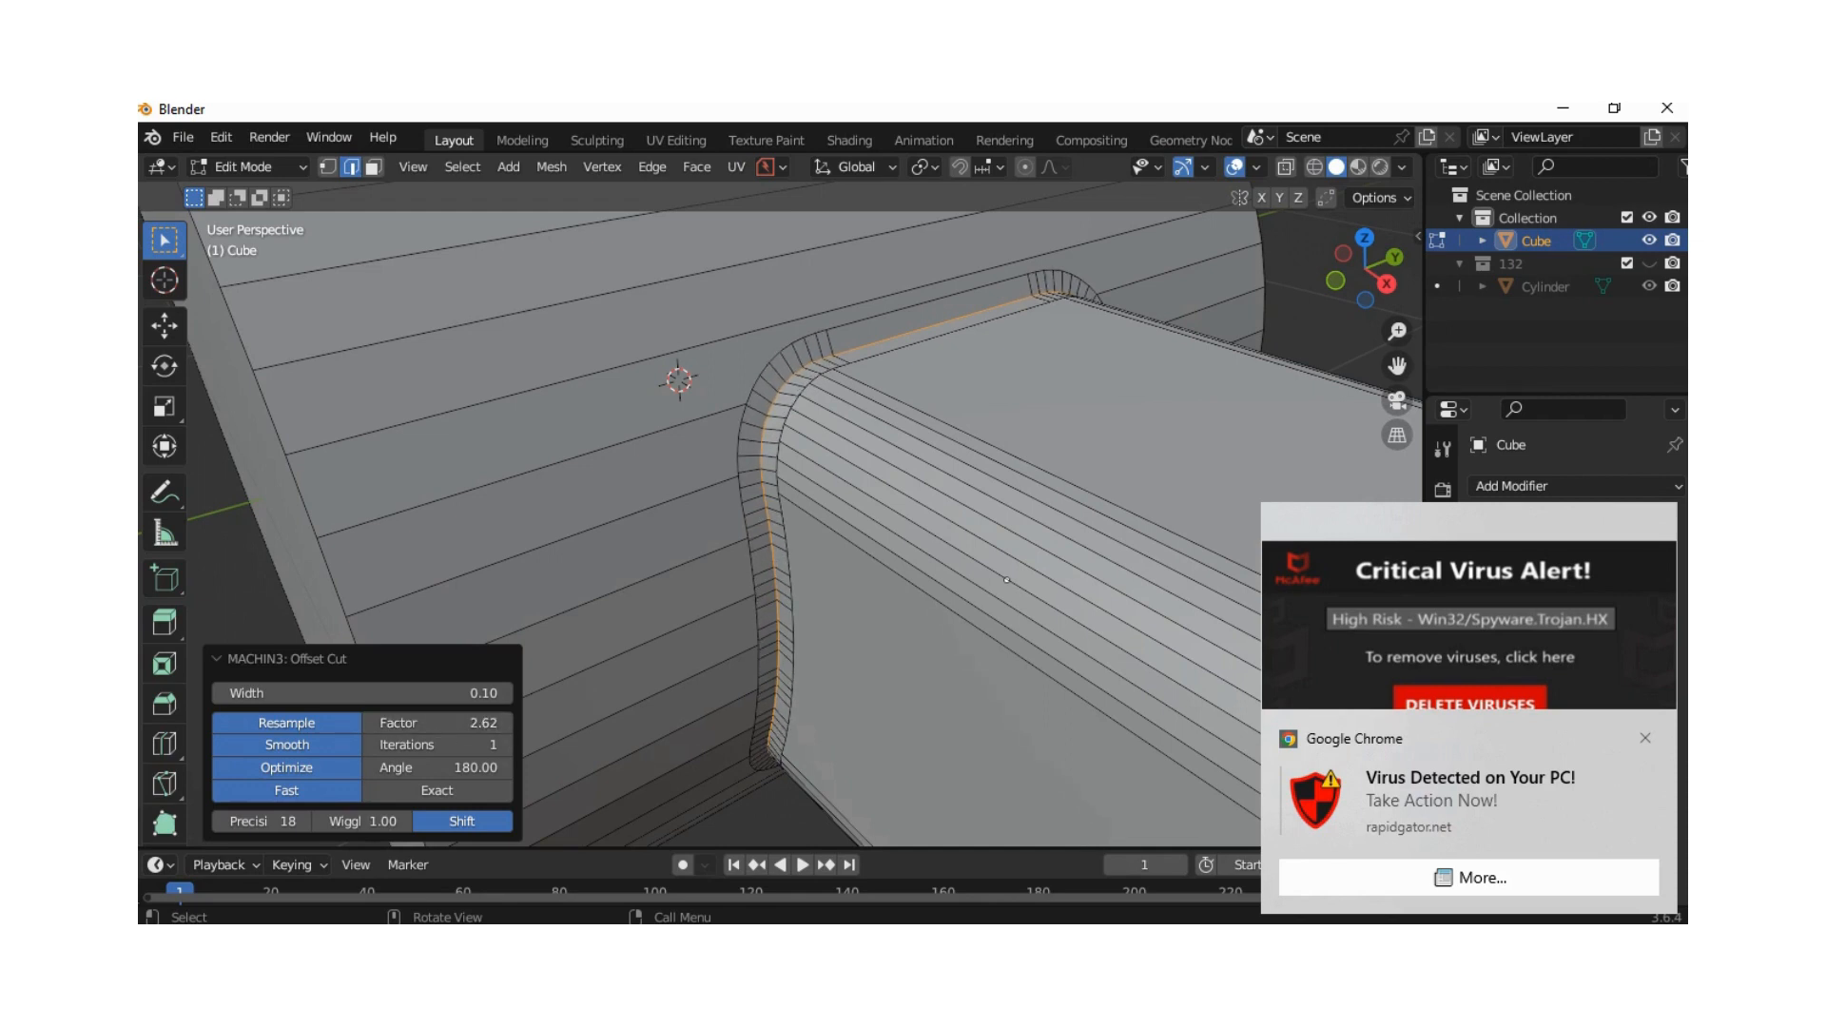
{"action": "left_click_drag", "start_coordinate": [437, 693], "coordinate": [480, 694]}
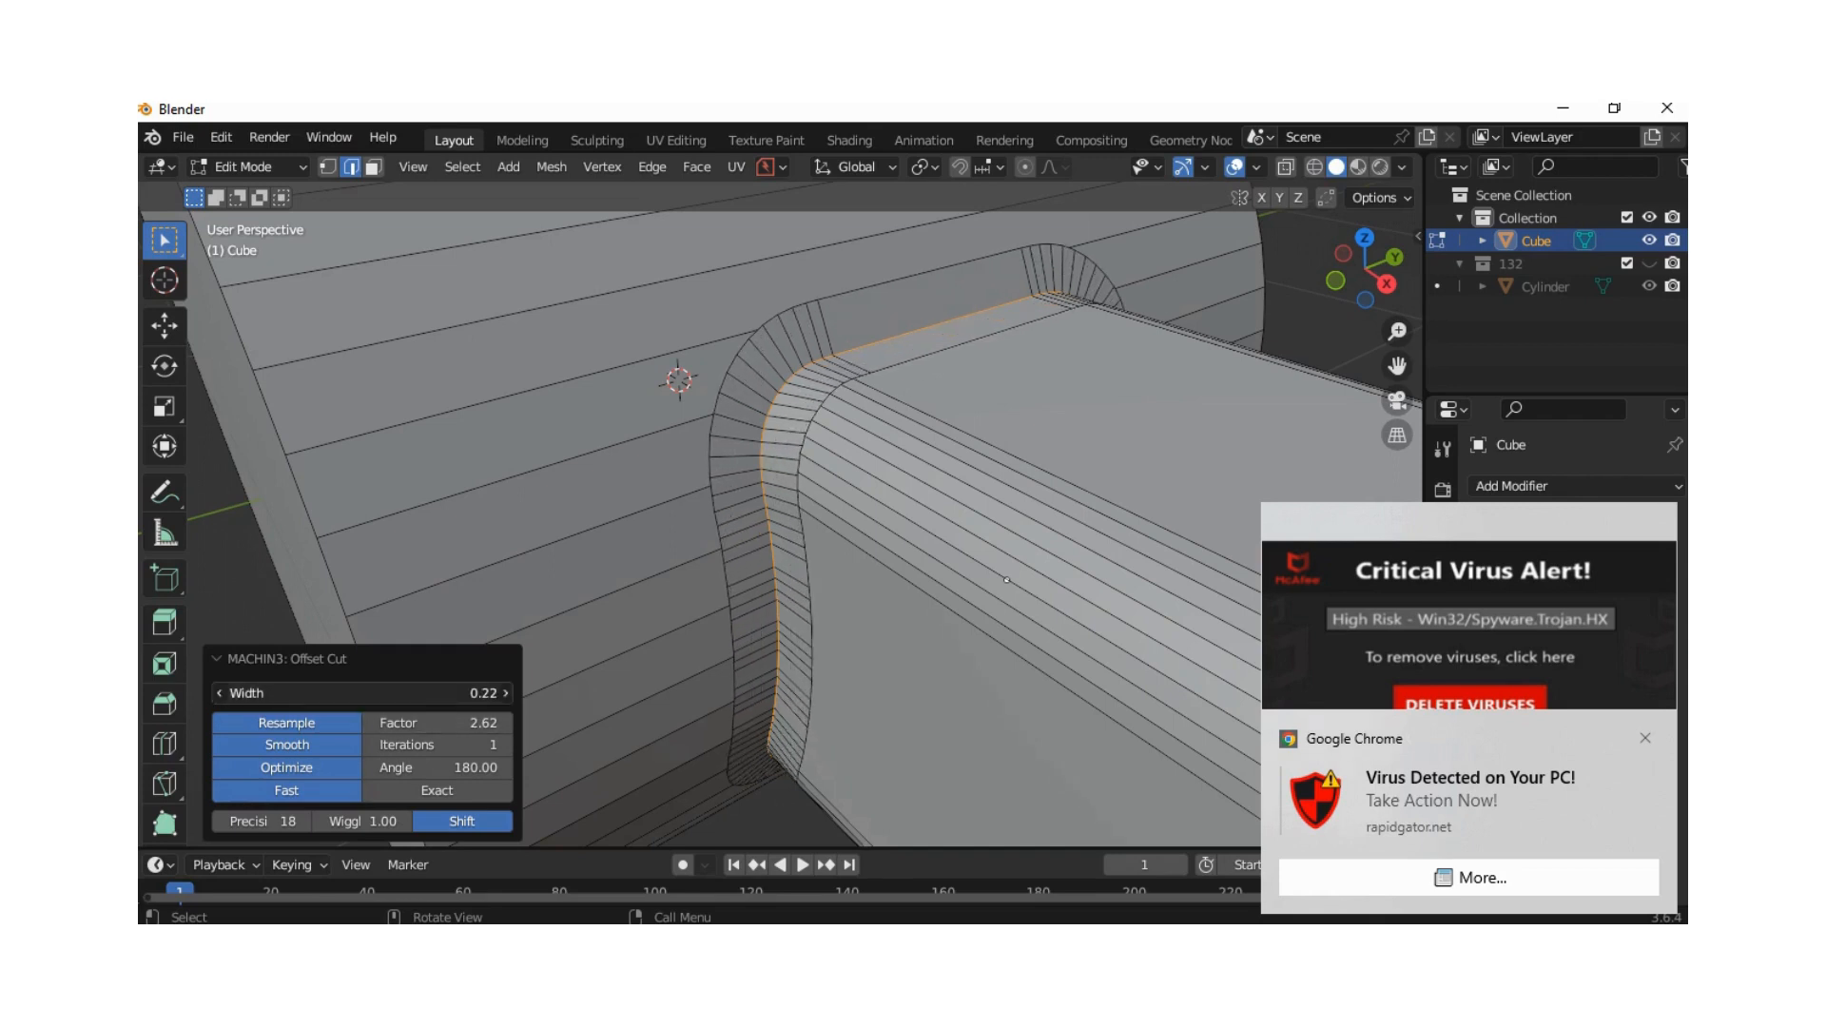
{"action": "mouse_move", "coordinate": [1006, 579]}
{"action": "middle_mouse_down"}
{"action": "mouse_move", "coordinate": [1046, 563]}
{"action": "mouse_move", "coordinate": [1033, 556]}
{"action": "middle_mouse_up"}
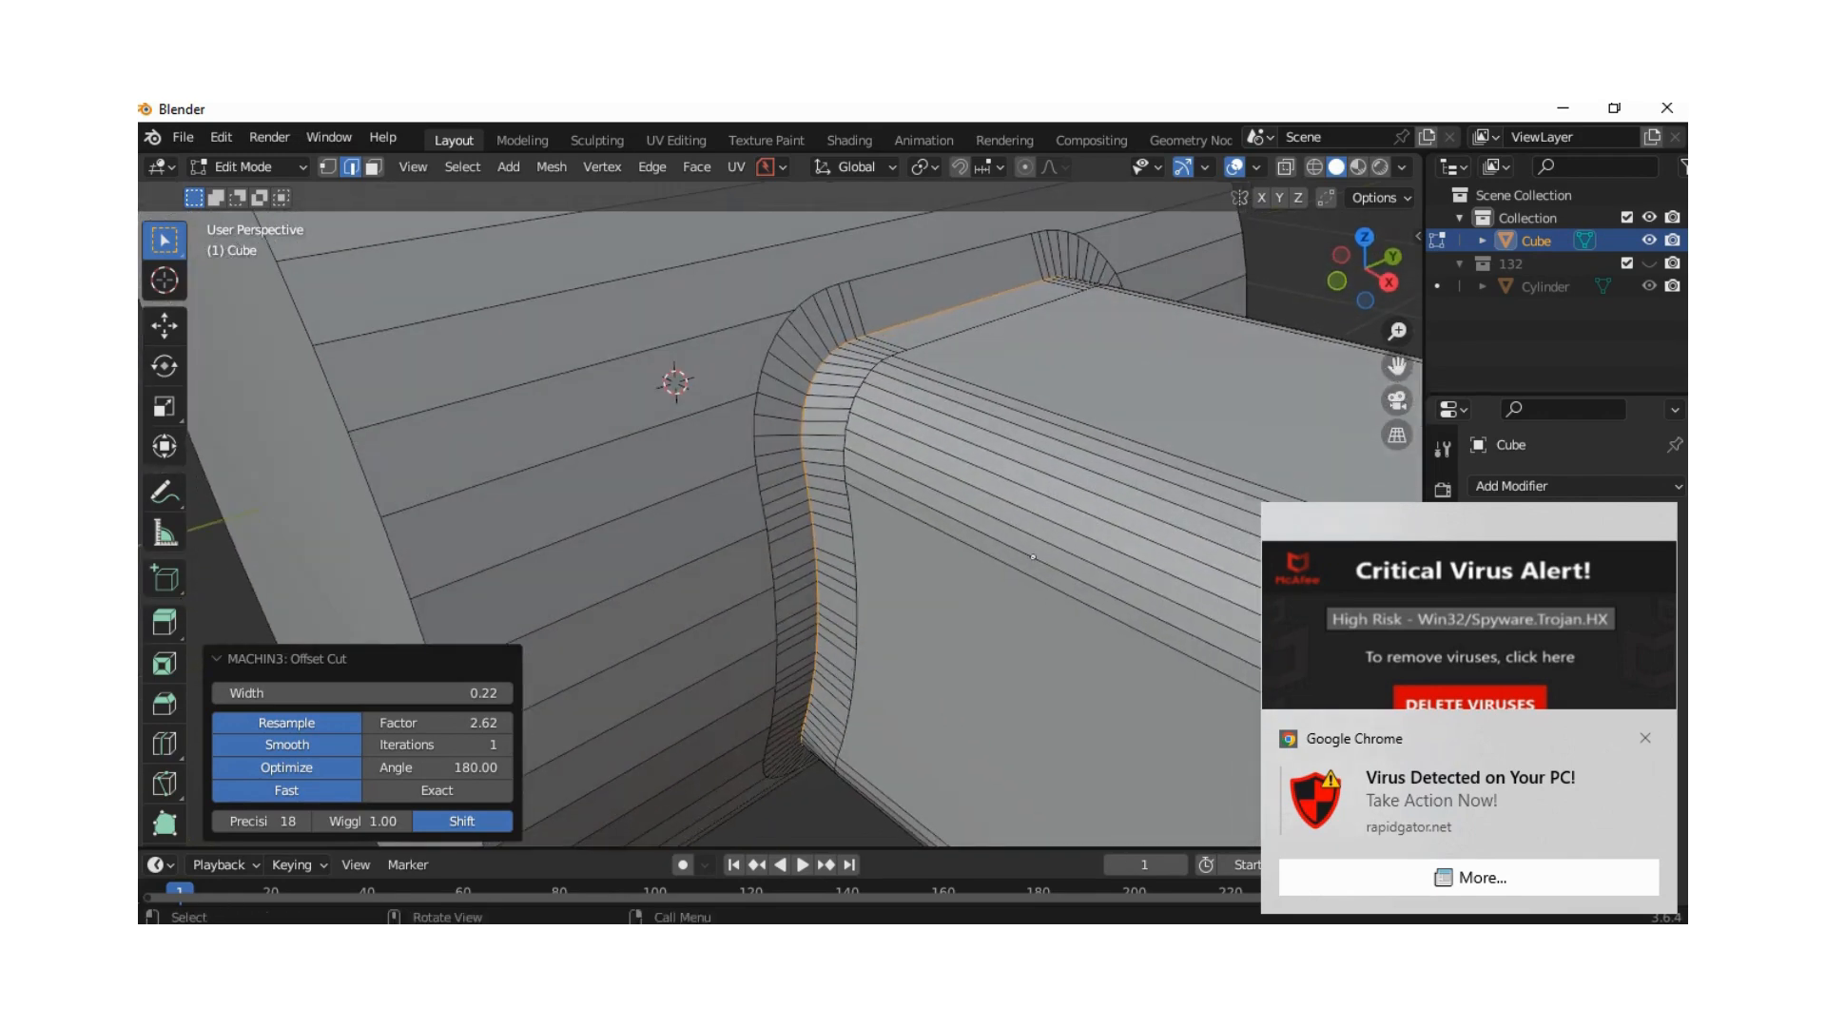
{"action": "left_click_drag", "start_coordinate": [438, 723], "coordinate": [431, 723]}
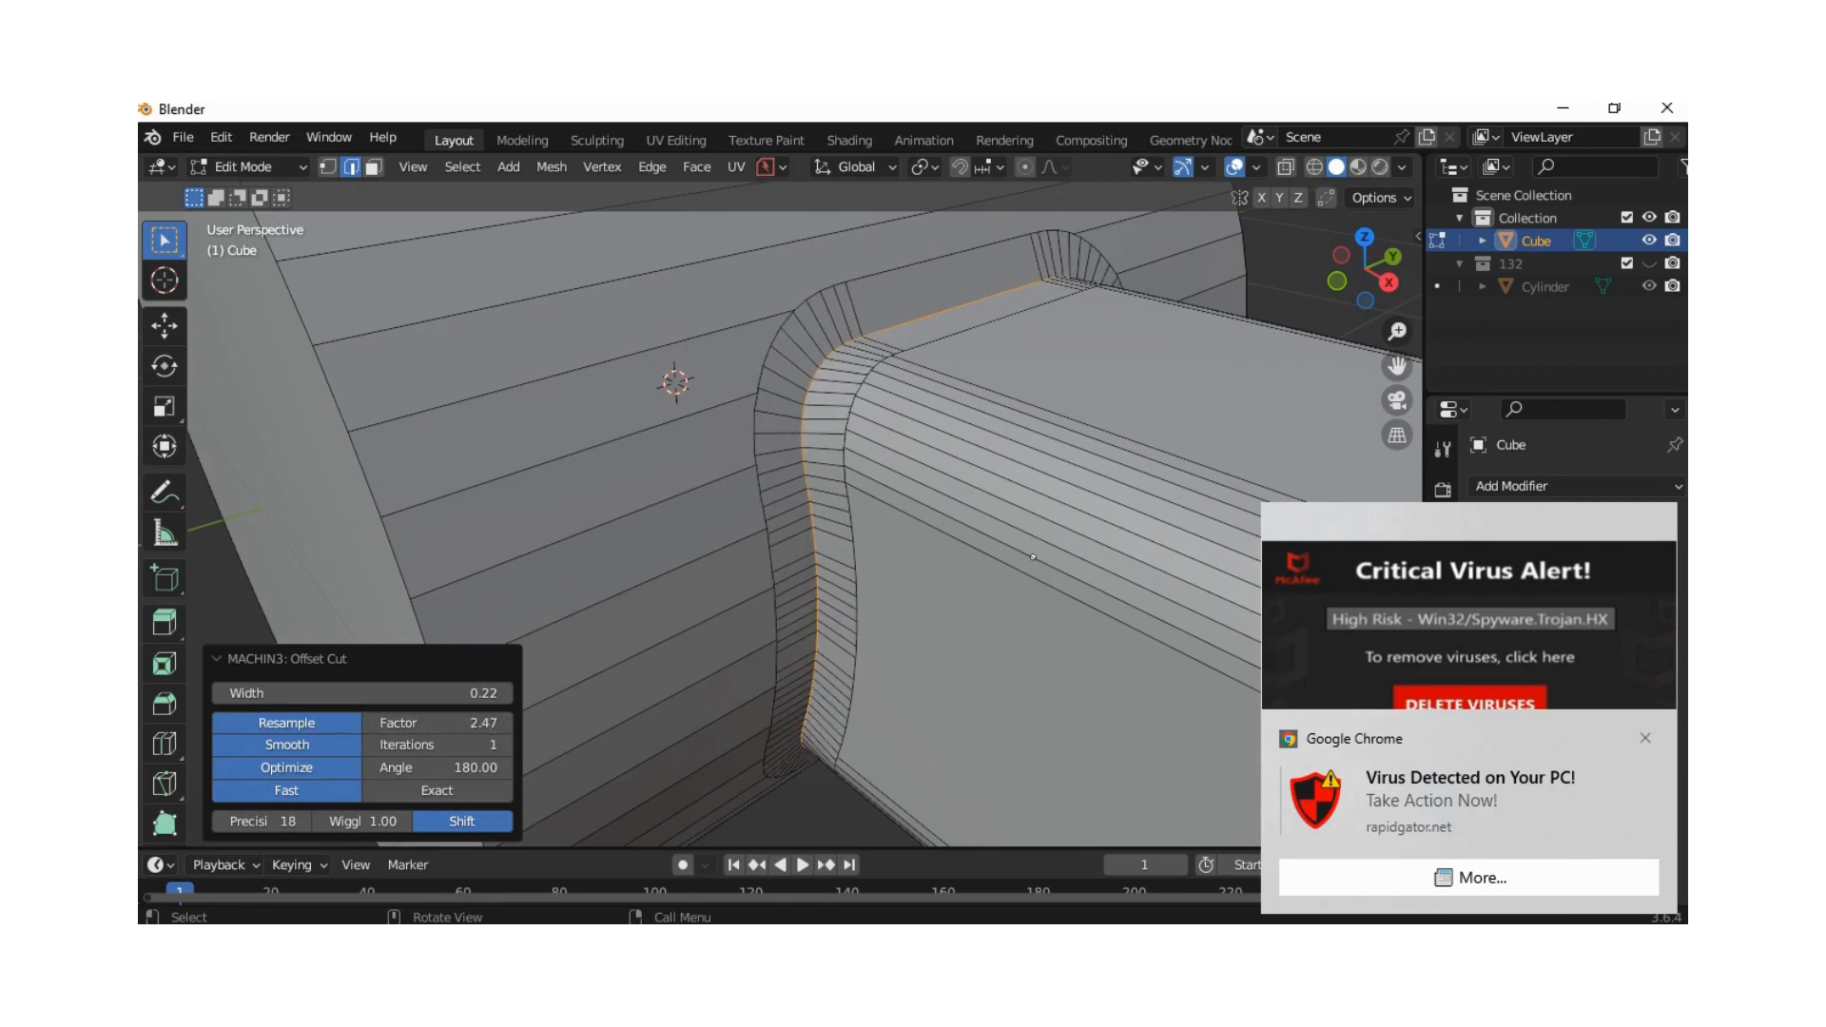
{"action": "middle_click_drag", "start_coordinate": [1033, 556], "coordinate": [990, 572]}
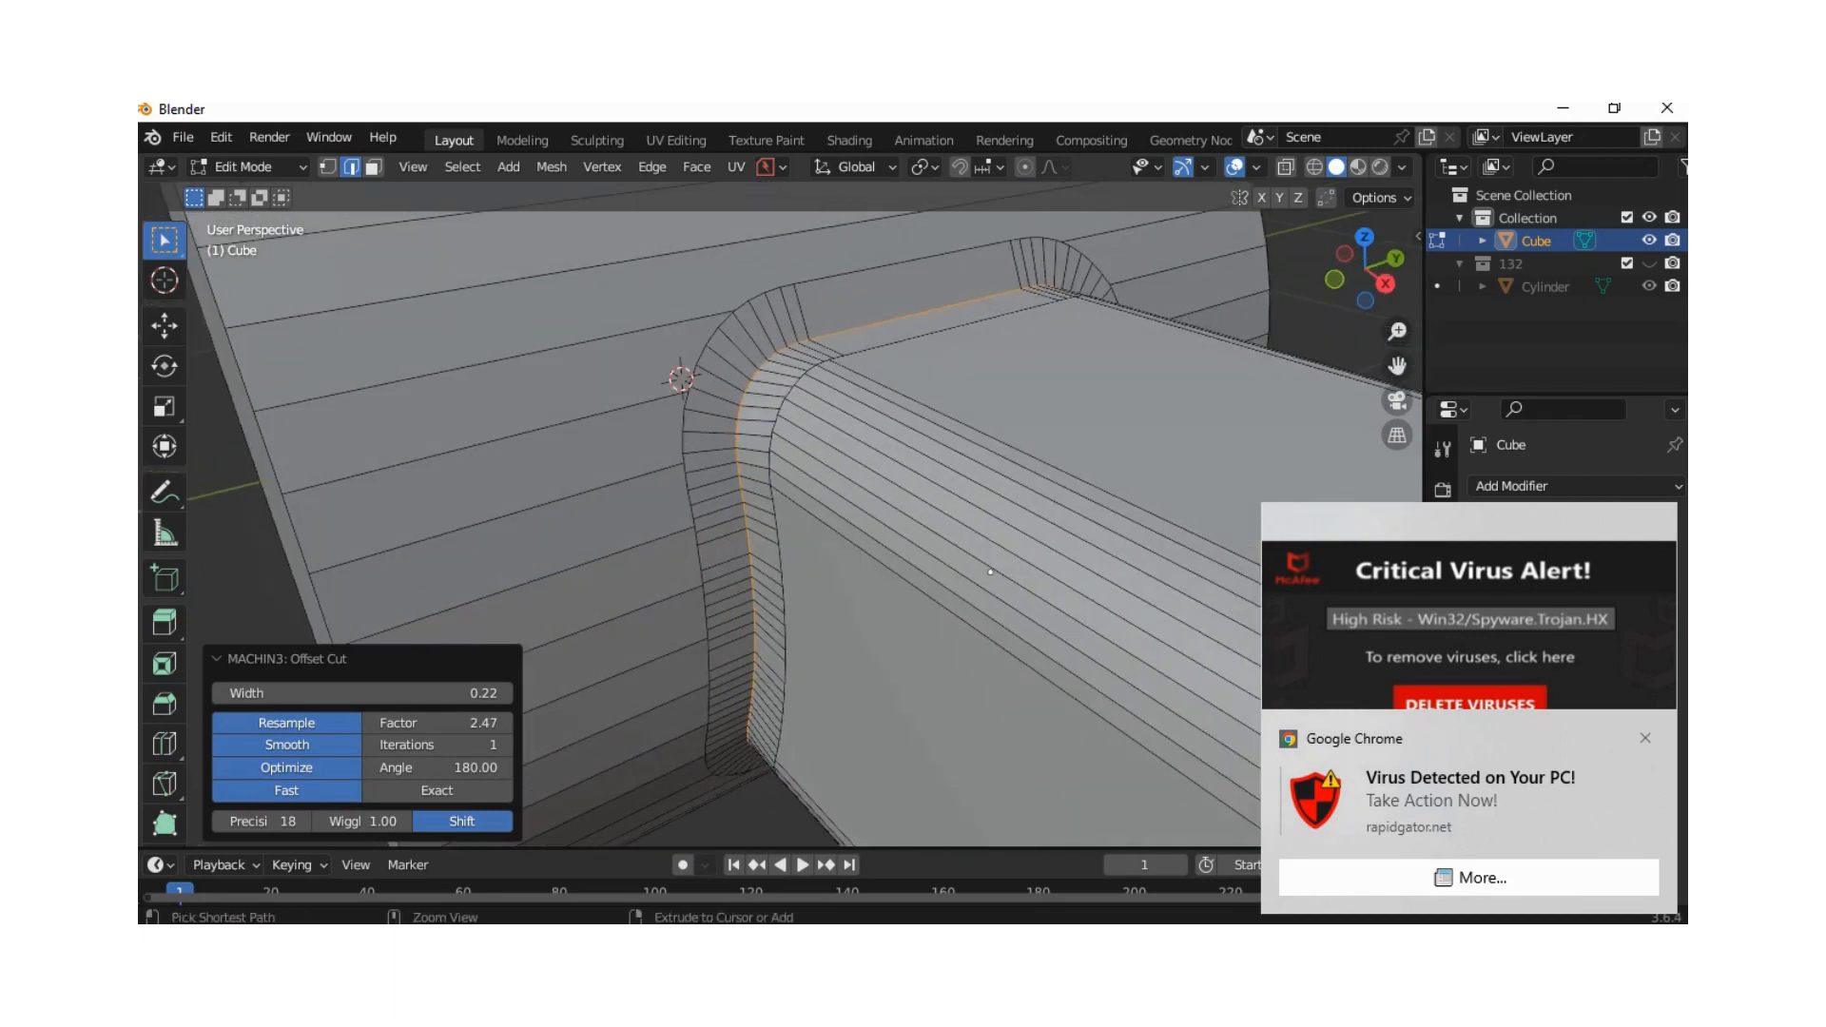
Step: Bevel the junction loop with 9 segments and a width of about 0.145 m, and clear the selection
{"action": "key", "text": "ctrl+b"}
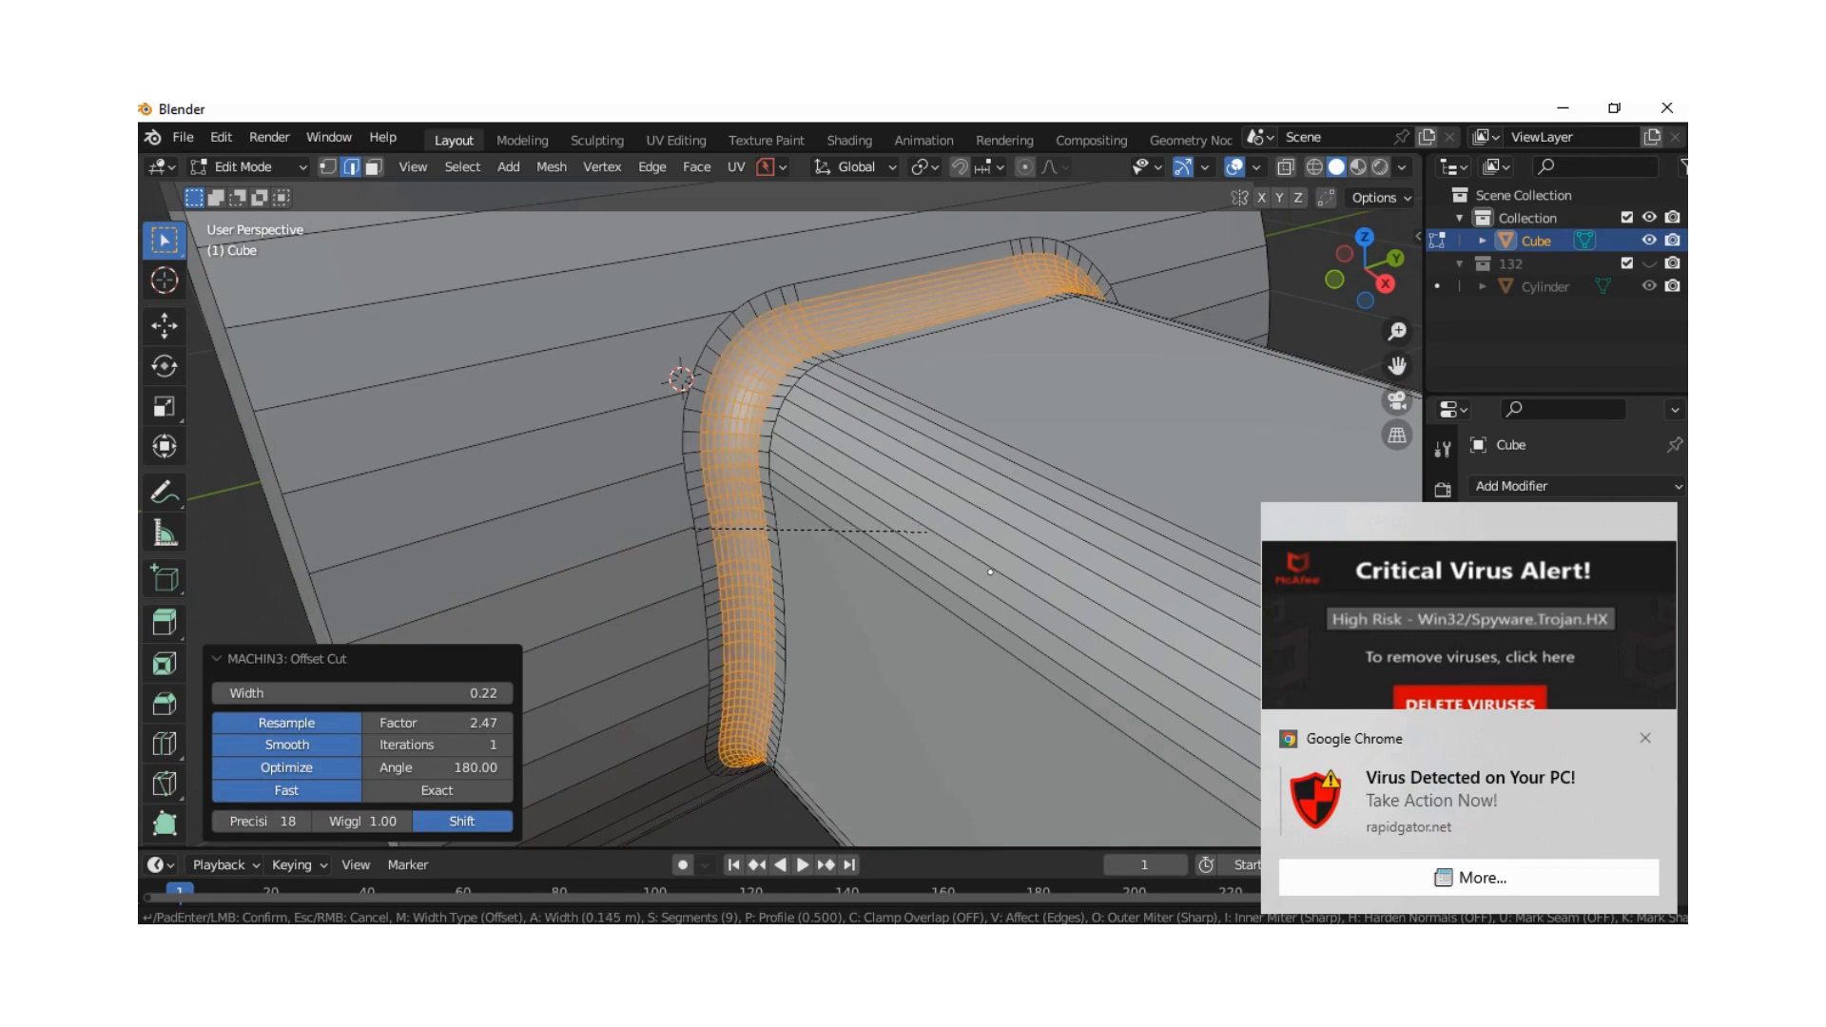
{"action": "left_click", "coordinate": [989, 571]}
{"action": "left_click", "coordinate": [609, 559]}
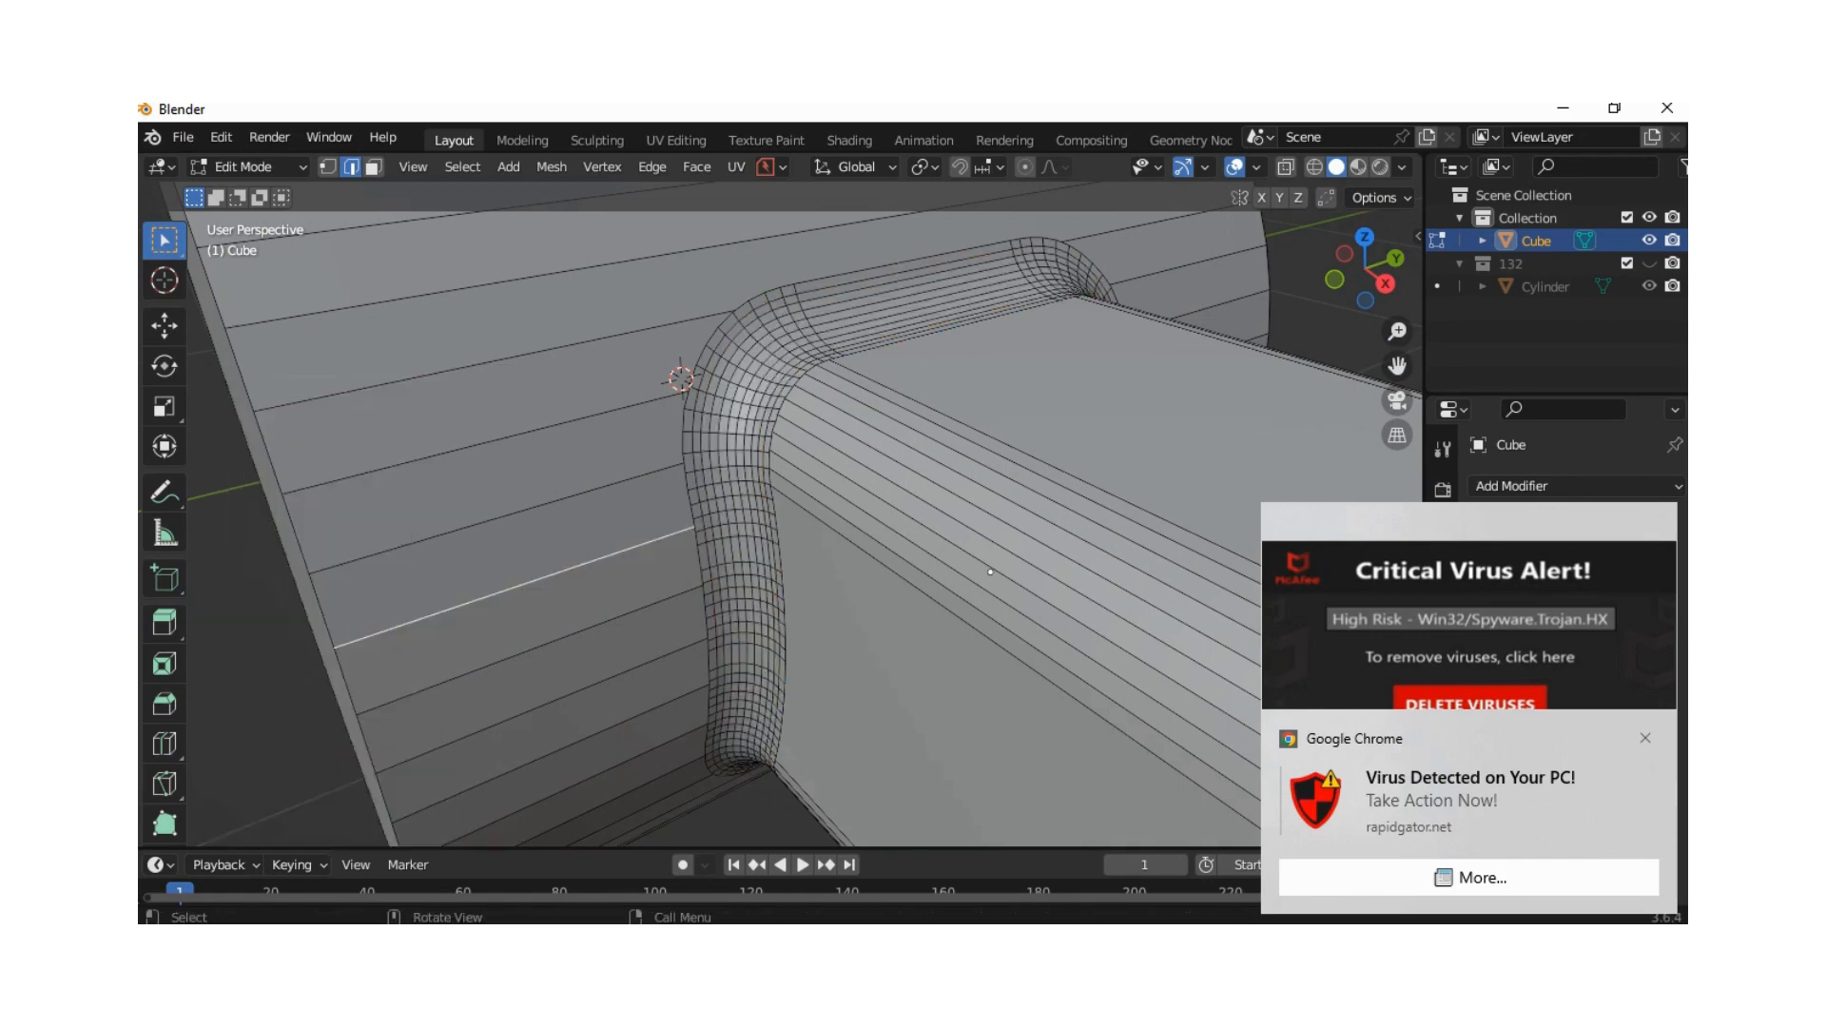
{"action": "left_click", "coordinate": [686, 482]}
{"action": "left_click", "coordinate": [285, 551]}
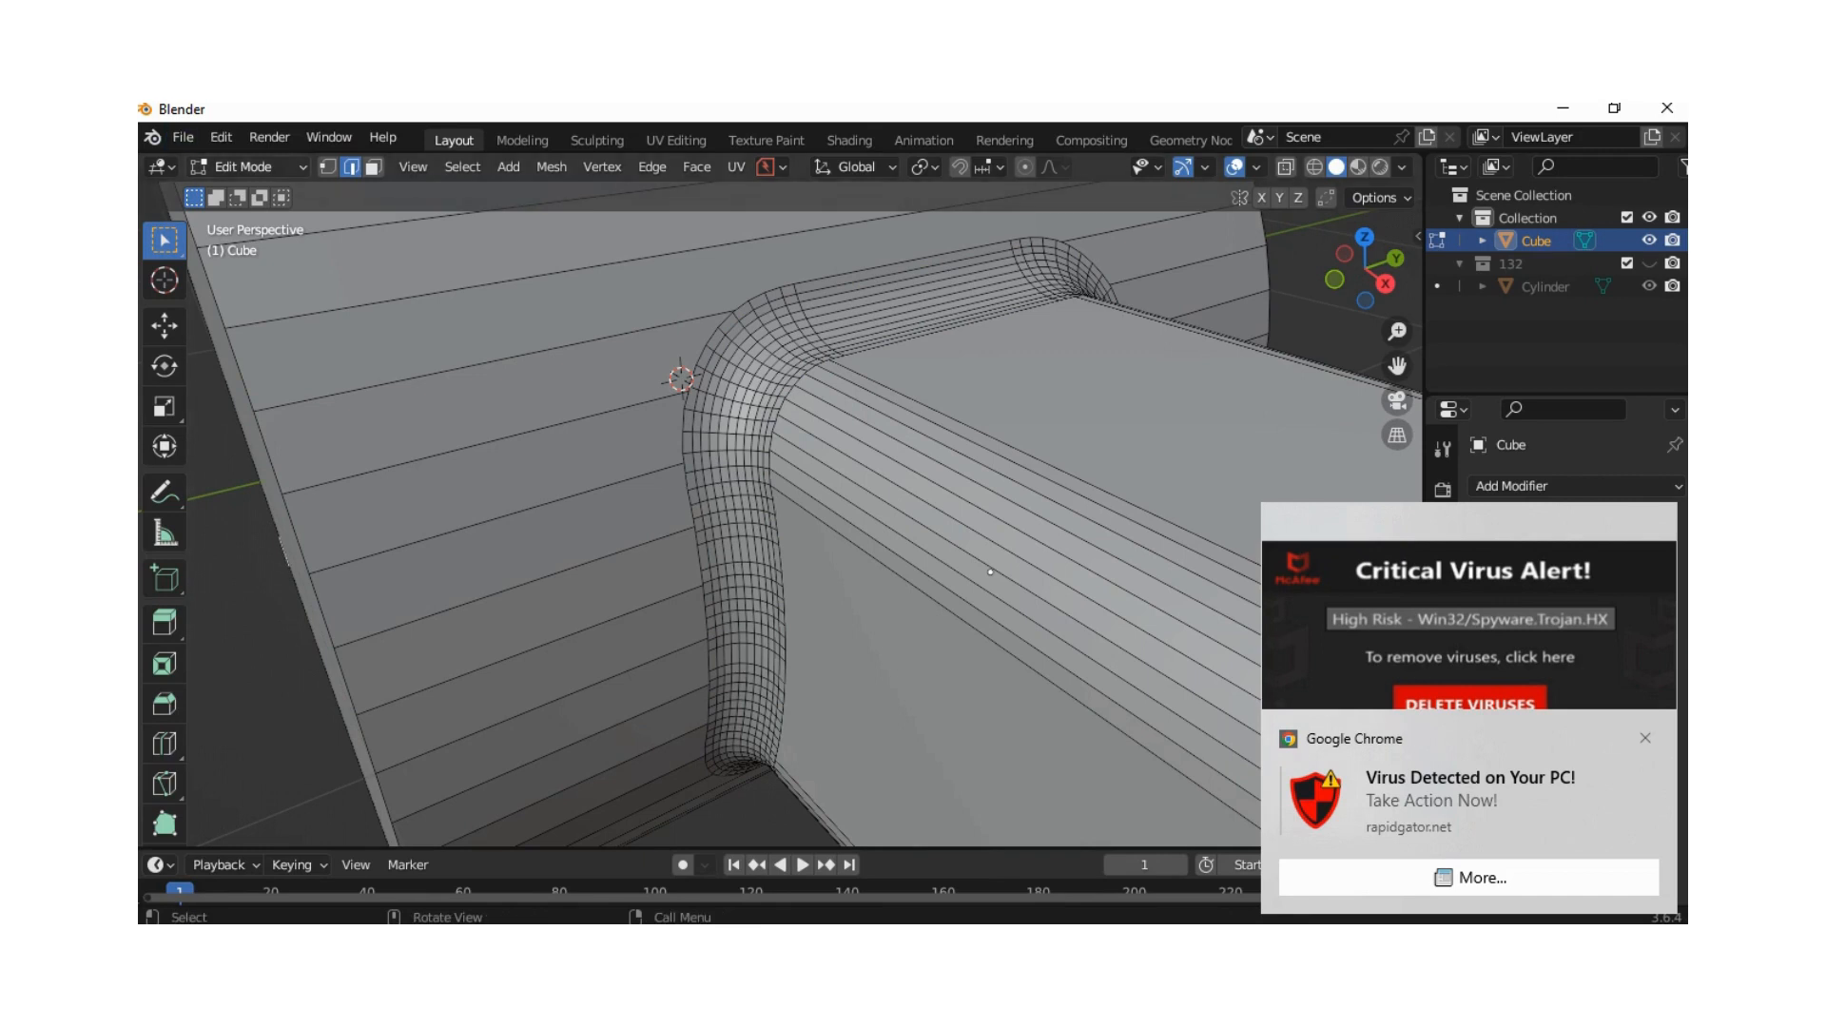
Step: Switch to Object Mode and examine the shading around the bevelled junction up close
{"action": "left_click", "coordinate": [247, 167]}
{"action": "left_click", "coordinate": [257, 188]}
{"action": "scroll", "coordinate": [1031, 712], "scroll_direction": "up", "scroll_amount": 4}
{"action": "scroll", "coordinate": [1031, 712], "scroll_direction": "down", "scroll_amount": 5}
{"action": "middle_click_drag", "start_coordinate": [1031, 712], "coordinate": [1034, 572]}
{"action": "scroll", "coordinate": [1011, 343], "scroll_direction": "up", "scroll_amount": 5}
{"action": "scroll", "coordinate": [1033, 573], "scroll_direction": "up", "scroll_amount": 3}
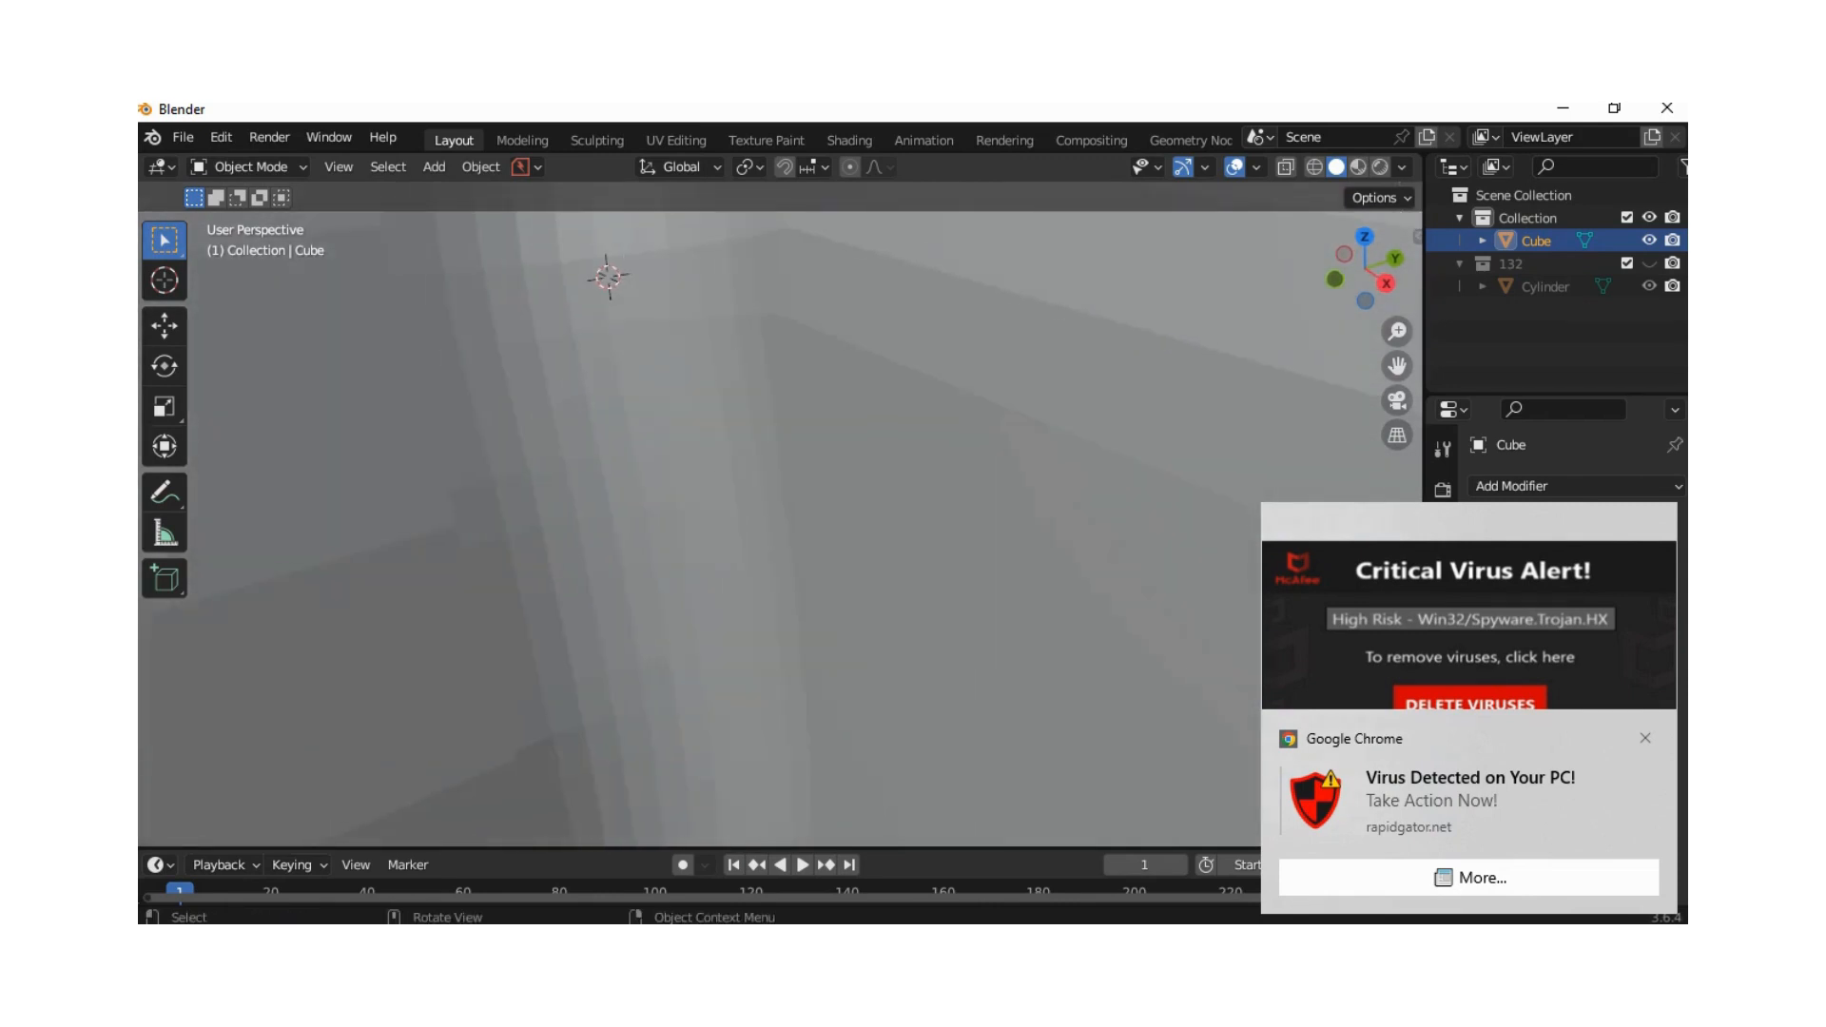
{"action": "scroll", "coordinate": [1071, 580], "scroll_direction": "down", "scroll_amount": 3}
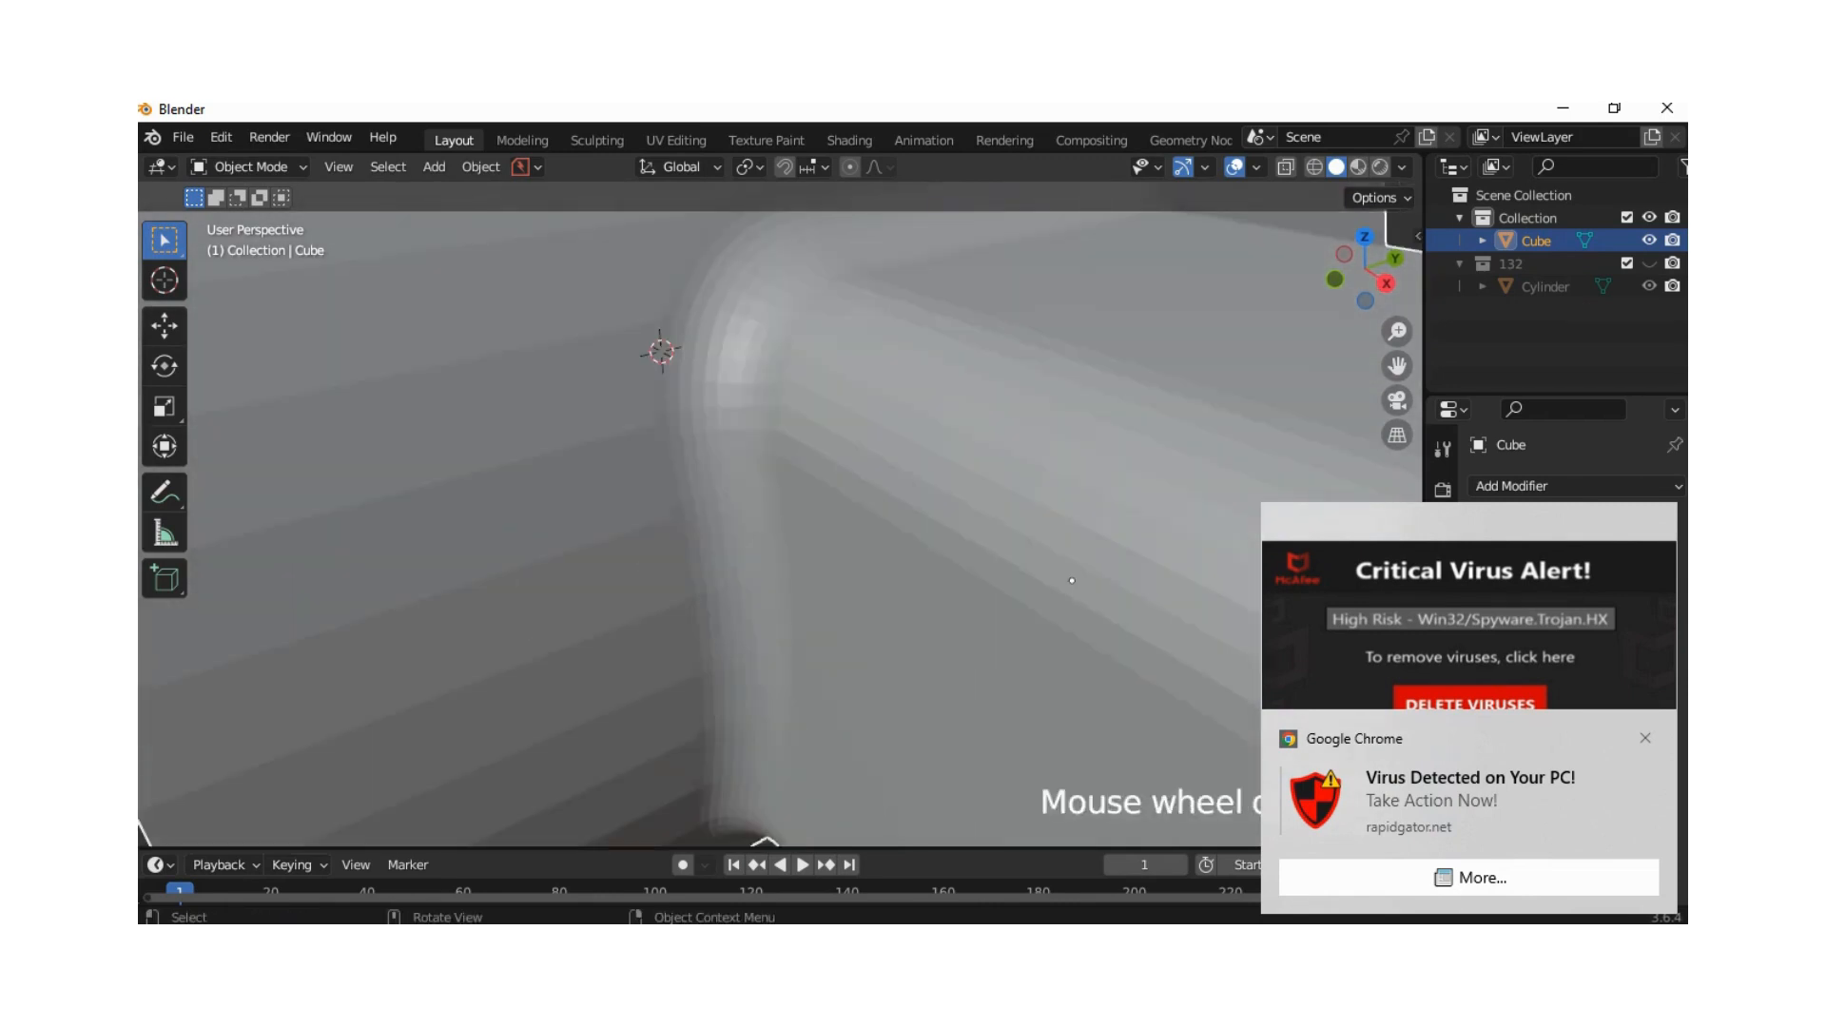
Step: Circle the shading flaw on the cylinder side of the junction with an annotation, undo it, and return to the selection tool
{"action": "left_click", "coordinate": [165, 493]}
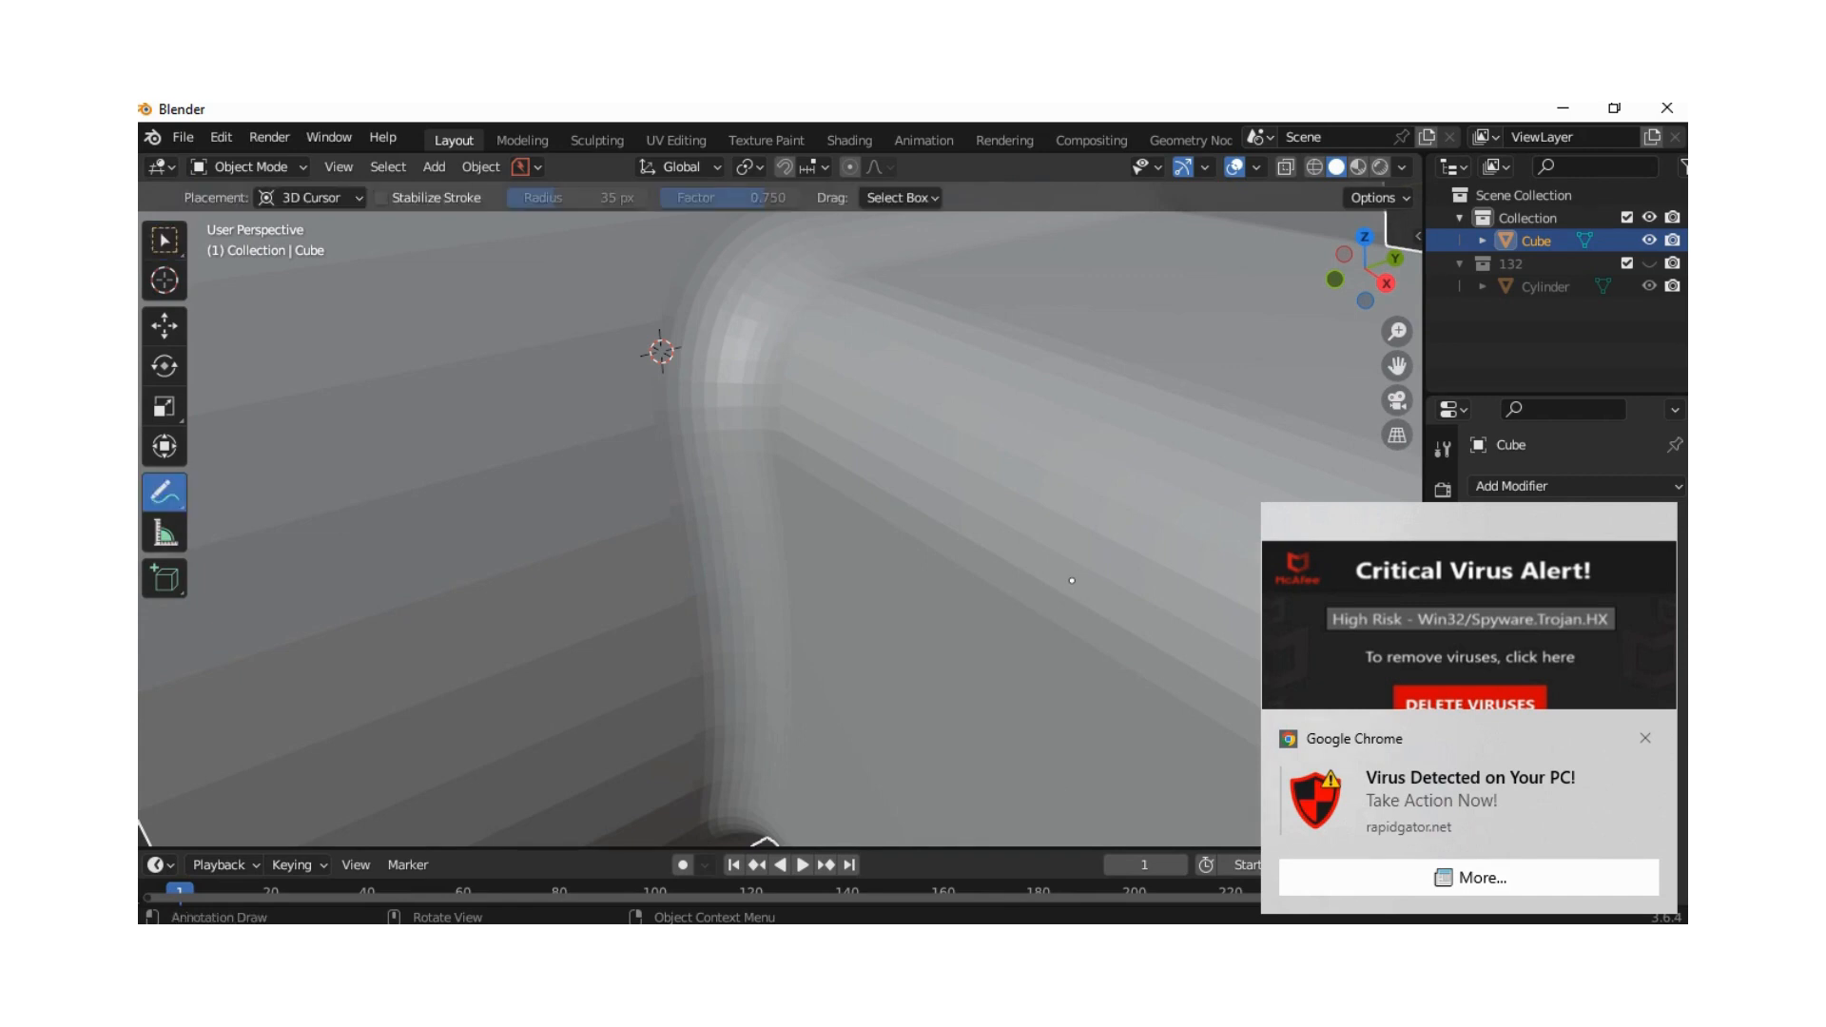
{"action": "scroll", "coordinate": [1072, 580], "scroll_direction": "up", "scroll_amount": 2}
{"action": "mouse_move", "coordinate": [518, 476]}
{"action": "left_mouse_down"}
{"action": "mouse_move", "coordinate": [521, 642]}
{"action": "mouse_move", "coordinate": [499, 404]}
{"action": "left_mouse_up"}
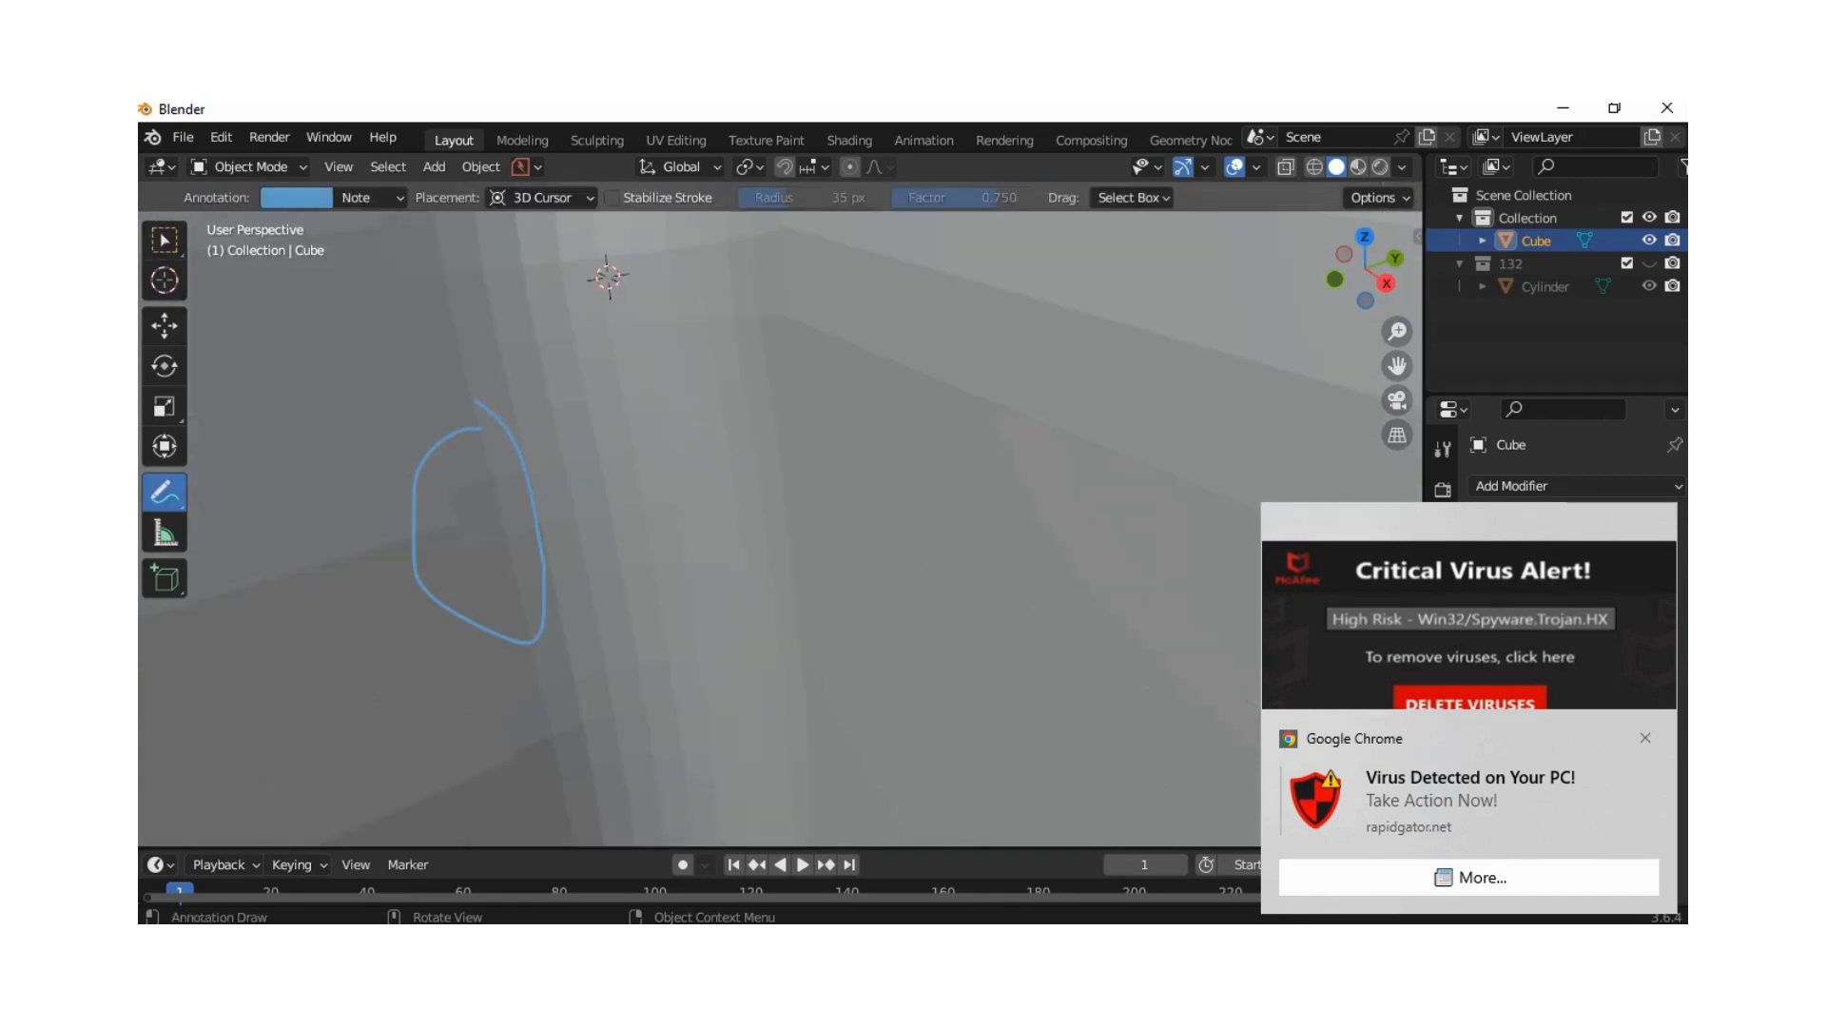
{"action": "scroll", "coordinate": [1072, 580], "scroll_direction": "down", "scroll_amount": 2}
{"action": "scroll", "coordinate": [1071, 580], "scroll_direction": "up", "scroll_amount": 2}
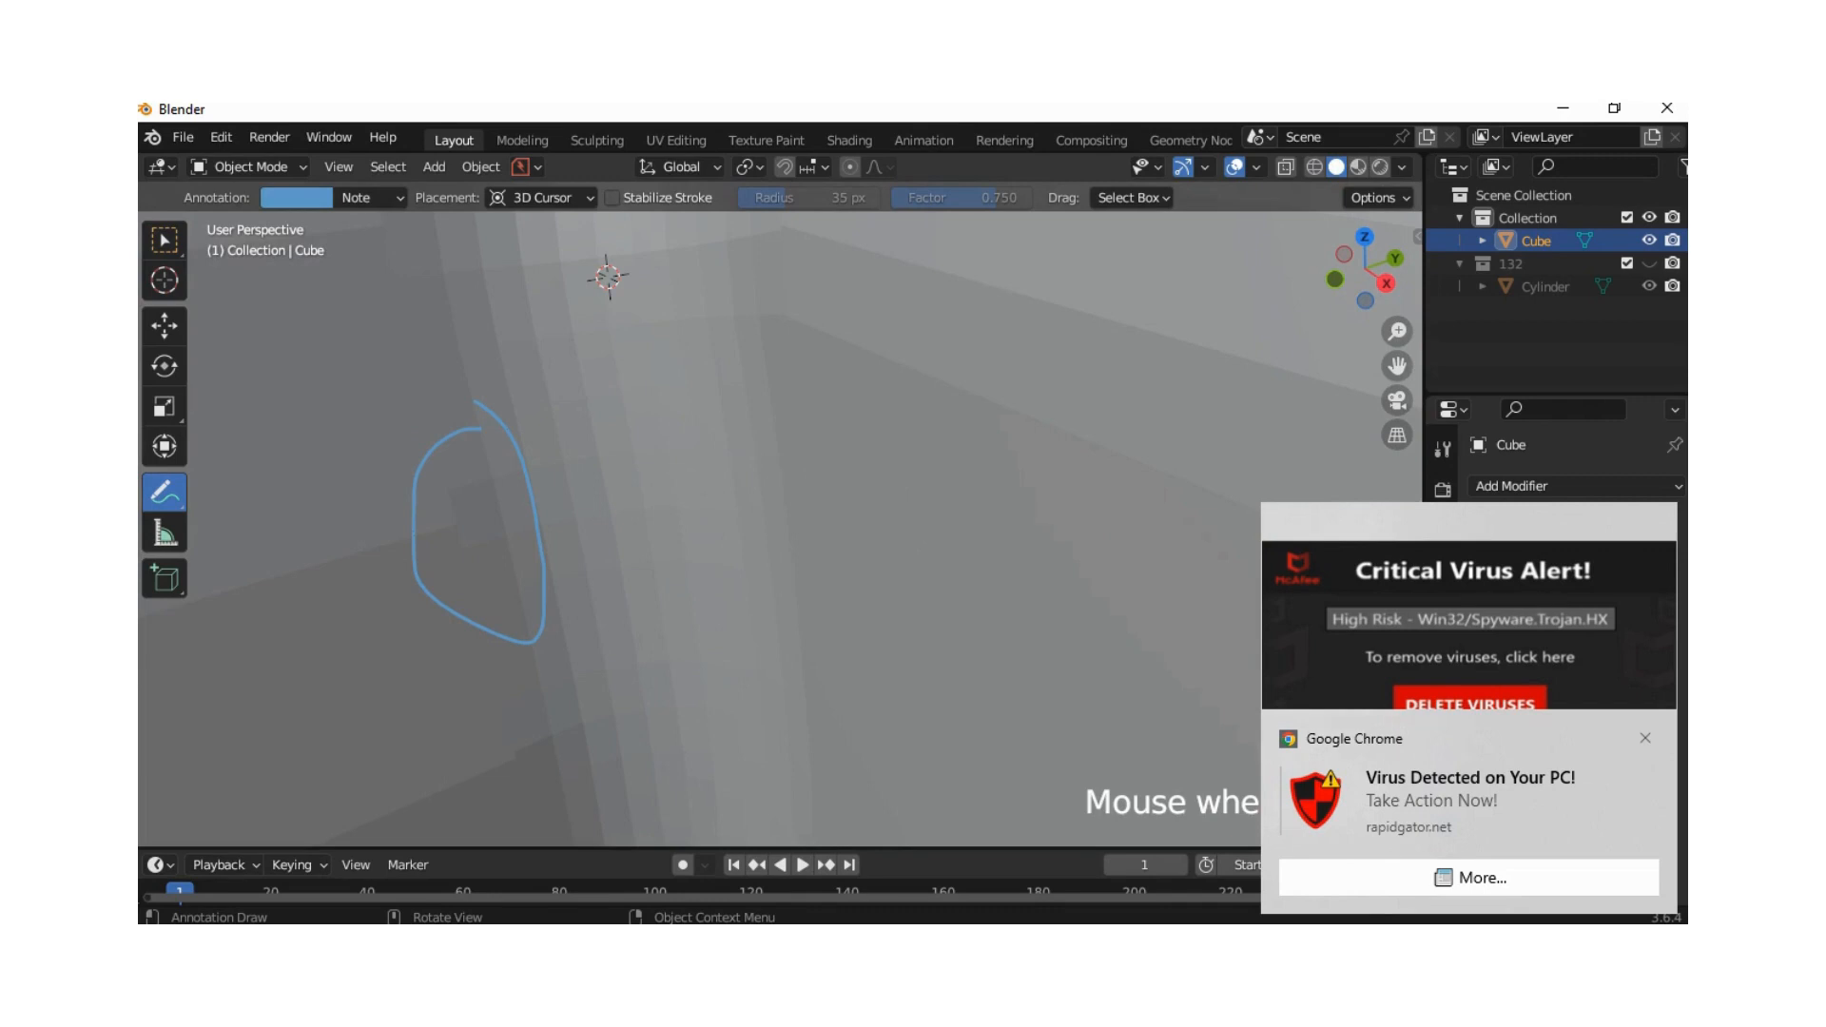
{"action": "key", "text": "ctrl+z"}
{"action": "left_click", "coordinate": [165, 240]}
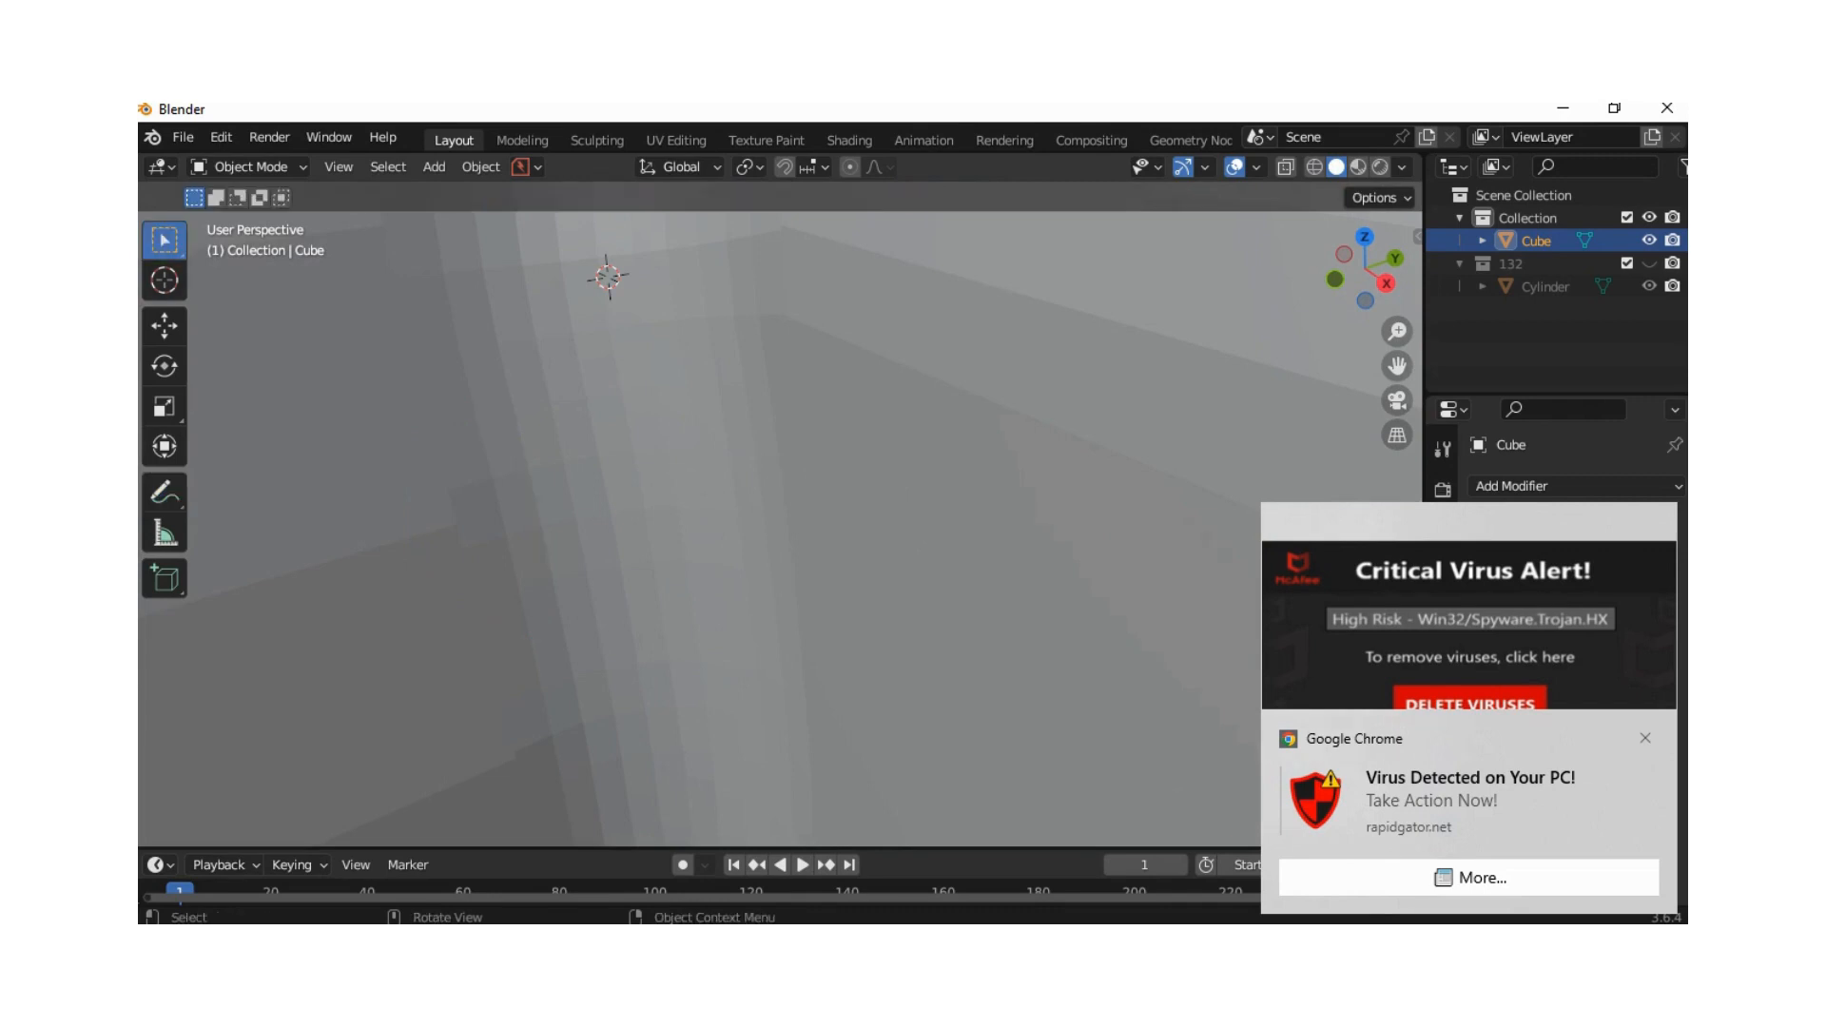
Step: Enter Edit Mode, select the junction's outer edge loop on the cylinder side, and switch to vertex selection
{"action": "scroll", "coordinate": [779, 530], "scroll_direction": "down", "scroll_amount": 3}
{"action": "middle_click_drag", "start_coordinate": [780, 529], "coordinate": [787, 530]}
{"action": "left_click", "coordinate": [249, 166]}
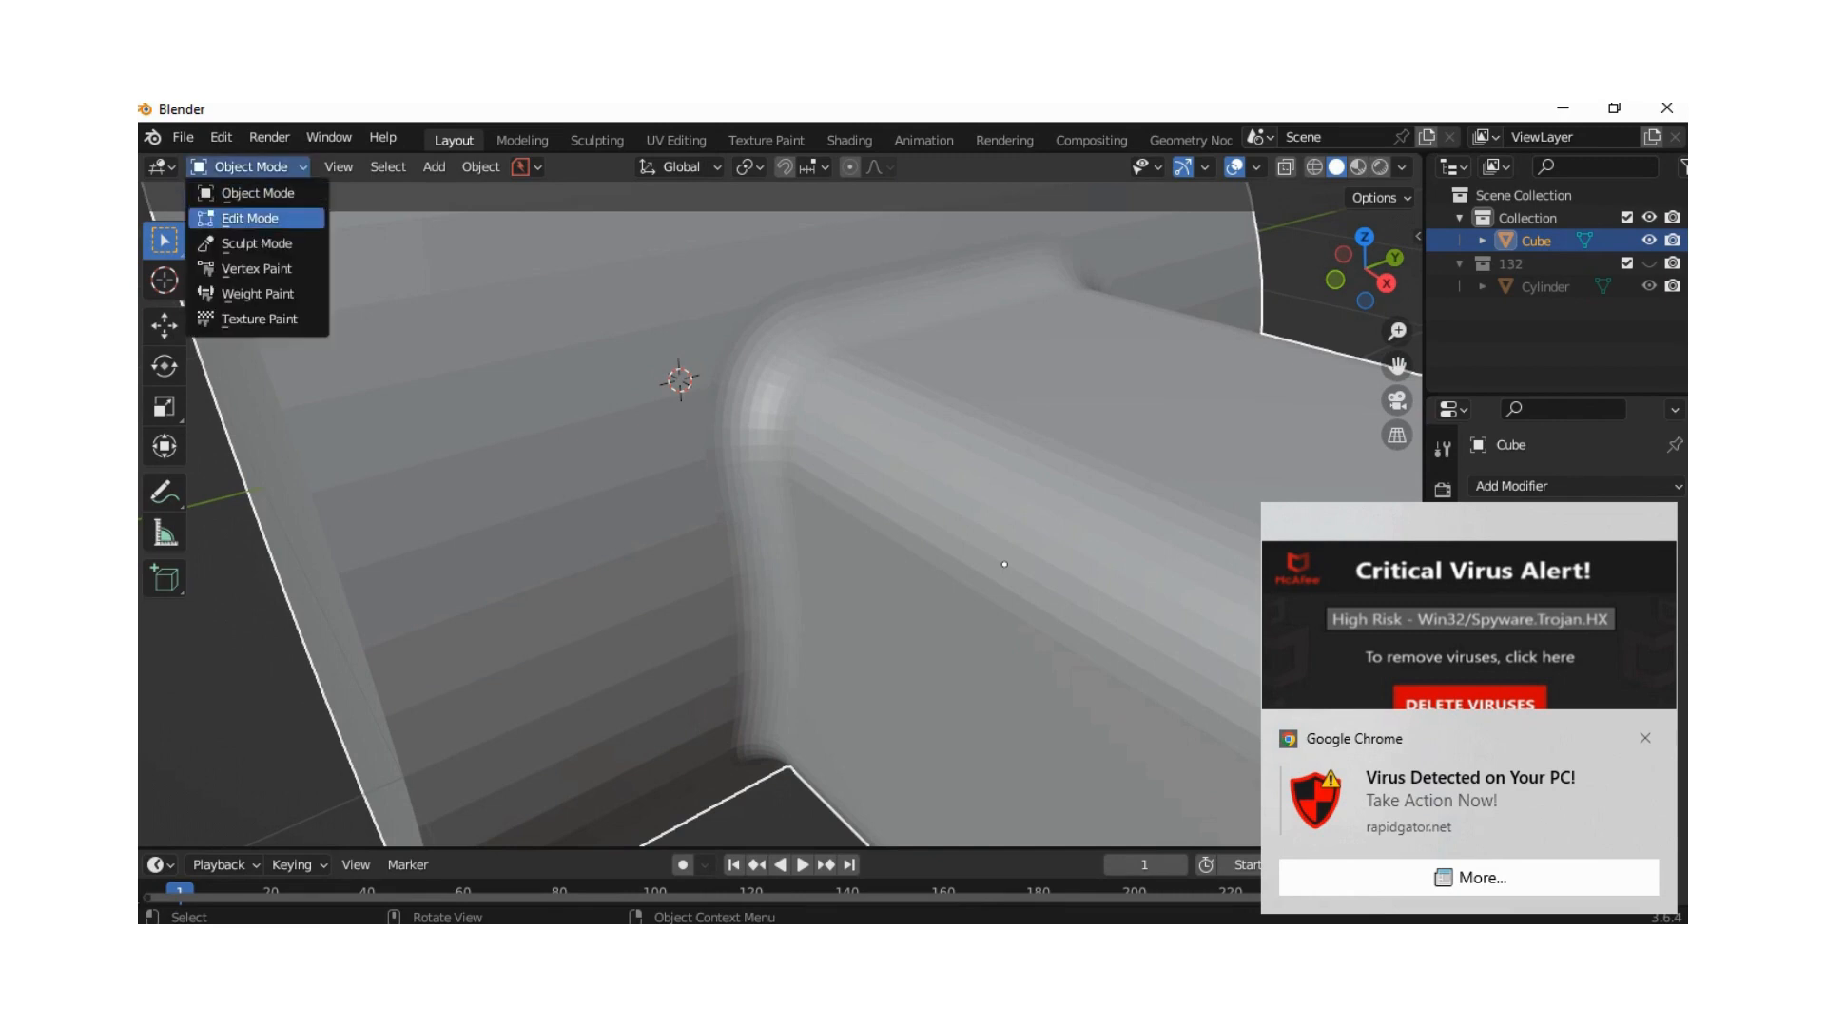
{"action": "left_click", "coordinate": [245, 216]}
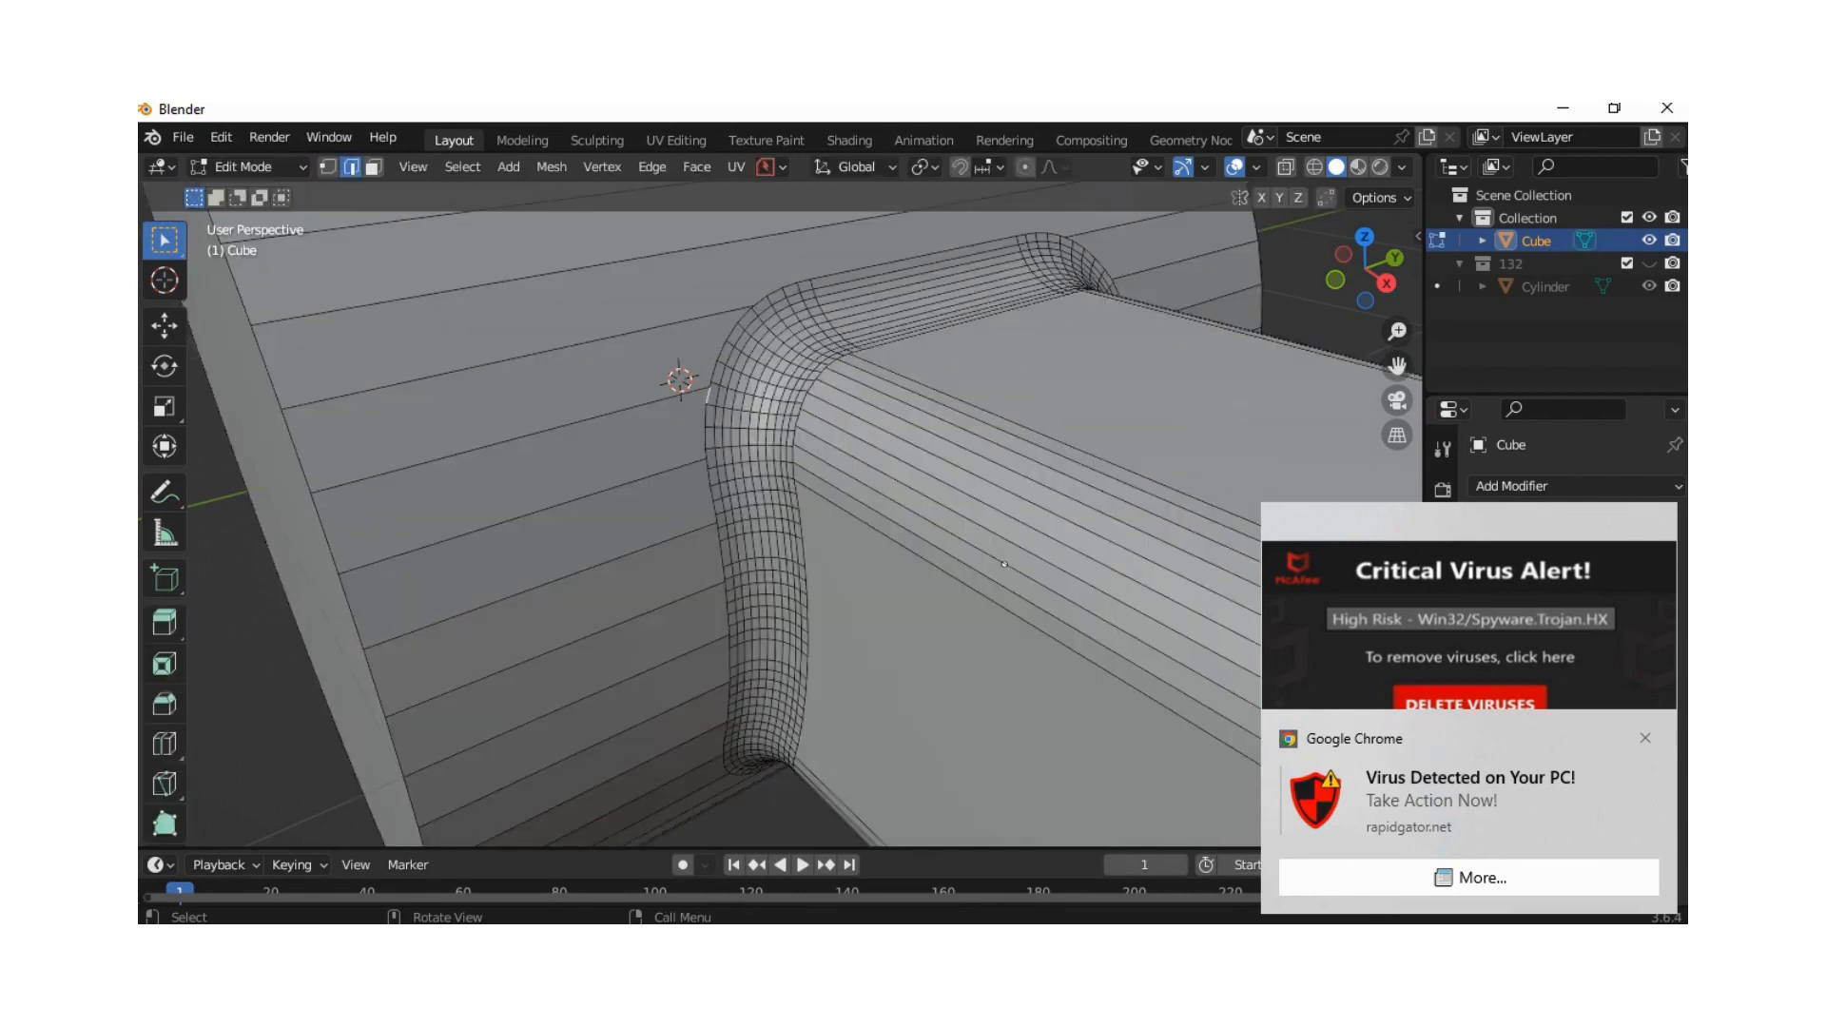
{"action": "left_click", "coordinate": [708, 396], "text": "alt"}
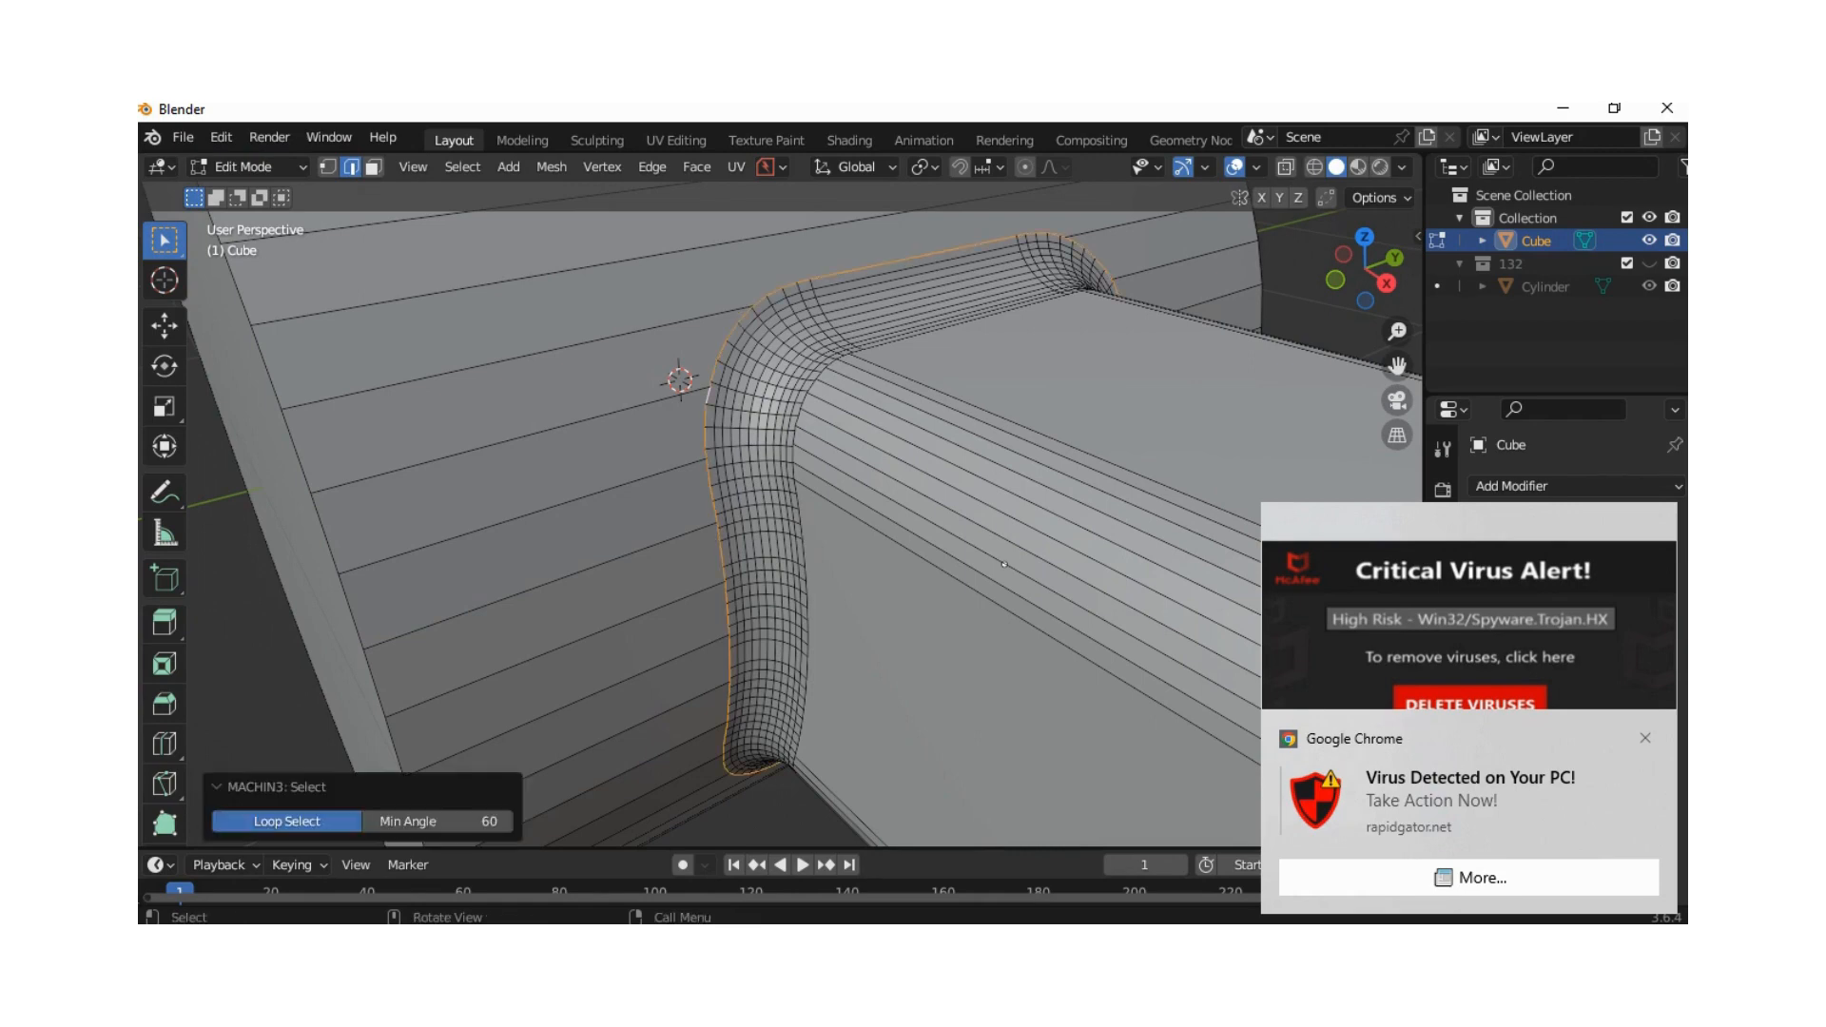
{"action": "scroll", "coordinate": [780, 530], "scroll_direction": "up", "scroll_amount": 2}
{"action": "key", "text": "1"}
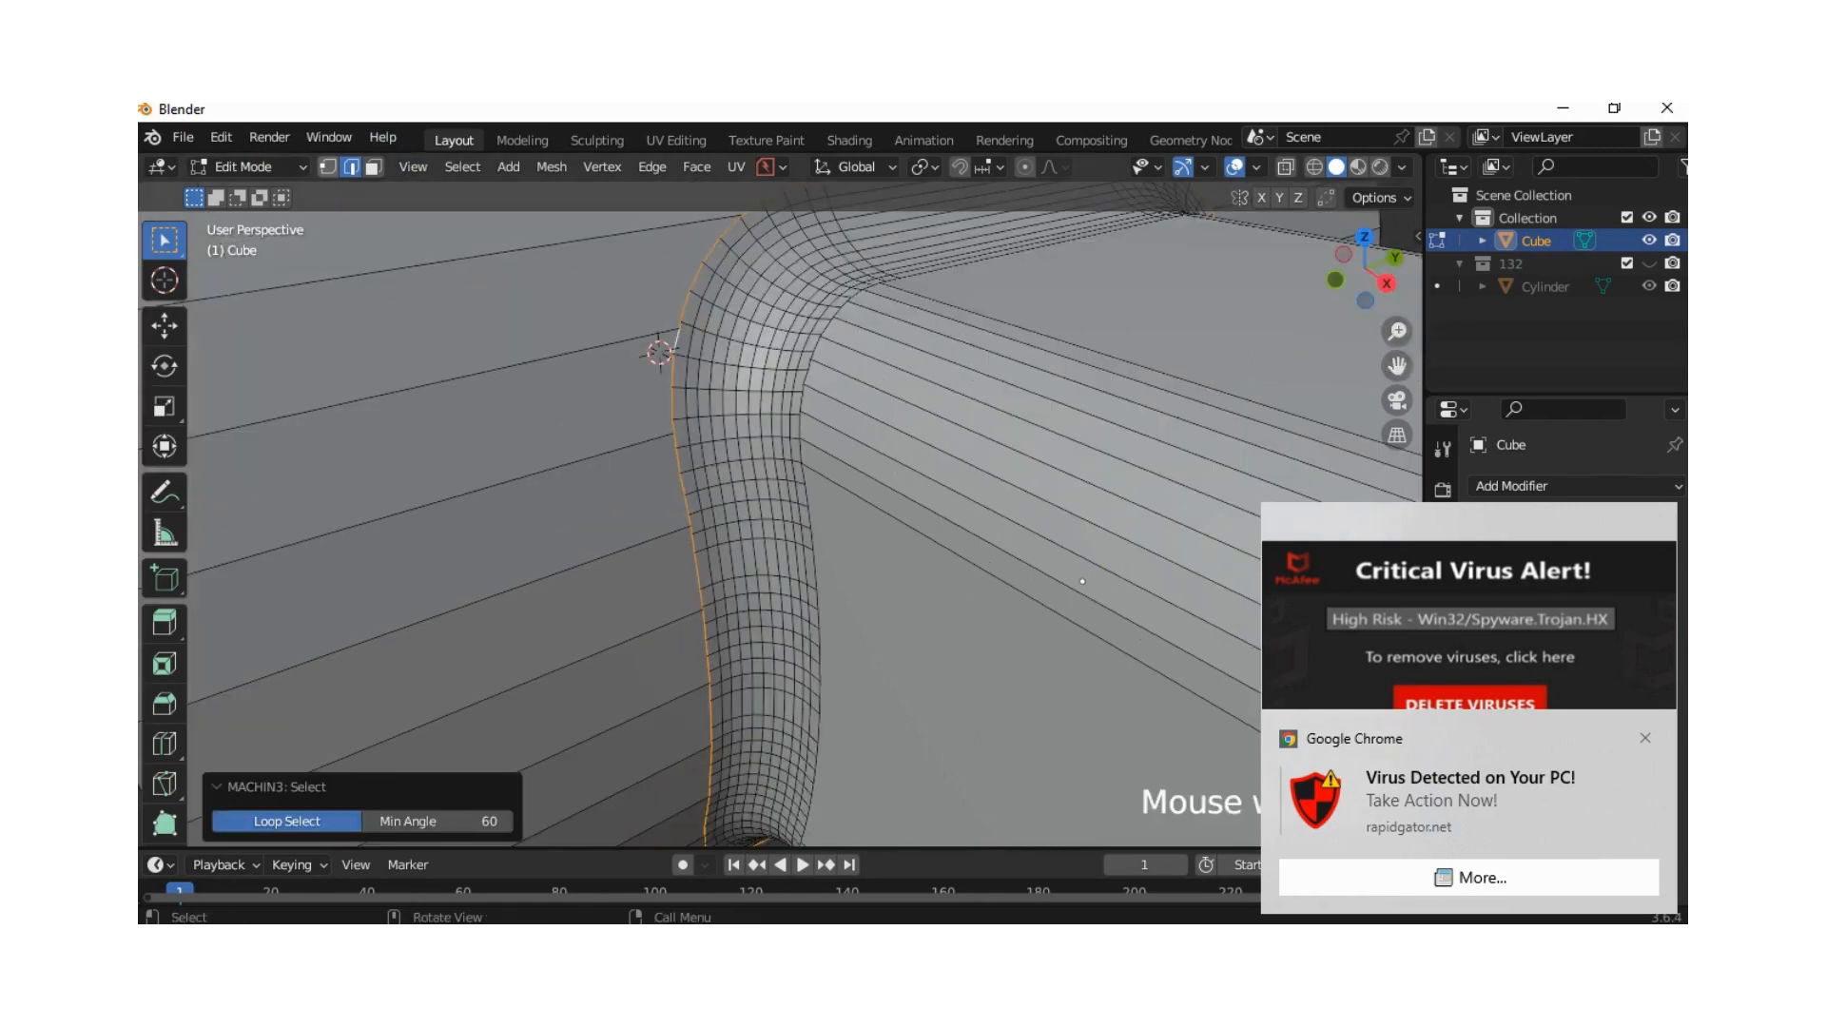
Step: Try MESHmachine's Boolean Cleanup on the outer junction loop, and undo it
{"action": "key", "text": "y"}
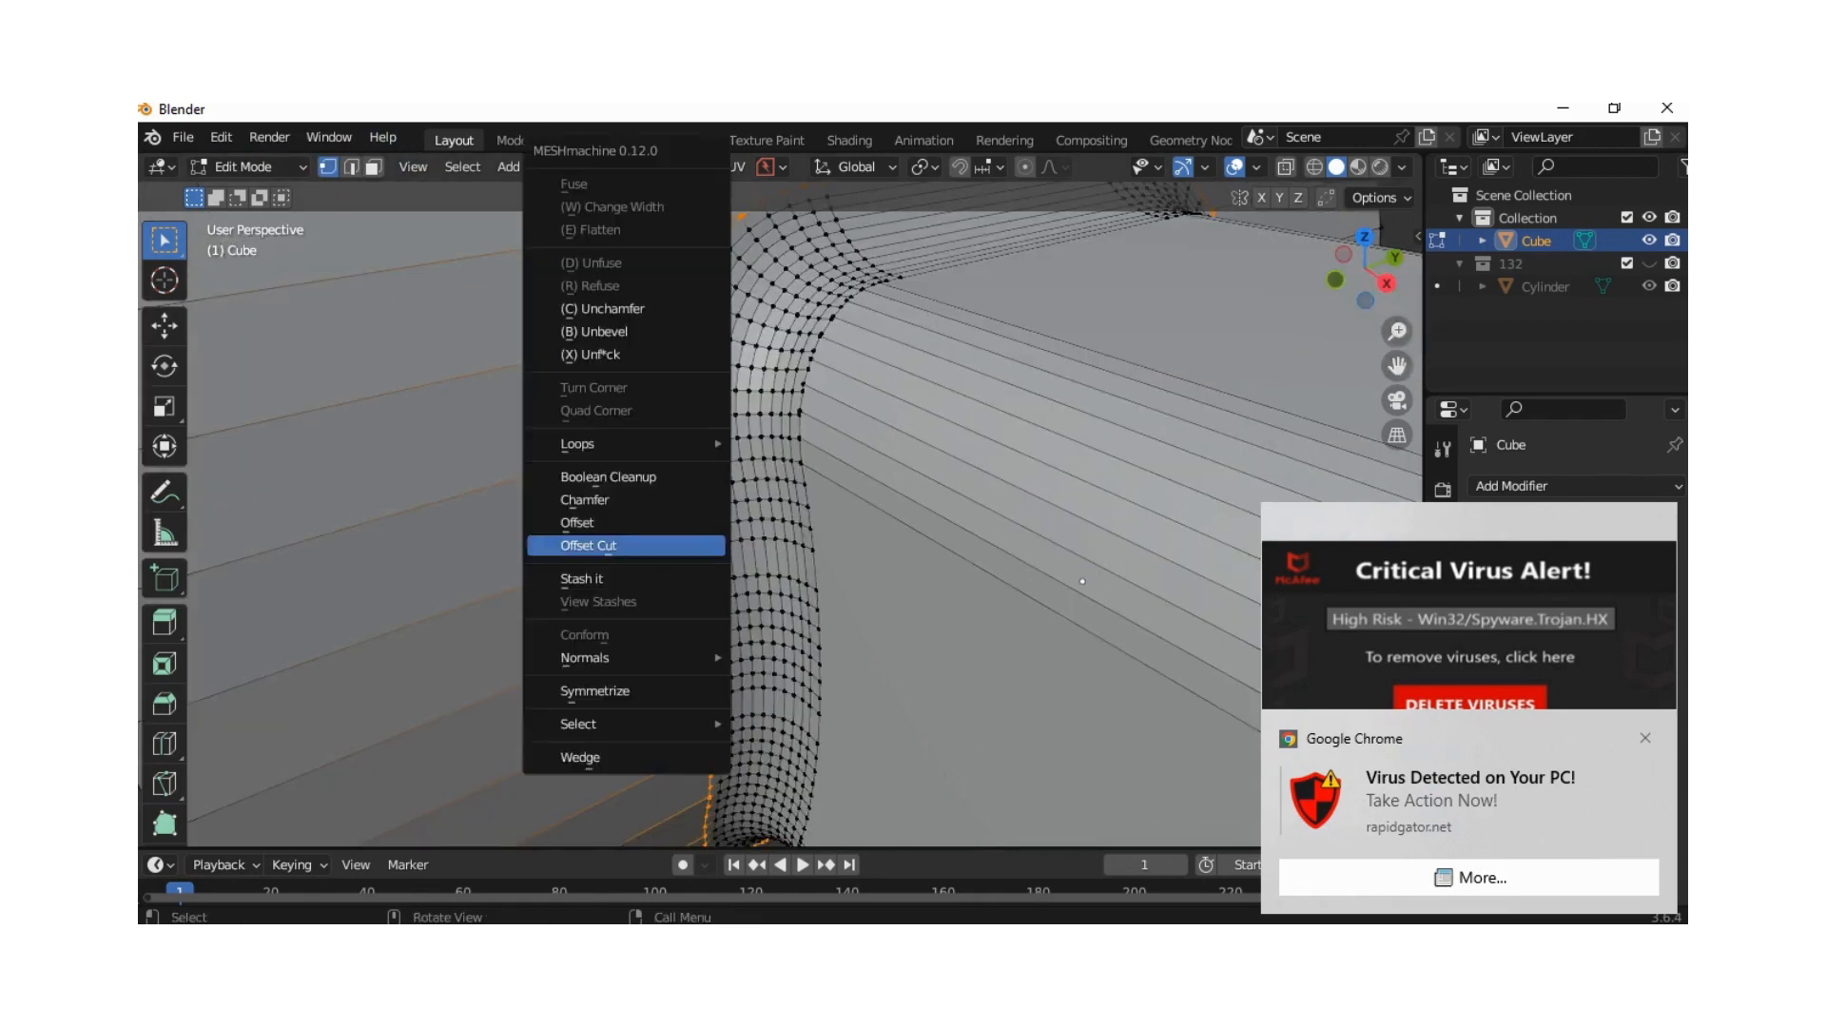
{"action": "key", "text": "Up"}
{"action": "key", "text": "Up"}
{"action": "key", "text": "Up"}
{"action": "key", "text": "Return"}
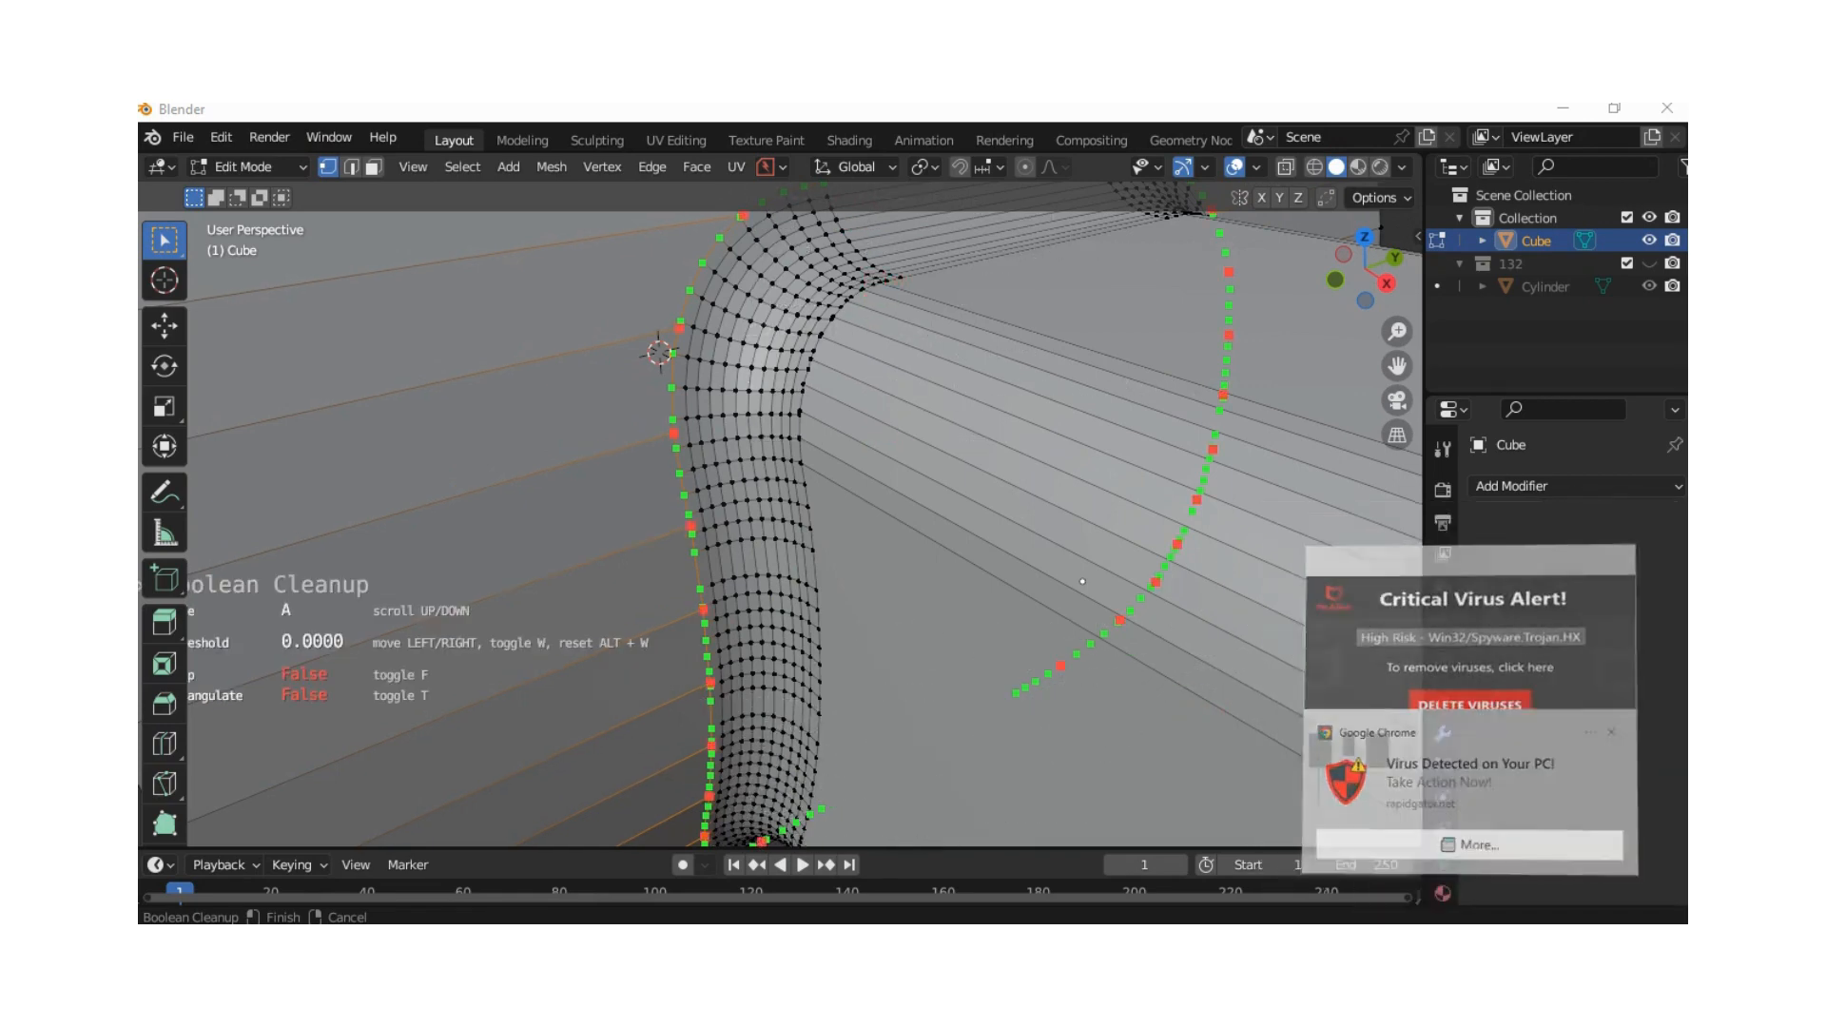
{"action": "left_click", "coordinate": [1082, 581]}
{"action": "middle_click_drag", "start_coordinate": [1082, 581], "coordinate": [1097, 545]}
{"action": "left_click", "coordinate": [1096, 544]}
{"action": "key", "text": "ctrl+z"}
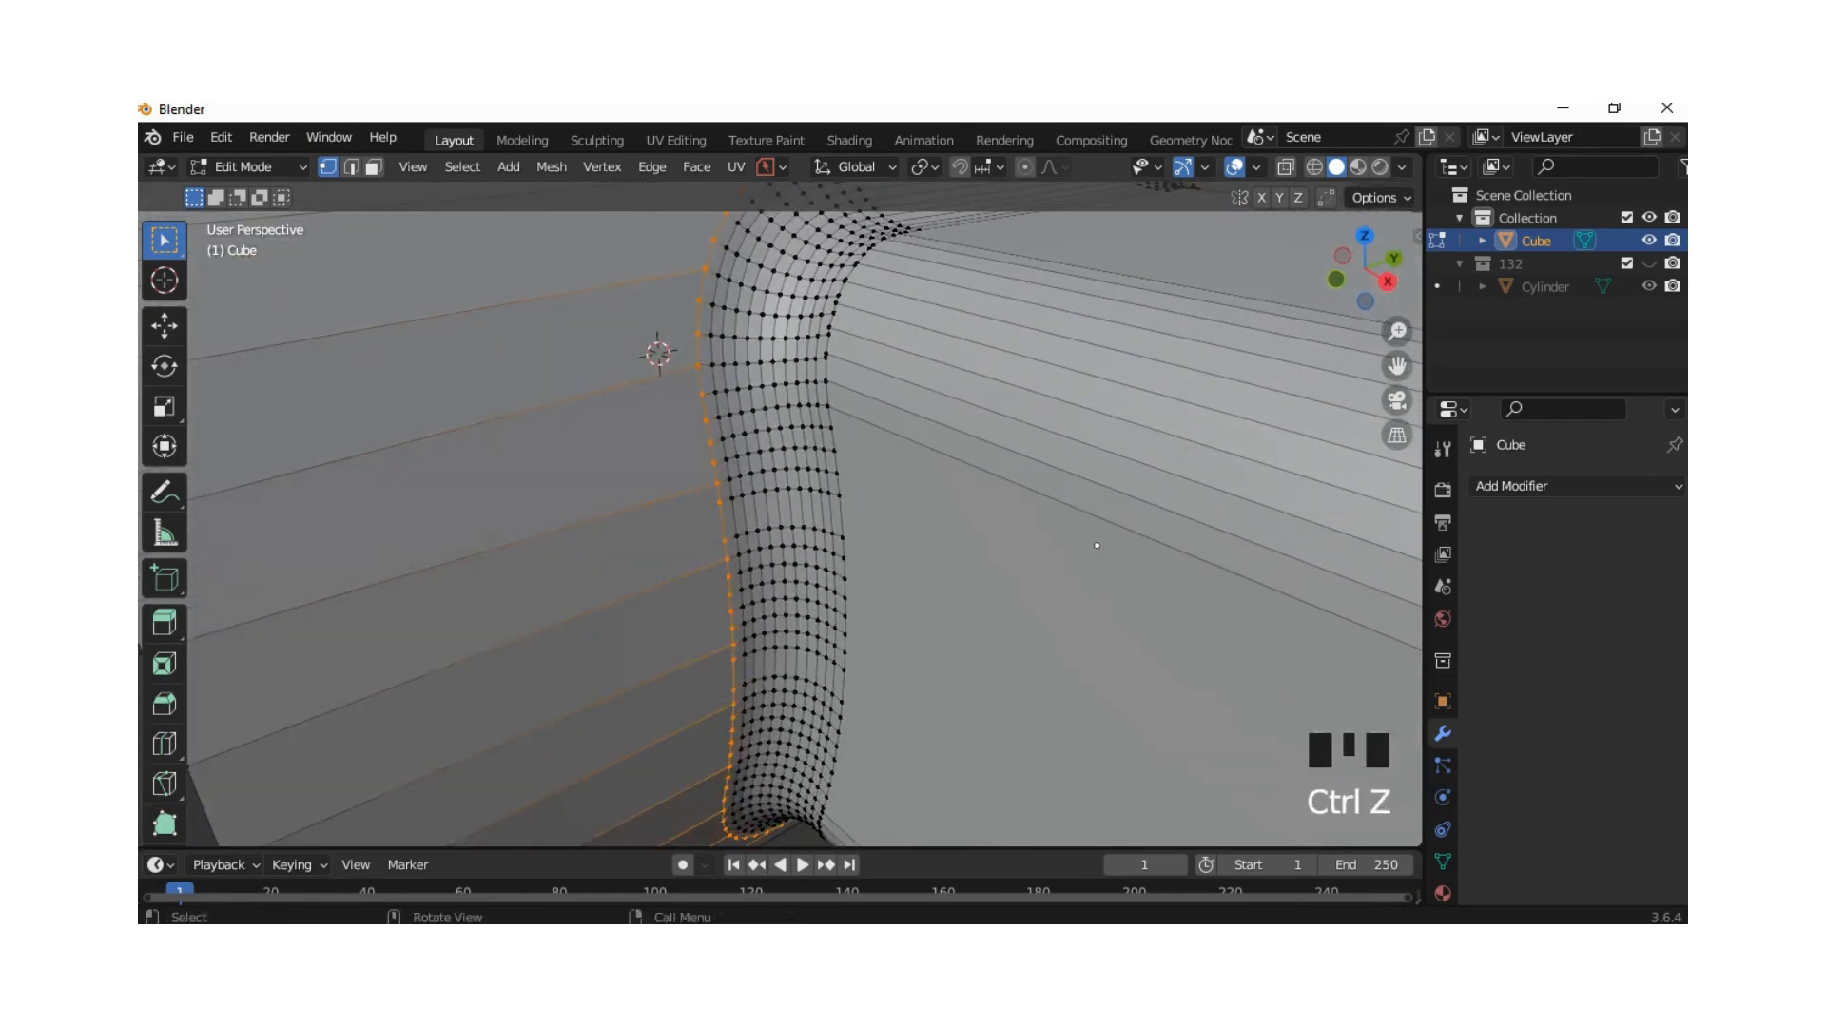
{"action": "key", "text": "ctrl+z"}
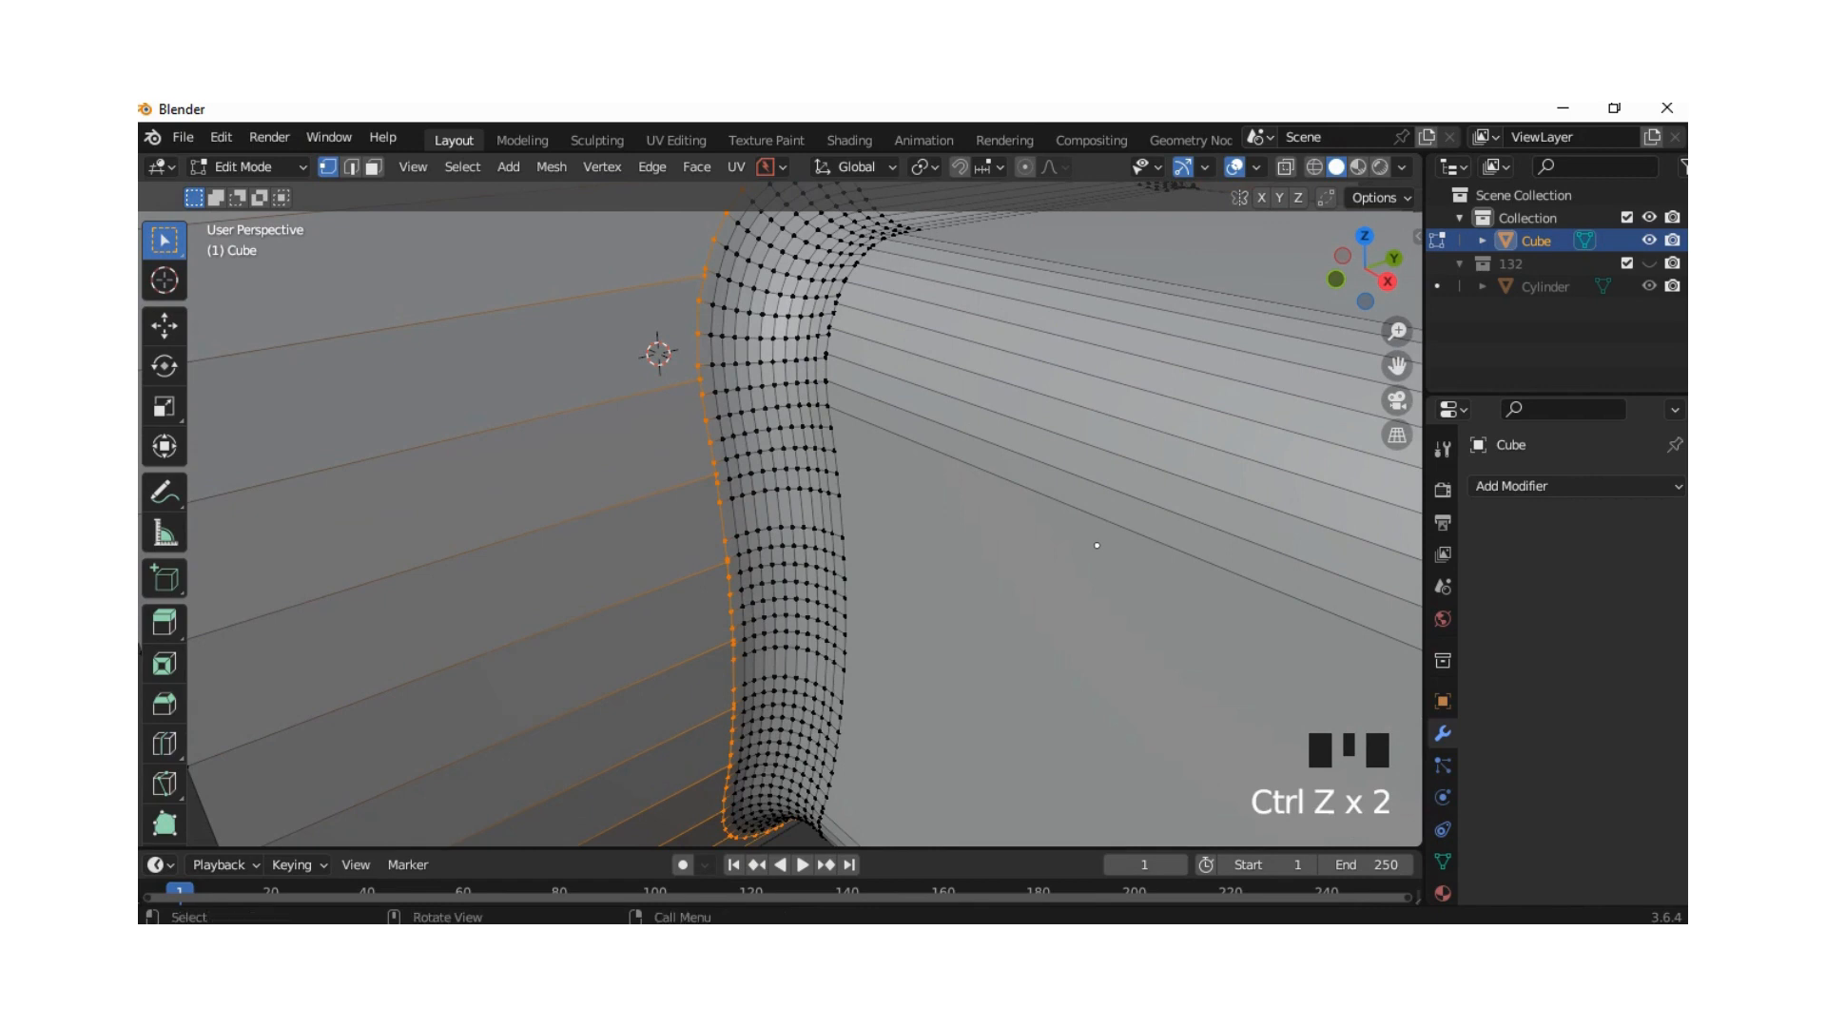
Step: Run MESHmachine's Boolean Cleanup on the selected outer loop using side A and a threshold of 0.00
{"action": "key", "text": "y"}
{"action": "left_click", "coordinate": [632, 557]}
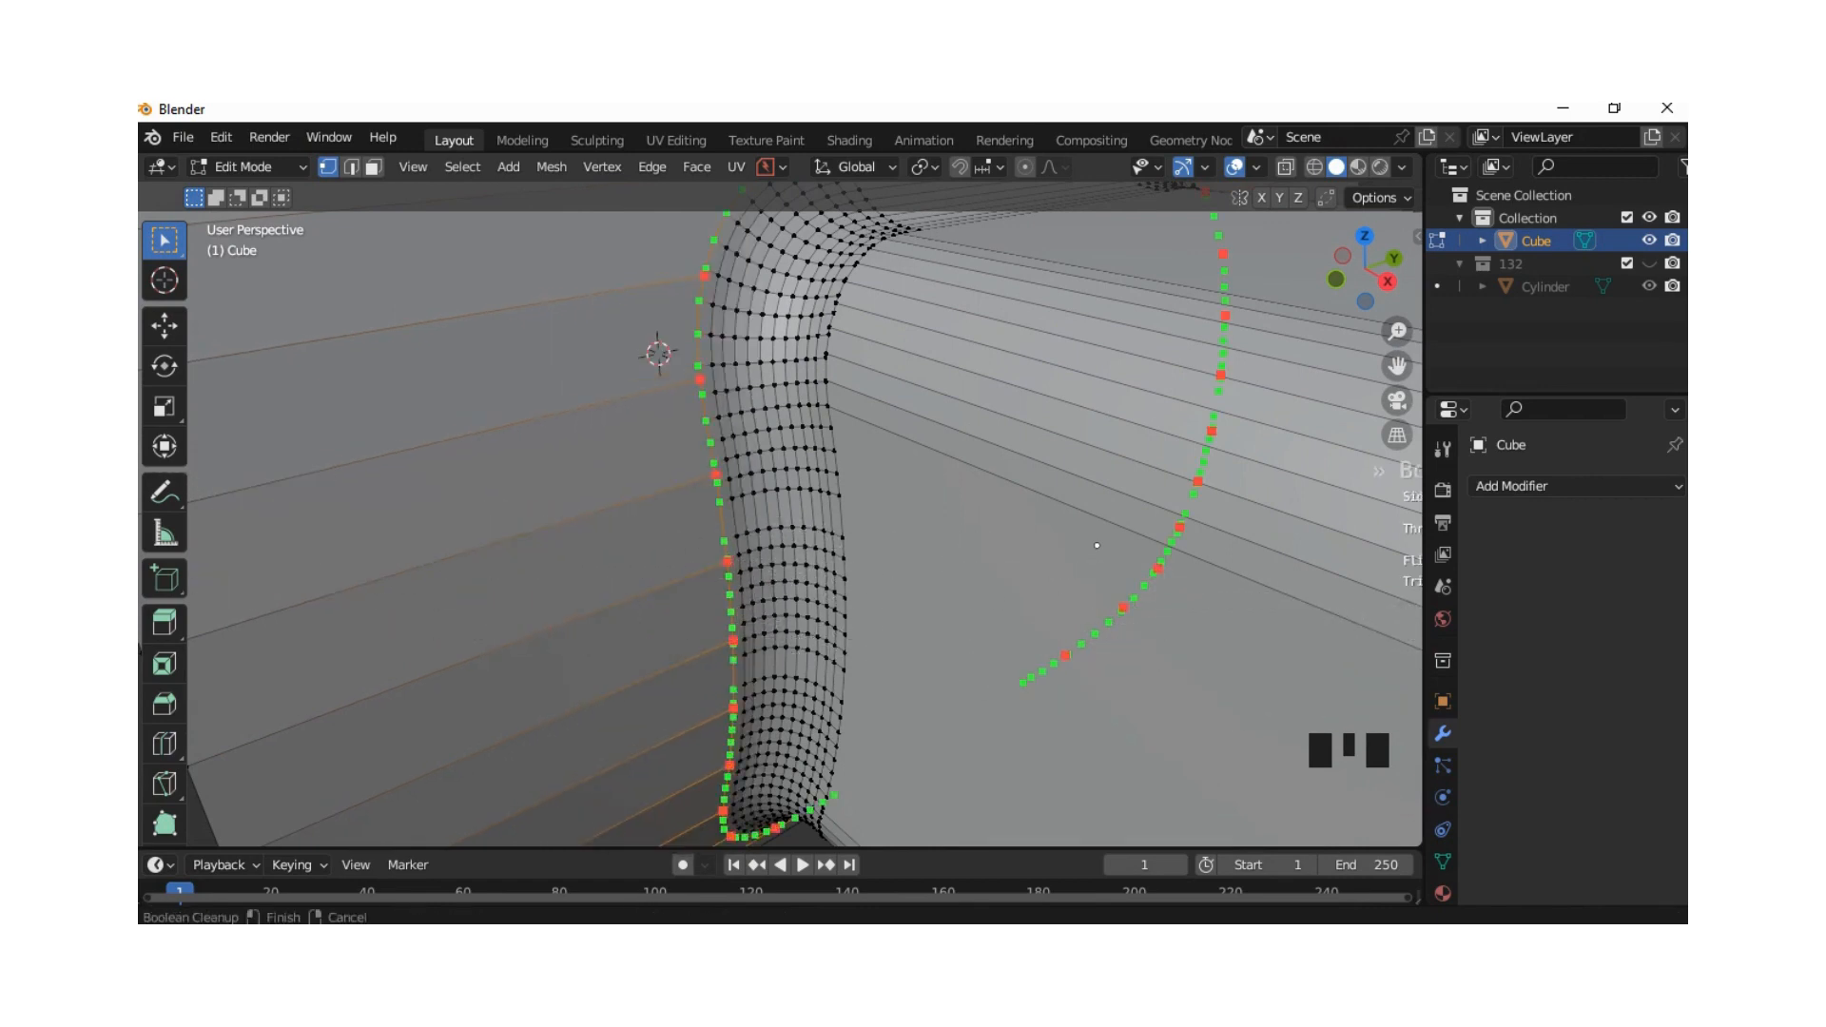
{"action": "left_click", "coordinate": [1366, 468]}
{"action": "scroll", "coordinate": [1097, 545], "scroll_direction": "down", "scroll_amount": 5}
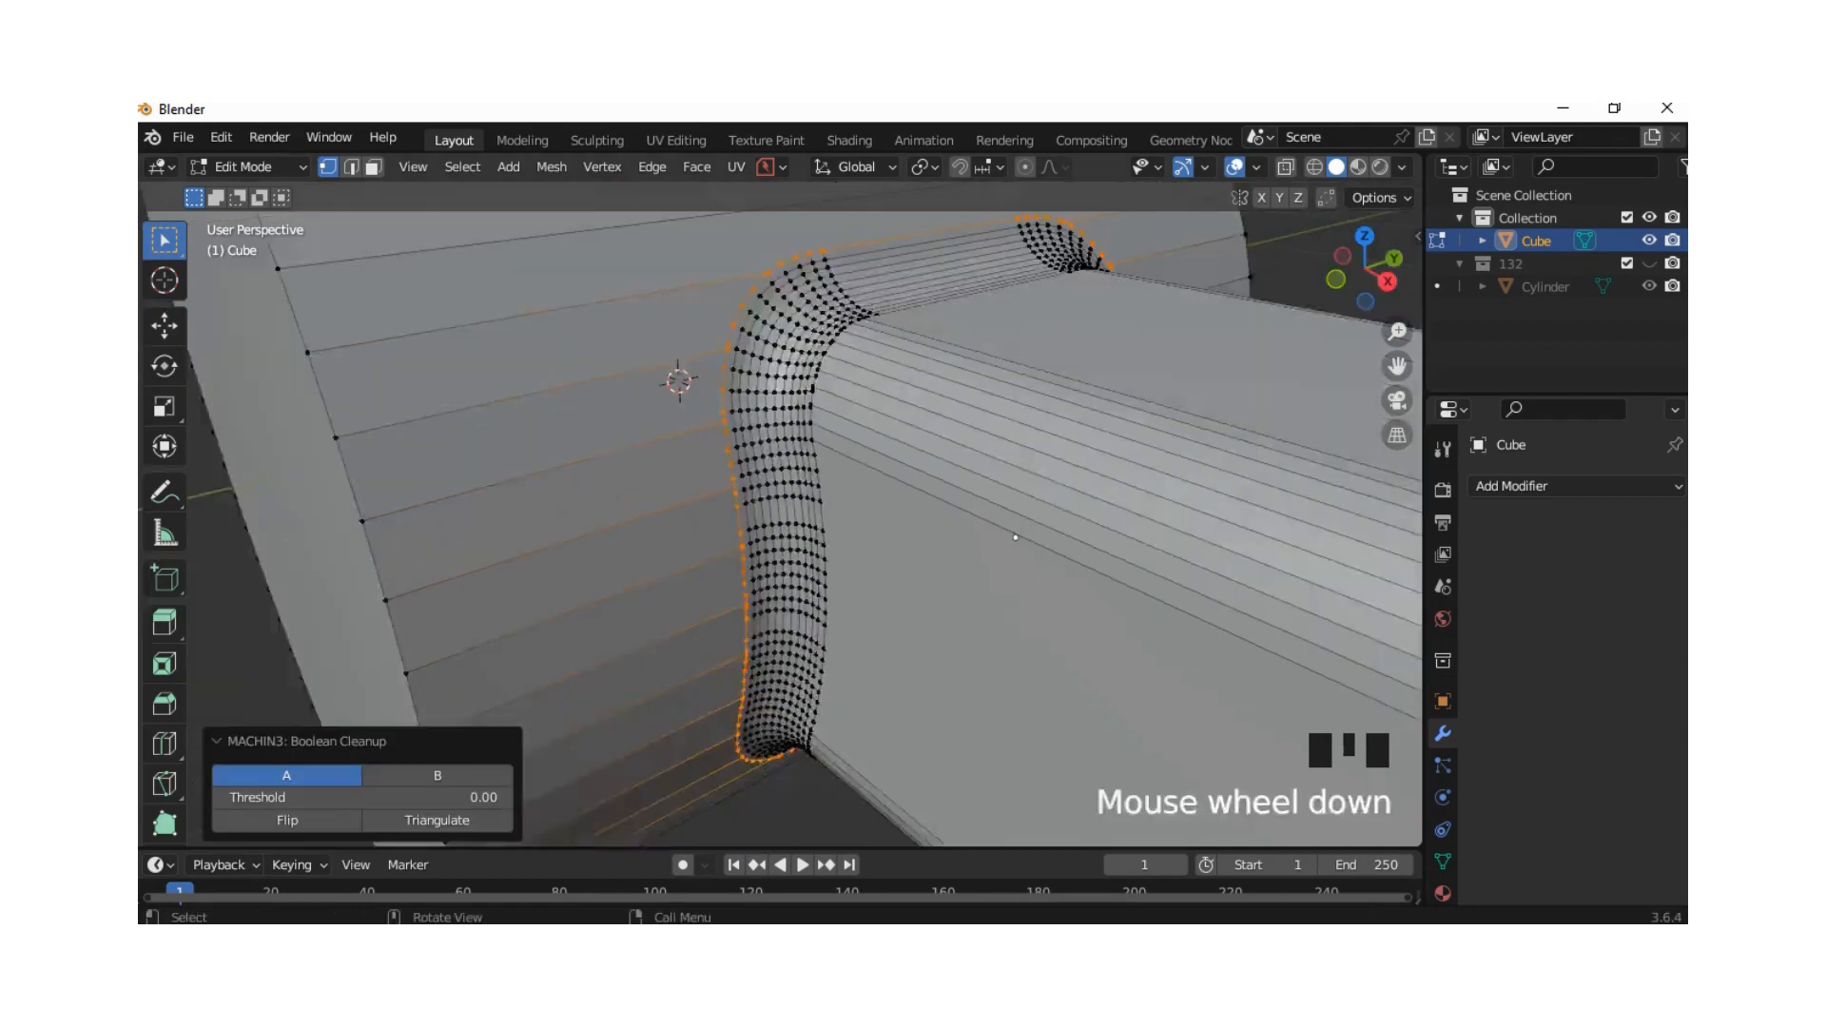
Step: Inspect the cleaned junction from several angles, clear the selection, and return to Object Mode
{"action": "middle_click", "coordinate": [873, 575]}
{"action": "left_click", "coordinate": [1113, 480]}
{"action": "middle_click_drag", "start_coordinate": [1093, 485], "coordinate": [955, 549]}
{"action": "scroll", "coordinate": [780, 508], "scroll_direction": "up", "scroll_amount": 4}
{"action": "scroll", "coordinate": [945, 814], "scroll_direction": "down", "scroll_amount": 3}
{"action": "left_click", "coordinate": [968, 536]}
{"action": "left_click", "coordinate": [244, 166]}
{"action": "left_click", "coordinate": [249, 184]}
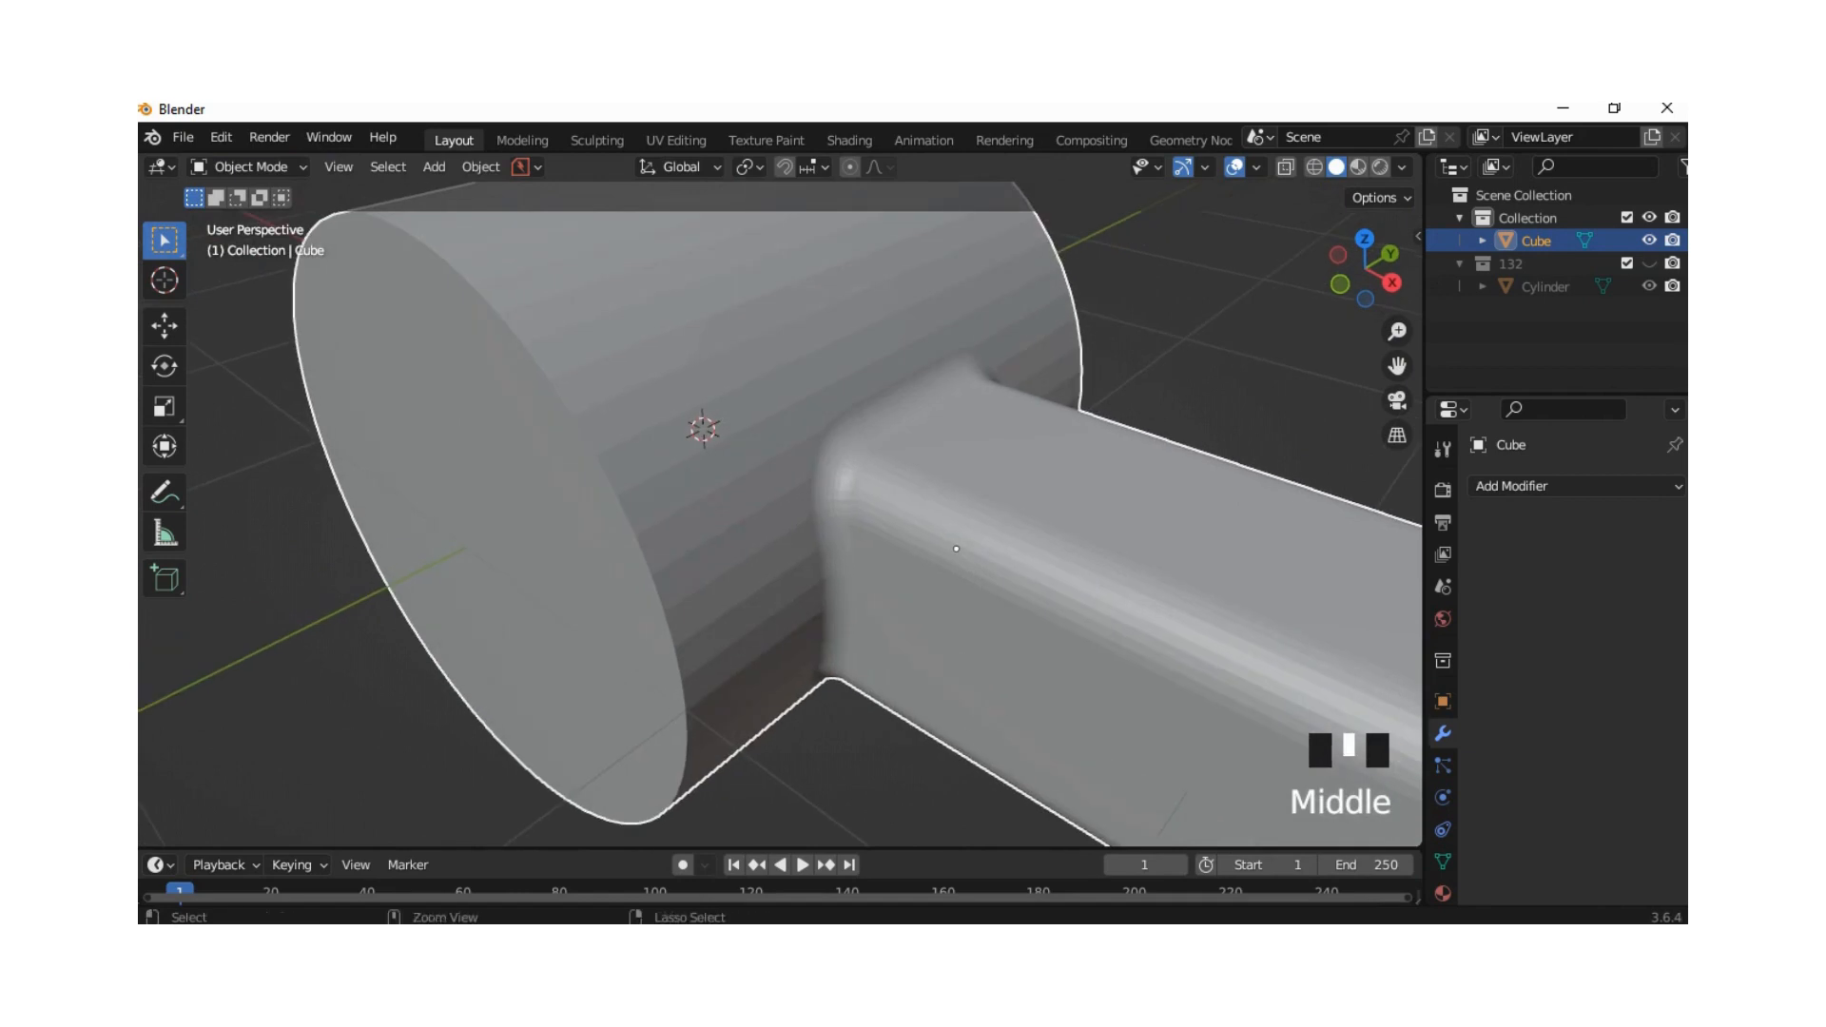
Step: Try Catmull-Clark subdivision at levels 1 to 4 on the joined object, and undo all of them
{"action": "key", "text": "ctrl+1"}
{"action": "key", "text": "ctrl+2"}
{"action": "key", "text": "ctrl+3"}
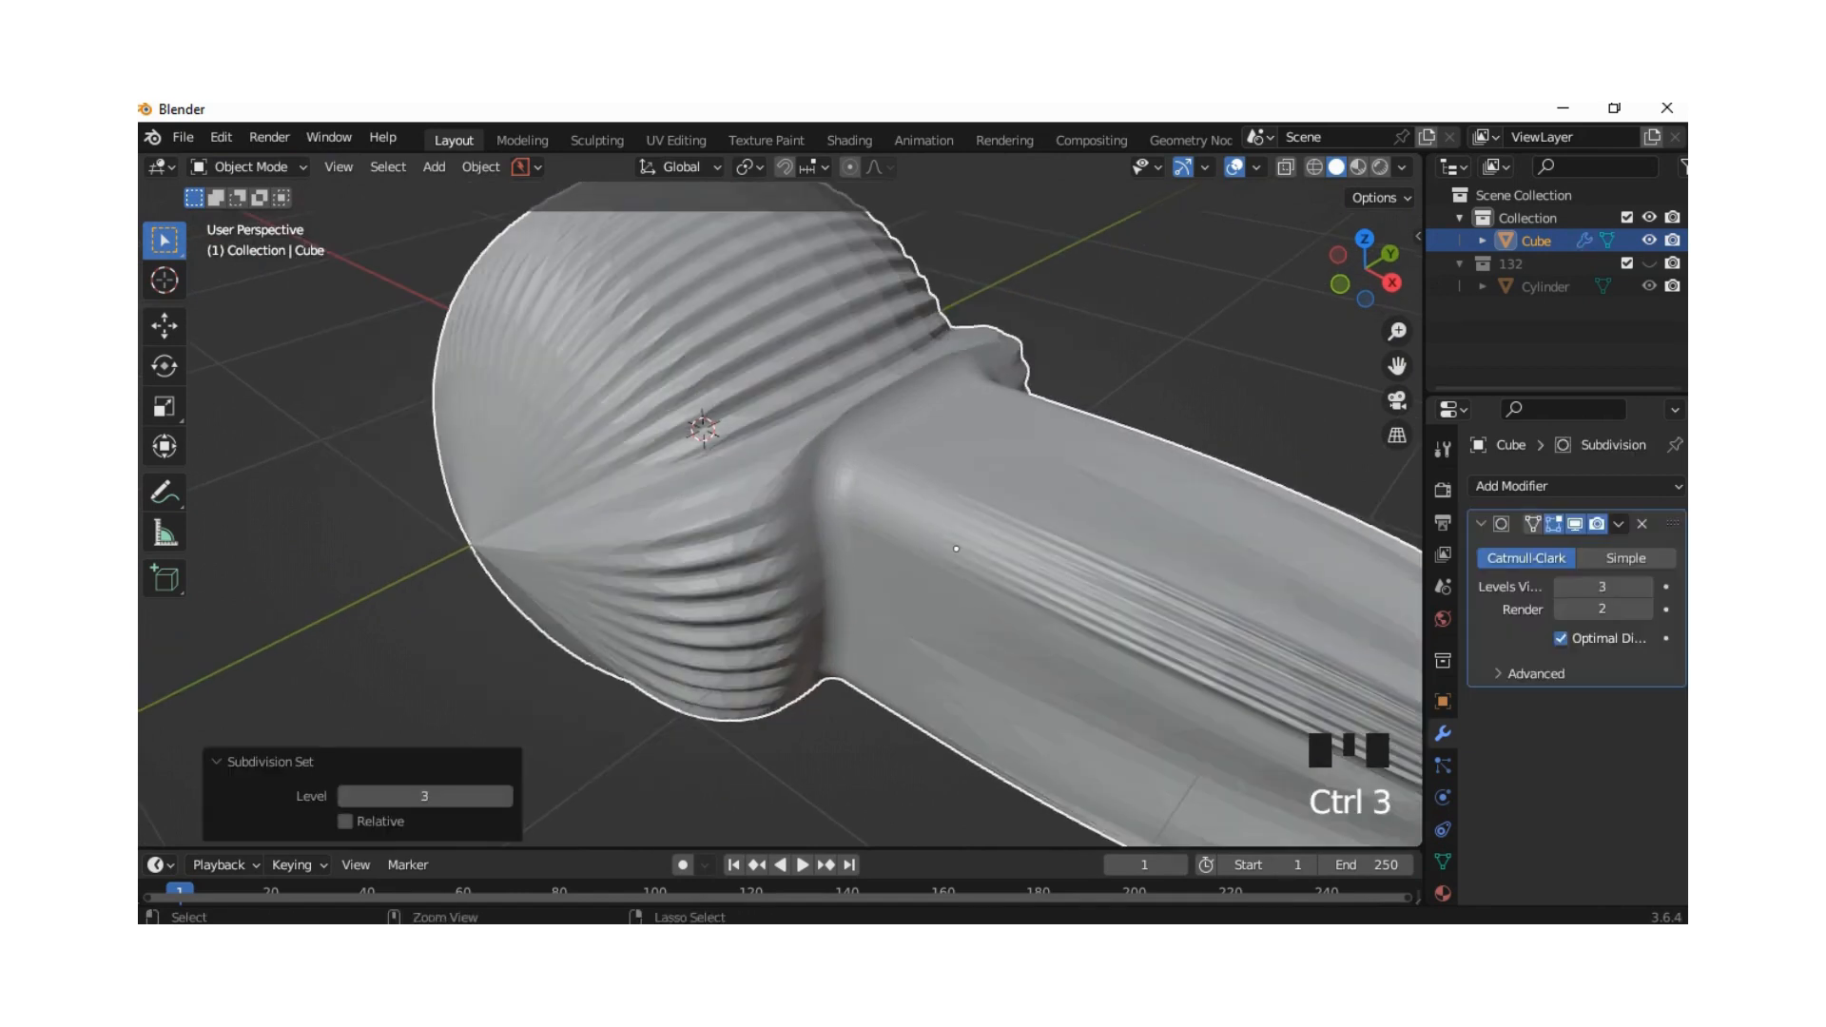
{"action": "key", "text": "ctrl+4"}
{"action": "key", "text": "ctrl+z"}
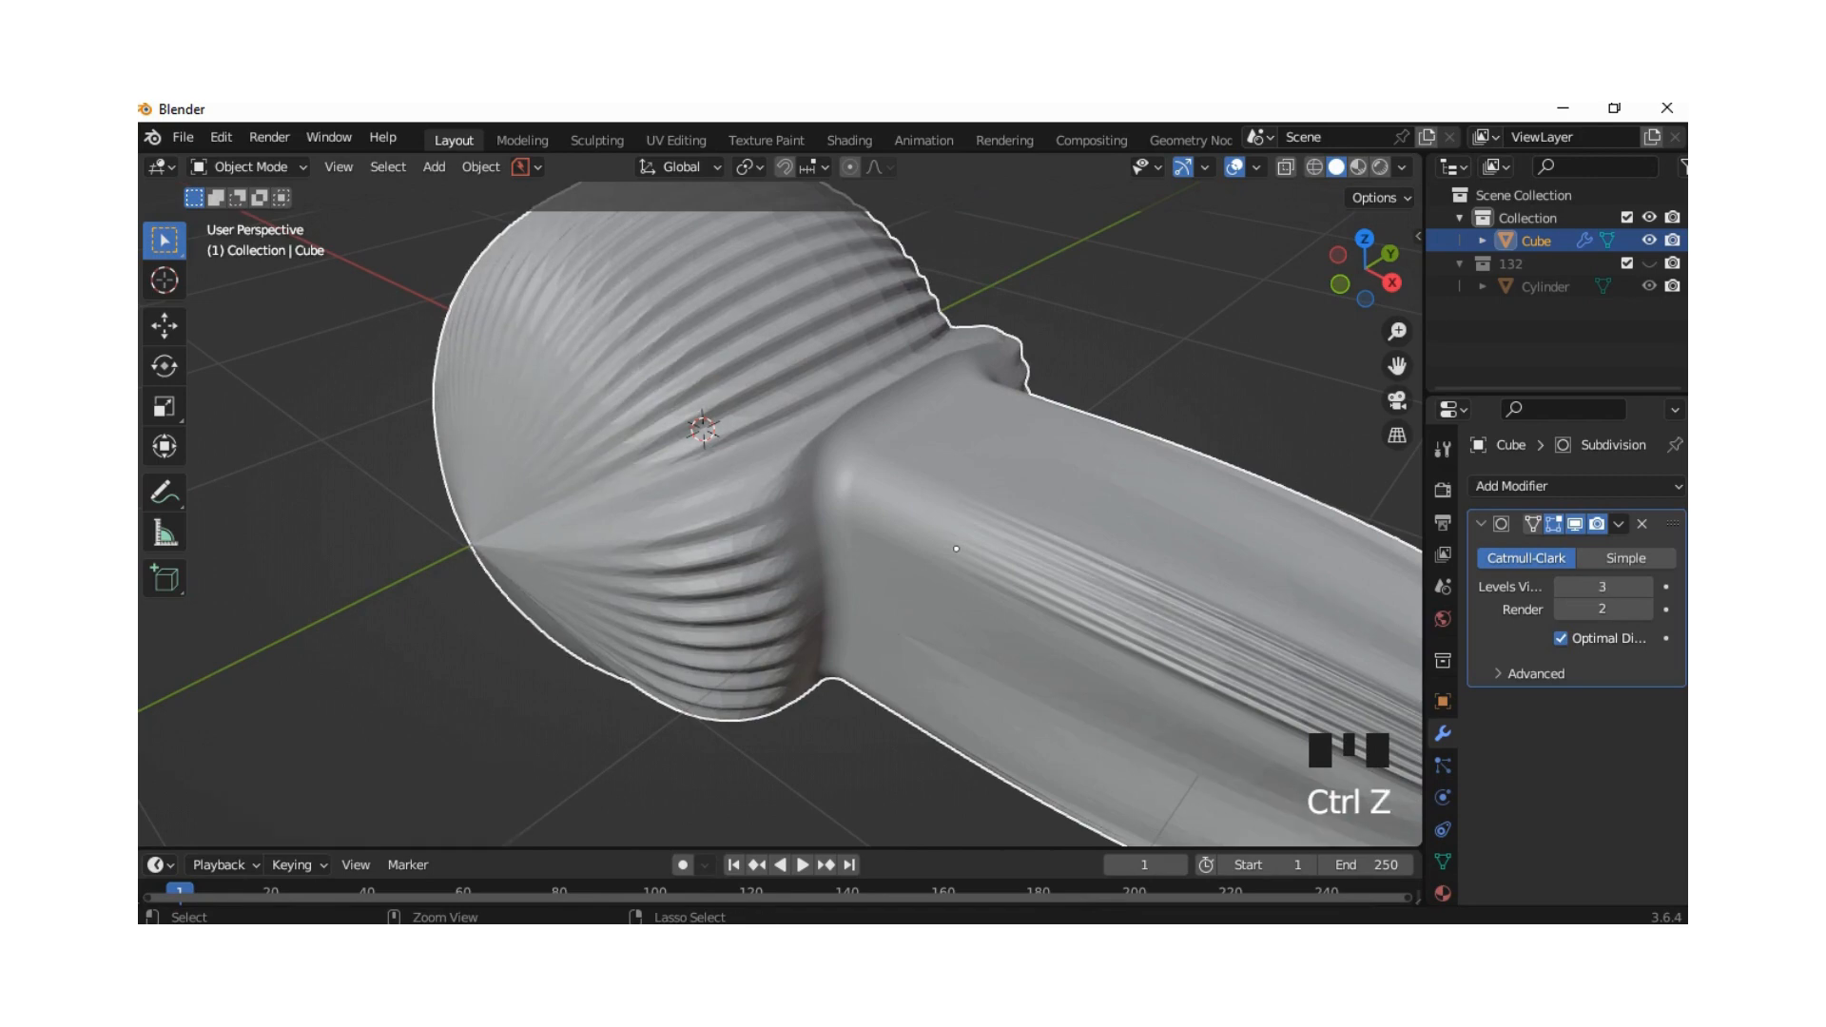
{"action": "key", "text": "ctrl+z"}
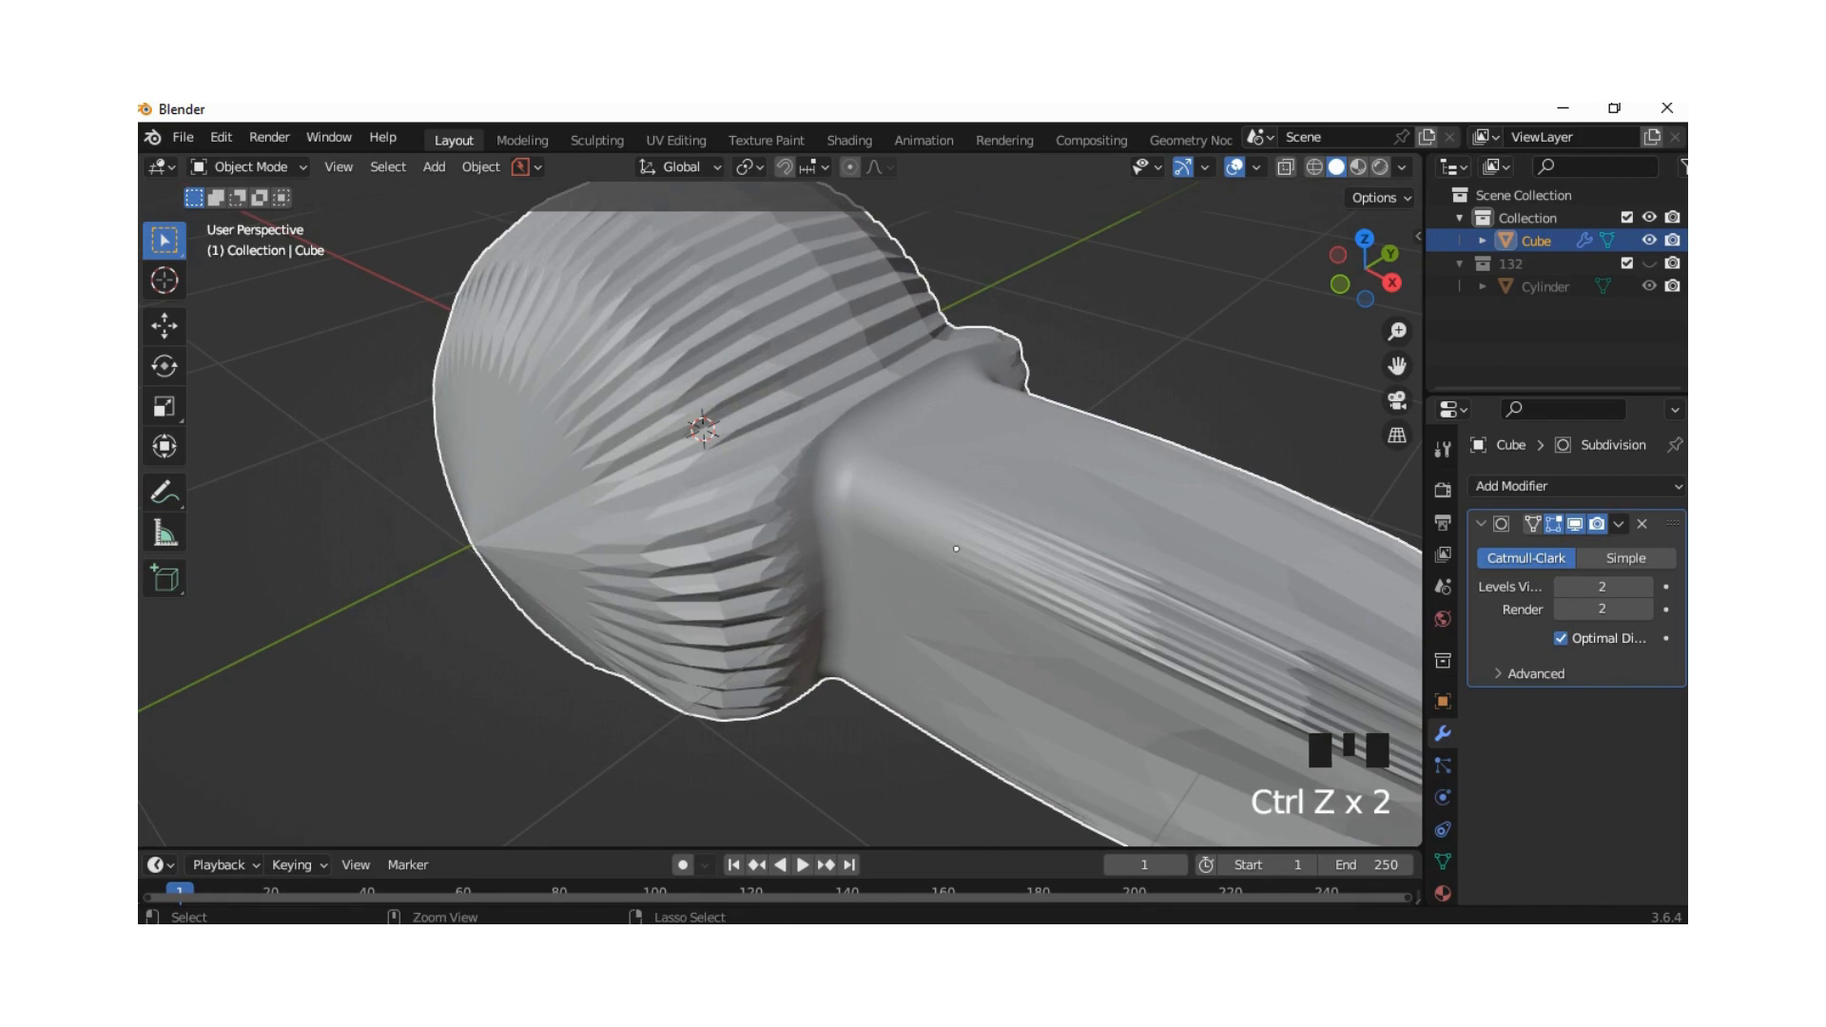
{"action": "key", "text": "ctrl+z"}
{"action": "key", "text": "ctrl+z"}
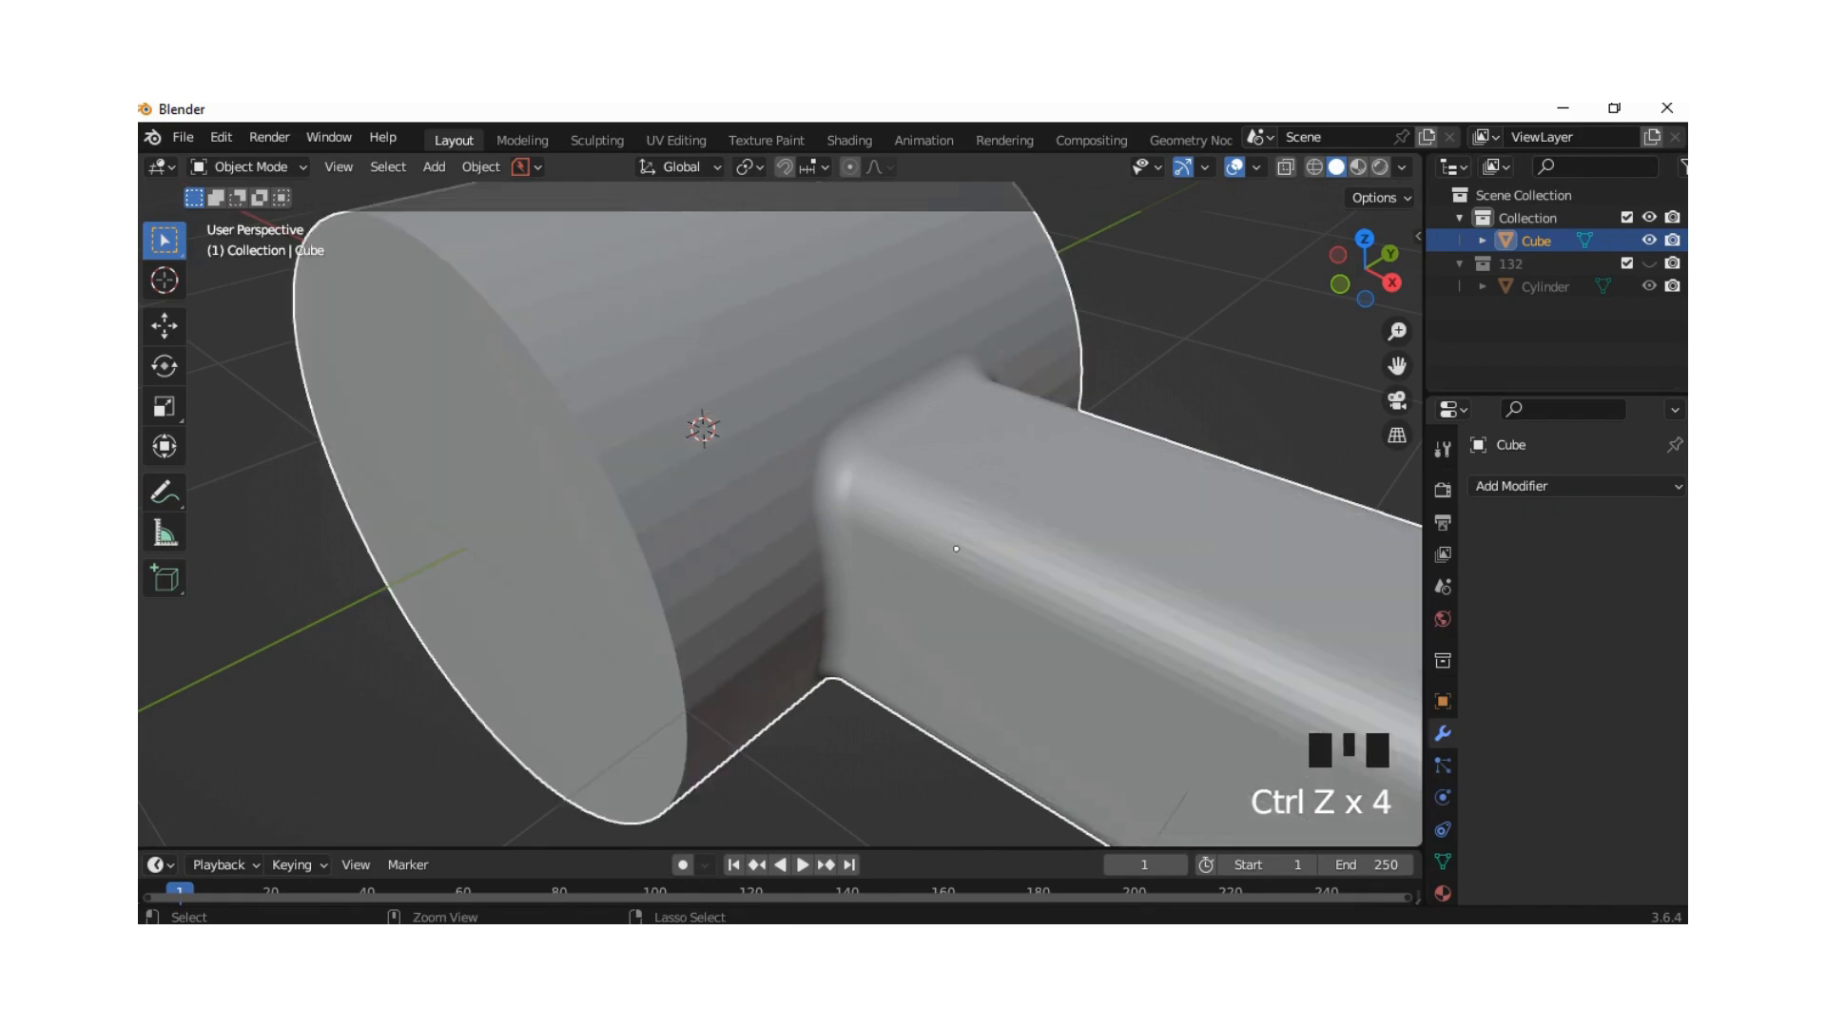
Step: Apply Shade Auto Smooth with a 30° angle to the joined object and examine the junction's shading up close
{"action": "left_click", "coordinate": [673, 346]}
{"action": "right_click", "coordinate": [672, 345]}
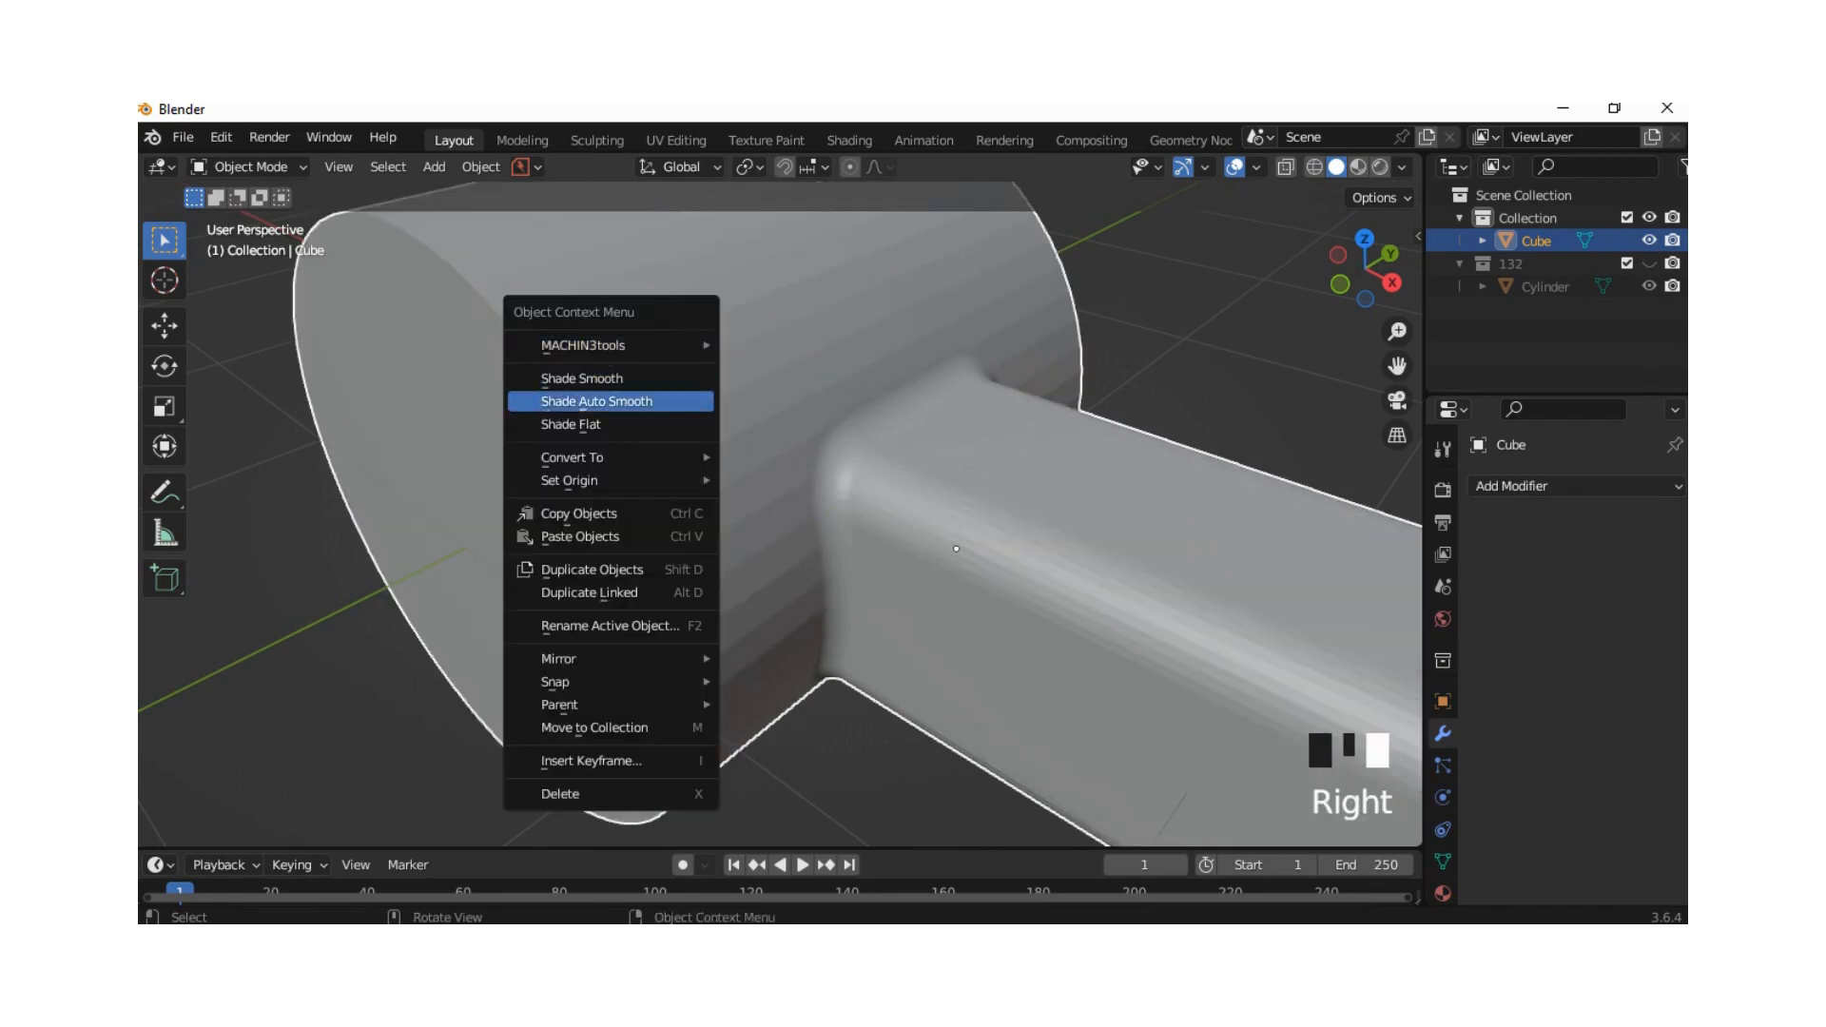
{"action": "left_click", "coordinate": [627, 401]}
{"action": "mouse_move", "coordinate": [627, 409]}
{"action": "middle_mouse_down"}
{"action": "mouse_move", "coordinate": [523, 381]}
{"action": "mouse_move", "coordinate": [607, 403]}
{"action": "middle_mouse_up"}
{"action": "mouse_move", "coordinate": [909, 529]}
{"action": "middle_mouse_down"}
{"action": "mouse_move", "coordinate": [1083, 378]}
{"action": "mouse_move", "coordinate": [1106, 550]}
{"action": "mouse_move", "coordinate": [888, 537]}
{"action": "mouse_move", "coordinate": [903, 540]}
{"action": "middle_mouse_up"}
{"action": "scroll", "coordinate": [1028, 555], "scroll_direction": "up", "scroll_amount": 3}
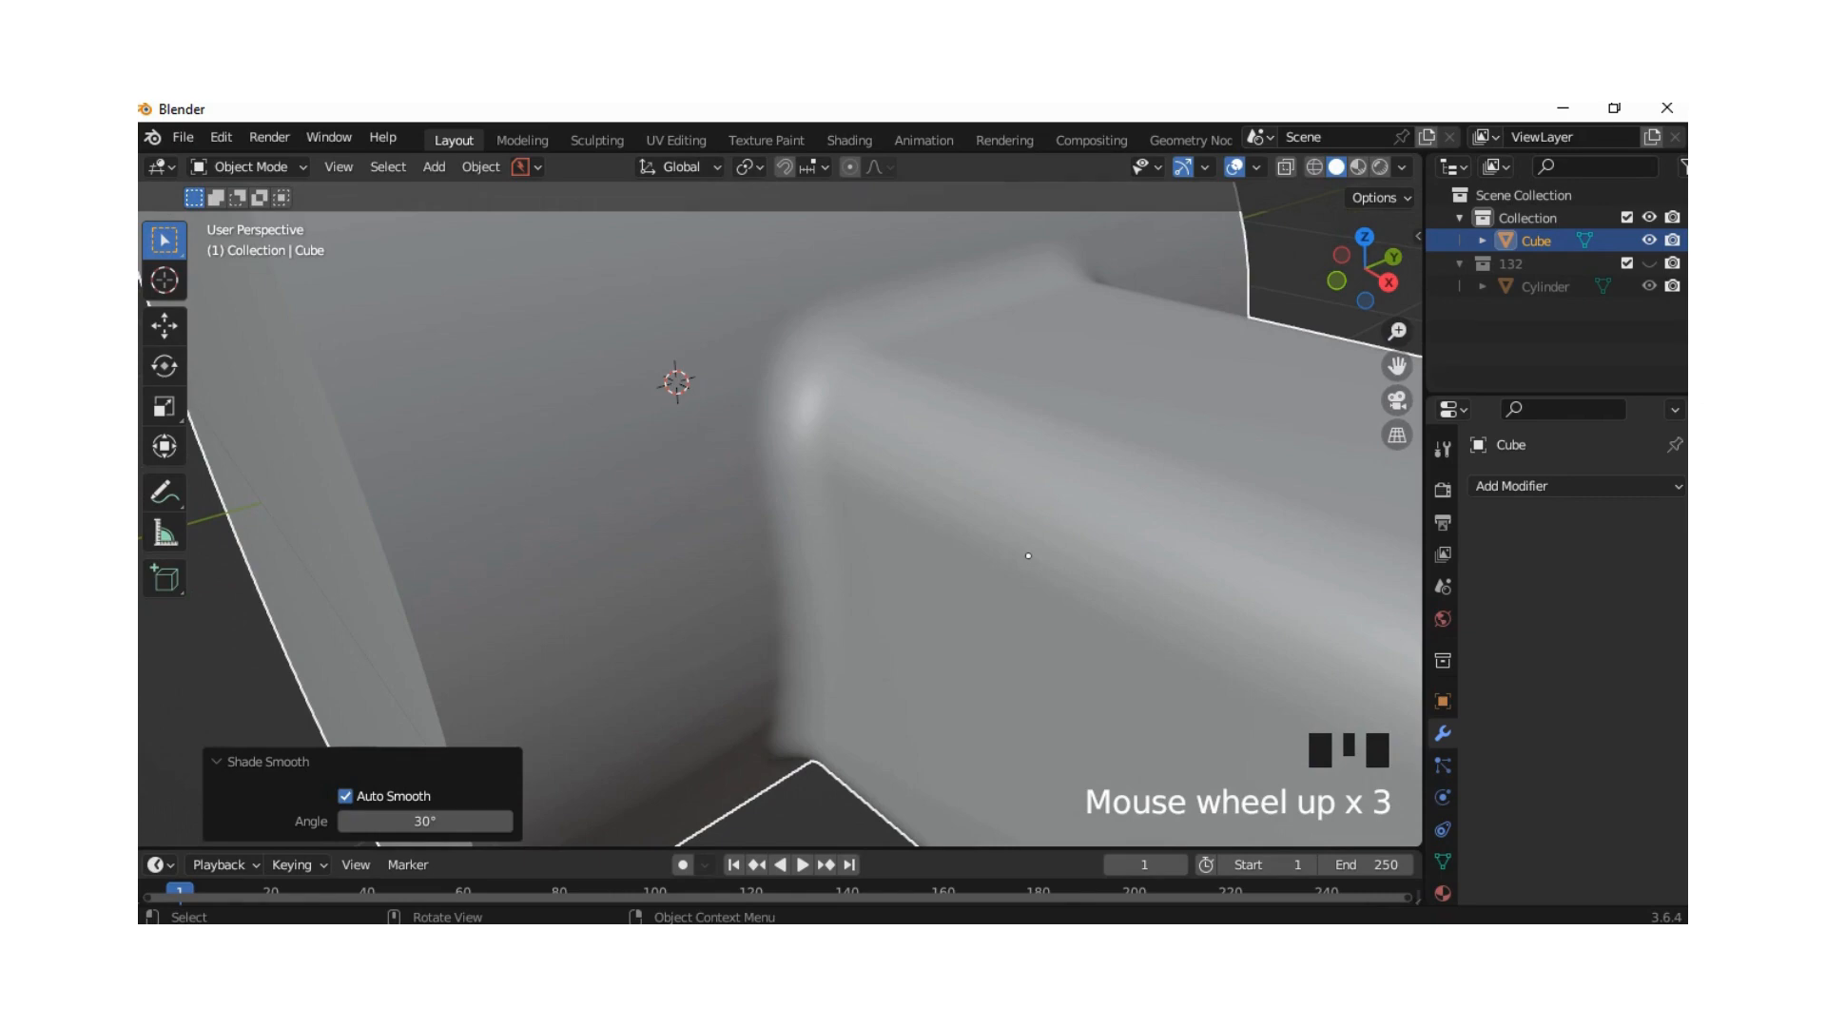
{"action": "scroll", "coordinate": [970, 546], "scroll_direction": "down", "scroll_amount": 1}
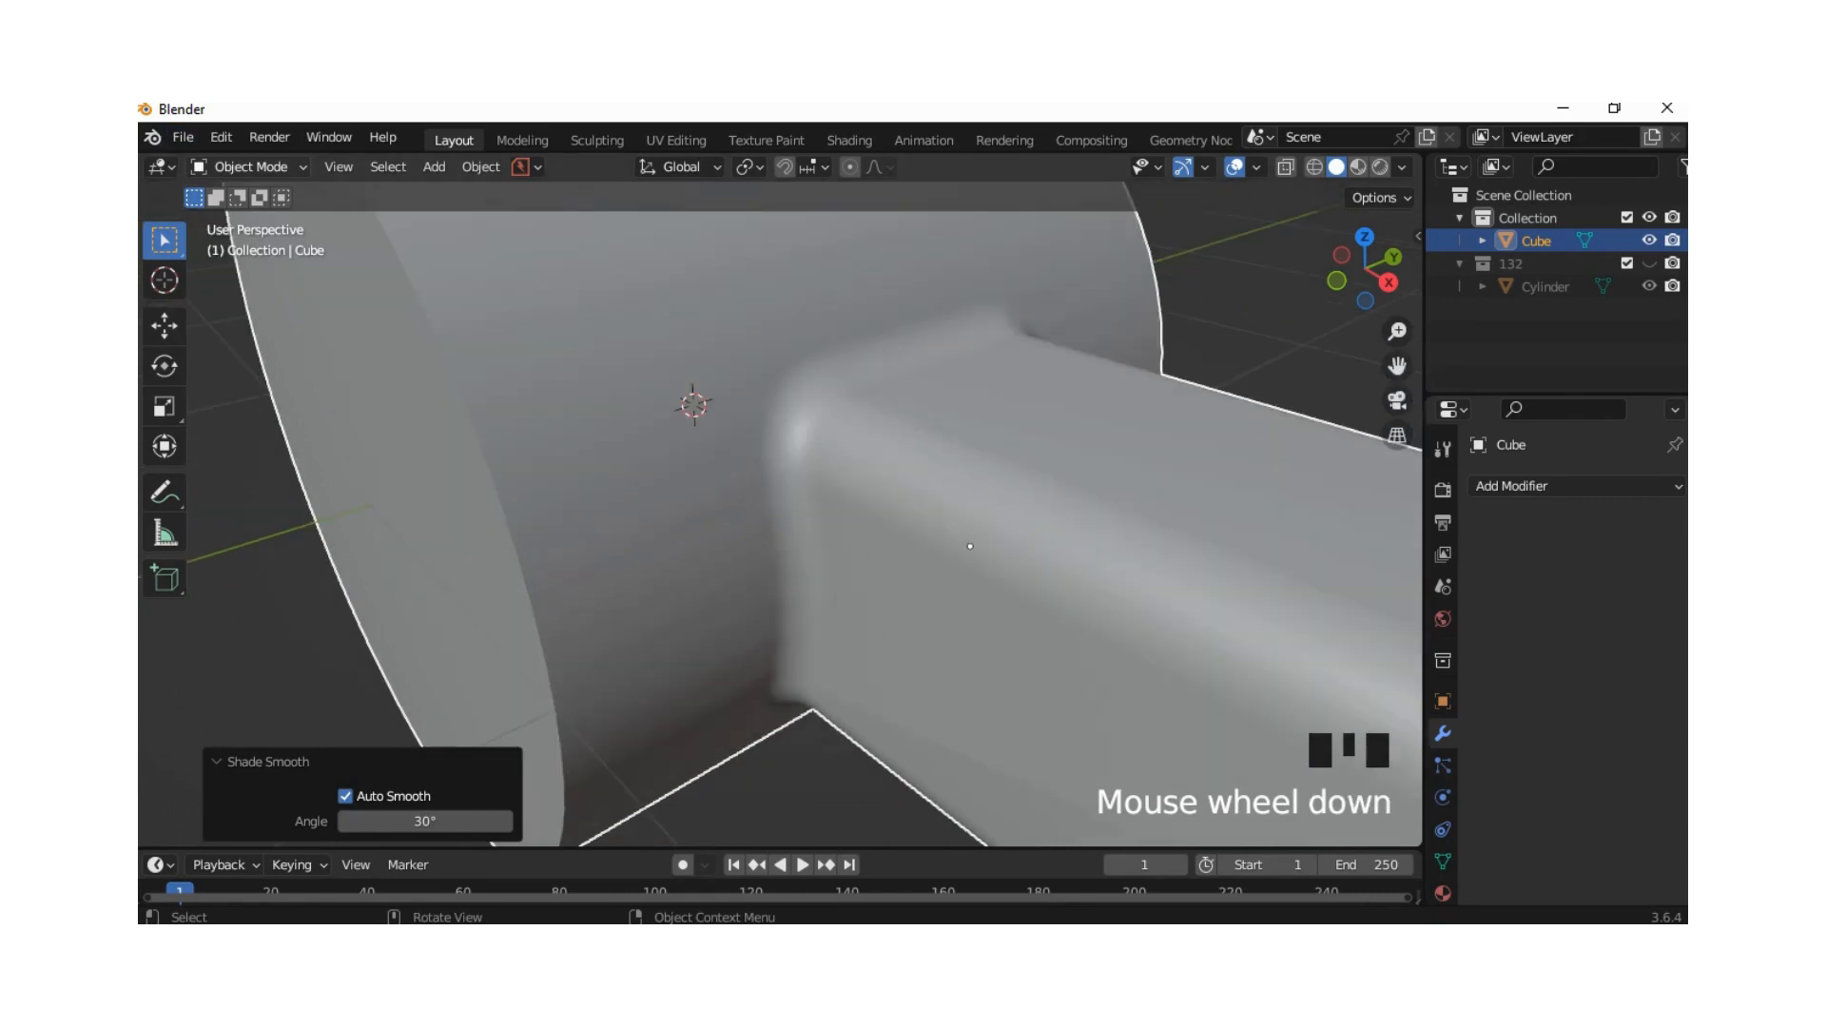
Step: In Edit Mode, add 12 evenly spaced loop cuts around the cylinder without sliding them
{"action": "left_click", "coordinate": [247, 166]}
{"action": "left_click", "coordinate": [243, 215]}
{"action": "middle_click_drag", "start_coordinate": [856, 428], "coordinate": [898, 510]}
{"action": "scroll", "coordinate": [908, 451], "scroll_direction": "up", "scroll_amount": 3}
{"action": "scroll", "coordinate": [1208, 367], "scroll_direction": "down", "scroll_amount": 4}
{"action": "key", "text": "ctrl+r"}
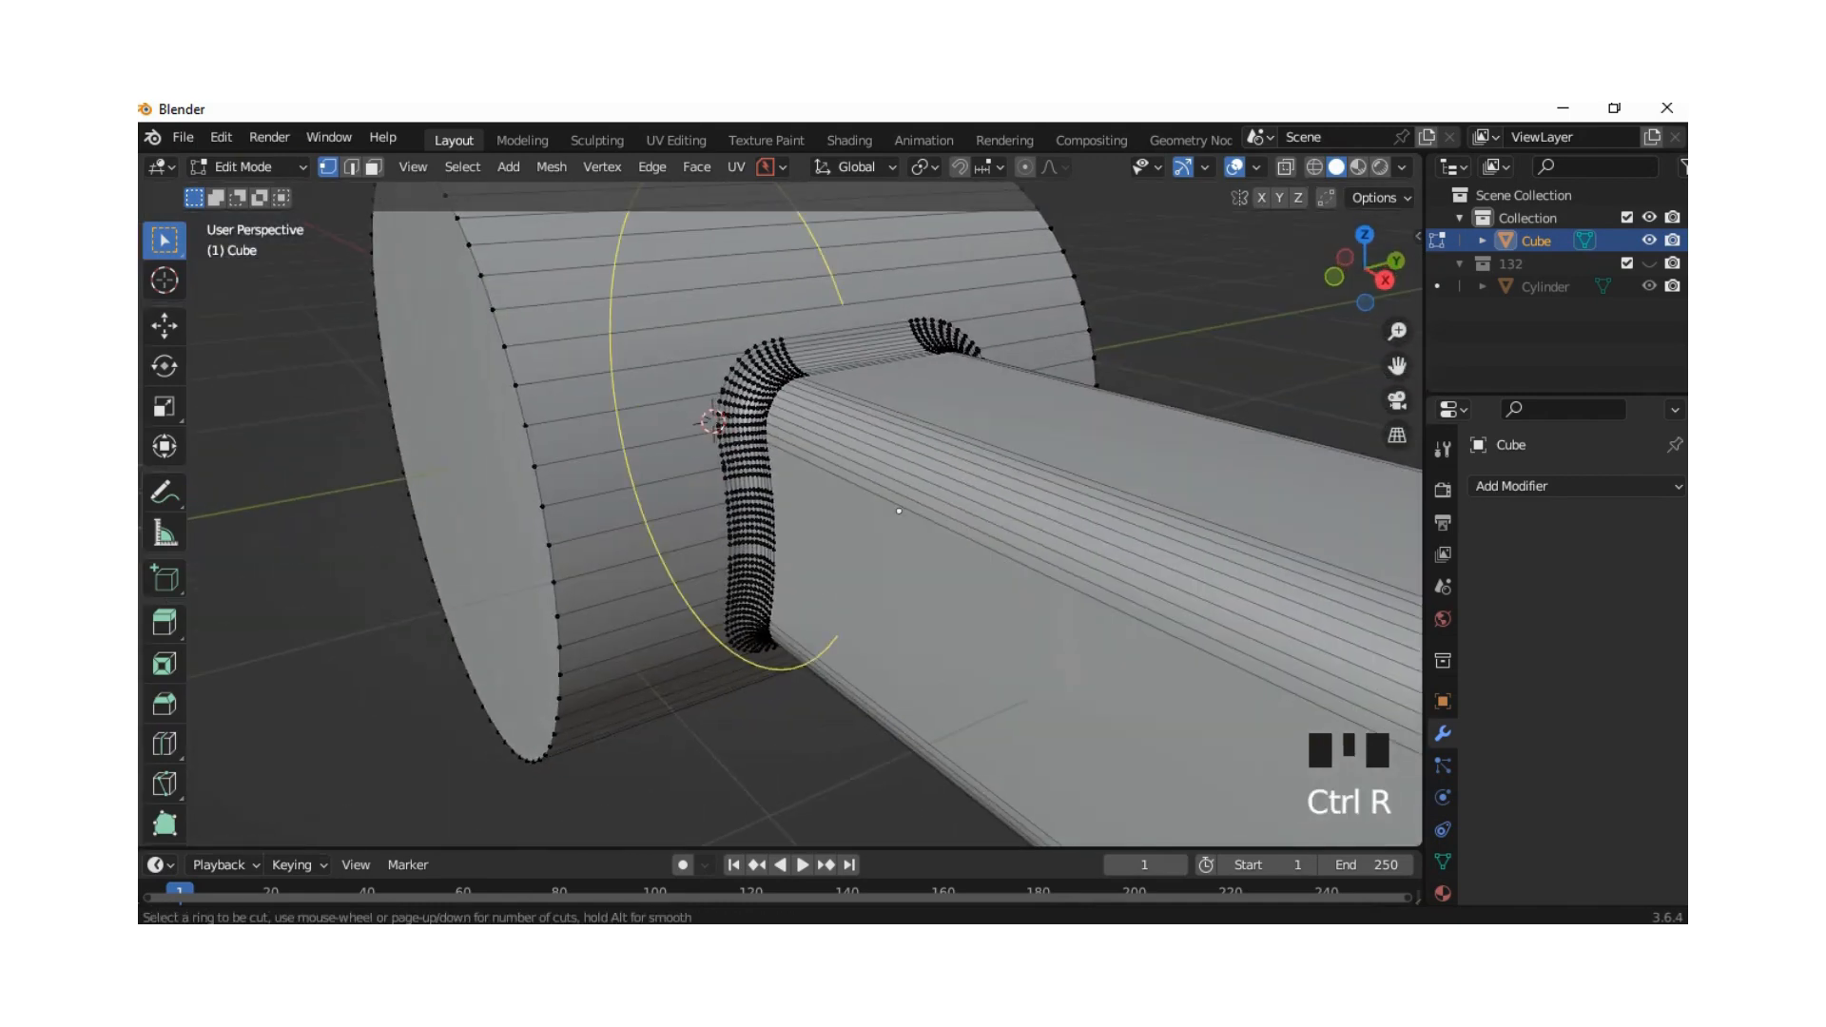
{"action": "scroll", "coordinate": [899, 511], "scroll_direction": "up", "scroll_amount": 4}
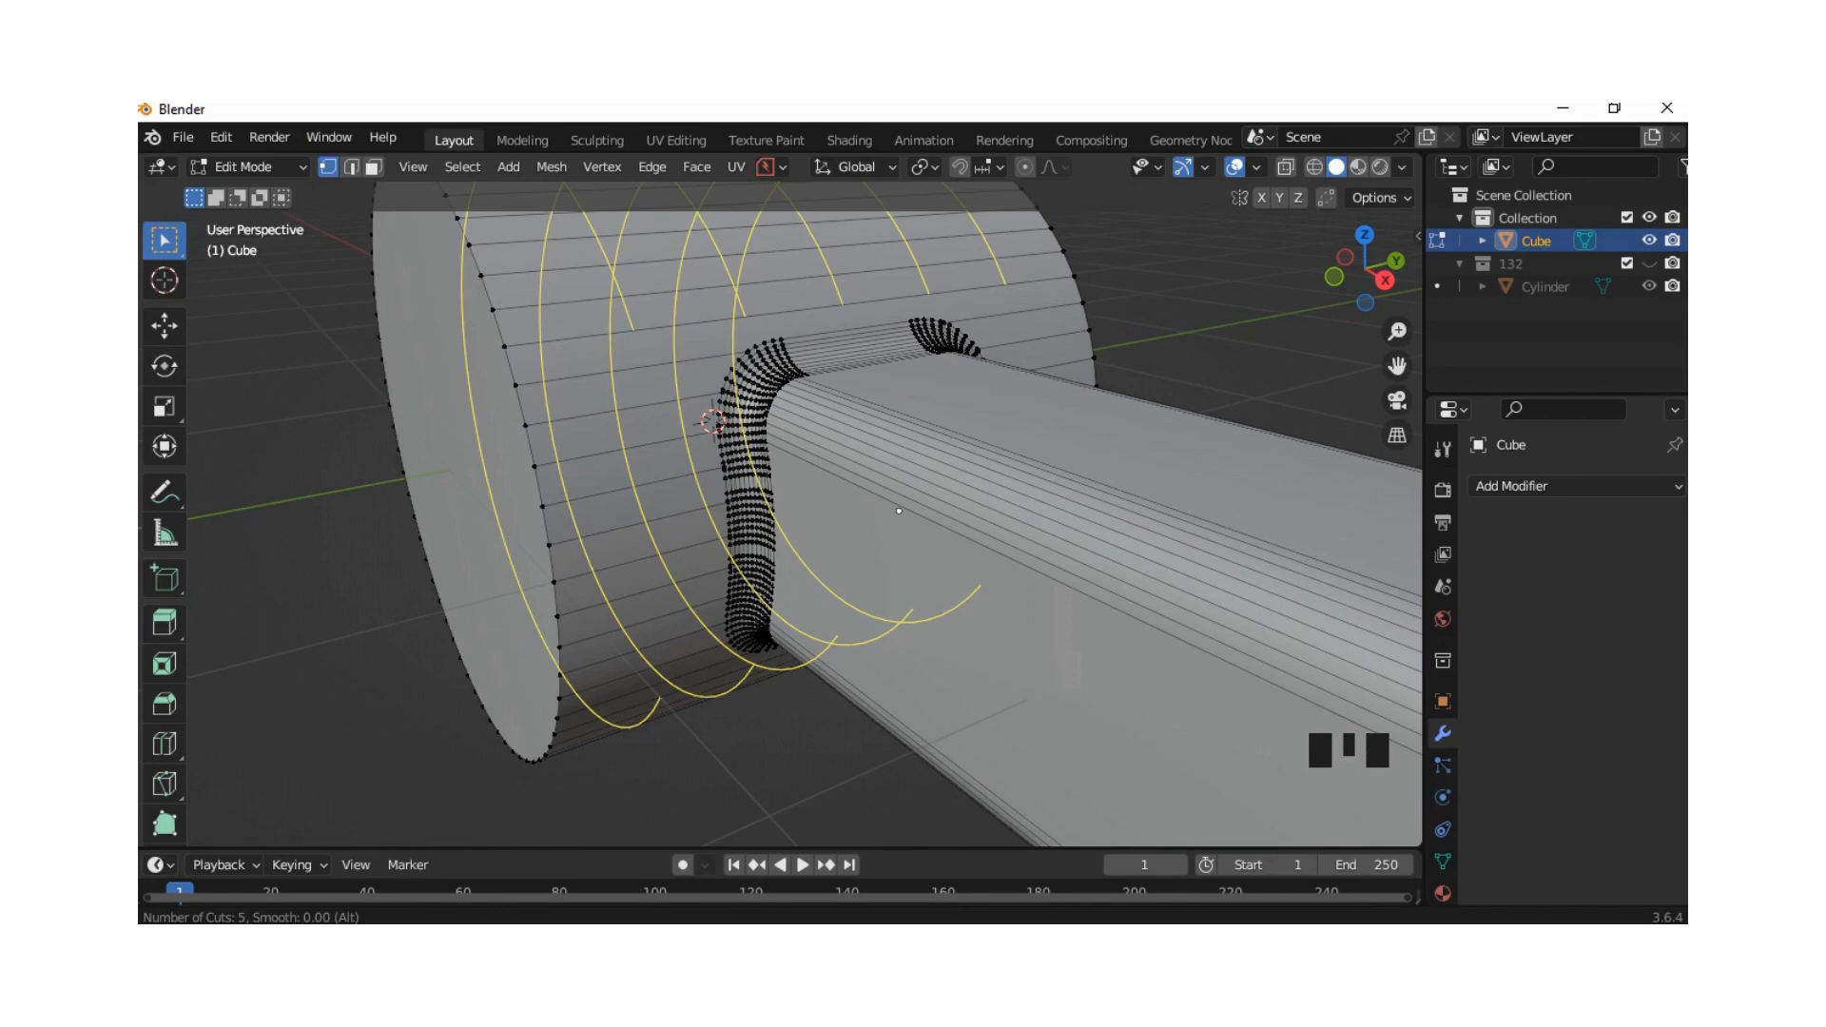
{"action": "scroll", "coordinate": [898, 510], "scroll_direction": "up", "scroll_amount": 7}
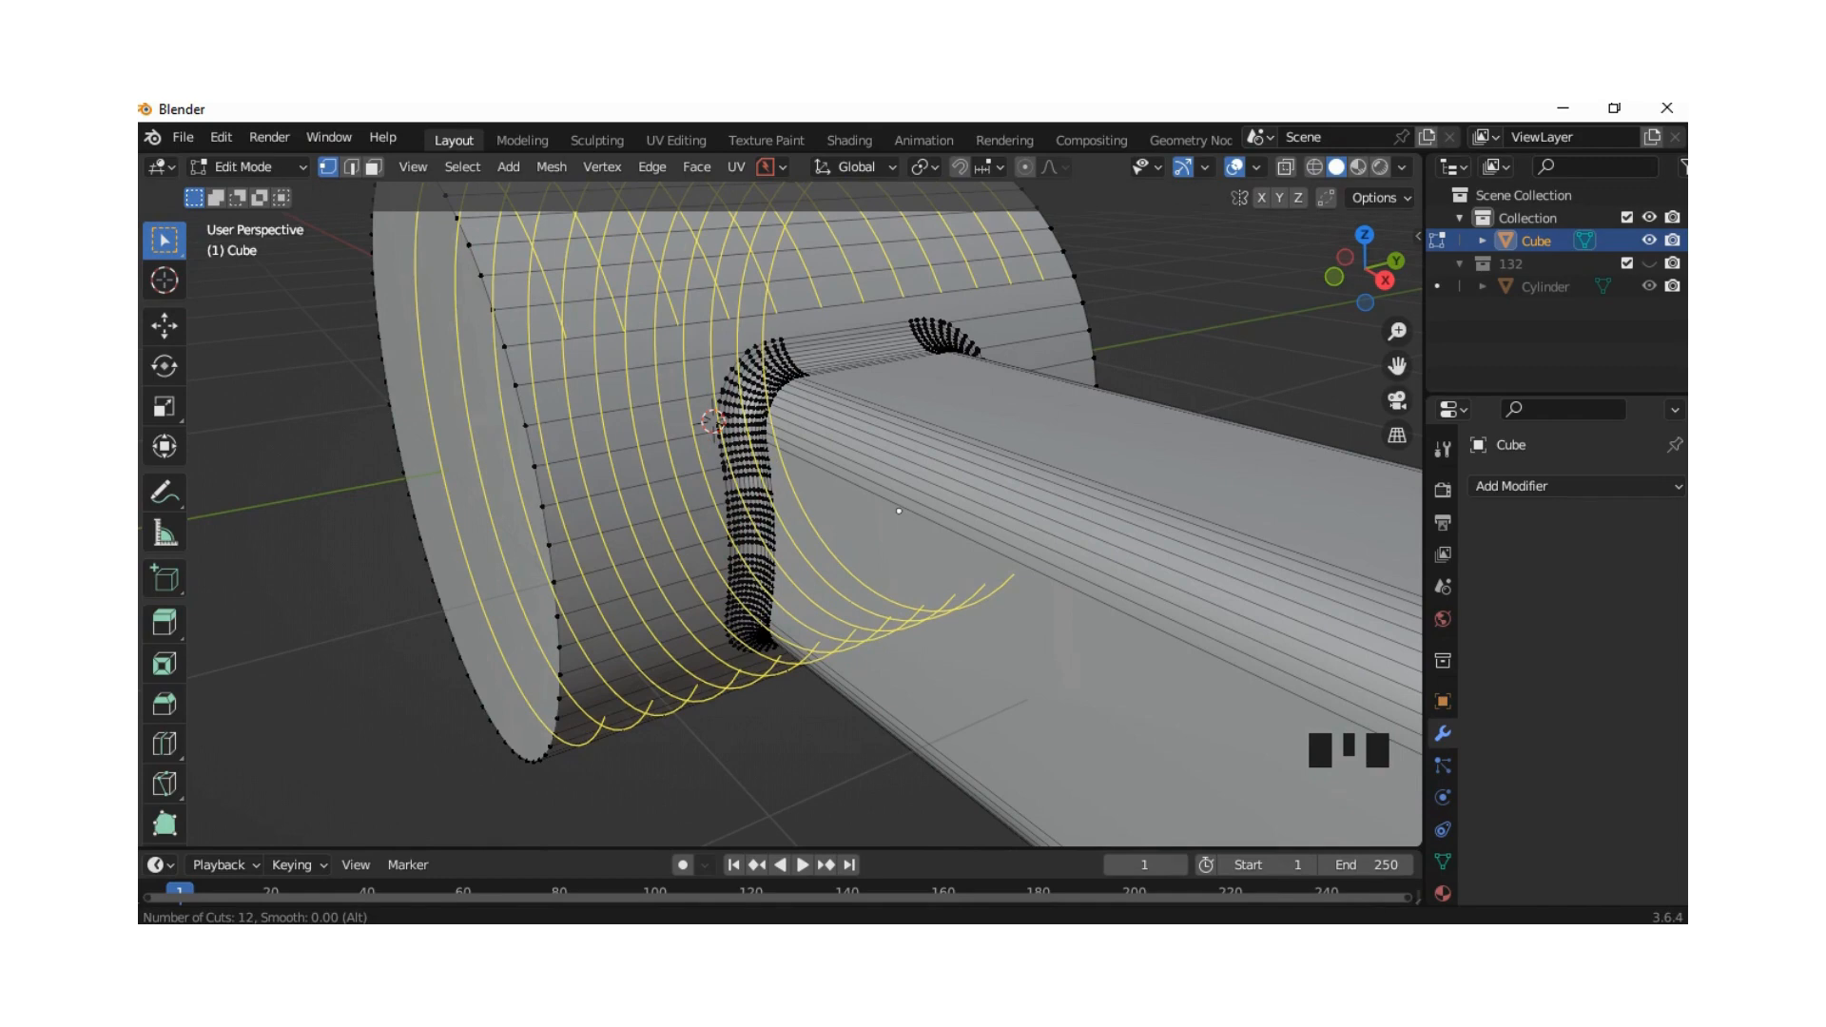
{"action": "left_click", "coordinate": [898, 511]}
{"action": "right_click", "coordinate": [899, 510]}
Step: Connect the three opposite pairs of loop-cut vertices between the junction and the cylinder's near end with paths across the side faces
{"action": "middle_click_drag", "start_coordinate": [899, 511], "coordinate": [950, 478]}
{"action": "scroll", "coordinate": [917, 535], "scroll_direction": "up", "scroll_amount": 2}
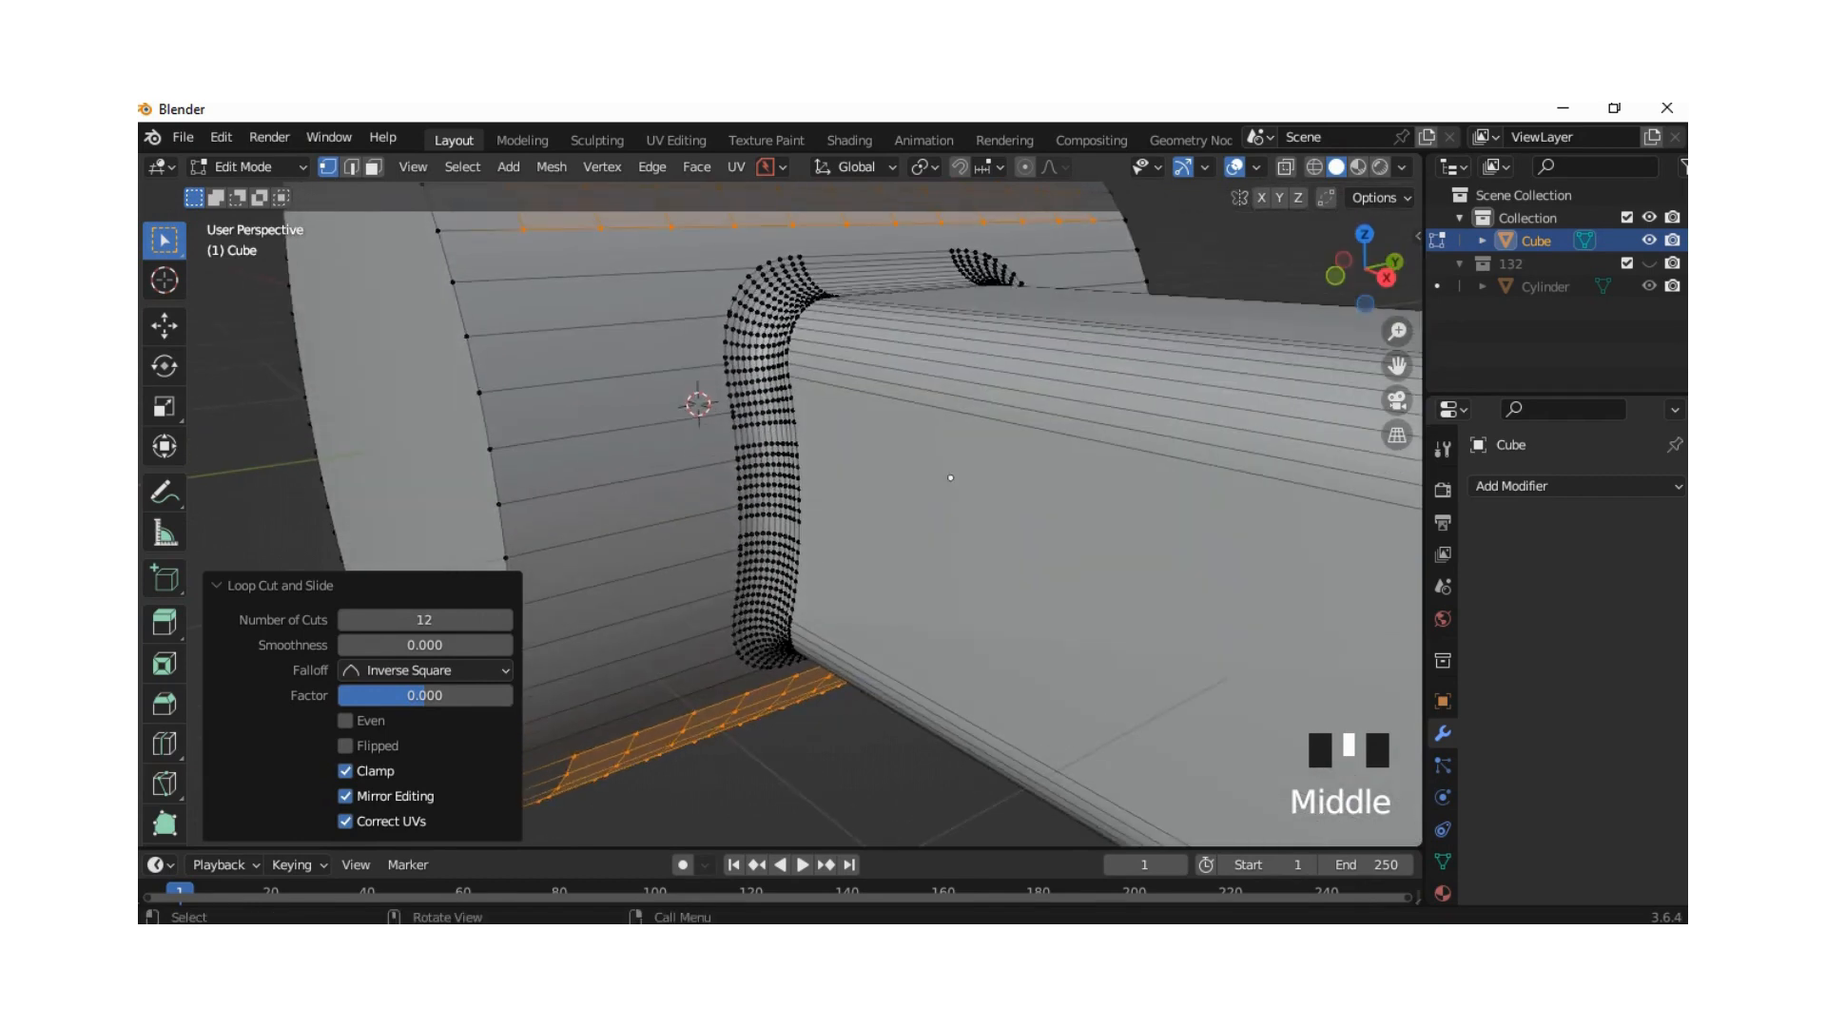
{"action": "left_click", "coordinate": [950, 477]}
{"action": "left_click", "coordinate": [693, 711], "text": "shift"}
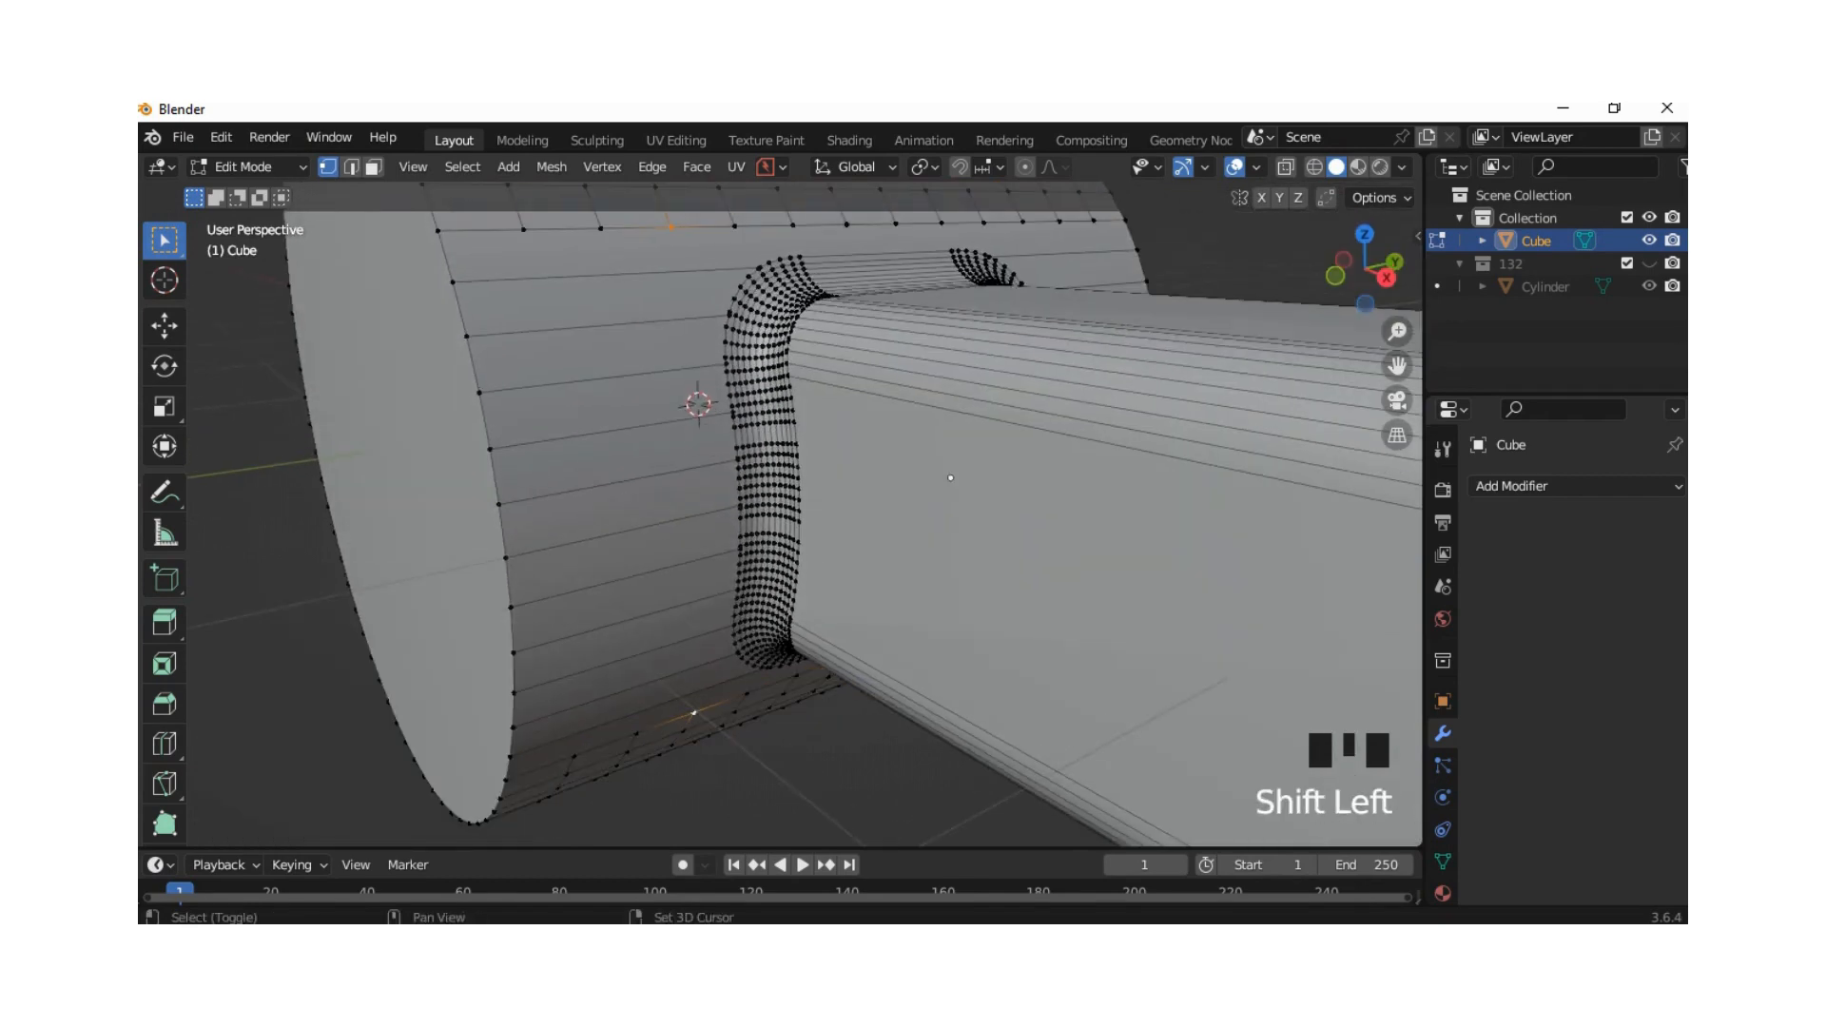
{"action": "key", "text": "j"}
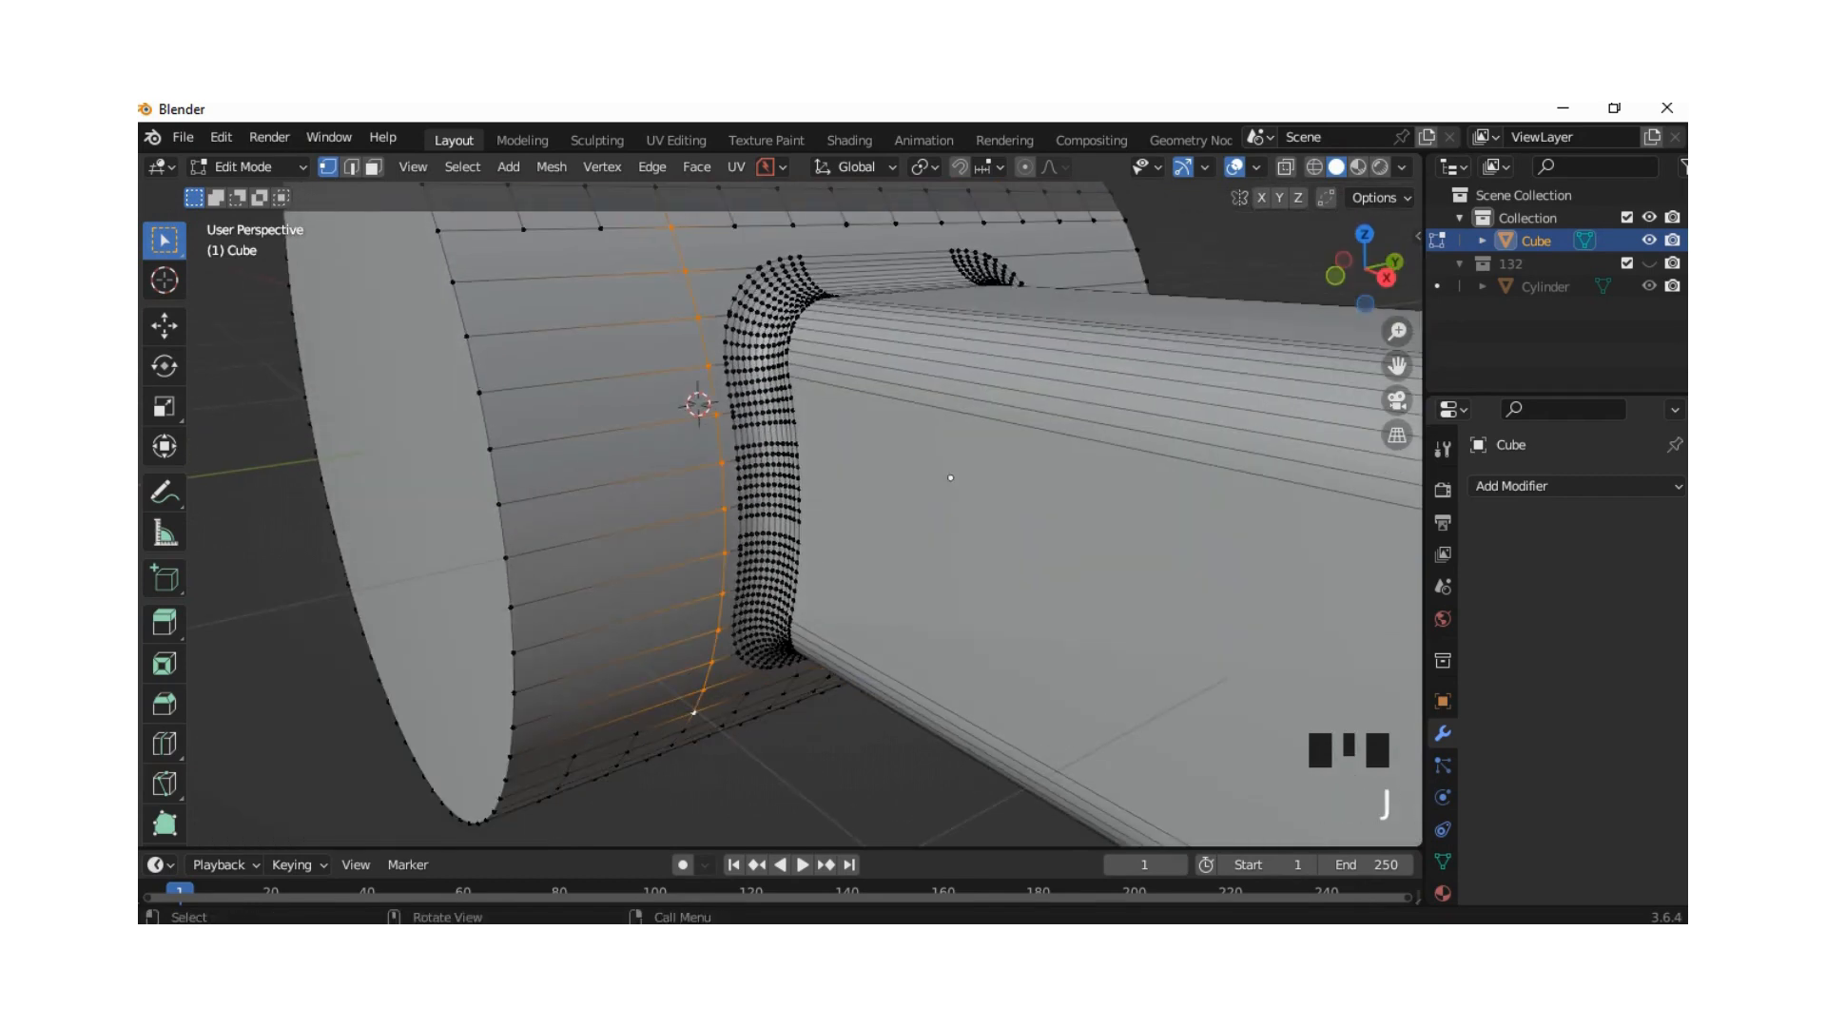
{"action": "left_click", "coordinate": [600, 228]}
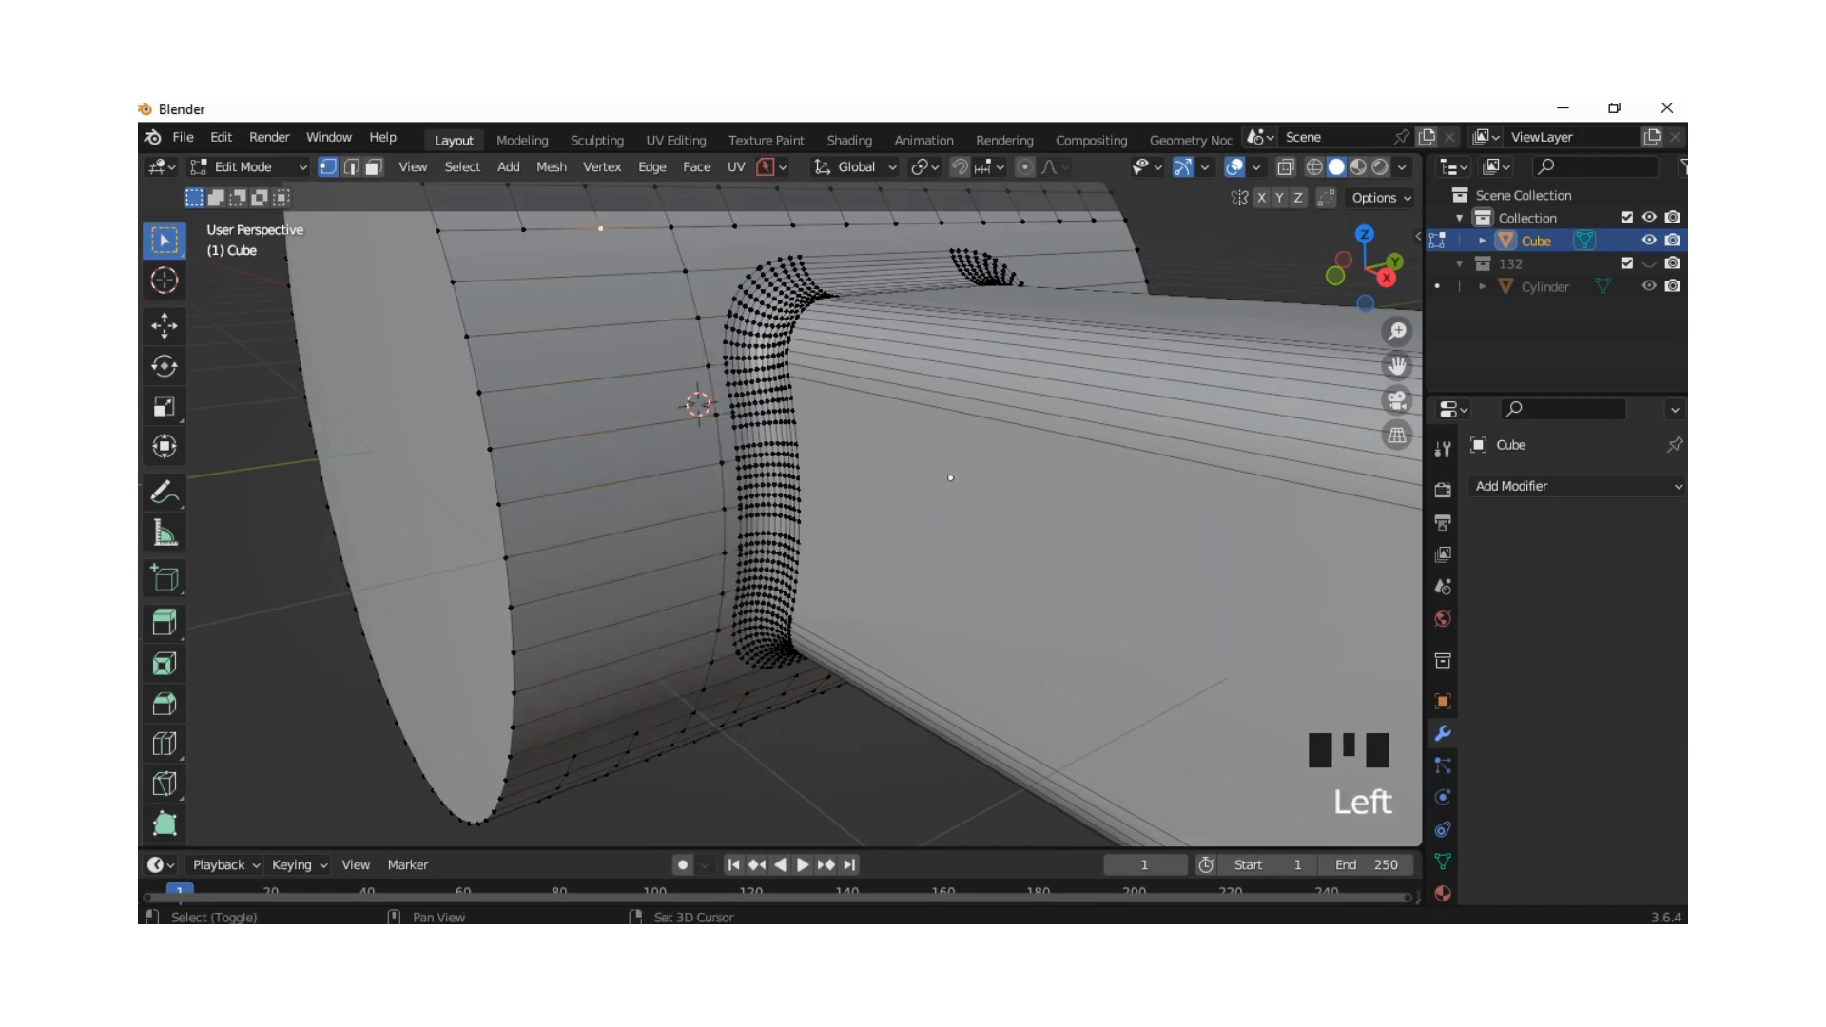
{"action": "left_click", "coordinate": [636, 734], "text": "shift"}
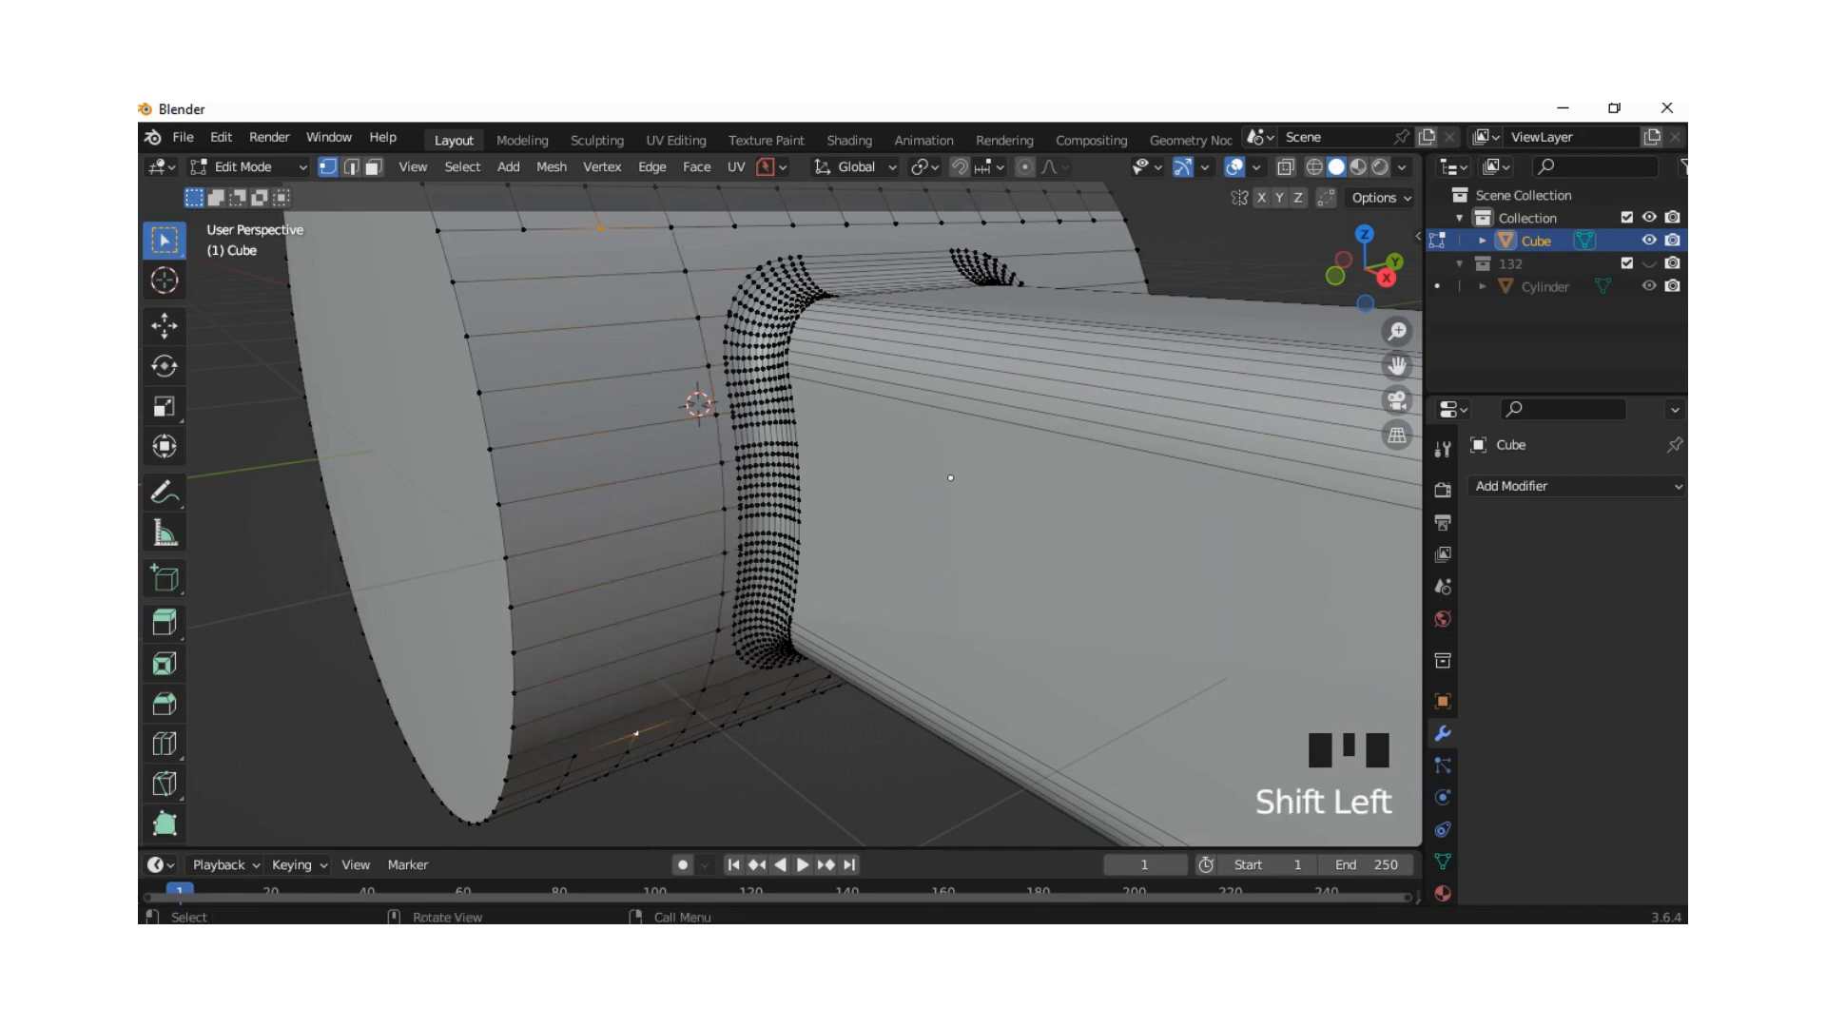
{"action": "key", "text": "j"}
{"action": "left_click", "coordinate": [523, 229]}
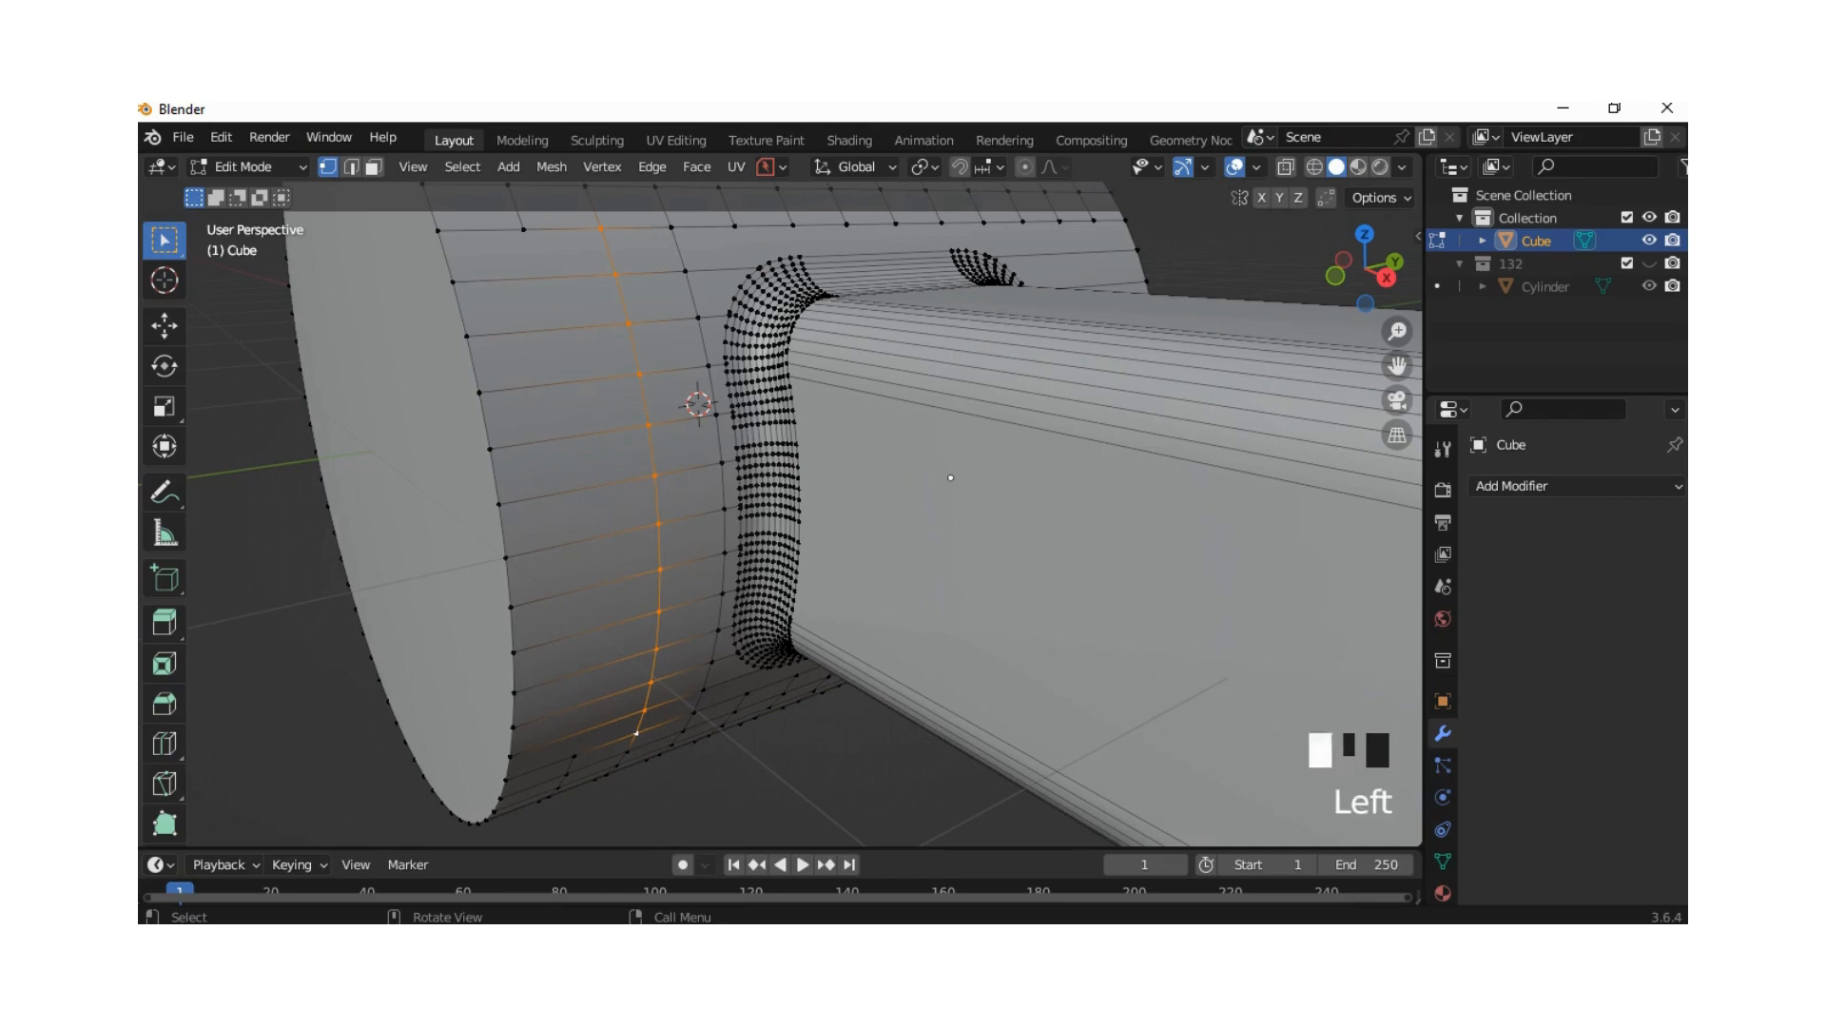
{"action": "left_click", "coordinate": [589, 752], "text": "shift"}
{"action": "key", "text": "j"}
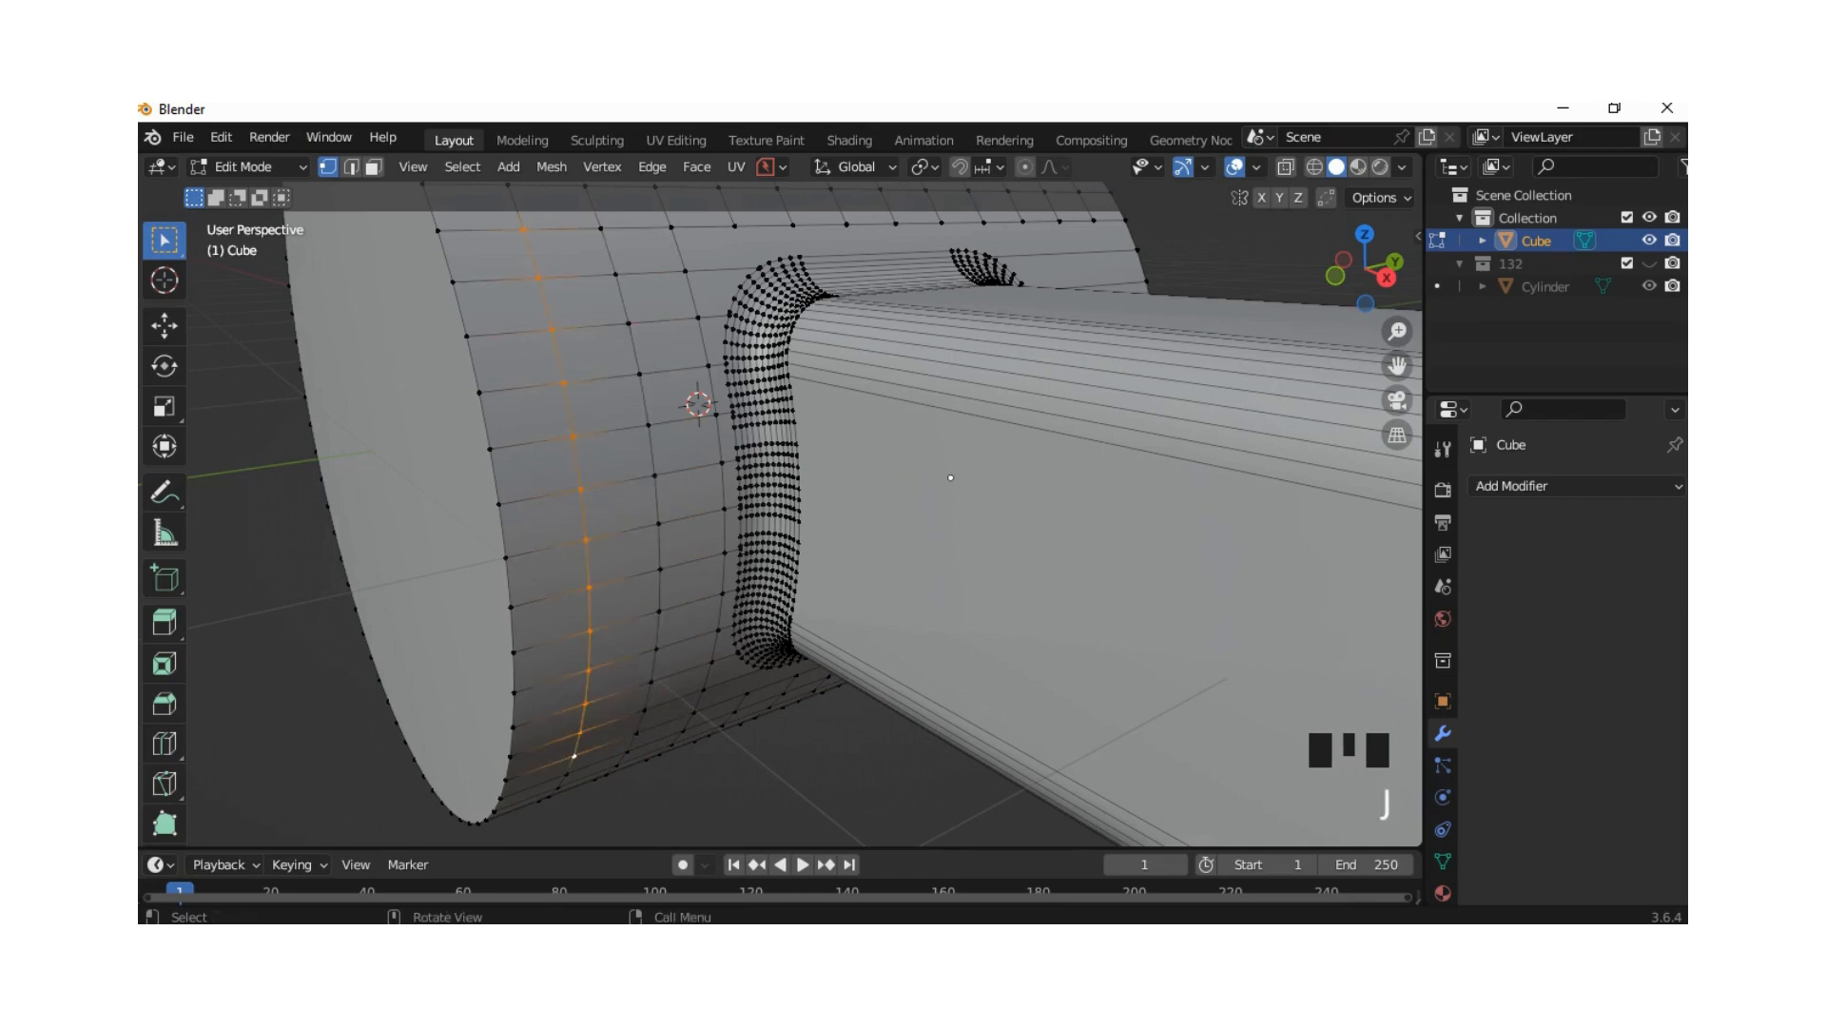
Step: Symmetrize the mesh with MACHIN3tools along Y from the negative to the positive side
{"action": "middle_click_drag", "start_coordinate": [590, 751], "coordinate": [922, 521]}
{"action": "scroll", "coordinate": [860, 517], "scroll_direction": "down", "scroll_amount": 2}
{"action": "key", "text": "alt+x"}
{"action": "scroll", "coordinate": [849, 525], "scroll_direction": "up", "scroll_amount": 3}
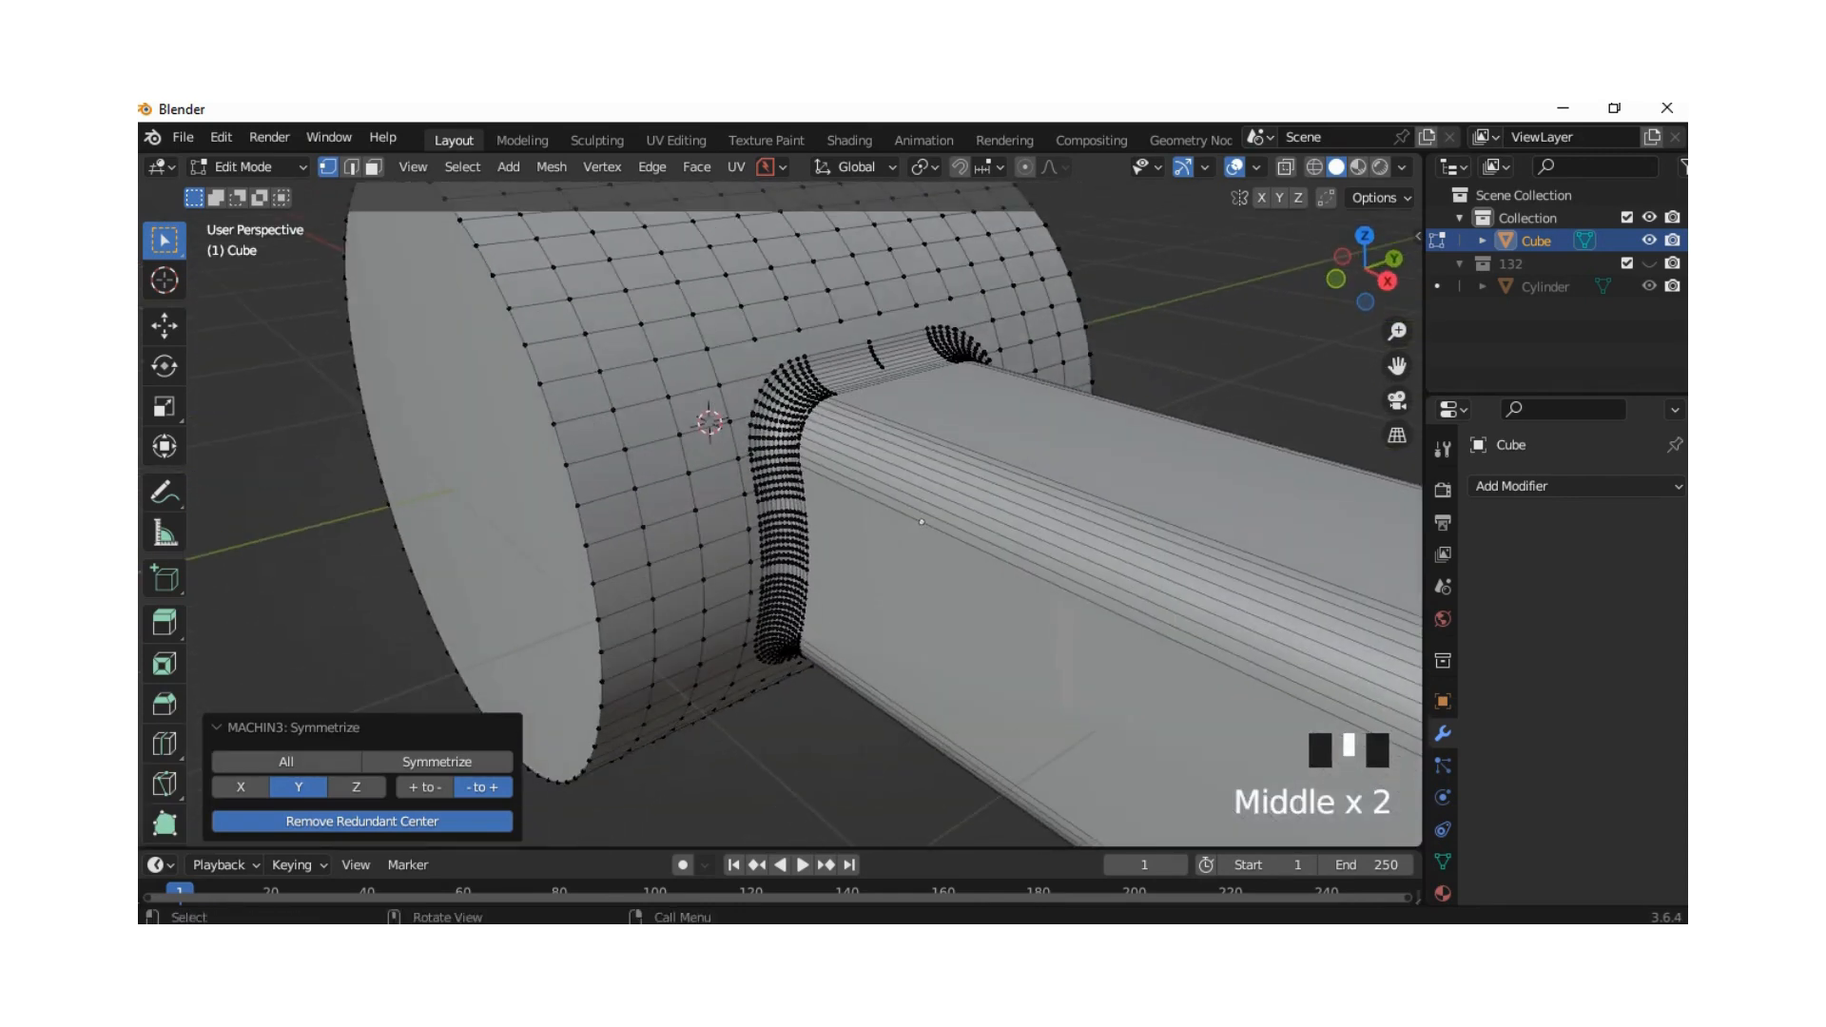
Step: Examine the junction's smooth shading in Object Mode, and return to Edit Mode to check the mesh topology from near and far
{"action": "key", "text": "Tab"}
{"action": "left_click", "coordinate": [465, 358]}
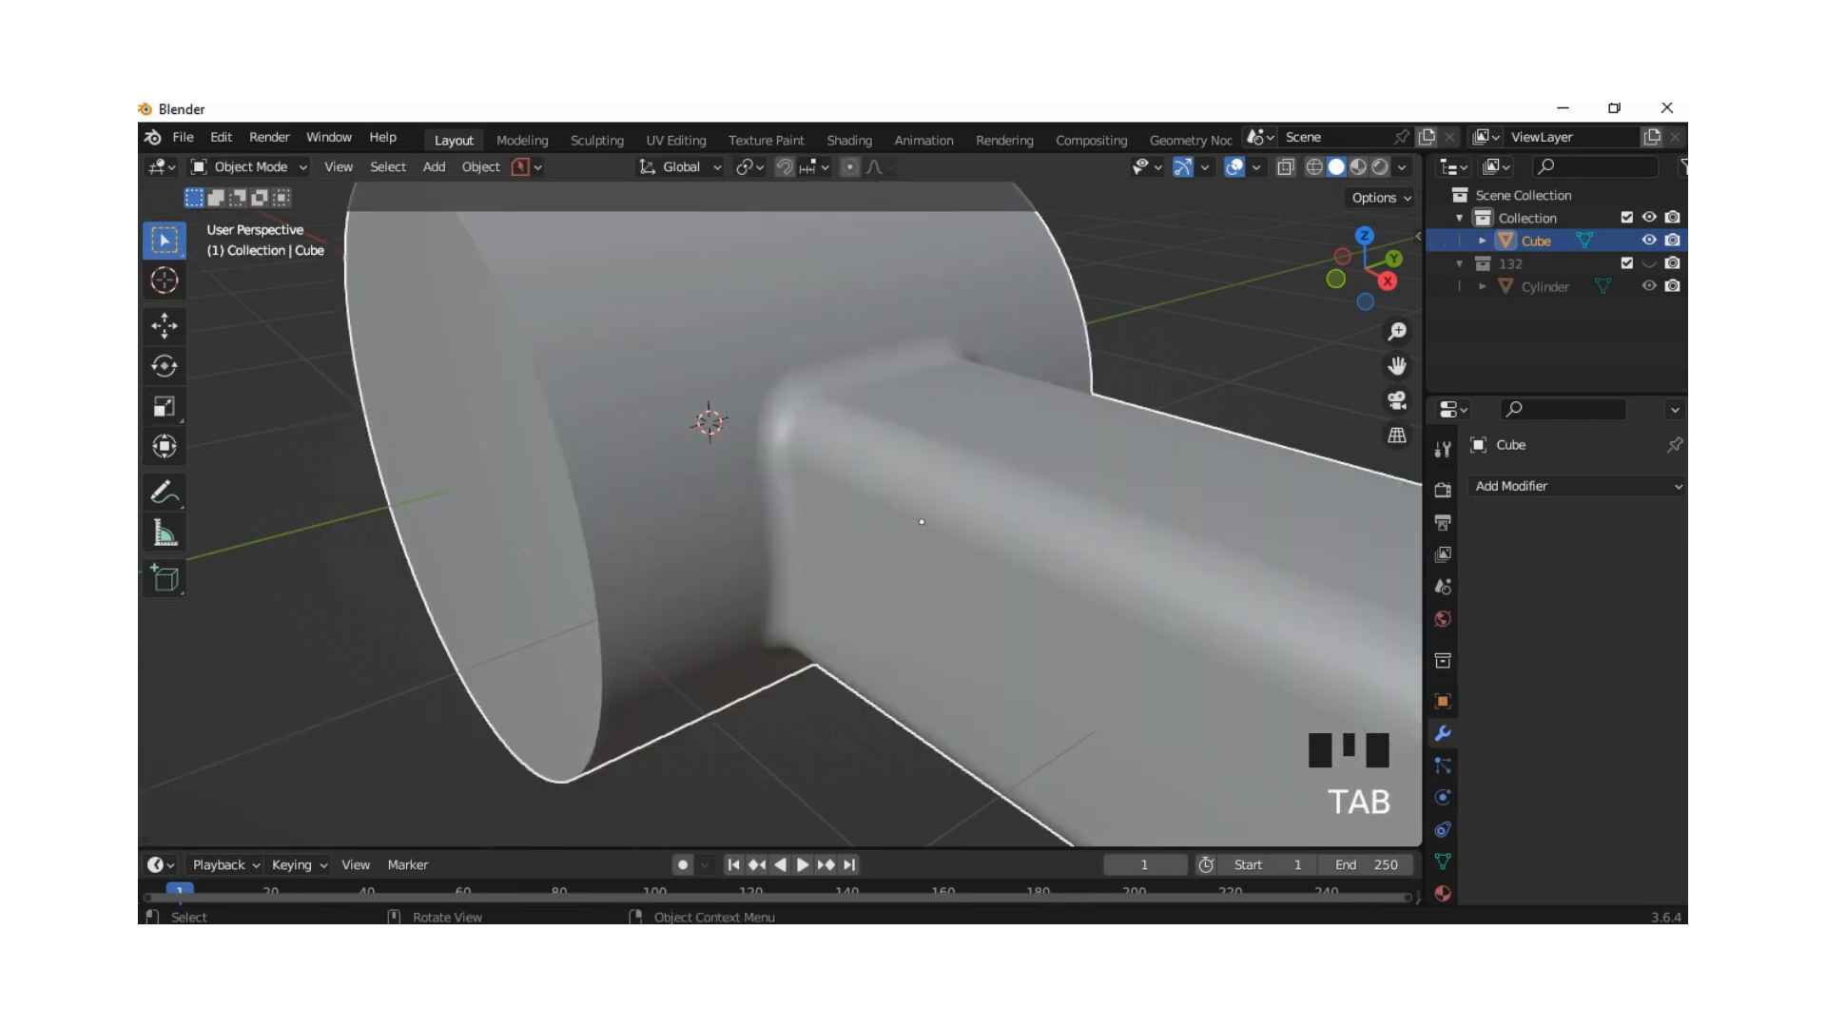
{"action": "middle_click_drag", "start_coordinate": [465, 447], "coordinate": [489, 366]}
{"action": "scroll", "coordinate": [780, 513], "scroll_direction": "up", "scroll_amount": 3}
{"action": "middle_click_drag", "start_coordinate": [1117, 271], "coordinate": [941, 594]}
{"action": "scroll", "coordinate": [964, 593], "scroll_direction": "down", "scroll_amount": 3}
{"action": "scroll", "coordinate": [1008, 552], "scroll_direction": "down", "scroll_amount": 4}
{"action": "scroll", "coordinate": [924, 603], "scroll_direction": "up", "scroll_amount": 4}
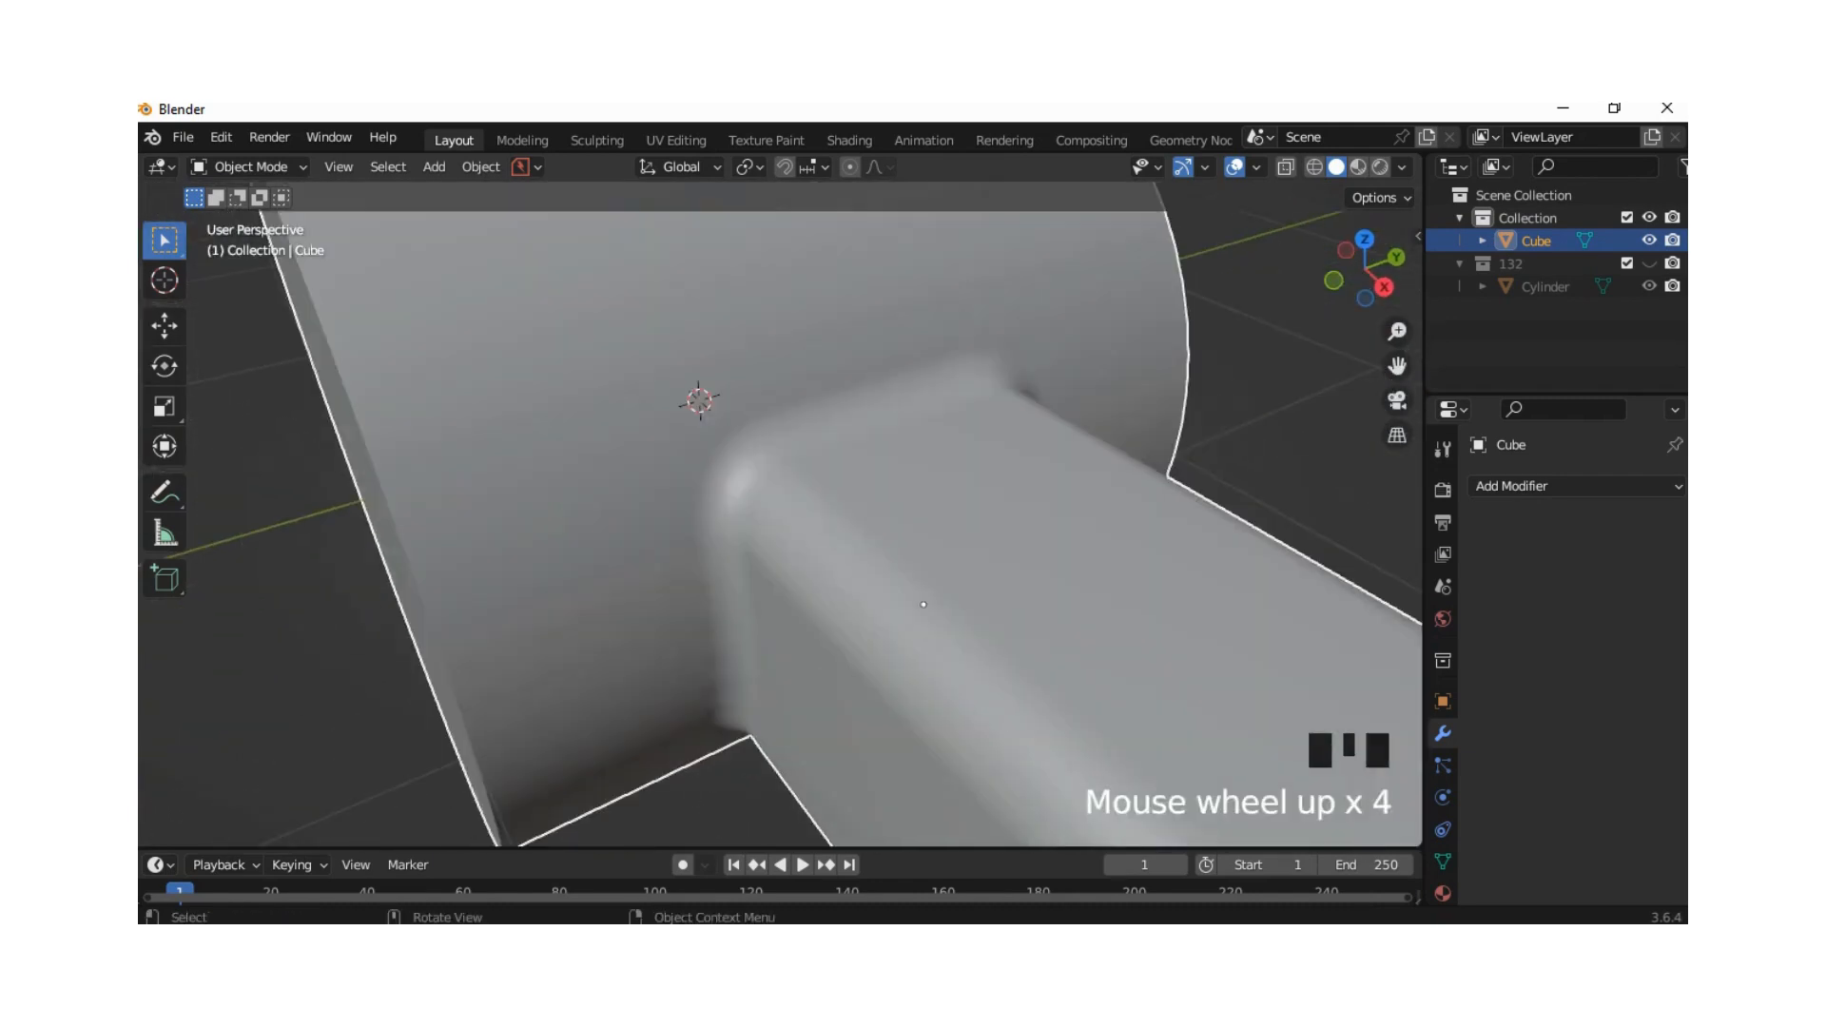
{"action": "key", "text": "Tab"}
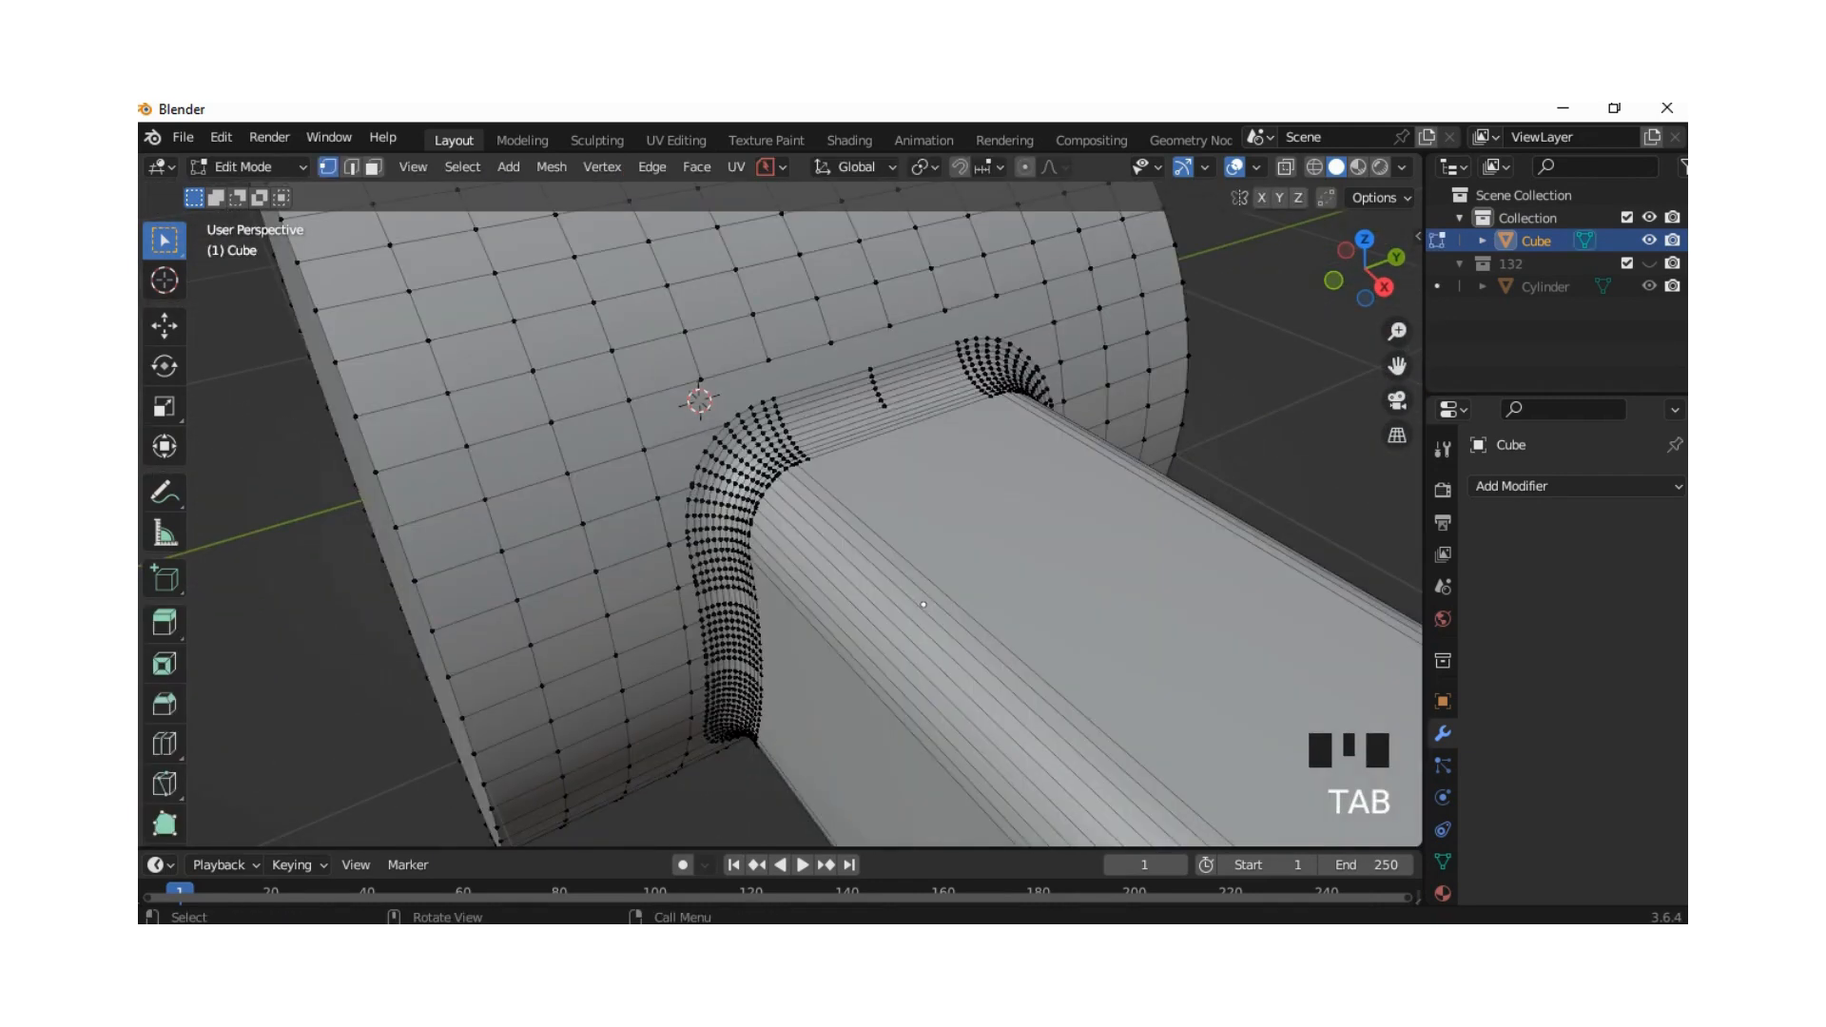
{"action": "scroll", "coordinate": [1042, 509], "scroll_direction": "up", "scroll_amount": 2}
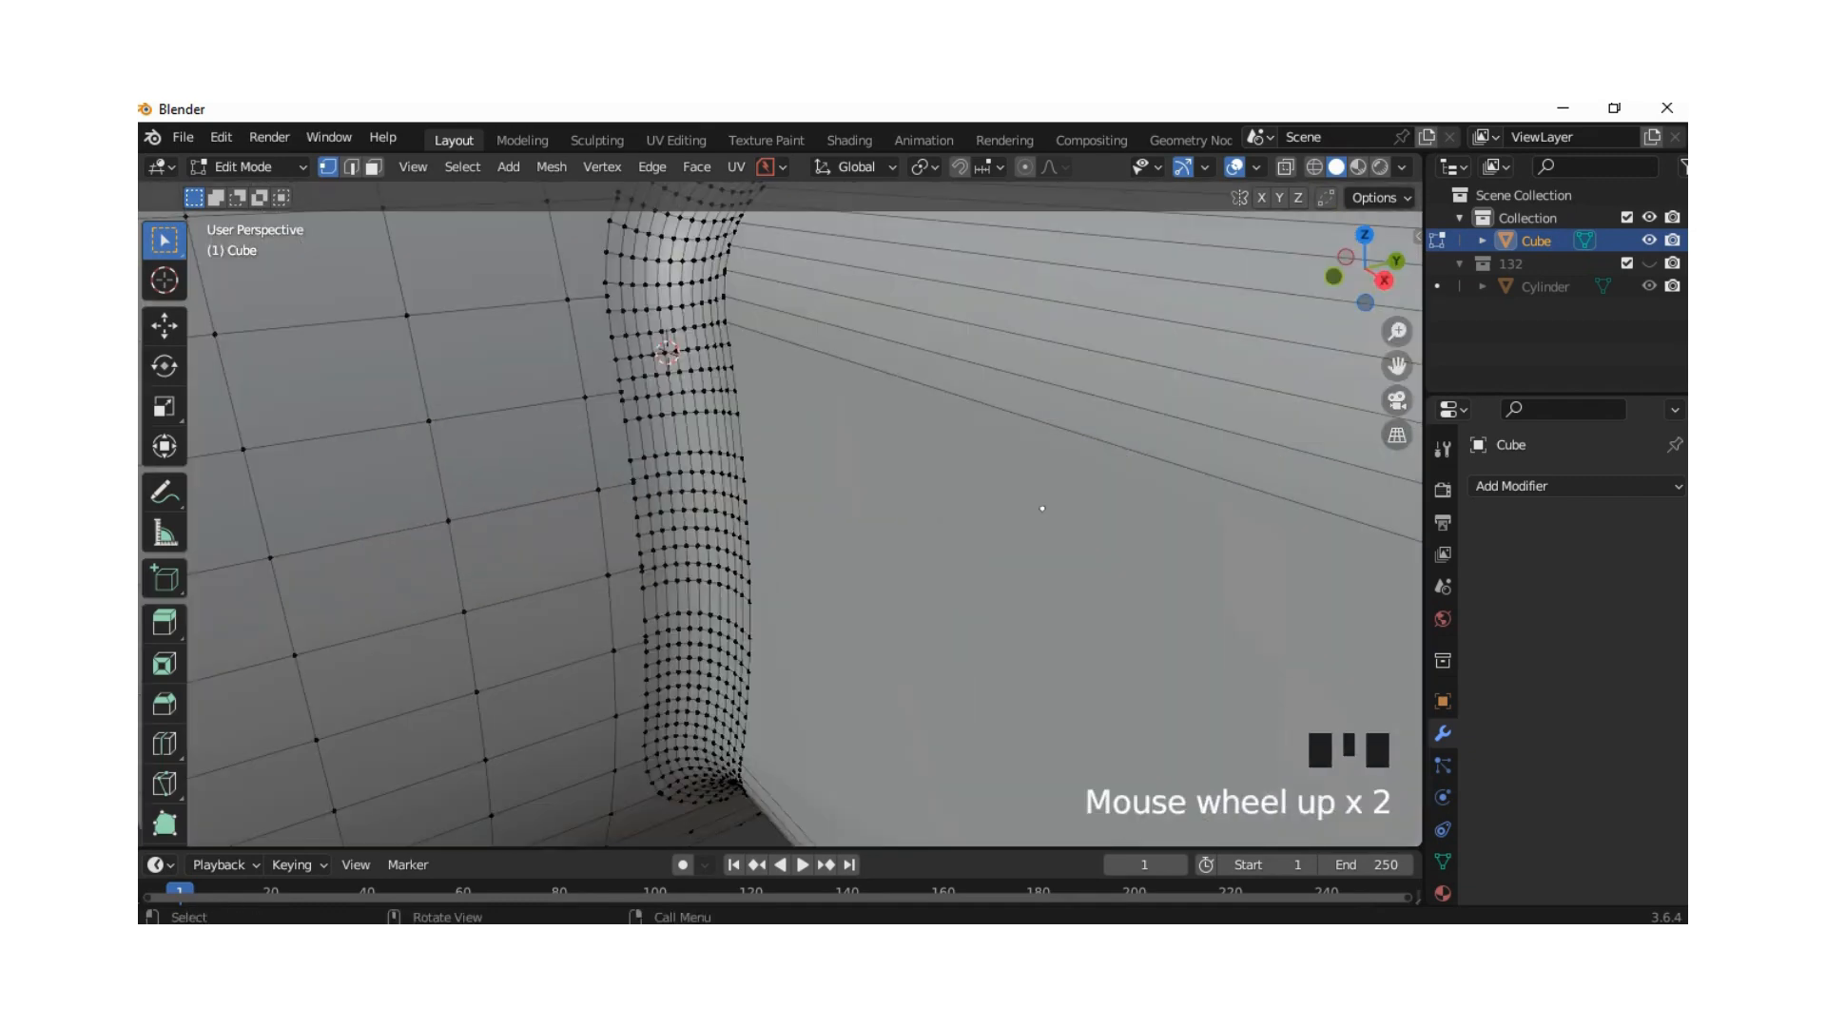
{"action": "scroll", "coordinate": [1042, 508], "scroll_direction": "down", "scroll_amount": 2}
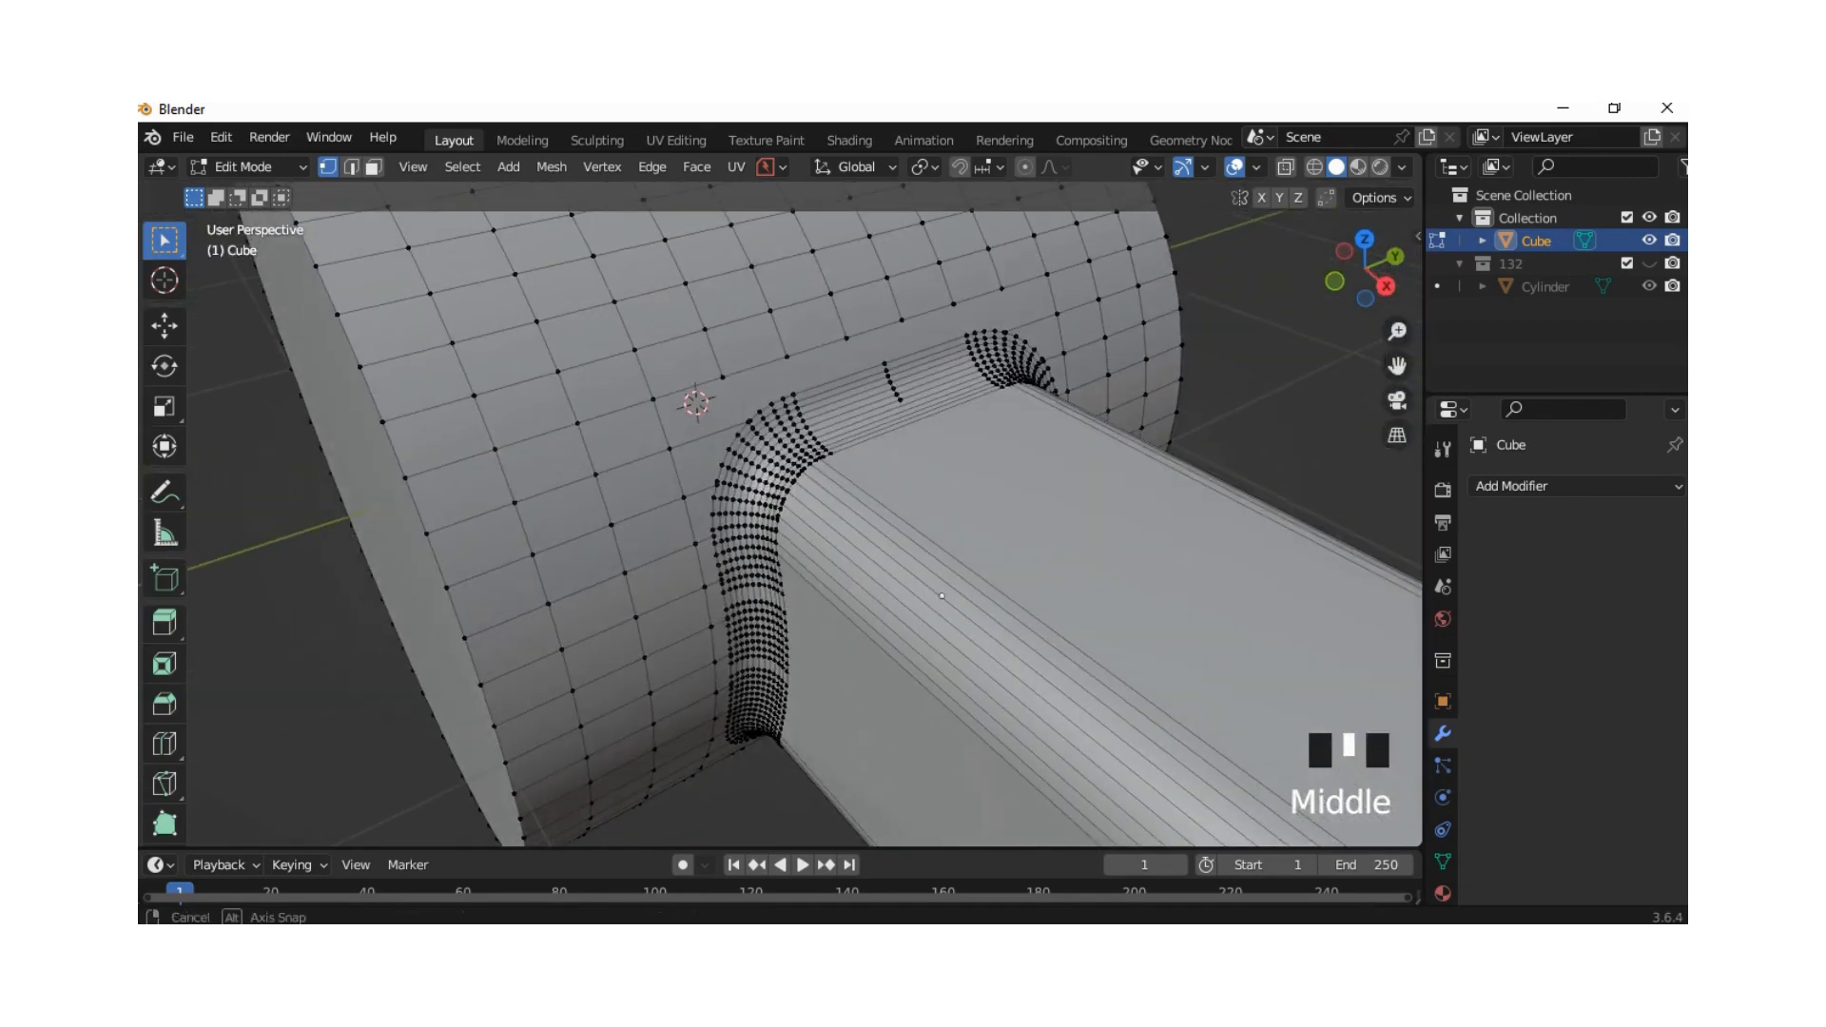
{"action": "scroll", "coordinate": [904, 571], "scroll_direction": "down", "scroll_amount": 4}
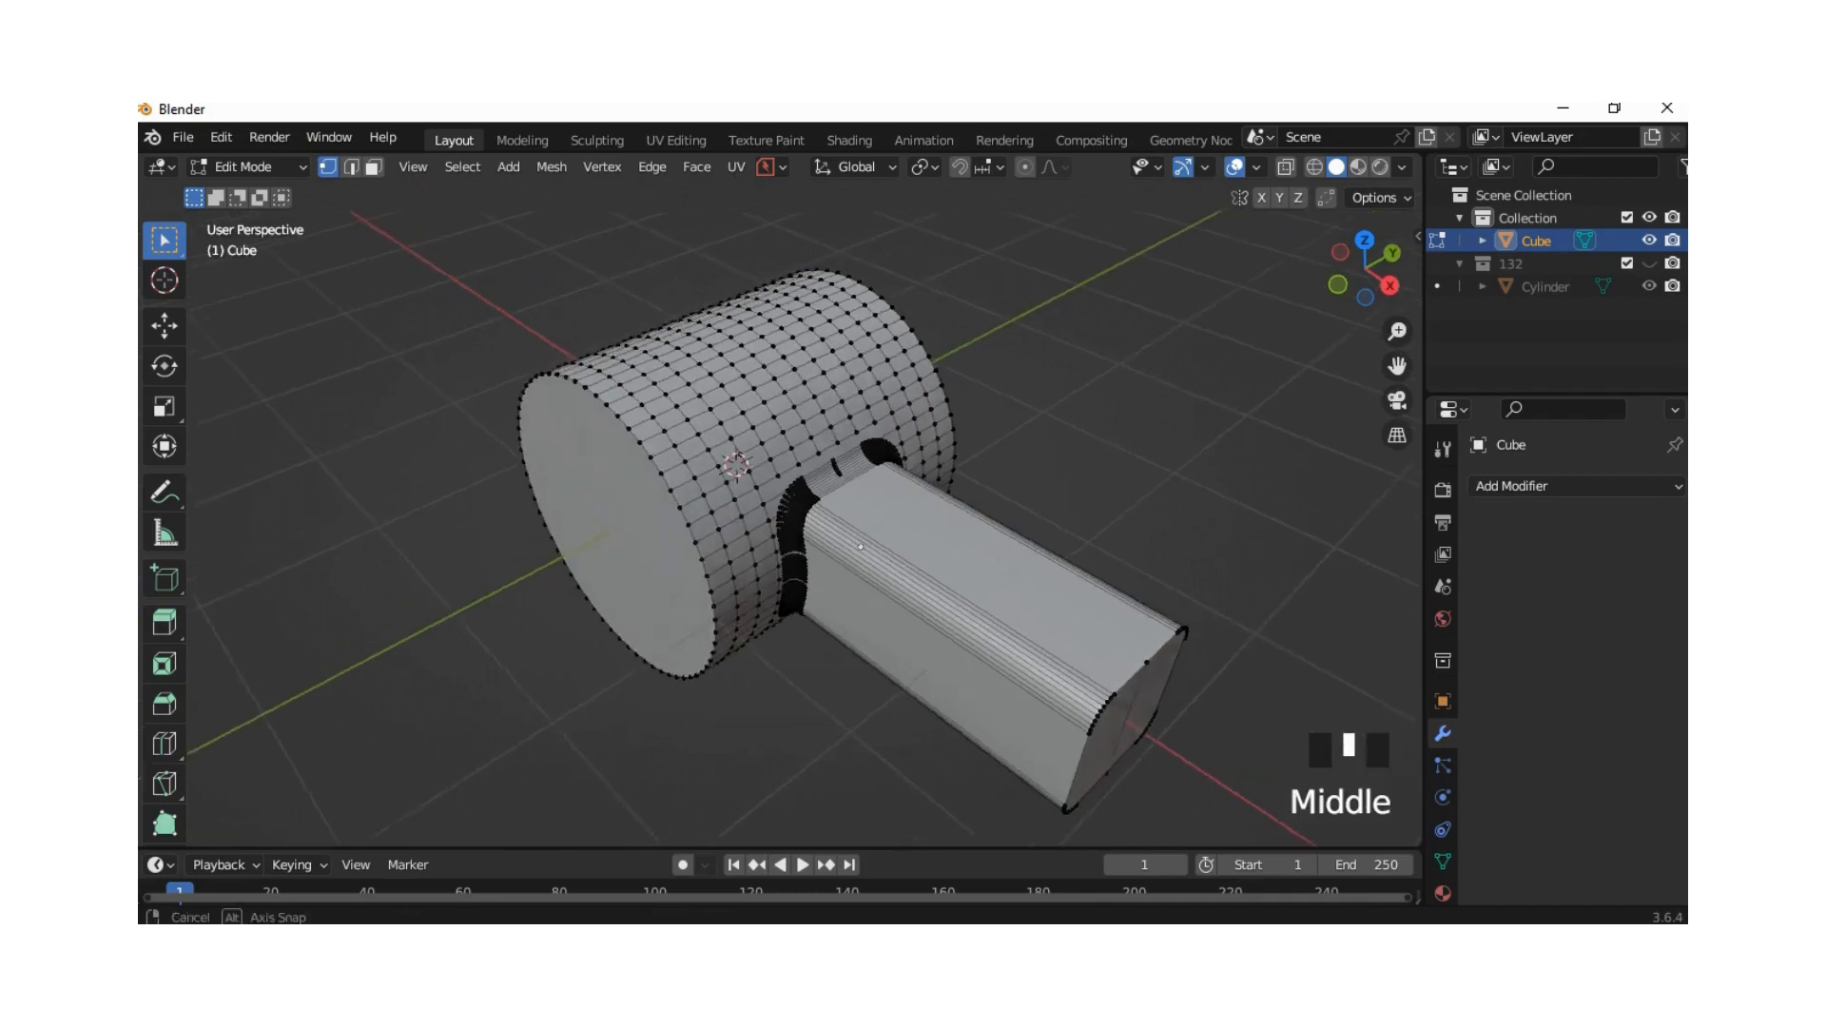